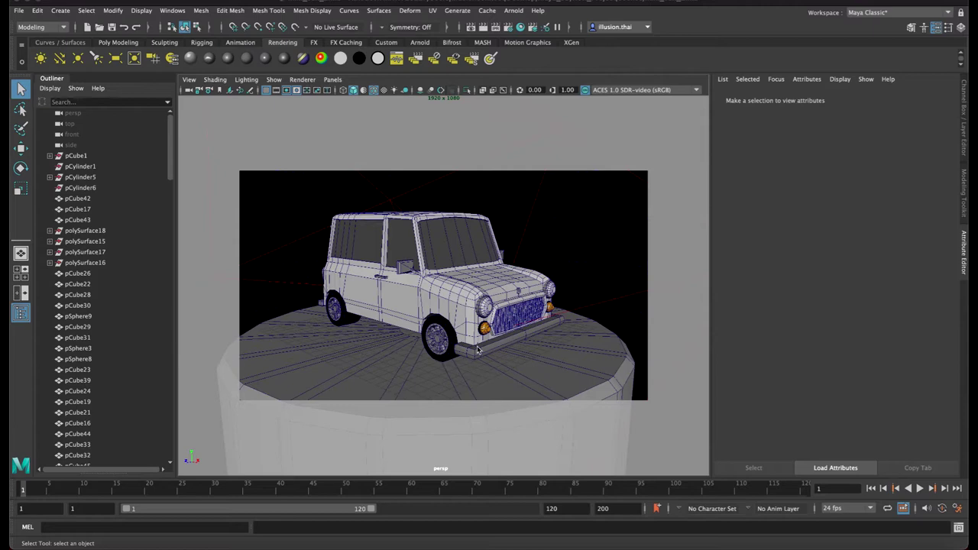
pyautogui.keyDown('alt'); pyautogui.moveTo(516, 348); pyautogui.dragTo(678, 351); pyautogui.keyUp('alt')
pyautogui.keyDown('alt'); pyautogui.moveTo(437, 329); pyautogui.dragTo(523, 319); pyautogui.keyUp('alt')
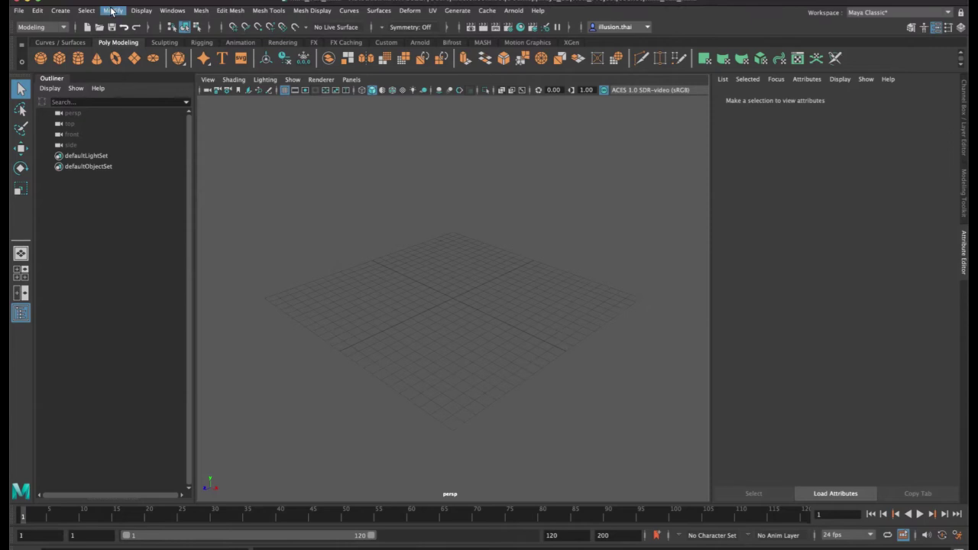
# Create a polygon cube at the grid centre and scale it up uniformly
pyautogui.click(62, 61)
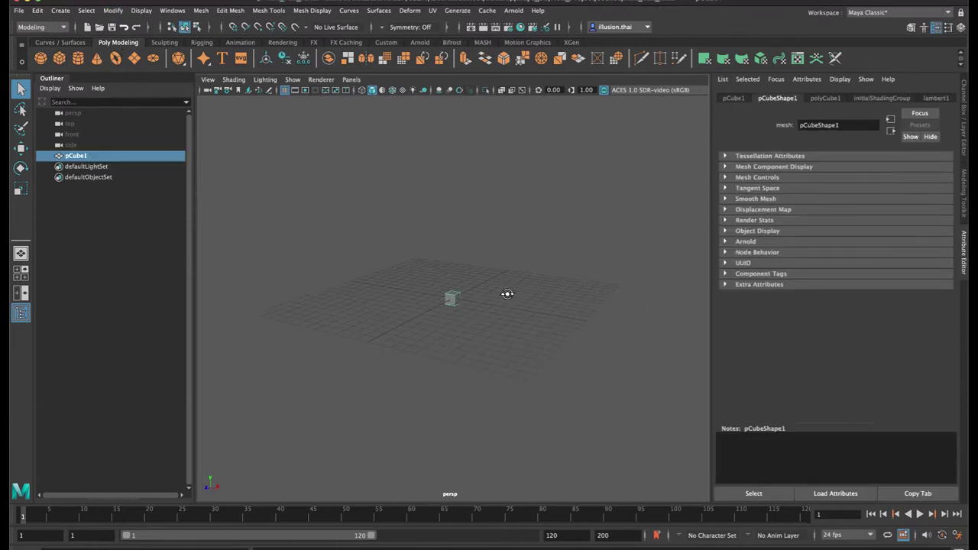
pyautogui.press('r')
pyautogui.moveTo(454, 301); pyautogui.dragTo(537, 293)
pyautogui.press('w')
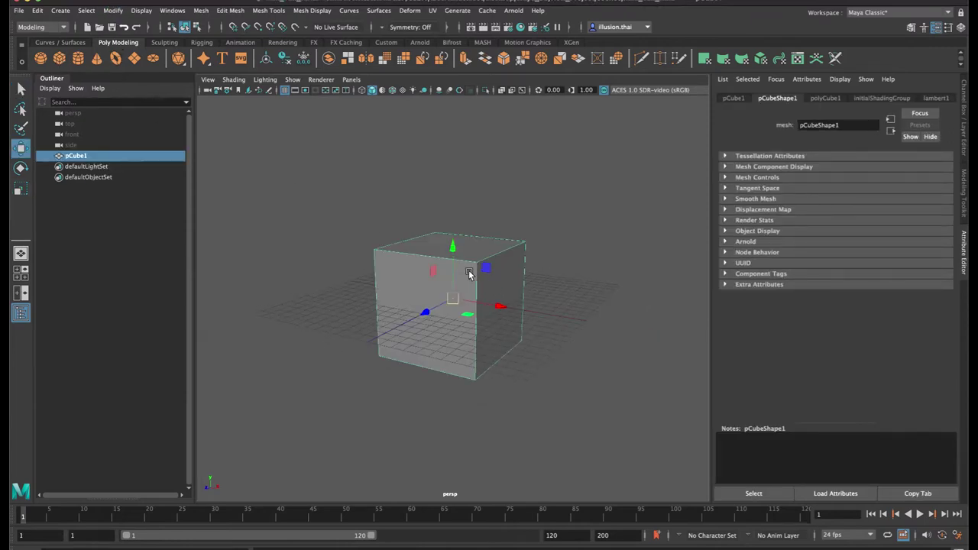
# Raise the cube above the grid, shrink it uniformly and readjust its height
pyautogui.moveTo(463, 256); pyautogui.dragTo(461, 176)
pyautogui.press('r')
pyautogui.moveTo(456, 239); pyautogui.dragTo(409, 235)
pyautogui.press('w')
pyautogui.moveTo(453, 191); pyautogui.dragTo(453, 214)
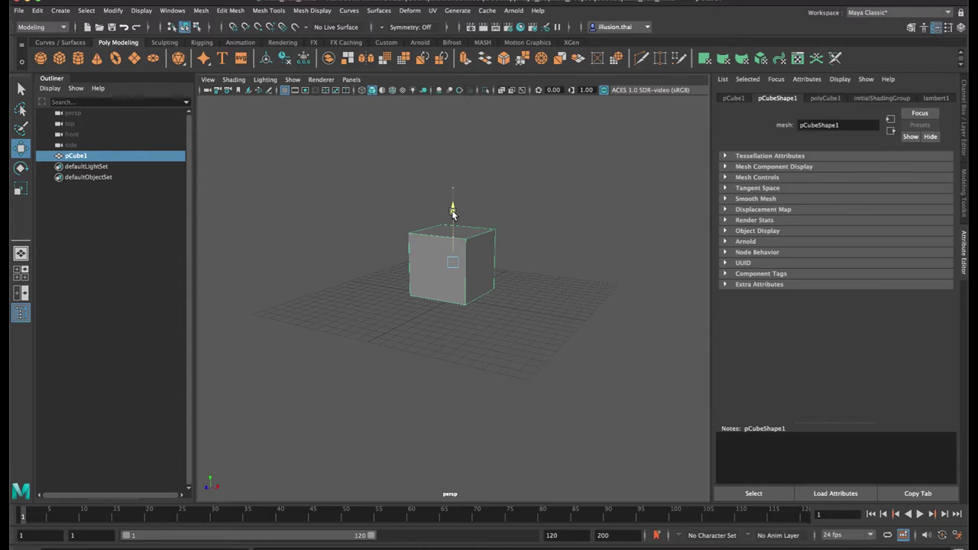
# Stretch the cube along X into a long box and widen it slightly along Z
pyautogui.keyDown('alt'); pyautogui.moveTo(445, 221); pyautogui.dragTo(591, 236, button='right'); pyautogui.keyUp('alt')
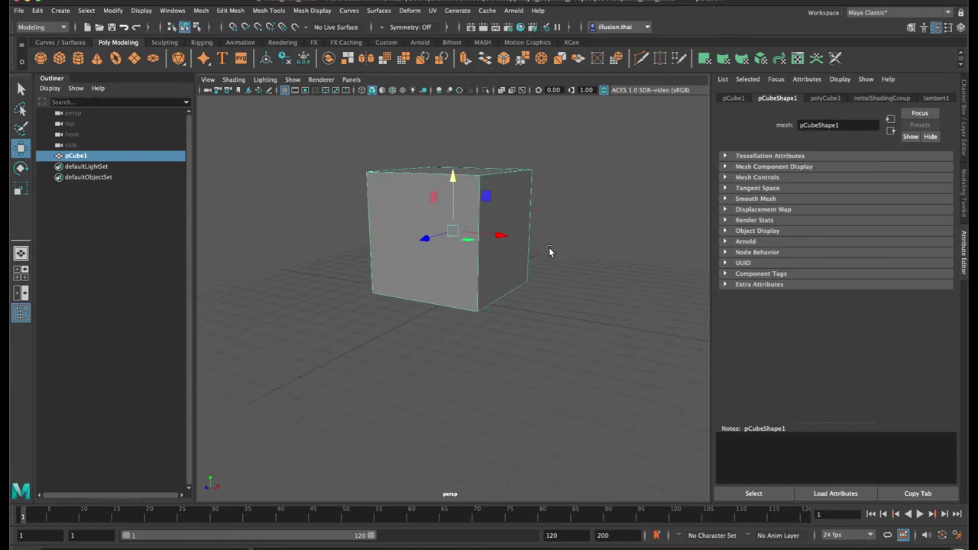
pyautogui.press('r')
pyautogui.moveTo(507, 236); pyautogui.dragTo(633, 262)
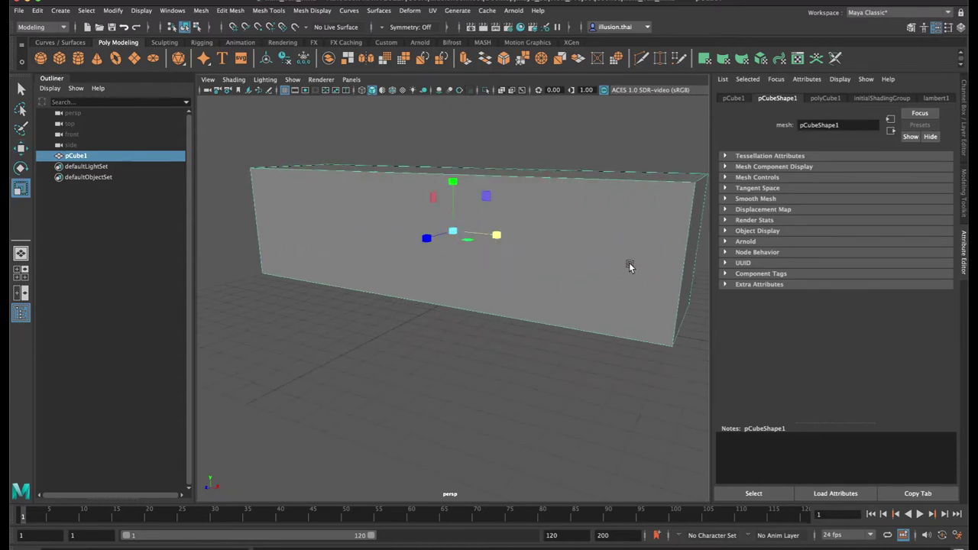
pyautogui.scroll(-4, 633, 262)
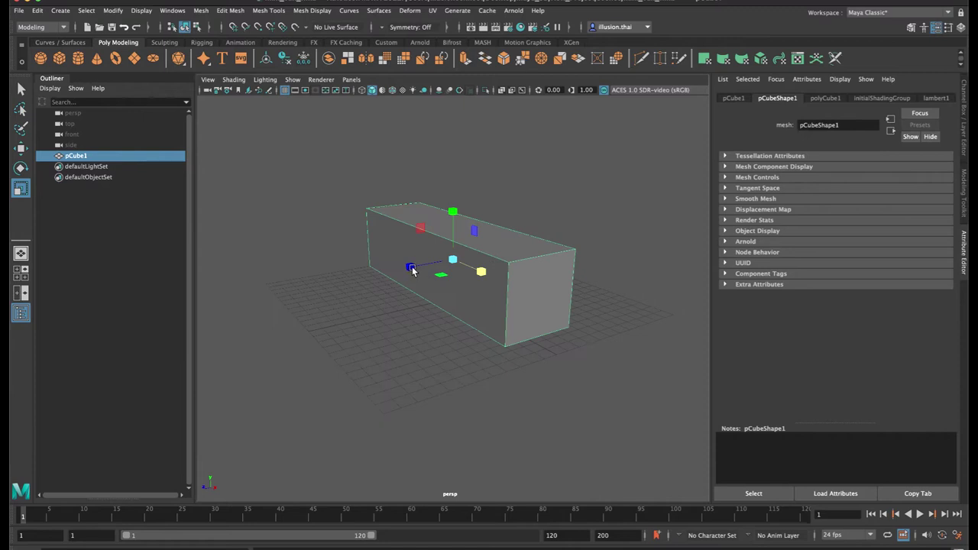
pyautogui.moveTo(412, 269)
pyautogui.mouseDown()
pyautogui.moveTo(455, 278)
pyautogui.moveTo(357, 257)
pyautogui.moveTo(405, 273)
pyautogui.mouseUp()
# Snap the box sideways onto the grid's centre line with the Move tool
pyautogui.press('w')
pyautogui.press('r')
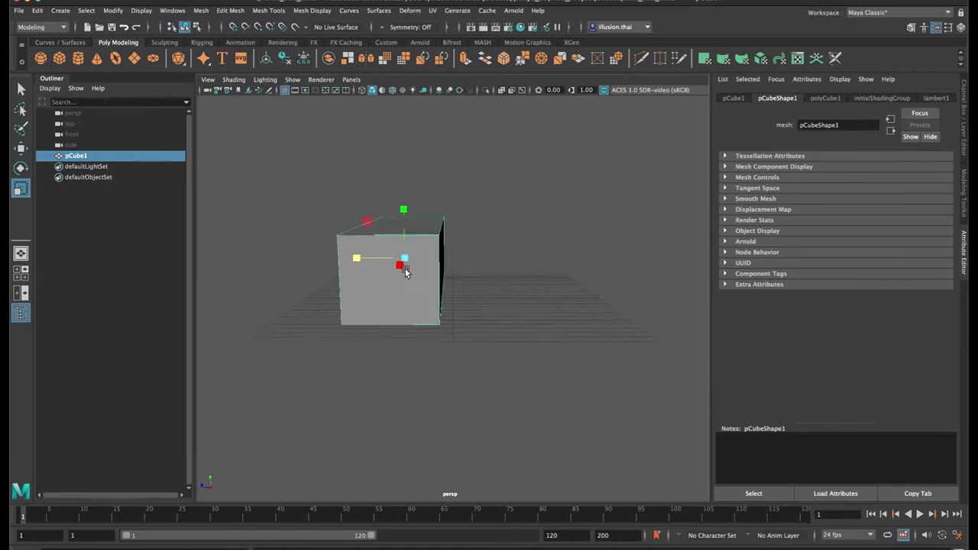
pyautogui.press('w')
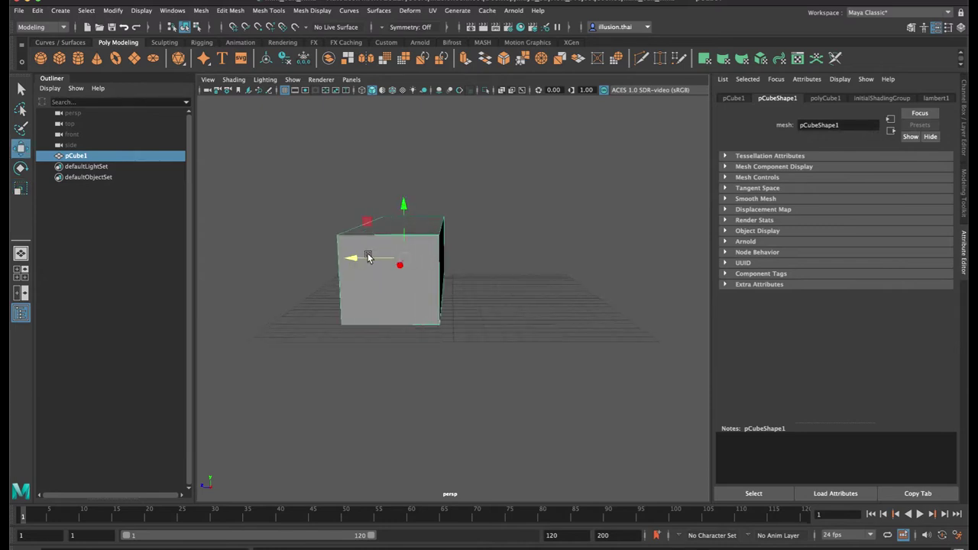
pyautogui.middleClick(454, 305)
pyautogui.keyDown('alt'); pyautogui.moveTo(460, 309); pyautogui.dragTo(487, 296); pyautogui.keyUp('alt')
# Snap the box's pivot down to the level of its lower long edge
pyautogui.press('d')
pyautogui.press('c')
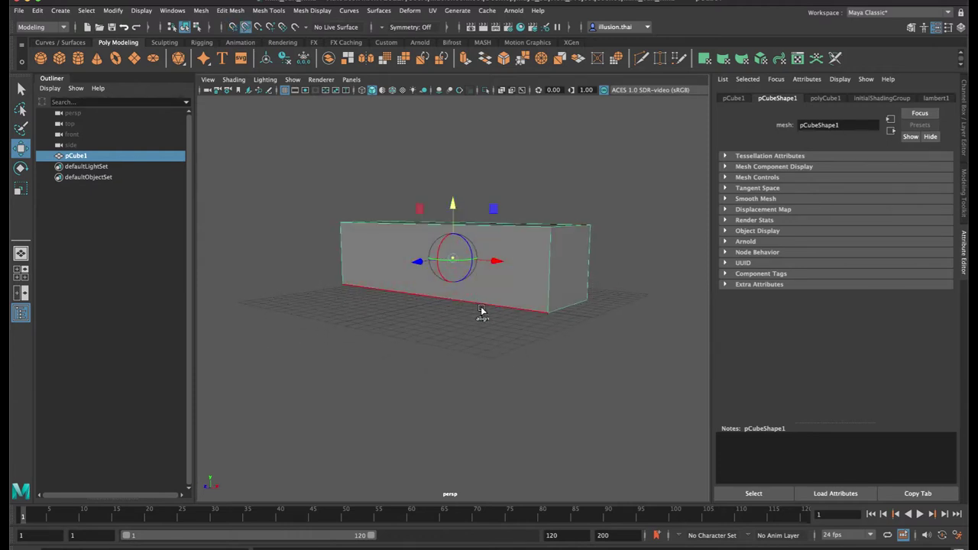
pyautogui.moveTo(480, 306); pyautogui.dragTo(484, 305, button='middle')
pyautogui.press('c')
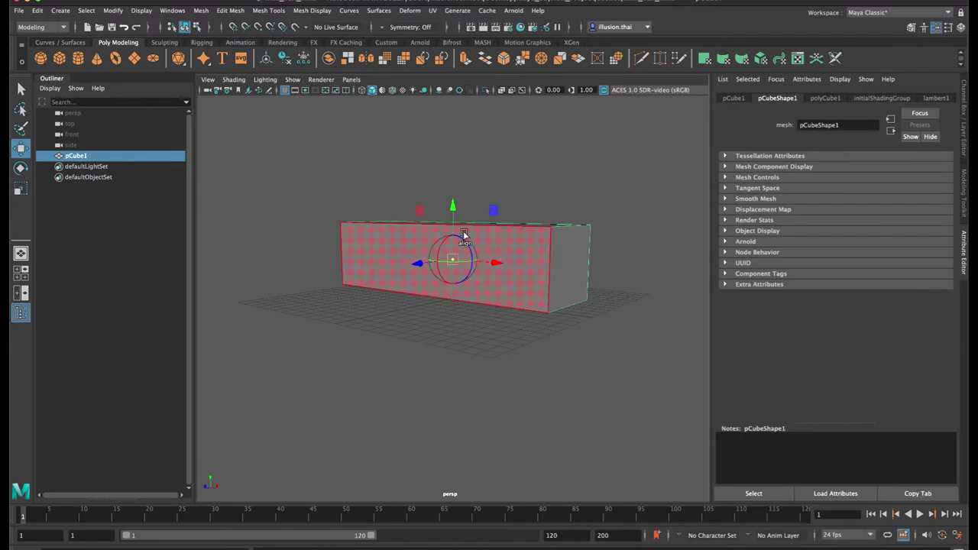
pyautogui.click(453, 207)
pyautogui.moveTo(506, 308); pyautogui.dragTo(510, 309, button='middle')
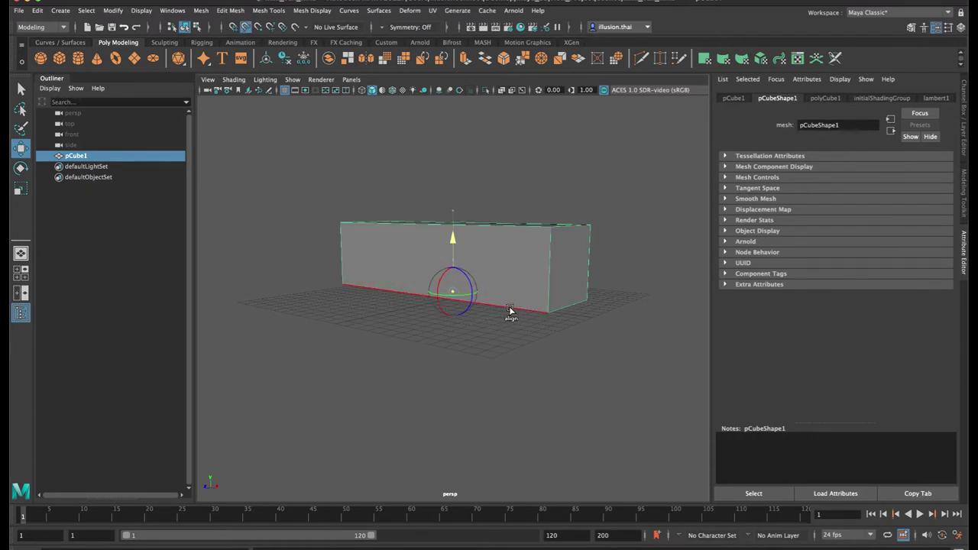
# Move the box vertically with grid snapping so its base sits on the grid
pyautogui.scroll(-1, 511, 309)
pyautogui.moveTo(455, 239); pyautogui.dragTo(452, 208)
pyautogui.press('x')
pyautogui.moveTo(485, 308); pyautogui.dragTo(488, 292, button='middle')
pyautogui.keyDown('alt'); pyautogui.moveTo(490, 293); pyautogui.dragTo(460, 300); pyautogui.keyUp('alt')
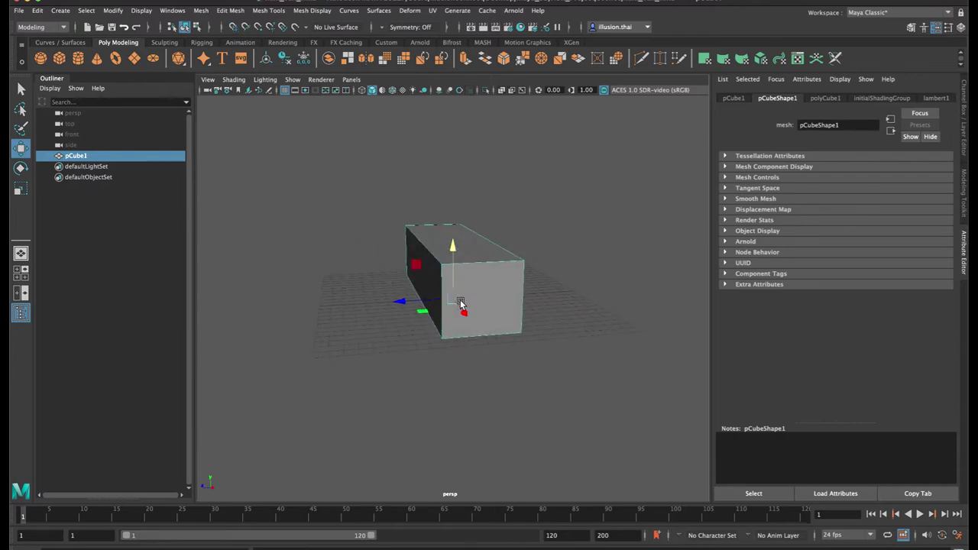
# Scale the box wider along Z and taller along Y to car-body proportions
pyautogui.press('r')
pyautogui.moveTo(402, 301)
pyautogui.mouseDown()
pyautogui.moveTo(373, 304)
pyautogui.moveTo(400, 306)
pyautogui.mouseUp()
pyautogui.moveTo(452, 251); pyautogui.dragTo(451, 226)
pyautogui.moveTo(406, 306); pyautogui.dragTo(394, 306)
pyautogui.moveTo(453, 250); pyautogui.dragTo(502, 260)
# Select one long side face of the box and snap it to the grid's centre line
pyautogui.moveTo(501, 260); pyautogui.dragTo(510, 274, button='right')
pyautogui.click(509, 271)
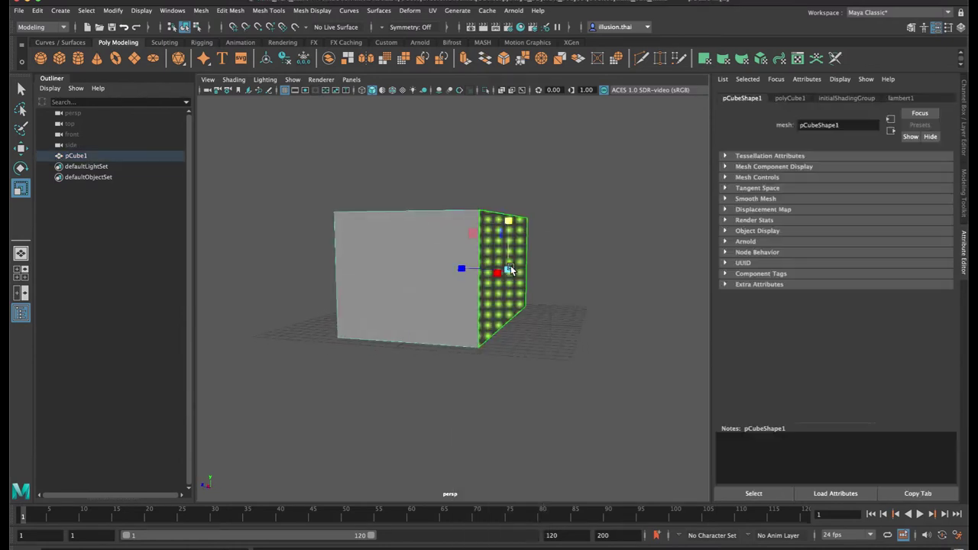
pyautogui.press('w')
pyautogui.keyDown('alt'); pyautogui.moveTo(501, 289); pyautogui.dragTo(520, 287); pyautogui.keyUp('alt')
pyautogui.click(458, 267)
pyautogui.press('c')
pyautogui.press('x')
pyautogui.moveTo(435, 342); pyautogui.dragTo(447, 336, button='middle')
# Delete the long face on the centre line and return the half box to object mode
pyautogui.press('Delete')
pyautogui.press('q')
pyautogui.moveTo(429, 258); pyautogui.dragTo(478, 243, button='right')
pyautogui.click(478, 245)
pyautogui.moveTo(478, 245)
pyautogui.keyDown('alt'); pyautogui.mouseDown()
pyautogui.moveTo(447, 255)
pyautogui.moveTo(501, 252)
pyautogui.moveTo(465, 250)
pyautogui.mouseUp(); pyautogui.keyUp('alt')
pyautogui.click(455, 252)
# Insert a vertical edge loop around the box about two-thirds along its length
pyautogui.keyDown('alt'); pyautogui.moveTo(475, 244); pyautogui.dragTo(459, 253, button='middle'); pyautogui.keyUp('alt')
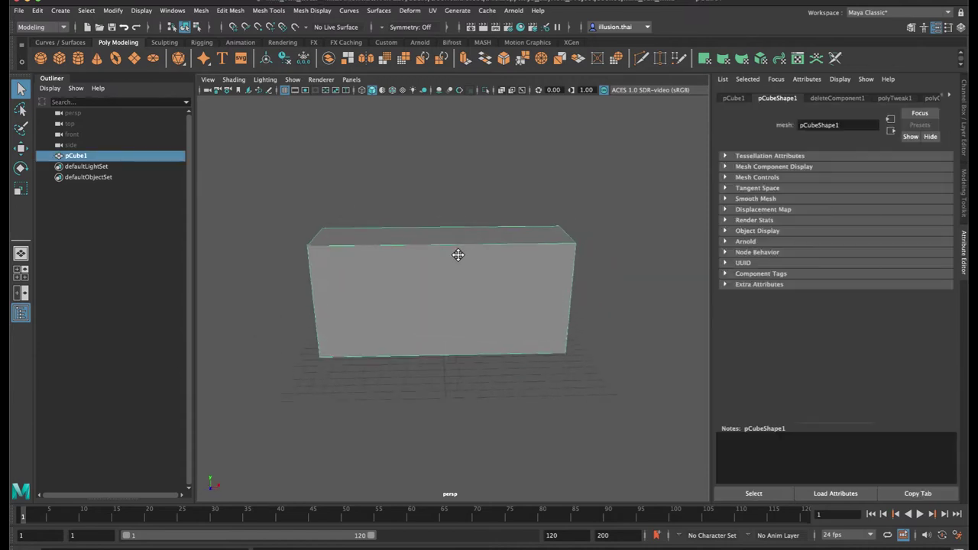
pyautogui.scroll(2, 432, 243)
pyautogui.moveTo(430, 242)
pyautogui.keyDown('alt'); pyautogui.mouseDown()
pyautogui.moveTo(439, 231)
pyautogui.moveTo(448, 237)
pyautogui.mouseUp(); pyautogui.keyUp('alt')
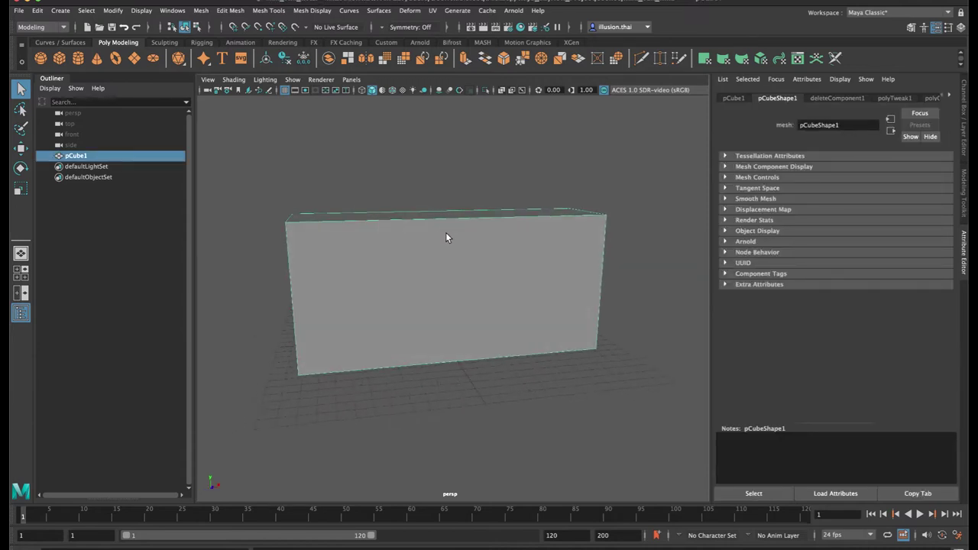
pyautogui.click(240, 11)
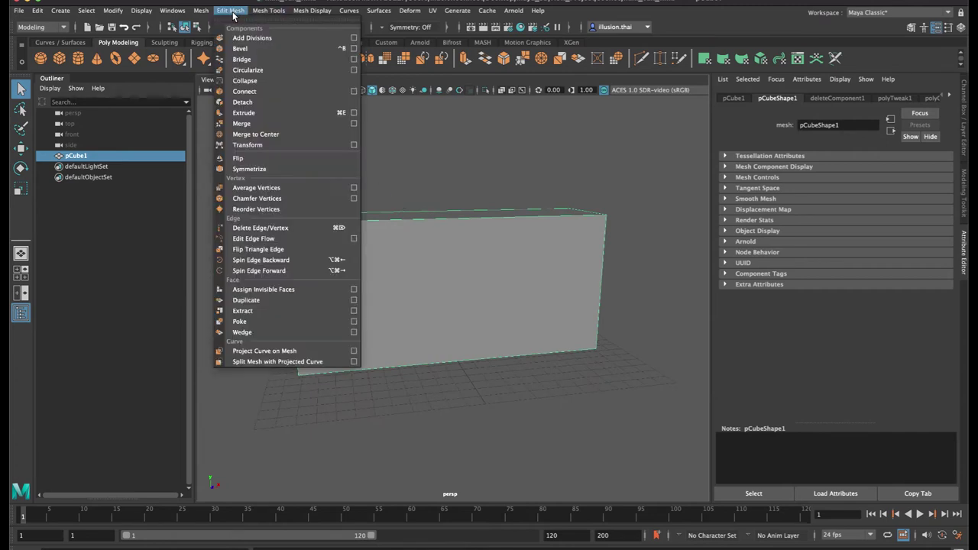
pyautogui.moveTo(258, 10)
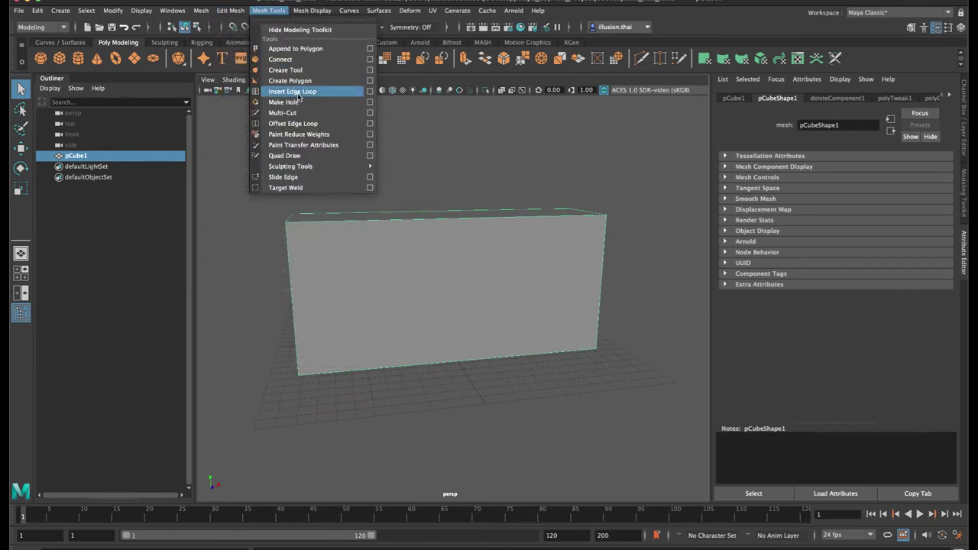
pyautogui.click(292, 91)
pyautogui.click(501, 221)
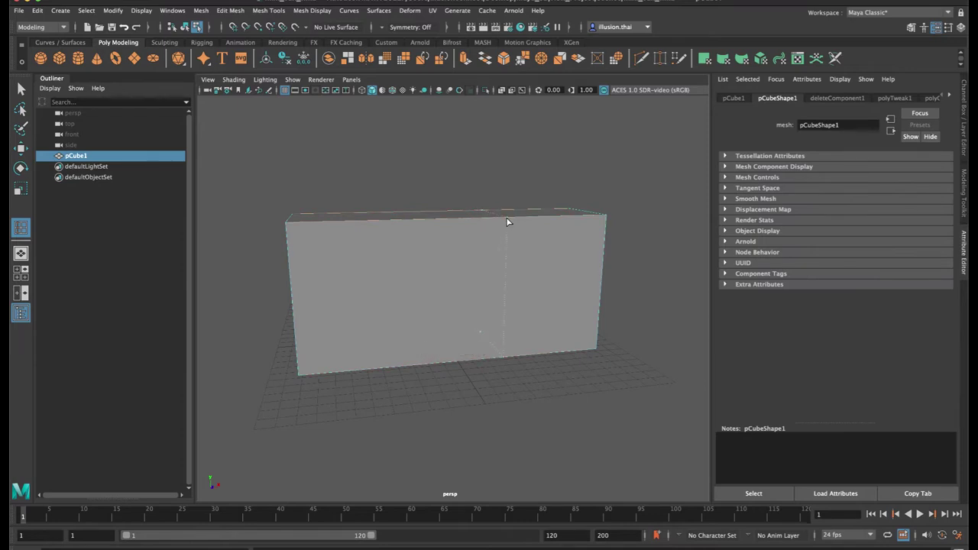
pyautogui.click(506, 219)
# Select all upper vertices of the box and lower them to about half the box's height
pyautogui.press('q')
pyautogui.moveTo(474, 213); pyautogui.dragTo(429, 212, button='right')
pyautogui.keyDown('alt'); pyautogui.moveTo(400, 192); pyautogui.dragTo(391, 188); pyautogui.keyUp('alt')
pyautogui.moveTo(261, 172); pyautogui.dragTo(616, 249)
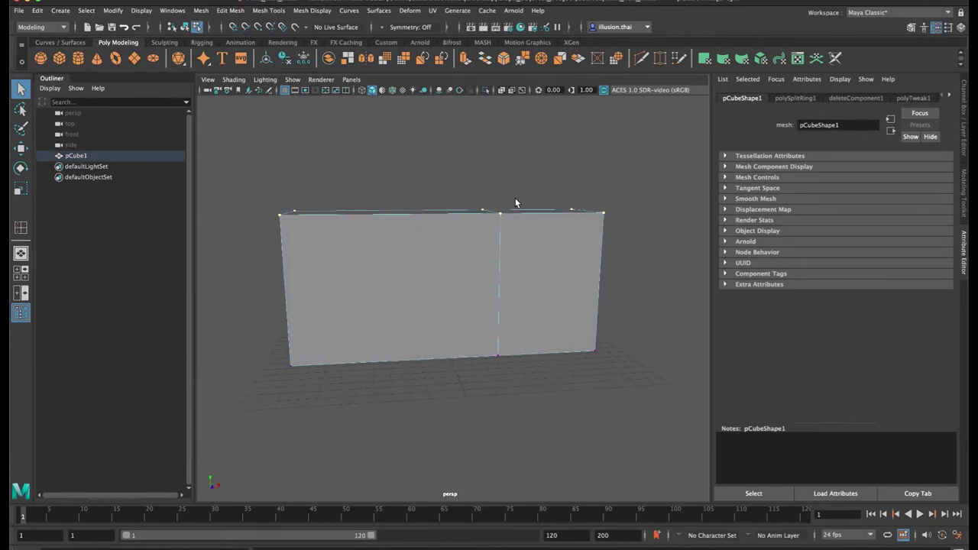
pyautogui.press('w')
pyautogui.moveTo(442, 158); pyautogui.dragTo(447, 226)
# Extrude the top face of the longer rear section and raise it to form the cabin
pyautogui.press('q')
pyautogui.moveTo(382, 273); pyautogui.dragTo(382, 295, button='right')
pyautogui.click(382, 275)
pyautogui.hotkey('ctrl', 'e')
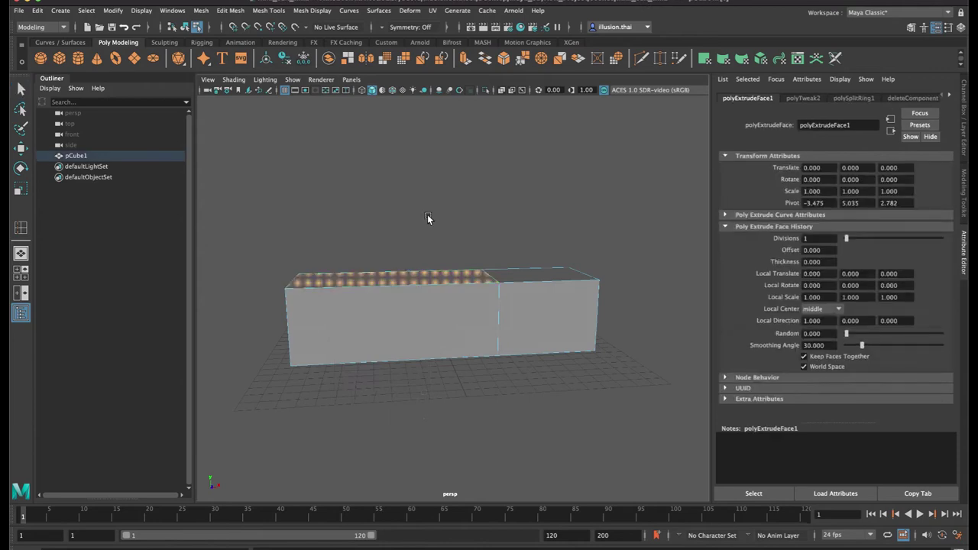
pyautogui.hotkey('ctrl', 'e')
pyautogui.press('w')
pyautogui.moveTo(397, 243); pyautogui.dragTo(398, 158)
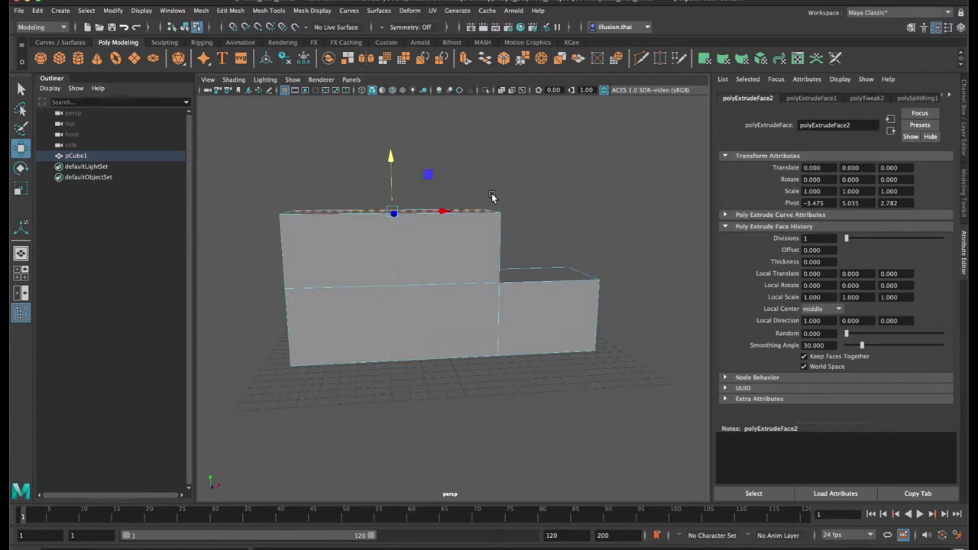
# Slide the windshield-base vertices and the vertices below them forward to slope the windshield
pyautogui.keyDown('alt'); pyautogui.moveTo(493, 197); pyautogui.dragTo(487, 204); pyautogui.keyUp('alt')
pyautogui.press('q')
pyautogui.moveTo(499, 270); pyautogui.dragTo(467, 272, button='right')
pyautogui.moveTo(518, 256); pyautogui.dragTo(462, 296)
pyautogui.press('w')
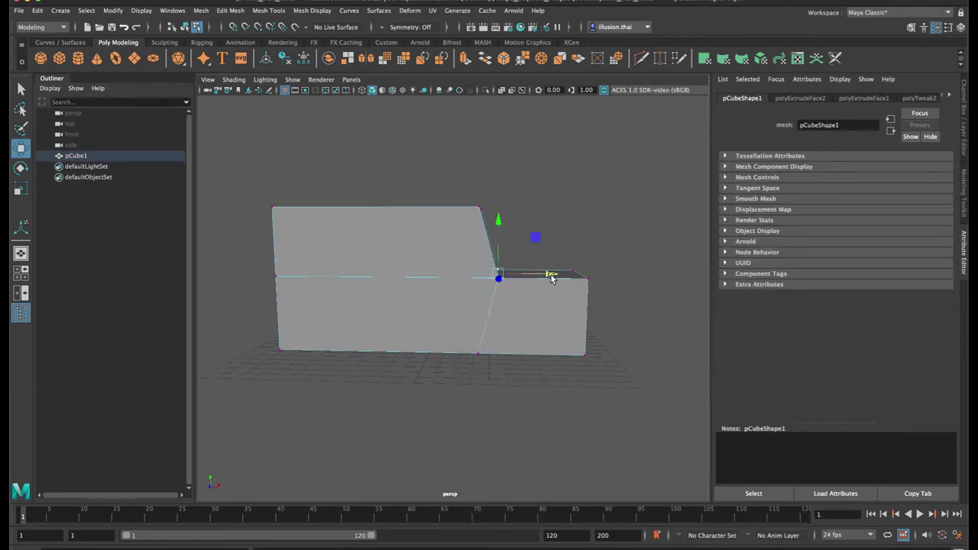
pyautogui.moveTo(518, 255); pyautogui.dragTo(425, 377)
pyautogui.moveTo(531, 308); pyautogui.dragTo(555, 309)
# Select the vertices along the body's beltline and raise them slightly
pyautogui.moveTo(508, 268); pyautogui.dragTo(486, 287)
pyautogui.moveTo(503, 222); pyautogui.dragTo(502, 212)
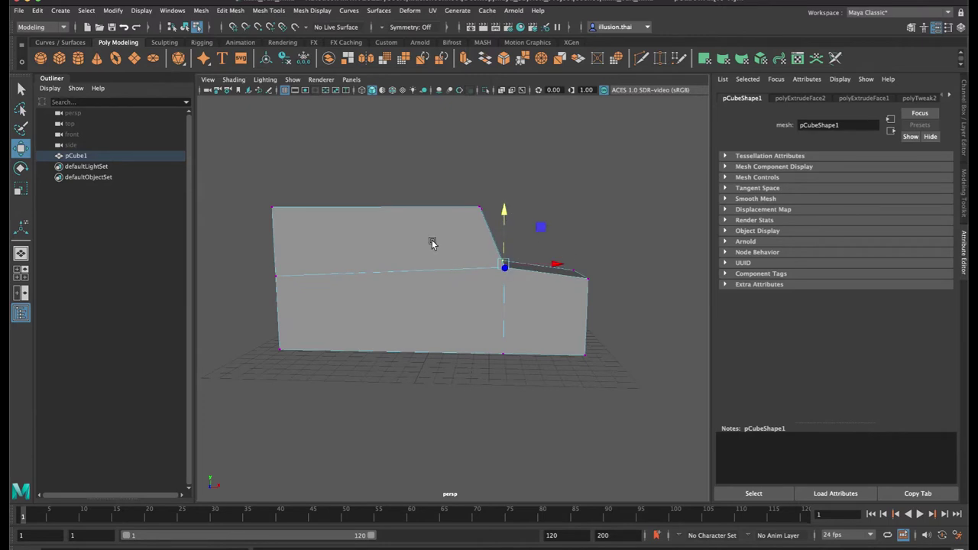
pyautogui.keyDown('alt'); pyautogui.moveTo(399, 245); pyautogui.dragTo(406, 244); pyautogui.keyUp('alt')
pyautogui.moveTo(241, 239); pyautogui.dragTo(533, 283)
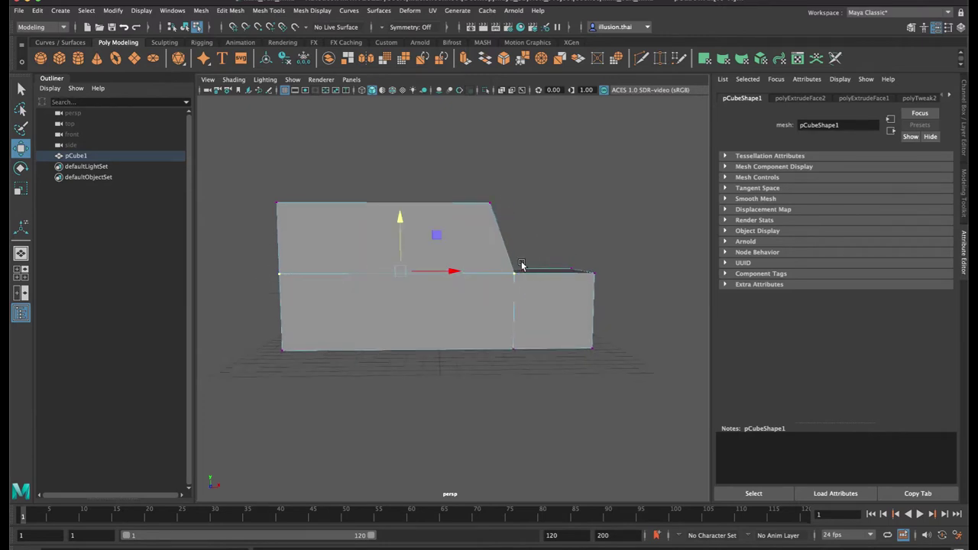
pyautogui.moveTo(398, 220); pyautogui.dragTo(399, 217)
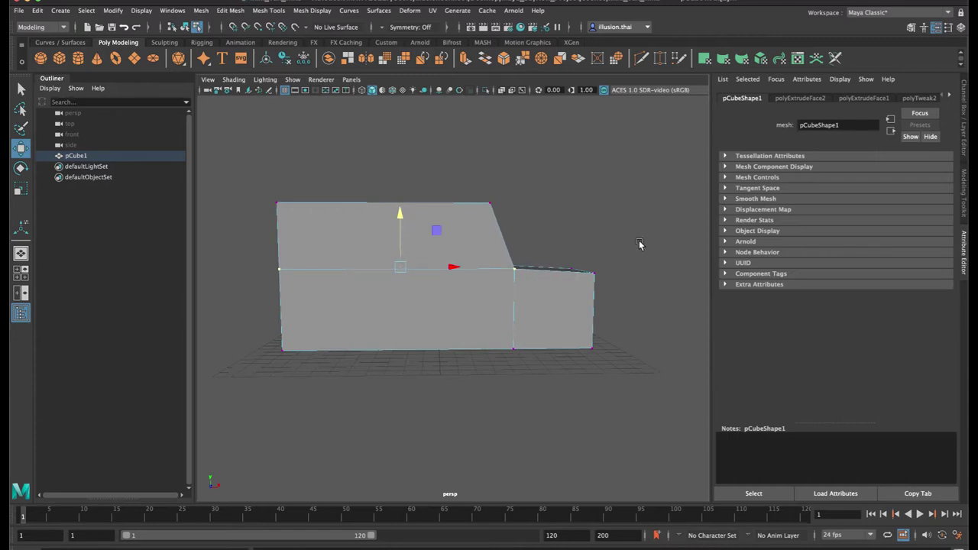
# Select the vertices at the hood's upper front edge and lower them slightly
pyautogui.moveTo(625, 289); pyautogui.dragTo(636, 294)
pyautogui.keyDown('alt'); pyautogui.moveTo(636, 295); pyautogui.dragTo(609, 293); pyautogui.keyUp('alt')
pyautogui.moveTo(578, 224); pyautogui.dragTo(554, 245)
# Shift the rear roof and rear beltline vertices forward to slant the back of the body
pyautogui.keyDown('alt'); pyautogui.moveTo(439, 214); pyautogui.dragTo(520, 212, button='middle'); pyautogui.keyUp('alt')
pyautogui.keyDown('alt'); pyautogui.moveTo(415, 210); pyautogui.dragTo(408, 198); pyautogui.keyUp('alt')
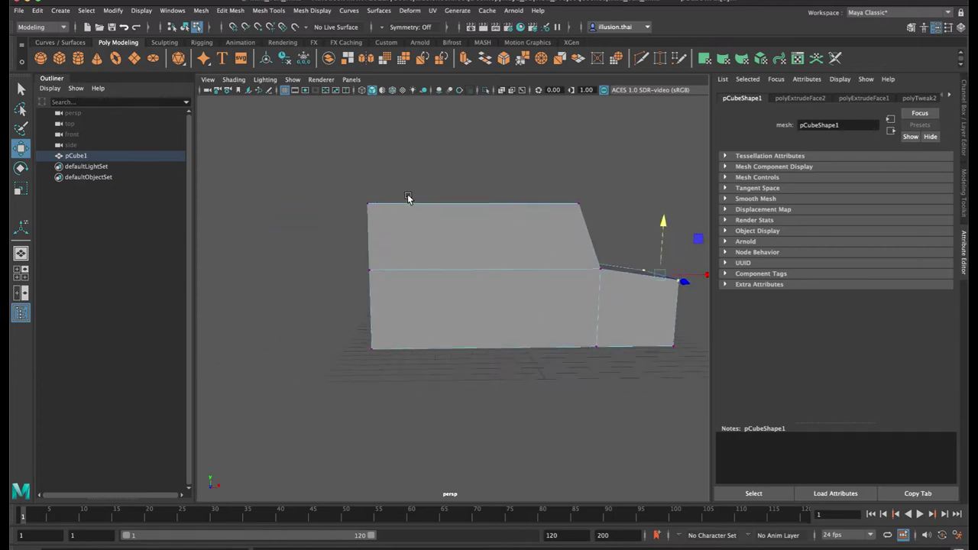
pyautogui.moveTo(396, 277); pyautogui.dragTo(437, 235)
pyautogui.moveTo(341, 186); pyautogui.dragTo(445, 210)
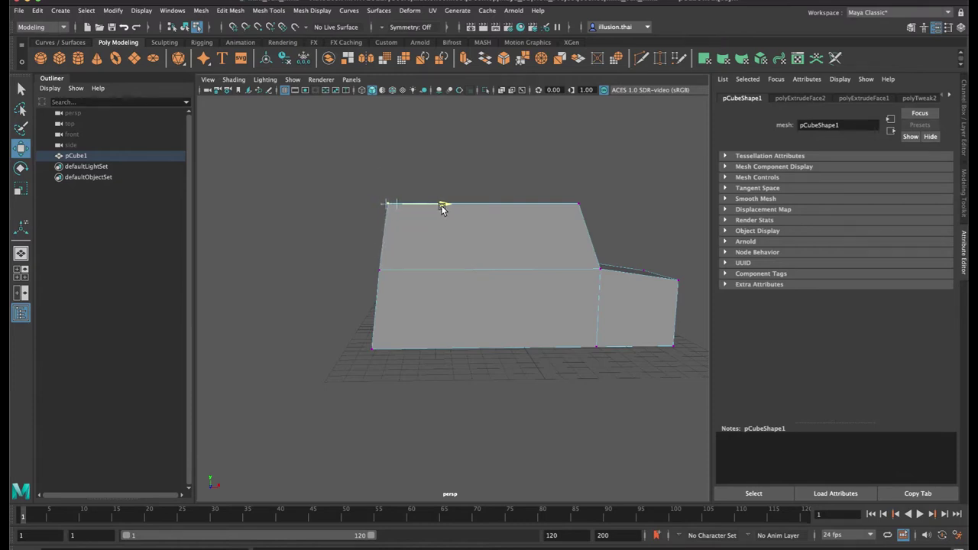
pyautogui.moveTo(444, 210); pyautogui.dragTo(447, 210)
pyautogui.moveTo(327, 242); pyautogui.dragTo(441, 266)
pyautogui.moveTo(319, 171); pyautogui.dragTo(451, 286)
pyautogui.moveTo(341, 167); pyautogui.dragTo(443, 208)
pyautogui.press('q')
pyautogui.keyDown('alt'); pyautogui.moveTo(554, 243); pyautogui.dragTo(462, 239); pyautogui.keyUp('alt')
pyautogui.moveTo(359, 197); pyautogui.dragTo(421, 228)
pyautogui.keyDown('alt'); pyautogui.moveTo(421, 227); pyautogui.dragTo(407, 227); pyautogui.keyUp('alt')
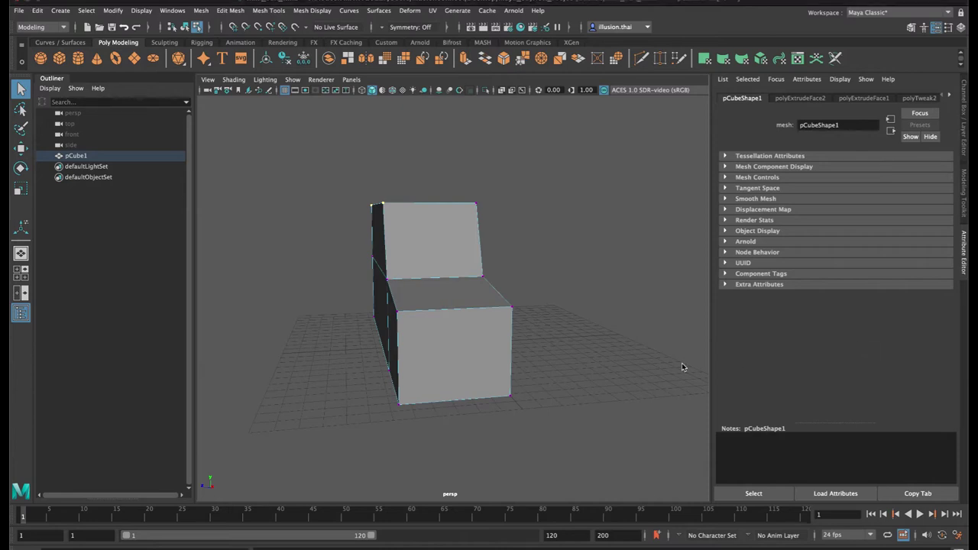
pyautogui.click(551, 253)
# In wireframe display, select all beltline and hood-level vertices and lower them slightly
pyautogui.keyDown('alt'); pyautogui.moveTo(500, 249); pyautogui.dragTo(460, 255); pyautogui.keyUp('alt')
pyautogui.press('4')
pyautogui.click(600, 299)
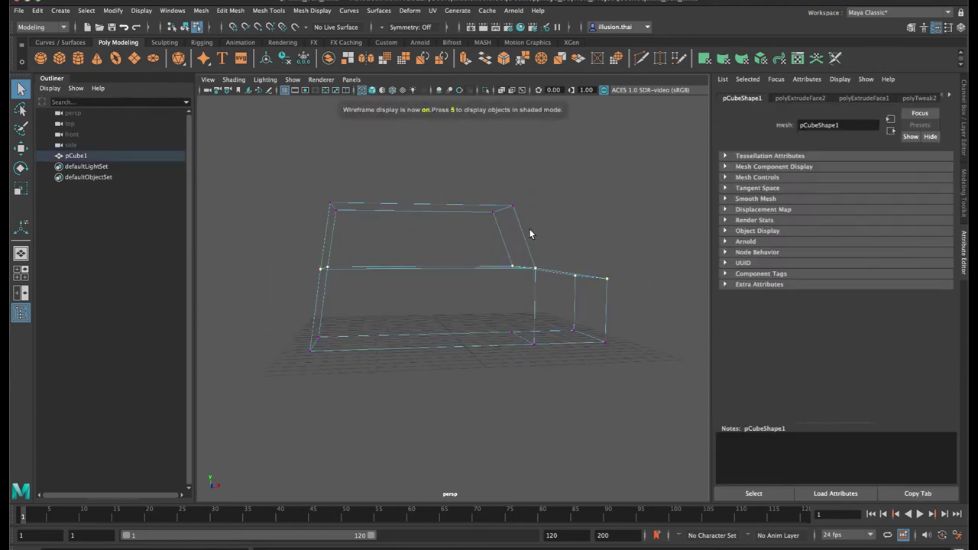
pyautogui.press('w')
pyautogui.moveTo(462, 221); pyautogui.dragTo(463, 227)
# Switch back to shaded display, return to object mode and clear the selection
pyautogui.press('q')
pyautogui.keyDown('alt'); pyautogui.moveTo(516, 243); pyautogui.dragTo(479, 254); pyautogui.keyUp('alt')
pyautogui.press('5')
pyautogui.moveTo(472, 243); pyautogui.dragTo(519, 226, button='right')
pyautogui.click(551, 211)
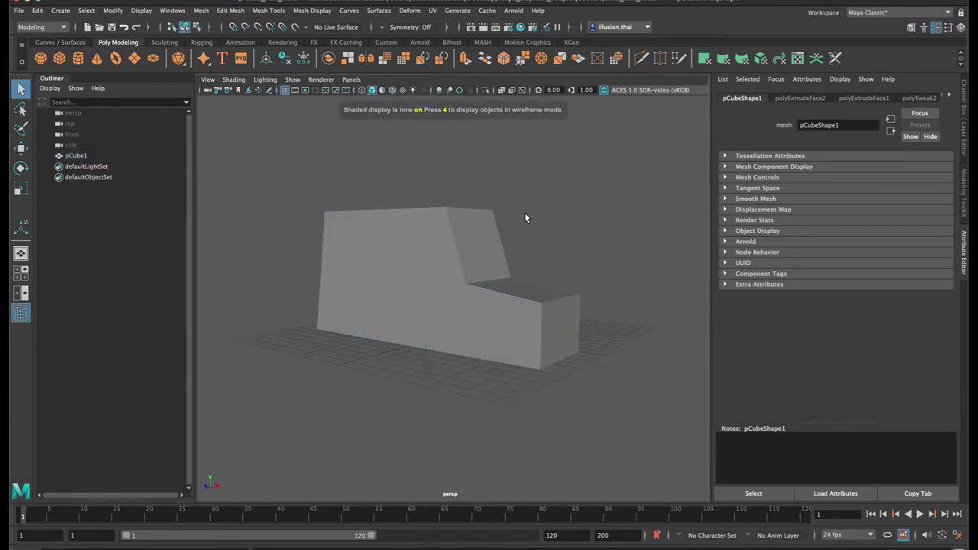
# Move the roof's outer side edge inward to taper the cabin, and return to object mode
pyautogui.keyDown('alt'); pyautogui.moveTo(411, 214); pyautogui.dragTo(391, 229); pyautogui.keyUp('alt')
pyautogui.click(390, 230)
pyautogui.moveTo(377, 230); pyautogui.dragTo(379, 202, button='right')
pyautogui.click(379, 214)
pyautogui.keyDown('alt'); pyautogui.moveTo(381, 226); pyautogui.dragTo(405, 219); pyautogui.keyUp('alt')
pyautogui.press('w')
pyautogui.moveTo(328, 223); pyautogui.dragTo(336, 223)
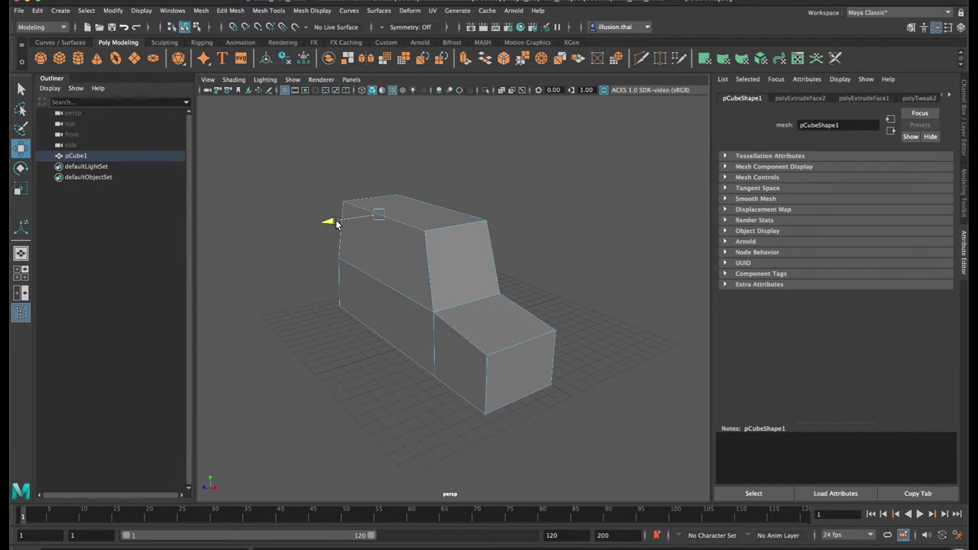
pyautogui.keyDown('alt'); pyautogui.moveTo(341, 248); pyautogui.dragTo(392, 252); pyautogui.keyUp('alt')
pyautogui.press('q')
pyautogui.moveTo(430, 251); pyautogui.dragTo(484, 236, button='right')
pyautogui.click(547, 242)
# Insert a lengthwise edge loop near the body's outer side through the hood, windshield and front, and return to object mode
pyautogui.keyDown('alt'); pyautogui.moveTo(480, 258); pyautogui.dragTo(459, 234); pyautogui.keyUp('alt')
pyautogui.keyDown('alt'); pyautogui.moveTo(460, 234); pyautogui.dragTo(468, 267, button='middle'); pyautogui.keyUp('alt')
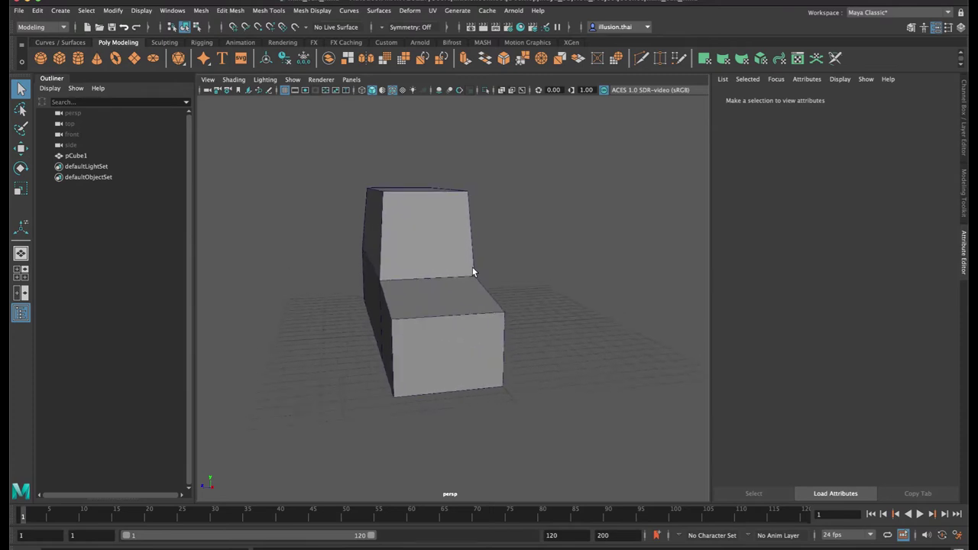
pyautogui.keyDown('alt'); pyautogui.moveTo(416, 259); pyautogui.dragTo(436, 258); pyautogui.keyUp('alt')
pyautogui.keyDown('alt'); pyautogui.moveTo(437, 257); pyautogui.dragTo(491, 270, button='right'); pyautogui.keyUp('alt')
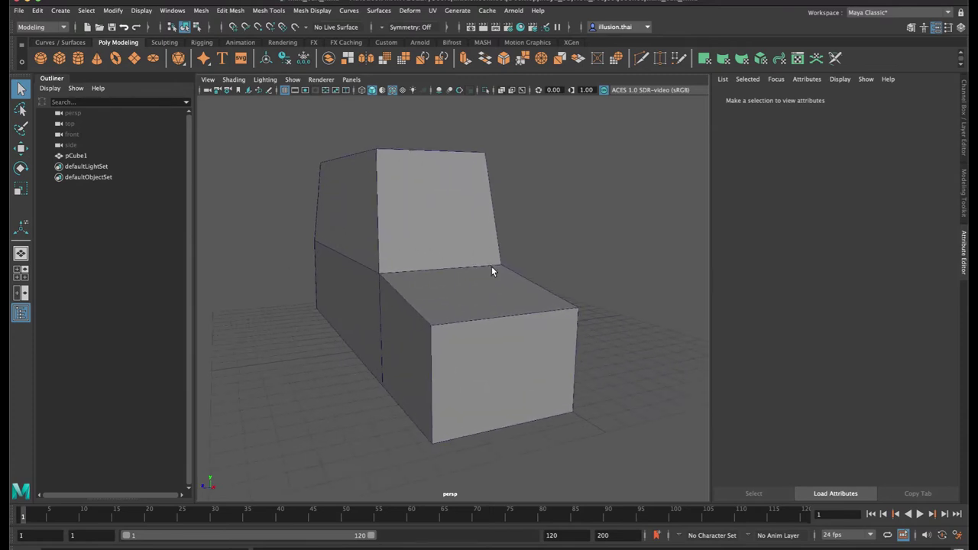
pyautogui.click(251, 10)
pyautogui.click(290, 92)
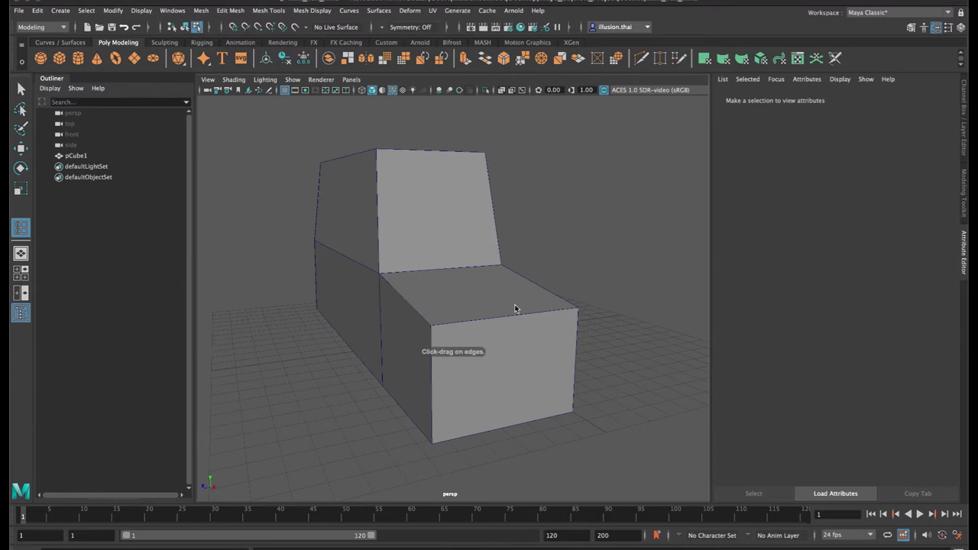
pyautogui.click(465, 323)
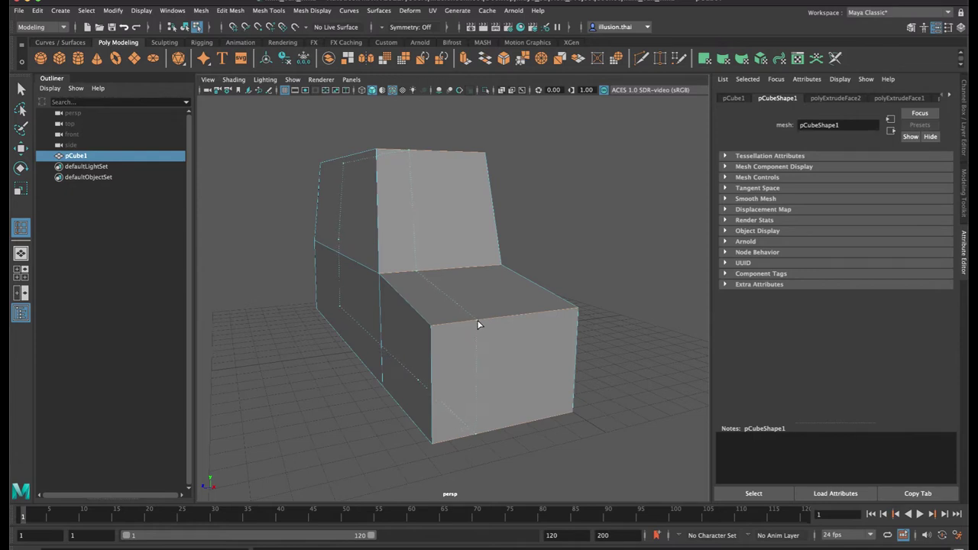
pyautogui.moveTo(478, 320); pyautogui.dragTo(480, 320)
pyautogui.moveTo(530, 271); pyautogui.dragTo(589, 257, button='right')
pyautogui.click(600, 288)
# Create a polygon cylinder and move it ahead of the car's front, to about 10.647 in X
pyautogui.scroll(-3, 565, 296)
pyautogui.keyDown('alt'); pyautogui.moveTo(513, 304); pyautogui.dragTo(484, 278); pyautogui.keyUp('alt')
pyautogui.scroll(1, 482, 277)
pyautogui.click(75, 61)
pyautogui.keyDown('alt'); pyautogui.moveTo(462, 311); pyautogui.dragTo(633, 380); pyautogui.keyUp('alt')
pyautogui.press('w')
pyautogui.keyDown('alt'); pyautogui.moveTo(578, 346); pyautogui.dragTo(475, 324); pyautogui.keyUp('alt')
# Rotate the cylinder to lie along the car's length by setting Rotate Z to 90
pyautogui.moveTo(465, 291); pyautogui.dragTo(488, 325)
pyautogui.click(963, 126)
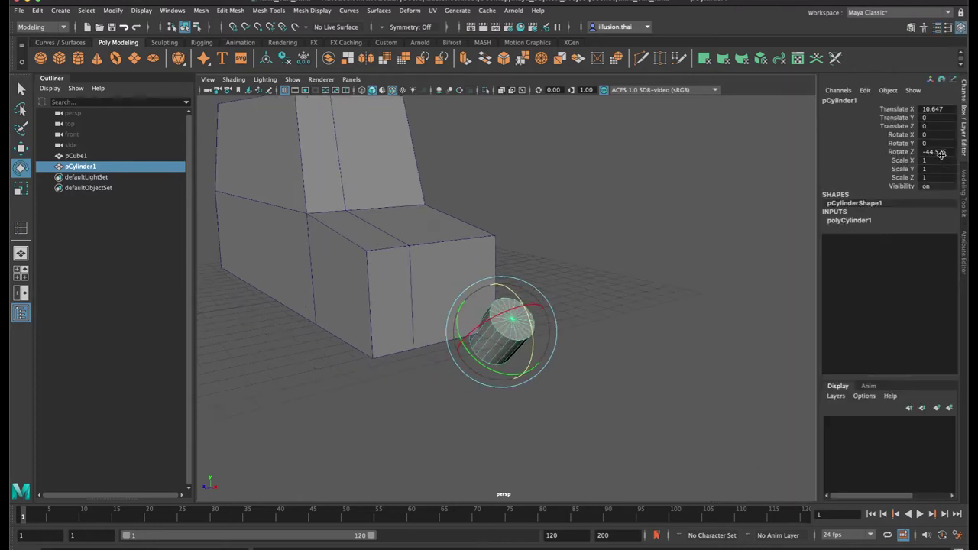
pyautogui.press('Return')
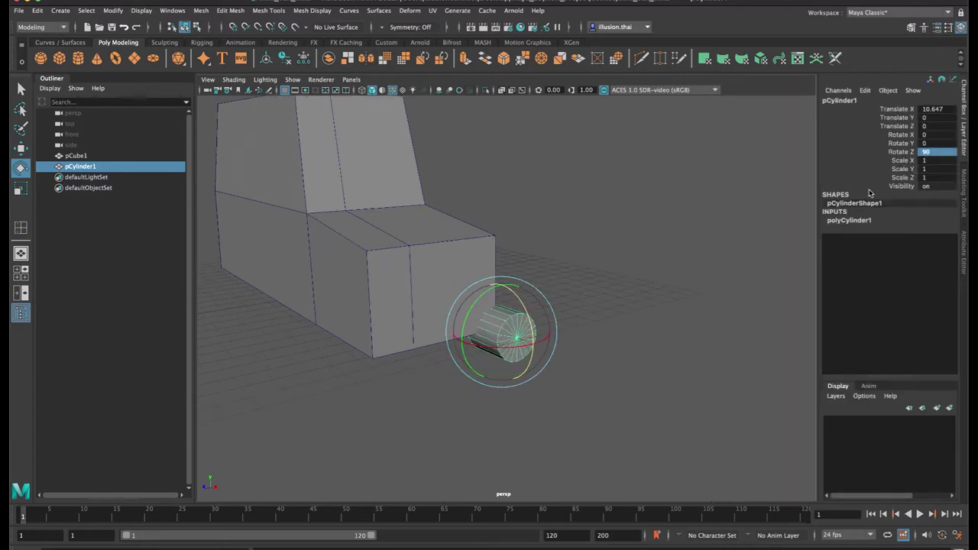
pyautogui.click(601, 330)
pyautogui.click(511, 328)
pyautogui.keyDown('alt'); pyautogui.moveTo(573, 332); pyautogui.dragTo(584, 324); pyautogui.keyUp('alt')
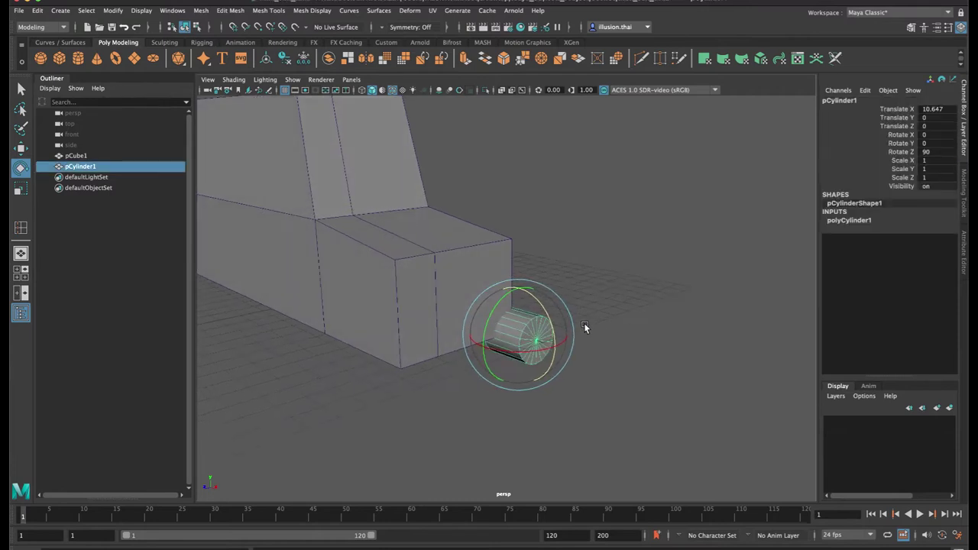
# Position the cylinder in front of the hood's outer corner, at about X 13.387, Y 2.428, Z 4.374
pyautogui.press('w')
pyautogui.moveTo(520, 281); pyautogui.dragTo(519, 224)
pyautogui.moveTo(493, 286); pyautogui.dragTo(391, 298)
pyautogui.keyDown('alt'); pyautogui.moveTo(465, 303); pyautogui.dragTo(660, 311); pyautogui.keyUp('alt')
pyautogui.keyDown('alt'); pyautogui.moveTo(660, 311); pyautogui.dragTo(585, 295, button='middle'); pyautogui.keyUp('alt')
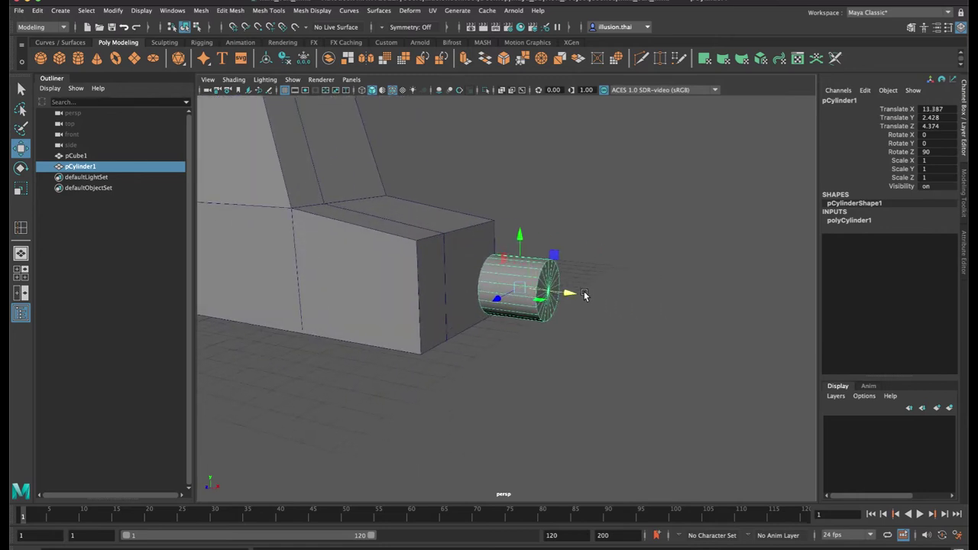
# Set the cylinder's Subdivisions Caps to 0 and clear the selection
pyautogui.click(848, 221)
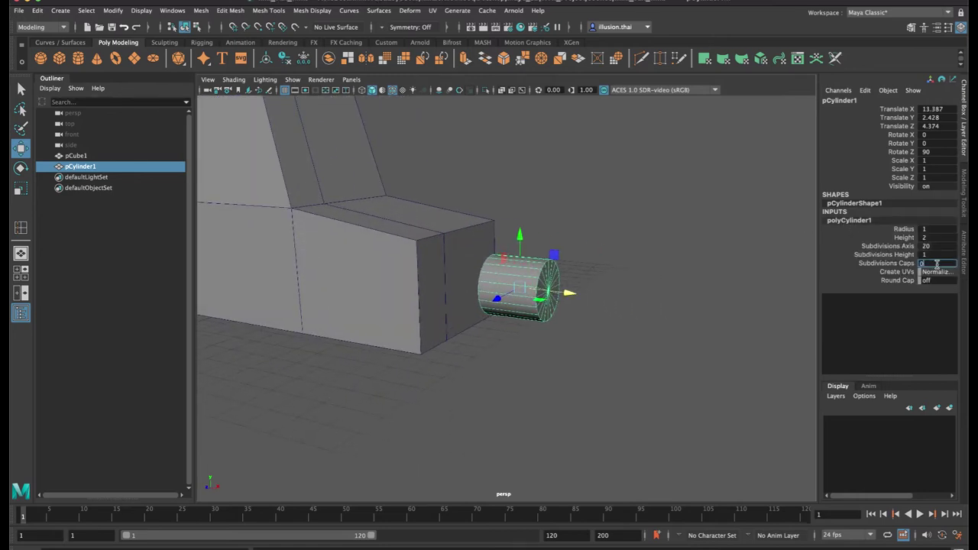
pyautogui.press('Return')
pyautogui.click(685, 298)
# Delete the cylinder's cap face that faces the car body
pyautogui.keyDown('alt'); pyautogui.moveTo(472, 307); pyautogui.dragTo(563, 277); pyautogui.keyUp('alt')
pyautogui.keyDown('alt'); pyautogui.moveTo(563, 276); pyautogui.dragTo(618, 291, button='right'); pyautogui.keyUp('alt')
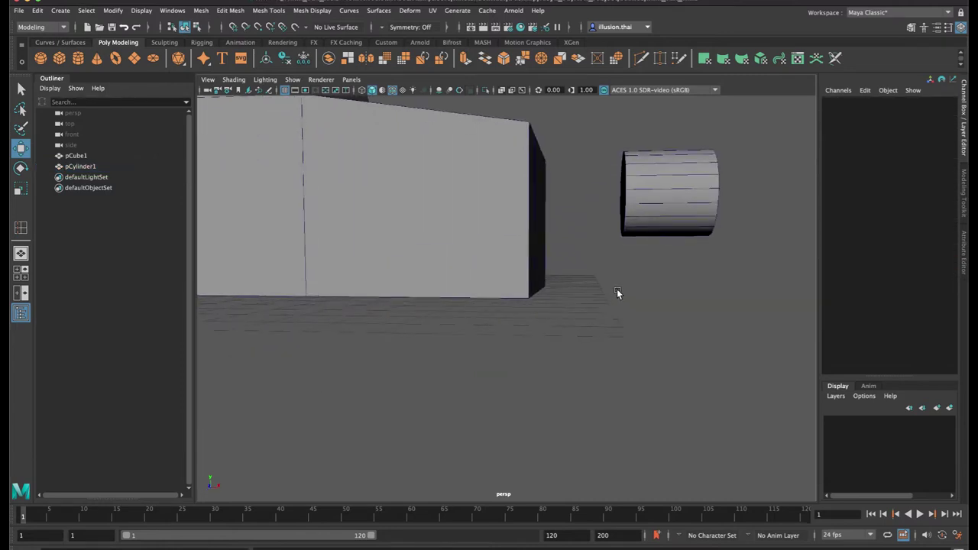
pyautogui.keyDown('alt'); pyautogui.moveTo(617, 292); pyautogui.dragTo(658, 325); pyautogui.keyUp('alt')
pyautogui.keyDown('alt'); pyautogui.moveTo(658, 325); pyautogui.dragTo(592, 278, button='middle'); pyautogui.keyUp('alt')
pyautogui.moveTo(633, 271); pyautogui.dragTo(633, 290, button='right')
pyautogui.click(629, 286)
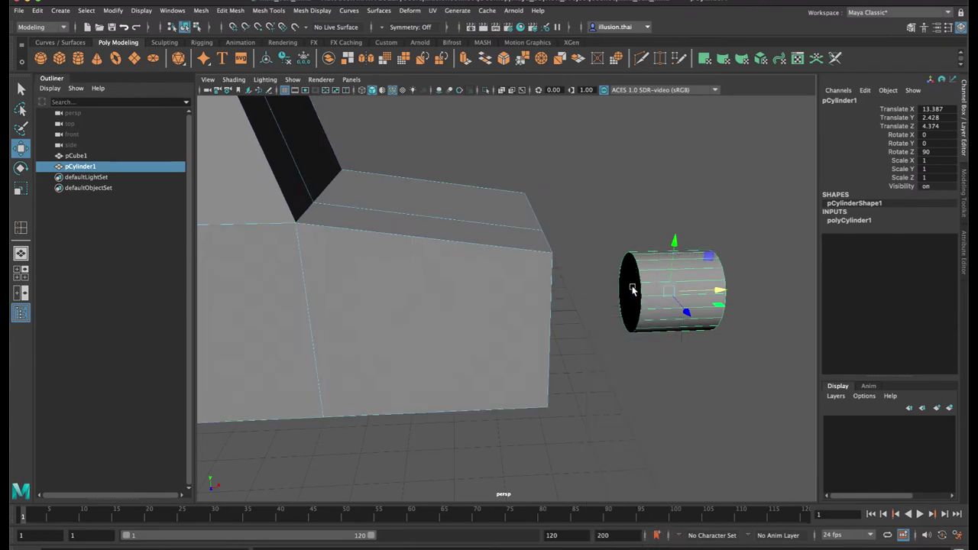
pyautogui.press('F8')
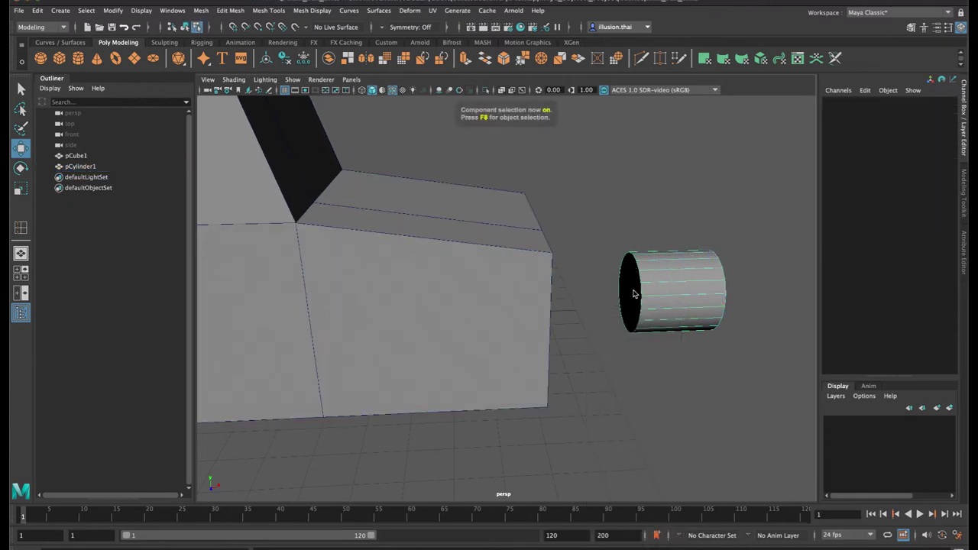
pyautogui.click(633, 314)
pyautogui.press('Delete')
# Extrude the cylinder's front cap outward by about 0.265 and scale it down slightly to form a bevelled rim
pyautogui.keyDown('alt'); pyautogui.moveTo(639, 313); pyautogui.dragTo(528, 294); pyautogui.keyUp('alt')
pyautogui.click(452, 248)
pyautogui.hotkey('ctrl', 'e')
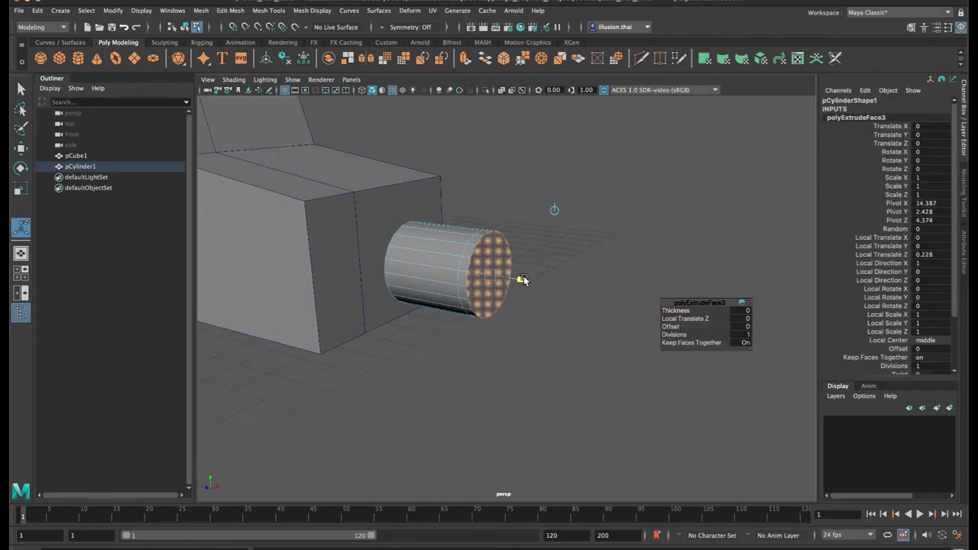
pyautogui.press('r')
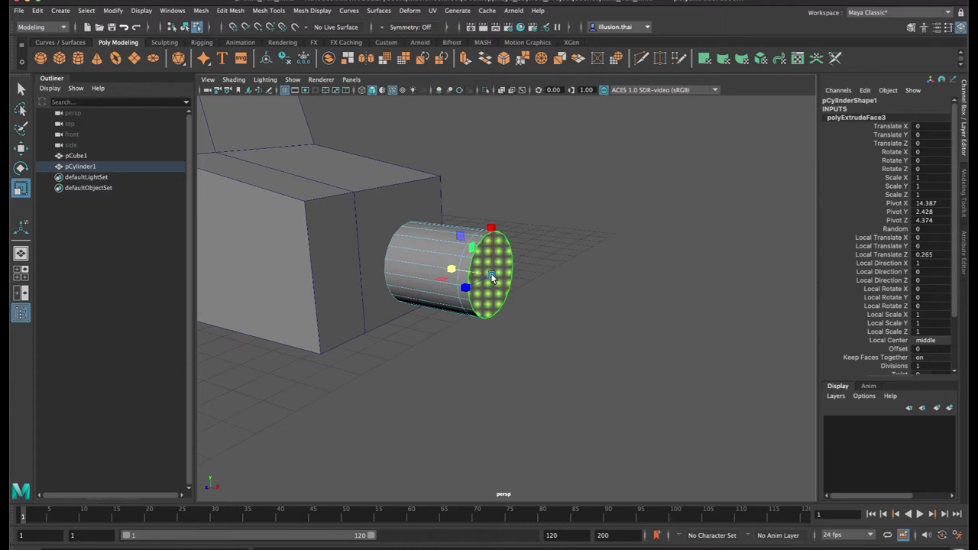
pyautogui.moveTo(491, 277); pyautogui.dragTo(521, 282)
pyautogui.press('w')
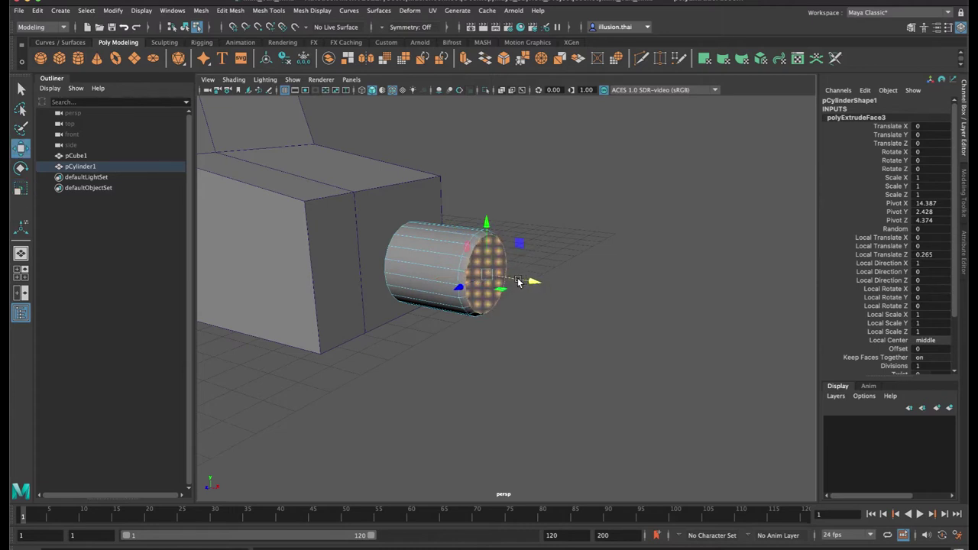
pyautogui.press('r')
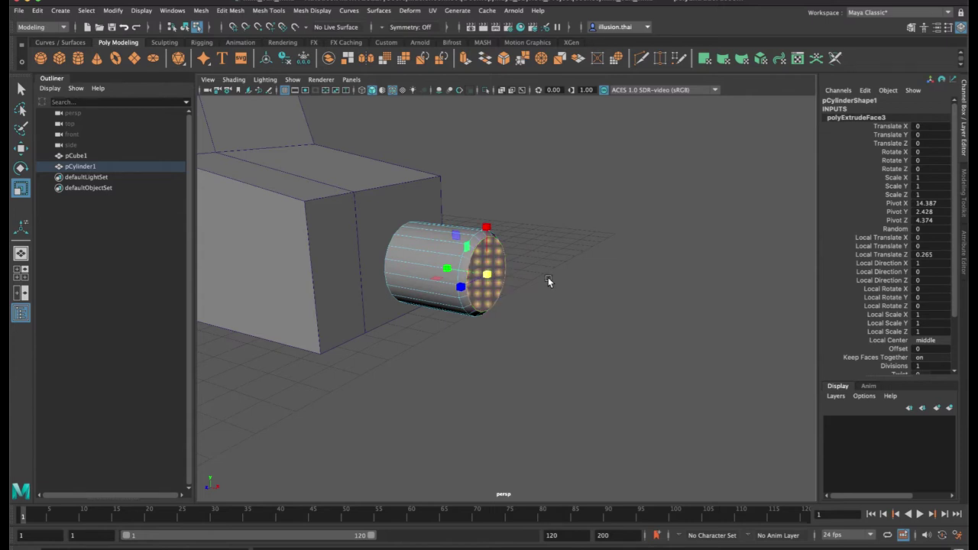
pyautogui.press('q')
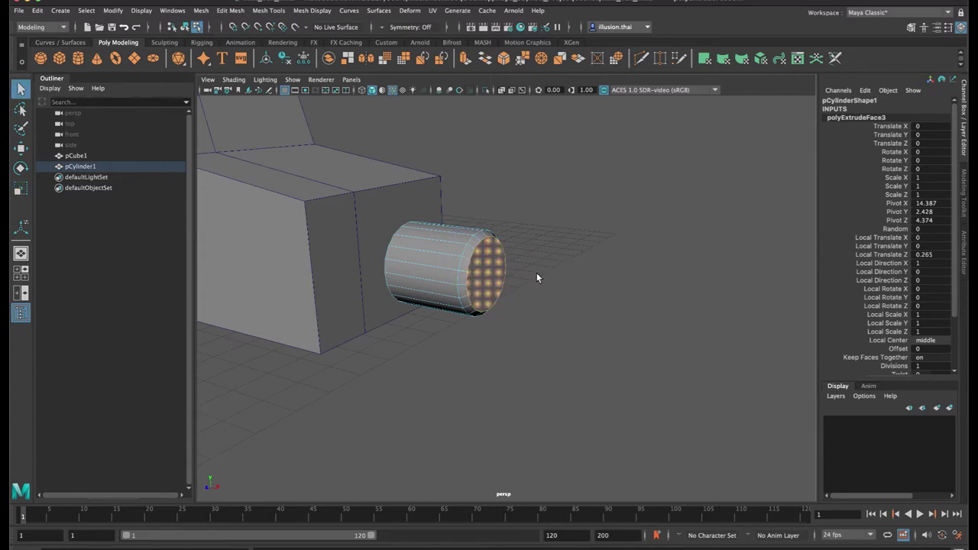
# Extract the cylinder's front cap face into a separate lens piece and clear the selection
pyautogui.click(268, 9)
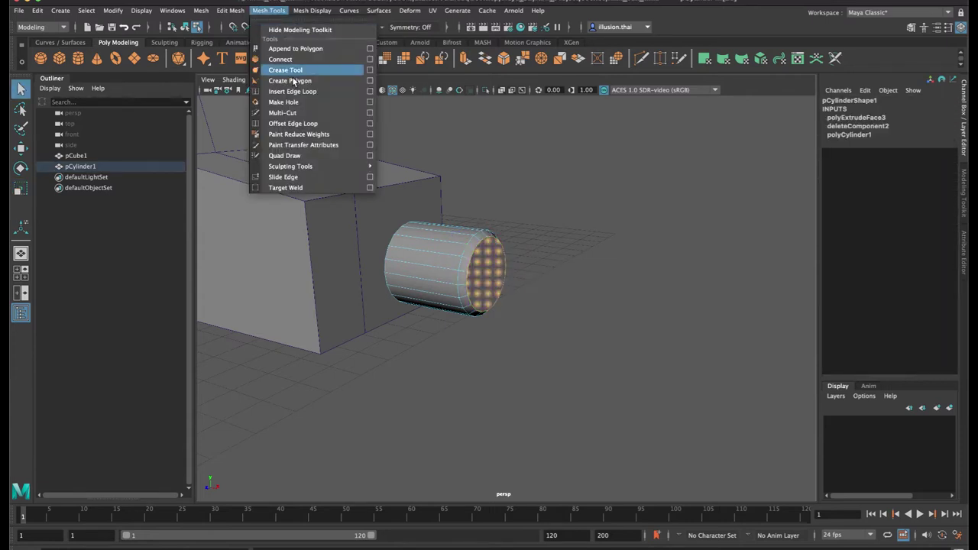
pyautogui.moveTo(241, 13)
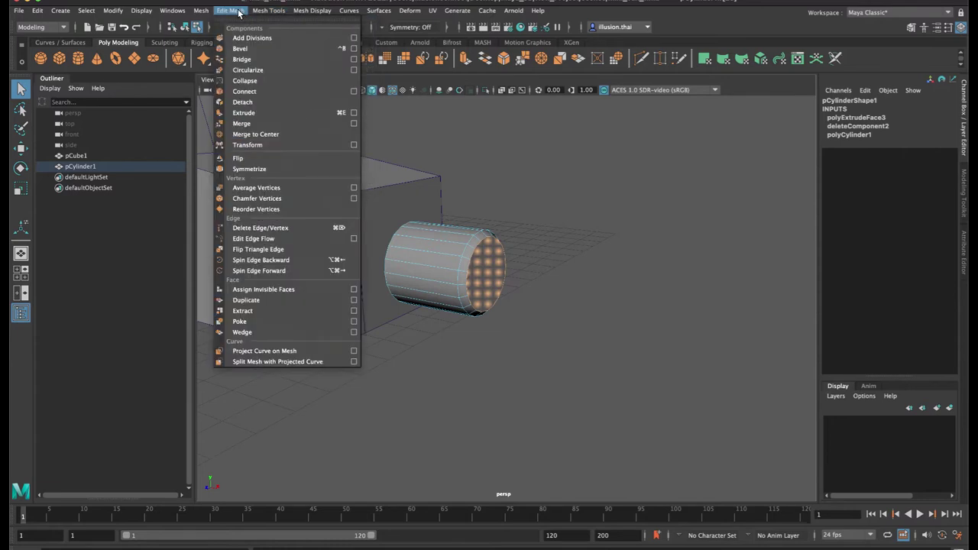
pyautogui.click(305, 310)
pyautogui.press('q')
pyautogui.click(585, 260)
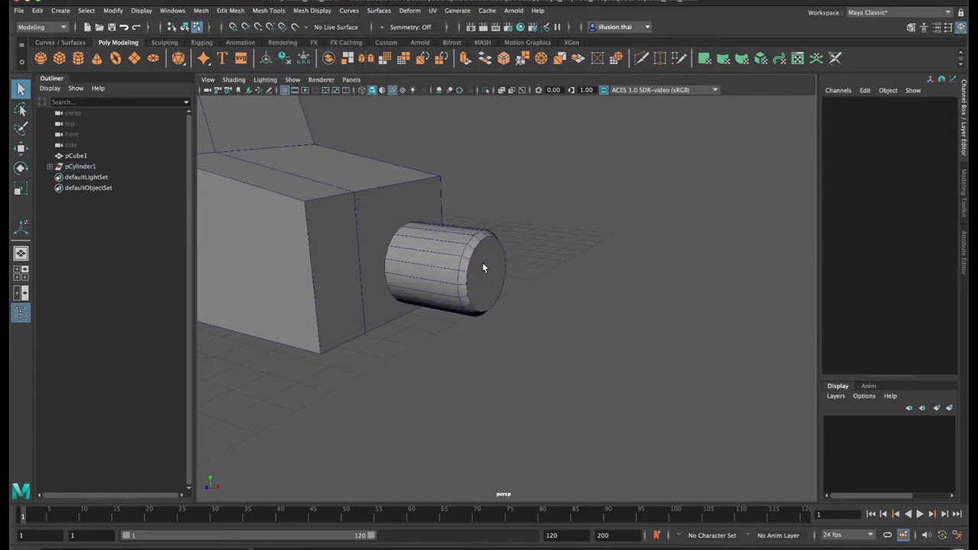
# Extrude the lens face outward by about 0.217 and scale it down to start a dome
pyautogui.click(483, 265)
pyautogui.moveTo(489, 269); pyautogui.dragTo(491, 285, button='right')
pyautogui.click(493, 271)
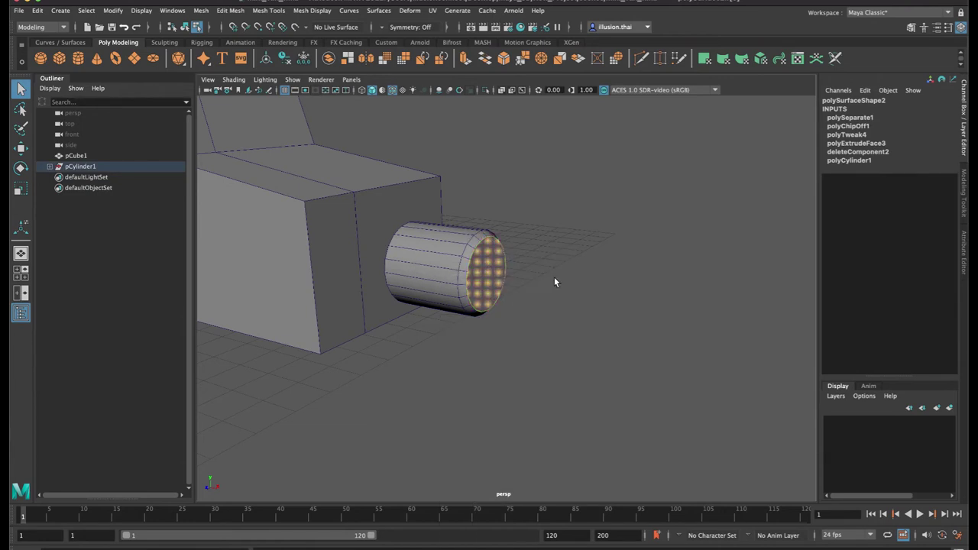
pyautogui.hotkey('ctrl', 'e')
pyautogui.moveTo(521, 280); pyautogui.dragTo(485, 276)
pyautogui.press('r')
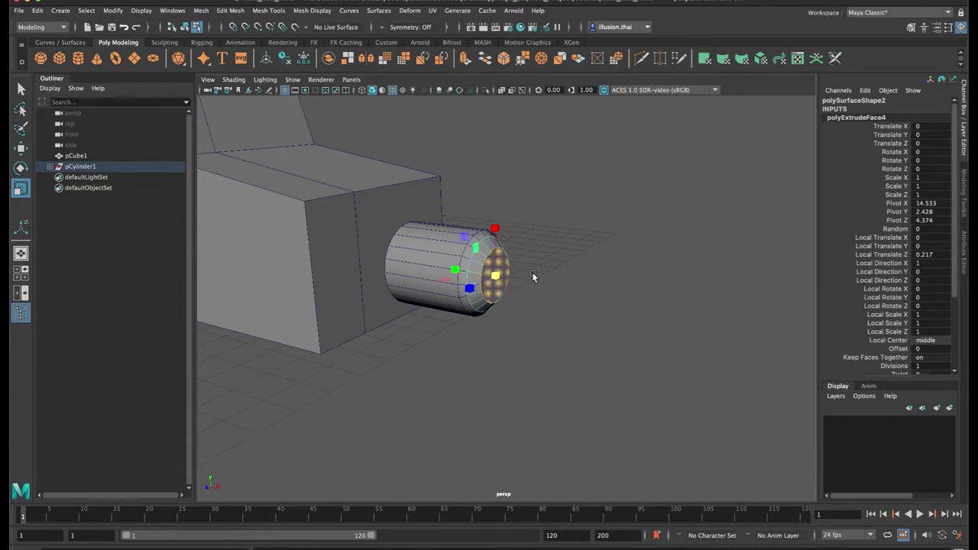
pyautogui.press('w')
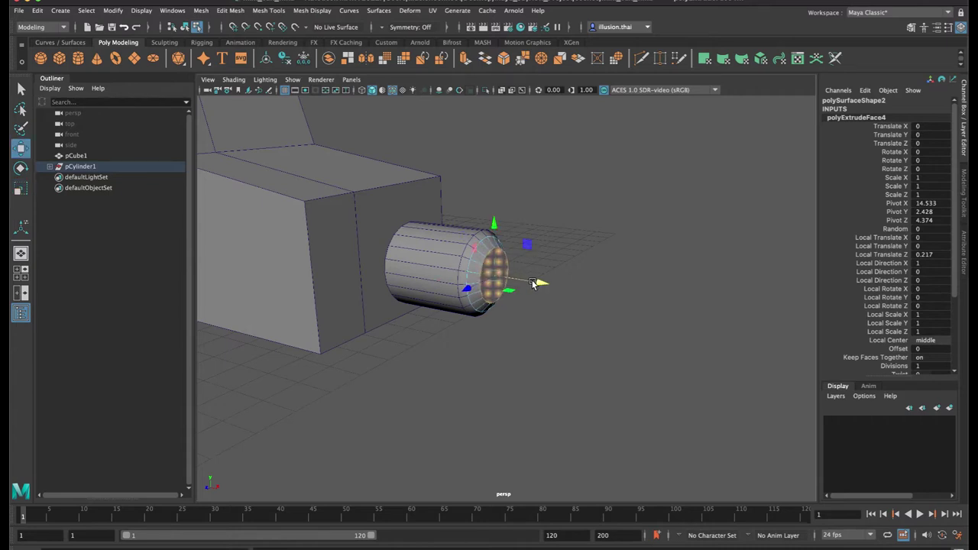
# Extrude the lens's front face outward once more and shrink it to round off the dome
pyautogui.hotkey('ctrl', 'e')
pyautogui.moveTo(526, 282); pyautogui.dragTo(481, 270)
pyautogui.press('r')
pyautogui.press('q')
# In object mode, select both headlight pieces, scale them uniformly to about 0.813 and move them towards the car's front face
pyautogui.moveTo(491, 257); pyautogui.dragTo(514, 242, button='right')
pyautogui.click(520, 242)
pyautogui.click(481, 255)
pyautogui.keyDown('alt'); pyautogui.moveTo(518, 242); pyautogui.dragTo(493, 223); pyautogui.keyUp('alt')
pyautogui.keyDown('alt'); pyautogui.moveTo(323, 251); pyautogui.dragTo(348, 216); pyautogui.keyUp('alt')
pyautogui.press('r')
pyautogui.press('w')
pyautogui.keyDown('alt'); pyautogui.moveTo(348, 216); pyautogui.dragTo(446, 243, button='middle'); pyautogui.keyUp('alt')
pyautogui.moveTo(339, 238); pyautogui.dragTo(369, 234)
pyautogui.press('r')
# Shift the headlight sideways and raise it to sit near the upper outer corner of the front face, and clear the selection
pyautogui.keyDown('alt'); pyautogui.moveTo(467, 258); pyautogui.dragTo(382, 251); pyautogui.keyUp('alt')
pyautogui.press('w')
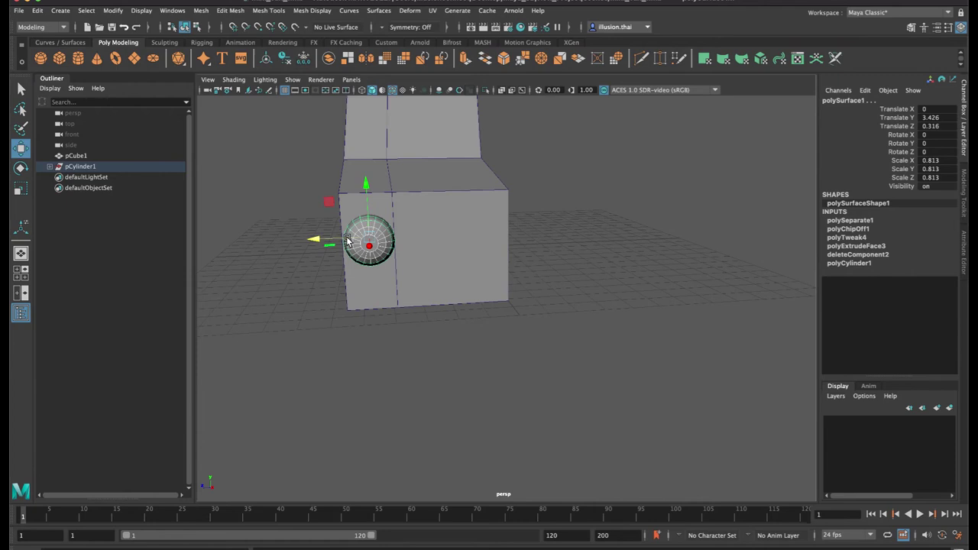
pyautogui.moveTo(314, 240); pyautogui.dragTo(315, 241)
pyautogui.moveTo(363, 191); pyautogui.dragTo(365, 170)
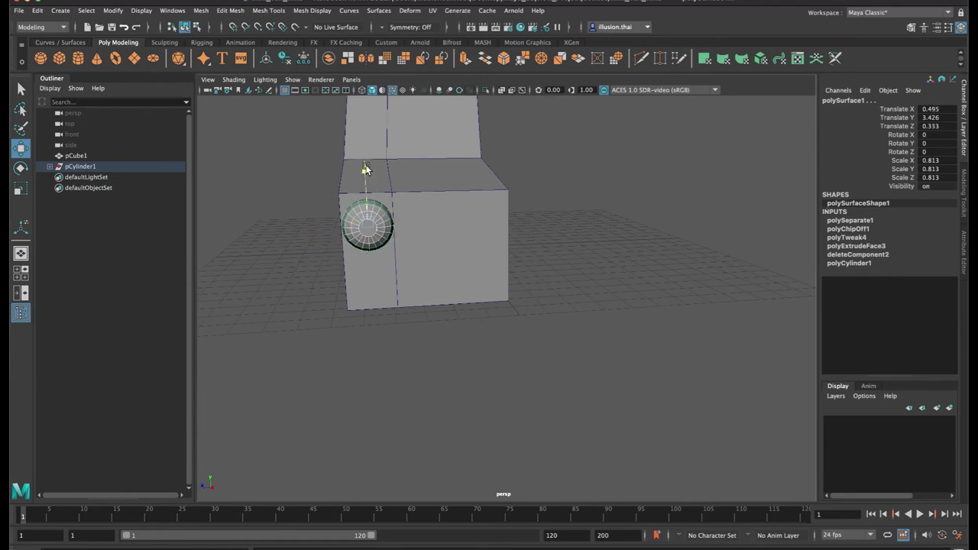
pyautogui.click(627, 189)
# Duplicate the headlight's lens piece and move the copy below the headlight, with Translate X at about -1.372
pyautogui.keyDown('alt'); pyautogui.moveTo(535, 203); pyautogui.dragTo(577, 210); pyautogui.keyUp('alt')
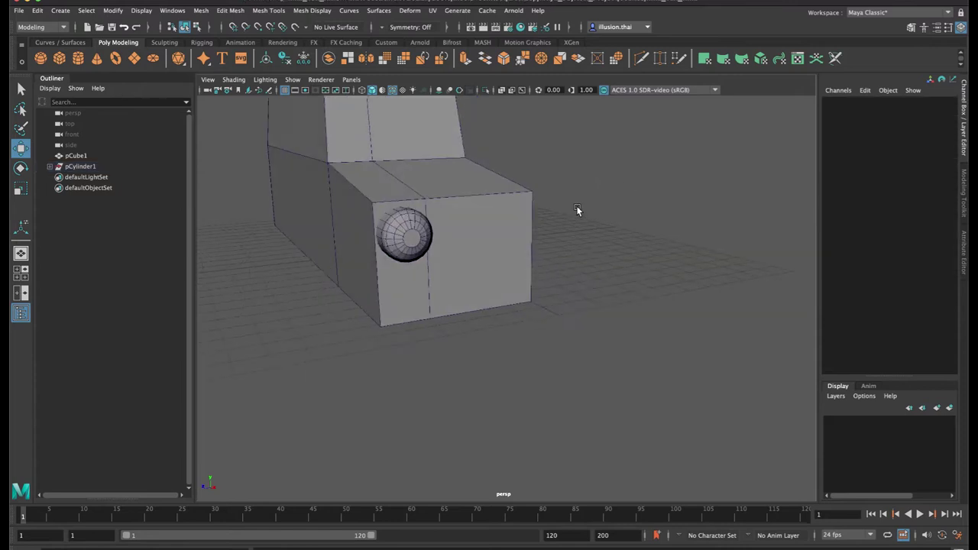
pyautogui.click(426, 239)
pyautogui.hotkey('ctrl', 'd')
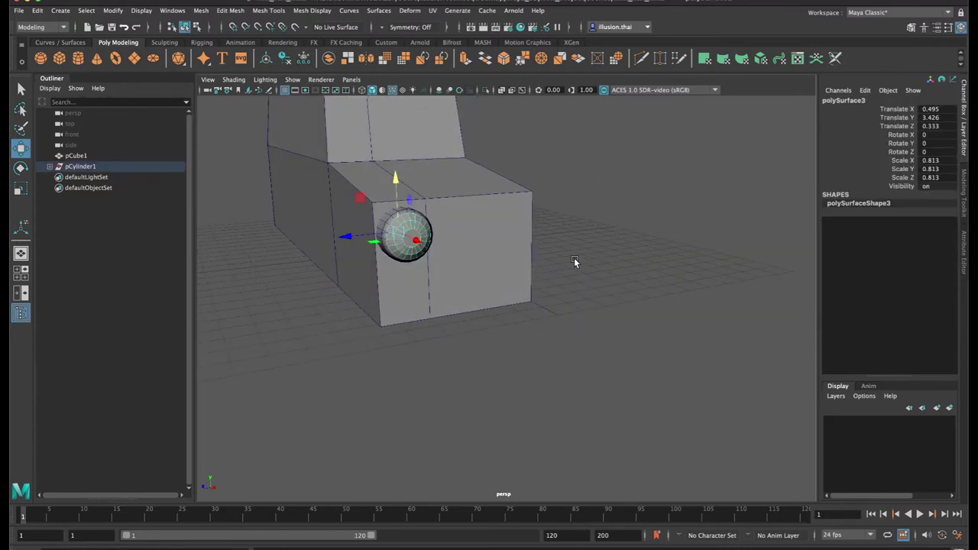
pyautogui.keyDown('alt'); pyautogui.moveTo(576, 263); pyautogui.dragTo(602, 261); pyautogui.keyUp('alt')
pyautogui.moveTo(479, 251); pyautogui.dragTo(569, 270)
pyautogui.hotkey('ctrl', 'z')
pyautogui.moveTo(549, 205); pyautogui.dragTo(550, 267)
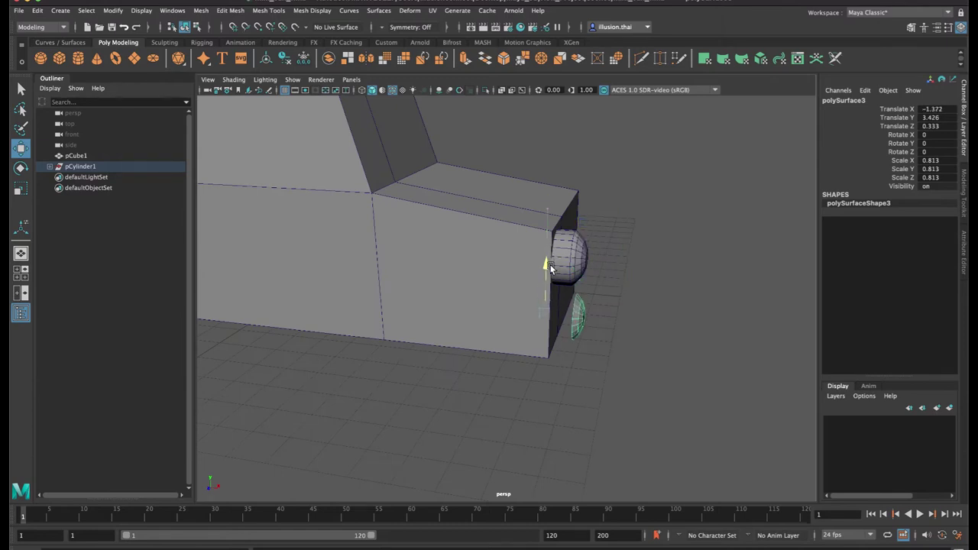
# Try to select the open rim edges of the lens copy in edge mode
pyautogui.keyDown('alt'); pyautogui.moveTo(526, 266); pyautogui.dragTo(659, 298, button='right'); pyautogui.keyUp('alt')
pyautogui.keyDown('alt'); pyautogui.moveTo(690, 299); pyautogui.dragTo(611, 246); pyautogui.keyUp('alt')
pyautogui.moveTo(522, 248); pyautogui.dragTo(524, 227, button='right')
pyautogui.click(522, 219)
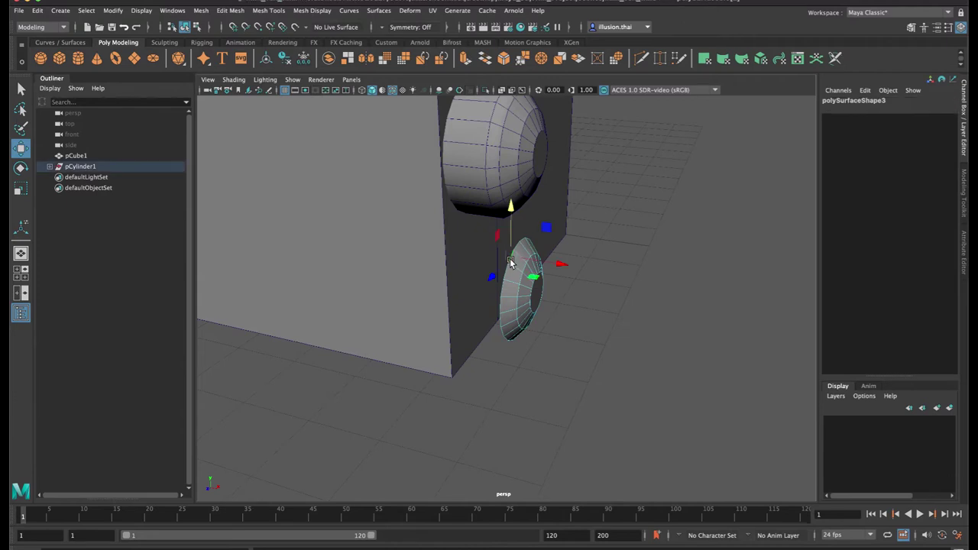
pyautogui.click(508, 273)
pyautogui.keyDown('alt'); pyautogui.moveTo(505, 273); pyautogui.dragTo(610, 311); pyautogui.keyUp('alt')
pyautogui.keyDown('ctrl'); pyautogui.moveTo(677, 188); pyautogui.dragTo(594, 278); pyautogui.keyUp('ctrl')
pyautogui.moveTo(613, 268); pyautogui.dragTo(630, 243, button='right')
pyautogui.press('Delete')
# Select only the open rim edges of the lens copy using wireframe display, and restore shaded display
pyautogui.keyDown('alt'); pyautogui.moveTo(627, 242); pyautogui.dragTo(588, 247); pyautogui.keyUp('alt')
pyautogui.moveTo(593, 172); pyautogui.dragTo(603, 329)
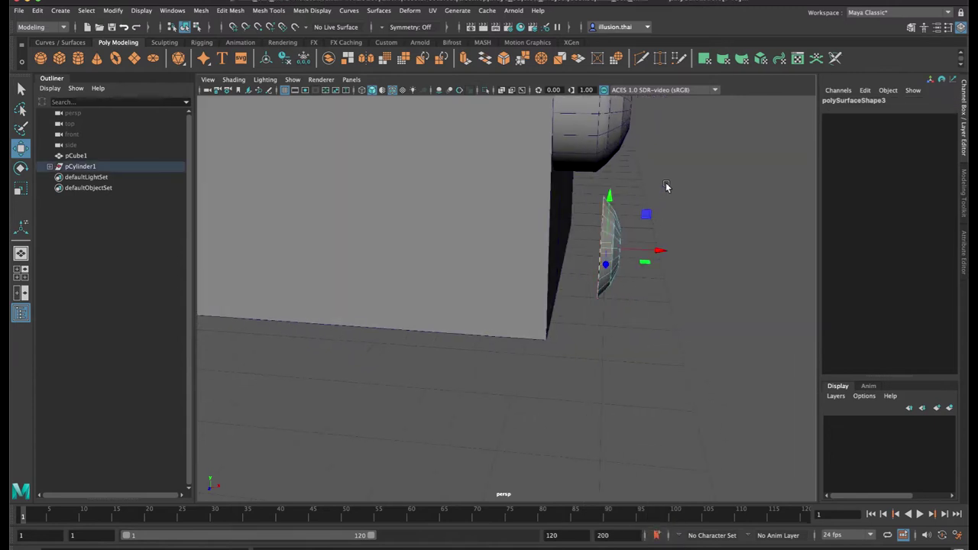
pyautogui.click(596, 221)
pyautogui.press('4')
pyautogui.keyDown('alt'); pyautogui.moveTo(599, 222); pyautogui.dragTo(598, 219); pyautogui.keyUp('alt')
pyautogui.moveTo(585, 161); pyautogui.dragTo(614, 298)
pyautogui.keyDown('ctrl'); pyautogui.moveTo(644, 217); pyautogui.dragTo(611, 276); pyautogui.keyUp('ctrl')
pyautogui.press('5')
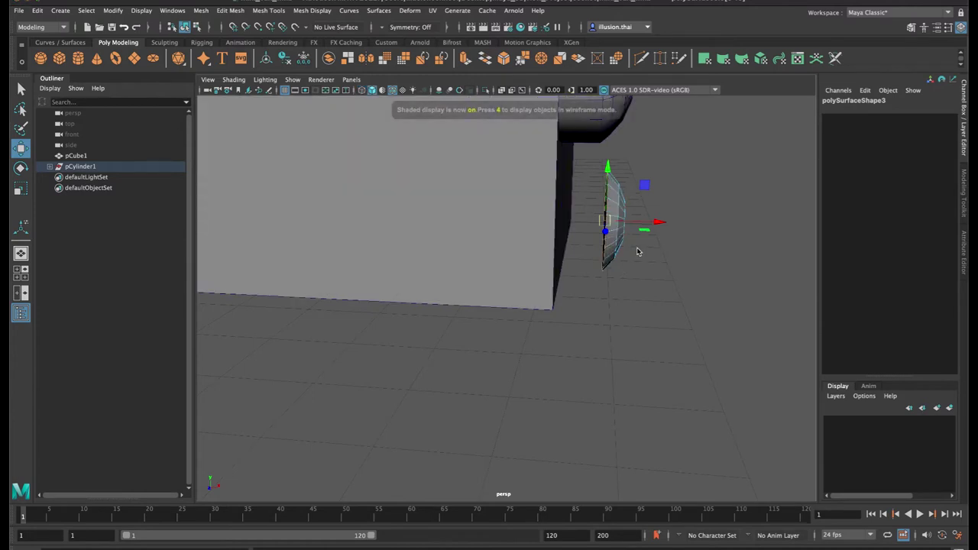
# Extrude the lens copy's rim edges back towards the car body to give the small lamp depth, and return to object mode
pyautogui.hotkey('ctrl', 'e')
pyautogui.press('q')
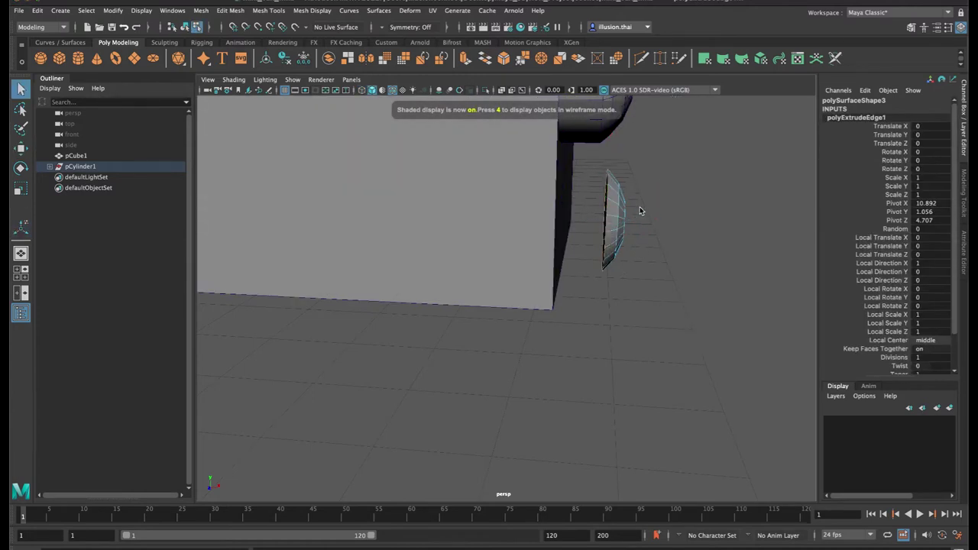
pyautogui.press('w')
pyautogui.moveTo(655, 224); pyautogui.dragTo(615, 221)
pyautogui.press('q')
pyautogui.moveTo(619, 199); pyautogui.dragTo(657, 184, button='right')
# Scale the small lamp to about 0.577, 0.741 and 0.577 in X, Y and Z, and adjust its pivot
pyautogui.click(606, 196)
pyautogui.keyDown('alt'); pyautogui.moveTo(608, 200); pyautogui.dragTo(457, 192); pyautogui.keyUp('alt')
pyautogui.keyDown('alt'); pyautogui.moveTo(457, 191); pyautogui.dragTo(561, 243, button='middle'); pyautogui.keyUp('alt')
pyautogui.press('r')
pyautogui.keyDown('alt'); pyautogui.moveTo(441, 238); pyautogui.dragTo(523, 275); pyautogui.keyUp('alt')
pyautogui.press('d')
pyautogui.press('w')
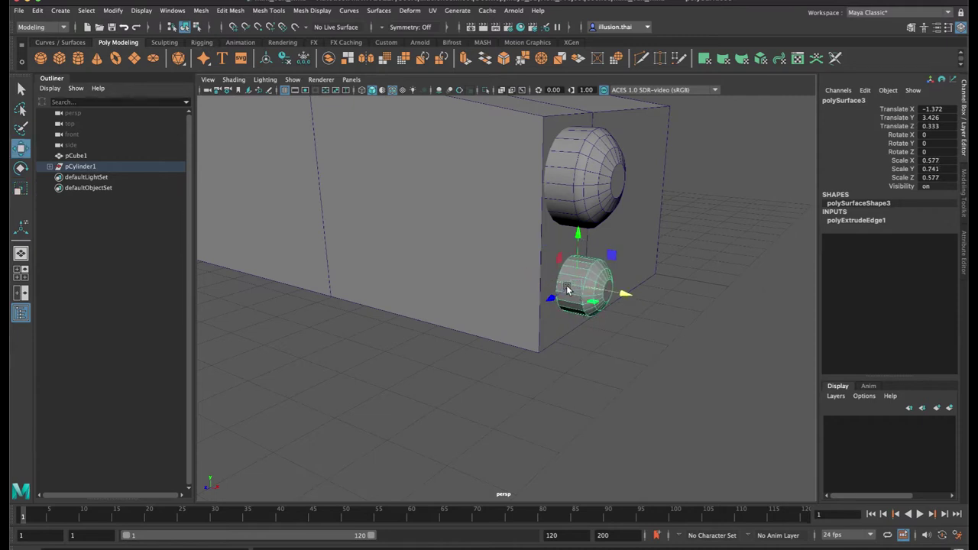
# Shrink the small lamp to about 0.529, 0.679, 0.529, place it beneath the headlight on the front face, and clear the selection
pyautogui.moveTo(625, 295); pyautogui.dragTo(531, 305)
pyautogui.press('r')
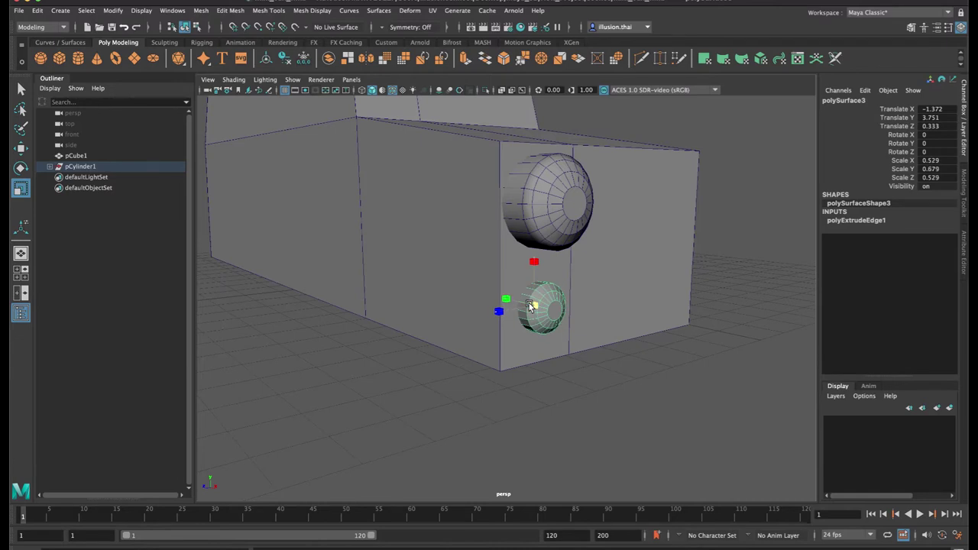
pyautogui.press('w')
pyautogui.moveTo(535, 257)
pyautogui.mouseDown()
pyautogui.moveTo(534, 234)
pyautogui.moveTo(540, 240)
pyautogui.mouseUp()
pyautogui.click(625, 375)
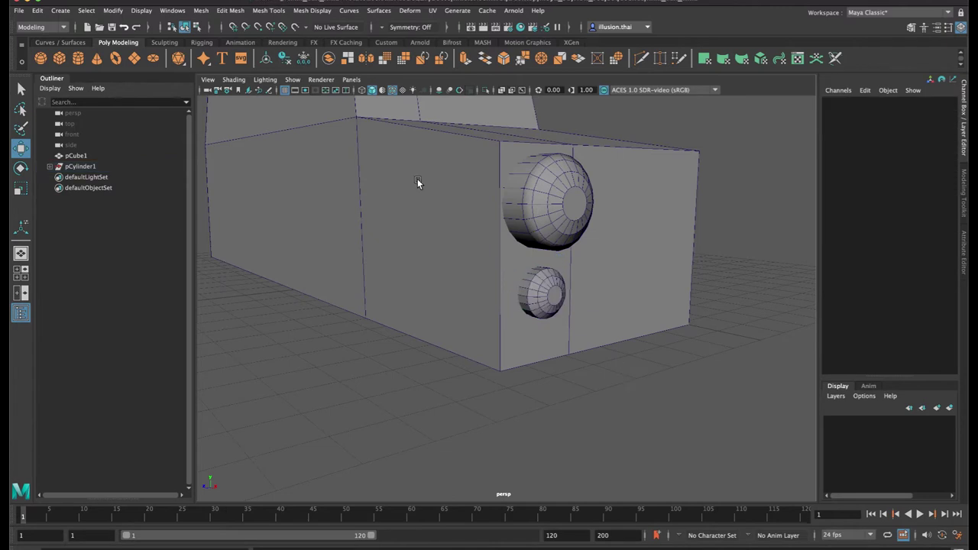
# Create a polygon cylinder, move it to about X 8.695 at the car's front, and rotate it 90 in Z
pyautogui.click(77, 59)
pyautogui.moveTo(475, 284); pyautogui.dragTo(689, 357)
pyautogui.press('e')
pyautogui.moveTo(668, 279); pyautogui.dragTo(726, 349)
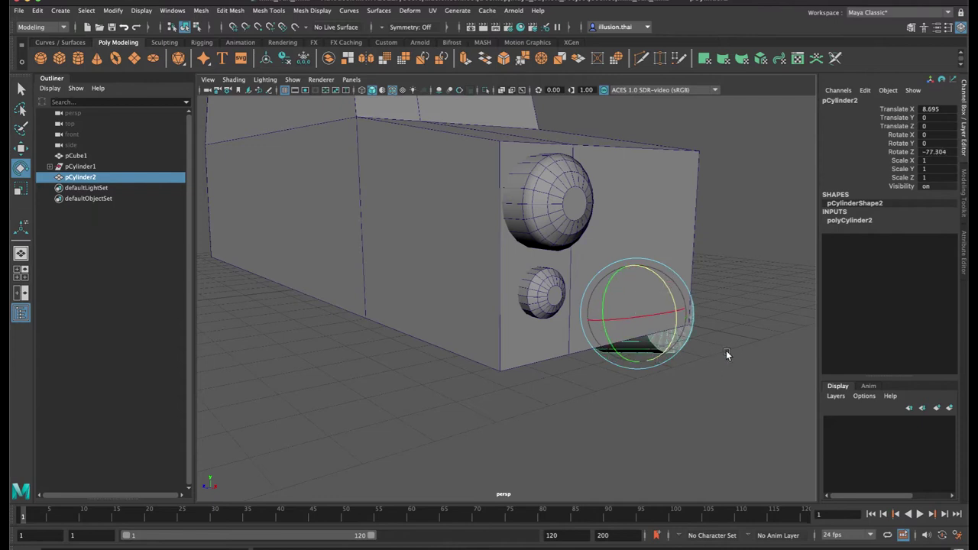
pyautogui.press('Return')
pyautogui.click(737, 270)
pyautogui.click(645, 349)
pyautogui.keyDown('alt'); pyautogui.moveTo(646, 349); pyautogui.dragTo(618, 349); pyautogui.keyUp('alt')
# Move the new cylinder to the small lamp at about 9.651, 1.251, 4.79 and scale it uniformly to about 0.658
pyautogui.press('w')
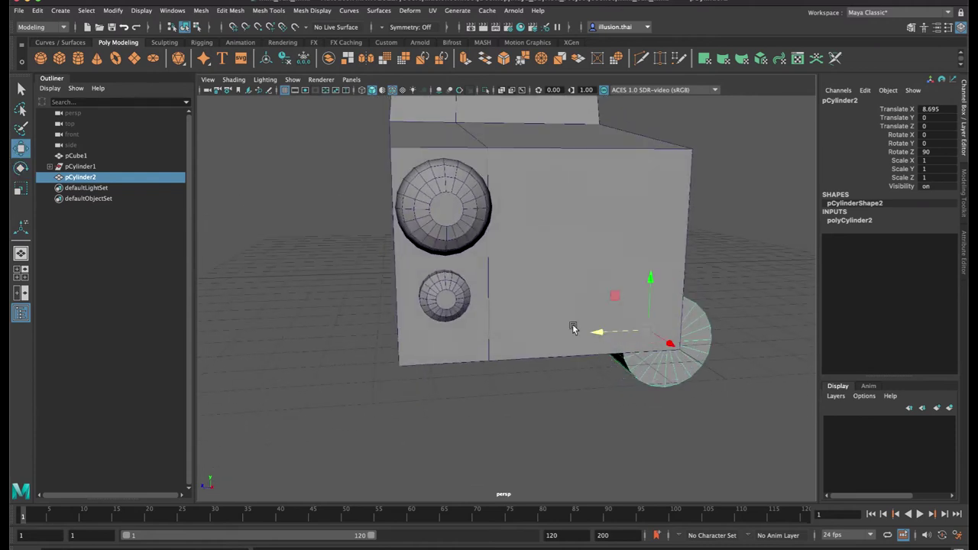
pyautogui.middleClick(460, 301)
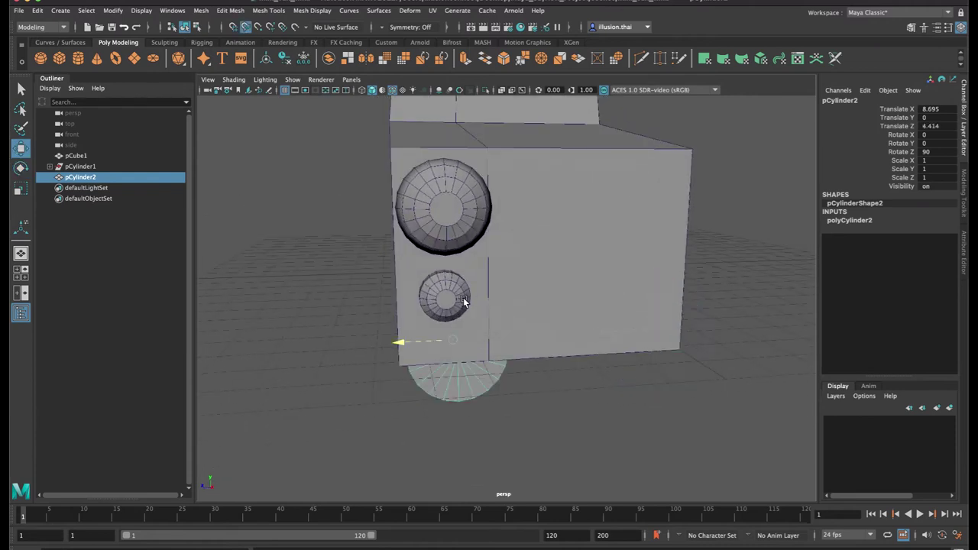
pyautogui.moveTo(451, 292); pyautogui.dragTo(452, 243)
pyautogui.keyDown('alt'); pyautogui.moveTo(497, 283); pyautogui.dragTo(458, 317); pyautogui.keyUp('alt')
pyautogui.press('r')
pyautogui.press('w')
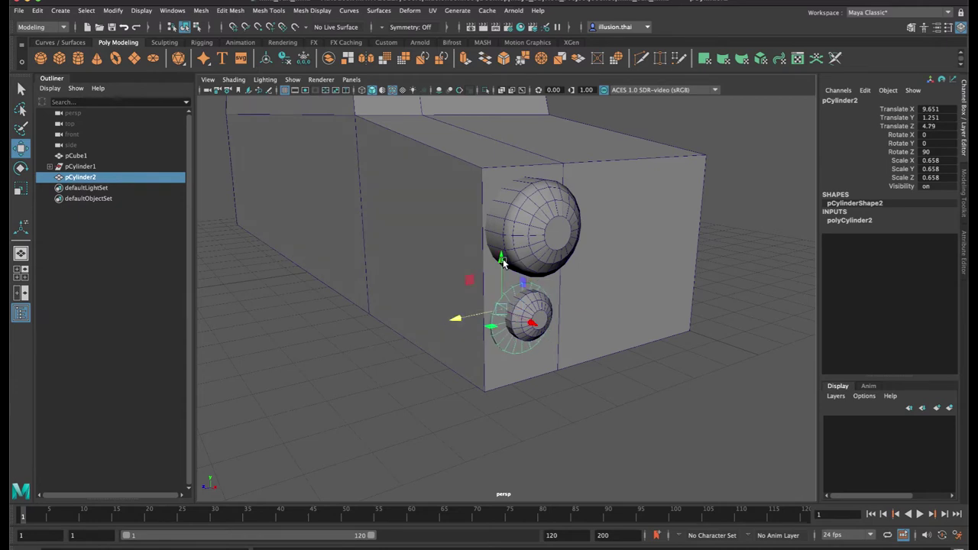
# Raise the cylinder to about Y 1.325 to centre it on the small lamp
pyautogui.keyDown('alt'); pyautogui.moveTo(528, 345); pyautogui.dragTo(477, 346); pyautogui.keyUp('alt')
pyautogui.keyDown('alt'); pyautogui.moveTo(477, 346); pyautogui.dragTo(507, 316, button='right'); pyautogui.keyUp('alt')
pyautogui.keyDown('alt'); pyautogui.moveTo(383, 289); pyautogui.dragTo(467, 307, button='middle'); pyautogui.keyUp('alt')
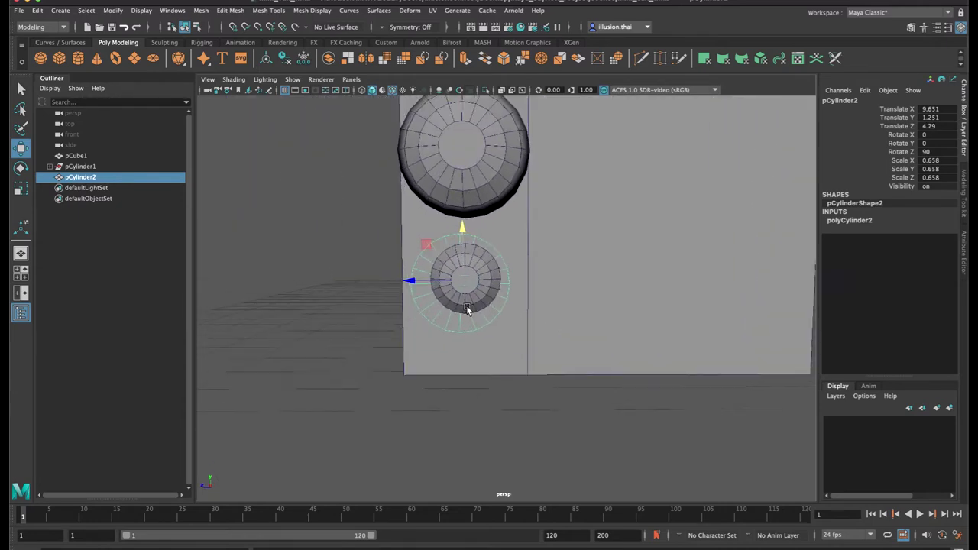
pyautogui.keyDown('alt'); pyautogui.moveTo(467, 307); pyautogui.dragTo(519, 313, button='right'); pyautogui.keyUp('alt')
pyautogui.moveTo(476, 272); pyautogui.dragTo(479, 272, button='middle')
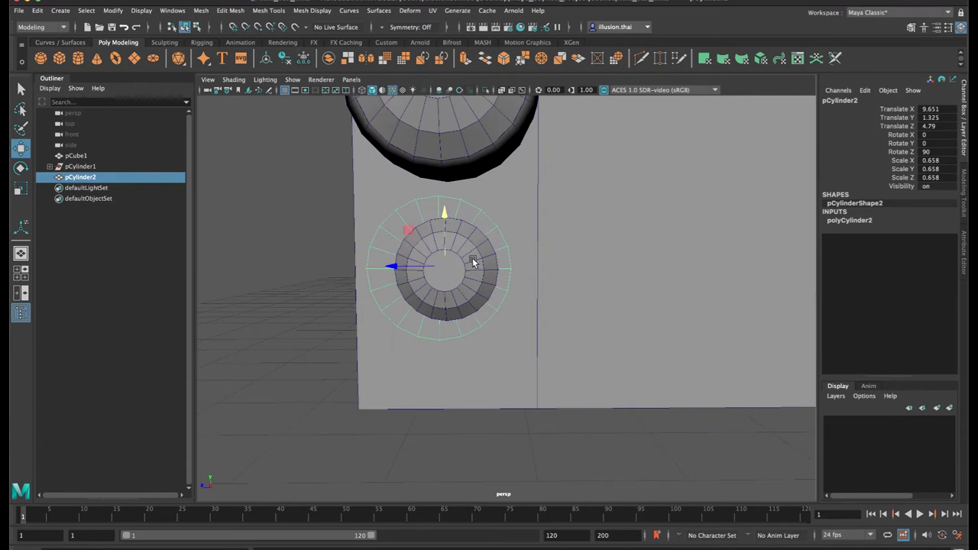
pyautogui.press('c')
pyautogui.moveTo(448, 305); pyautogui.dragTo(448, 302, button='middle')
# Scale the cylinder to about 0.537 and push it back to about X 9.845 as a rim around the small lamp
pyautogui.moveTo(503, 313)
pyautogui.keyDown('alt'); pyautogui.mouseDown()
pyautogui.moveTo(530, 317)
pyautogui.moveTo(517, 319)
pyautogui.mouseUp(); pyautogui.keyUp('alt')
pyautogui.moveTo(585, 309); pyautogui.dragTo(557, 304)
pyautogui.press('r')
pyautogui.press('w')
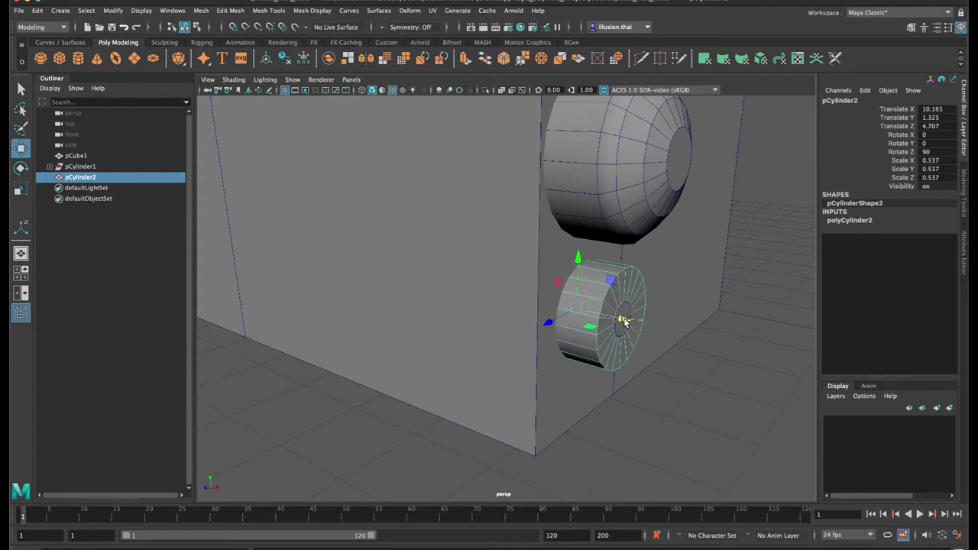
pyautogui.moveTo(625, 322); pyautogui.dragTo(596, 315)
pyautogui.moveTo(597, 316); pyautogui.dragTo(596, 315, button='middle')
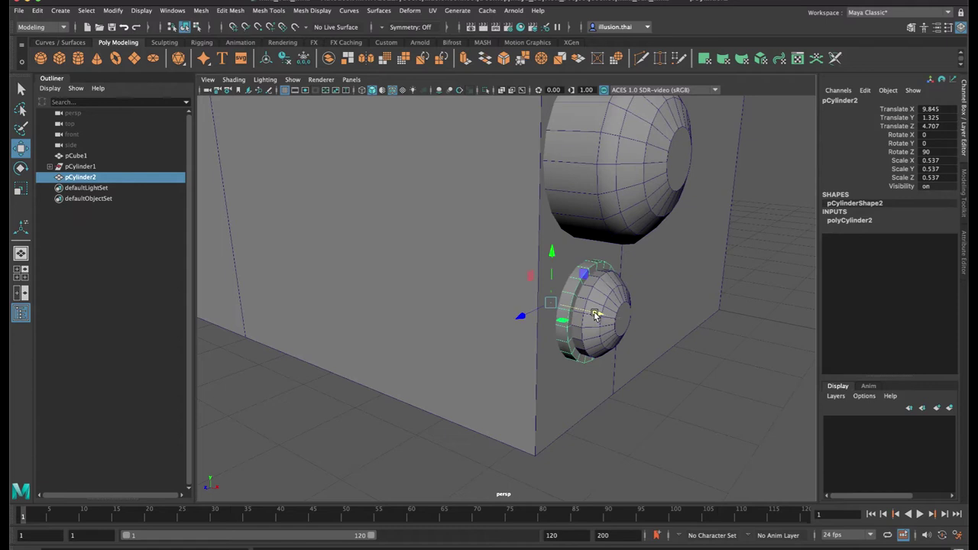
# Fine-tune the scale of the small lamp's rim and clear the selection
pyautogui.press('r')
pyautogui.moveTo(545, 300); pyautogui.dragTo(544, 299)
pyautogui.press('w')
pyautogui.click(694, 409)
pyautogui.keyDown('alt'); pyautogui.moveTo(649, 372); pyautogui.dragTo(561, 343); pyautogui.keyUp('alt')
pyautogui.keyDown('alt'); pyautogui.moveTo(560, 343); pyautogui.dragTo(462, 319, button='right'); pyautogui.keyUp('alt')
pyautogui.keyDown('alt'); pyautogui.moveTo(536, 285); pyautogui.dragTo(471, 295, button='middle'); pyautogui.keyUp('alt')
pyautogui.moveTo(471, 296)
pyautogui.keyDown('alt'); pyautogui.mouseDown()
pyautogui.moveTo(482, 293)
pyautogui.moveTo(474, 313)
pyautogui.mouseUp(); pyautogui.keyUp('alt')
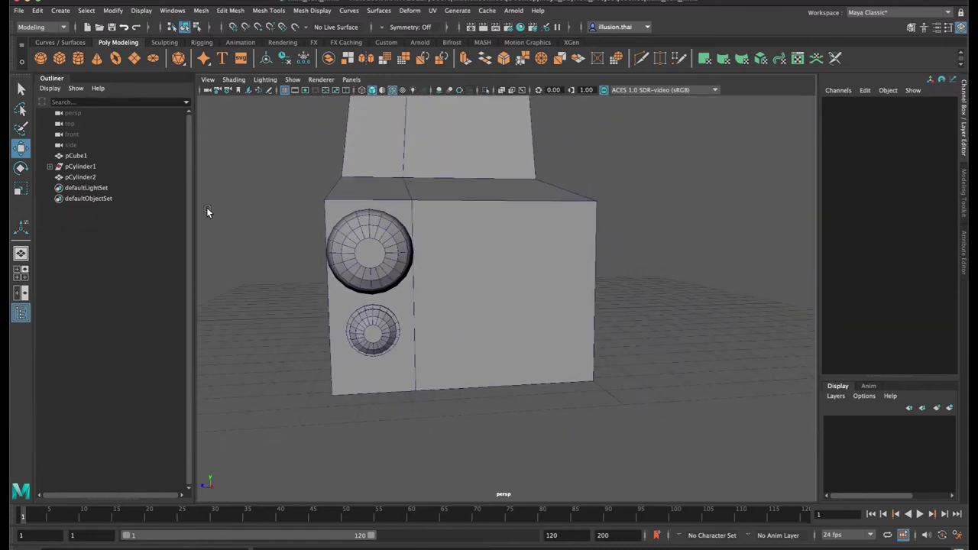
# Create a polygon cube and place it in front of the car's face at about X 10.538, Y 2.664, Z 0.354
pyautogui.click(61, 61)
pyautogui.keyDown('alt'); pyautogui.moveTo(581, 328); pyautogui.dragTo(595, 336); pyautogui.keyUp('alt')
pyautogui.moveTo(463, 283); pyautogui.dragTo(569, 215)
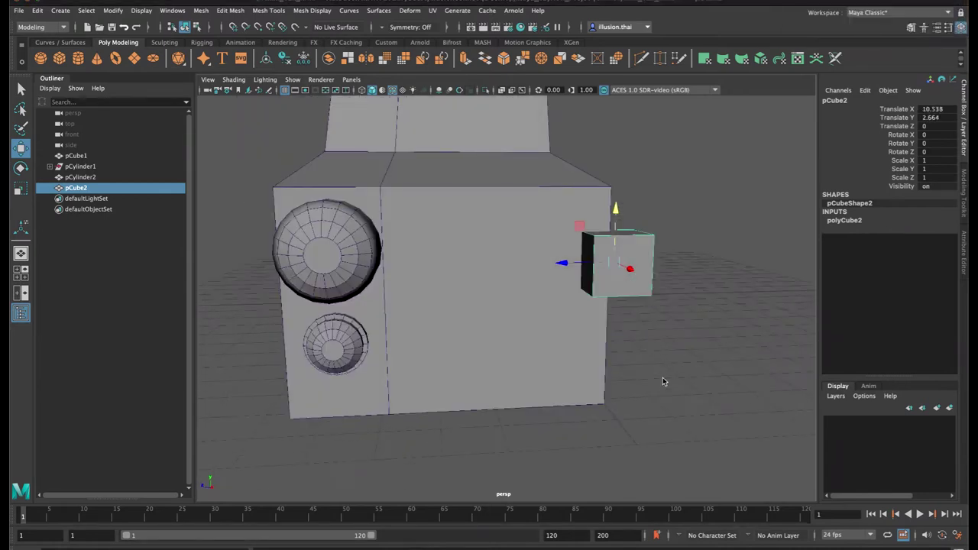
pyautogui.click(659, 336)
pyautogui.keyDown('alt'); pyautogui.moveTo(656, 314); pyautogui.dragTo(666, 299); pyautogui.keyUp('alt')
pyautogui.moveTo(569, 264); pyautogui.dragTo(548, 265)
# Snap the new cube to Z 0.5 so its side lies on the car's centre line
pyautogui.keyDown('alt'); pyautogui.moveTo(549, 265); pyautogui.dragTo(502, 268); pyautogui.keyUp('alt')
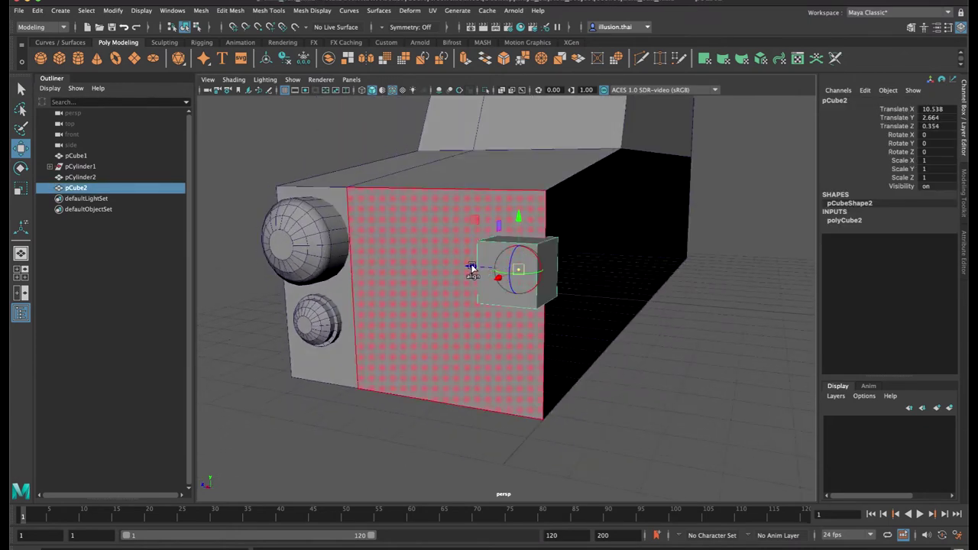
pyautogui.press('c')
pyautogui.press('c')
pyautogui.moveTo(537, 302); pyautogui.dragTo(545, 345, button='middle')
pyautogui.press('c')
# Delete the cube's face on the centre line, return to object mode, and raise the cube to about Y 3.167
pyautogui.moveTo(540, 271); pyautogui.dragTo(541, 299, button='right')
pyautogui.click(541, 294)
pyautogui.press('Delete')
pyautogui.moveTo(506, 271); pyautogui.dragTo(590, 308, button='right')
pyautogui.click(493, 270)
pyautogui.moveTo(540, 219); pyautogui.dragTo(544, 185)
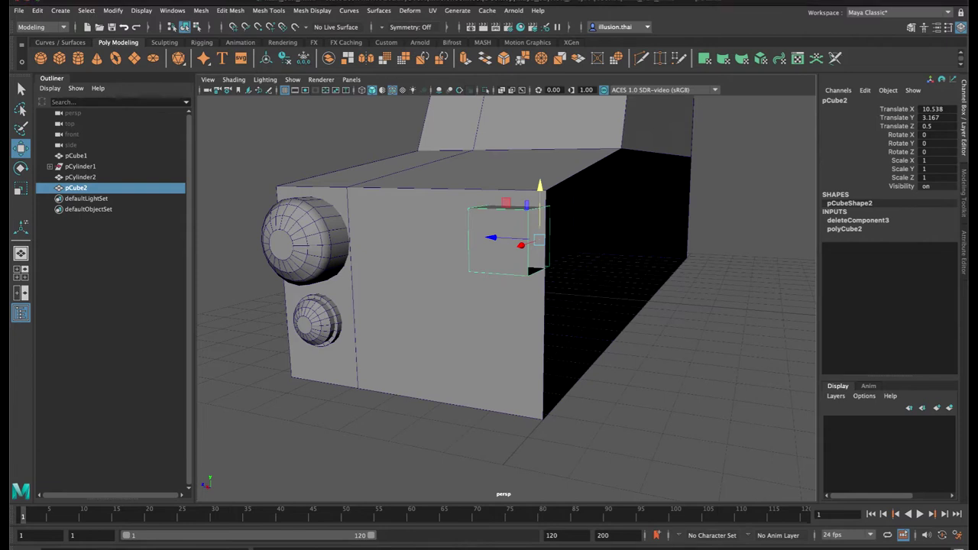
pyautogui.click(674, 344)
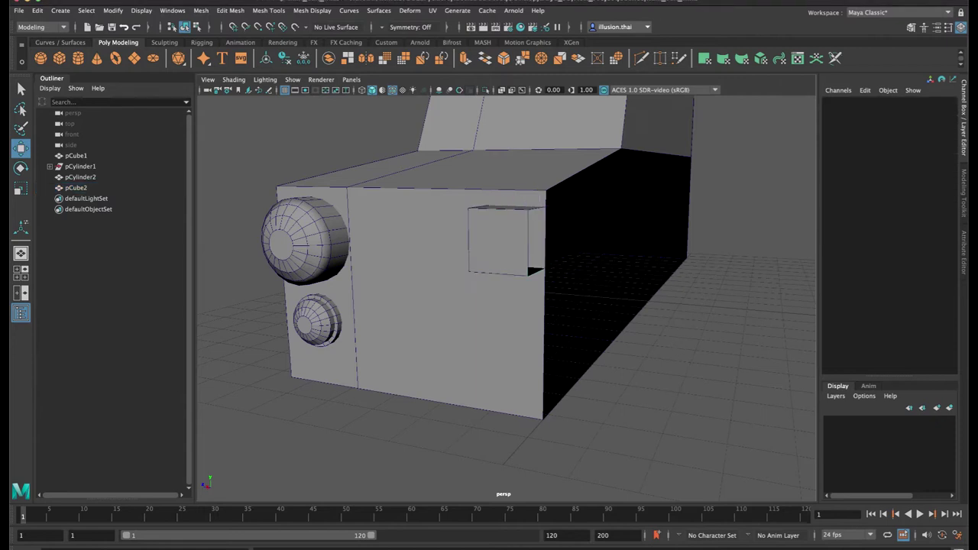
pyautogui.keyDown('alt'); pyautogui.moveTo(599, 375); pyautogui.dragTo(676, 355); pyautogui.keyUp('alt')
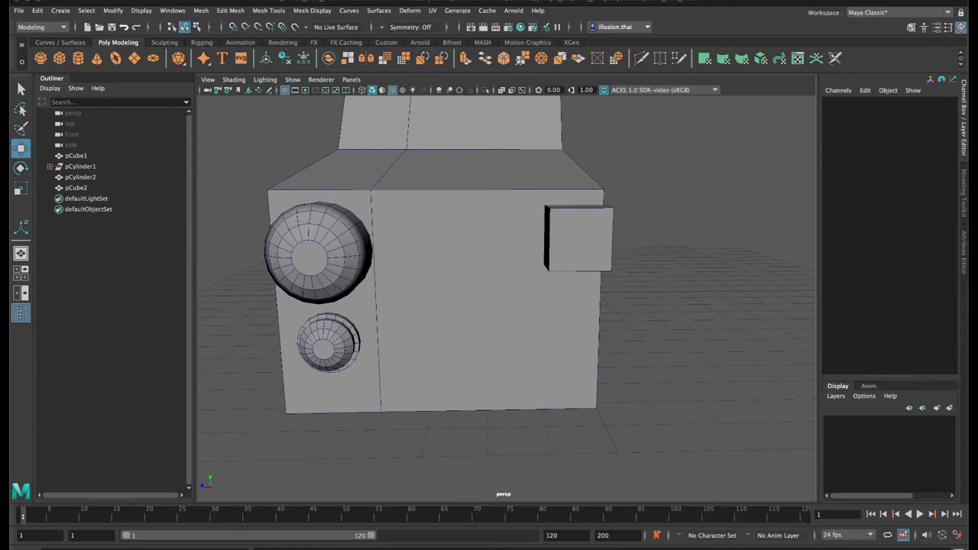
# Scale the cube uniformly to about 0.445 and move it back to about X 10.36
pyautogui.click(581, 243)
pyautogui.moveTo(590, 251)
pyautogui.keyDown('alt'); pyautogui.mouseDown()
pyautogui.moveTo(627, 260)
pyautogui.moveTo(588, 260)
pyautogui.mouseUp(); pyautogui.keyUp('alt')
pyautogui.press('r')
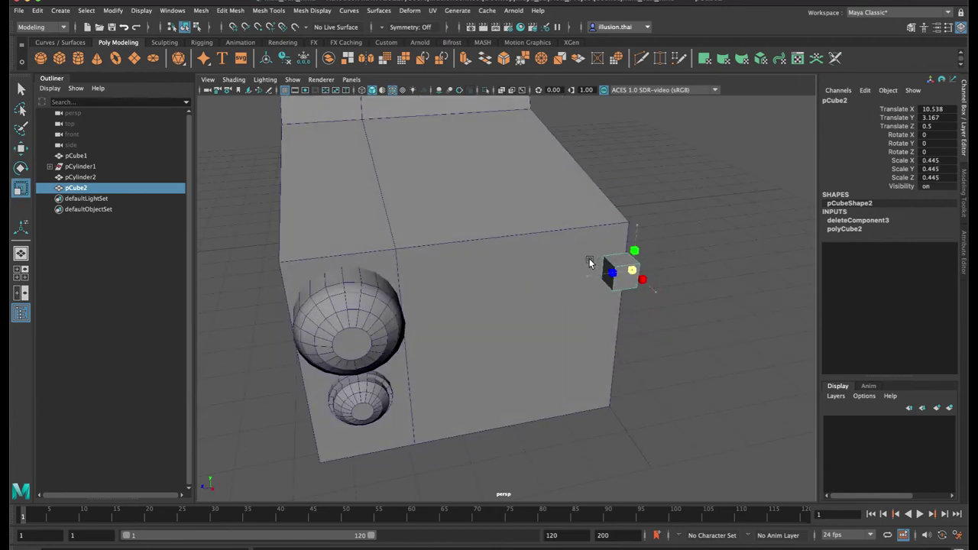
pyautogui.press('w')
pyautogui.keyDown('alt'); pyautogui.moveTo(655, 283); pyautogui.dragTo(644, 240); pyautogui.keyUp('alt')
pyautogui.scroll(3, 634, 239)
pyautogui.moveTo(654, 247); pyautogui.dragTo(653, 273, button='right')
pyautogui.click(643, 246)
pyautogui.press('super+z')
pyautogui.keyDown('alt'); pyautogui.moveTo(672, 246); pyautogui.dragTo(678, 244); pyautogui.keyUp('alt')
pyautogui.moveTo(677, 244); pyautogui.dragTo(677, 266, button='right')
pyautogui.click(646, 243)
pyautogui.keyDown('alt'); pyautogui.moveTo(667, 243); pyautogui.dragTo(673, 243); pyautogui.keyUp('alt')
pyautogui.press('super+z')
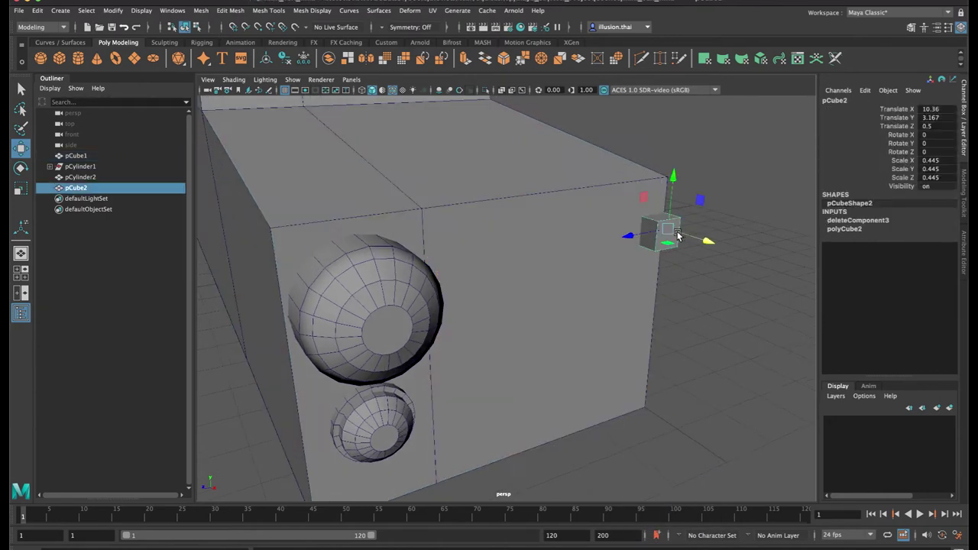
# Select the cube's side face nearest the lamps and move it outwards to about Z 1.999
pyautogui.press('F8')
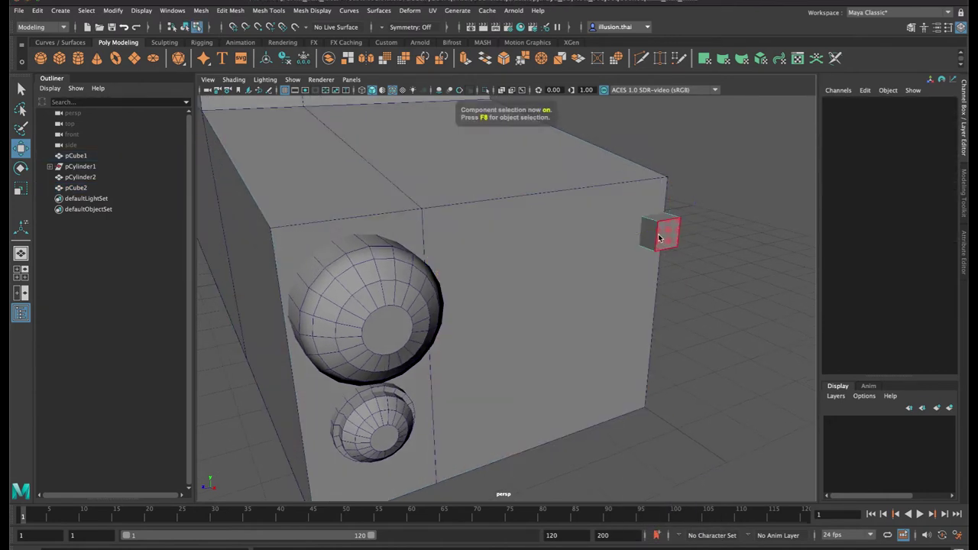
pyautogui.click(652, 236)
pyautogui.keyDown('alt'); pyautogui.moveTo(667, 273); pyautogui.dragTo(644, 278); pyautogui.keyUp('alt')
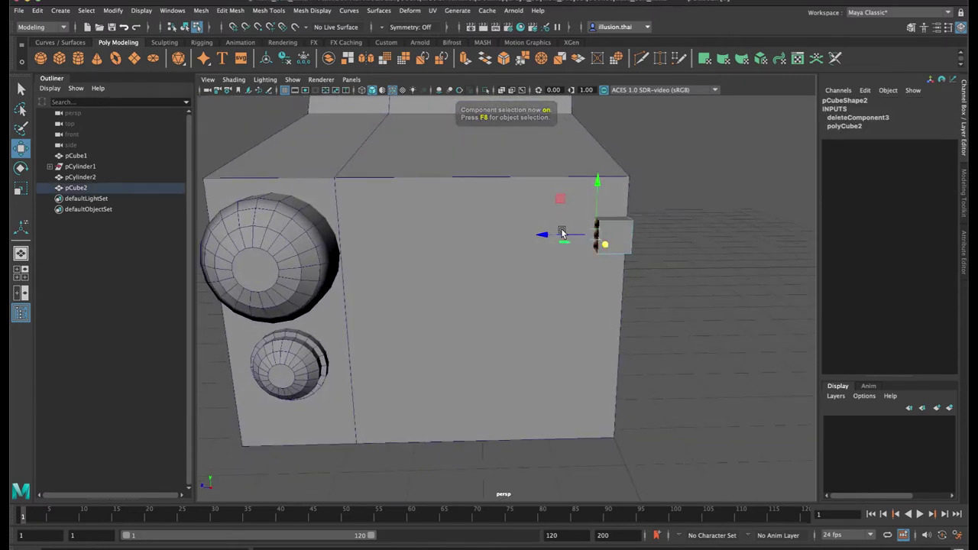
pyautogui.moveTo(543, 235); pyautogui.dragTo(474, 239)
# Extrude the grille bar's end face towards the headlight to about Z 3.338 and lower it slightly to about Y 3.126
pyautogui.hotkey('ctrl', 'e')
pyautogui.keyDown('alt'); pyautogui.moveTo(538, 249); pyautogui.dragTo(543, 249); pyautogui.keyUp('alt')
pyautogui.moveTo(471, 236); pyautogui.dragTo(360, 238)
pyautogui.press('e')
pyautogui.press('w')
pyautogui.moveTo(410, 189); pyautogui.dragTo(410, 193)
pyautogui.moveTo(362, 243); pyautogui.dragTo(351, 242)
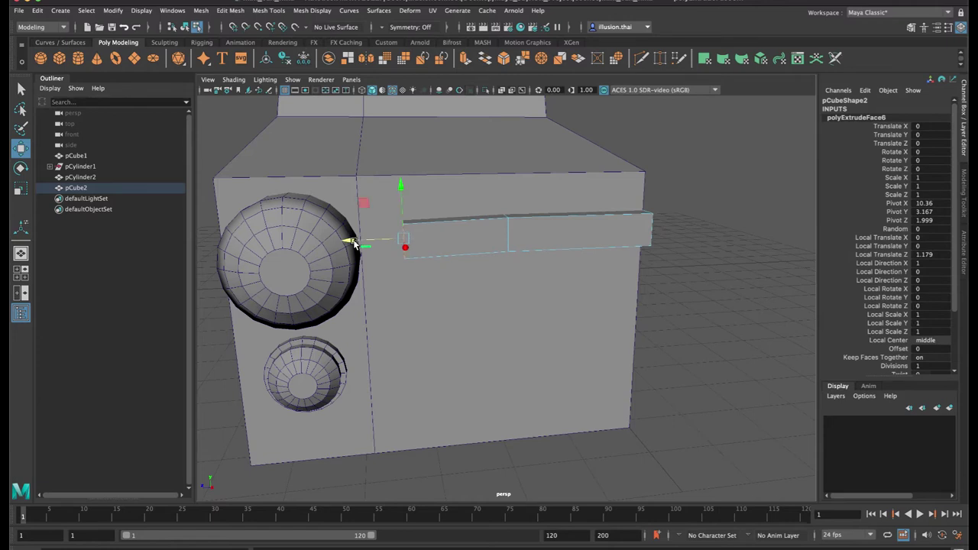
# Extrude a short corner section at the grille bar's end and tilt it downwards, bringing it to about Y 3.046, Z 3.56
pyautogui.hotkey('ctrl', 'e')
pyautogui.moveTo(370, 241); pyautogui.dragTo(356, 243)
pyautogui.press('e')
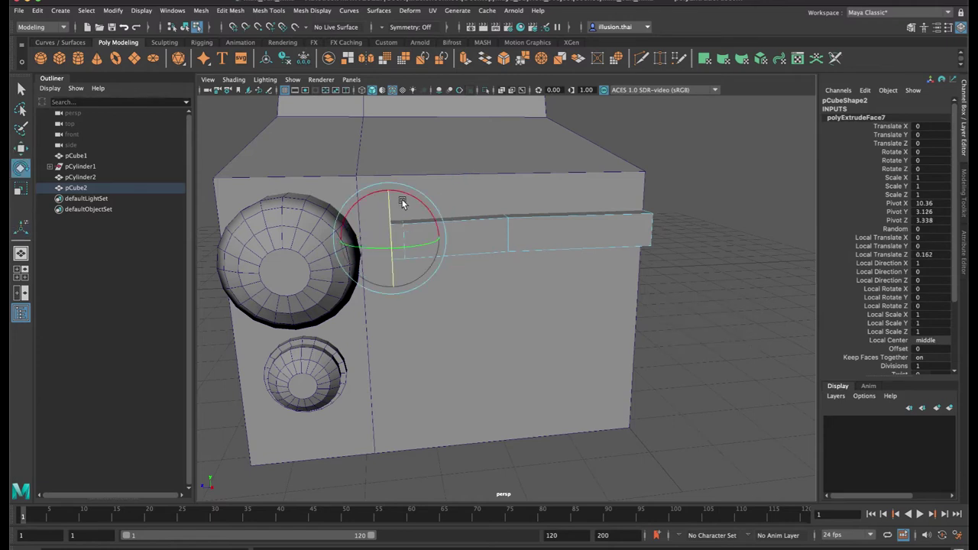
pyautogui.press('w')
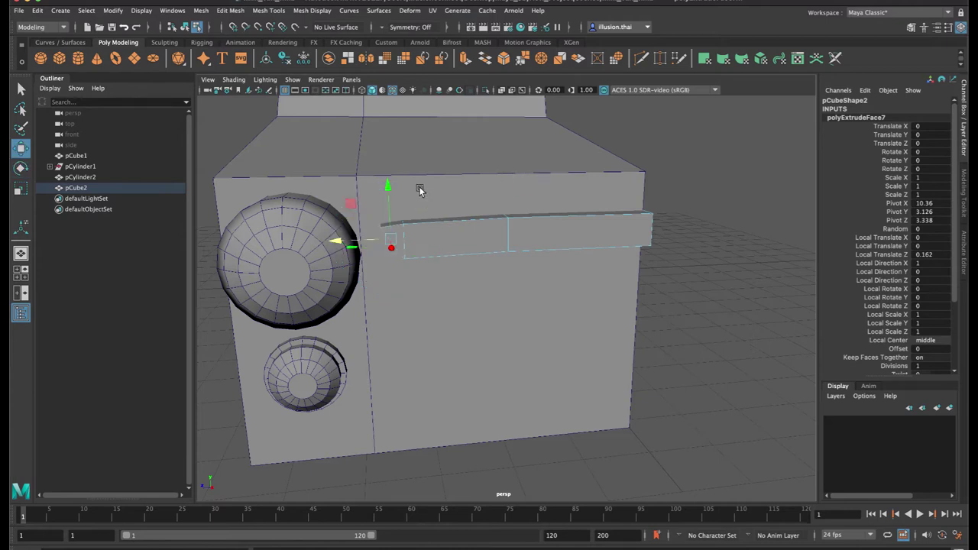
pyautogui.moveTo(389, 190); pyautogui.dragTo(389, 197)
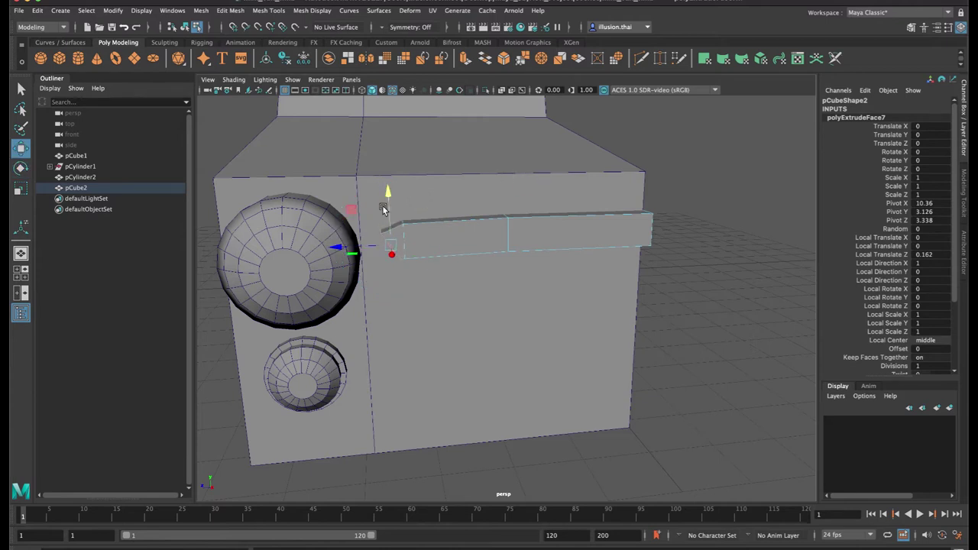
pyautogui.moveTo(351, 254)
pyautogui.mouseDown()
pyautogui.moveTo(345, 249)
pyautogui.moveTo(469, 250)
pyautogui.moveTo(462, 230)
pyautogui.moveTo(447, 235)
pyautogui.mouseUp()
pyautogui.press('r')
# Extrude the corner's end face down to the height of the small lamp and flatten it level
pyautogui.hotkey('ctrl', 'e')
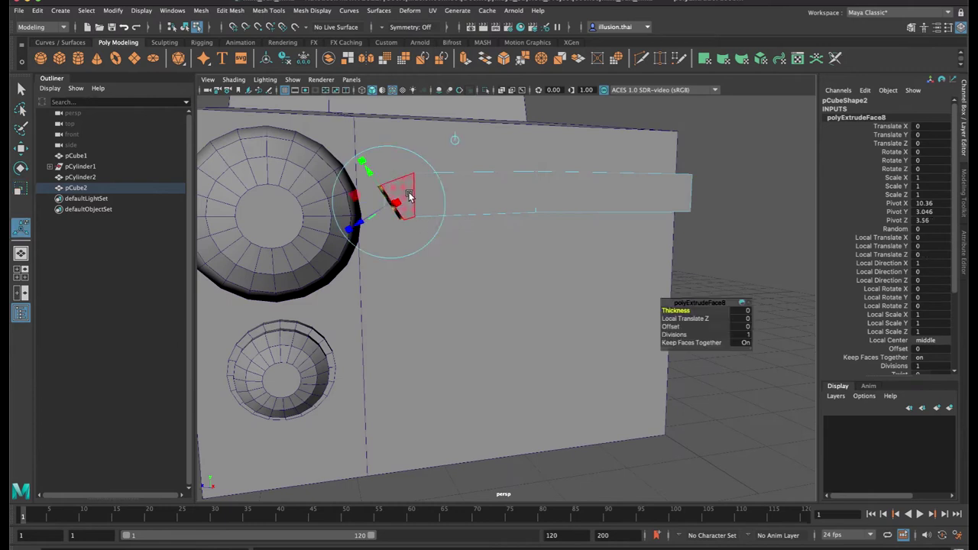
pyautogui.press('w')
pyautogui.moveTo(334, 203); pyautogui.dragTo(334, 203)
pyautogui.moveTo(372, 157); pyautogui.dragTo(316, 332)
pyautogui.moveTo(369, 275); pyautogui.dragTo(370, 342)
pyautogui.press('r')
pyautogui.moveTo(369, 296); pyautogui.dragTo(370, 343)
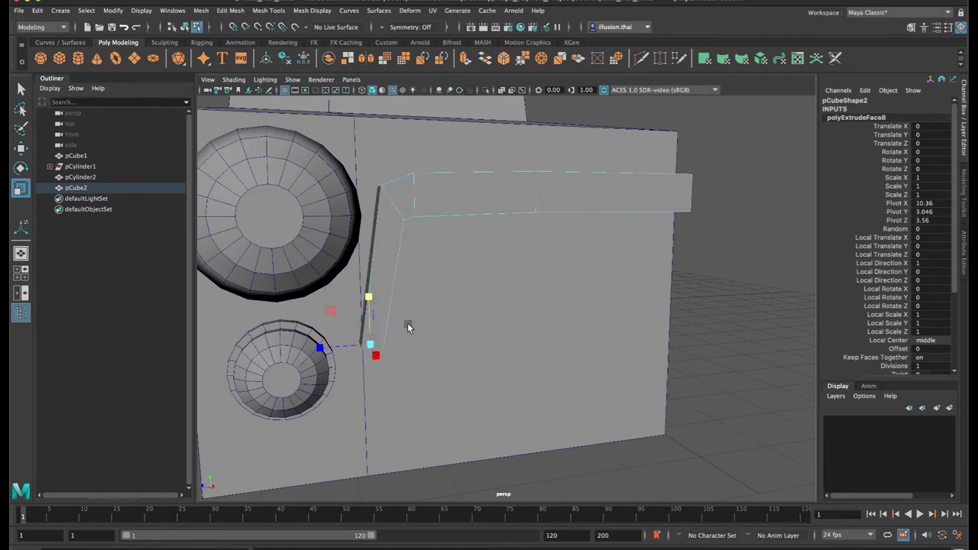
# Shift the lower end face slightly up and outwards towards the small lamp
pyautogui.keyDown('alt'); pyautogui.moveTo(429, 320); pyautogui.dragTo(428, 314); pyautogui.keyUp('alt')
pyautogui.press('w')
pyautogui.moveTo(371, 242); pyautogui.dragTo(370, 237)
pyautogui.moveTo(323, 286); pyautogui.dragTo(309, 286)
# Extrude the grille frame's lower end twice downwards, a short section followed by one about 0.802 long
pyautogui.hotkey('ctrl', 'e')
pyautogui.press('w')
pyautogui.moveTo(357, 238); pyautogui.dragTo(356, 260)
pyautogui.hotkey('ctrl', 'e')
pyautogui.moveTo(348, 342); pyautogui.dragTo(354, 417)
pyautogui.press('e')
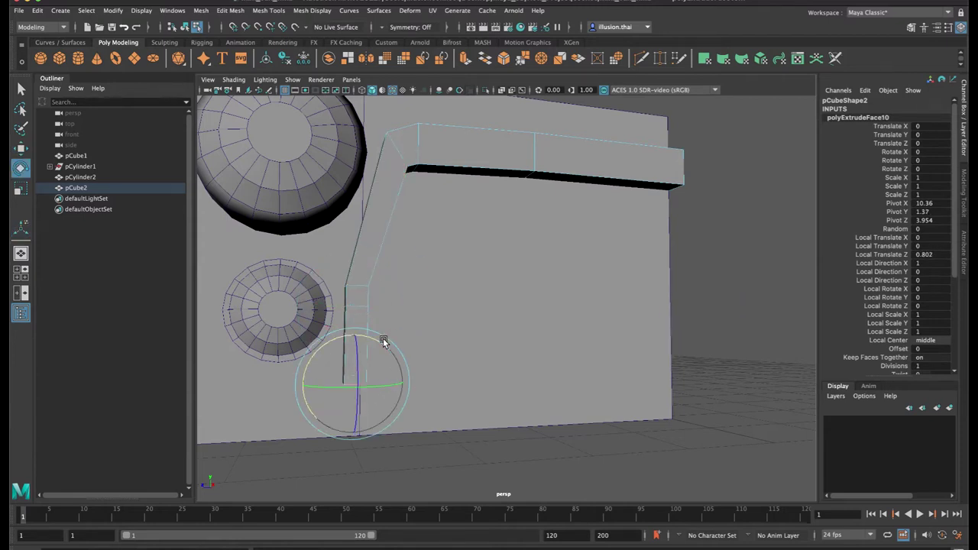
pyautogui.click(439, 345)
pyautogui.hotkey('ctrl', 'z')
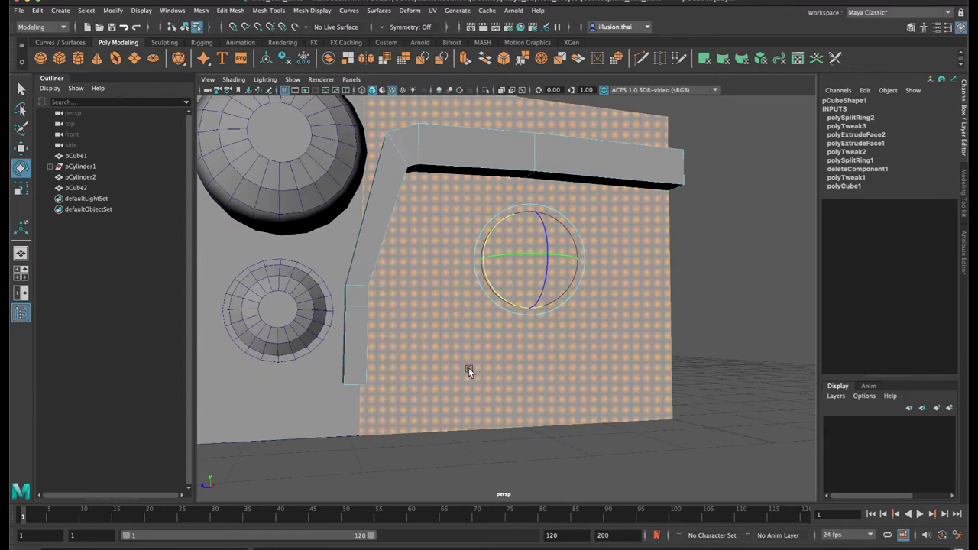
pyautogui.hotkey('ctrl', 'z')
# Scale down the grille frame's lower end face and move it inwards to about Y 0.569, Z 3.529
pyautogui.keyDown('alt'); pyautogui.moveTo(465, 392); pyautogui.dragTo(408, 275); pyautogui.keyUp('alt')
pyautogui.click(378, 324)
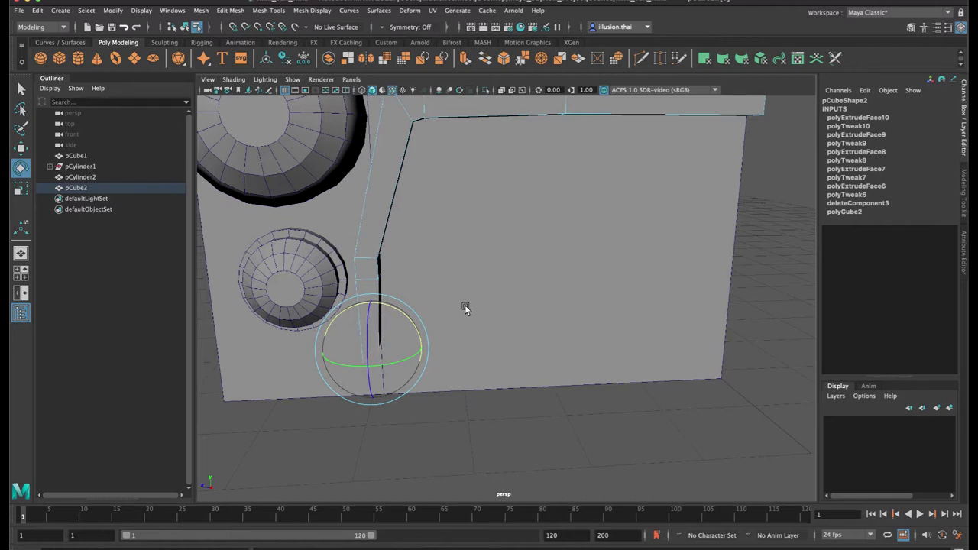
pyautogui.press('r')
pyautogui.moveTo(374, 351)
pyautogui.mouseDown()
pyautogui.moveTo(339, 349)
pyautogui.moveTo(359, 353)
pyautogui.mouseUp()
pyautogui.press('w')
pyautogui.keyDown('alt'); pyautogui.moveTo(361, 361); pyautogui.dragTo(373, 325); pyautogui.keyUp('alt')
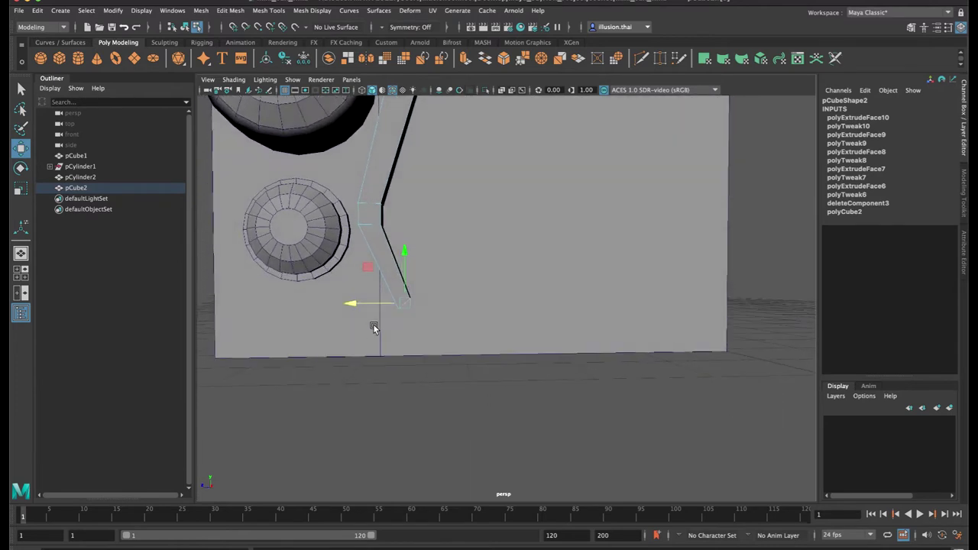
pyautogui.press('e')
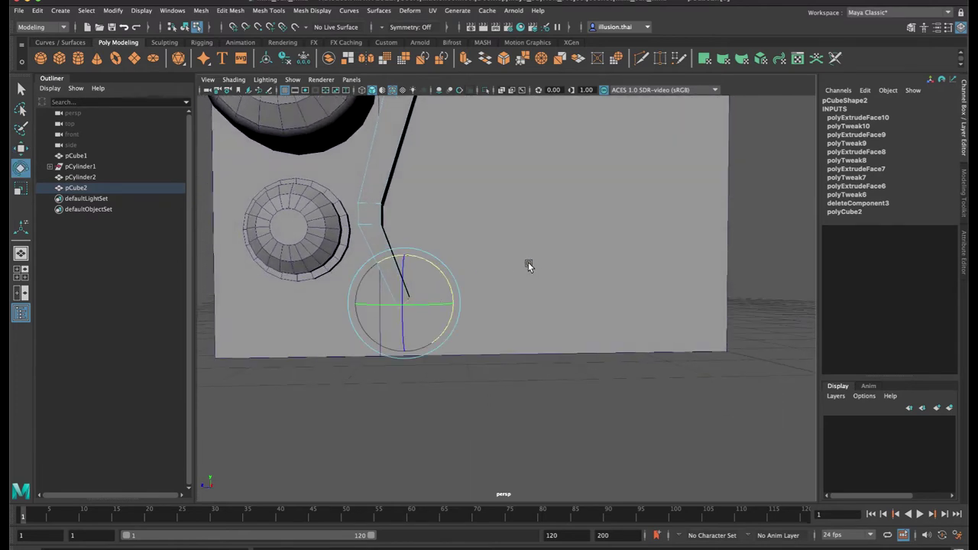
pyautogui.press('w')
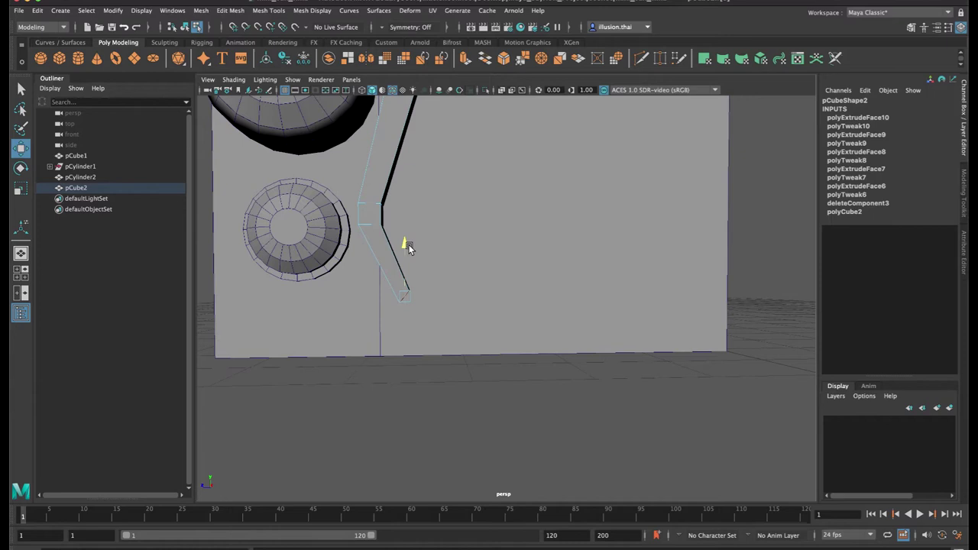
pyautogui.moveTo(409, 244); pyautogui.dragTo(408, 251)
pyautogui.scroll(-5, 403, 246)
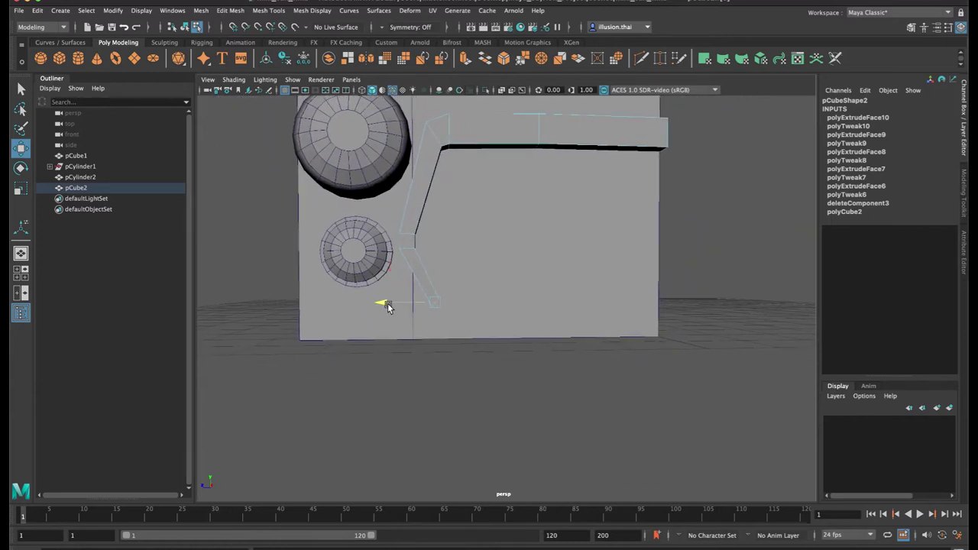
# Extrude the lower end face along the bottom towards the centre line to about Z 2.065 and lower it to about Y 0.478
pyautogui.hotkey('ctrl', 'e')
pyautogui.press('w')
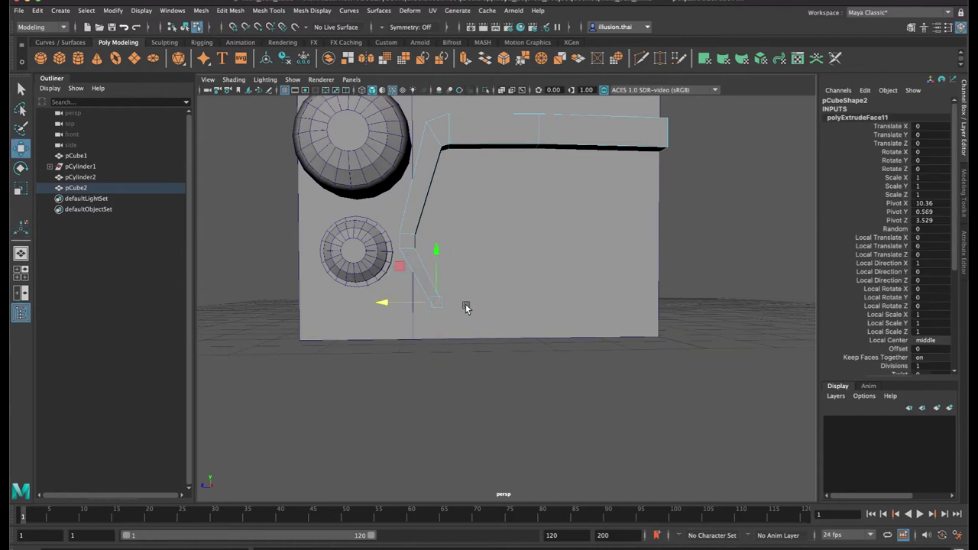
pyautogui.moveTo(385, 305); pyautogui.dragTo(482, 312)
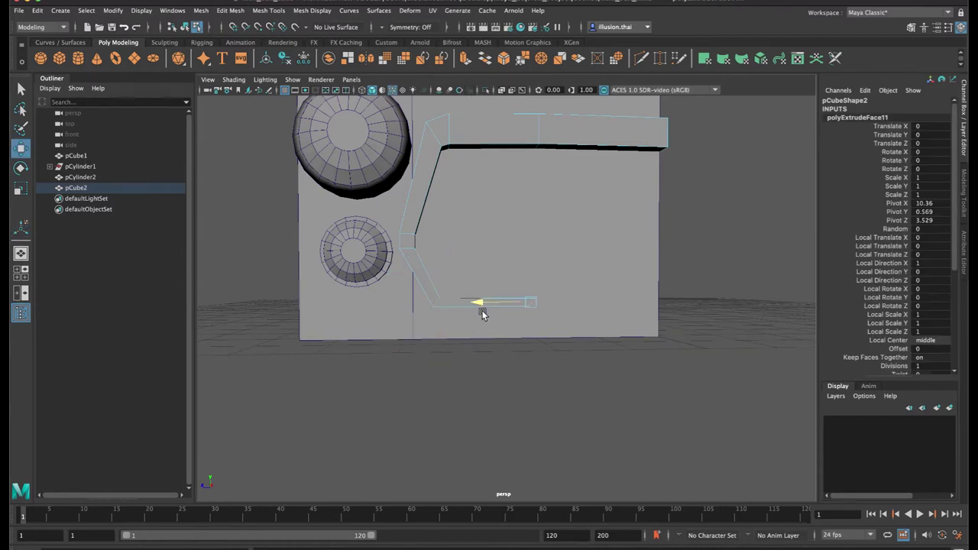
pyautogui.moveTo(533, 253); pyautogui.dragTo(532, 259)
pyautogui.press('r')
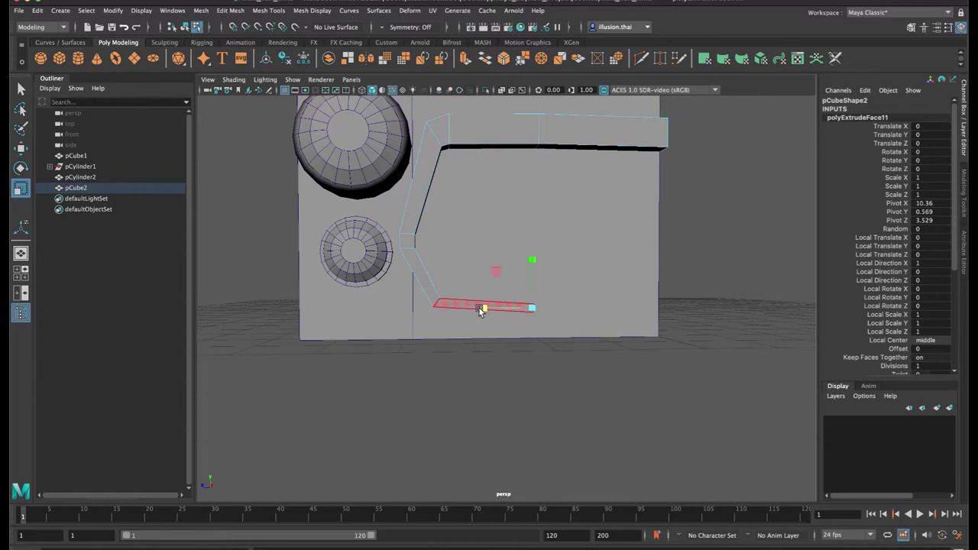
# Extrude the bottom bar of the grille frame another 1.818 or so towards the car's centre line
pyautogui.hotkey('ctrl', 'e')
pyautogui.moveTo(567, 308); pyautogui.dragTo(681, 312)
pyautogui.keyDown('alt'); pyautogui.moveTo(630, 287); pyautogui.dragTo(513, 284, button='middle'); pyautogui.keyUp('alt')
pyautogui.press('w')
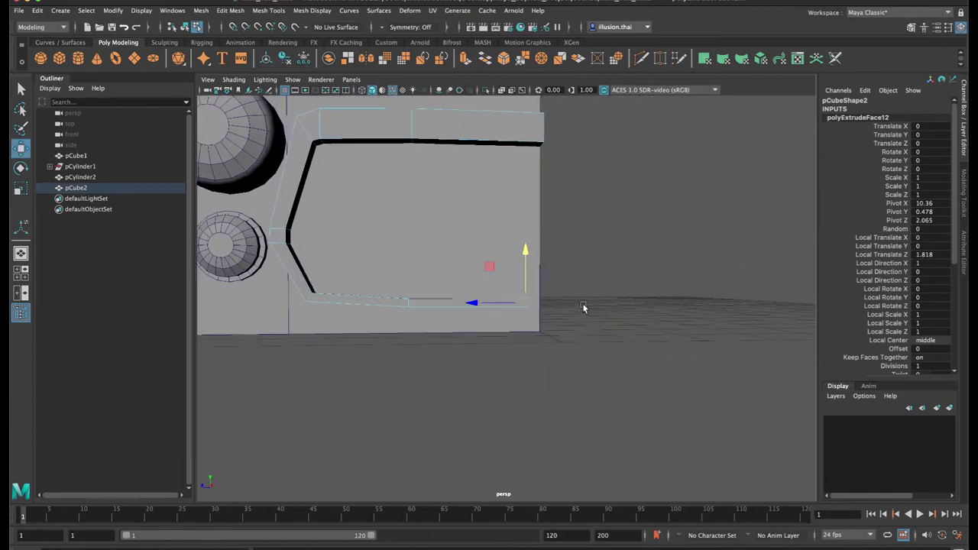
# Snap the open end of the grille frame's bottom bar to the body's centre line and delete its end face
pyautogui.keyDown('alt'); pyautogui.moveTo(569, 308); pyautogui.dragTo(521, 307); pyautogui.keyUp('alt')
pyautogui.click(468, 305)
pyautogui.press('c')
pyautogui.middleClick(526, 326)
pyautogui.moveTo(525, 257); pyautogui.dragTo(526, 256)
pyautogui.press('Delete')
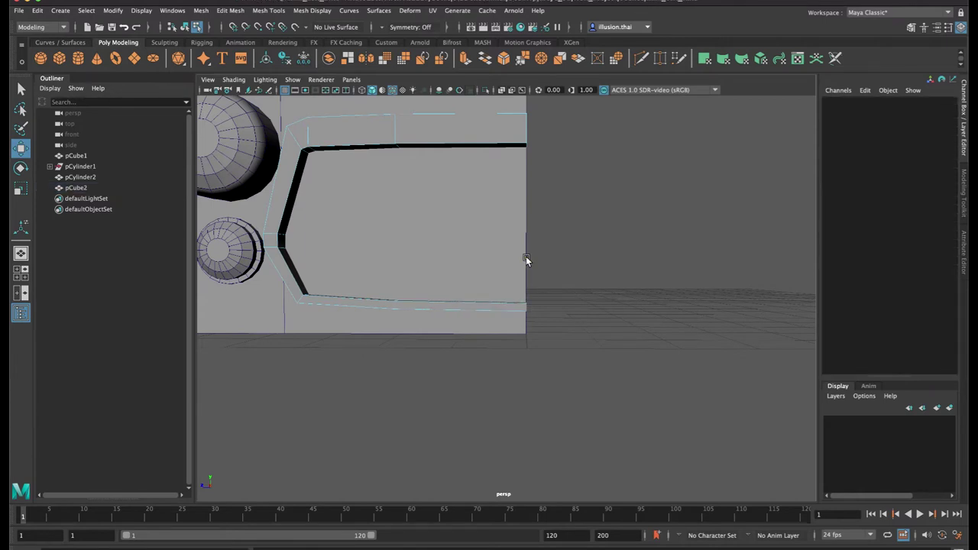
# Insert an edge loop lengthwise along the front of the whole grille frame
pyautogui.keyDown('alt'); pyautogui.moveTo(554, 224); pyautogui.dragTo(500, 229); pyautogui.keyUp('alt')
pyautogui.moveTo(477, 154); pyautogui.dragTo(500, 140, button='right')
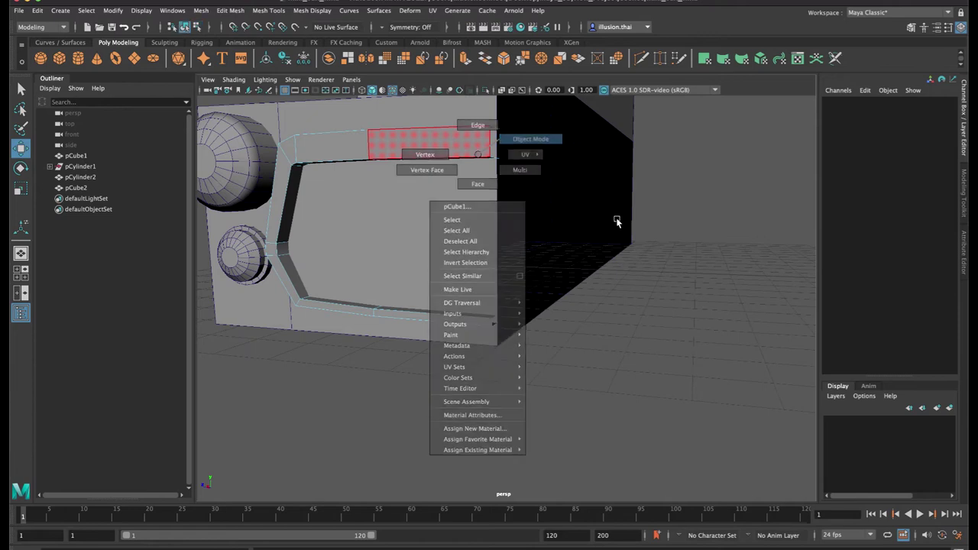
pyautogui.click(616, 221)
pyautogui.keyDown('alt'); pyautogui.moveTo(495, 214); pyautogui.dragTo(670, 225); pyautogui.keyUp('alt')
pyautogui.click(670, 225)
pyautogui.click(576, 171)
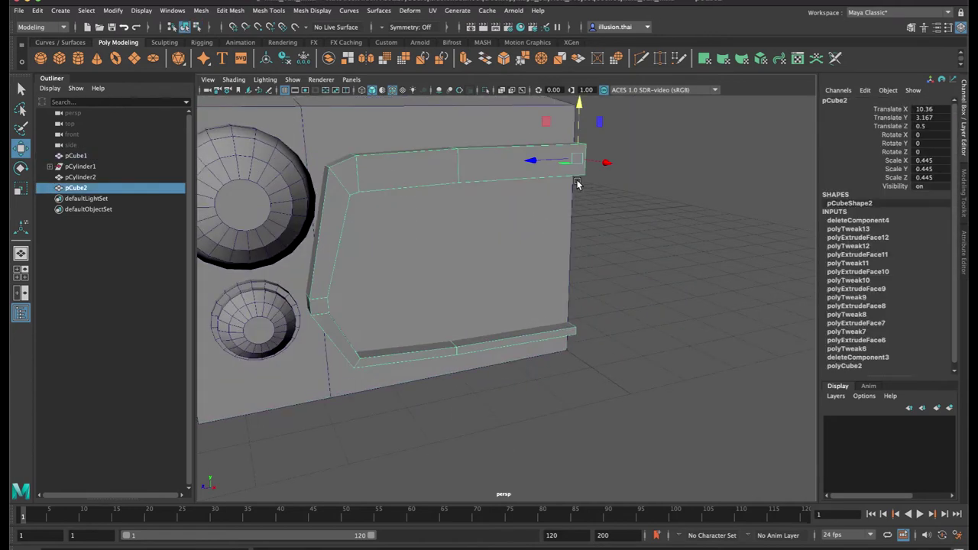
pyautogui.click(309, 12)
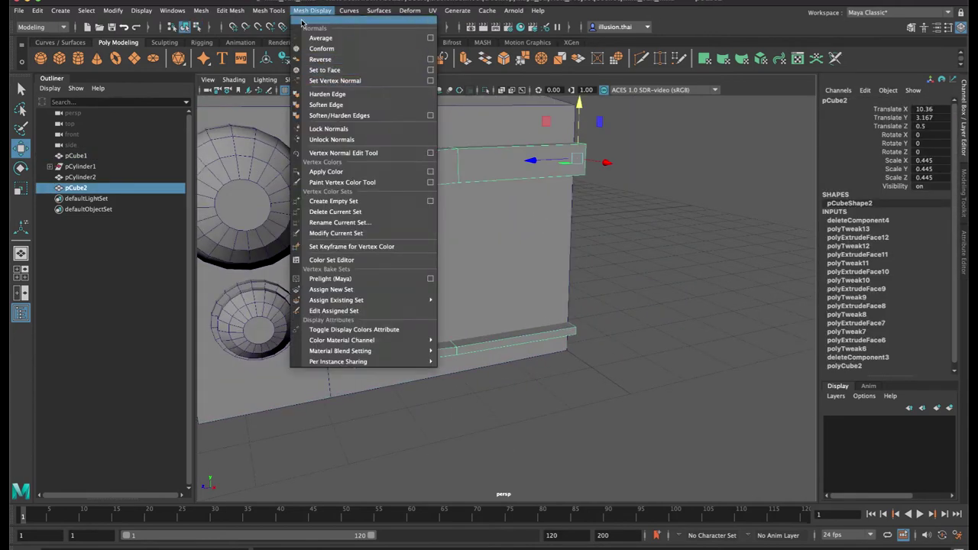
pyautogui.click(298, 91)
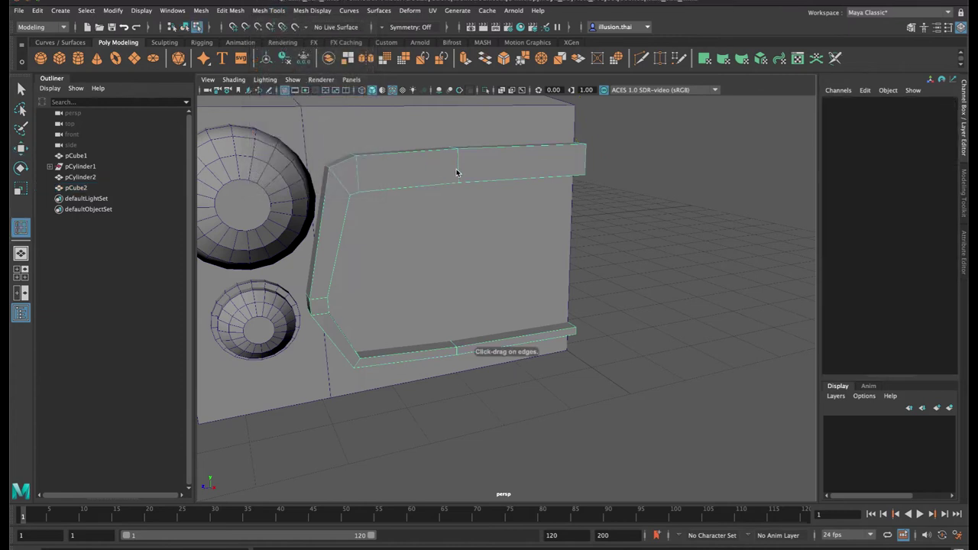
pyautogui.moveTo(459, 170); pyautogui.dragTo(461, 165)
pyautogui.press('q')
# Pull the middle edge loop of the grille frame out along X to give its front a ridged profile
pyautogui.moveTo(509, 162); pyautogui.dragTo(509, 146, button='right')
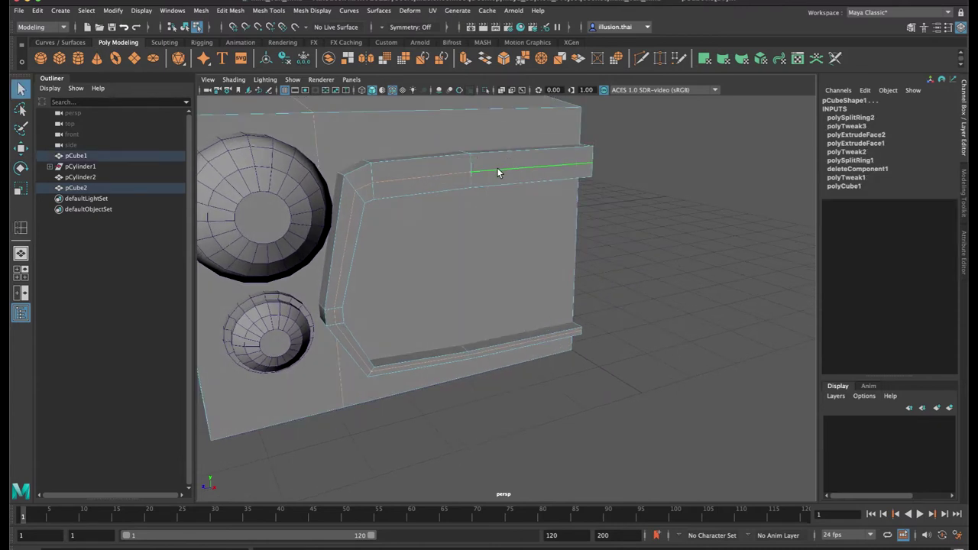
pyautogui.click(498, 169)
pyautogui.keyDown('shift'); pyautogui.click(450, 174); pyautogui.keyUp('shift')
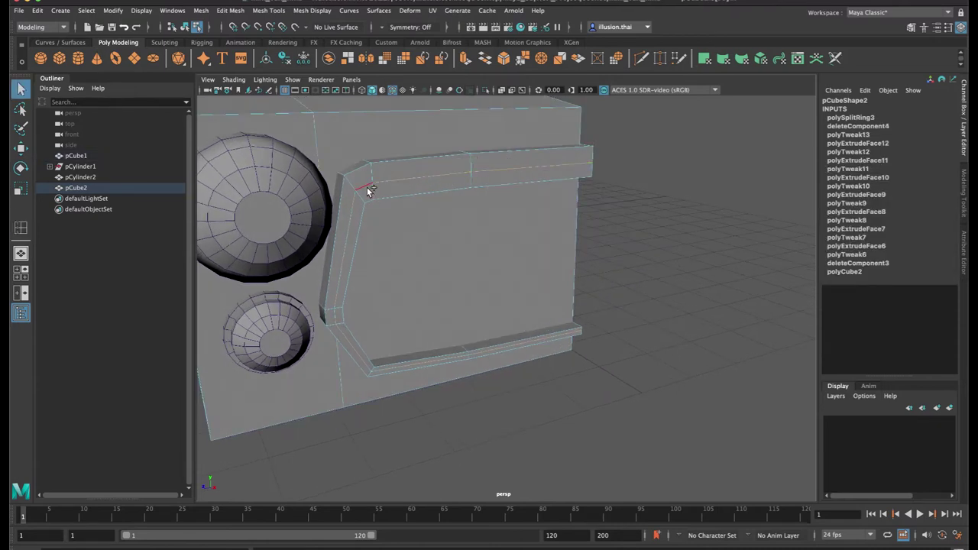
pyautogui.keyDown('shift'); pyautogui.click(349, 215); pyautogui.keyUp('shift')
pyautogui.keyDown('shift'); pyautogui.click(393, 369); pyautogui.keyUp('shift')
pyautogui.keyDown('shift'); pyautogui.click(479, 353); pyautogui.keyUp('shift')
pyautogui.keyDown('alt'); pyautogui.moveTo(548, 350); pyautogui.dragTo(624, 308); pyautogui.keyUp('alt')
pyautogui.press('w')
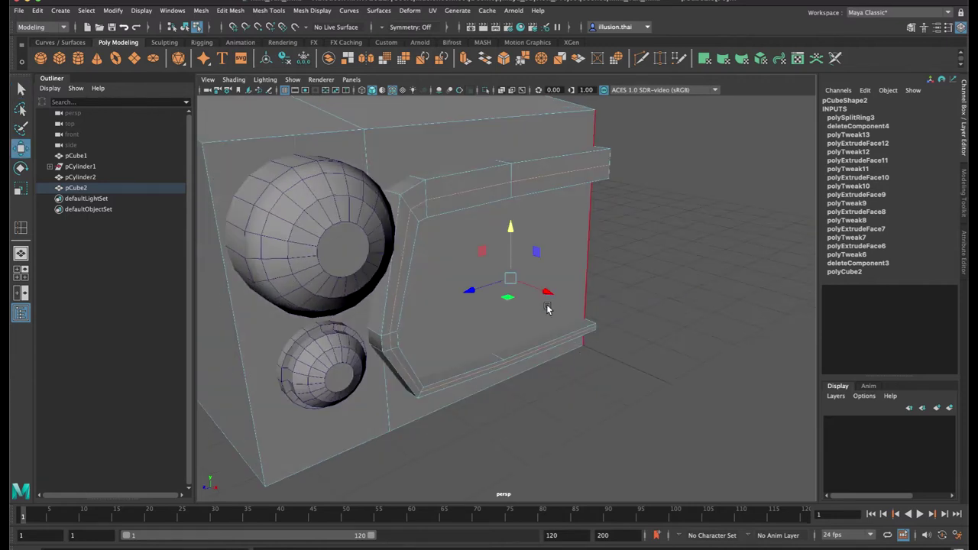
pyautogui.moveTo(547, 289); pyautogui.dragTo(505, 284)
pyautogui.moveTo(617, 391); pyautogui.dragTo(341, 285)
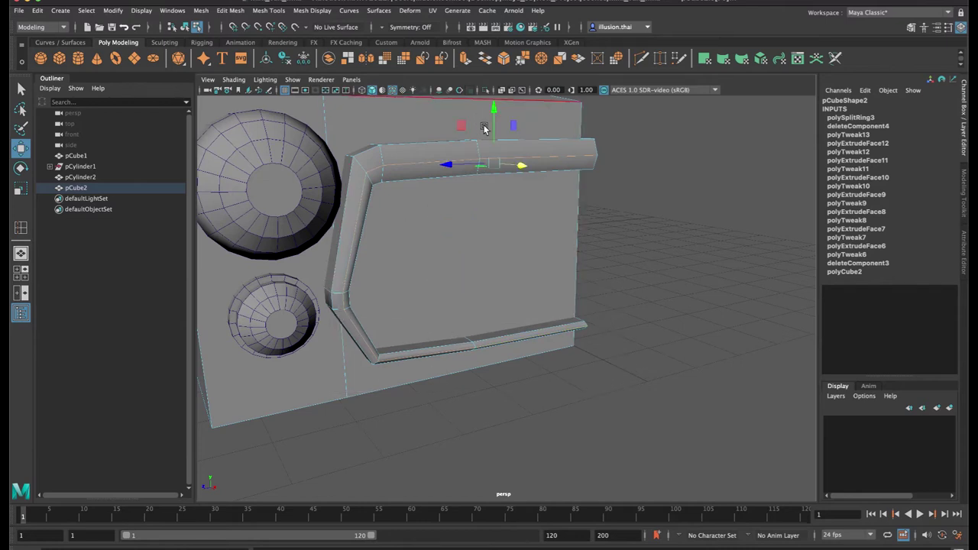
pyautogui.keyDown('alt'); pyautogui.moveTo(522, 209); pyautogui.dragTo(551, 215); pyautogui.keyUp('alt')
# Scale the grille frame along X to 0.488
pyautogui.press('q')
pyautogui.moveTo(550, 189); pyautogui.dragTo(628, 172, button='right')
pyautogui.click(629, 173)
pyautogui.keyDown('alt'); pyautogui.moveTo(628, 174); pyautogui.dragTo(448, 163); pyautogui.keyUp('alt')
pyautogui.click(414, 161)
pyautogui.keyDown('alt'); pyautogui.moveTo(405, 163); pyautogui.dragTo(452, 197, button='middle'); pyautogui.keyUp('alt')
pyautogui.keyDown('alt'); pyautogui.moveTo(452, 197); pyautogui.dragTo(434, 180); pyautogui.keyUp('alt')
pyautogui.moveTo(449, 171); pyautogui.dragTo(485, 156, button='right')
pyautogui.click(373, 175)
pyautogui.click(403, 183)
pyautogui.keyDown('alt'); pyautogui.moveTo(402, 183); pyautogui.dragTo(419, 208); pyautogui.keyUp('alt')
pyautogui.keyDown('alt'); pyautogui.moveTo(447, 233); pyautogui.dragTo(383, 191); pyautogui.keyUp('alt')
# Delete the hidden back faces of the grille frame on the side facing the body
pyautogui.press('q')
pyautogui.moveTo(427, 188); pyautogui.dragTo(436, 202, button='right')
pyautogui.moveTo(508, 146); pyautogui.dragTo(441, 356)
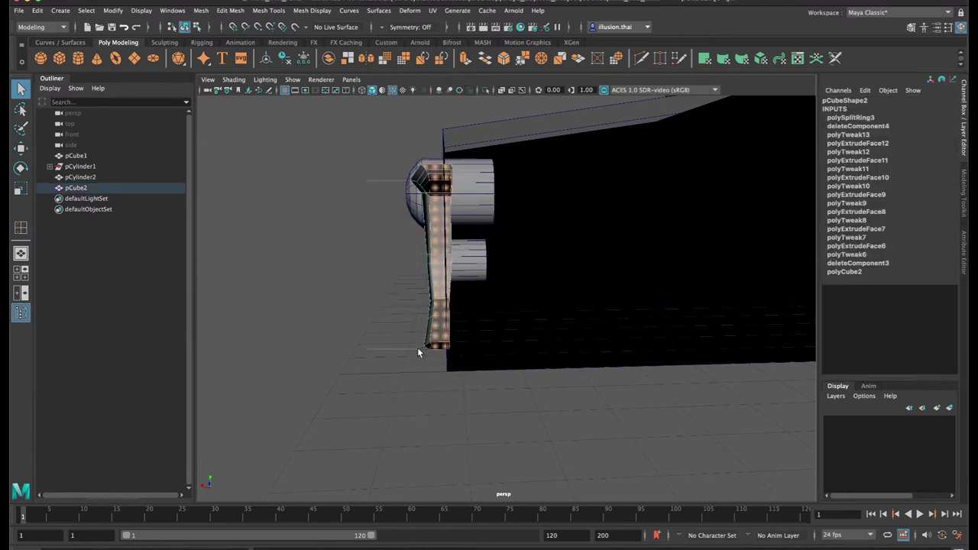
pyautogui.keyDown('ctrl'); pyautogui.moveTo(436, 393); pyautogui.dragTo(436, 393); pyautogui.keyUp('ctrl')
pyautogui.keyDown('ctrl'); pyautogui.moveTo(433, 223); pyautogui.dragTo(434, 223); pyautogui.keyUp('ctrl')
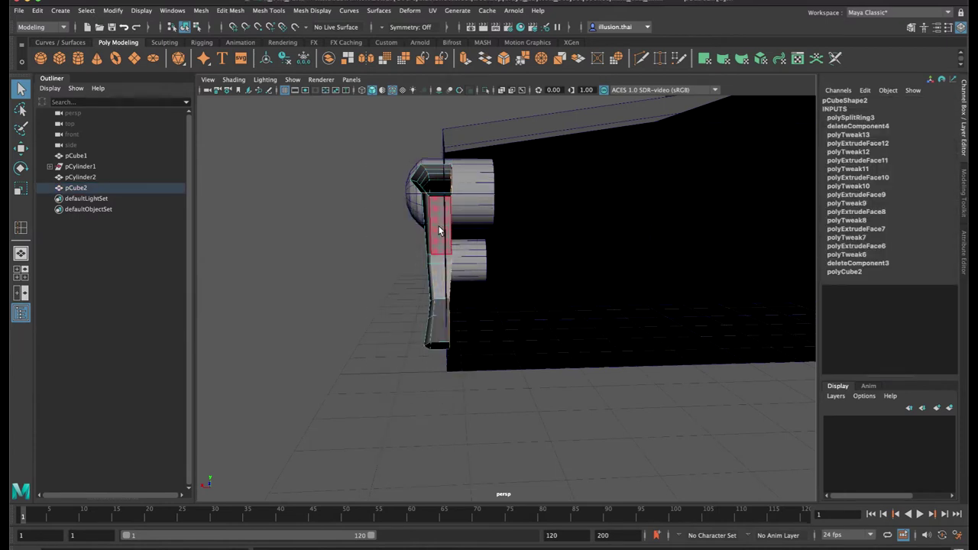
pyautogui.press('Delete')
pyautogui.moveTo(440, 228); pyautogui.dragTo(454, 214, button='right')
pyautogui.click(351, 296)
pyautogui.keyDown('alt'); pyautogui.moveTo(352, 296); pyautogui.dragTo(450, 293); pyautogui.keyUp('alt')
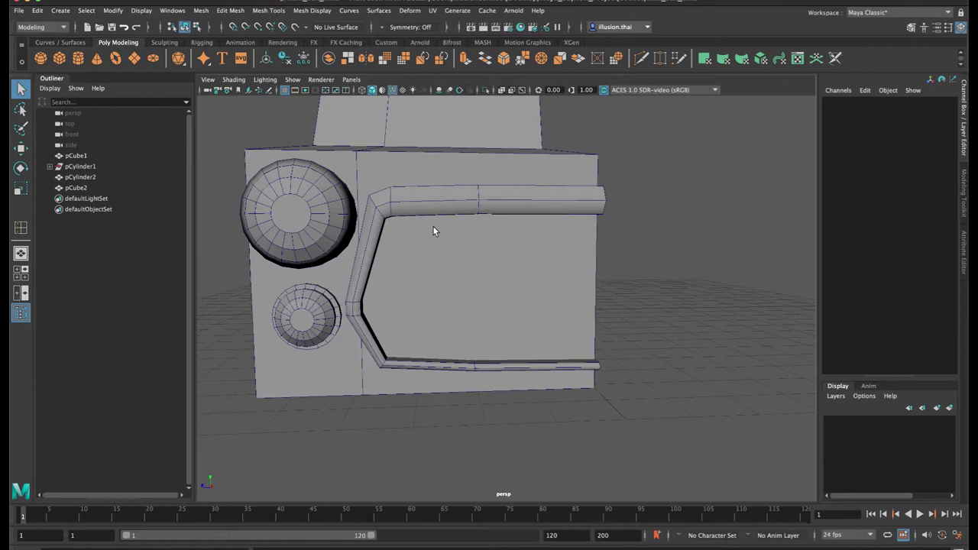
pyautogui.click(458, 197)
pyautogui.moveTo(460, 197); pyautogui.dragTo(411, 197, button='right')
pyautogui.moveTo(329, 127); pyautogui.dragTo(613, 220)
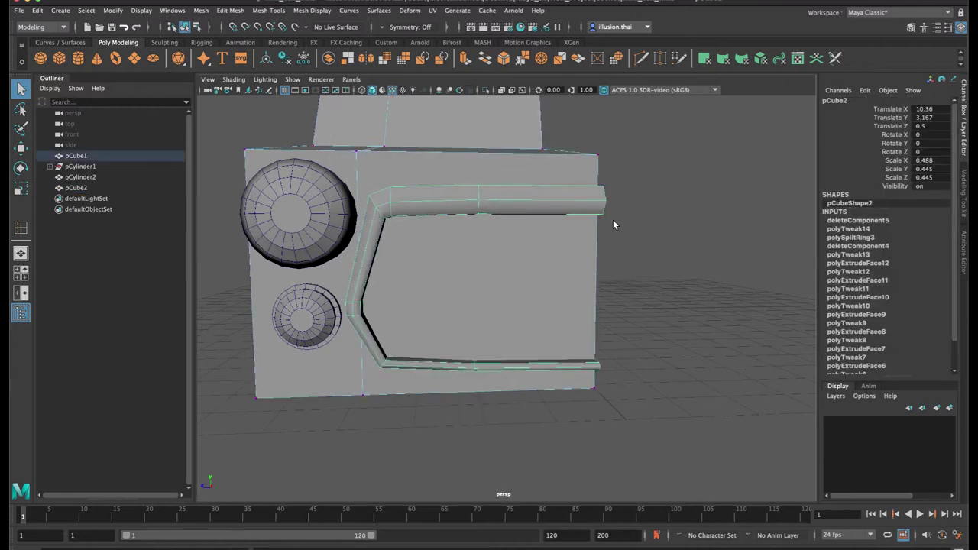
pyautogui.click(556, 172)
pyautogui.click(547, 164)
pyautogui.moveTo(548, 164); pyautogui.dragTo(587, 154, button='right')
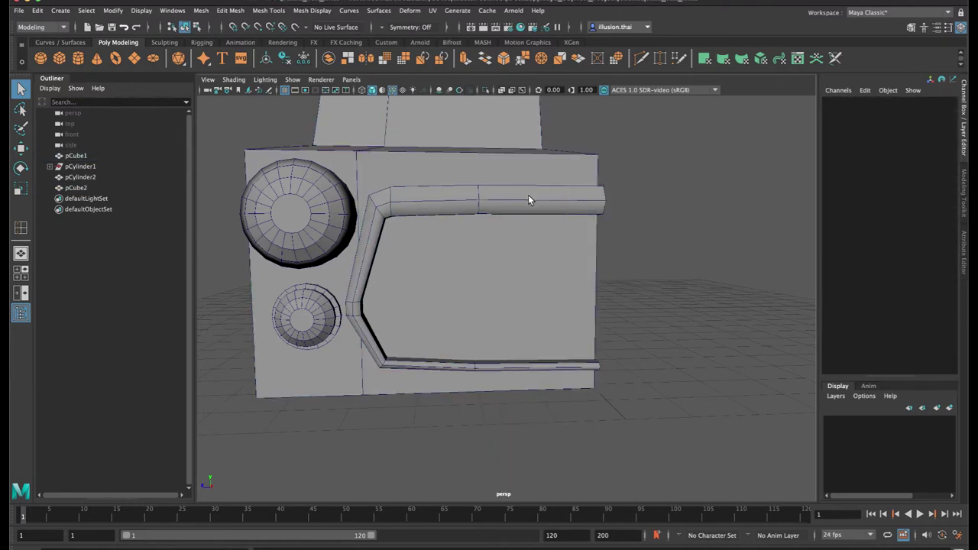
pyautogui.click(498, 201)
pyautogui.moveTo(497, 201); pyautogui.dragTo(470, 200, button='right')
pyautogui.click(650, 182)
pyautogui.moveTo(569, 166); pyautogui.dragTo(667, 149, button='right')
# Lower the vertices of the grille frame's top bar and shift its upper outer corner slightly outwards
pyautogui.click(567, 202)
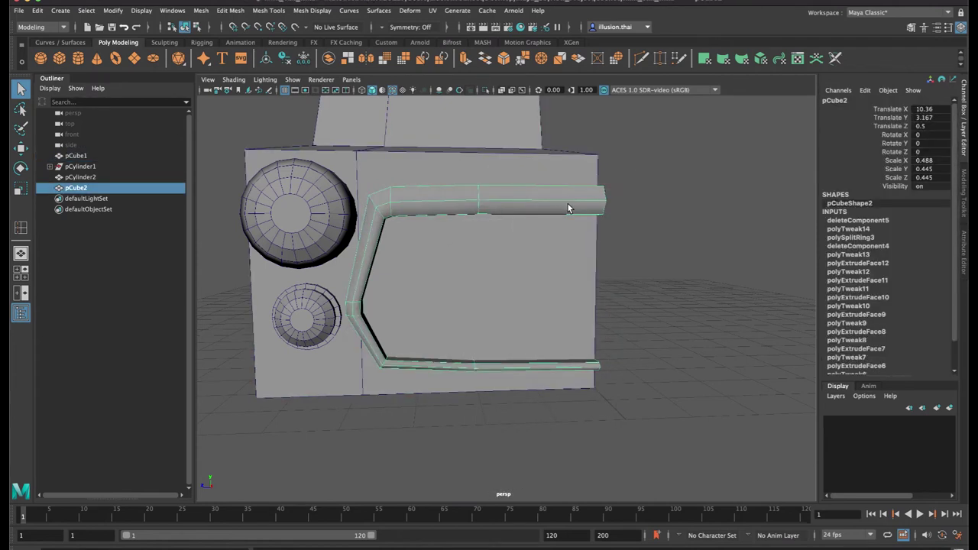
pyautogui.press('F8')
pyautogui.moveTo(655, 165); pyautogui.dragTo(347, 242)
pyautogui.press('w')
pyautogui.moveTo(487, 156); pyautogui.dragTo(482, 188)
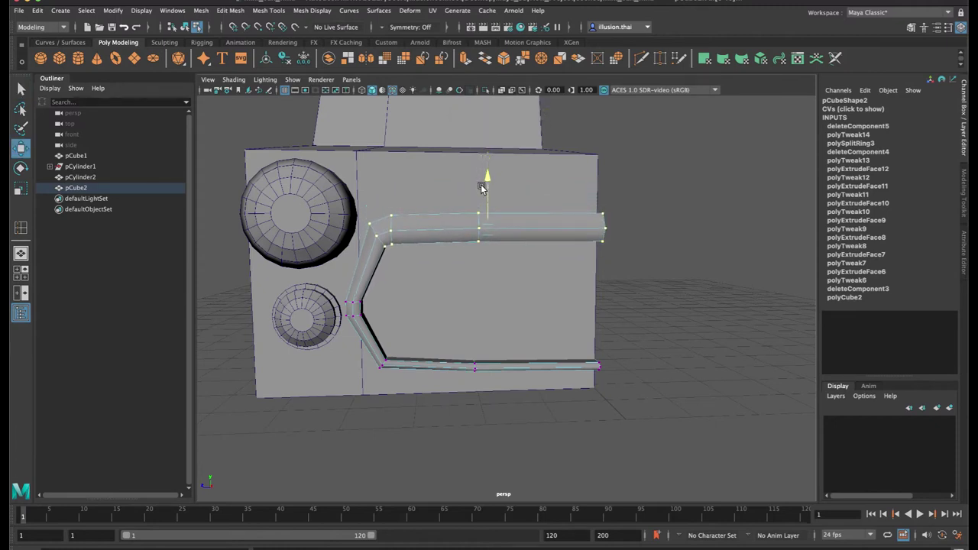
pyautogui.moveTo(405, 263); pyautogui.dragTo(405, 264)
pyautogui.moveTo(347, 232); pyautogui.dragTo(339, 232)
pyautogui.moveTo(365, 296); pyautogui.dragTo(427, 361)
pyautogui.click(351, 369)
# Scale the small lower lamp's dome to 1.085 along Y and set it back into its ring at about Translate Y 3.954
pyautogui.press('q')
pyautogui.moveTo(483, 361); pyautogui.dragTo(526, 259, button='right')
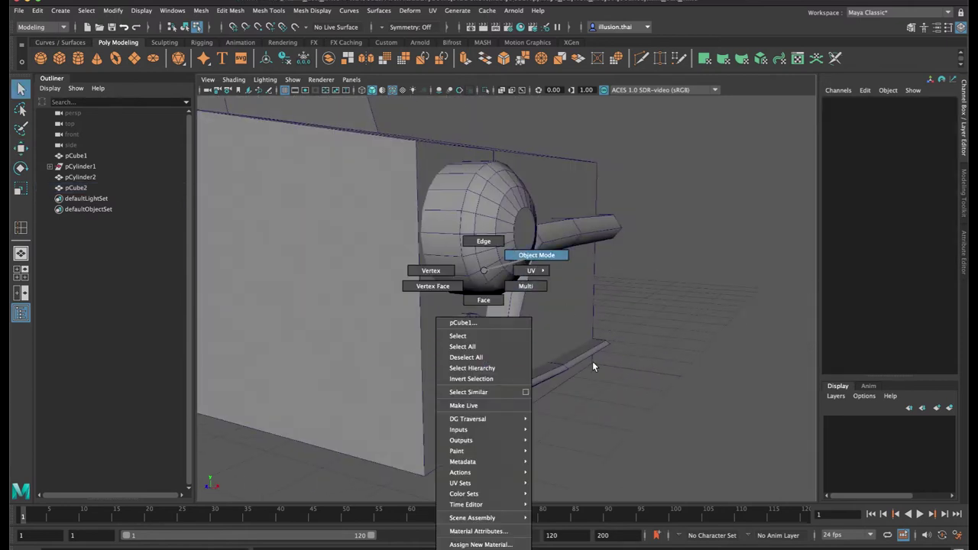
pyautogui.moveTo(593, 362); pyautogui.dragTo(592, 362, button='right')
pyautogui.click(479, 363)
pyautogui.press('r')
pyautogui.moveTo(414, 349); pyautogui.dragTo(391, 345)
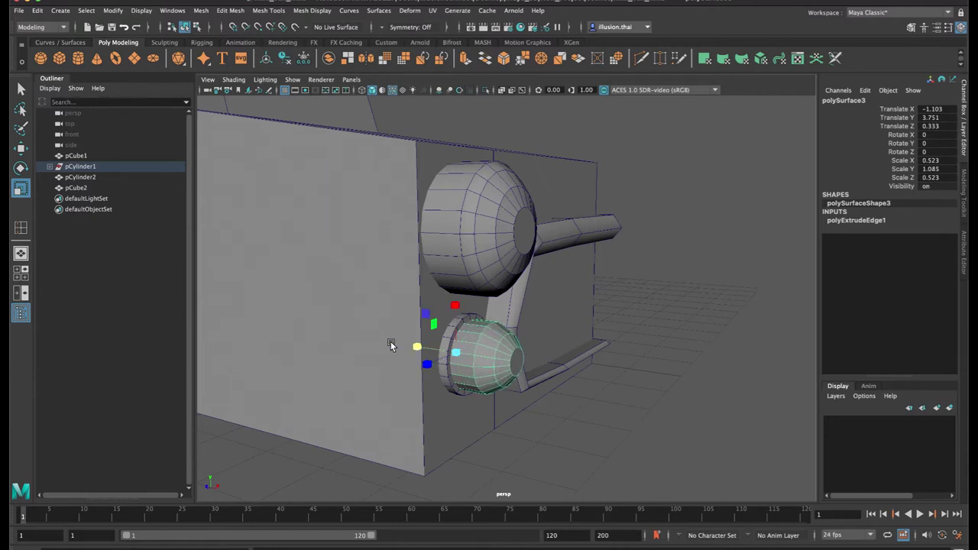
pyautogui.press('w')
pyautogui.moveTo(499, 360); pyautogui.dragTo(487, 358)
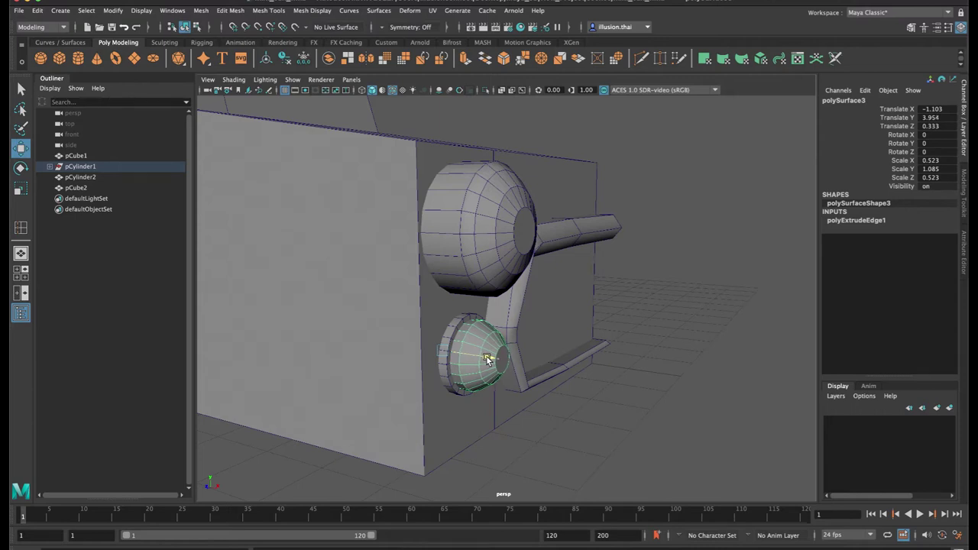
pyautogui.click(692, 332)
pyautogui.keyDown('alt'); pyautogui.moveTo(691, 332); pyautogui.dragTo(627, 336); pyautogui.keyUp('alt')
pyautogui.press('q')
pyautogui.press('w')
pyautogui.keyDown('alt'); pyautogui.moveTo(611, 272); pyautogui.dragTo(569, 254); pyautogui.keyUp('alt')
# Insert two edge loops in the body, one lengthwise between the outer side and the existing split, one across the bonnet near its front
pyautogui.click(486, 218)
pyautogui.keyDown('alt'); pyautogui.moveTo(487, 218); pyautogui.dragTo(413, 214); pyautogui.keyUp('alt')
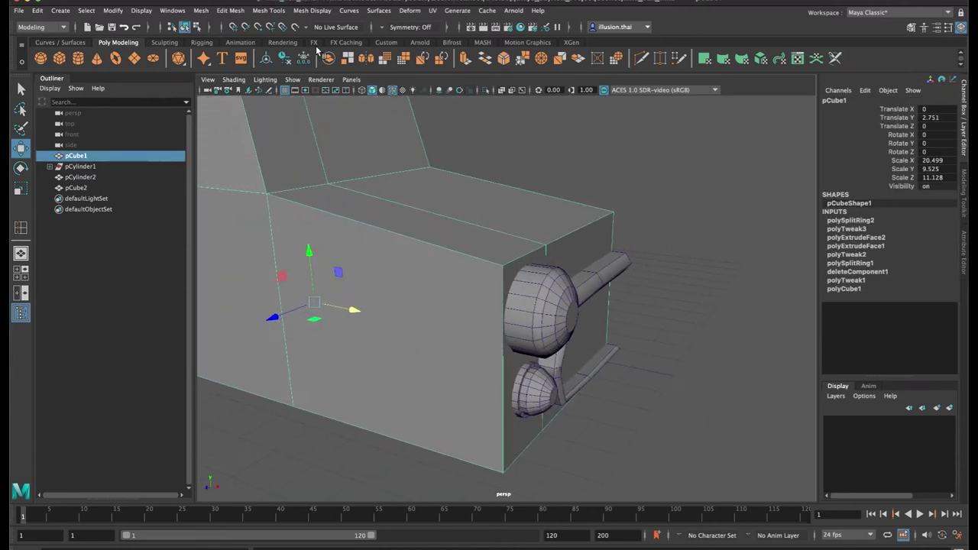
pyautogui.click(260, 10)
pyautogui.click(298, 82)
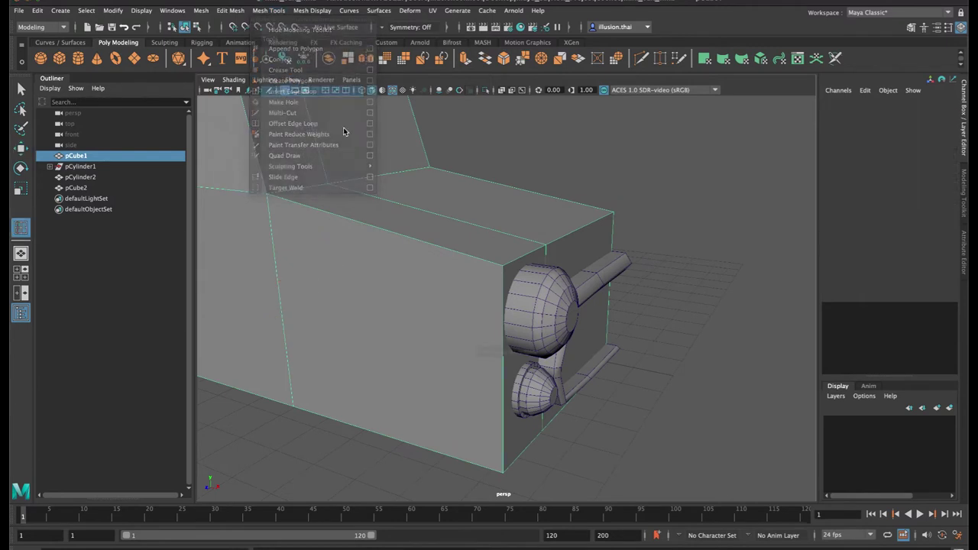
pyautogui.click(524, 261)
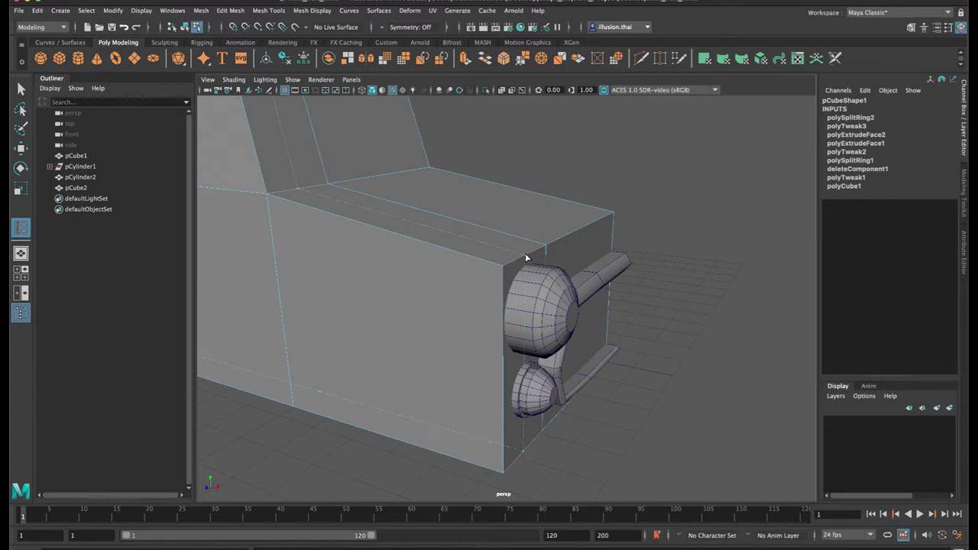
pyautogui.click(525, 255)
pyautogui.keyDown('alt'); pyautogui.moveTo(460, 251); pyautogui.dragTo(422, 270); pyautogui.keyUp('alt')
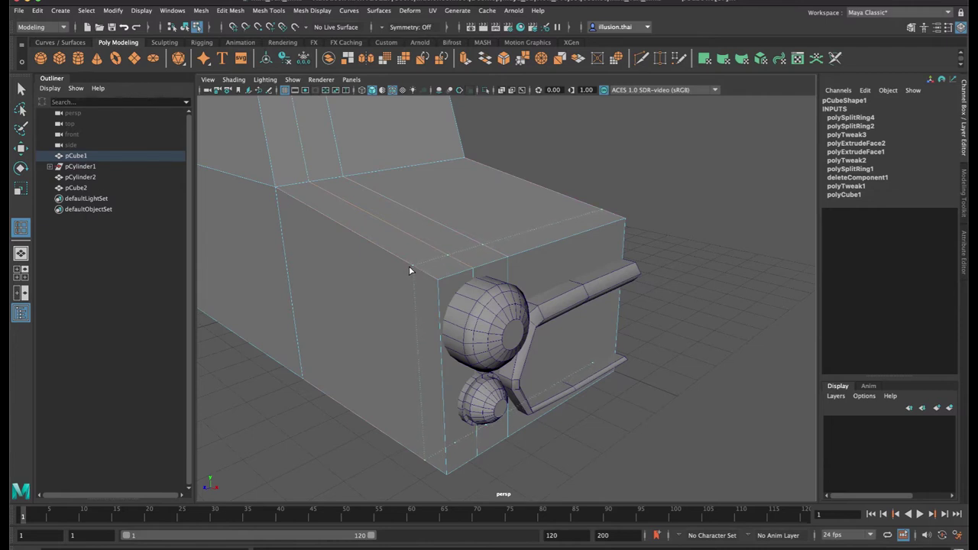
pyautogui.click(410, 269)
pyautogui.press('q')
# Lower the inner section of the bonnet's front top edge so the bonnet slopes down above the grille
pyautogui.moveTo(514, 244); pyautogui.dragTo(527, 214, button='right')
pyautogui.click(679, 207)
pyautogui.click(563, 239)
pyautogui.keyDown('alt'); pyautogui.moveTo(628, 258); pyautogui.dragTo(587, 235); pyautogui.keyUp('alt')
pyautogui.press('w')
pyautogui.moveTo(552, 169); pyautogui.dragTo(553, 192)
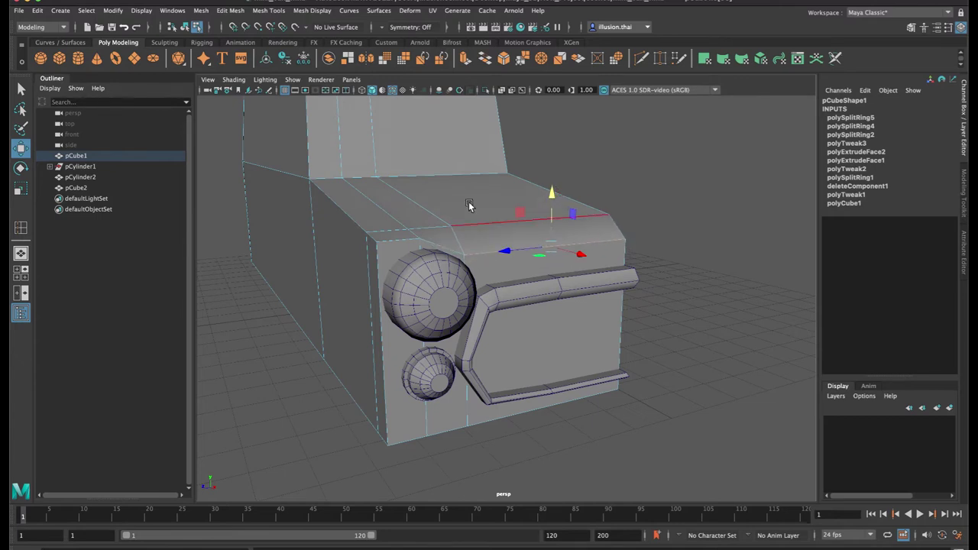
pyautogui.click(371, 238)
pyautogui.keyDown('shift'); pyautogui.click(339, 210); pyautogui.keyUp('shift')
pyautogui.keyDown('alt'); pyautogui.moveTo(352, 211); pyautogui.dragTo(420, 222); pyautogui.keyUp('alt')
# Insert an edge loop across the bonnet and down the body side just in front of the windscreen
pyautogui.press('q')
pyautogui.moveTo(488, 197); pyautogui.dragTo(542, 164, button='right')
pyautogui.keyDown('alt'); pyautogui.moveTo(443, 198); pyautogui.dragTo(446, 226); pyautogui.keyUp('alt')
pyautogui.click(414, 223)
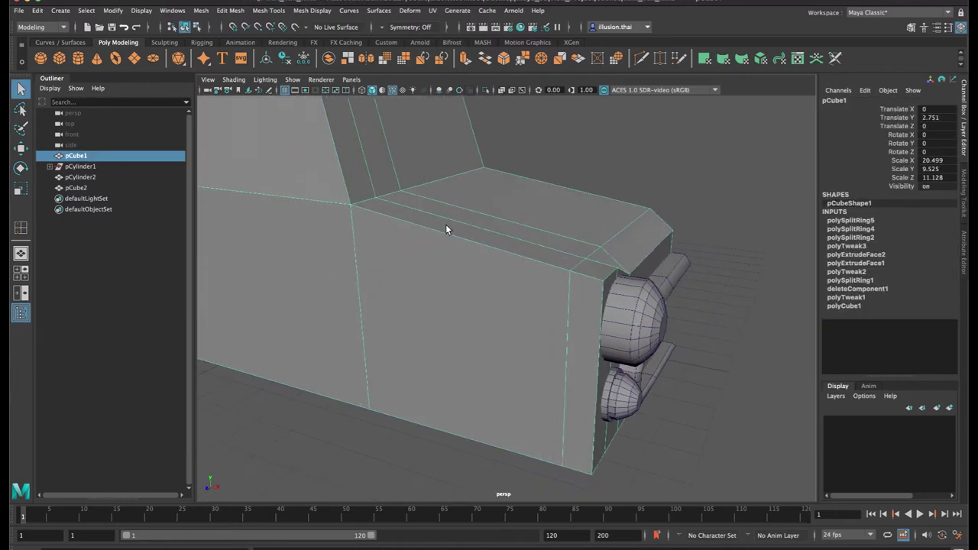
pyautogui.click(267, 10)
pyautogui.click(294, 92)
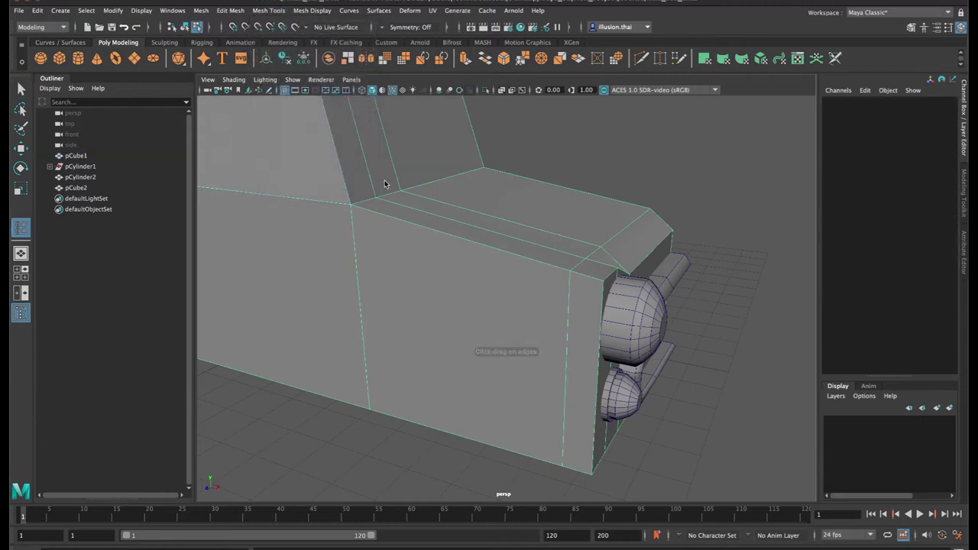
pyautogui.click(394, 220)
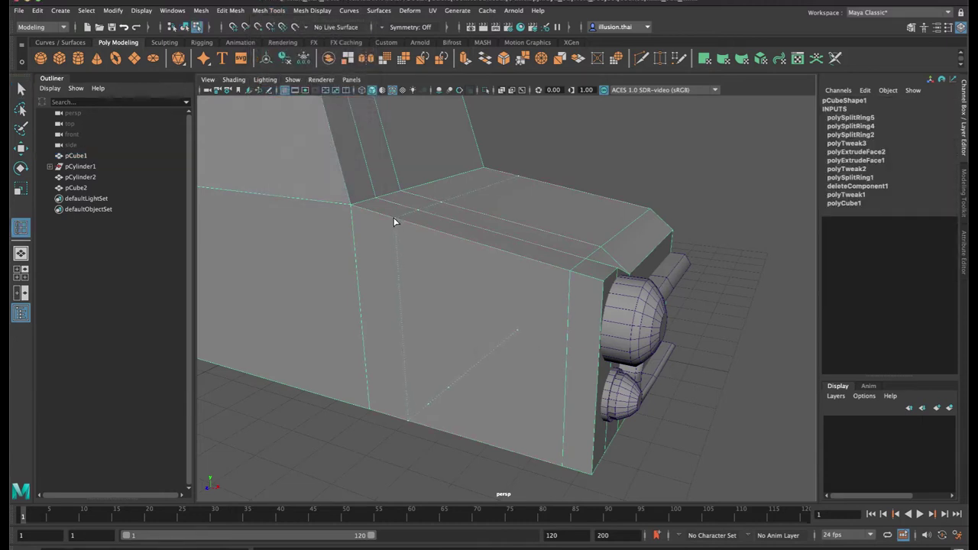
pyautogui.click(394, 220)
pyautogui.keyDown('alt'); pyautogui.moveTo(360, 228); pyautogui.dragTo(360, 221); pyautogui.keyUp('alt')
# Lower the two outer vertices at the front corner of the bonnet above the large lamp
pyautogui.press('q')
pyautogui.moveTo(407, 214); pyautogui.dragTo(382, 215, button='right')
pyautogui.keyDown('alt'); pyautogui.moveTo(412, 233); pyautogui.dragTo(463, 262); pyautogui.keyUp('alt')
pyautogui.click(465, 250)
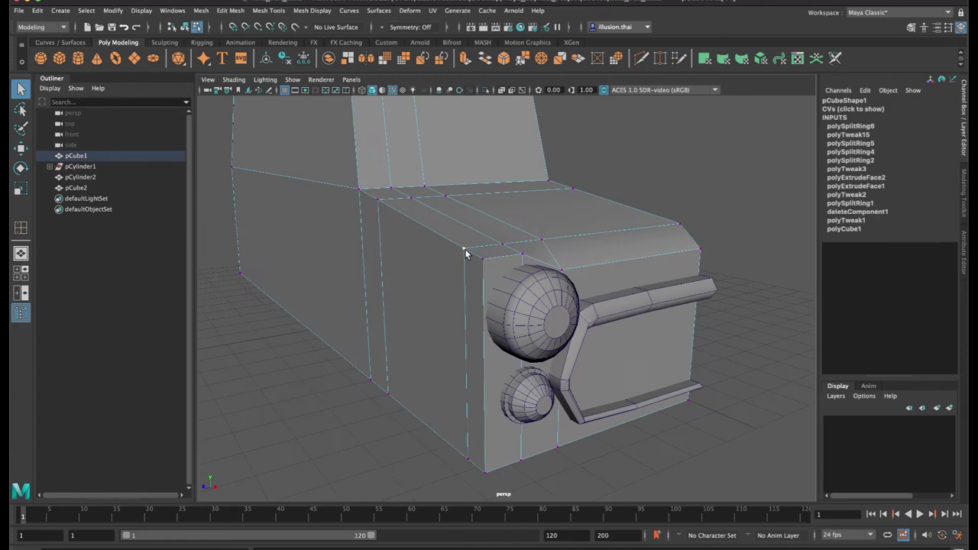
pyautogui.press('w')
pyautogui.moveTo(472, 200); pyautogui.dragTo(475, 229)
pyautogui.keyDown('alt'); pyautogui.moveTo(410, 223); pyautogui.dragTo(431, 226); pyautogui.keyUp('alt')
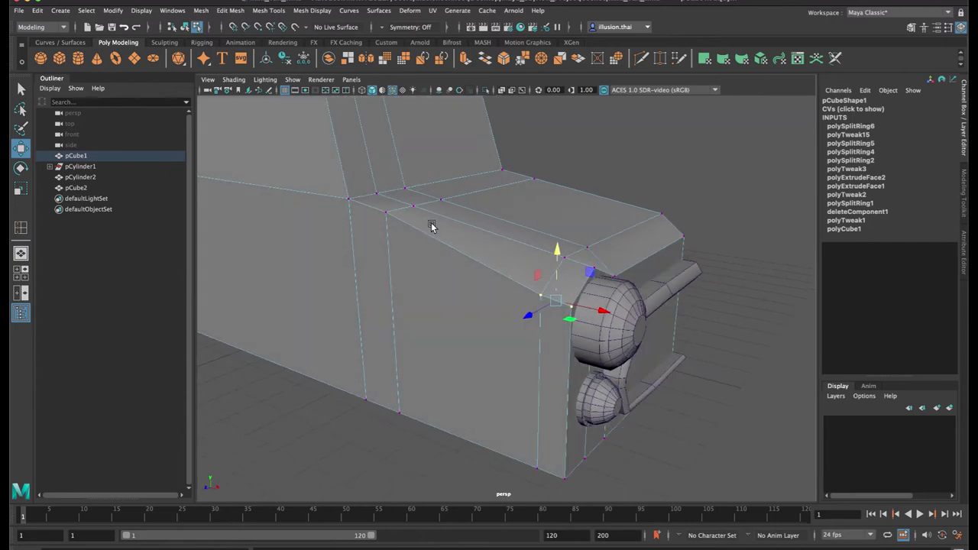
# Lower the outer bonnet vertex of the edge loop just in front of the windscreen
pyautogui.click(387, 210)
pyautogui.moveTo(383, 159); pyautogui.dragTo(382, 178)
pyautogui.keyDown('alt'); pyautogui.moveTo(442, 188); pyautogui.dragTo(409, 184); pyautogui.keyUp('alt')
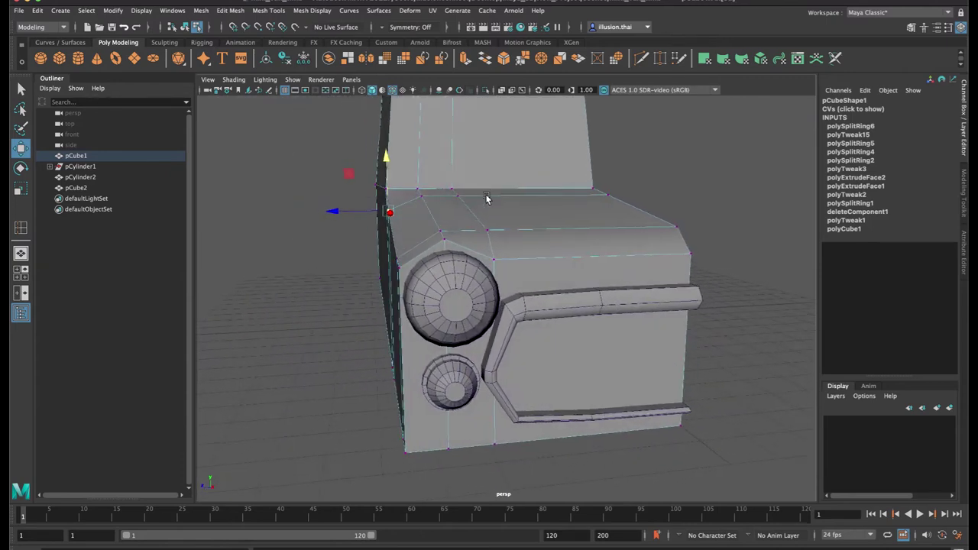
pyautogui.keyDown('alt'); pyautogui.moveTo(487, 196); pyautogui.dragTo(479, 204); pyautogui.keyUp('alt')
pyautogui.moveTo(540, 221)
pyautogui.keyDown('alt'); pyautogui.mouseDown()
pyautogui.moveTo(525, 221)
pyautogui.moveTo(530, 206)
pyautogui.mouseUp(); pyautogui.keyUp('alt')
# Insert another edge loop across the bonnet, just behind the loop where its front slope begins
pyautogui.press('q')
pyautogui.moveTo(530, 205); pyautogui.dragTo(627, 193, button='right')
pyautogui.click(569, 197)
pyautogui.click(269, 10)
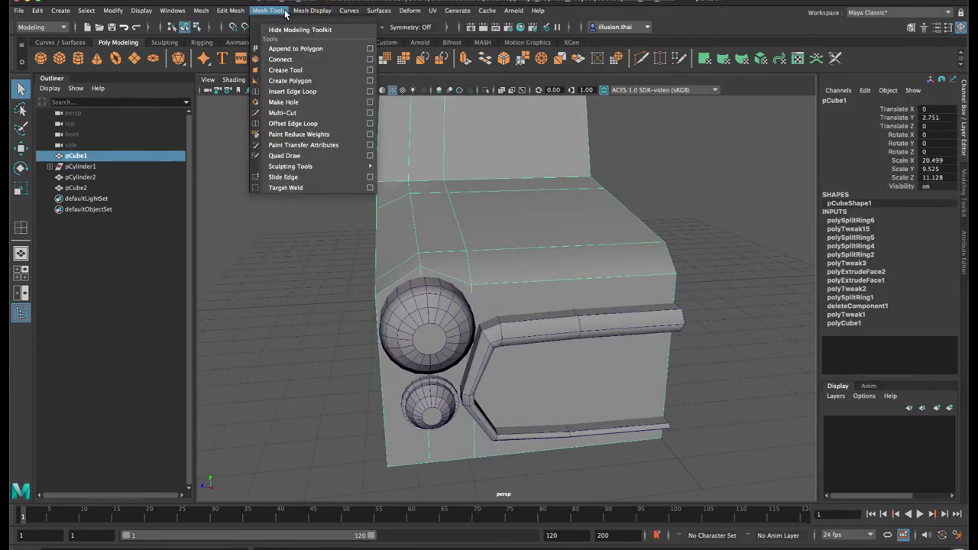
pyautogui.click(298, 88)
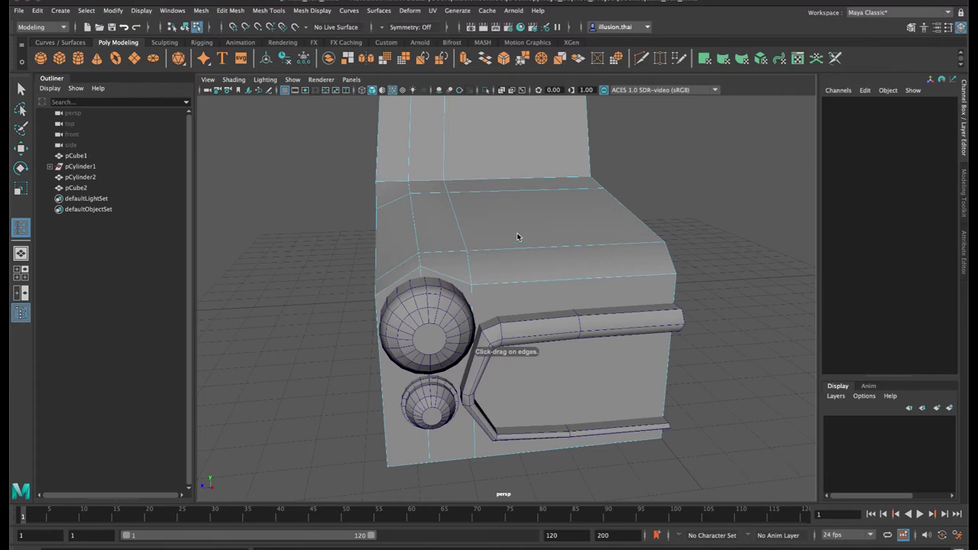
pyautogui.moveTo(499, 250)
pyautogui.keyDown('alt'); pyautogui.mouseDown()
pyautogui.moveTo(481, 256)
pyautogui.moveTo(490, 251)
pyautogui.mouseUp(); pyautogui.keyUp('alt')
pyautogui.keyDown('alt'); pyautogui.moveTo(574, 243); pyautogui.dragTo(519, 272); pyautogui.keyUp('alt')
pyautogui.click(531, 284)
pyautogui.keyDown('alt'); pyautogui.moveTo(519, 271); pyautogui.dragTo(491, 267); pyautogui.keyUp('alt')
# Lower the vertex on the bonnet's front bend, behind the inner side of the large lamp, and return to object mode
pyautogui.press('q')
pyautogui.moveTo(491, 251); pyautogui.dragTo(460, 249, button='right')
pyautogui.click(458, 238)
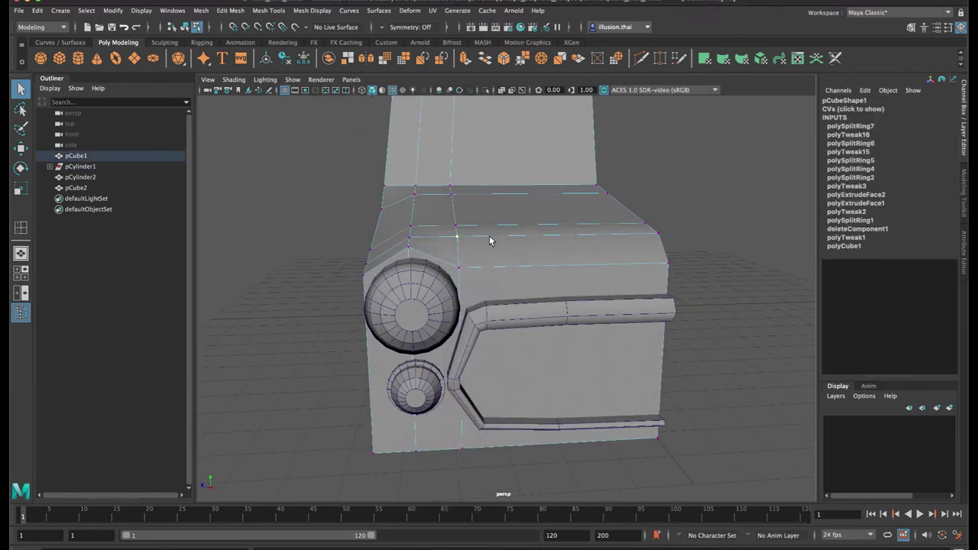
pyautogui.press('w')
pyautogui.moveTo(458, 186); pyautogui.dragTo(461, 193)
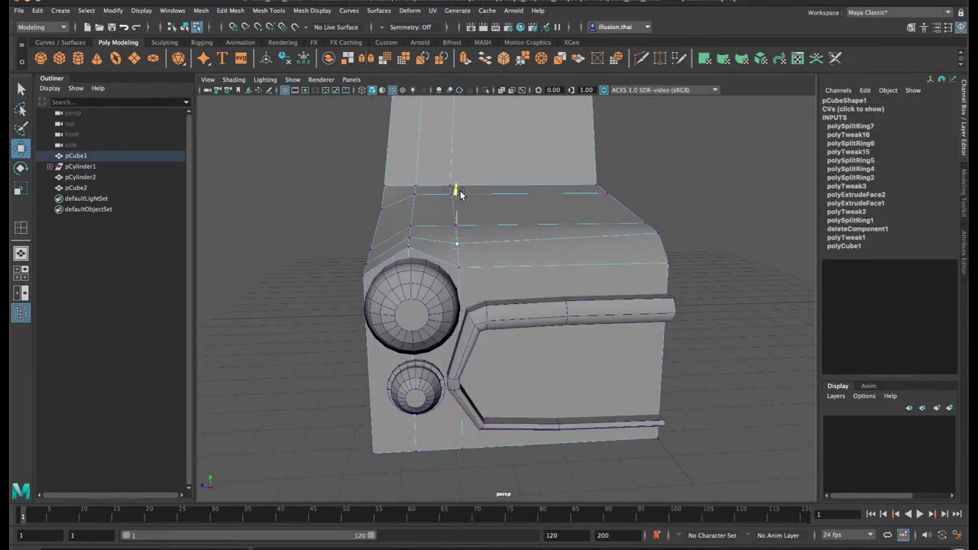
pyautogui.keyDown('alt'); pyautogui.moveTo(461, 196); pyautogui.dragTo(537, 206); pyautogui.keyUp('alt')
pyautogui.click(428, 219)
pyautogui.moveTo(583, 219); pyautogui.dragTo(608, 204, button='right')
pyautogui.click(614, 181)
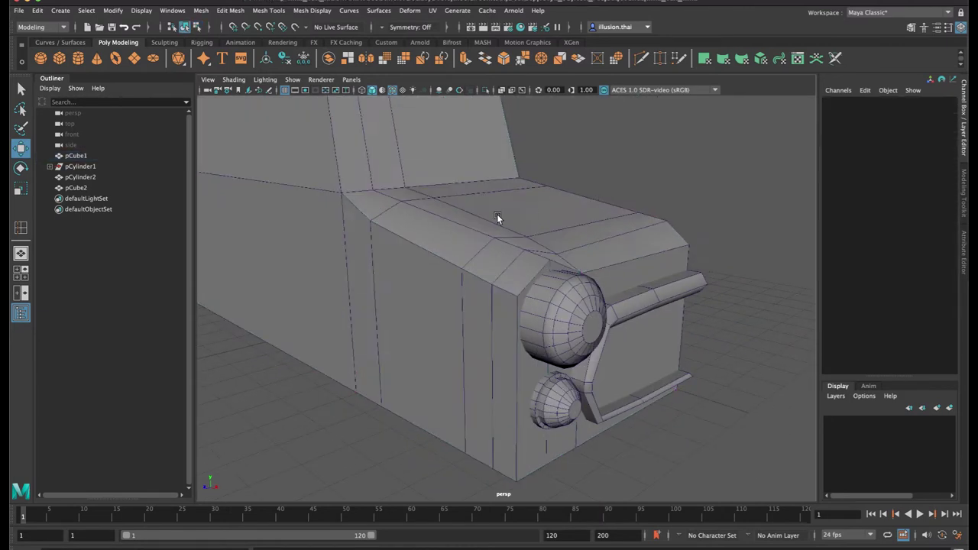
# Extrude the strip of bonnet faces running from the windscreen to above the large lamp, then narrow and raise the extruded faces
pyautogui.keyDown('alt'); pyautogui.moveTo(496, 214); pyautogui.dragTo(570, 217, button='middle'); pyautogui.keyUp('alt')
pyautogui.keyDown('alt'); pyautogui.moveTo(569, 218); pyautogui.dragTo(549, 222); pyautogui.keyUp('alt')
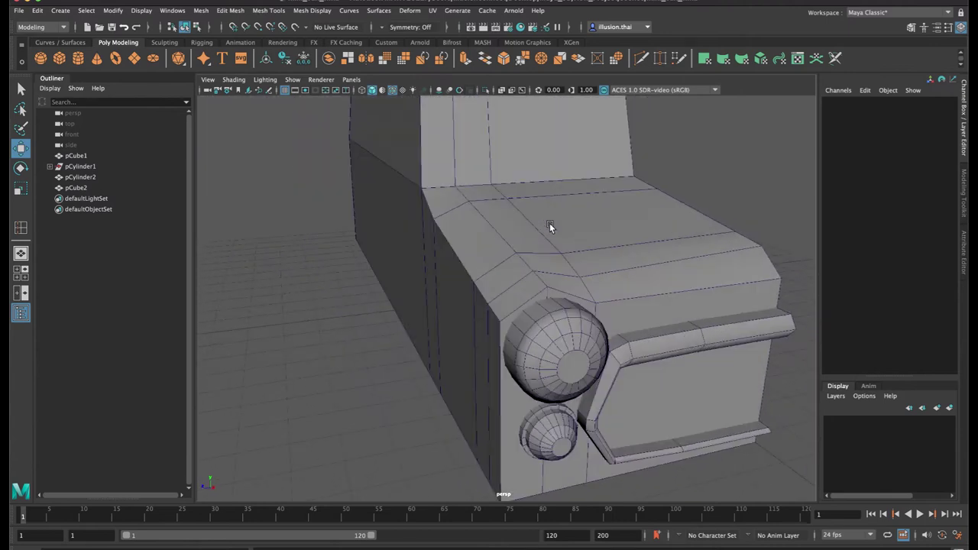
pyautogui.moveTo(526, 238); pyautogui.dragTo(526, 260, button='right')
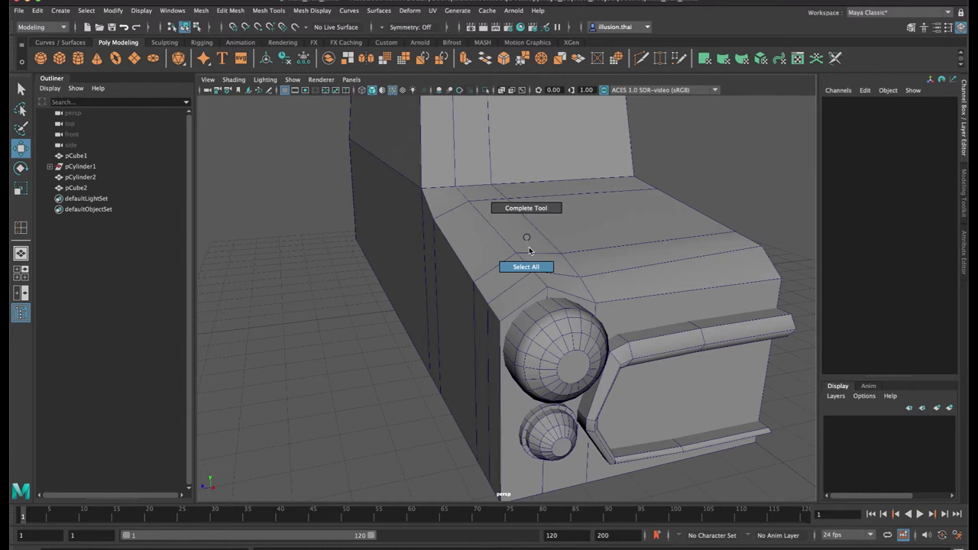
pyautogui.click(578, 232)
pyautogui.keyDown('alt'); pyautogui.moveTo(576, 247); pyautogui.dragTo(585, 248); pyautogui.keyUp('alt')
pyautogui.moveTo(602, 246); pyautogui.dragTo(602, 276, button='right')
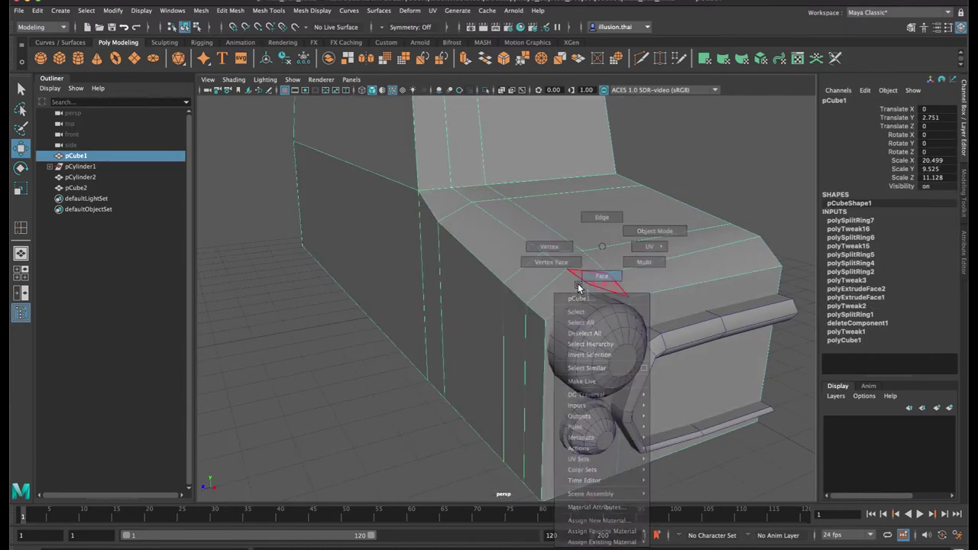
pyautogui.click(563, 293)
pyautogui.keyDown('alt'); pyautogui.moveTo(591, 286); pyautogui.dragTo(604, 295); pyautogui.keyUp('alt')
pyautogui.keyDown('shift'); pyautogui.click(605, 307); pyautogui.keyUp('shift')
pyautogui.keyDown('shift'); pyautogui.click(582, 288); pyautogui.keyUp('shift')
pyautogui.keyDown('shift'); pyautogui.click(530, 285); pyautogui.keyUp('shift')
pyautogui.keyDown('shift'); pyautogui.click(503, 263); pyautogui.keyUp('shift')
pyautogui.keyDown('shift'); pyautogui.click(543, 247); pyautogui.keyUp('shift')
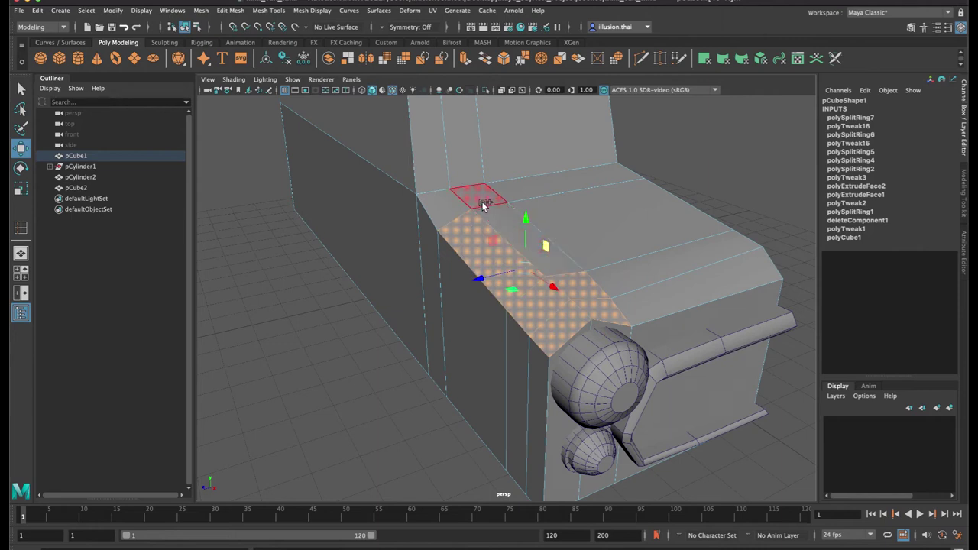
pyautogui.keyDown('shift'); pyautogui.click(568, 261); pyautogui.keyUp('shift')
pyautogui.keyDown('shift'); pyautogui.click(478, 200); pyautogui.keyUp('shift')
pyautogui.keyDown('shift'); pyautogui.click(449, 206); pyautogui.keyUp('shift')
pyautogui.hotkey('ctrl', 'e')
pyautogui.keyDown('alt'); pyautogui.moveTo(623, 247); pyautogui.dragTo(644, 240); pyautogui.keyUp('alt')
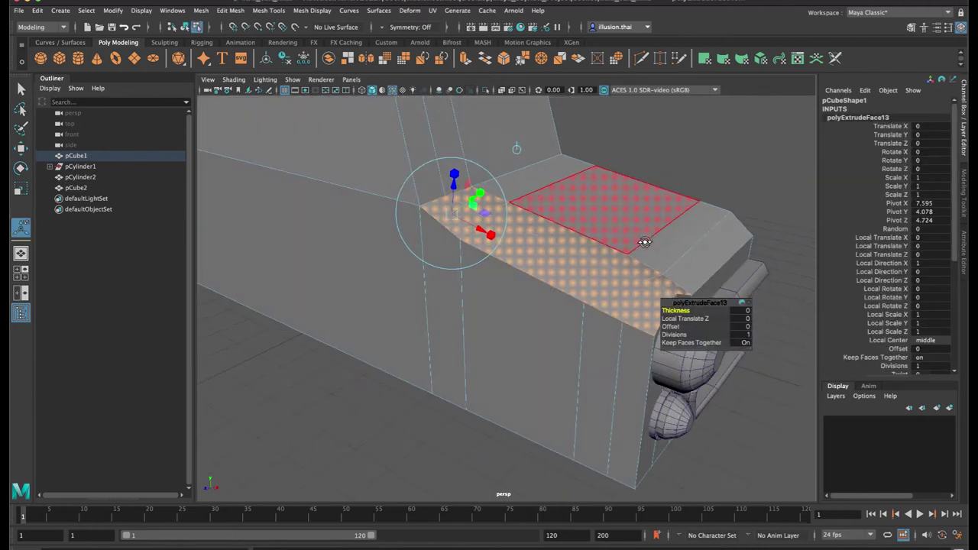
pyautogui.press('w')
pyautogui.press('r')
pyautogui.moveTo(522, 257); pyautogui.dragTo(538, 254)
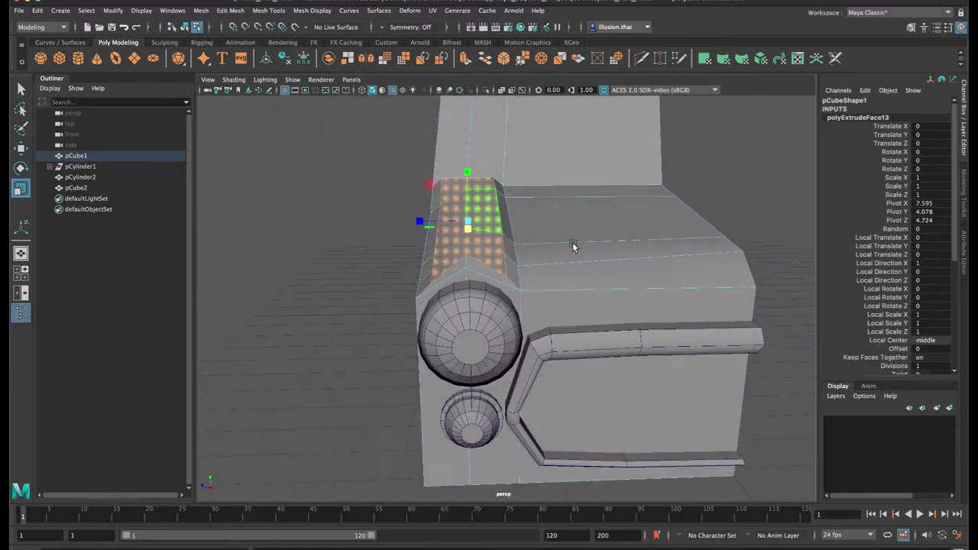
pyautogui.press('w')
pyautogui.moveTo(472, 160); pyautogui.dragTo(490, 213)
# Reposition the edge at the windscreen end of the raised bonnet strip, adjusting its depth and height
pyautogui.press('q')
pyautogui.click(487, 200)
pyautogui.moveTo(487, 200); pyautogui.dragTo(485, 180, button='right')
pyautogui.click(471, 216)
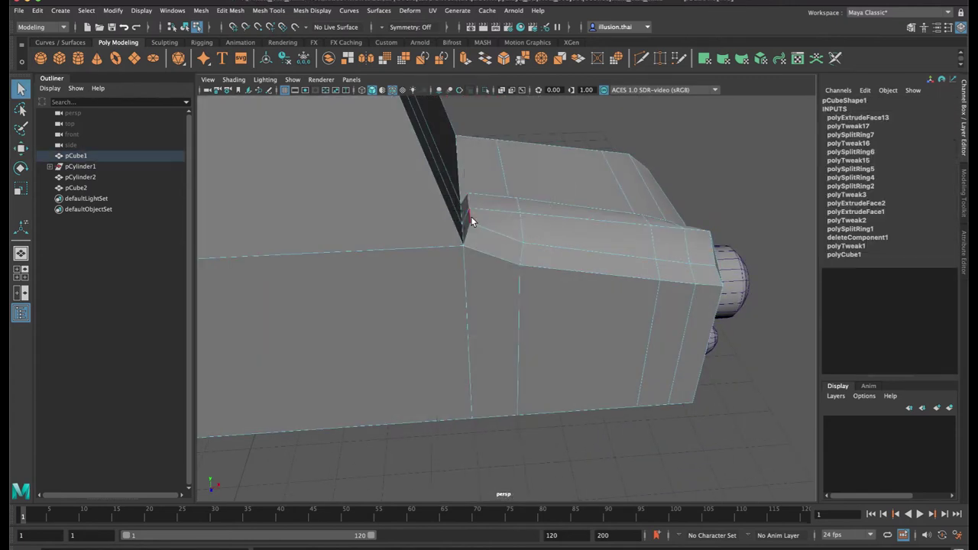
pyautogui.press('w')
pyautogui.moveTo(518, 210); pyautogui.dragTo(532, 208)
pyautogui.moveTo(482, 170)
pyautogui.mouseDown()
pyautogui.moveTo(477, 164)
pyautogui.moveTo(480, 172)
pyautogui.mouseUp()
pyautogui.keyDown('alt'); pyautogui.moveTo(575, 203); pyautogui.dragTo(515, 209); pyautogui.keyUp('alt')
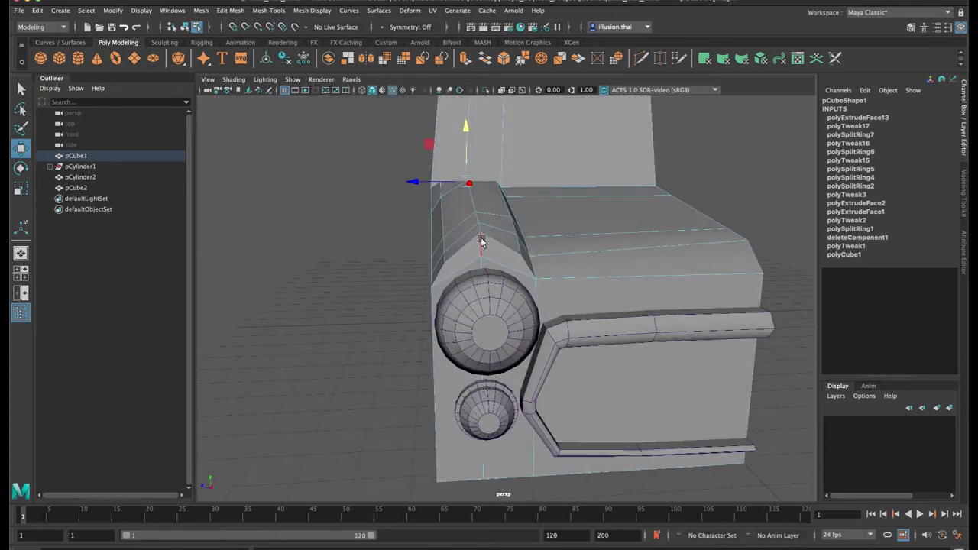
# Move the front ridge vertex of the raised bonnet strip, directly above the large lamp
pyautogui.keyDown('alt'); pyautogui.moveTo(490, 249); pyautogui.dragTo(550, 267); pyautogui.keyUp('alt')
pyautogui.moveTo(581, 269); pyautogui.dragTo(552, 266, button='right')
pyautogui.click(608, 272)
pyautogui.keyDown('alt'); pyautogui.moveTo(608, 272); pyautogui.dragTo(593, 276); pyautogui.keyUp('alt')
pyautogui.moveTo(585, 220); pyautogui.dragTo(644, 239)
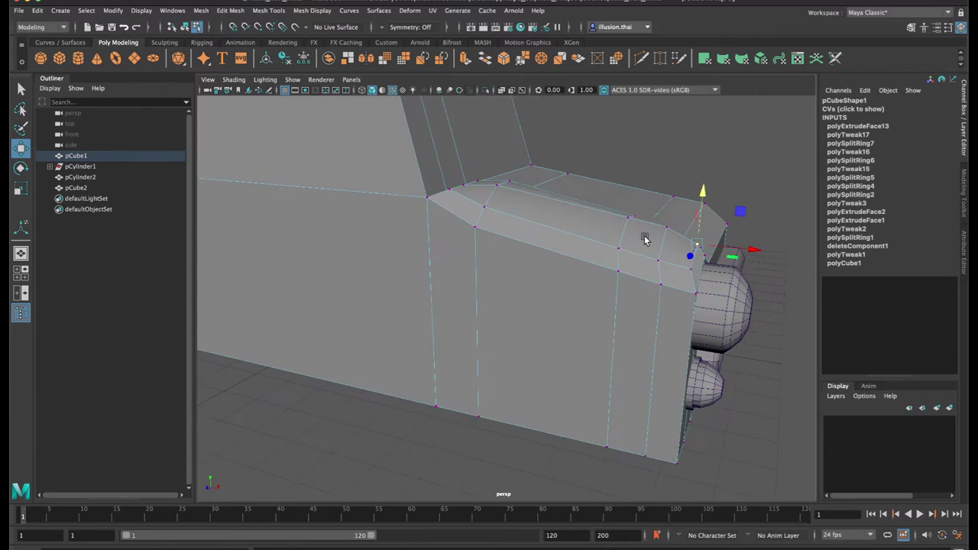
# Adjust the heights of the inner and outer vertices where the raised strip meets the windscreen
pyautogui.keyDown('alt'); pyautogui.moveTo(748, 254); pyautogui.dragTo(527, 219); pyautogui.keyUp('alt')
pyautogui.click(497, 179)
pyautogui.keyDown('alt'); pyautogui.moveTo(500, 188); pyautogui.dragTo(508, 204); pyautogui.keyUp('alt')
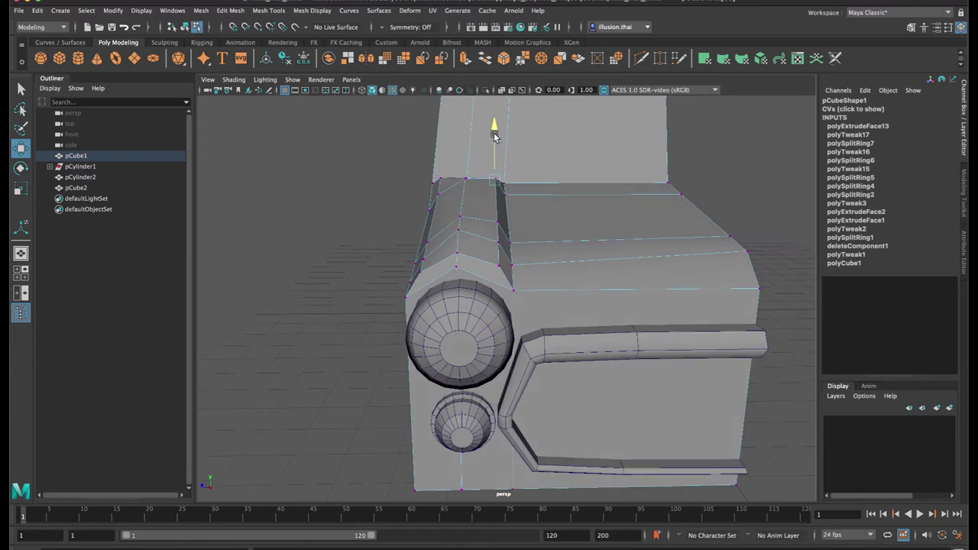
pyautogui.keyDown('alt'); pyautogui.moveTo(493, 143); pyautogui.dragTo(511, 200); pyautogui.keyUp('alt')
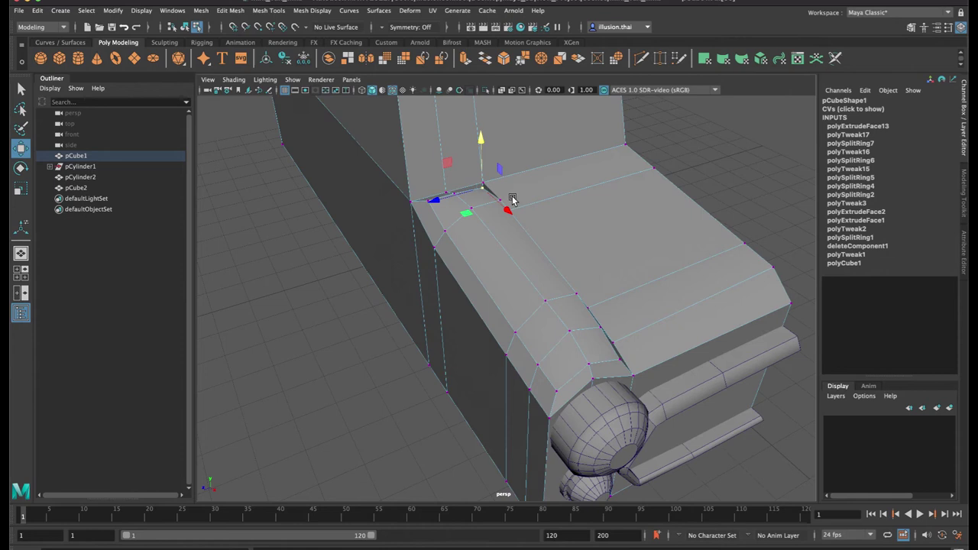
pyautogui.click(501, 202)
pyautogui.moveTo(500, 162); pyautogui.dragTo(498, 169)
pyautogui.moveTo(495, 168)
pyautogui.keyDown('alt'); pyautogui.mouseDown()
pyautogui.moveTo(469, 161)
pyautogui.moveTo(472, 192)
pyautogui.moveTo(498, 186)
pyautogui.mouseUp(); pyautogui.keyUp('alt')
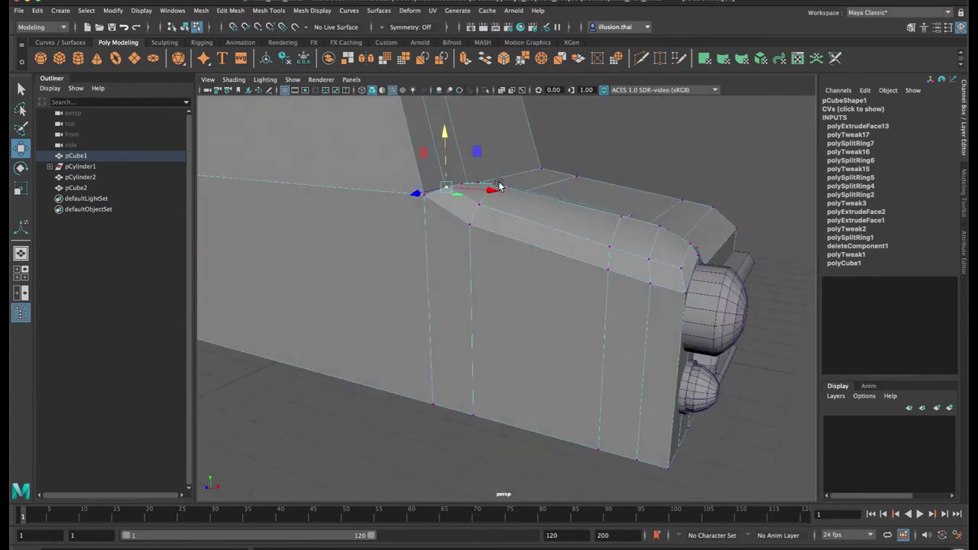
pyautogui.moveTo(447, 148); pyautogui.dragTo(447, 146)
pyautogui.keyDown('alt'); pyautogui.moveTo(498, 177); pyautogui.dragTo(474, 182); pyautogui.keyUp('alt')
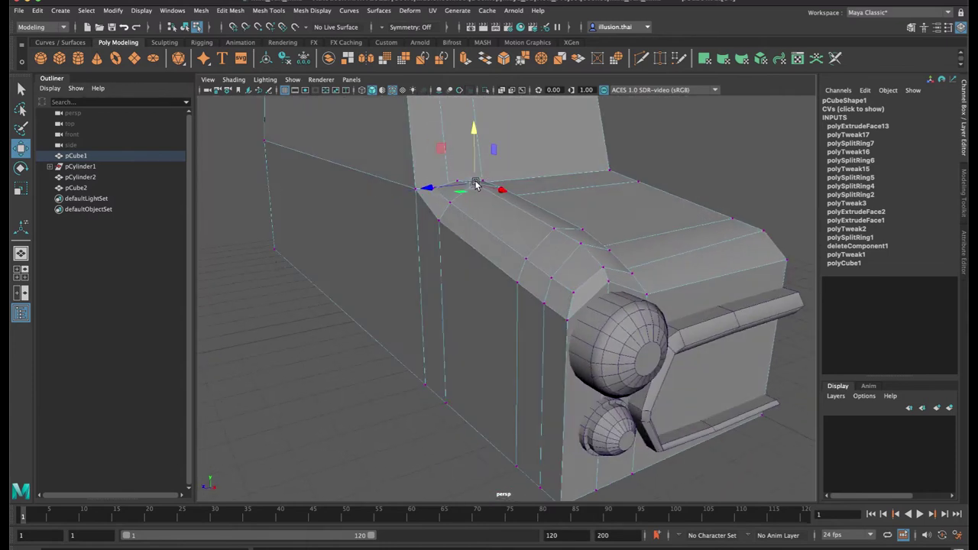
# Fine-tune the raised strip's vertices just in front of the windscreen to smooth its rear end
pyautogui.keyDown('alt'); pyautogui.moveTo(511, 160); pyautogui.dragTo(474, 159); pyautogui.keyUp('alt')
pyautogui.keyDown('alt'); pyautogui.moveTo(507, 208); pyautogui.dragTo(481, 222); pyautogui.keyUp('alt')
pyautogui.click(482, 209)
pyautogui.click(468, 201)
pyautogui.keyDown('alt'); pyautogui.moveTo(468, 165); pyautogui.dragTo(584, 190); pyautogui.keyUp('alt')
pyautogui.click(496, 185)
pyautogui.keyDown('alt'); pyautogui.moveTo(527, 199); pyautogui.dragTo(484, 195); pyautogui.keyUp('alt')
# Adjust the height of the two outer vertices behind the large lamp, refine the strip's front, and return to object mode
pyautogui.keyDown('alt'); pyautogui.moveTo(460, 227); pyautogui.dragTo(535, 233); pyautogui.keyUp('alt')
pyautogui.keyDown('shift'); pyautogui.click(524, 229); pyautogui.keyUp('shift')
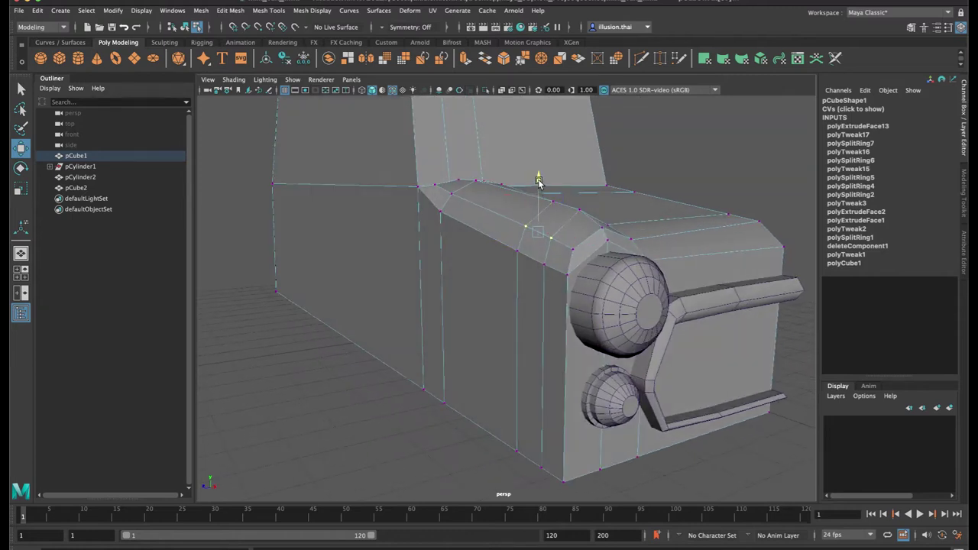
pyautogui.keyDown('alt'); pyautogui.moveTo(555, 197); pyautogui.dragTo(482, 230); pyautogui.keyUp('alt')
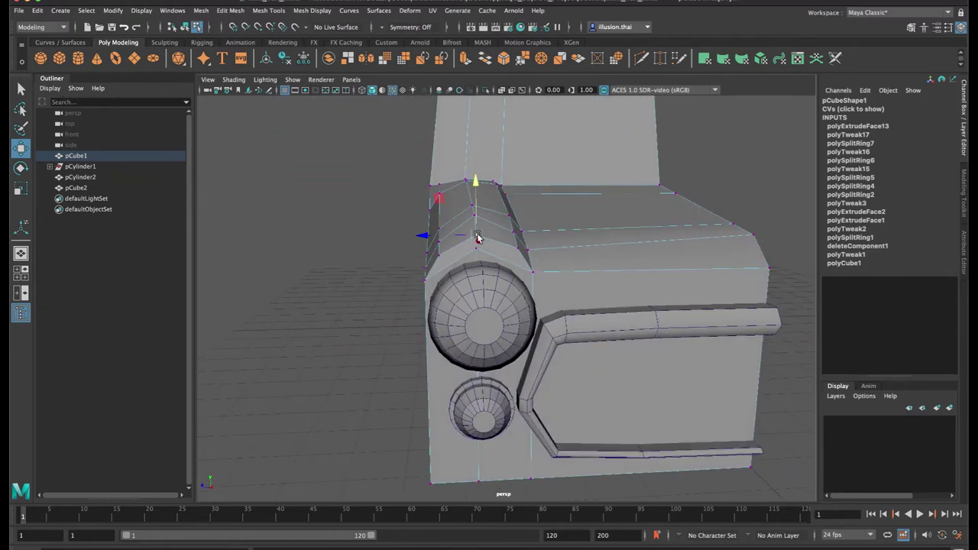
pyautogui.keyDown('alt'); pyautogui.moveTo(481, 191); pyautogui.dragTo(689, 272); pyautogui.keyUp('alt')
pyautogui.press('q')
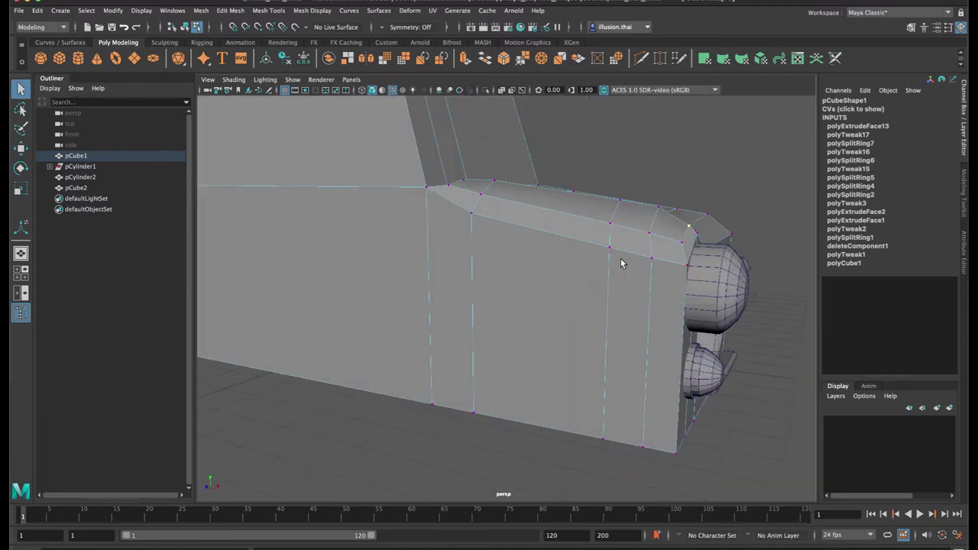
pyautogui.keyDown('alt'); pyautogui.moveTo(621, 264); pyautogui.dragTo(489, 249); pyautogui.keyUp('alt')
pyautogui.moveTo(672, 227); pyautogui.dragTo(718, 178, button='right')
pyautogui.click(718, 177)
pyautogui.keyDown('alt'); pyautogui.moveTo(683, 205); pyautogui.dragTo(637, 231); pyautogui.keyUp('alt')
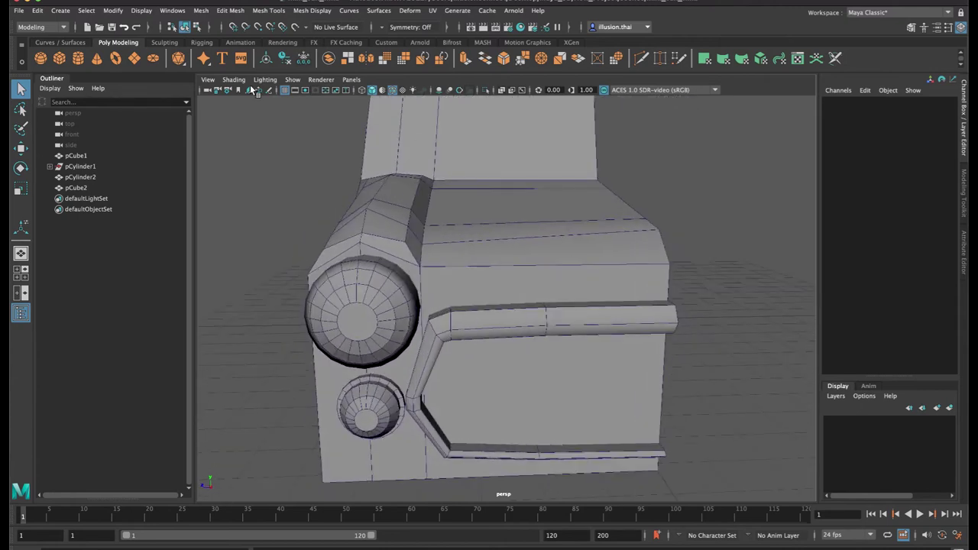
# Create a polygon cube and move it to the bonnet's front centre at about X 10.314, Y 3.542
pyautogui.click(61, 59)
pyautogui.scroll(-3, 480, 310)
pyautogui.keyDown('alt'); pyautogui.moveTo(480, 310); pyautogui.dragTo(507, 315); pyautogui.keyUp('alt')
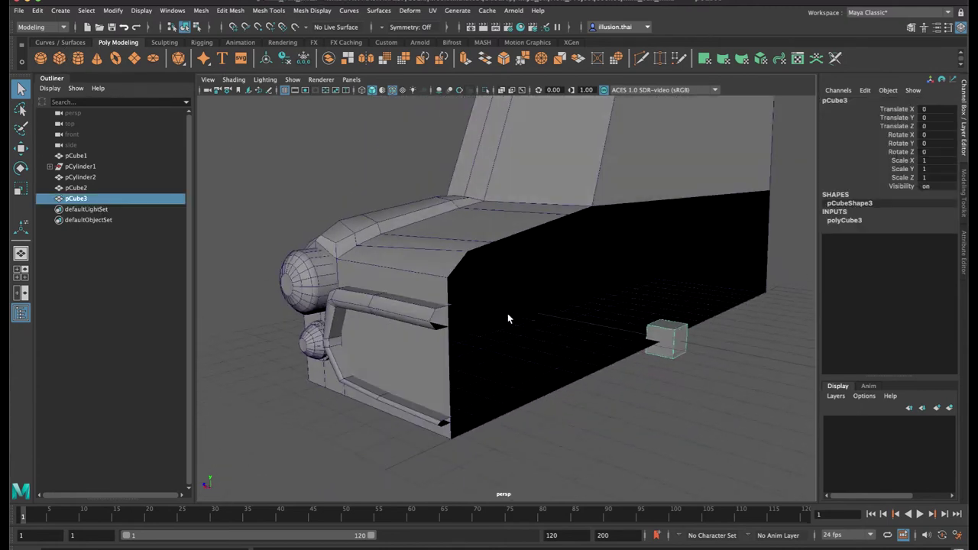
pyautogui.press('w')
pyautogui.moveTo(640, 354); pyautogui.dragTo(382, 398)
pyautogui.moveTo(467, 382); pyautogui.dragTo(475, 223)
pyautogui.keyDown('alt'); pyautogui.moveTo(475, 223); pyautogui.dragTo(487, 240); pyautogui.keyUp('alt')
pyautogui.moveTo(455, 294); pyautogui.dragTo(436, 303)
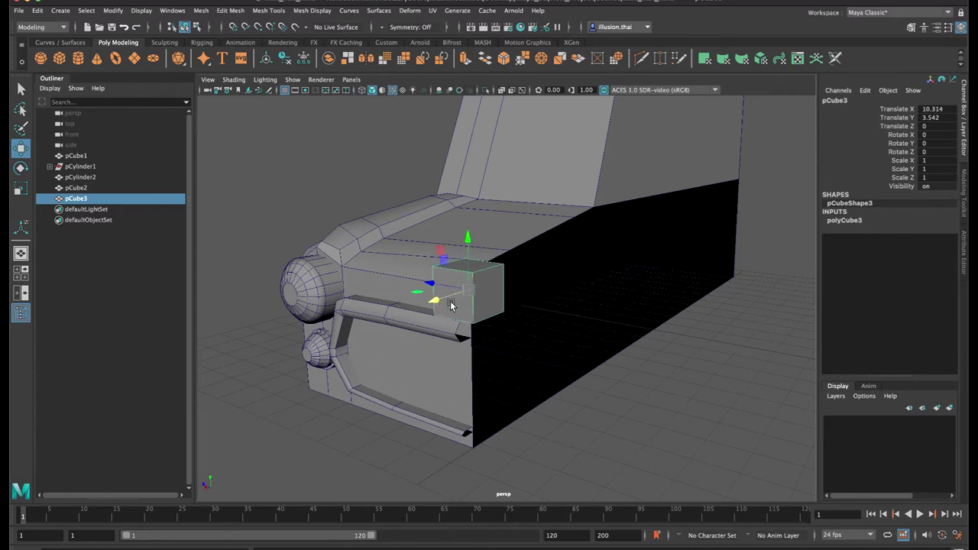
# Scale the new cube down to about 0.514 in X and 0.411 in Y and Z
pyautogui.keyDown('alt'); pyautogui.moveTo(452, 305); pyautogui.dragTo(532, 315, button='right'); pyautogui.keyUp('alt')
pyautogui.press('r')
pyautogui.moveTo(413, 293); pyautogui.dragTo(472, 280)
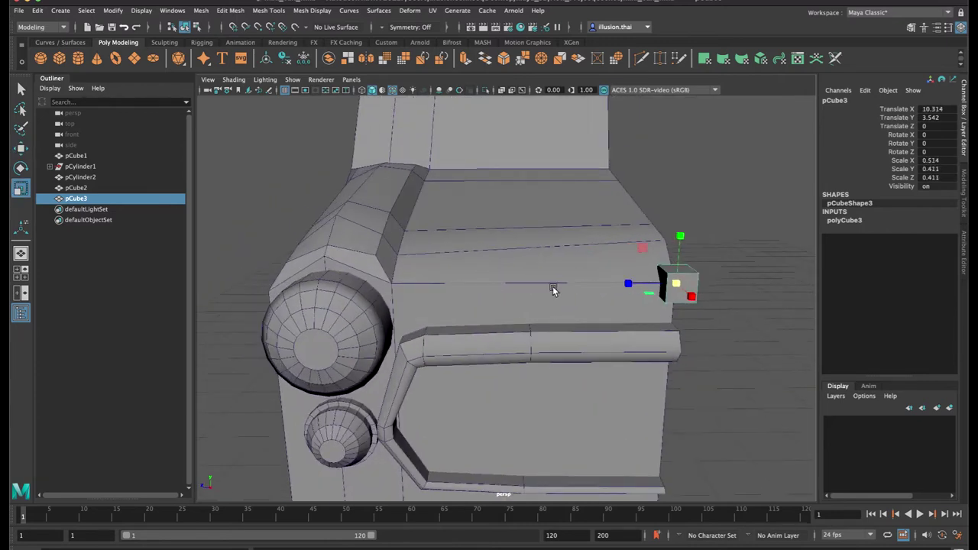
# Move the small cube sideways and snap its inner side to the car's centre line, at Translate Z 0.205
pyautogui.keyDown('alt'); pyautogui.moveTo(553, 289); pyautogui.dragTo(496, 265, button='middle'); pyautogui.keyUp('alt')
pyautogui.keyDown('alt'); pyautogui.moveTo(497, 265); pyautogui.dragTo(575, 267, button='right'); pyautogui.keyUp('alt')
pyautogui.keyDown('alt'); pyautogui.moveTo(576, 266); pyautogui.dragTo(566, 266); pyautogui.keyUp('alt')
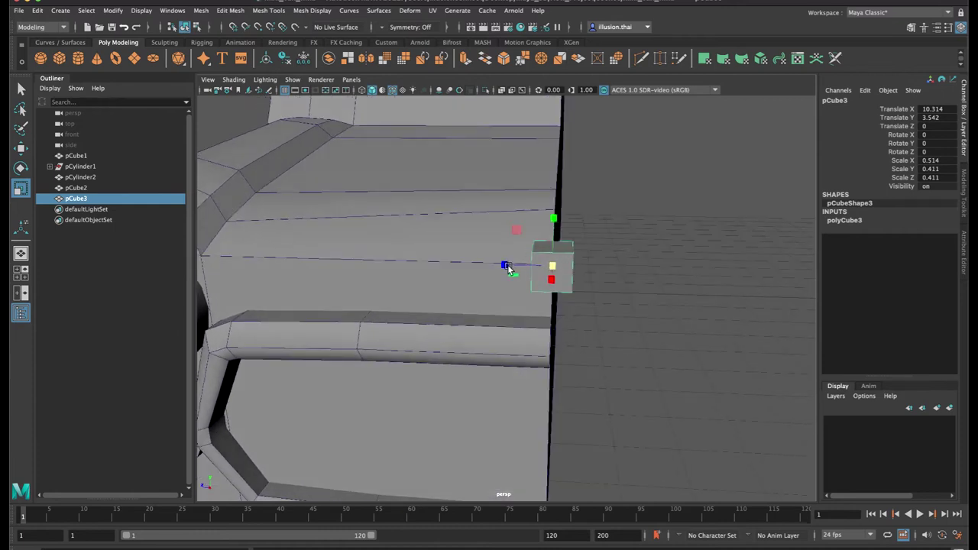
pyautogui.press('w')
pyautogui.moveTo(506, 266); pyautogui.dragTo(489, 265)
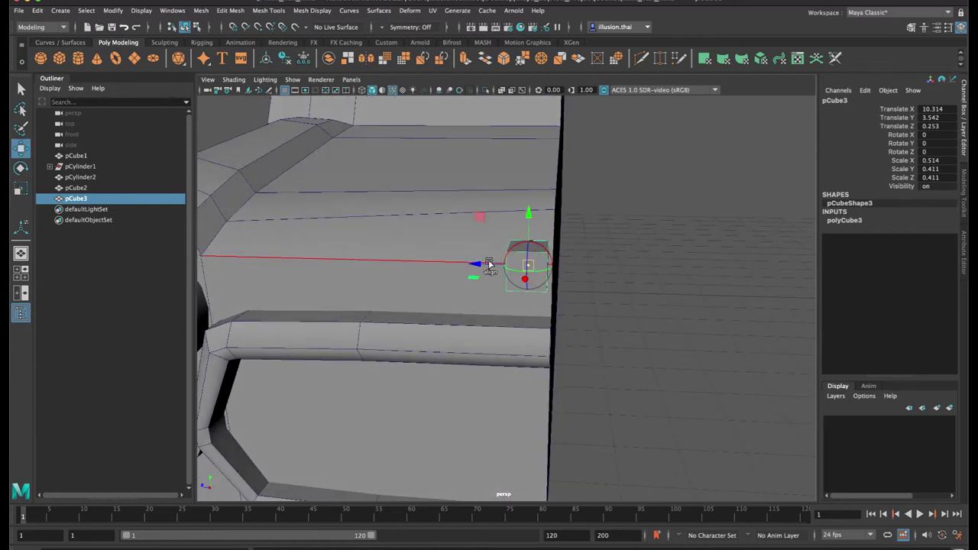
pyautogui.click(488, 265)
pyautogui.press('c')
pyautogui.middleClick(548, 293)
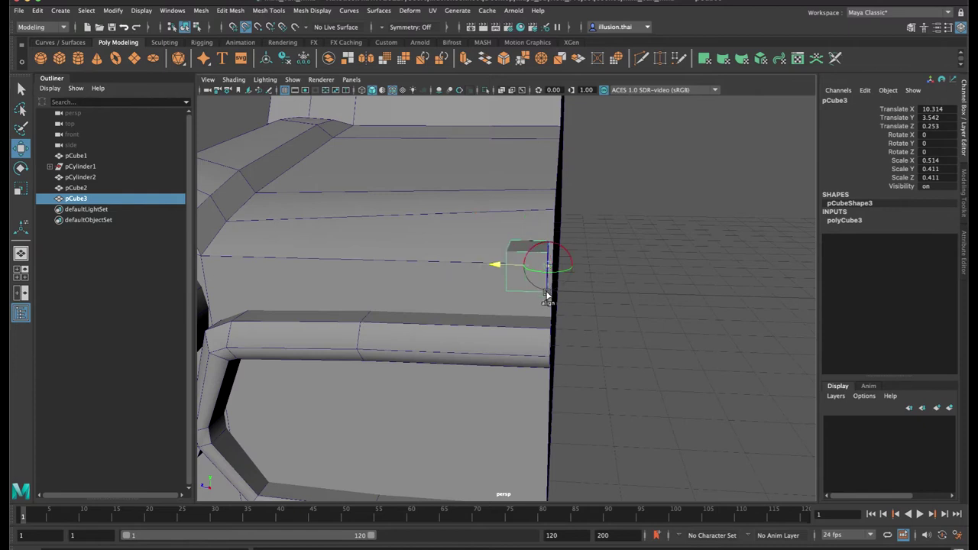
pyautogui.press('c')
pyautogui.middleClick(549, 327)
pyautogui.keyDown('alt'); pyautogui.moveTo(520, 294); pyautogui.dragTo(503, 293); pyautogui.keyUp('alt')
pyautogui.rightClick(409, 272)
pyautogui.moveTo(409, 277); pyautogui.dragTo(409, 297, button='right')
pyautogui.click(406, 288)
pyautogui.click(413, 263)
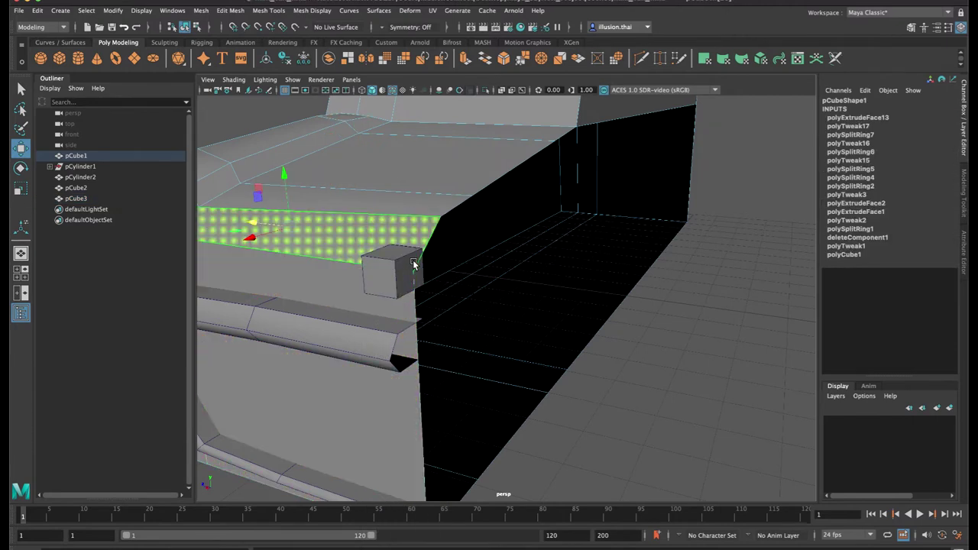
pyautogui.click(426, 281)
pyautogui.keyDown('alt'); pyautogui.moveTo(426, 280); pyautogui.dragTo(441, 263); pyautogui.keyUp('alt')
pyautogui.moveTo(522, 235); pyautogui.dragTo(542, 227, button='right')
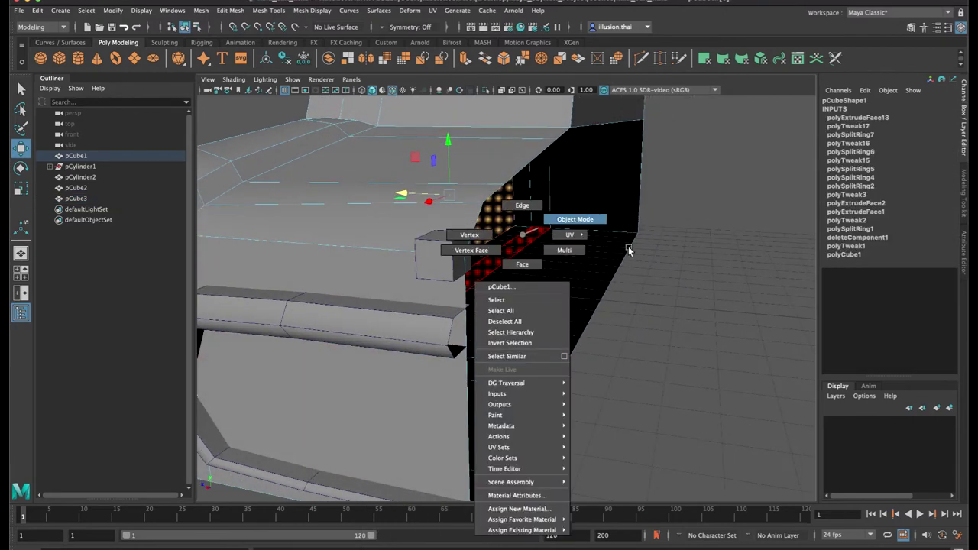
pyautogui.click(634, 251)
pyautogui.scroll(5, 480, 273)
# Delete the small cube's inner face on the car's centre line and return to object mode
pyautogui.click(406, 243)
pyautogui.moveTo(403, 252); pyautogui.dragTo(404, 275, button='right')
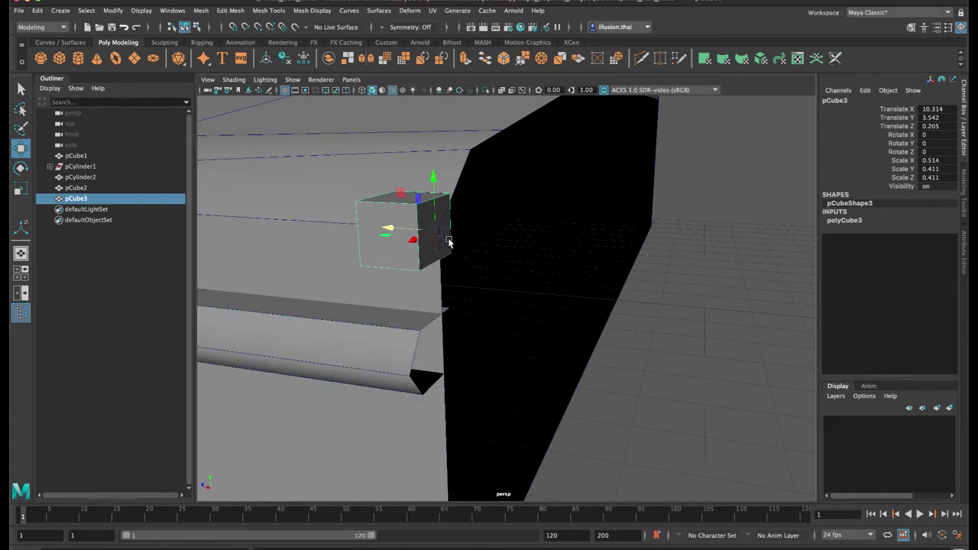
pyautogui.press('F8')
pyautogui.click(435, 241)
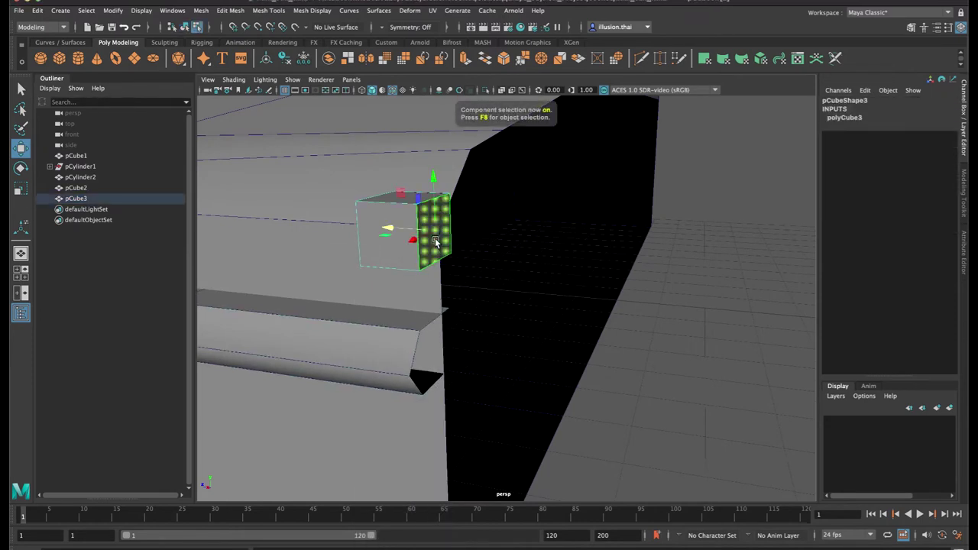
pyautogui.press('Delete')
pyautogui.moveTo(436, 221); pyautogui.dragTo(467, 208, button='right')
pyautogui.click(452, 236)
# Lower the small block to Translate Y 3.336 and reduce its depth to Scale X 0.323
pyautogui.click(405, 233)
pyautogui.keyDown('alt'); pyautogui.moveTo(405, 233); pyautogui.dragTo(690, 243); pyautogui.keyUp('alt')
pyautogui.keyDown('alt'); pyautogui.moveTo(633, 254); pyautogui.dragTo(629, 252); pyautogui.keyUp('alt')
pyautogui.press('r')
pyautogui.moveTo(713, 261); pyautogui.dragTo(642, 263)
# Raise the small block's lower outer edge so its underside slopes down towards the centre line
pyautogui.moveTo(611, 265); pyautogui.dragTo(619, 300, button='right')
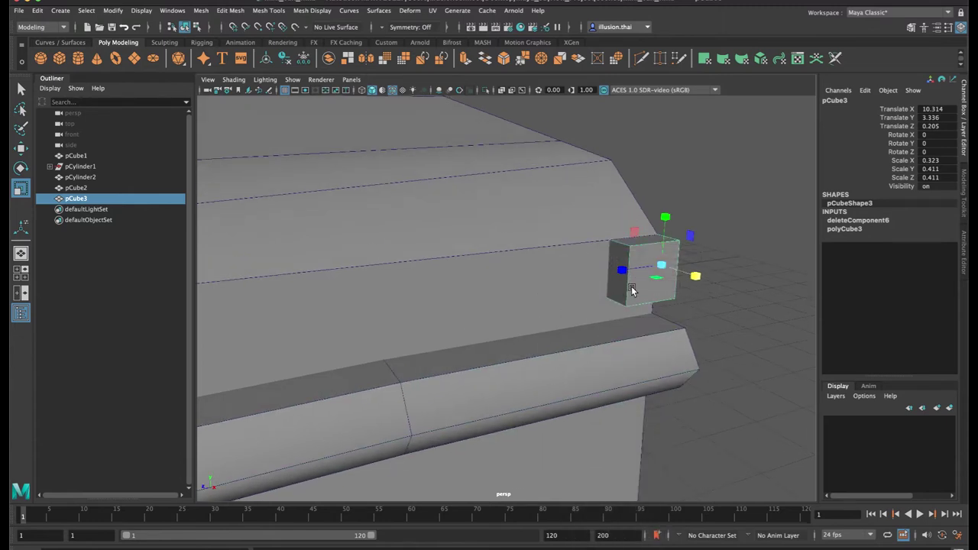
pyautogui.press('F8')
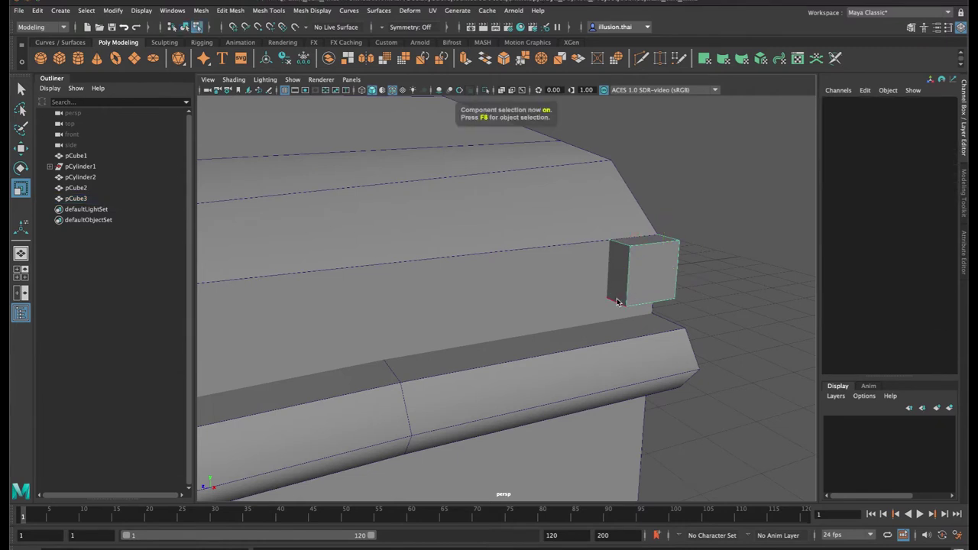
pyautogui.click(618, 302)
pyautogui.press('w')
pyautogui.moveTo(615, 254); pyautogui.dragTo(573, 251)
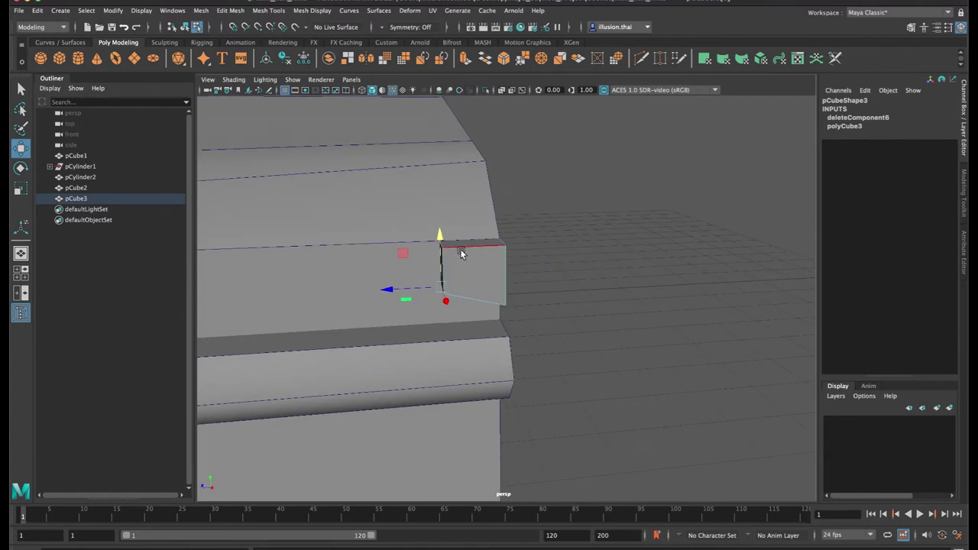
# Move the small block's outer side face towards the centre line to make the block narrower
pyautogui.press('q')
pyautogui.keyDown('alt'); pyautogui.moveTo(461, 254); pyautogui.dragTo(494, 265); pyautogui.keyUp('alt')
pyautogui.moveTo(651, 275); pyautogui.dragTo(655, 298, button='right')
pyautogui.click(600, 287)
pyautogui.press('w')
pyautogui.moveTo(584, 288)
pyautogui.mouseDown()
pyautogui.moveTo(549, 283)
pyautogui.moveTo(575, 284)
pyautogui.mouseUp()
pyautogui.keyDown('alt'); pyautogui.moveTo(575, 284); pyautogui.dragTo(559, 265); pyautogui.keyUp('alt')
# Extrude the small block's top face upward by about 0.097
pyautogui.click(562, 316)
pyautogui.hotkey('ctrl', 'e')
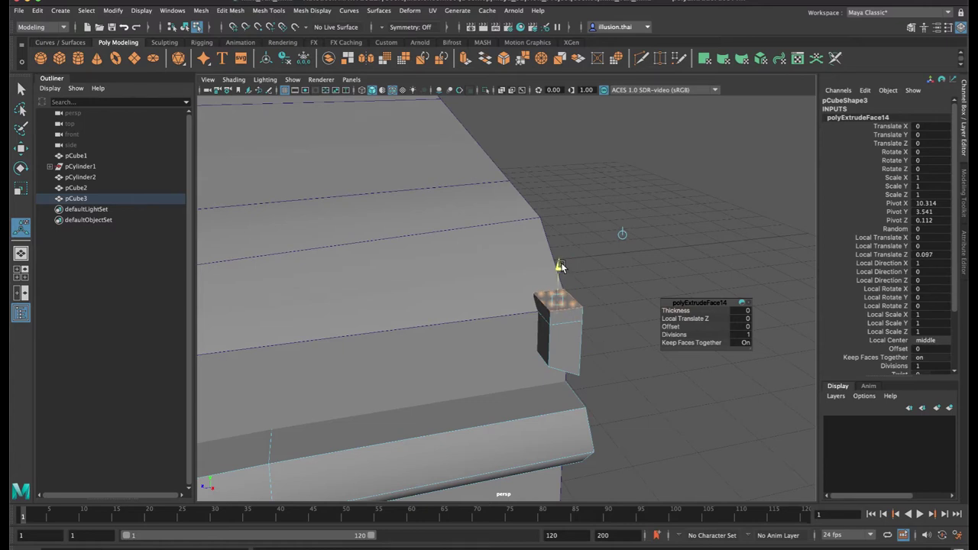
pyautogui.moveTo(561, 264); pyautogui.dragTo(561, 264)
# Lower the outer edge of the small block's extruded top
pyautogui.press('q')
pyautogui.moveTo(546, 296); pyautogui.dragTo(547, 245, button='right')
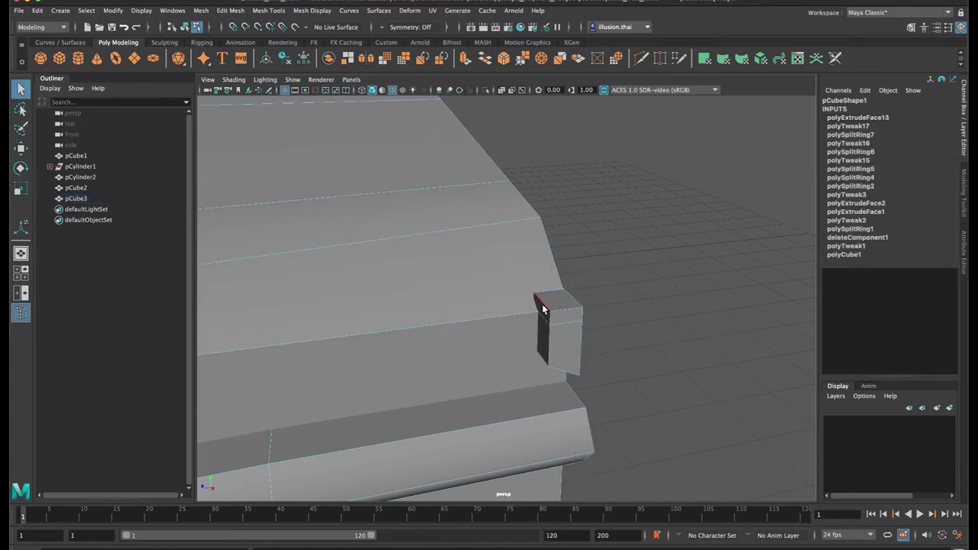
pyautogui.click(543, 309)
pyautogui.press('w')
pyautogui.moveTo(545, 258); pyautogui.dragTo(696, 298)
# Tilt the small block to Rotate Z 9.016, move it back to Translate X 10.145 against the bonnet, and deselect it
pyautogui.moveTo(715, 271); pyautogui.dragTo(752, 257, button='right')
pyautogui.click(686, 295)
pyautogui.keyDown('alt'); pyautogui.moveTo(708, 296); pyautogui.dragTo(761, 325); pyautogui.keyUp('alt')
pyautogui.press('e')
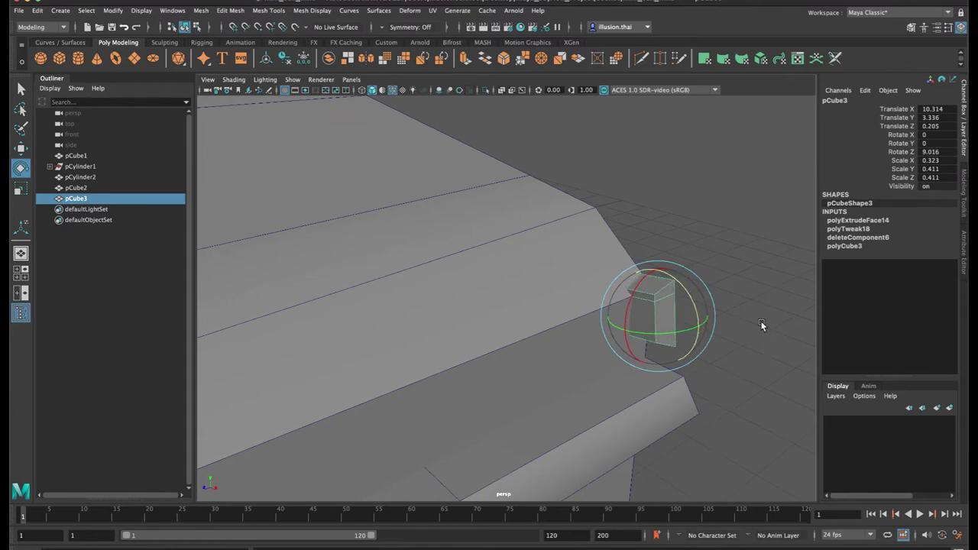
pyautogui.press('w')
pyautogui.moveTo(699, 333); pyautogui.dragTo(659, 329)
pyautogui.keyDown('alt'); pyautogui.moveTo(543, 272); pyautogui.dragTo(585, 311, button='middle'); pyautogui.keyUp('alt')
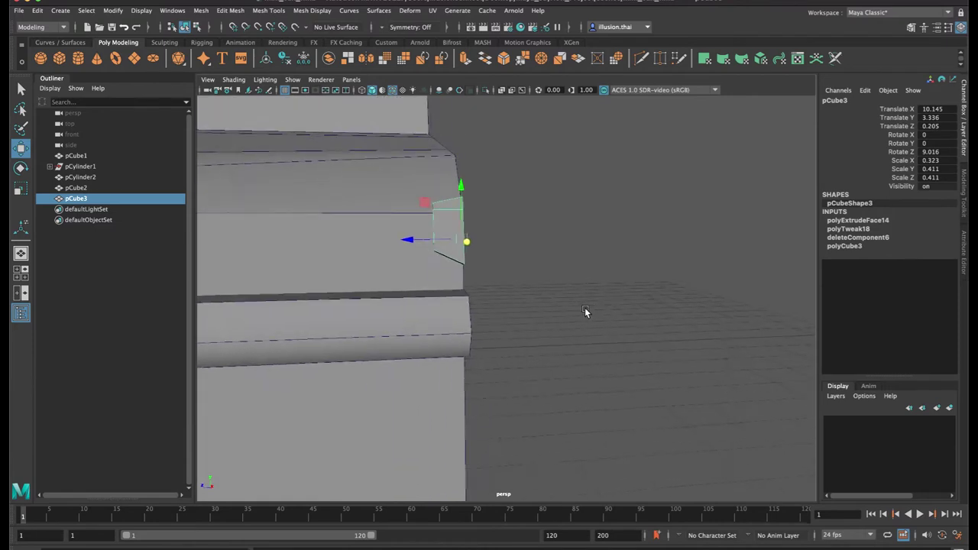
pyautogui.keyDown('alt'); pyautogui.moveTo(585, 311); pyautogui.dragTo(547, 310); pyautogui.keyUp('alt')
pyautogui.click(622, 343)
# Delete the small badge block's face lying on the car's centre line, on its extruded top
pyautogui.scroll(-3, 622, 343)
pyautogui.click(365, 246)
pyautogui.moveTo(365, 246); pyautogui.dragTo(542, 269, button='right')
pyautogui.keyDown('alt'); pyautogui.moveTo(541, 269); pyautogui.dragTo(563, 293, button='middle'); pyautogui.keyUp('alt')
pyautogui.keyDown('alt'); pyautogui.moveTo(563, 293); pyautogui.dragTo(441, 283); pyautogui.keyUp('alt')
pyautogui.keyDown('alt'); pyautogui.moveTo(441, 283); pyautogui.dragTo(464, 284, button='middle'); pyautogui.keyUp('alt')
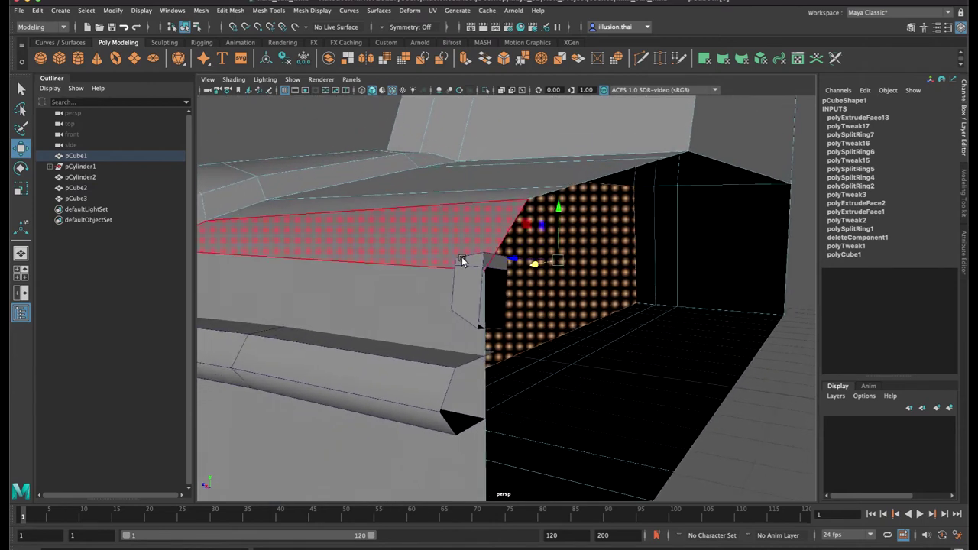
pyautogui.click(462, 260)
pyautogui.click(481, 276)
pyautogui.moveTo(572, 223); pyautogui.dragTo(610, 210, button='right')
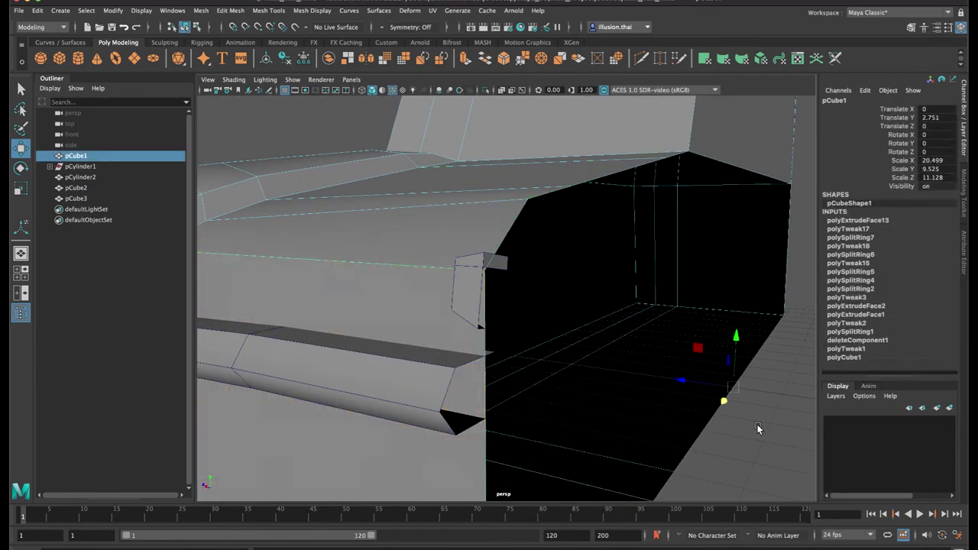
pyautogui.click(757, 428)
pyautogui.click(469, 265)
pyautogui.press('F8')
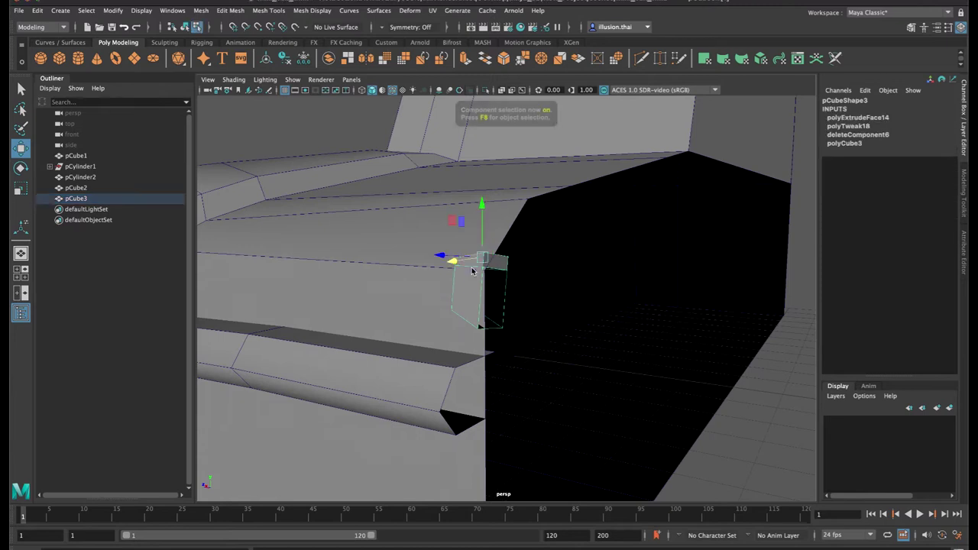
pyautogui.click(498, 264)
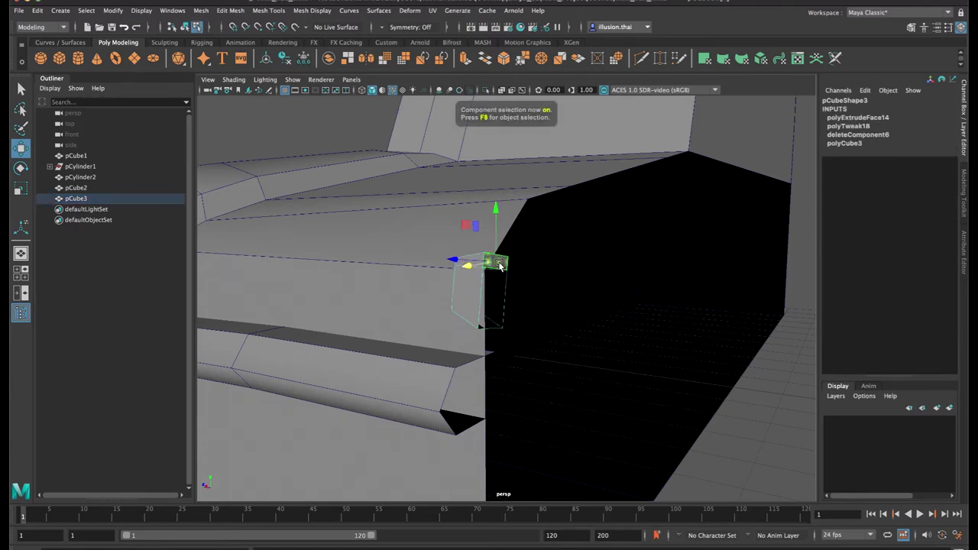
pyautogui.press('Delete')
# Adjust the front wing's crest vertices beside the windscreen base, lowering the rear one slightly
pyautogui.keyDown('alt'); pyautogui.moveTo(502, 280); pyautogui.dragTo(571, 333); pyautogui.keyUp('alt')
pyautogui.moveTo(750, 291); pyautogui.dragTo(514, 245, button='right')
pyautogui.moveTo(515, 244)
pyautogui.keyDown('alt'); pyautogui.mouseDown()
pyautogui.moveTo(517, 254)
pyautogui.moveTo(509, 250)
pyautogui.mouseUp(); pyautogui.keyUp('alt')
pyautogui.keyDown('alt'); pyautogui.moveTo(431, 238); pyautogui.dragTo(509, 259); pyautogui.keyUp('alt')
pyautogui.moveTo(487, 247); pyautogui.dragTo(476, 251, button='right')
pyautogui.click(490, 249)
pyautogui.click(499, 262)
pyautogui.moveTo(507, 258)
pyautogui.keyDown('alt'); pyautogui.mouseDown()
pyautogui.moveTo(513, 266)
pyautogui.moveTo(512, 254)
pyautogui.mouseUp(); pyautogui.keyUp('alt')
pyautogui.click(495, 252)
pyautogui.moveTo(489, 196); pyautogui.dragTo(452, 243)
pyautogui.click(440, 227)
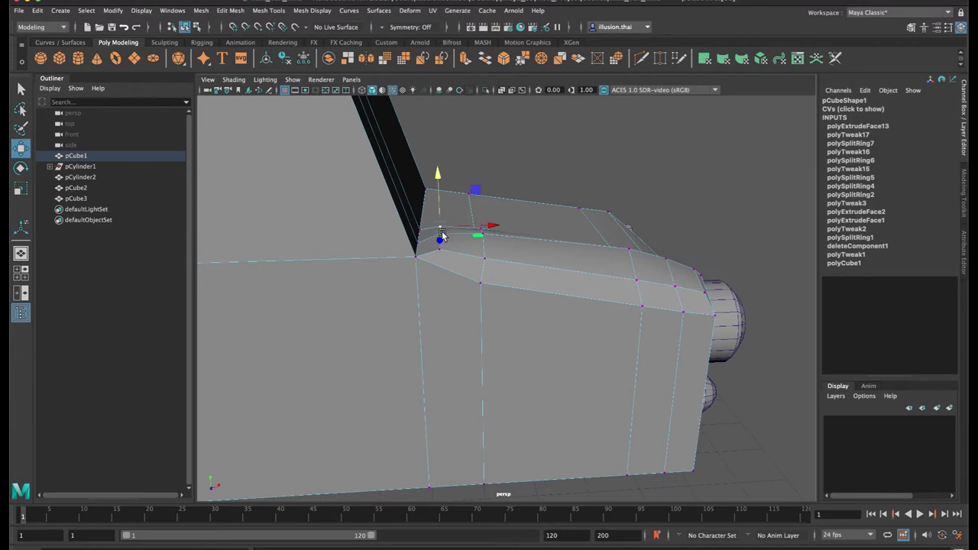
pyautogui.press('q')
pyautogui.press('w')
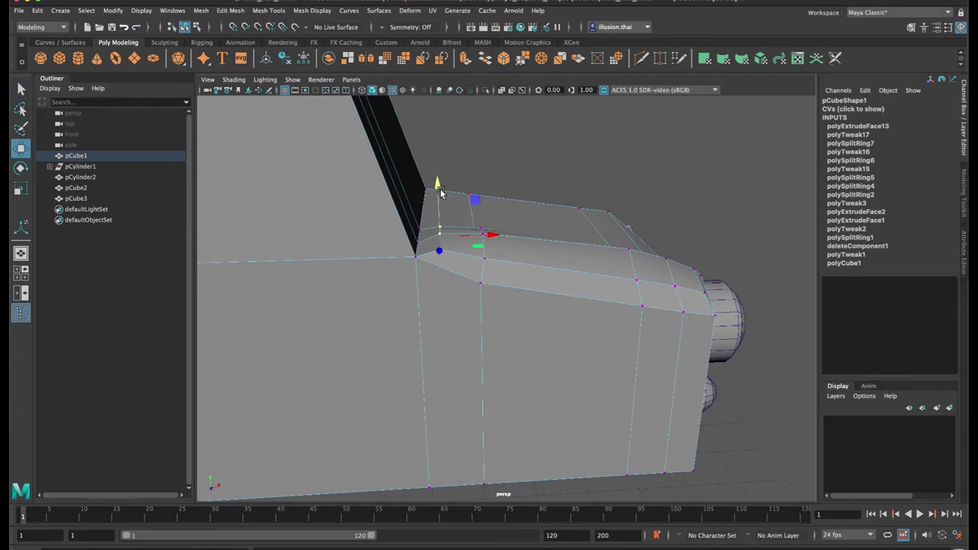
pyautogui.keyDown('alt'); pyautogui.moveTo(440, 192); pyautogui.dragTo(514, 254); pyautogui.keyUp('alt')
# Raise the pair of vertices on either side of the front wing's crest, midway along the bonnet, slightly
pyautogui.click(525, 317)
pyautogui.keyDown('alt'); pyautogui.moveTo(518, 317); pyautogui.dragTo(507, 317); pyautogui.keyUp('alt')
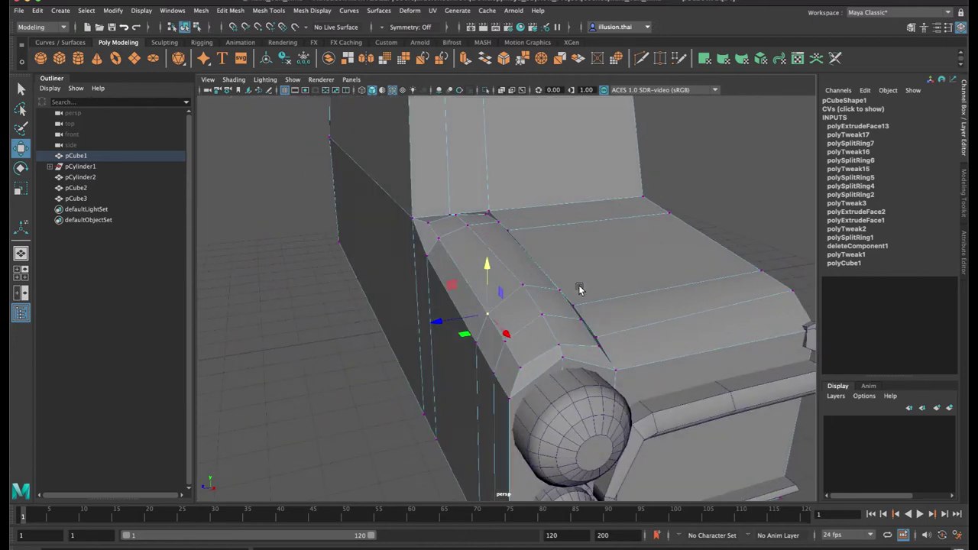
pyautogui.keyDown('shift'); pyautogui.click(561, 289); pyautogui.keyUp('shift')
pyautogui.keyDown('alt'); pyautogui.moveTo(561, 290); pyautogui.dragTo(525, 290); pyautogui.keyUp('alt')
pyautogui.moveTo(505, 237); pyautogui.dragTo(504, 235)
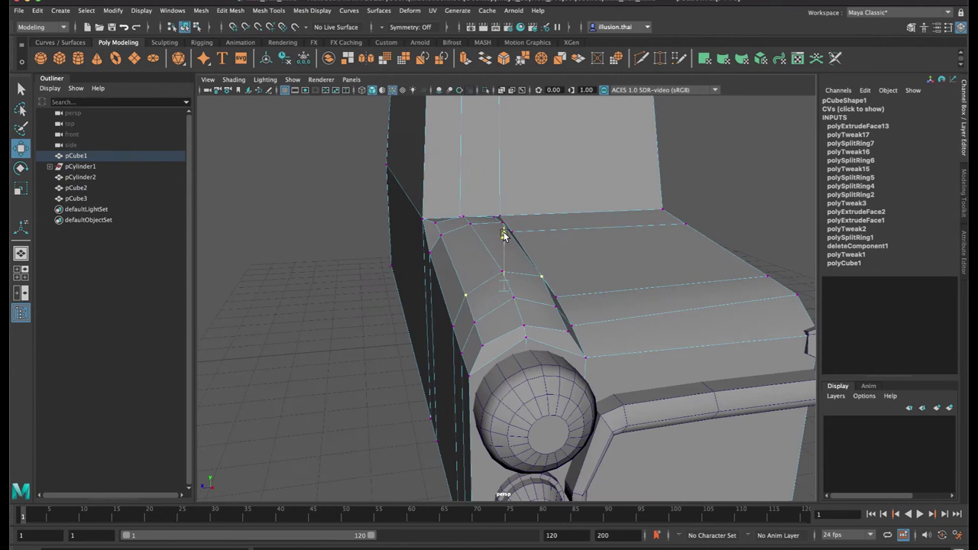
# Adjust the height of the next vertex pair forward along the front wing, closer to the headlamp, and return to object selection
pyautogui.click(554, 307)
pyautogui.keyDown('shift'); pyautogui.click(478, 320); pyautogui.keyUp('shift')
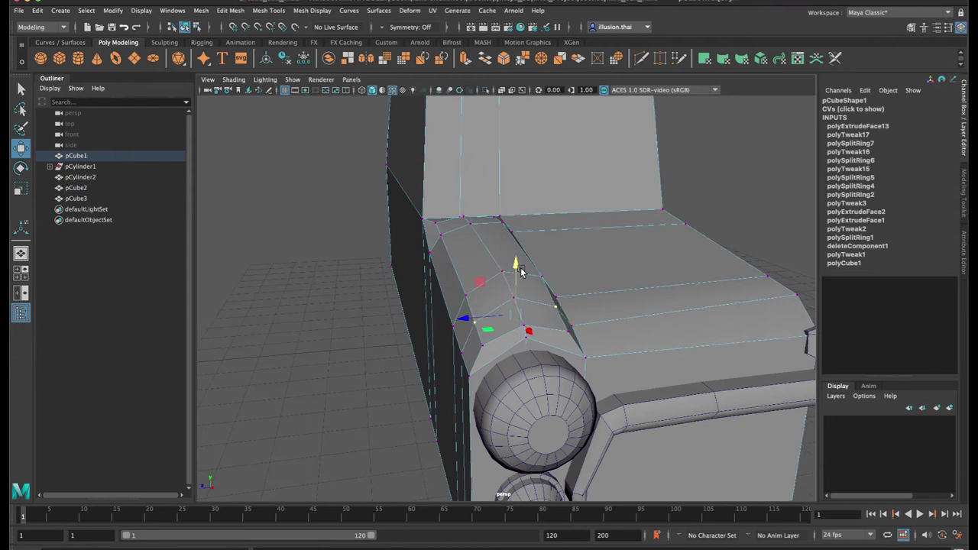
pyautogui.keyDown('alt'); pyautogui.moveTo(517, 265); pyautogui.dragTo(480, 217); pyautogui.keyUp('alt')
pyautogui.click(456, 273)
pyautogui.keyDown('alt'); pyautogui.moveTo(487, 278); pyautogui.dragTo(542, 283); pyautogui.keyUp('alt')
pyautogui.press('q')
pyautogui.moveTo(614, 270); pyautogui.dragTo(686, 233, button='right')
pyautogui.click(685, 233)
pyautogui.keyDown('alt'); pyautogui.moveTo(682, 241); pyautogui.dragTo(646, 255); pyautogui.keyUp('alt')
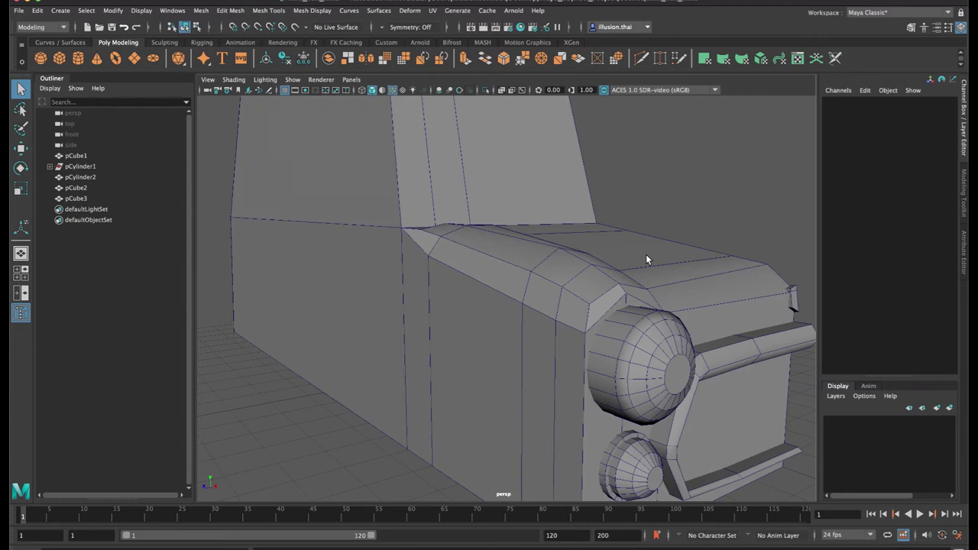
# Adjust the height of the front wing's crest vertex directly above the headlamp
pyautogui.keyDown('alt'); pyautogui.moveTo(660, 285); pyautogui.dragTo(622, 288); pyautogui.keyUp('alt')
pyautogui.keyDown('alt'); pyautogui.moveTo(648, 291); pyautogui.dragTo(642, 303, button='right'); pyautogui.keyUp('alt')
pyautogui.keyDown('alt'); pyautogui.moveTo(641, 303); pyautogui.dragTo(601, 228, button='middle'); pyautogui.keyUp('alt')
pyautogui.keyDown('alt'); pyautogui.moveTo(601, 228); pyautogui.dragTo(582, 252, button='right'); pyautogui.keyUp('alt')
pyautogui.keyDown('alt'); pyautogui.moveTo(564, 246); pyautogui.dragTo(649, 254); pyautogui.keyUp('alt')
pyautogui.keyDown('alt'); pyautogui.moveTo(601, 314); pyautogui.dragTo(581, 244, button='middle'); pyautogui.keyUp('alt')
pyautogui.keyDown('alt'); pyautogui.moveTo(556, 241); pyautogui.dragTo(542, 258); pyautogui.keyUp('alt')
pyautogui.rightClick(560, 243)
pyautogui.click(562, 240)
pyautogui.moveTo(542, 257); pyautogui.dragTo(537, 242, button='right')
pyautogui.click(554, 261)
pyautogui.keyDown('alt'); pyautogui.moveTo(554, 291); pyautogui.dragTo(572, 301); pyautogui.keyUp('alt')
pyautogui.press('w')
pyautogui.moveTo(606, 342); pyautogui.dragTo(636, 331)
pyautogui.click(596, 227)
pyautogui.moveTo(583, 217); pyautogui.dragTo(551, 199, button='right')
pyautogui.click(602, 206)
pyautogui.moveTo(604, 157); pyautogui.dragTo(603, 158)
# Raise the three foremost vertices along the front wing's outer top edge and return to object selection
pyautogui.click(565, 244)
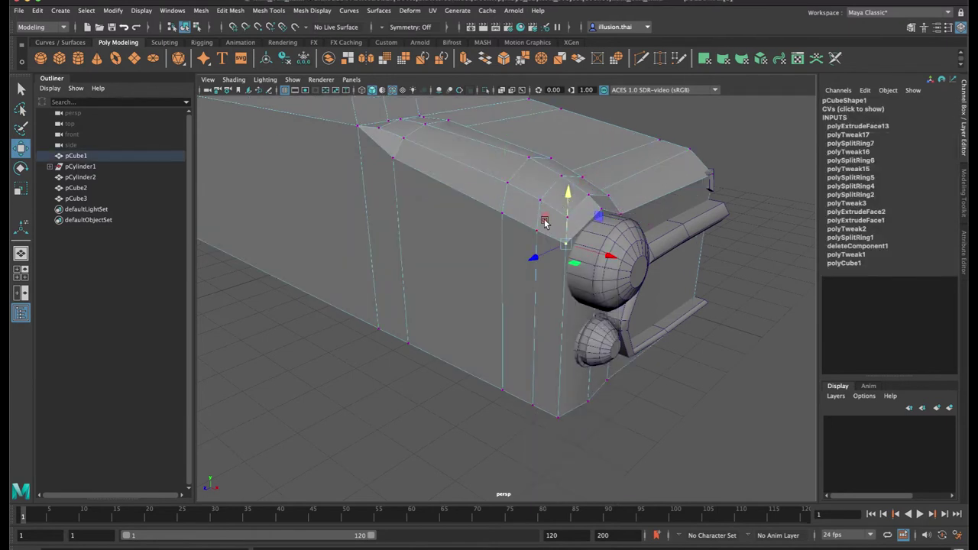
pyautogui.keyDown('shift'); pyautogui.click(537, 230); pyautogui.keyUp('shift')
pyautogui.keyDown('shift'); pyautogui.click(502, 215); pyautogui.keyUp('shift')
pyautogui.moveTo(531, 175); pyautogui.dragTo(510, 160)
pyautogui.moveTo(581, 148); pyautogui.dragTo(609, 140, button='right')
pyautogui.moveTo(582, 137); pyautogui.dragTo(725, 129, button='right')
pyautogui.click(725, 130)
# Adjust the heights of the wing's inner-edge vertices at the windscreen base and midway along the bonnet
pyautogui.scroll(-3, 626, 174)
pyautogui.keyDown('alt'); pyautogui.moveTo(627, 174); pyautogui.dragTo(594, 175); pyautogui.keyUp('alt')
pyautogui.moveTo(482, 163); pyautogui.dragTo(455, 161, button='right')
pyautogui.click(491, 170)
pyautogui.keyDown('alt'); pyautogui.moveTo(491, 169); pyautogui.dragTo(526, 218, button='middle'); pyautogui.keyUp('alt')
pyautogui.keyDown('alt'); pyautogui.moveTo(527, 218); pyautogui.dragTo(513, 221); pyautogui.keyUp('alt')
pyautogui.moveTo(513, 220); pyautogui.dragTo(495, 216, button='right')
pyautogui.click(537, 209)
pyautogui.keyDown('alt'); pyautogui.moveTo(538, 214); pyautogui.dragTo(559, 213); pyautogui.keyUp('alt')
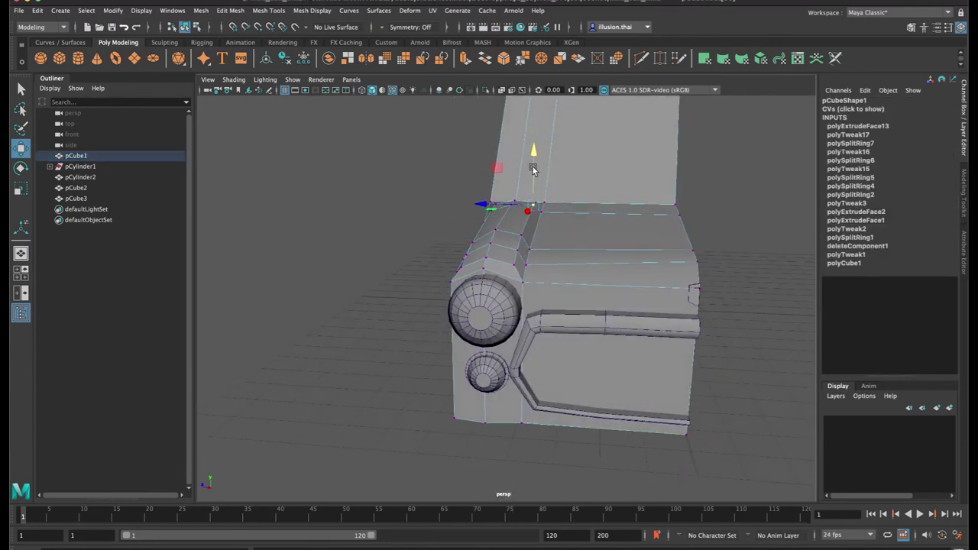
pyautogui.click(522, 236)
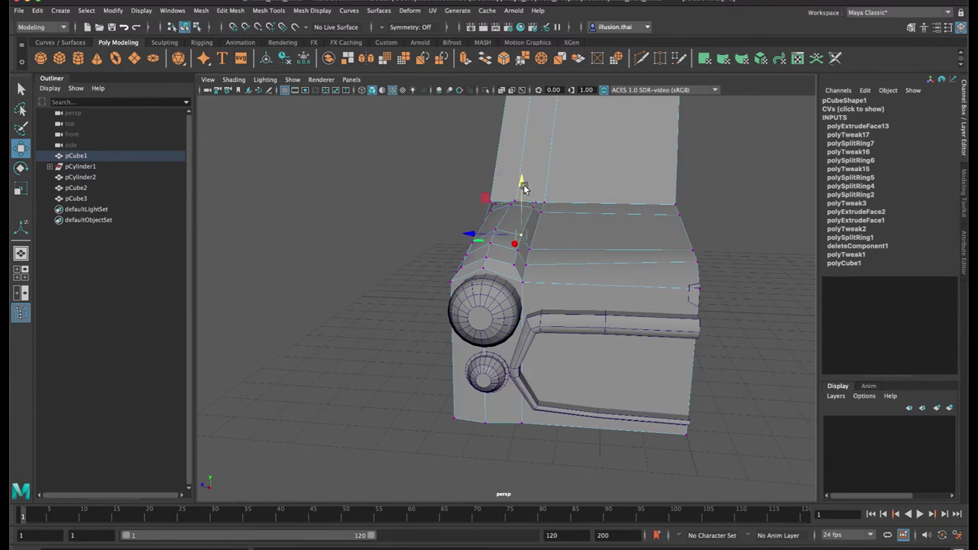
pyautogui.keyDown('alt'); pyautogui.moveTo(532, 235); pyautogui.dragTo(600, 234); pyautogui.keyUp('alt')
pyautogui.moveTo(608, 223); pyautogui.dragTo(682, 210, button='right')
pyautogui.click(722, 211)
pyautogui.scroll(-3, 610, 240)
pyautogui.moveTo(609, 242)
pyautogui.keyDown('alt'); pyautogui.mouseDown()
pyautogui.moveTo(666, 240)
pyautogui.moveTo(629, 243)
pyautogui.moveTo(605, 221)
pyautogui.moveTo(613, 229)
pyautogui.moveTo(576, 238)
pyautogui.moveTo(591, 240)
pyautogui.mouseUp(); pyautogui.keyUp('alt')
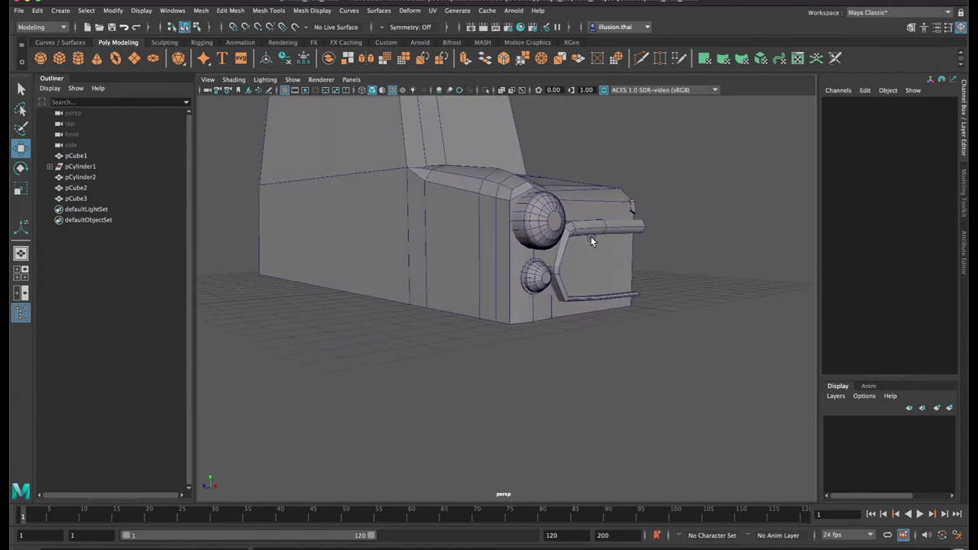
# Create a cube and place it in front of the car at Translate X 11.162, Y -0.052
pyautogui.keyDown('alt'); pyautogui.moveTo(590, 237); pyautogui.dragTo(633, 242, button='right'); pyautogui.keyUp('alt')
pyautogui.keyDown('alt'); pyautogui.moveTo(633, 242); pyautogui.dragTo(648, 242); pyautogui.keyUp('alt')
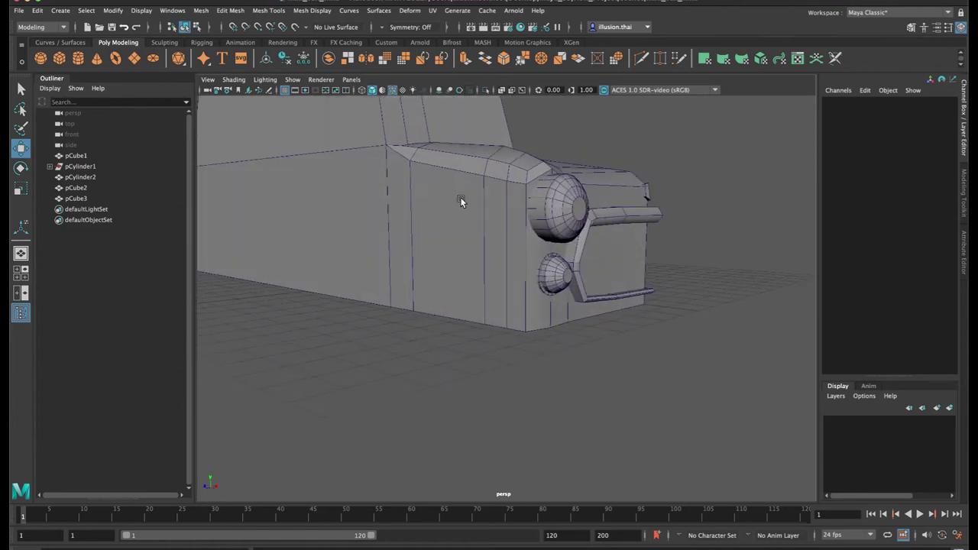
pyautogui.click(60, 60)
pyautogui.keyDown('alt'); pyautogui.moveTo(481, 252); pyautogui.dragTo(436, 256, button='right'); pyautogui.keyUp('alt')
pyautogui.keyDown('alt'); pyautogui.moveTo(435, 256); pyautogui.dragTo(618, 334); pyautogui.keyUp('alt')
pyautogui.moveTo(639, 280); pyautogui.dragTo(640, 254)
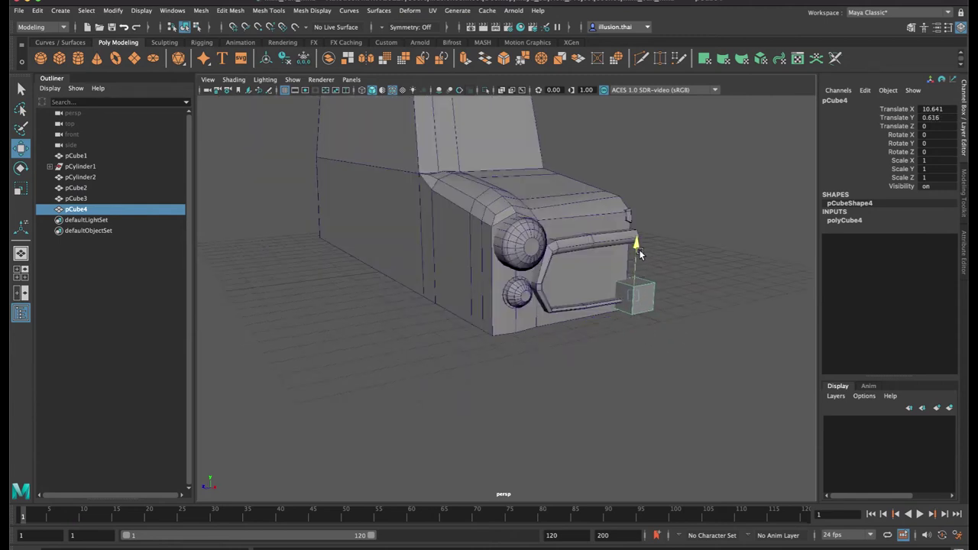
pyautogui.moveTo(675, 316); pyautogui.dragTo(686, 315)
pyautogui.moveTo(647, 249); pyautogui.dragTo(648, 267)
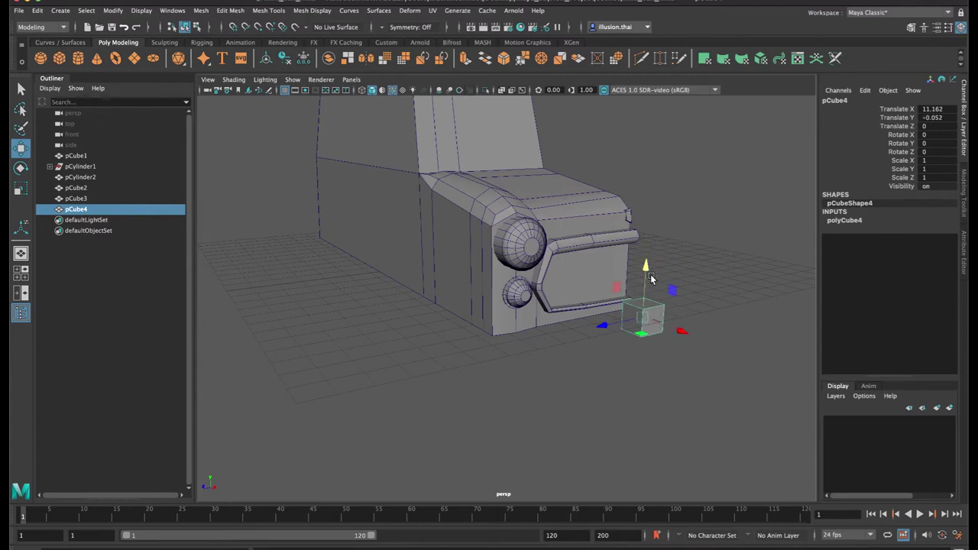
# Scale the cube uniformly to 0.74 and move it to Translate X 10.722, Y -0.11 under the car's front
pyautogui.press('r')
pyautogui.moveTo(645, 319); pyautogui.dragTo(661, 326)
pyautogui.press('w')
pyautogui.moveTo(631, 270); pyautogui.dragTo(633, 272)
pyautogui.moveTo(667, 328); pyautogui.dragTo(530, 319)
# Snap the new cube's inner side face to the car's centre line and delete that face
pyautogui.moveTo(510, 334); pyautogui.dragTo(517, 308, button='right')
pyautogui.keyDown('alt'); pyautogui.moveTo(520, 328); pyautogui.dragTo(587, 376); pyautogui.keyUp('alt')
pyautogui.click(520, 350)
pyautogui.click(589, 354)
pyautogui.press('c')
pyautogui.moveTo(621, 306); pyautogui.dragTo(622, 318, button='middle')
pyautogui.scroll(-2, 638, 321)
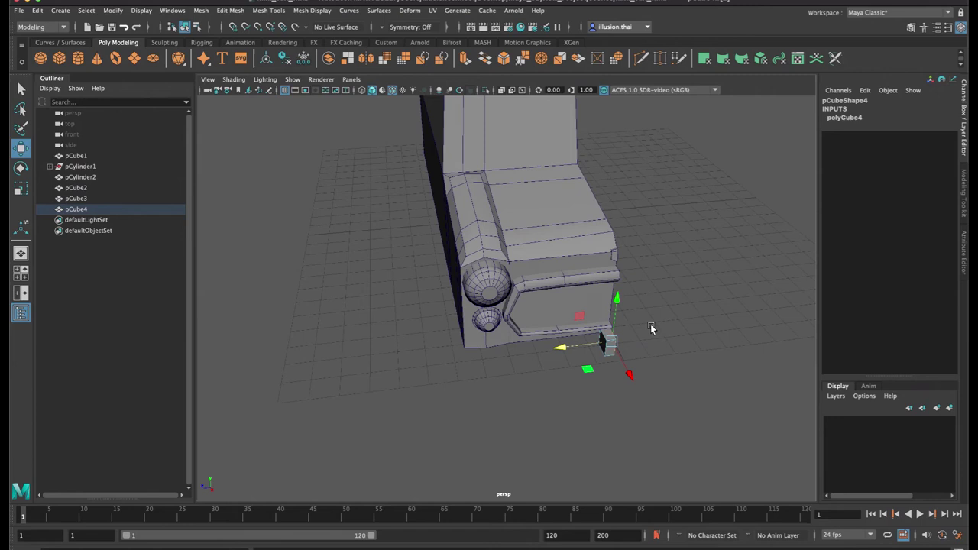
pyautogui.click(650, 324)
# Stretch the cube's outer side face across the car's front to form a bumper, and extrude it a further 0.675 outward
pyautogui.click(603, 342)
pyautogui.keyDown('alt'); pyautogui.moveTo(602, 342); pyautogui.dragTo(542, 369); pyautogui.keyUp('alt')
pyautogui.hotkey('ctrl', 'e')
pyautogui.press('q')
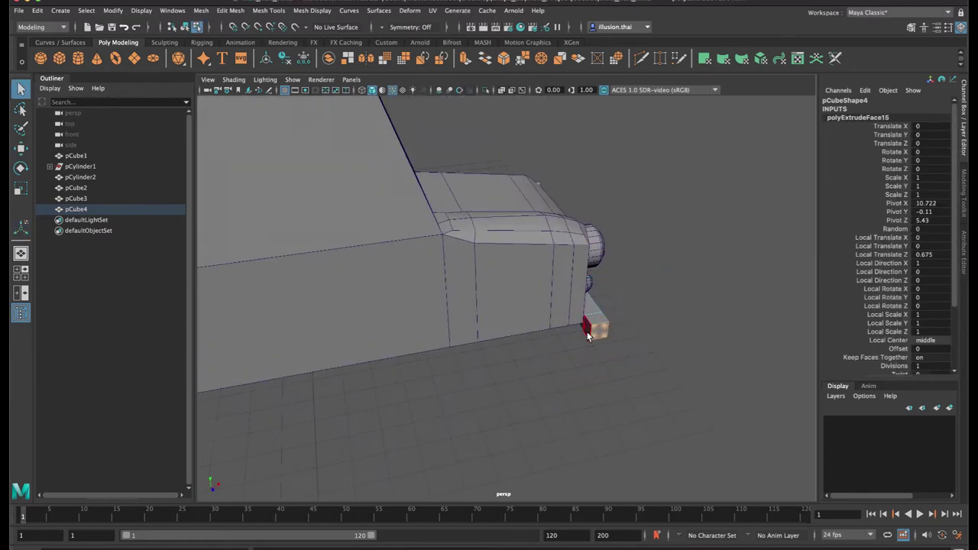
# Extrude the rear face of the bumper's corner section backward along the car's side
pyautogui.click(586, 334)
pyautogui.hotkey('ctrl', 'e')
pyautogui.hotkey('ctrl', 'e')
pyautogui.moveTo(617, 327)
pyautogui.mouseDown()
pyautogui.moveTo(590, 329)
pyautogui.moveTo(619, 335)
pyautogui.mouseUp()
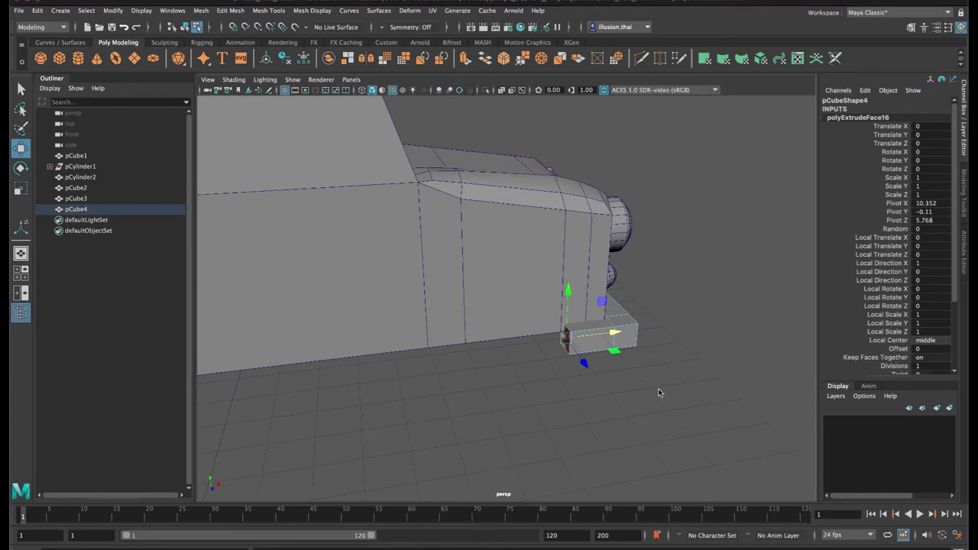
pyautogui.click(632, 375)
# Move the outer vertices of the bumper's side section slightly outward from the body
pyautogui.keyDown('alt'); pyautogui.moveTo(583, 348); pyautogui.dragTo(617, 329); pyautogui.keyUp('alt')
pyautogui.moveTo(617, 329); pyautogui.dragTo(578, 273, button='right')
pyautogui.keyDown('alt'); pyautogui.moveTo(653, 316); pyautogui.dragTo(561, 324); pyautogui.keyUp('alt')
pyautogui.moveTo(416, 288); pyautogui.dragTo(488, 426)
pyautogui.moveTo(399, 368); pyautogui.dragTo(391, 369)
pyautogui.moveTo(501, 366); pyautogui.dragTo(553, 253, button='right')
pyautogui.click(598, 381)
# Extrude the rear end face of the bumper's side section backward and scale it down to taper the end
pyautogui.keyDown('alt'); pyautogui.moveTo(595, 369); pyautogui.dragTo(661, 362); pyautogui.keyUp('alt')
pyautogui.scroll(3, 632, 354)
pyautogui.click(592, 350)
pyautogui.moveTo(595, 353); pyautogui.dragTo(594, 298, button='right')
pyautogui.click(591, 356)
pyautogui.hotkey('ctrl', 'e')
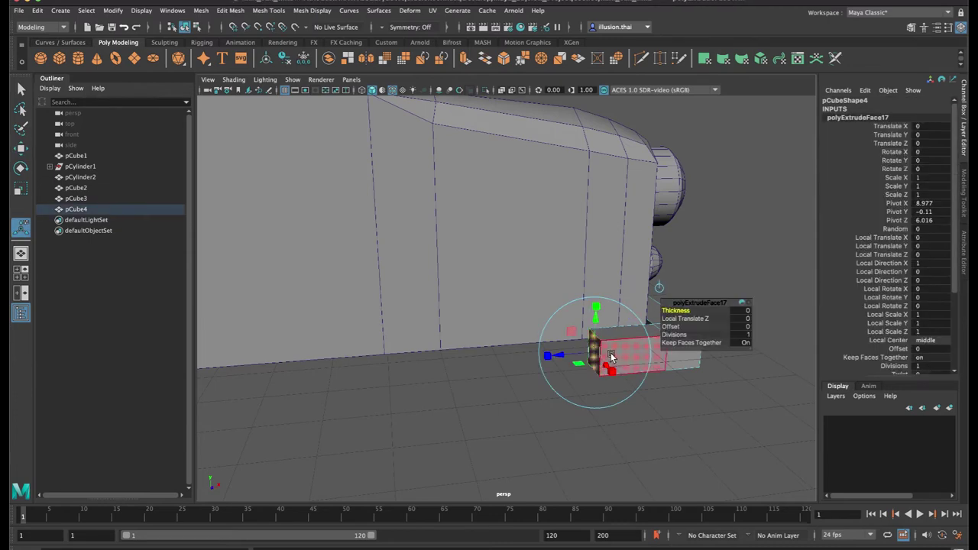
pyautogui.moveTo(561, 356)
pyautogui.mouseDown()
pyautogui.moveTo(547, 359)
pyautogui.moveTo(574, 357)
pyautogui.mouseUp()
pyautogui.press('r')
pyautogui.press('q')
pyautogui.moveTo(669, 343); pyautogui.dragTo(724, 256, button='right')
pyautogui.click(733, 262)
# Insert a lengthwise edge loop around the middle of the bumper's front and side
pyautogui.keyDown('alt'); pyautogui.moveTo(733, 265); pyautogui.dragTo(670, 295); pyautogui.keyUp('alt')
pyautogui.click(622, 370)
pyautogui.keyDown('alt'); pyautogui.moveTo(621, 370); pyautogui.dragTo(553, 321); pyautogui.keyUp('alt')
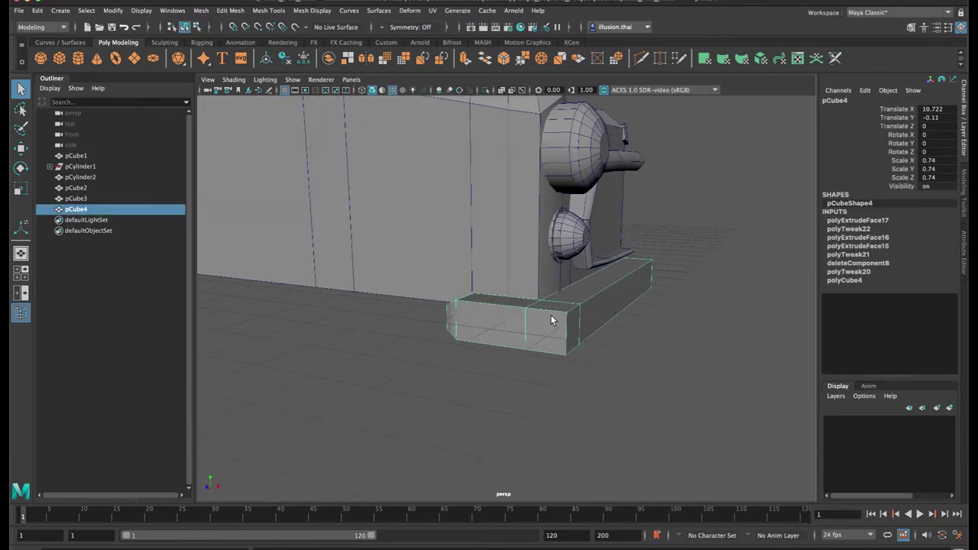
pyautogui.click(269, 10)
pyautogui.click(289, 91)
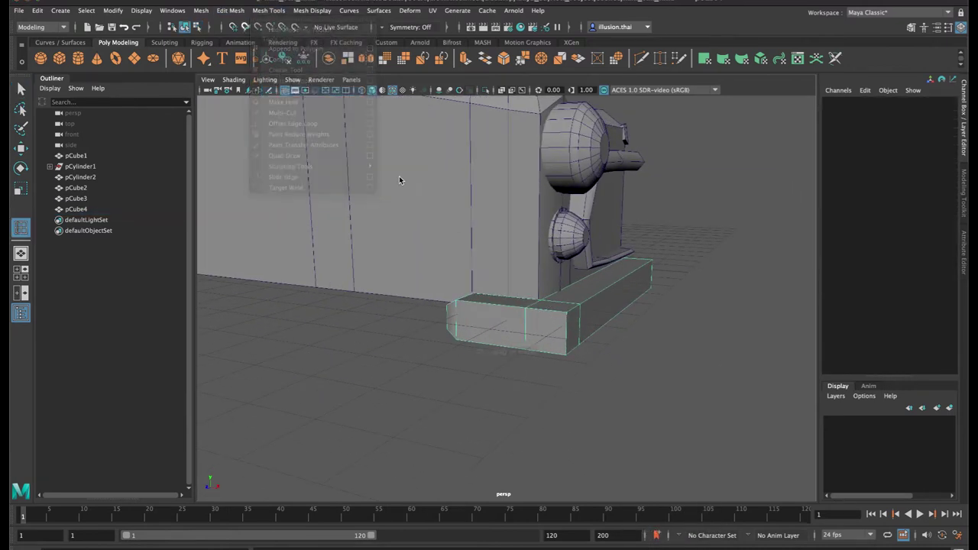
pyautogui.click(525, 330)
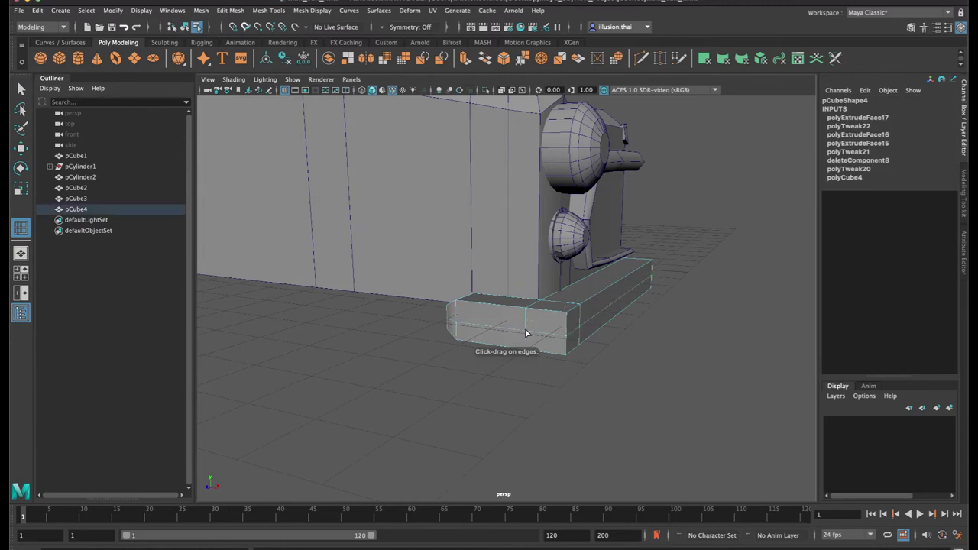
pyautogui.press('q')
# Pull the bumper's middle edges outward along the front and side to give it a bulging profile
pyautogui.moveTo(574, 270); pyautogui.dragTo(574, 248, button='right')
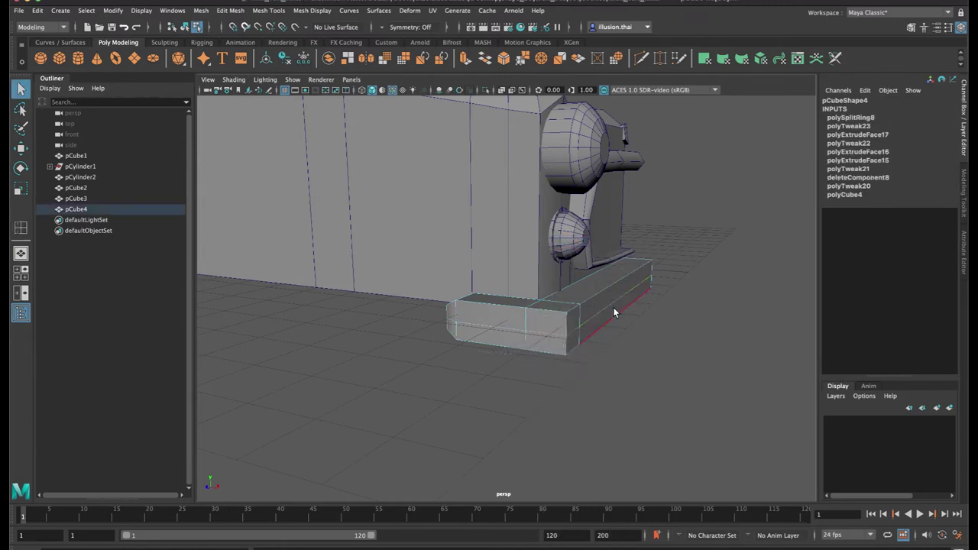
pyautogui.press('w')
pyautogui.moveTo(668, 303); pyautogui.dragTo(678, 305)
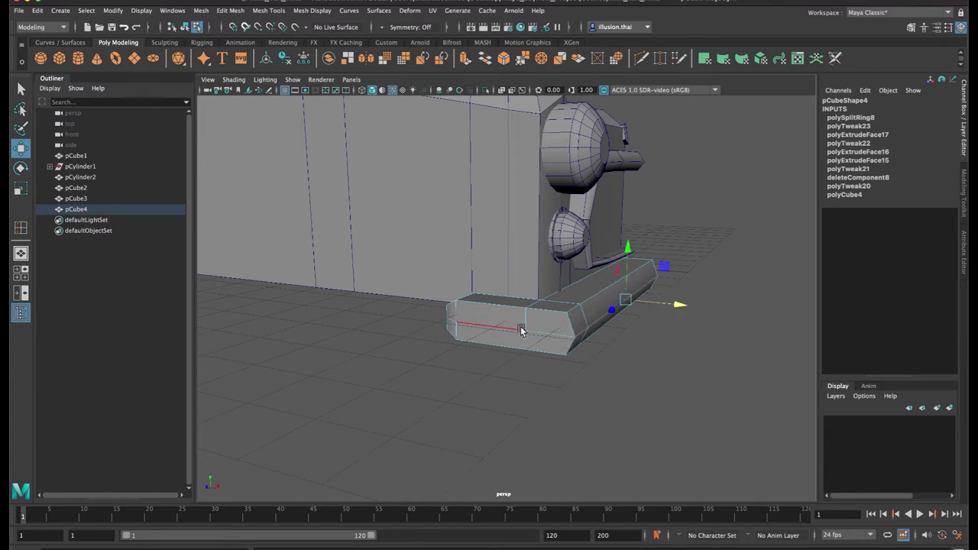
pyautogui.click(539, 332)
pyautogui.keyDown('shift'); pyautogui.click(505, 331); pyautogui.keyUp('shift')
pyautogui.moveTo(491, 343); pyautogui.dragTo(487, 347)
pyautogui.moveTo(567, 319)
pyautogui.keyDown('alt'); pyautogui.mouseDown()
pyautogui.moveTo(593, 319)
pyautogui.moveTo(566, 319)
pyautogui.mouseUp(); pyautogui.keyUp('alt')
pyautogui.moveTo(632, 270); pyautogui.dragTo(697, 233, button='right')
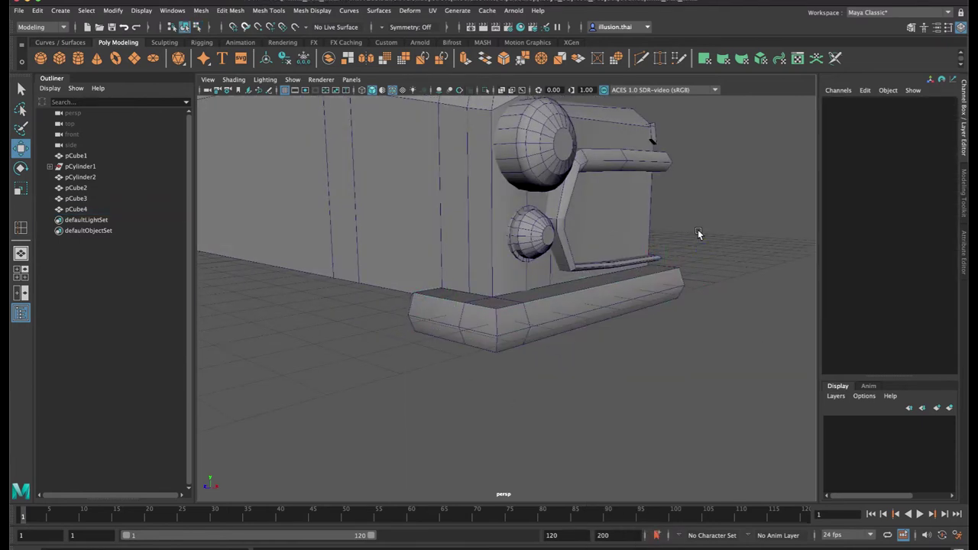
# Scale the bumper to Scale X 0.62 and deselect it
pyautogui.keyDown('alt'); pyautogui.moveTo(642, 249); pyautogui.dragTo(562, 292); pyautogui.keyUp('alt')
pyautogui.click(579, 303)
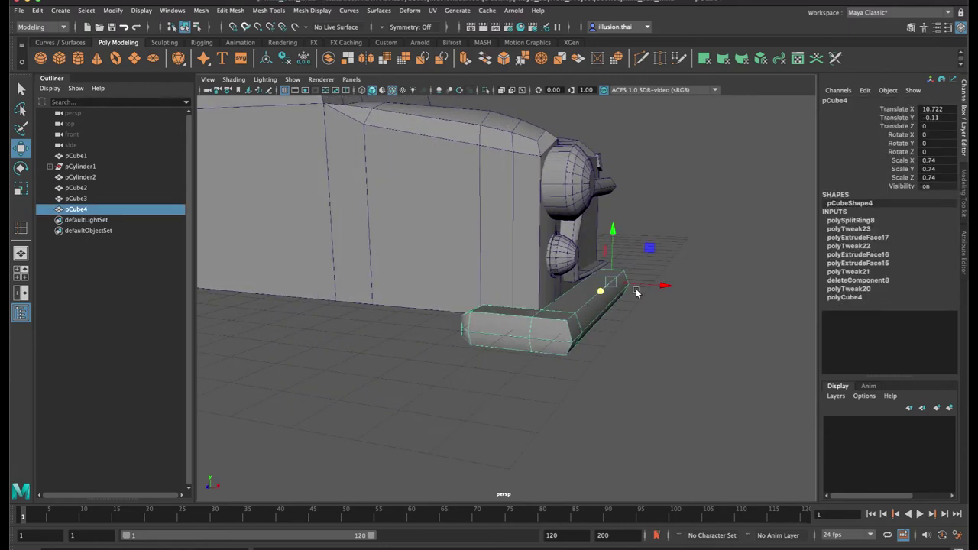
pyautogui.press('r')
pyautogui.moveTo(663, 287); pyautogui.dragTo(651, 287)
pyautogui.press('w')
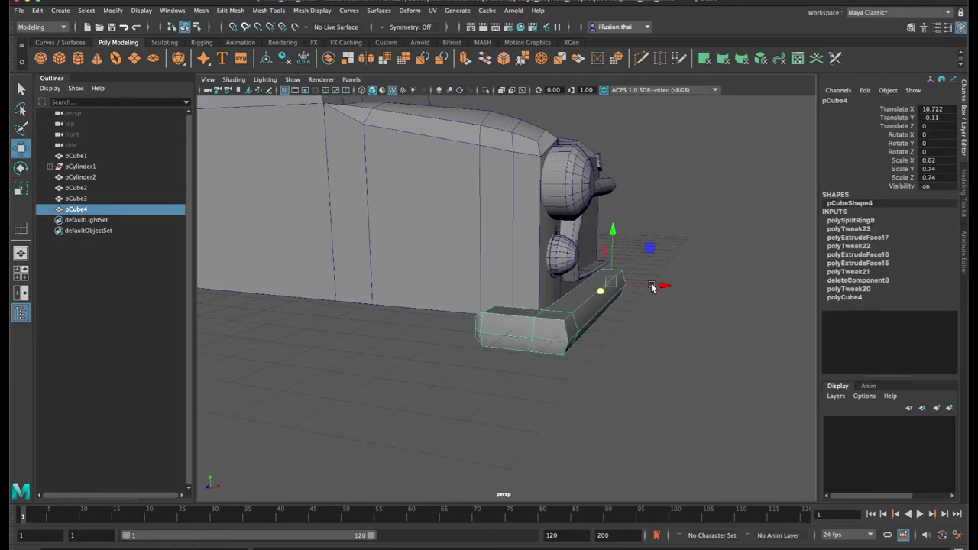
pyautogui.click(647, 327)
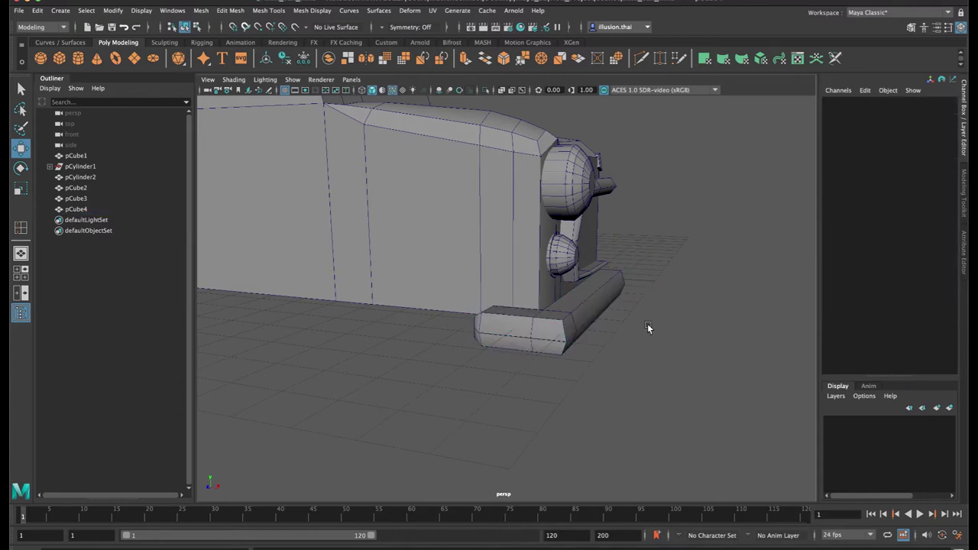
pyautogui.keyDown('alt'); pyautogui.moveTo(647, 327); pyautogui.dragTo(615, 320); pyautogui.keyUp('alt')
pyautogui.keyDown('alt'); pyautogui.moveTo(621, 254); pyautogui.dragTo(621, 296, button='middle'); pyautogui.keyUp('alt')
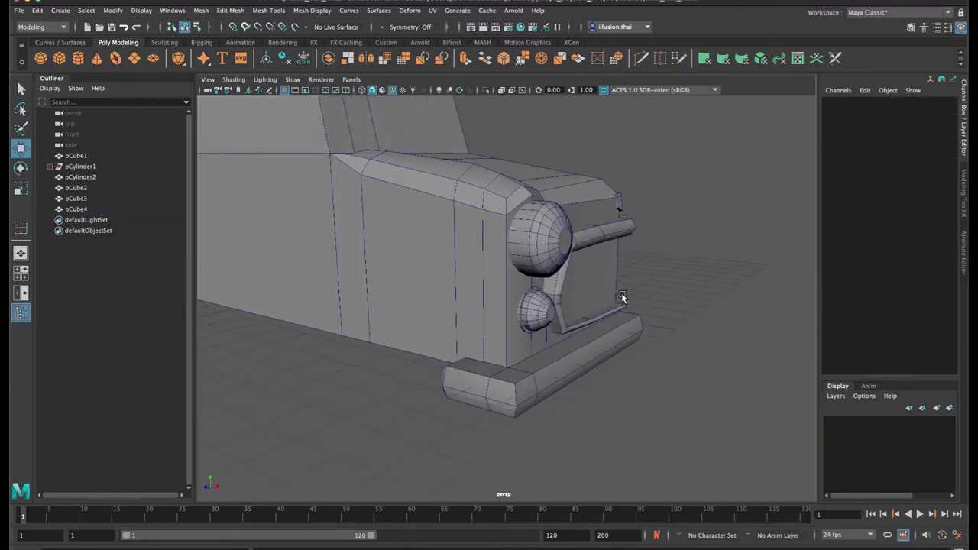
pyautogui.keyDown('alt'); pyautogui.moveTo(621, 294); pyautogui.dragTo(621, 292); pyautogui.keyUp('alt')
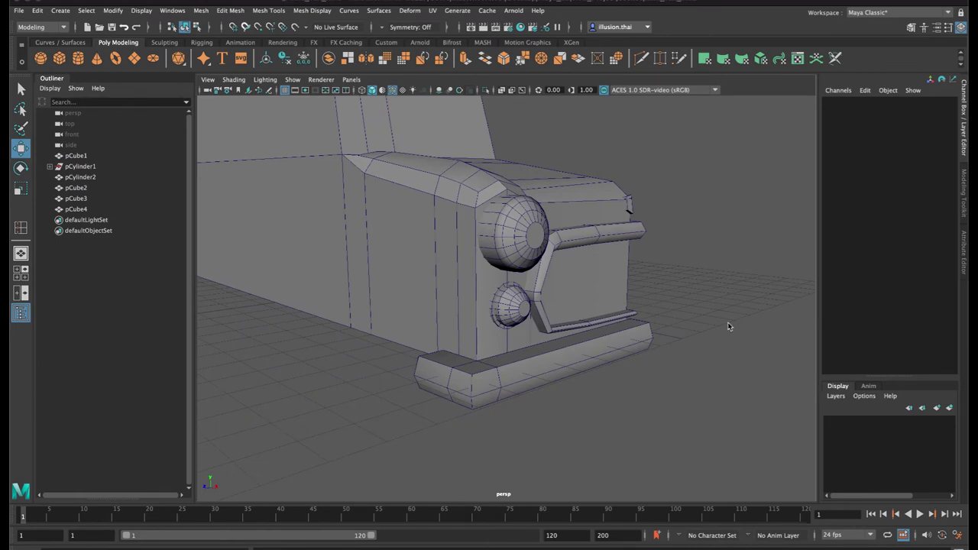
# Insert vertical edge loops on the cabin body: one just behind the windscreen edge and a close pair around mid-cabin for the door pillar
pyautogui.keyDown('alt'); pyautogui.moveTo(743, 287); pyautogui.dragTo(696, 282); pyautogui.keyUp('alt')
pyautogui.scroll(-5, 696, 282)
pyautogui.keyDown('alt'); pyautogui.moveTo(502, 244); pyautogui.dragTo(599, 281, button='middle'); pyautogui.keyUp('alt')
pyautogui.scroll(3, 512, 267)
pyautogui.keyDown('alt'); pyautogui.moveTo(513, 267); pyautogui.dragTo(576, 277); pyautogui.keyUp('alt')
pyautogui.scroll(2, 514, 262)
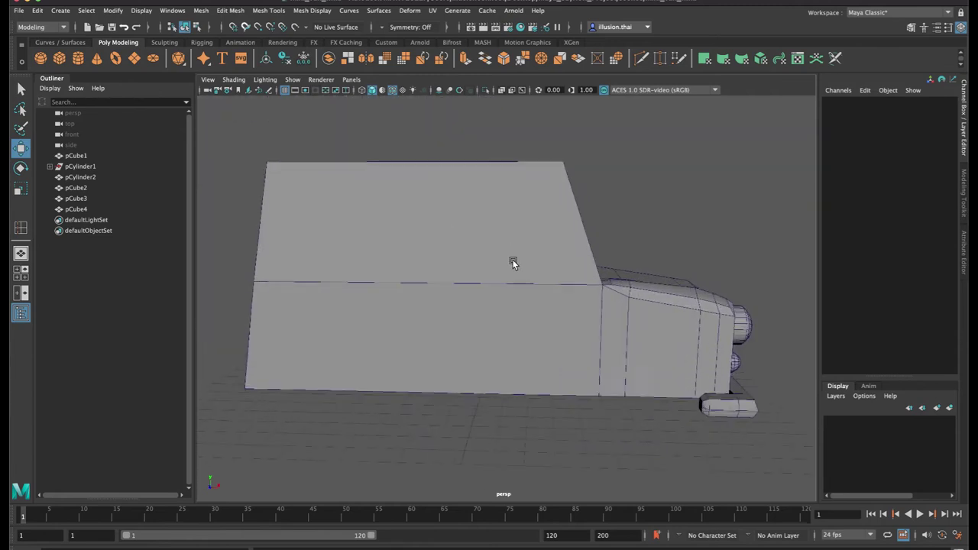
pyautogui.keyDown('alt'); pyautogui.moveTo(512, 264); pyautogui.dragTo(528, 286); pyautogui.keyUp('alt')
pyautogui.click(449, 223)
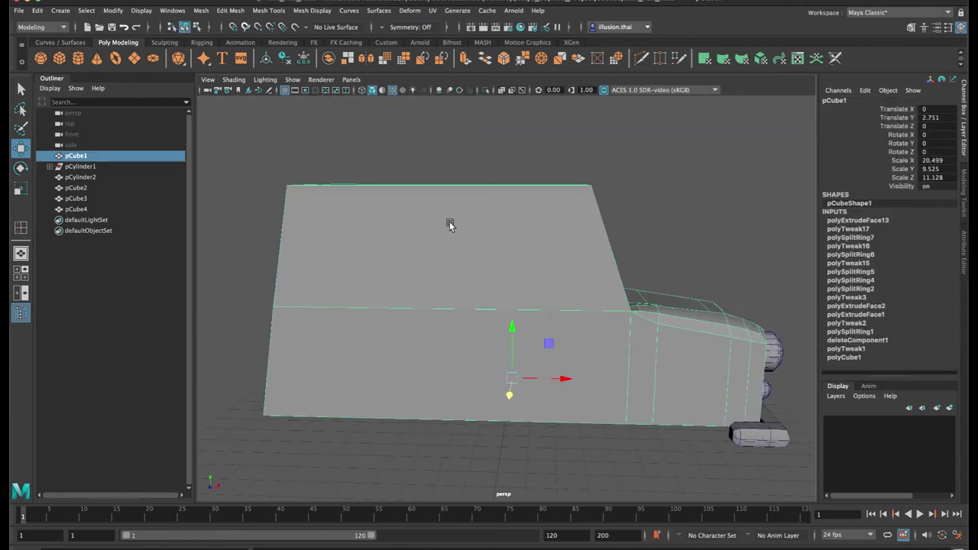
pyautogui.click(258, 9)
pyautogui.click(298, 90)
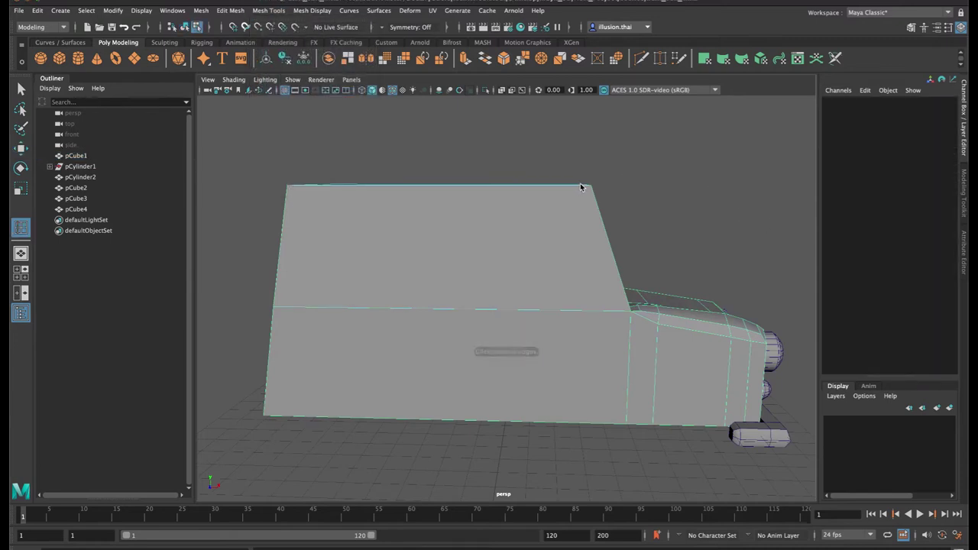
pyautogui.moveTo(580, 186); pyautogui.dragTo(589, 186)
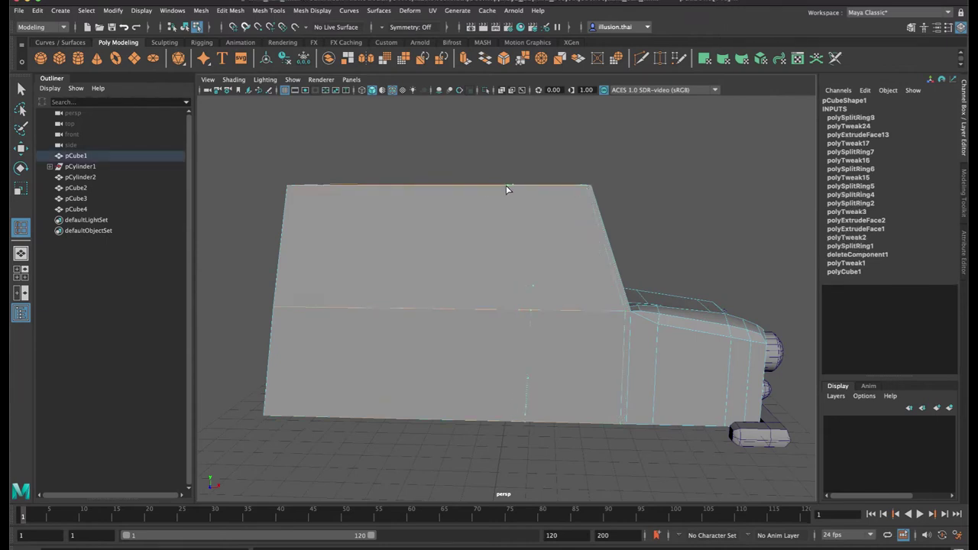
pyautogui.moveTo(505, 186); pyautogui.dragTo(495, 188)
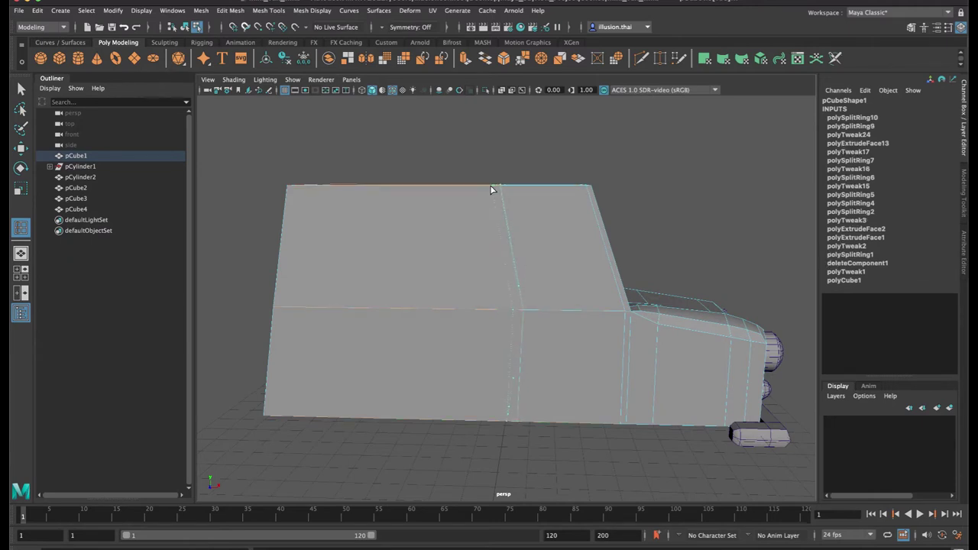
pyautogui.click(491, 188)
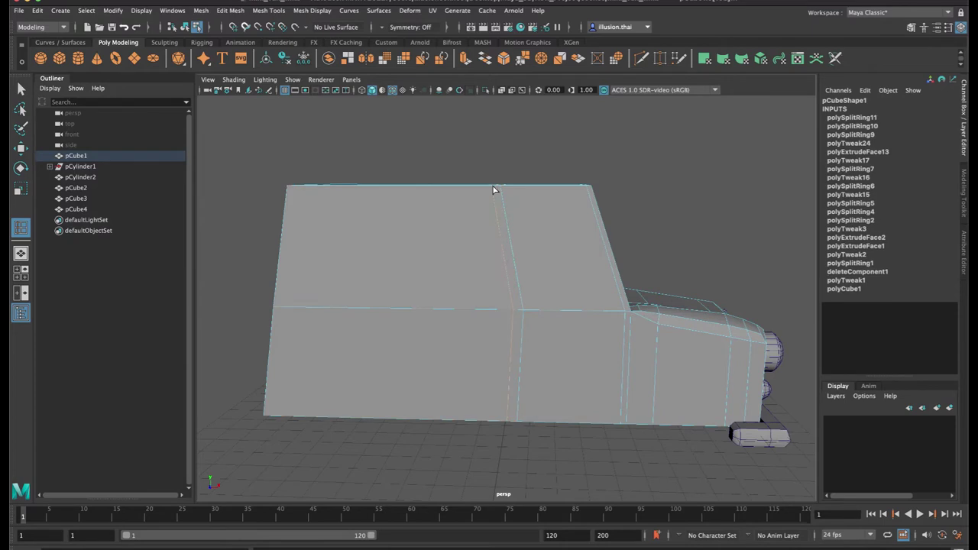
# Insert edge loops just above the cabin's waistline, just inside its rear edge and just below the roof edge
pyautogui.click(513, 305)
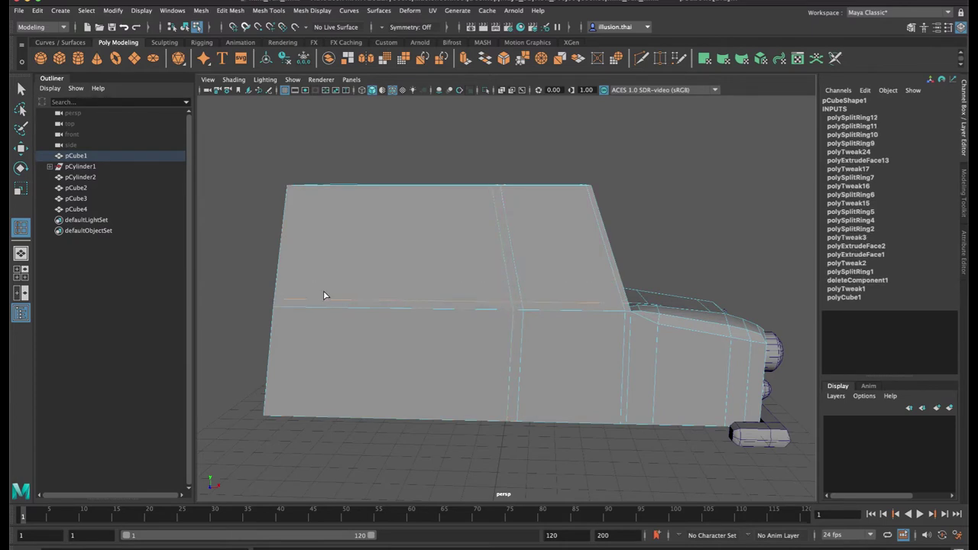
pyautogui.click(282, 302)
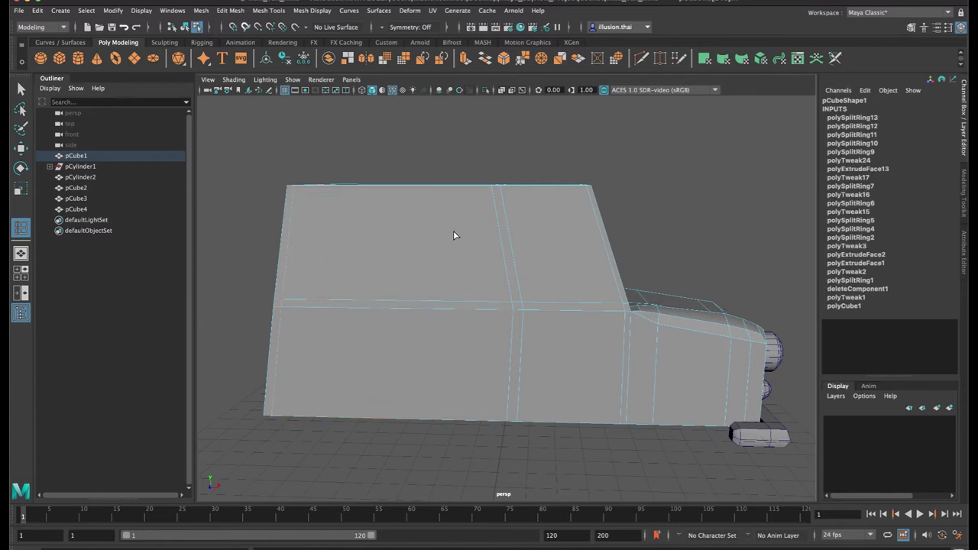
pyautogui.click(493, 197)
pyautogui.keyDown('alt'); pyautogui.moveTo(493, 197); pyautogui.dragTo(461, 206); pyautogui.keyUp('alt')
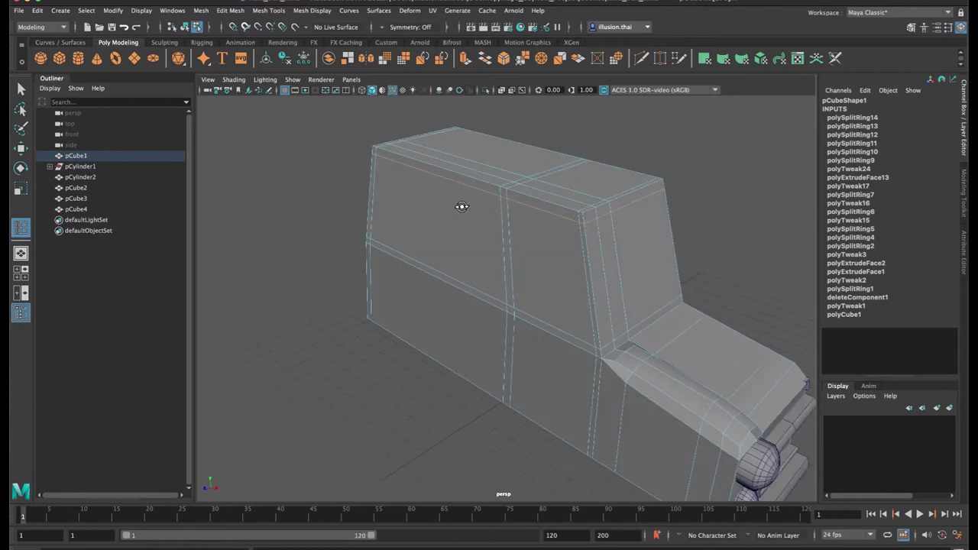
# Adjust the height of the roof vertices along the car's centreline
pyautogui.press('q')
pyautogui.moveTo(575, 176); pyautogui.dragTo(572, 204, button='right')
pyautogui.moveTo(573, 203)
pyautogui.keyDown('alt'); pyautogui.mouseDown()
pyautogui.moveTo(541, 194)
pyautogui.moveTo(571, 192)
pyautogui.mouseUp(); pyautogui.keyUp('alt')
pyautogui.click(603, 187)
pyautogui.keyDown('shift'); pyautogui.click(522, 164); pyautogui.keyUp('shift')
pyautogui.keyDown('shift'); pyautogui.click(487, 161); pyautogui.keyUp('shift')
pyautogui.keyDown('alt'); pyautogui.moveTo(487, 160); pyautogui.dragTo(596, 179); pyautogui.keyUp('alt')
pyautogui.press('w')
pyautogui.moveTo(601, 181)
pyautogui.mouseDown(button='right')
pyautogui.moveTo(575, 176)
pyautogui.moveTo(584, 184)
pyautogui.mouseUp(button='right')
pyautogui.moveTo(585, 183)
pyautogui.keyDown('alt'); pyautogui.mouseDown()
pyautogui.moveTo(639, 177)
pyautogui.moveTo(639, 145)
pyautogui.moveTo(578, 233)
pyautogui.moveTo(575, 222)
pyautogui.mouseUp(); pyautogui.keyUp('alt')
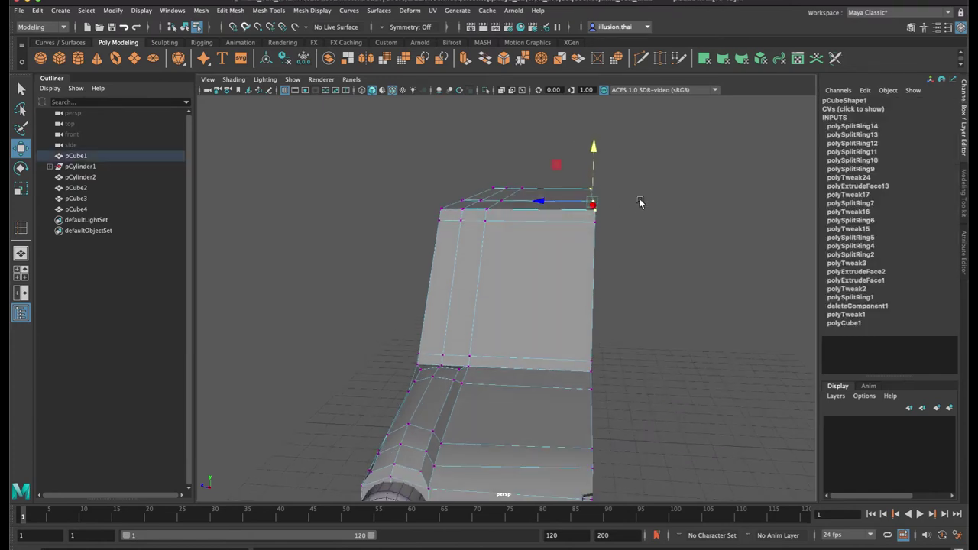
pyautogui.press('4')
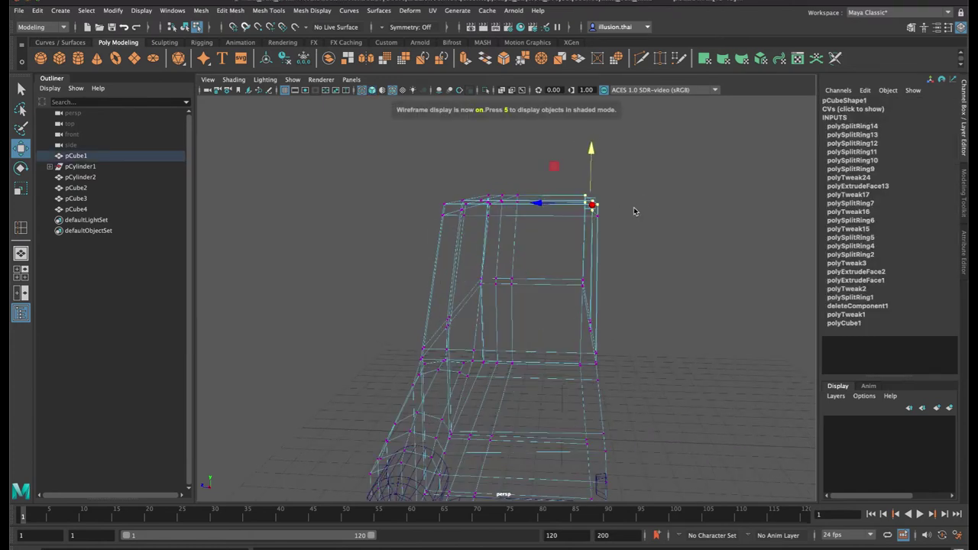
pyautogui.keyDown('alt'); pyautogui.moveTo(620, 220); pyautogui.dragTo(613, 217); pyautogui.keyUp('alt')
pyautogui.keyDown('ctrl'); pyautogui.moveTo(650, 251); pyautogui.dragTo(582, 206); pyautogui.keyUp('ctrl')
pyautogui.moveTo(599, 151); pyautogui.dragTo(600, 155)
pyautogui.press('5')
pyautogui.keyDown('alt'); pyautogui.moveTo(633, 198); pyautogui.dragTo(636, 200); pyautogui.keyUp('alt')
pyautogui.moveTo(592, 139); pyautogui.dragTo(592, 141)
pyautogui.keyDown('alt'); pyautogui.moveTo(543, 168); pyautogui.dragTo(540, 159); pyautogui.keyUp('alt')
# Adjust the height of the lengthwise row of roof vertices just inboard of the outer side edge
pyautogui.press('4')
pyautogui.moveTo(494, 184)
pyautogui.keyDown('alt'); pyautogui.mouseDown()
pyautogui.moveTo(513, 207)
pyautogui.moveTo(491, 204)
pyautogui.mouseUp(); pyautogui.keyUp('alt')
pyautogui.moveTo(501, 155)
pyautogui.mouseDown()
pyautogui.moveTo(513, 179)
pyautogui.moveTo(470, 177)
pyautogui.moveTo(488, 209)
pyautogui.mouseUp()
pyautogui.press('4')
pyautogui.press('5')
pyautogui.keyDown('alt'); pyautogui.moveTo(489, 209); pyautogui.dragTo(500, 224); pyautogui.keyUp('alt')
pyautogui.press('4')
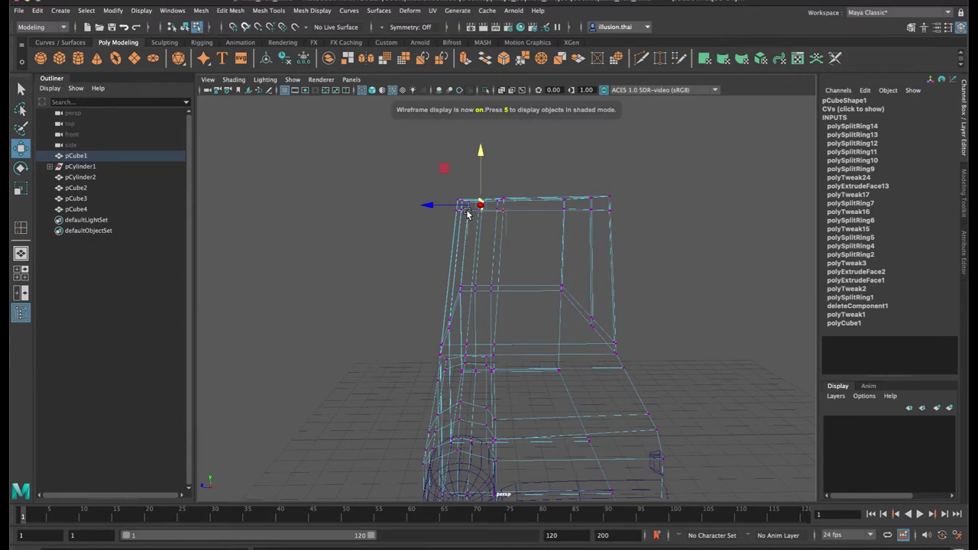
pyautogui.keyDown('alt'); pyautogui.moveTo(469, 212); pyautogui.dragTo(497, 223); pyautogui.keyUp('alt')
pyautogui.moveTo(481, 150); pyautogui.dragTo(481, 149)
pyautogui.press('5')
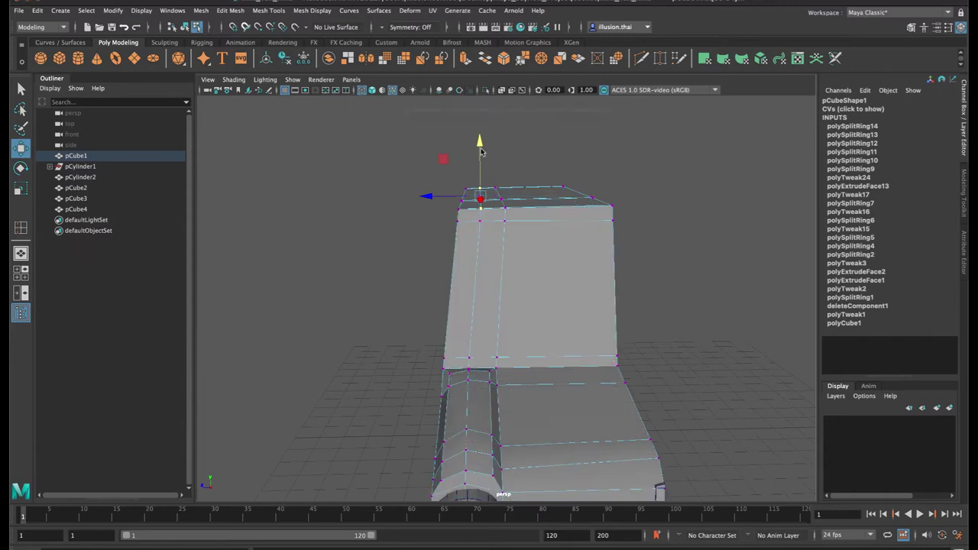
# Lower the outermost row of roof vertices along the cabin side to round the roof edge
pyautogui.keyDown('alt'); pyautogui.moveTo(521, 186); pyautogui.dragTo(520, 183); pyautogui.keyUp('alt')
pyautogui.keyDown('alt'); pyautogui.moveTo(482, 157); pyautogui.dragTo(434, 178); pyautogui.keyUp('alt')
pyautogui.keyDown('alt'); pyautogui.moveTo(467, 210); pyautogui.dragTo(519, 210); pyautogui.keyUp('alt')
pyautogui.moveTo(516, 152); pyautogui.dragTo(516, 156)
pyautogui.moveTo(558, 213); pyautogui.dragTo(538, 226)
# Lower the roof's front row of vertices slightly above the windscreen
pyautogui.keyDown('alt'); pyautogui.moveTo(538, 227); pyautogui.dragTo(659, 221, button='right'); pyautogui.keyUp('alt')
pyautogui.keyDown('alt'); pyautogui.moveTo(620, 207); pyautogui.dragTo(537, 260, button='middle'); pyautogui.keyUp('alt')
pyautogui.keyDown('alt'); pyautogui.moveTo(537, 259); pyautogui.dragTo(543, 257); pyautogui.keyUp('alt')
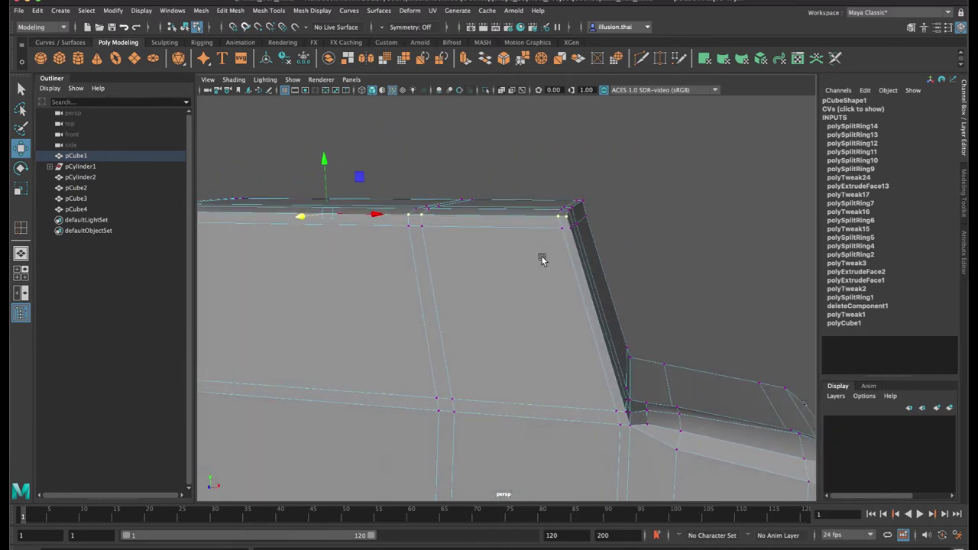
pyautogui.keyDown('alt'); pyautogui.moveTo(544, 262); pyautogui.dragTo(546, 244, button='middle'); pyautogui.keyUp('alt')
pyautogui.keyDown('alt'); pyautogui.moveTo(545, 244); pyautogui.dragTo(535, 236); pyautogui.keyUp('alt')
pyautogui.keyDown('alt'); pyautogui.moveTo(555, 146); pyautogui.dragTo(551, 152); pyautogui.keyUp('alt')
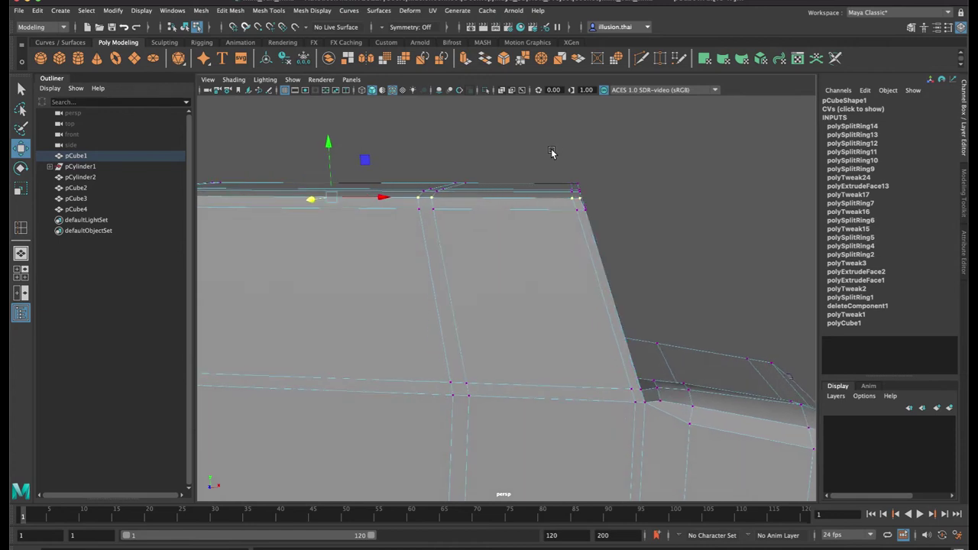
pyautogui.click(575, 206)
pyautogui.press('4')
pyautogui.moveTo(573, 200)
pyautogui.keyDown('alt'); pyautogui.mouseDown()
pyautogui.moveTo(569, 236)
pyautogui.moveTo(615, 191)
pyautogui.moveTo(574, 200)
pyautogui.mouseUp(); pyautogui.keyUp('alt')
pyautogui.keyDown('alt'); pyautogui.moveTo(579, 202); pyautogui.dragTo(602, 180); pyautogui.keyUp('alt')
pyautogui.moveTo(580, 145); pyautogui.dragTo(581, 147)
# Lower the row of vertices along the roof's rear edge slightly to soften the back
pyautogui.keyDown('alt'); pyautogui.moveTo(450, 180); pyautogui.dragTo(609, 179, button='middle'); pyautogui.keyUp('alt')
pyautogui.keyDown('alt'); pyautogui.moveTo(336, 180); pyautogui.dragTo(454, 181); pyautogui.keyUp('alt')
pyautogui.keyDown('alt'); pyautogui.moveTo(387, 172); pyautogui.dragTo(499, 174, button='middle'); pyautogui.keyUp('alt')
pyautogui.keyDown('alt'); pyautogui.moveTo(499, 173); pyautogui.dragTo(465, 170); pyautogui.keyUp('alt')
pyautogui.moveTo(371, 158); pyautogui.dragTo(423, 192)
pyautogui.keyDown('alt'); pyautogui.moveTo(423, 191); pyautogui.dragTo(423, 196); pyautogui.keyUp('alt')
pyautogui.moveTo(416, 137); pyautogui.dragTo(416, 142)
pyautogui.moveTo(468, 192); pyautogui.dragTo(471, 192)
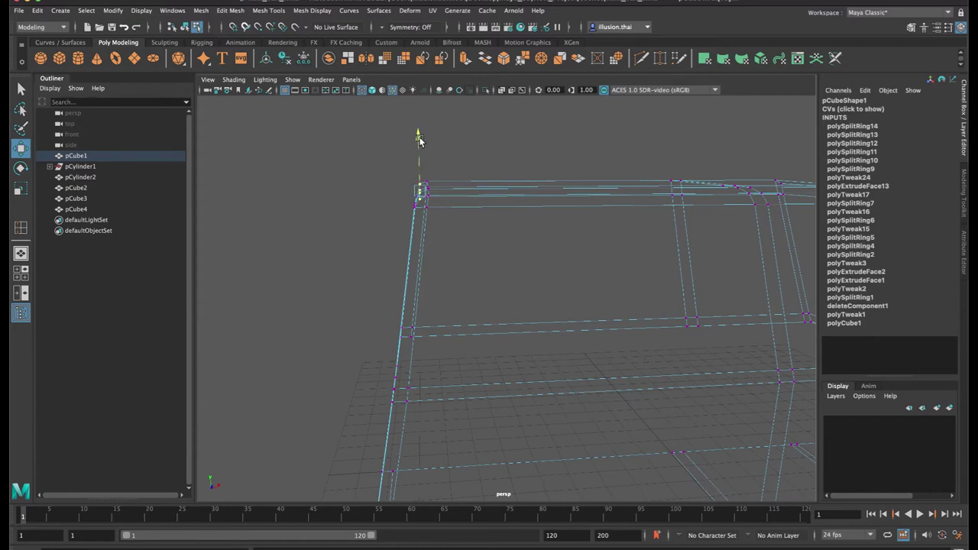
pyautogui.press('5')
# Move the vertical corner edge between windscreen and cabin side inward to round the front pillar, and return to object mode
pyautogui.click(568, 159)
pyautogui.moveTo(567, 159)
pyautogui.keyDown('alt'); pyautogui.mouseDown()
pyautogui.moveTo(553, 181)
pyautogui.moveTo(583, 192)
pyautogui.moveTo(537, 225)
pyautogui.moveTo(470, 222)
pyautogui.mouseUp(); pyautogui.keyUp('alt')
pyautogui.keyDown('alt'); pyautogui.moveTo(633, 227); pyautogui.dragTo(506, 212); pyautogui.keyUp('alt')
pyautogui.keyDown('alt'); pyautogui.moveTo(566, 217); pyautogui.dragTo(509, 227); pyautogui.keyUp('alt')
pyautogui.moveTo(509, 228); pyautogui.dragTo(507, 212, button='right')
pyautogui.click(501, 287)
pyautogui.moveTo(452, 329); pyautogui.dragTo(457, 330)
pyautogui.keyDown('alt'); pyautogui.moveTo(458, 331); pyautogui.dragTo(469, 324); pyautogui.keyUp('alt')
pyautogui.press('q')
pyautogui.moveTo(565, 262); pyautogui.dragTo(600, 246, button='right')
pyautogui.click(708, 232)
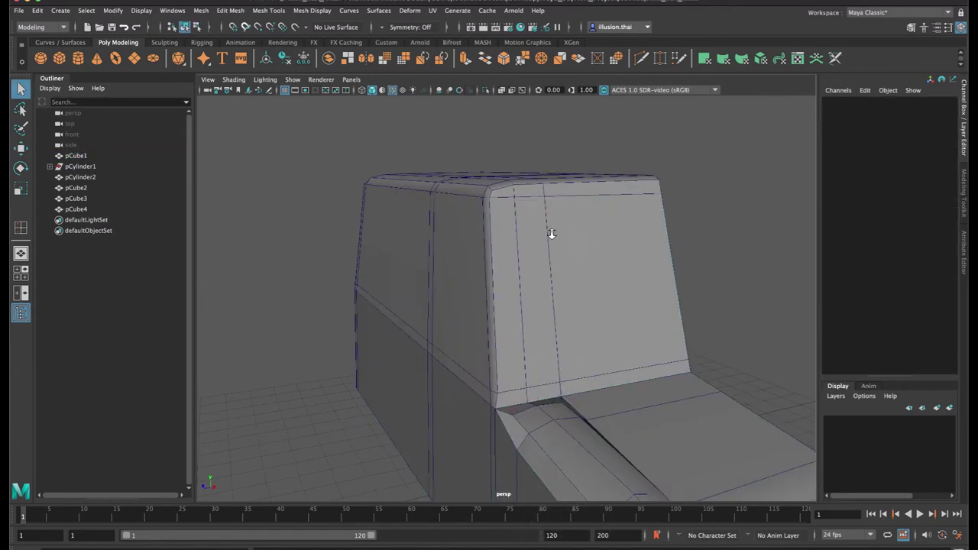
# Insert two edge loops running down the windscreen, one close to the outer pillar and one between the existing loop and the centreline
pyautogui.keyDown('alt'); pyautogui.moveTo(550, 231); pyautogui.dragTo(578, 240); pyautogui.keyUp('alt')
pyautogui.click(563, 238)
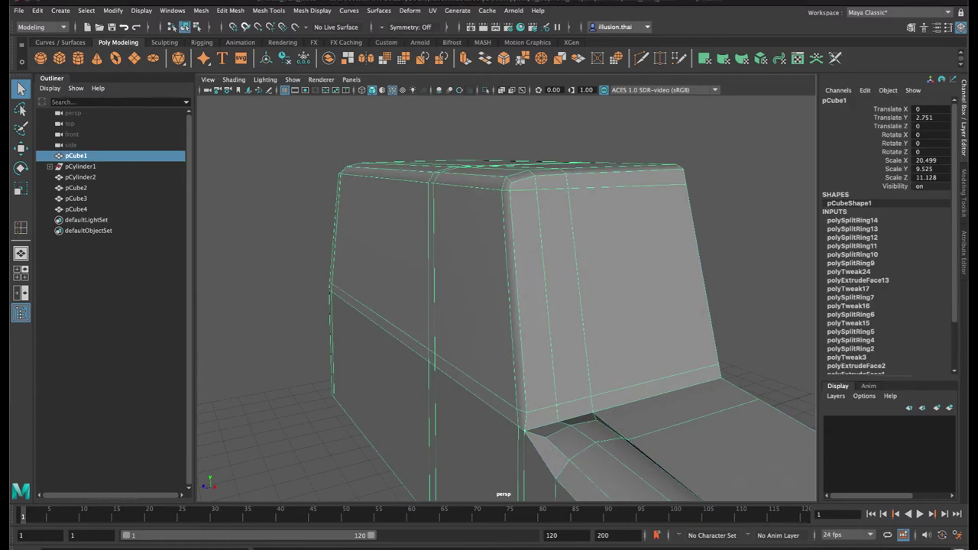
pyautogui.click(773, 291)
pyautogui.keyDown('alt'); pyautogui.moveTo(691, 290); pyautogui.dragTo(626, 273); pyautogui.keyUp('alt')
pyautogui.click(628, 274)
pyautogui.keyDown('alt'); pyautogui.moveTo(630, 276); pyautogui.dragTo(612, 266, button='middle'); pyautogui.keyUp('alt')
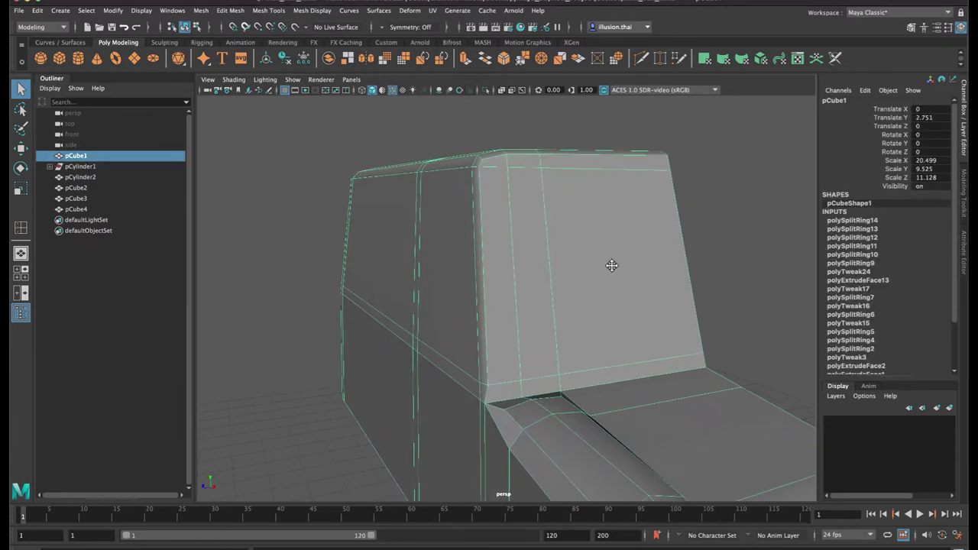
pyautogui.click(268, 10)
pyautogui.click(302, 91)
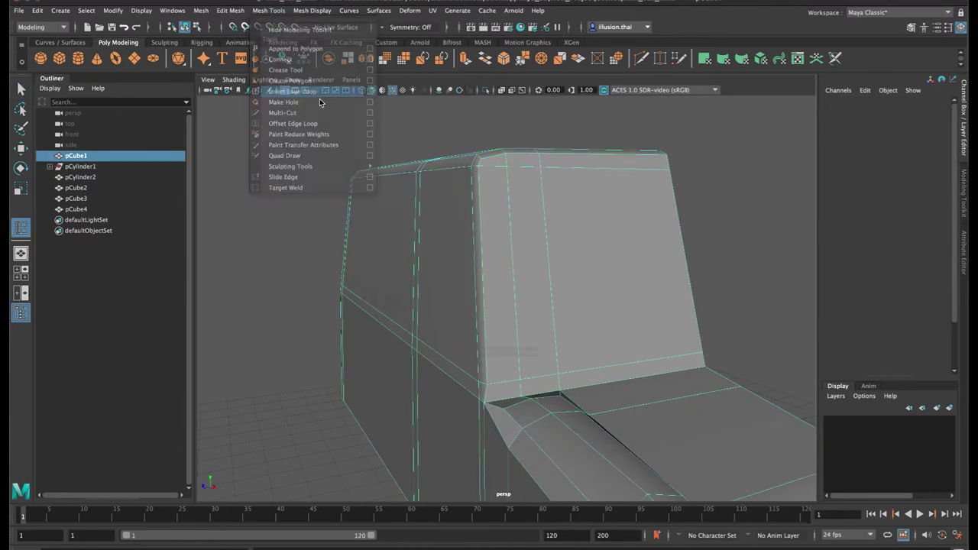
pyautogui.click(492, 170)
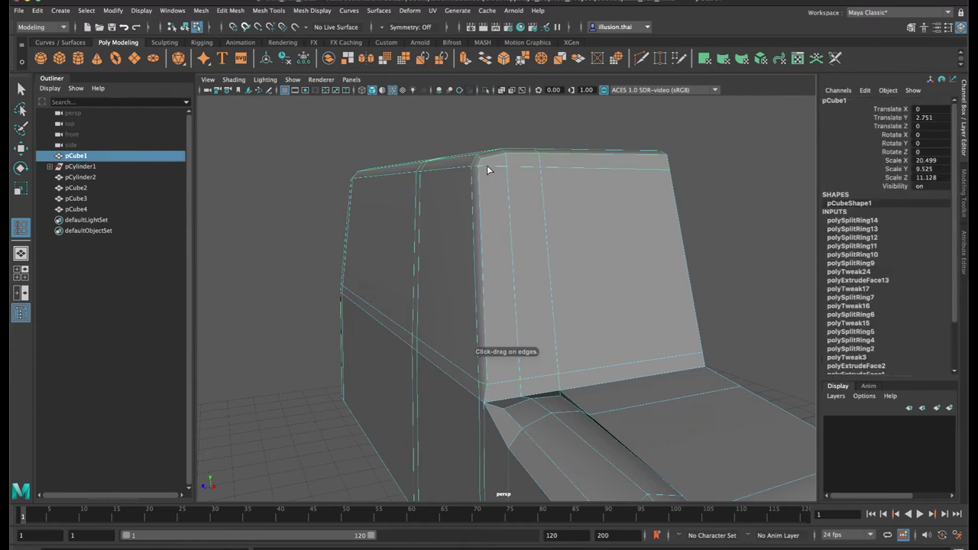
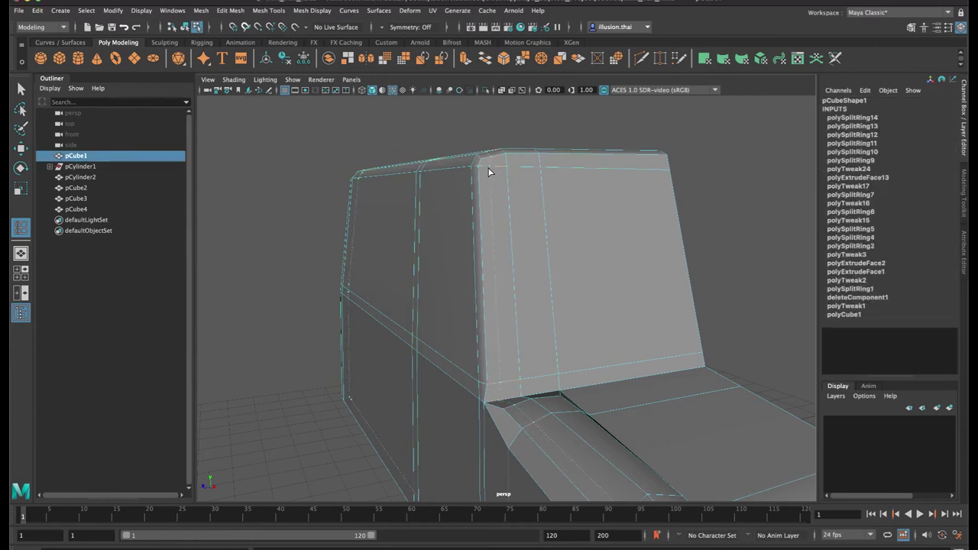
pyautogui.click(489, 167)
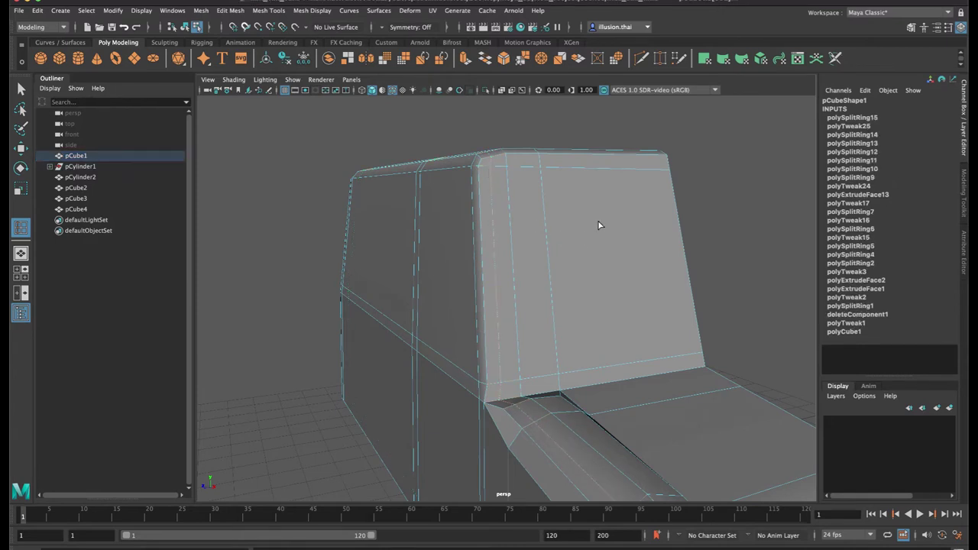
pyautogui.moveTo(619, 169); pyautogui.dragTo(621, 169)
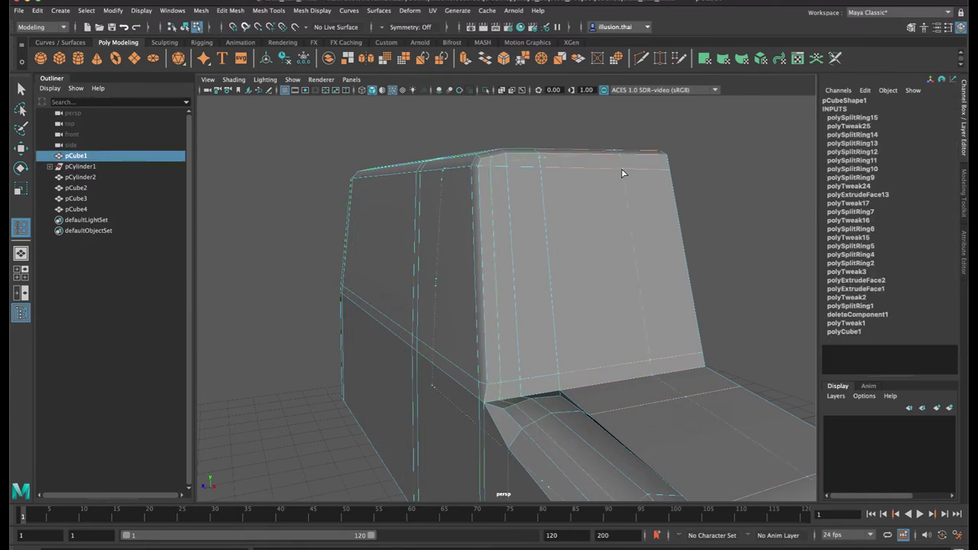
# Slide the windscreen's top-row vertices on the new inner loop and at the centreline upward along their vertical edges
pyautogui.moveTo(604, 192); pyautogui.dragTo(552, 193, button='right')
pyautogui.click(617, 170)
pyautogui.keyDown('alt'); pyautogui.moveTo(630, 183); pyautogui.dragTo(633, 185); pyautogui.keyUp('alt')
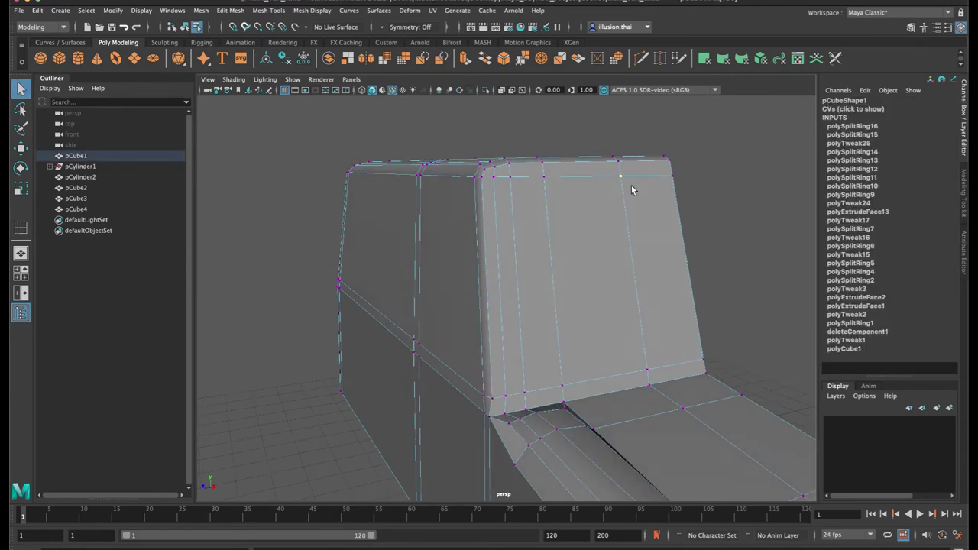
pyautogui.press('w')
pyautogui.keyDown('alt'); pyautogui.moveTo(625, 195); pyautogui.dragTo(668, 209, button='right'); pyautogui.keyUp('alt')
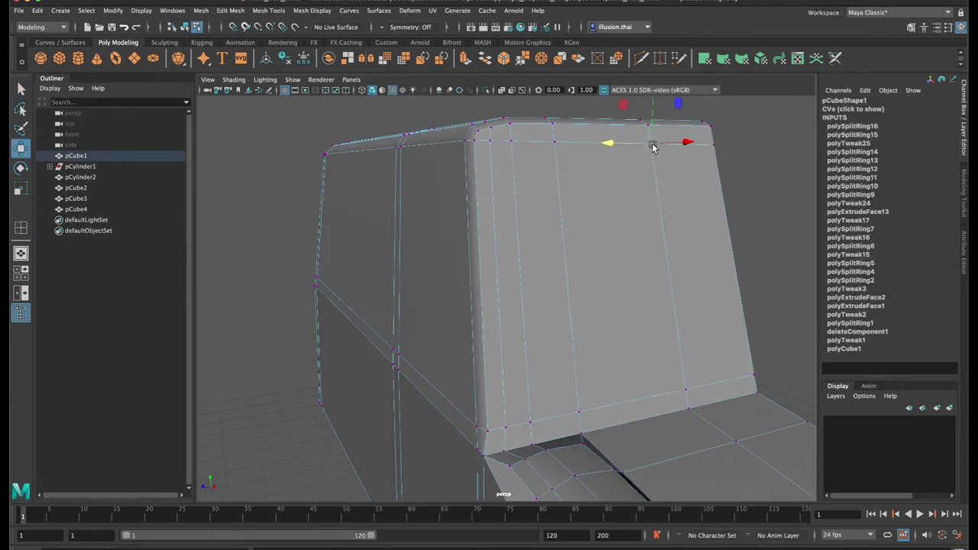
pyautogui.press('c')
pyautogui.moveTo(648, 140); pyautogui.dragTo(648, 137, button='middle')
pyautogui.keyDown('alt'); pyautogui.moveTo(650, 143); pyautogui.dragTo(657, 153); pyautogui.keyUp('alt')
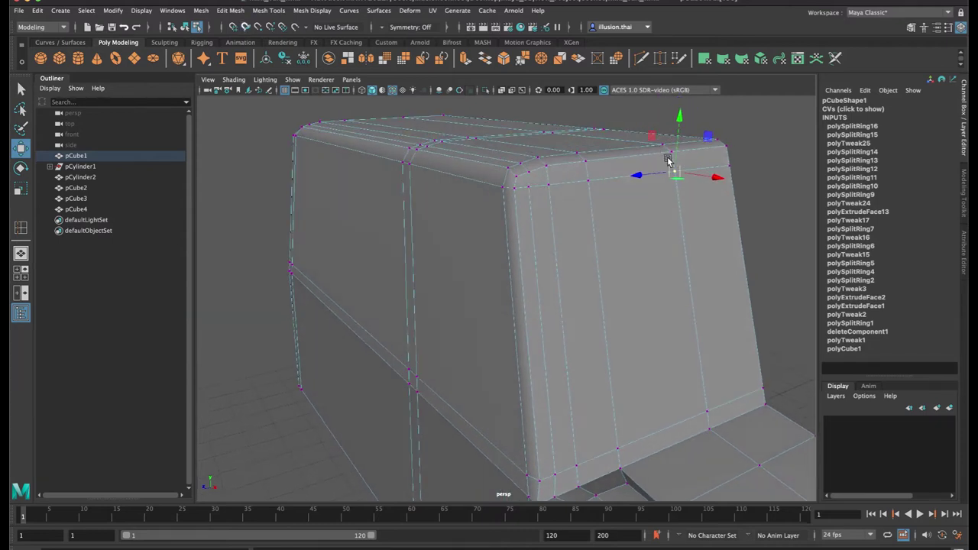
pyautogui.moveTo(672, 163); pyautogui.dragTo(727, 157, button='middle')
pyautogui.click(731, 165)
pyautogui.press('c')
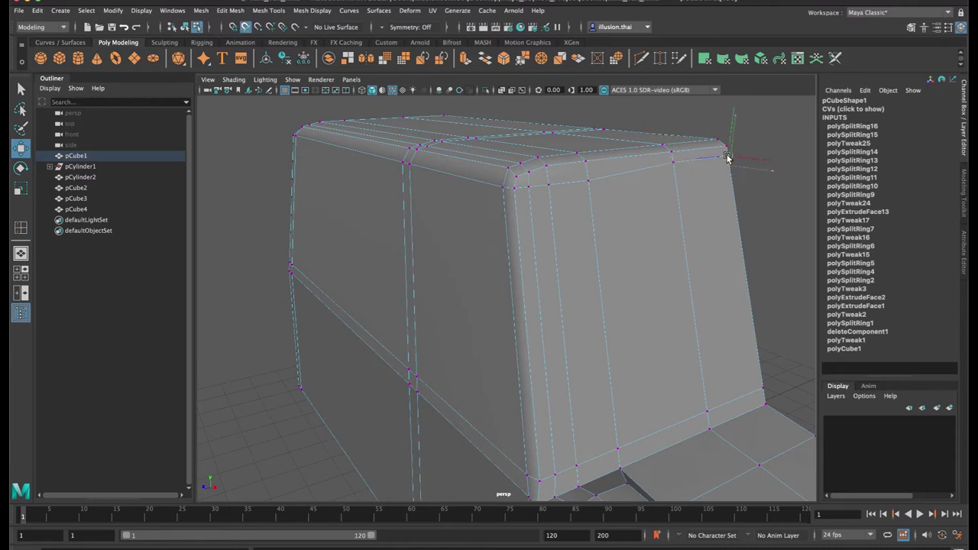
pyautogui.moveTo(727, 156); pyautogui.dragTo(727, 156)
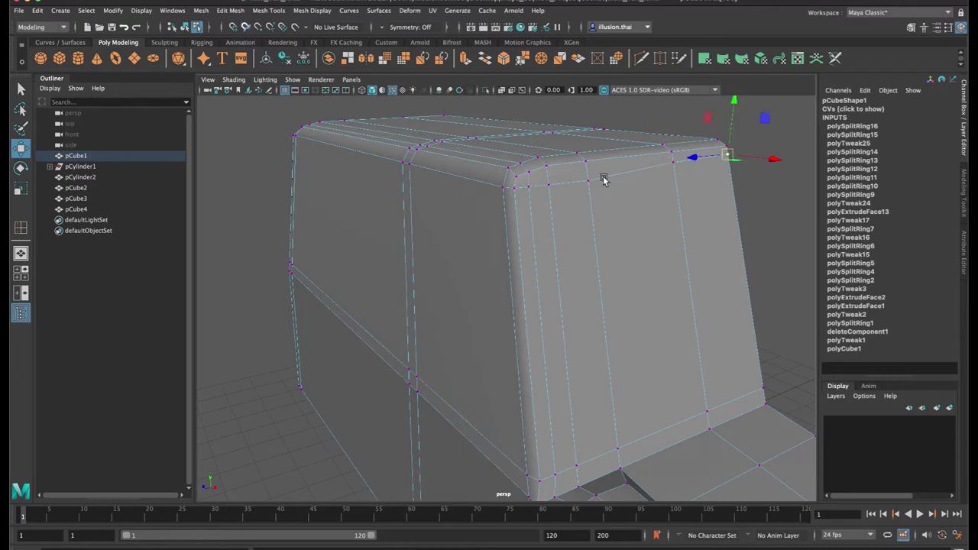
# Slide the next windscreen top-row vertex toward the outer pillar upward along its vertical edge to continue the arch
pyautogui.click(591, 183)
pyautogui.press('c')
pyautogui.moveTo(589, 171); pyautogui.dragTo(588, 174, button='middle')
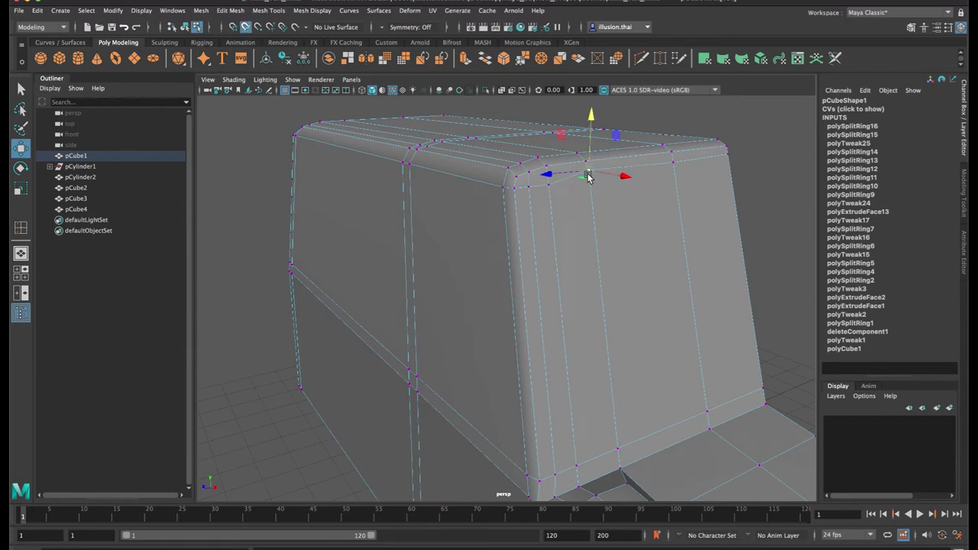
pyautogui.moveTo(595, 190); pyautogui.dragTo(665, 224)
pyautogui.hotkey('ctrl', 'z')
pyautogui.keyDown('alt'); pyautogui.moveTo(650, 219); pyautogui.dragTo(682, 223, button='right'); pyautogui.keyUp('alt')
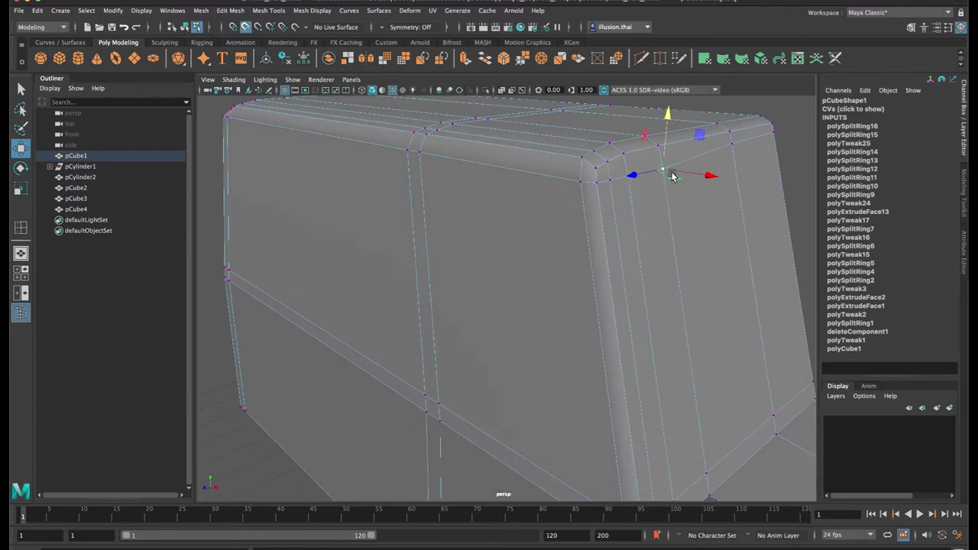
pyautogui.moveTo(666, 189); pyautogui.dragTo(665, 183, button='middle')
pyautogui.hotkey('ctrl', 'z')
pyautogui.moveTo(664, 170); pyautogui.dragTo(663, 170)
pyautogui.press('c')
pyautogui.moveTo(664, 190); pyautogui.dragTo(663, 169, button='middle')
# Slide the two windscreen top-row vertices nearest the outer pillar along their vertical edges to curve the upper corner
pyautogui.click(627, 175)
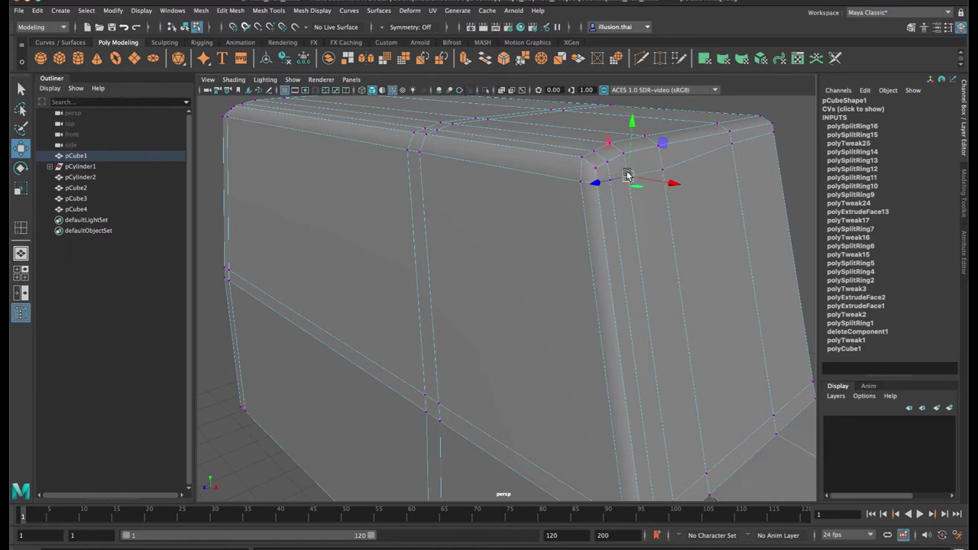
pyautogui.press('c')
pyautogui.moveTo(635, 217); pyautogui.dragTo(616, 212, button='middle')
pyautogui.click(609, 181)
pyautogui.press('c')
pyautogui.press('c')
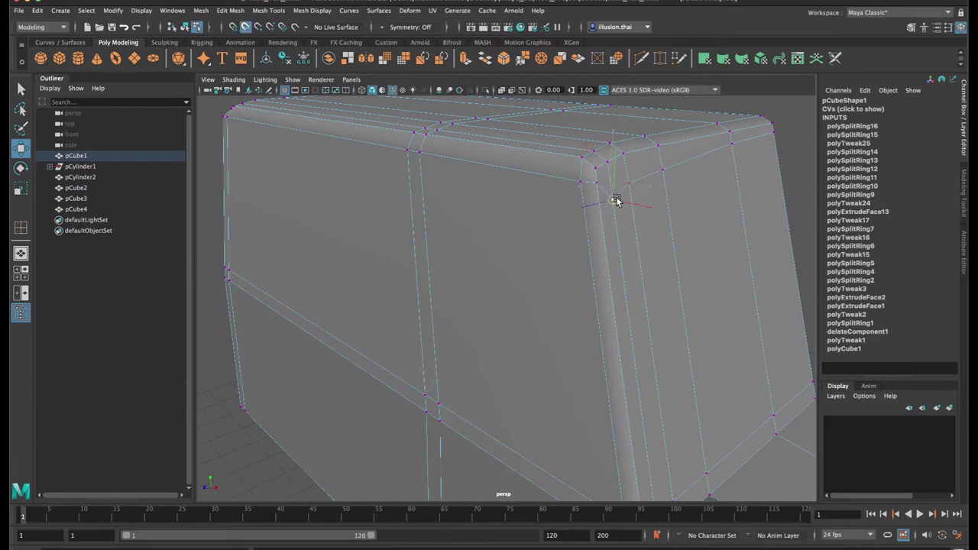
pyautogui.keyDown('alt'); pyautogui.moveTo(602, 235); pyautogui.dragTo(568, 211); pyautogui.keyUp('alt')
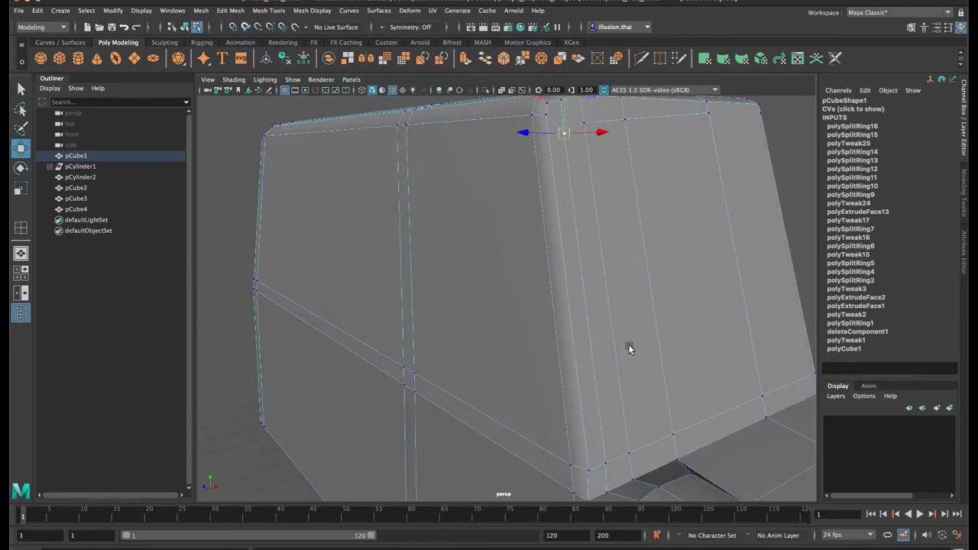
pyautogui.keyDown('alt'); pyautogui.moveTo(631, 347); pyautogui.dragTo(587, 238, button='middle'); pyautogui.keyUp('alt')
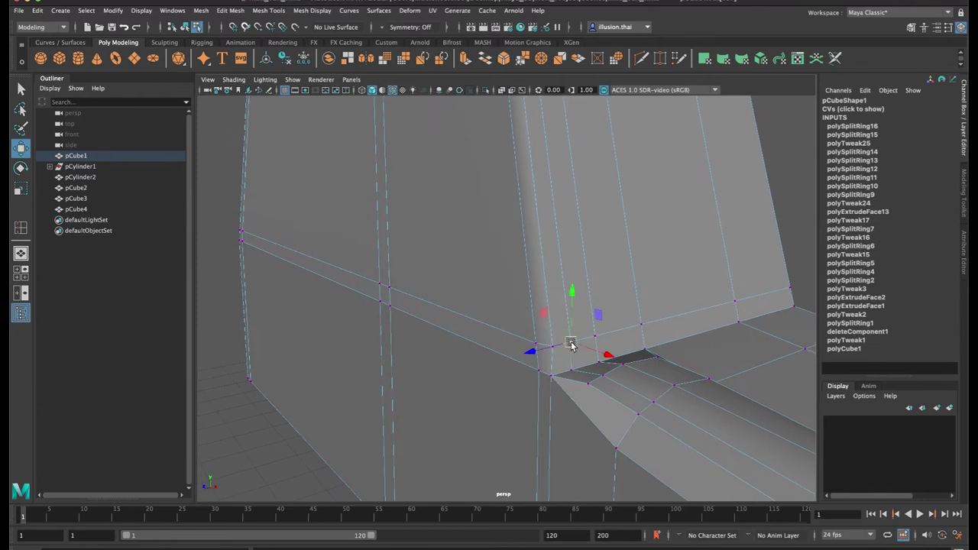
# Slide the two bottom-row windscreen vertices nearest the outer pillar upward along their vertical edges to round the lower corner
pyautogui.press('c')
pyautogui.moveTo(569, 297); pyautogui.dragTo(574, 322, button='middle')
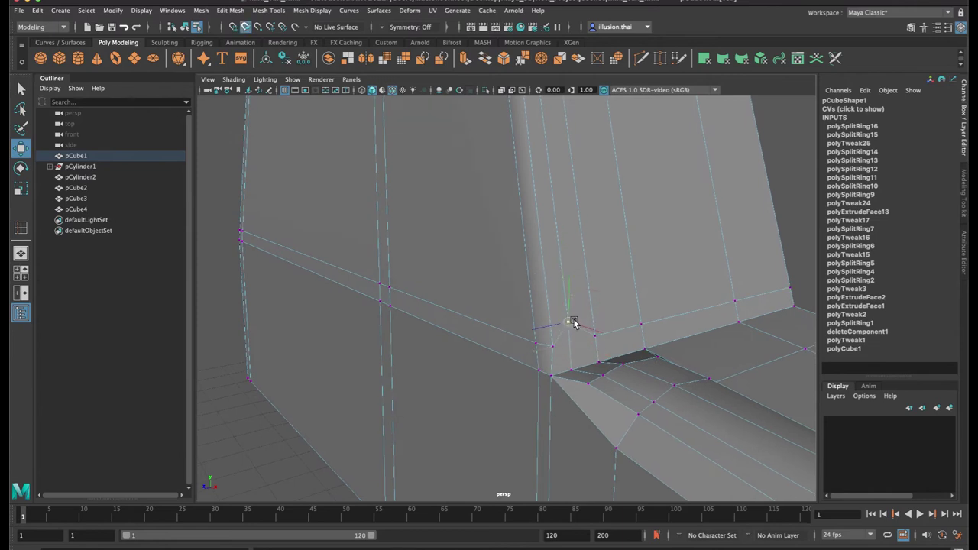
pyautogui.click(595, 337)
pyautogui.moveTo(588, 298); pyautogui.dragTo(591, 317, button='middle')
pyautogui.hotkey('ctrl', 'z')
pyautogui.press('c')
pyautogui.moveTo(588, 281); pyautogui.dragTo(597, 330, button='middle')
# Delete the inner side faces that close off the cabin along the car's centreline
pyautogui.click(536, 343)
pyautogui.keyDown('alt'); pyautogui.moveTo(504, 344); pyautogui.dragTo(548, 336); pyautogui.keyUp('alt')
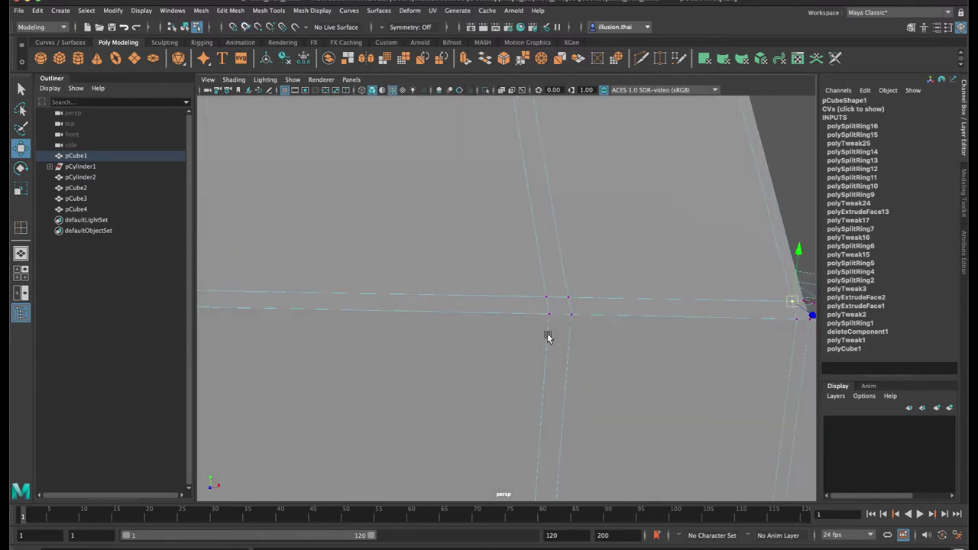
pyautogui.keyDown('alt'); pyautogui.moveTo(547, 336); pyautogui.dragTo(460, 258, button='right'); pyautogui.keyUp('alt')
pyautogui.keyDown('alt'); pyautogui.moveTo(461, 258); pyautogui.dragTo(493, 254); pyautogui.keyUp('alt')
pyautogui.moveTo(540, 281)
pyautogui.mouseDown()
pyautogui.moveTo(594, 327)
pyautogui.moveTo(478, 318)
pyautogui.moveTo(490, 319)
pyautogui.mouseUp()
pyautogui.press('4')
pyautogui.press('5')
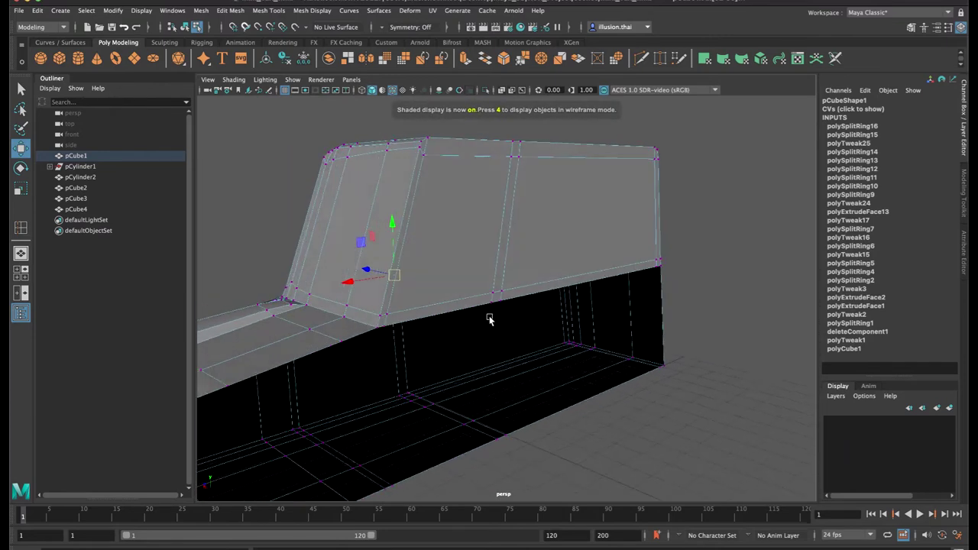
pyautogui.press('q')
pyautogui.moveTo(469, 254); pyautogui.dragTo(469, 281, button='right')
pyautogui.click(443, 309)
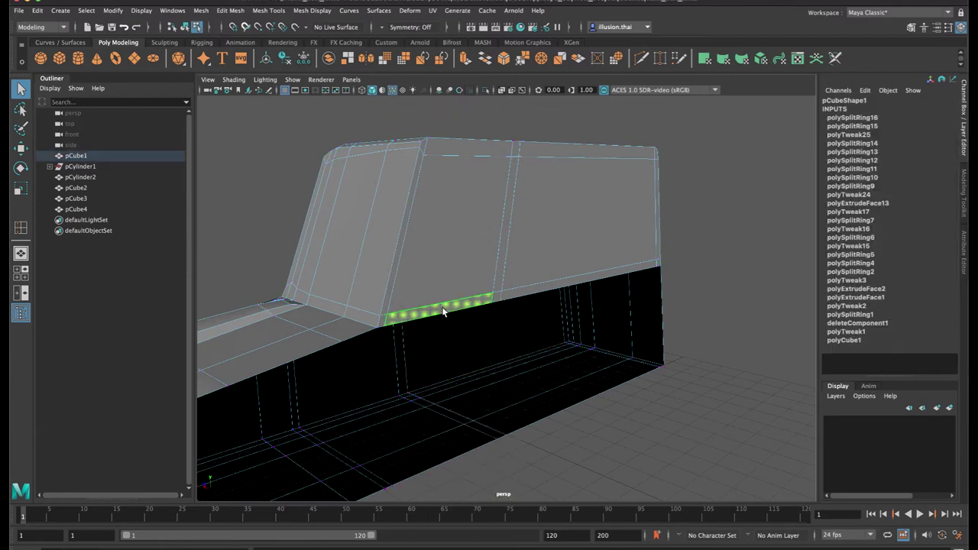
pyautogui.keyDown('shift'); pyautogui.click(384, 320); pyautogui.keyUp('shift')
pyautogui.keyDown('shift'); pyautogui.click(390, 291); pyautogui.keyUp('shift')
pyautogui.keyDown('shift'); pyautogui.click(458, 206); pyautogui.keyUp('shift')
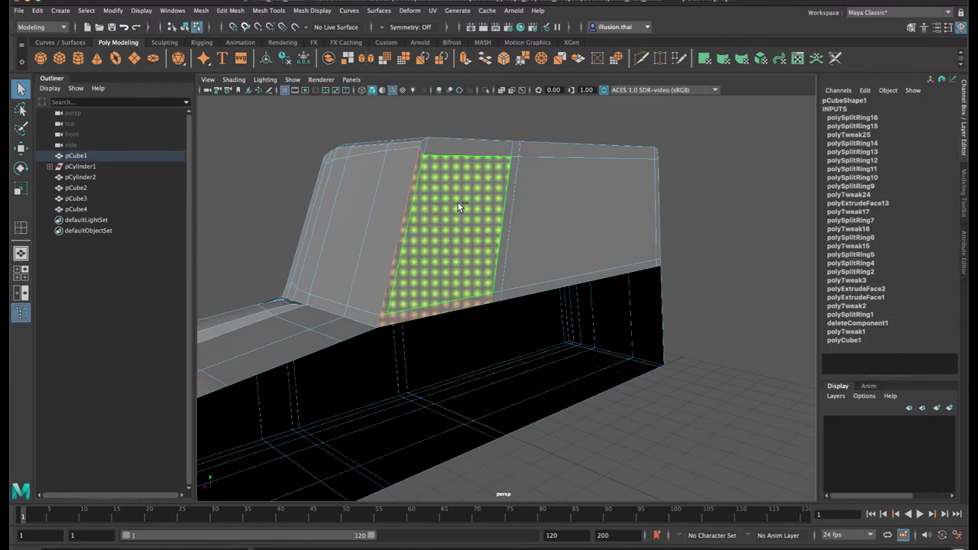
pyautogui.keyDown('shift'); pyautogui.click(427, 149); pyautogui.keyUp('shift')
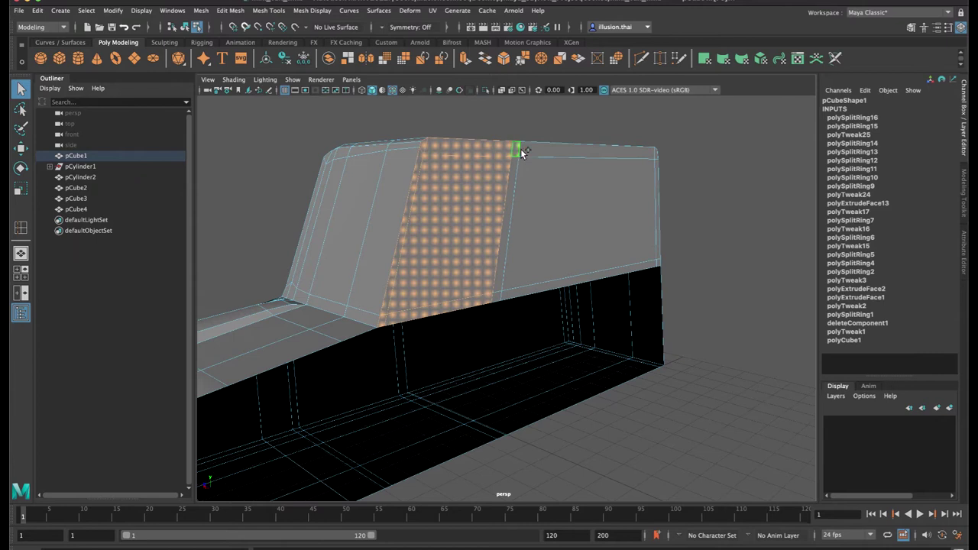
pyautogui.keyDown('shift'); pyautogui.click(534, 190); pyautogui.keyUp('shift')
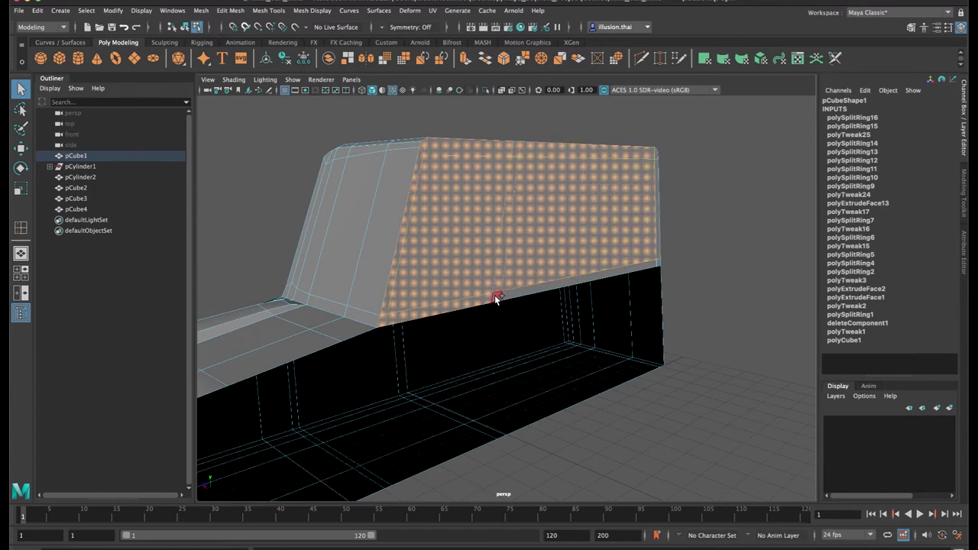
pyautogui.keyDown('shift'); pyautogui.click(659, 239); pyautogui.keyUp('shift')
pyautogui.press('Delete')
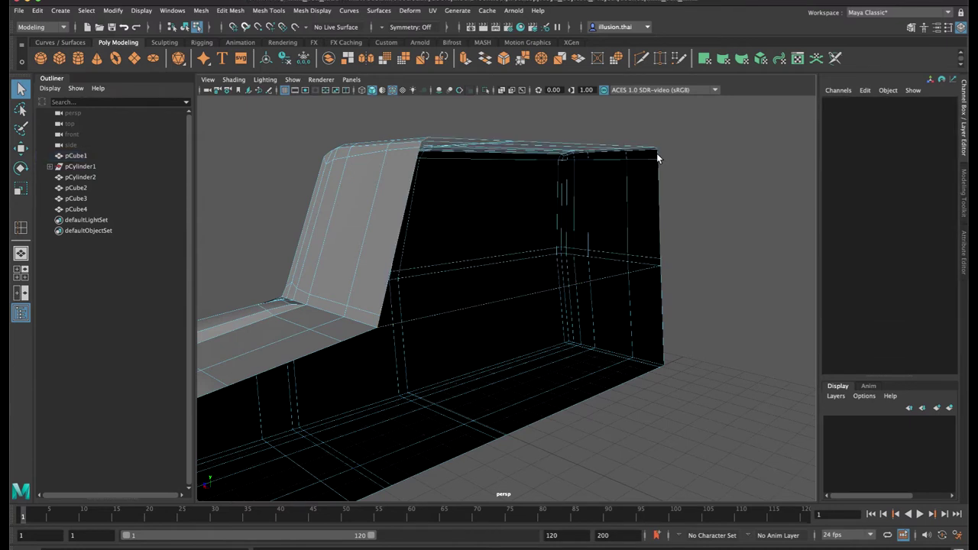
pyautogui.moveTo(481, 271)
pyautogui.keyDown('alt'); pyautogui.mouseDown()
pyautogui.moveTo(461, 310)
pyautogui.moveTo(466, 299)
pyautogui.moveTo(484, 337)
pyautogui.moveTo(411, 329)
pyautogui.moveTo(436, 329)
pyautogui.moveTo(460, 349)
pyautogui.moveTo(484, 338)
pyautogui.moveTo(583, 354)
pyautogui.mouseUp(); pyautogui.keyUp('alt')
pyautogui.press('5')
pyautogui.moveTo(582, 333); pyautogui.dragTo(581, 308, button='right')
pyautogui.keyDown('alt'); pyautogui.moveTo(585, 308); pyautogui.dragTo(618, 366); pyautogui.keyUp('alt')
pyautogui.click(606, 281)
pyautogui.keyDown('shift'); pyautogui.click(605, 301); pyautogui.keyUp('shift')
pyautogui.scroll(-4, 616, 367)
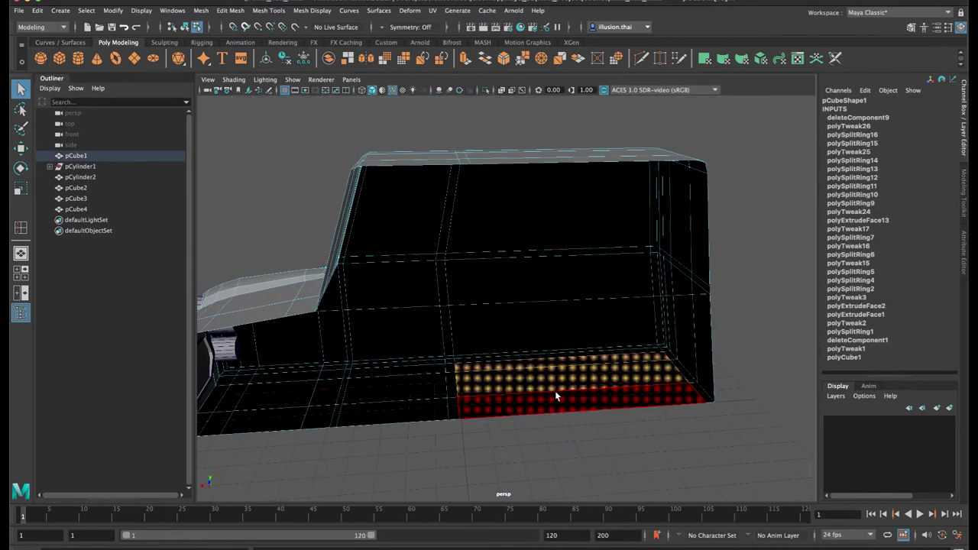
pyautogui.click(492, 441)
pyautogui.moveTo(549, 271); pyautogui.dragTo(595, 257, button='right')
# Delete stray leftover faces on the cabin's open centreline side, keeping the floor faces out of the selection
pyautogui.keyDown('alt'); pyautogui.moveTo(589, 294); pyautogui.dragTo(560, 354); pyautogui.keyUp('alt')
pyautogui.moveTo(534, 271); pyautogui.dragTo(533, 301, button='right')
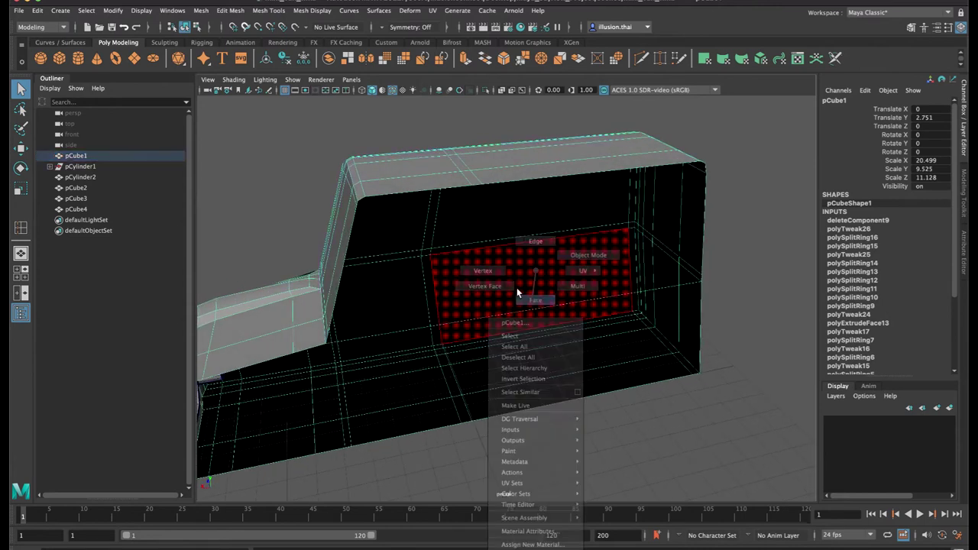
pyautogui.click(519, 291)
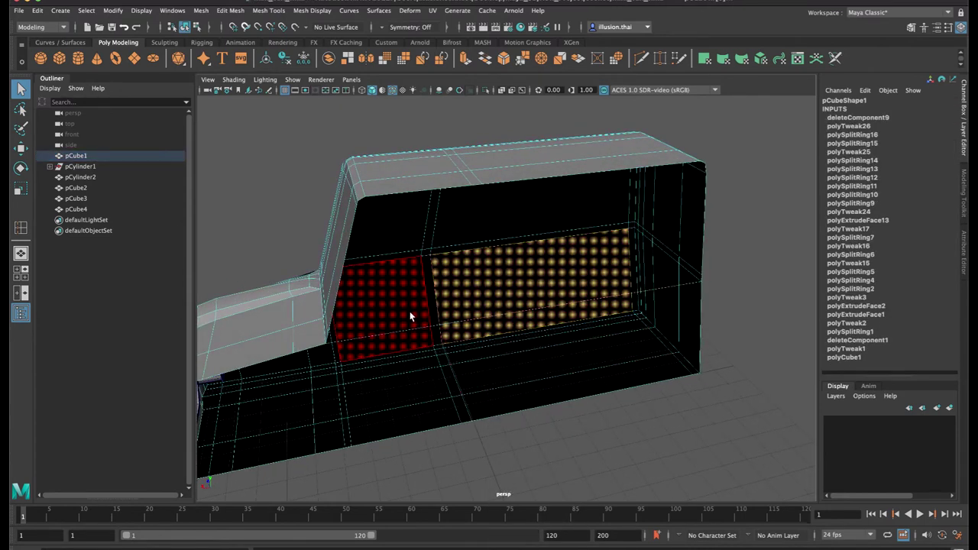
pyautogui.keyDown('alt'); pyautogui.moveTo(419, 377); pyautogui.dragTo(398, 384); pyautogui.keyUp('alt')
pyautogui.keyDown('shift'); pyautogui.moveTo(327, 321); pyautogui.dragTo(534, 369); pyautogui.keyUp('shift')
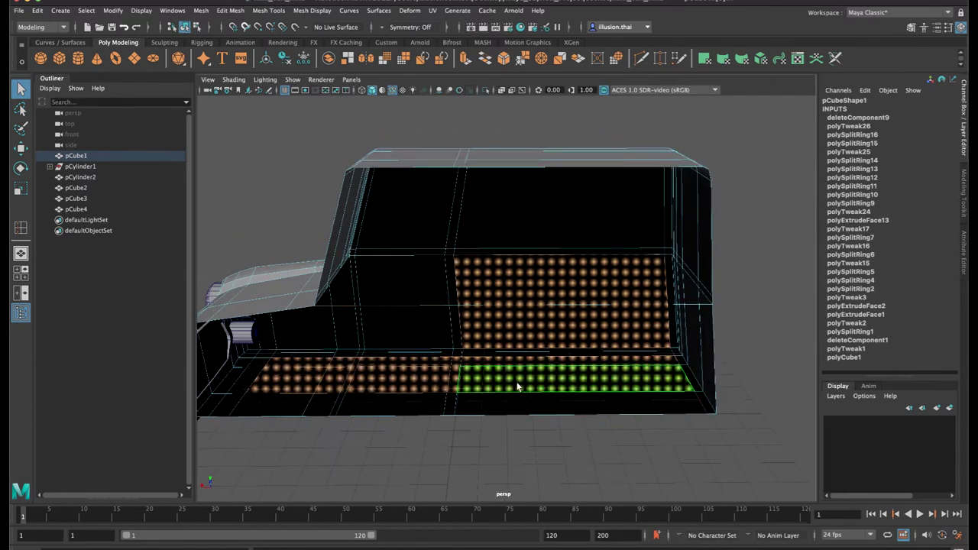
pyautogui.keyDown('ctrl'); pyautogui.moveTo(383, 456); pyautogui.dragTo(619, 334); pyautogui.keyUp('ctrl')
pyautogui.keyDown('ctrl'); pyautogui.moveTo(404, 442); pyautogui.dragTo(250, 346); pyautogui.keyUp('ctrl')
pyautogui.press('Delete')
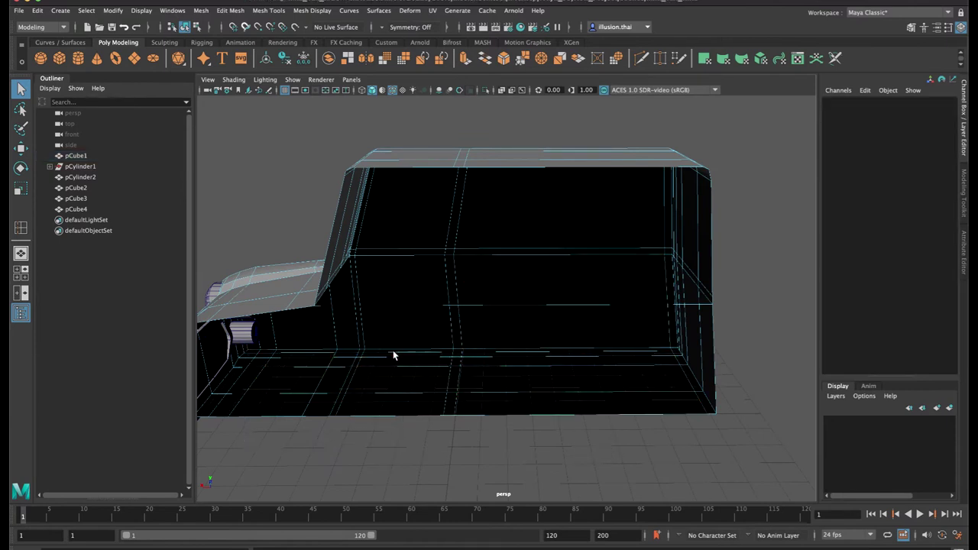
# Delete the remaining stray faces along the beltline and at the cabin's rear corner on the open centreline side
pyautogui.click(320, 308)
pyautogui.keyDown('alt'); pyautogui.moveTo(336, 314); pyautogui.dragTo(363, 332); pyautogui.keyUp('alt')
pyautogui.keyDown('shift'); pyautogui.click(322, 317); pyautogui.keyUp('shift')
pyautogui.moveTo(418, 281); pyautogui.dragTo(647, 318)
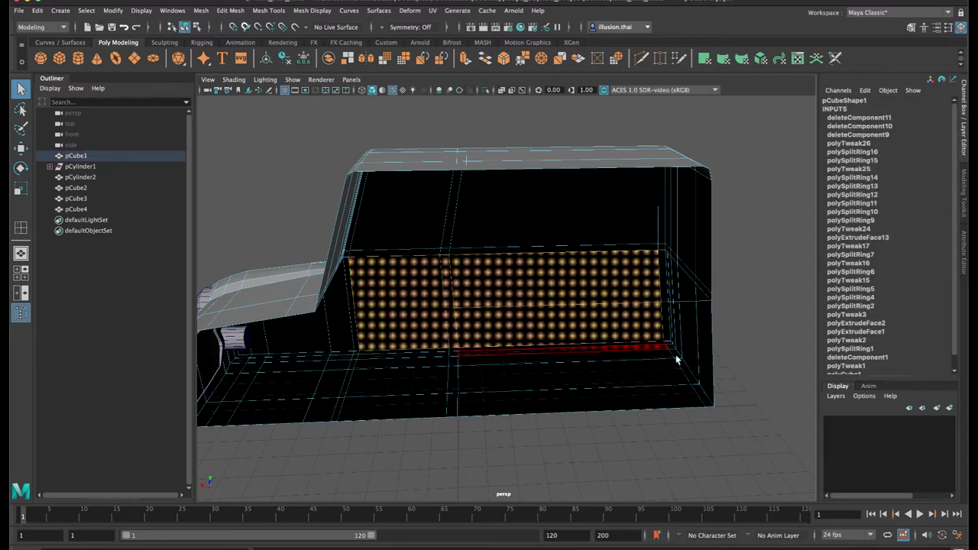
pyautogui.keyDown('ctrl'); pyautogui.moveTo(752, 385); pyautogui.dragTo(388, 325); pyautogui.keyUp('ctrl')
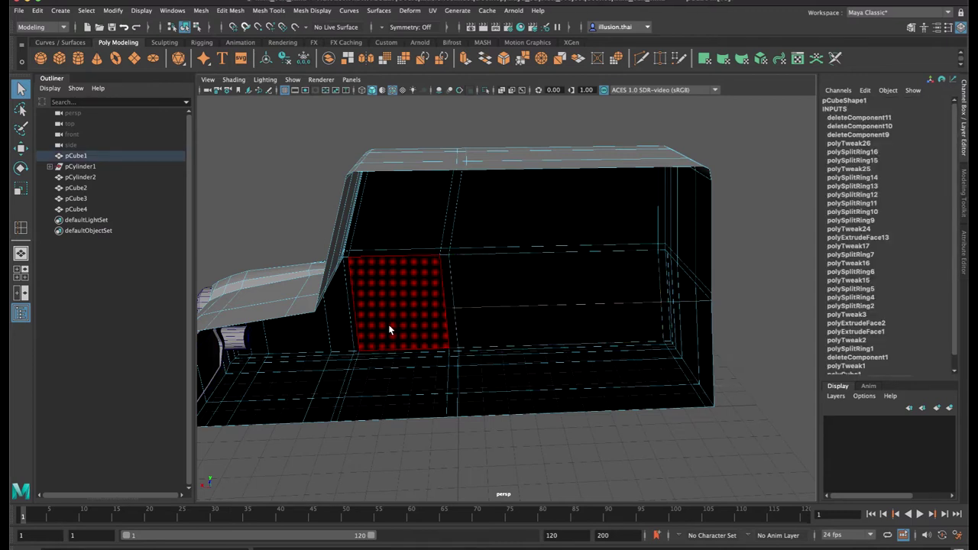
pyautogui.keyDown('alt'); pyautogui.moveTo(546, 288); pyautogui.dragTo(528, 297); pyautogui.keyUp('alt')
pyautogui.keyDown('alt'); pyautogui.moveTo(688, 337); pyautogui.dragTo(698, 337); pyautogui.keyUp('alt')
pyautogui.moveTo(692, 284); pyautogui.dragTo(705, 309)
pyautogui.keyDown('shift'); pyautogui.moveTo(659, 238); pyautogui.dragTo(696, 334); pyautogui.keyUp('shift')
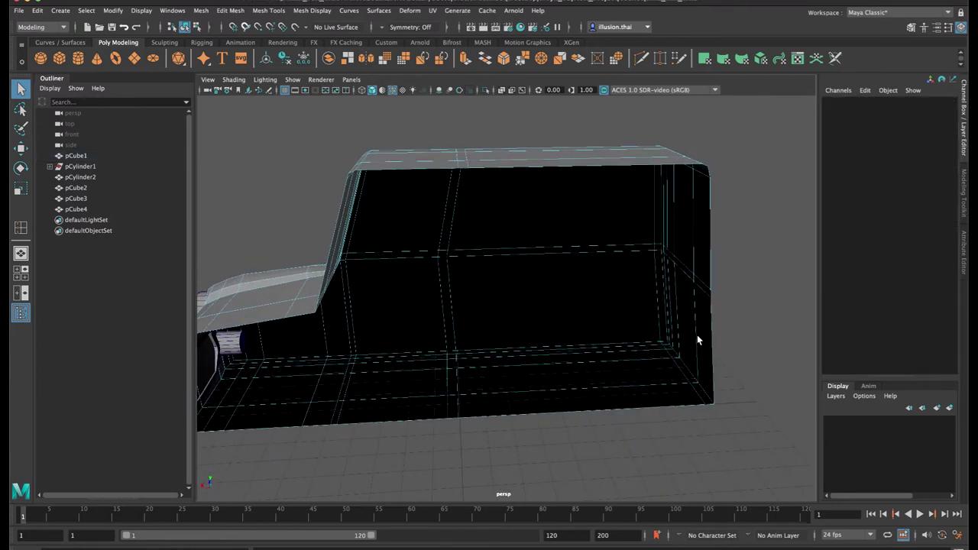
# Examine the junction of the fender, bonnet and windscreen base from outside and above
pyautogui.keyDown('alt'); pyautogui.moveTo(685, 270); pyautogui.dragTo(556, 261); pyautogui.keyUp('alt')
pyautogui.moveTo(555, 257); pyautogui.dragTo(603, 238, button='right')
pyautogui.keyDown('alt'); pyautogui.moveTo(663, 214); pyautogui.dragTo(536, 226); pyautogui.keyUp('alt')
pyautogui.keyDown('alt'); pyautogui.moveTo(483, 194); pyautogui.dragTo(586, 245); pyautogui.keyUp('alt')
pyautogui.keyDown('alt'); pyautogui.moveTo(588, 334); pyautogui.dragTo(529, 228, button='middle'); pyautogui.keyUp('alt')
pyautogui.keyDown('alt'); pyautogui.moveTo(529, 228); pyautogui.dragTo(546, 256); pyautogui.keyUp('alt')
pyautogui.keyDown('alt'); pyautogui.moveTo(546, 256); pyautogui.dragTo(583, 269, button='right'); pyautogui.keyUp('alt')
pyautogui.keyDown('alt'); pyautogui.moveTo(680, 283); pyautogui.dragTo(581, 266, button='middle'); pyautogui.keyUp('alt')
pyautogui.keyDown('alt'); pyautogui.moveTo(581, 266); pyautogui.dragTo(609, 277, button='right'); pyautogui.keyUp('alt')
pyautogui.keyDown('alt'); pyautogui.moveTo(609, 276); pyautogui.dragTo(391, 206); pyautogui.keyUp('alt')
pyautogui.keyDown('alt'); pyautogui.moveTo(390, 207); pyautogui.dragTo(554, 225, button='middle'); pyautogui.keyUp('alt')
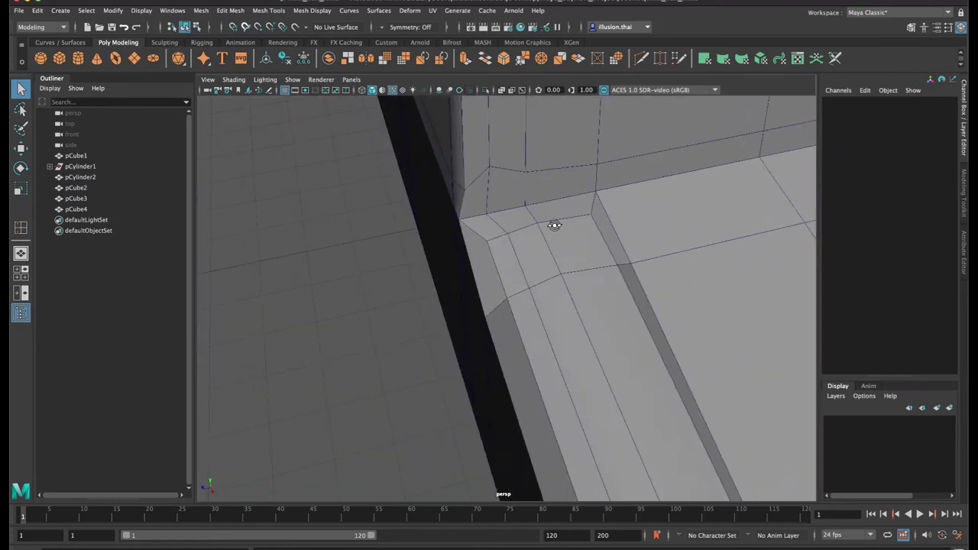
# Move the fender's outer vertex beside the base of the windscreen pillar sideways across the car's width
pyautogui.keyDown('alt'); pyautogui.moveTo(554, 224); pyautogui.dragTo(456, 291); pyautogui.keyUp('alt')
pyautogui.moveTo(456, 294); pyautogui.dragTo(428, 292, button='right')
pyautogui.click(418, 297)
pyautogui.moveTo(417, 296); pyautogui.dragTo(382, 270, button='right')
pyautogui.click(491, 297)
pyautogui.keyDown('alt'); pyautogui.moveTo(490, 297); pyautogui.dragTo(495, 269); pyautogui.keyUp('alt')
pyautogui.press('w')
pyautogui.moveTo(432, 282); pyautogui.dragTo(476, 241)
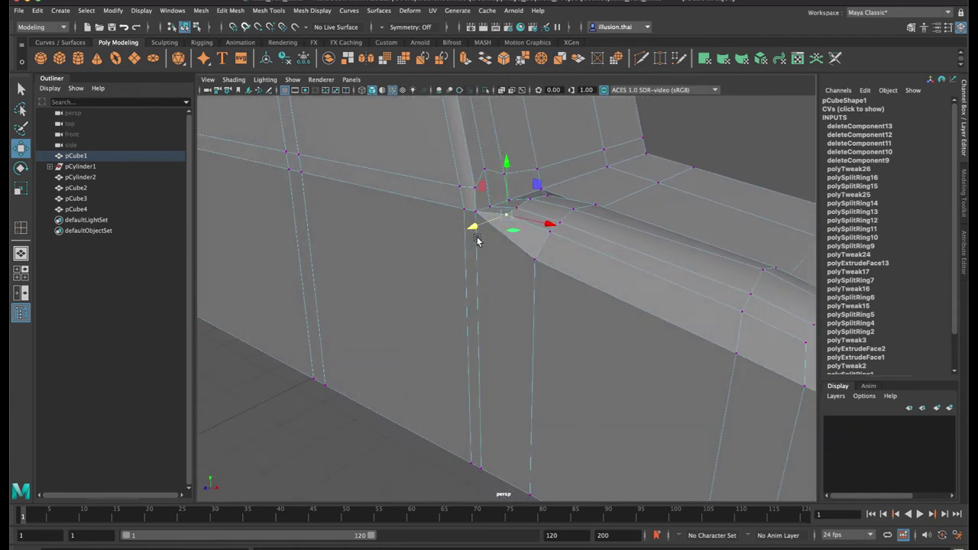
pyautogui.click(535, 261)
pyautogui.moveTo(620, 222); pyautogui.dragTo(675, 187, button='right')
pyautogui.click(702, 148)
# Try to lower the body corner vertex where the fender meets the base of the windscreen pillar
pyautogui.scroll(-5, 539, 181)
pyautogui.keyDown('alt'); pyautogui.moveTo(539, 181); pyautogui.dragTo(469, 226); pyautogui.keyUp('alt')
pyautogui.scroll(5, 470, 226)
pyautogui.moveTo(531, 218); pyautogui.dragTo(500, 216, button='right')
pyautogui.click(526, 216)
pyautogui.moveTo(525, 178)
pyautogui.mouseDown()
pyautogui.moveTo(525, 199)
pyautogui.moveTo(527, 184)
pyautogui.mouseUp()
pyautogui.press('super+z')
# Merge the coincident vertices of the whole car body mesh
pyautogui.moveTo(591, 205); pyautogui.dragTo(643, 170, button='right')
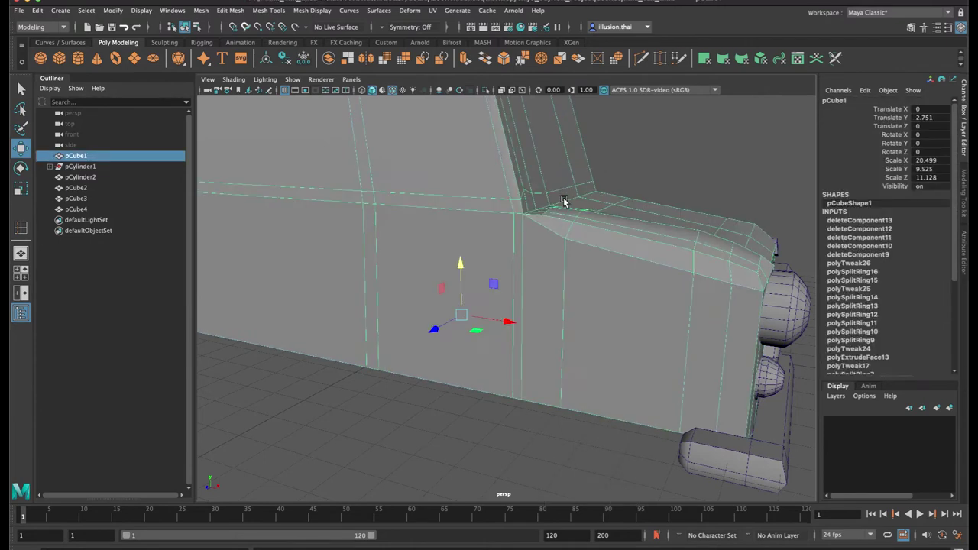
pyautogui.click(275, 13)
pyautogui.moveTo(239, 12)
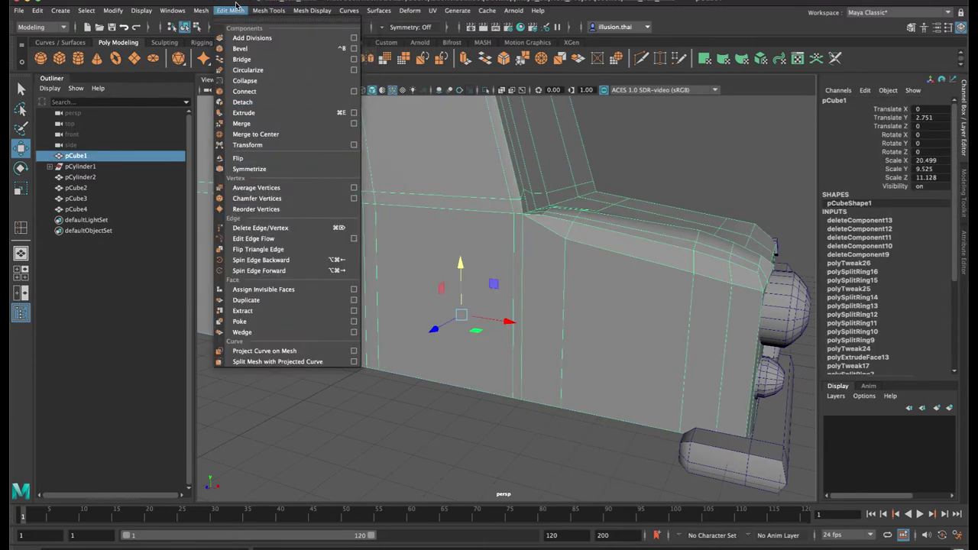
pyautogui.click(252, 126)
pyautogui.press('q')
pyautogui.click(625, 119)
# Lower the corner vertex where the fender meets the windscreen pillar's base slightly, and return to object mode
pyautogui.moveTo(527, 209); pyautogui.dragTo(488, 195, button='right')
pyautogui.click(510, 200)
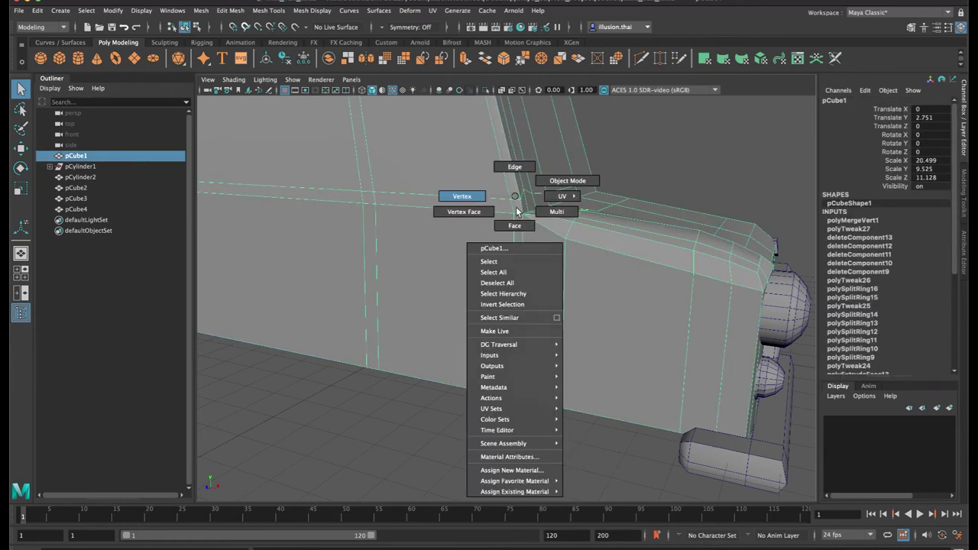
pyautogui.click(523, 216)
pyautogui.press('w')
pyautogui.moveTo(523, 160); pyautogui.dragTo(523, 170)
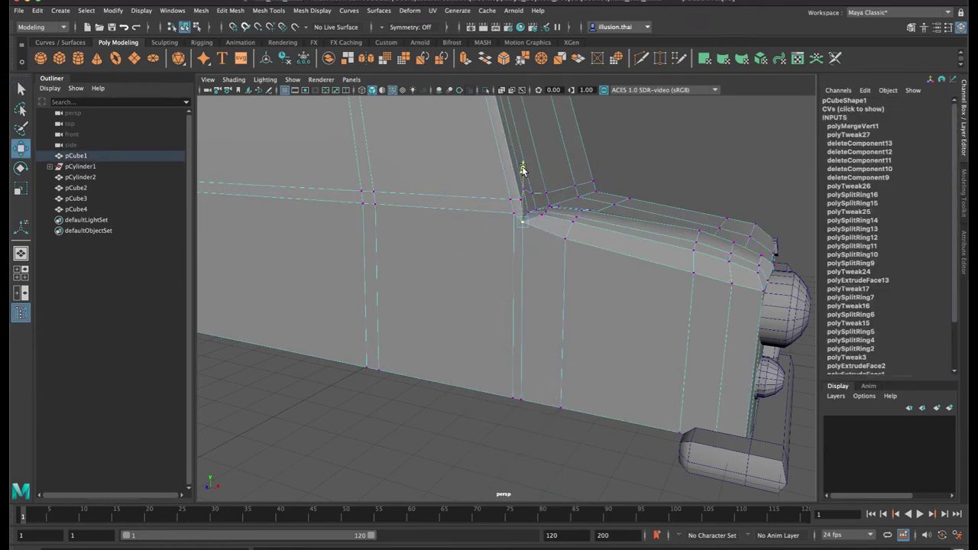
pyautogui.press('q')
pyautogui.rightClick(560, 157)
pyautogui.moveTo(560, 158); pyautogui.dragTo(636, 120, button='right')
pyautogui.click(636, 121)
# Shift the middle door pillar's beltline and sill vertices along the car's length to make the pillar more upright
pyautogui.keyDown('alt'); pyautogui.moveTo(493, 148); pyautogui.dragTo(622, 217, button='middle'); pyautogui.keyUp('alt')
pyautogui.click(516, 212)
pyautogui.keyDown('alt'); pyautogui.moveTo(516, 213); pyautogui.dragTo(486, 211); pyautogui.keyUp('alt')
pyautogui.moveTo(486, 210); pyautogui.dragTo(455, 209, button='right')
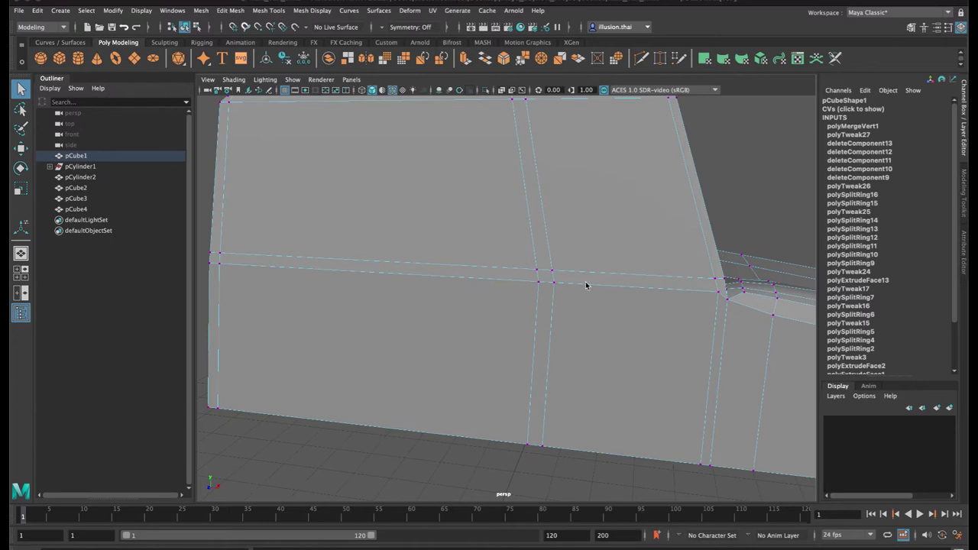
pyautogui.moveTo(523, 254)
pyautogui.mouseDown()
pyautogui.moveTo(581, 287)
pyautogui.moveTo(589, 280)
pyautogui.moveTo(573, 279)
pyautogui.mouseUp()
pyautogui.press('4')
pyautogui.press('5')
pyautogui.press('w')
pyautogui.hotkey('ctrl', 'z')
pyautogui.keyDown('alt'); pyautogui.moveTo(613, 366); pyautogui.dragTo(543, 353, button='right'); pyautogui.keyUp('alt')
pyautogui.keyDown('shift'); pyautogui.moveTo(477, 369); pyautogui.dragTo(543, 432); pyautogui.keyUp('shift')
pyautogui.moveTo(591, 334); pyautogui.dragTo(564, 329)
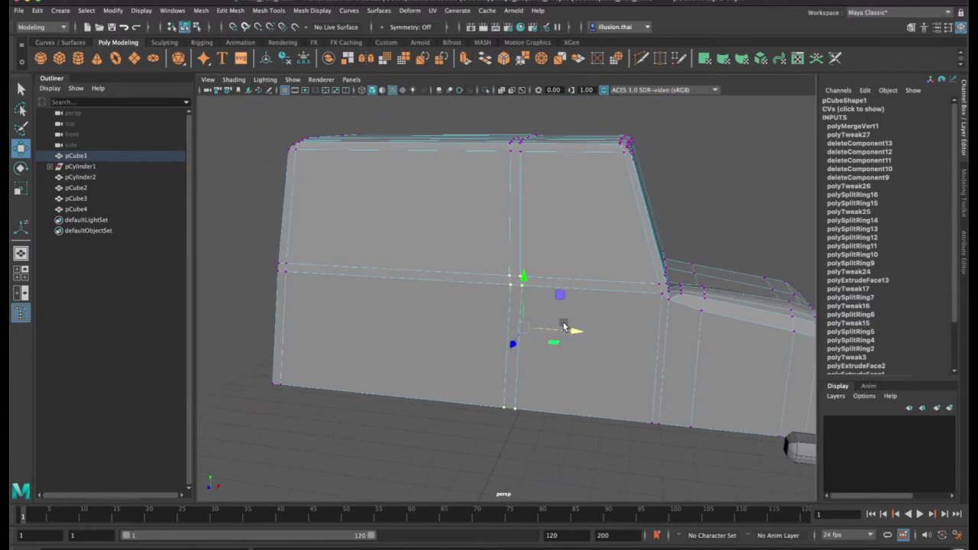
# Align the middle pillar's beltline vertices by scaling along the car's length, and shift its sill vertices slightly forward
pyautogui.press('r')
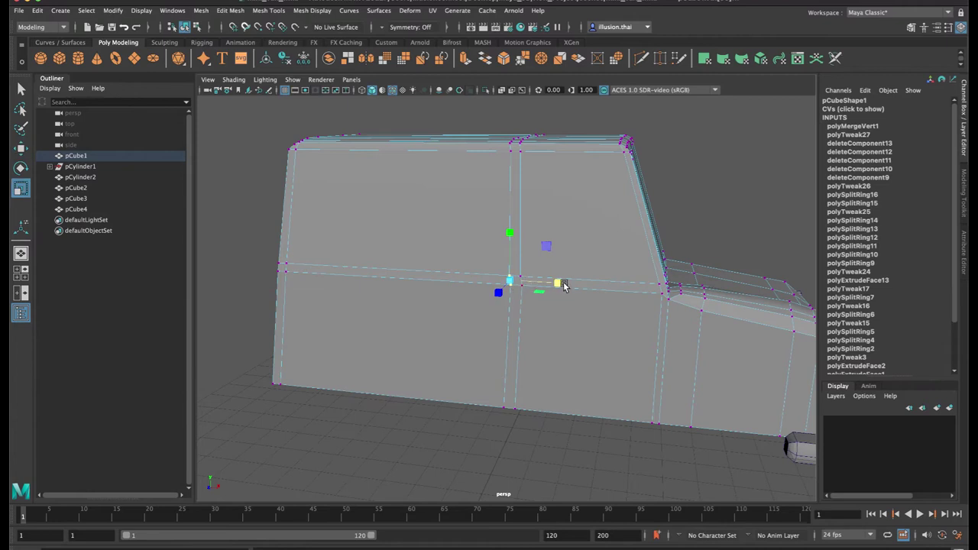
pyautogui.moveTo(518, 296); pyautogui.dragTo(564, 286)
pyautogui.press('w')
pyautogui.moveTo(480, 353); pyautogui.dragTo(548, 425)
pyautogui.moveTo(572, 392); pyautogui.dragTo(575, 397)
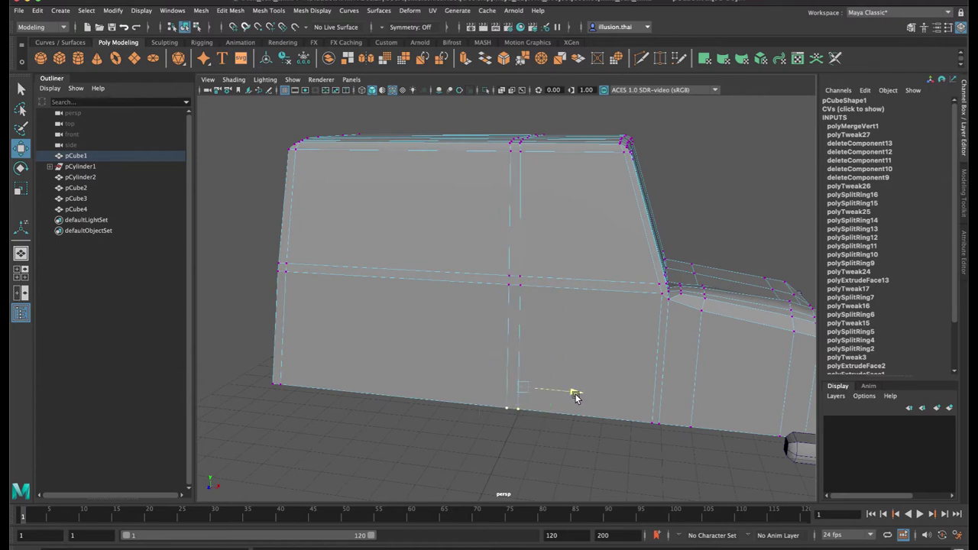
pyautogui.press('q')
pyautogui.moveTo(617, 303); pyautogui.dragTo(672, 256, button='right')
# Extrude the windscreen's four glass faces to form a panel recessed within the surrounding frame
pyautogui.keyDown('alt'); pyautogui.moveTo(608, 205); pyautogui.dragTo(537, 207); pyautogui.keyUp('alt')
pyautogui.keyDown('alt'); pyautogui.moveTo(618, 257); pyautogui.dragTo(569, 257); pyautogui.keyUp('alt')
pyautogui.moveTo(600, 217); pyautogui.dragTo(601, 243, button='right')
pyautogui.click(610, 223)
pyautogui.keyDown('shift'); pyautogui.click(549, 228); pyautogui.keyUp('shift')
pyautogui.keyDown('shift'); pyautogui.click(513, 227); pyautogui.keyUp('shift')
pyautogui.keyDown('shift'); pyautogui.click(501, 230); pyautogui.keyUp('shift')
pyautogui.hotkey('ctrl', 'e')
pyautogui.keyDown('alt'); pyautogui.moveTo(666, 202); pyautogui.dragTo(678, 228); pyautogui.keyUp('alt')
pyautogui.hotkey('ctrl', 'z')
# Delete the side face that the windscreen extrusion left along the car's centreline
pyautogui.keyDown('alt'); pyautogui.moveTo(678, 228); pyautogui.dragTo(598, 209); pyautogui.keyUp('alt')
pyautogui.press('q')
pyautogui.click(621, 205)
pyautogui.press('Delete')
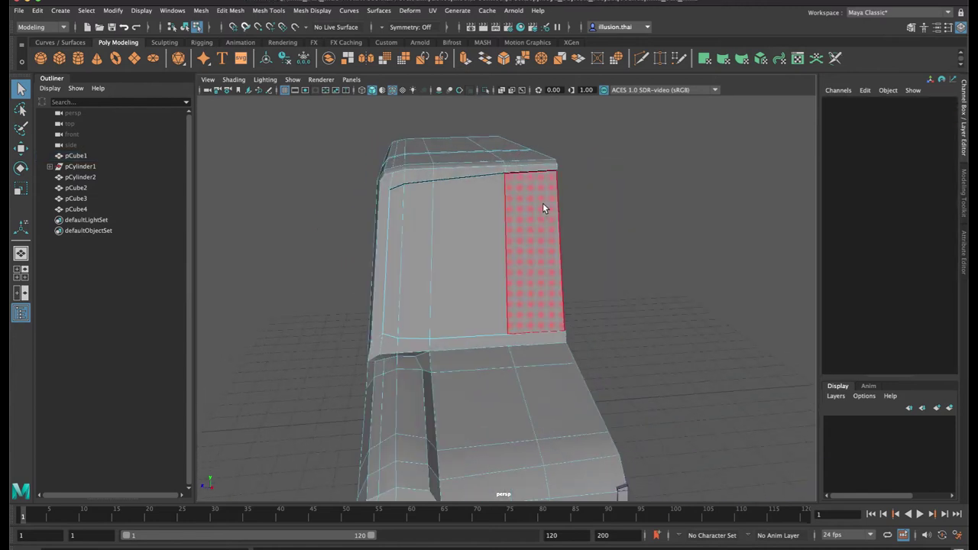
pyautogui.click(543, 204)
# Select the cabin's centreline vertices from roof to windscreen base and scale them flat across the car's width
pyautogui.rightClick(543, 204)
pyautogui.moveTo(543, 204); pyautogui.dragTo(514, 204, button='right')
pyautogui.keyDown('alt'); pyautogui.moveTo(545, 205); pyautogui.dragTo(525, 205); pyautogui.keyUp('alt')
pyautogui.moveTo(513, 122); pyautogui.dragTo(574, 375)
pyautogui.press('w')
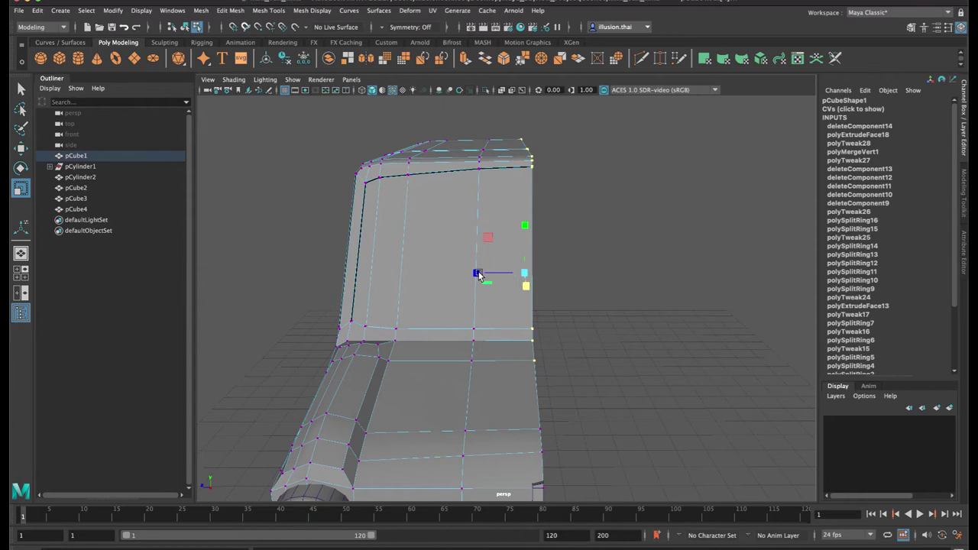
pyautogui.press('q')
pyautogui.press('w')
pyautogui.press('r')
pyautogui.press('w')
# Move the flattened cabin centreline vertices across the car's width and snap them in line with the bonnet's centreline edge
pyautogui.moveTo(473, 275); pyautogui.dragTo(533, 332)
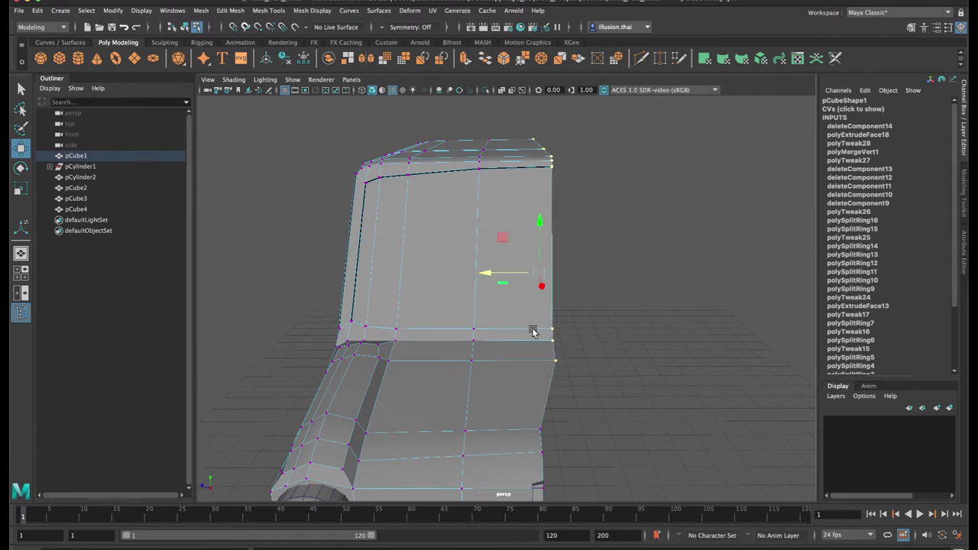
pyautogui.keyDown('alt'); pyautogui.moveTo(547, 441); pyautogui.dragTo(527, 434); pyautogui.keyUp('alt')
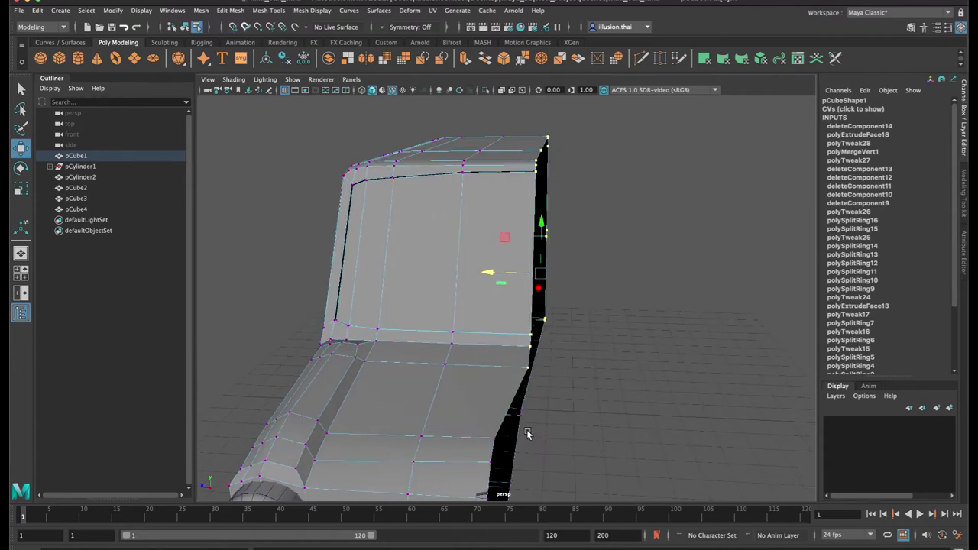
pyautogui.moveTo(517, 425); pyautogui.dragTo(518, 430, button='middle')
pyautogui.keyDown('alt'); pyautogui.moveTo(458, 315); pyautogui.dragTo(495, 310); pyautogui.keyUp('alt')
pyautogui.moveTo(554, 193); pyautogui.dragTo(579, 188, button='right')
pyautogui.click(577, 194)
pyautogui.keyDown('alt'); pyautogui.moveTo(577, 194); pyautogui.dragTo(547, 225); pyautogui.keyUp('alt')
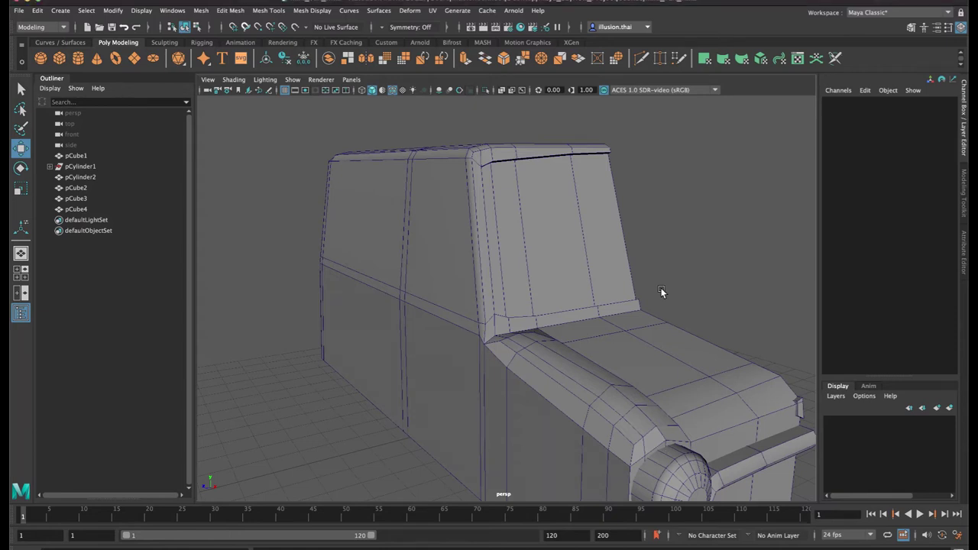
# Move the rear side window's top edge slightly down and its bottom edge slightly up
pyautogui.keyDown('alt'); pyautogui.moveTo(554, 259); pyautogui.dragTo(498, 243); pyautogui.keyUp('alt')
pyautogui.moveTo(498, 243); pyautogui.dragTo(497, 216, button='right')
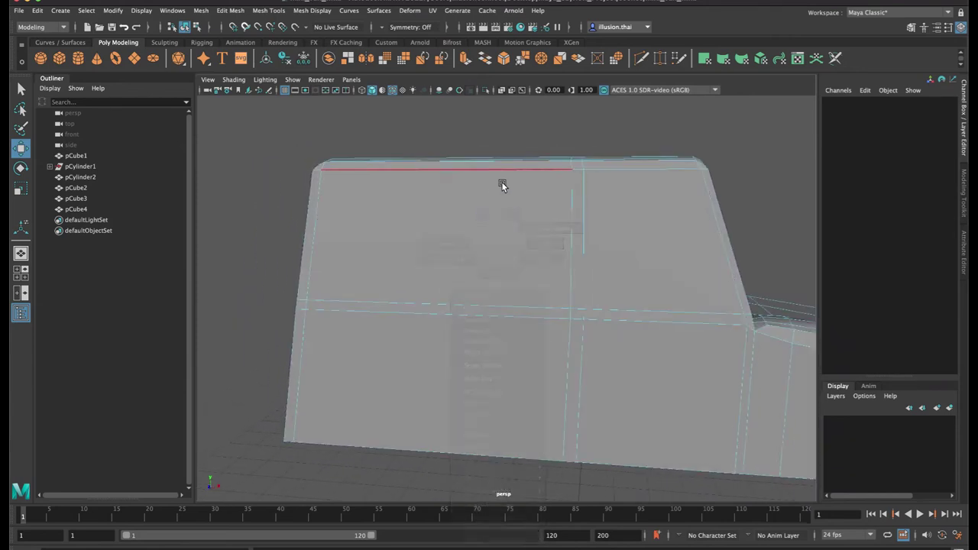
pyautogui.click(500, 174)
pyautogui.keyDown('shift'); pyautogui.click(571, 201); pyautogui.keyUp('shift')
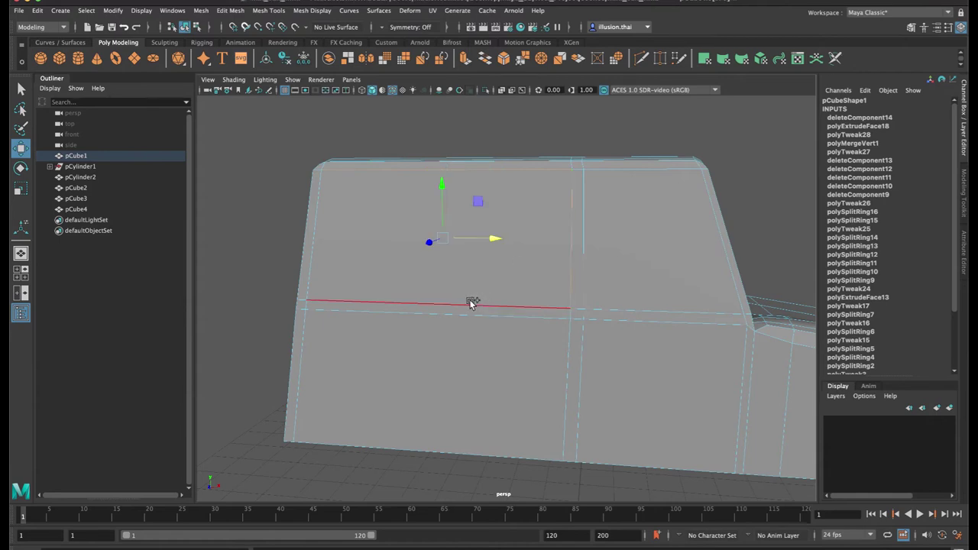
pyautogui.click(416, 176)
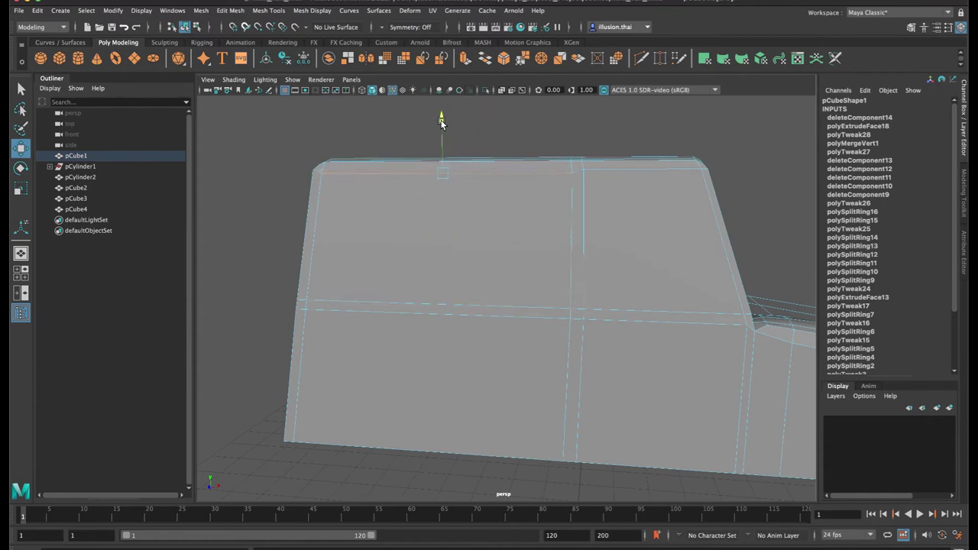
pyautogui.click(460, 307)
pyautogui.moveTo(434, 252); pyautogui.dragTo(432, 243)
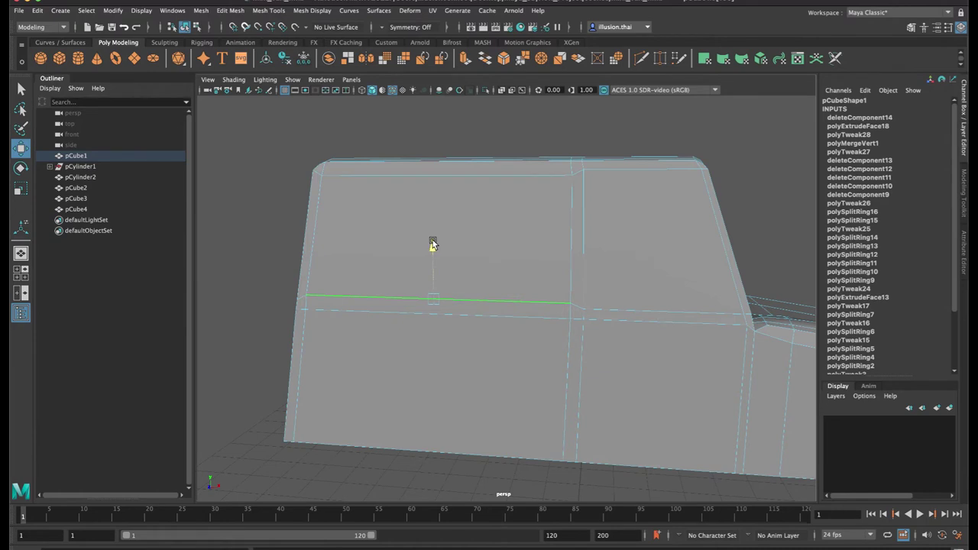
# Extrude the rear side window face inward to recess it into the body side
pyautogui.moveTo(433, 241); pyautogui.dragTo(432, 240)
pyautogui.moveTo(480, 219); pyautogui.dragTo(480, 230, button='right')
pyautogui.click(480, 230)
pyautogui.keyDown('alt'); pyautogui.moveTo(481, 243); pyautogui.dragTo(419, 258); pyautogui.keyUp('alt')
pyautogui.hotkey('ctrl', 'e')
pyautogui.press('q')
# Extrude the front side window face inward by about 0.309 to recess it, then return to object selection
pyautogui.click(609, 144)
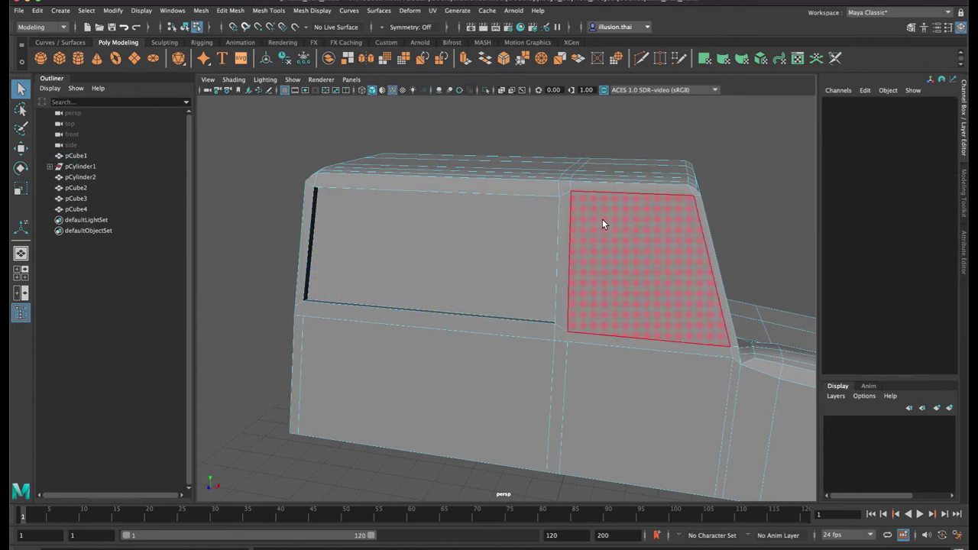
pyautogui.click(608, 234)
pyautogui.keyDown('alt'); pyautogui.moveTo(617, 248); pyautogui.dragTo(611, 249); pyautogui.keyUp('alt')
pyautogui.keyDown('alt'); pyautogui.moveTo(610, 249); pyautogui.dragTo(585, 246, button='middle'); pyautogui.keyUp('alt')
pyautogui.keyDown('alt'); pyautogui.moveTo(584, 246); pyautogui.dragTo(588, 243); pyautogui.keyUp('alt')
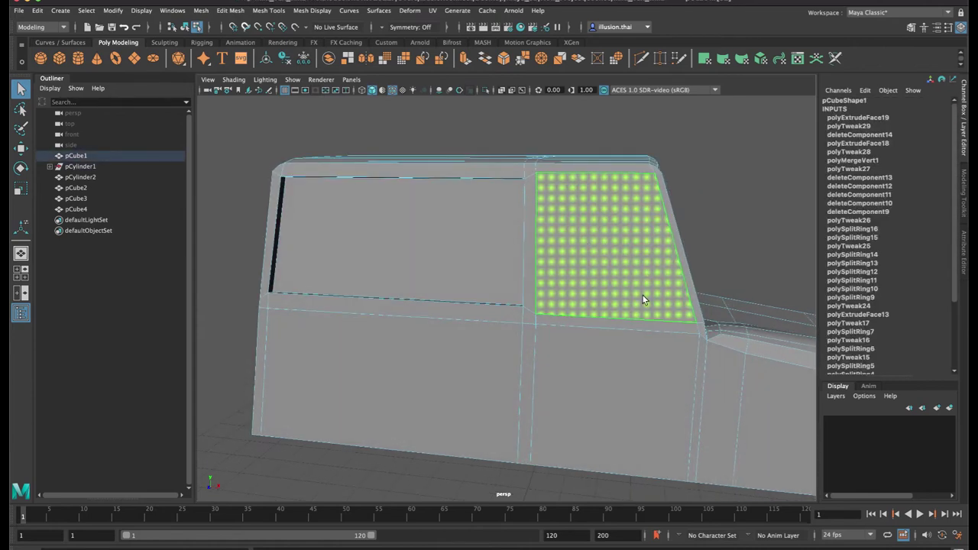
pyautogui.hotkey('ctrl', 'e')
pyautogui.keyDown('alt'); pyautogui.moveTo(624, 291); pyautogui.dragTo(641, 298); pyautogui.keyUp('alt')
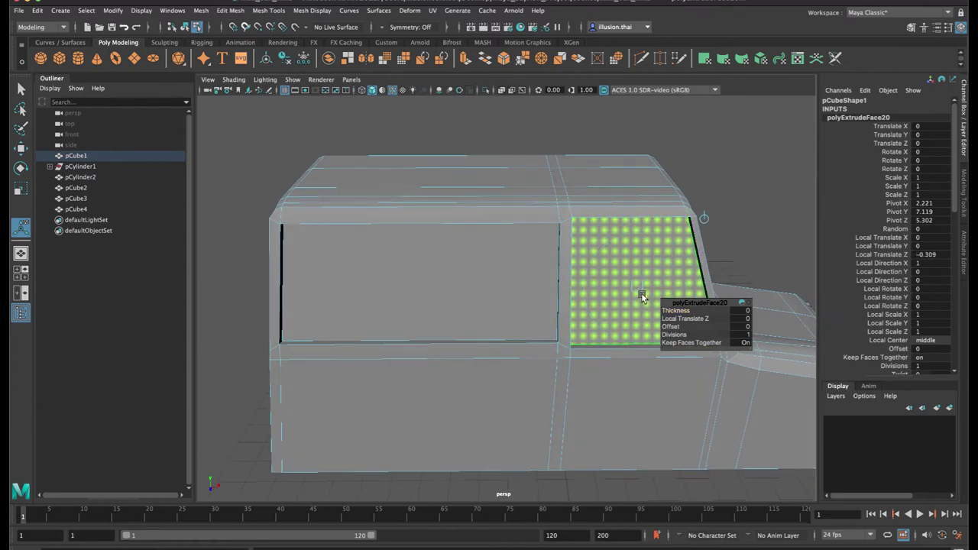
pyautogui.press('q')
pyautogui.click(718, 239)
pyautogui.keyDown('alt'); pyautogui.moveTo(723, 258); pyautogui.dragTo(613, 200, button='middle'); pyautogui.keyUp('alt')
pyautogui.moveTo(584, 231); pyautogui.dragTo(639, 215, button='right')
pyautogui.keyDown('alt'); pyautogui.moveTo(644, 212); pyautogui.dragTo(603, 209); pyautogui.keyUp('alt')
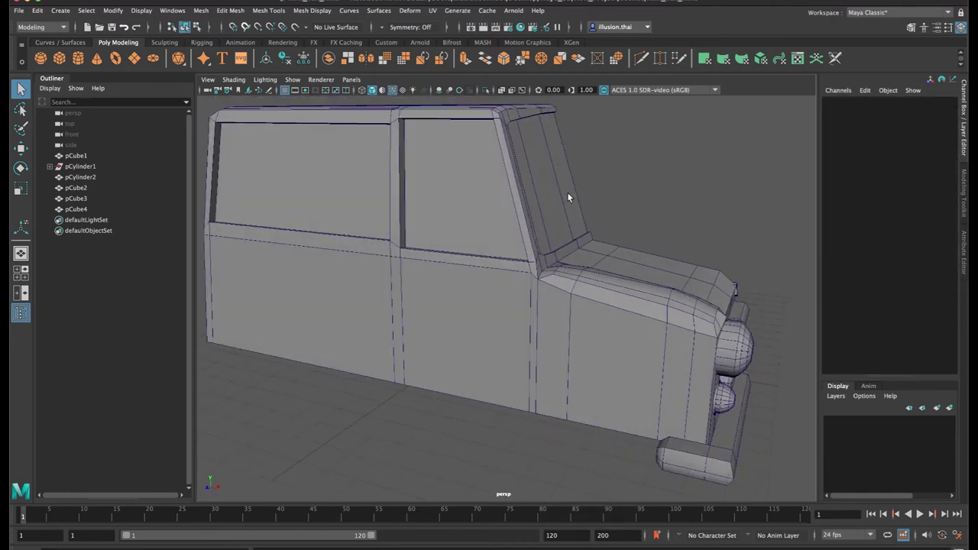
# Add a polygon cube and place it outside the front door near the windscreen pillar, at about X 4.027, Y 5.241, Z 6.367
pyautogui.click(60, 58)
pyautogui.keyDown('alt'); pyautogui.moveTo(305, 178); pyautogui.dragTo(323, 190); pyautogui.keyUp('alt')
pyautogui.press('w')
pyautogui.keyDown('alt'); pyautogui.moveTo(546, 303); pyautogui.dragTo(351, 444); pyautogui.keyUp('alt')
pyautogui.moveTo(385, 348); pyautogui.dragTo(385, 197)
pyautogui.moveTo(404, 257); pyautogui.dragTo(507, 289)
# Scale the cube into a thin wing mirror panel, about 0.283 in X and 1.589 in Z
pyautogui.keyDown('alt'); pyautogui.moveTo(480, 282); pyautogui.dragTo(537, 287, button='right'); pyautogui.keyUp('alt')
pyautogui.press('r')
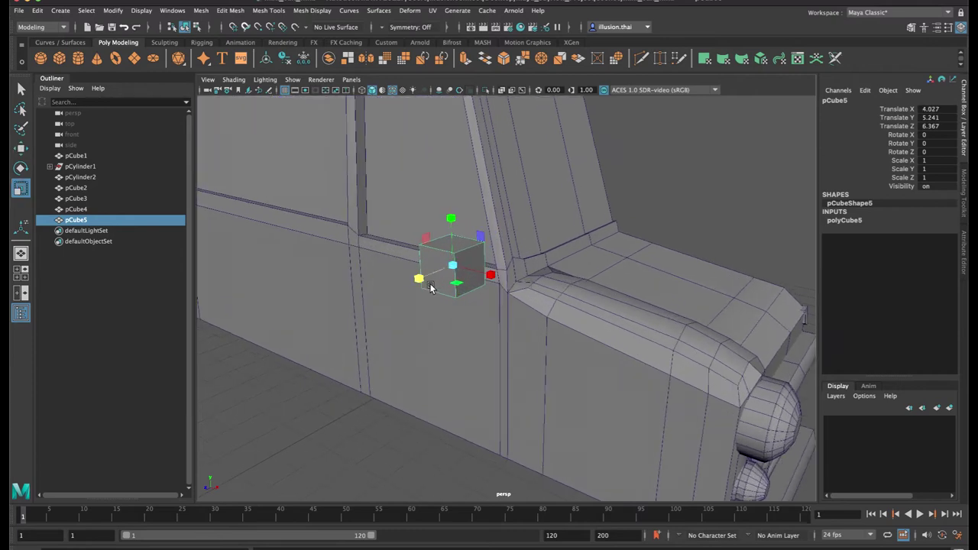
pyautogui.moveTo(415, 281); pyautogui.dragTo(389, 298)
pyautogui.moveTo(492, 277); pyautogui.dragTo(537, 260)
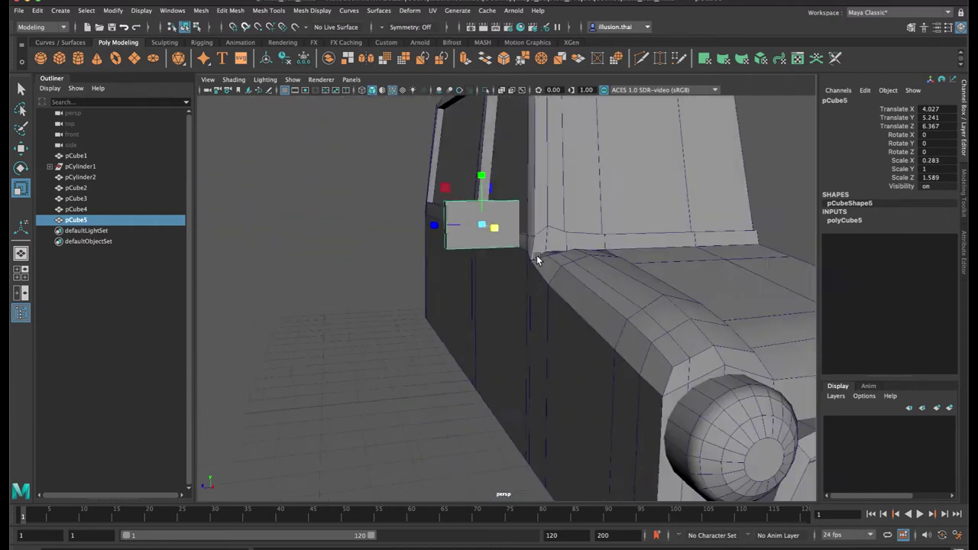
pyautogui.keyDown('alt'); pyautogui.moveTo(537, 260); pyautogui.dragTo(573, 268, button='right'); pyautogui.keyUp('alt')
pyautogui.keyDown('alt'); pyautogui.moveTo(500, 264); pyautogui.dragTo(535, 277); pyautogui.keyUp('alt')
# Move the mirror panel slightly along the car's length to about X 3.499
pyautogui.moveTo(522, 237); pyautogui.dragTo(538, 227, button='right')
pyautogui.click(378, 260)
pyautogui.click(476, 262)
pyautogui.press('w')
pyautogui.moveTo(522, 262); pyautogui.dragTo(505, 257)
# Extrude the mirror panel's front-facing side forward, scale the new face down and adjust its height
pyautogui.moveTo(515, 241); pyautogui.dragTo(514, 267, button='right')
pyautogui.click(509, 242)
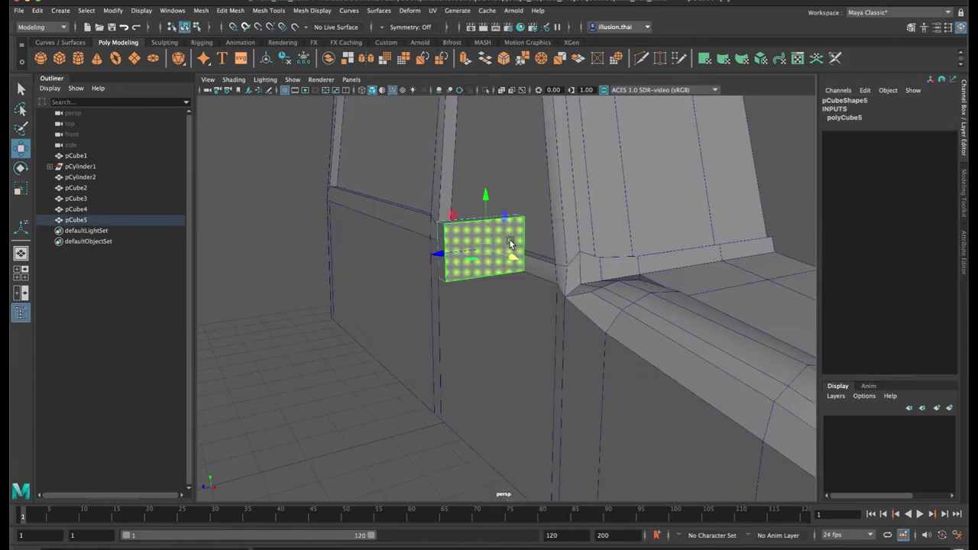
pyautogui.hotkey('ctrl', 'e')
pyautogui.moveTo(506, 255); pyautogui.dragTo(436, 255)
pyautogui.press('r')
pyautogui.press('w')
pyautogui.moveTo(482, 207); pyautogui.dragTo(484, 204)
# Extrude the mirror face again by about 0.11, shrink it and move it to the panel's lower inner corner
pyautogui.hotkey('ctrl', 'e')
pyautogui.moveTo(497, 255); pyautogui.dragTo(460, 257)
pyautogui.press('r')
pyautogui.press('w')
pyautogui.moveTo(503, 209); pyautogui.dragTo(504, 219)
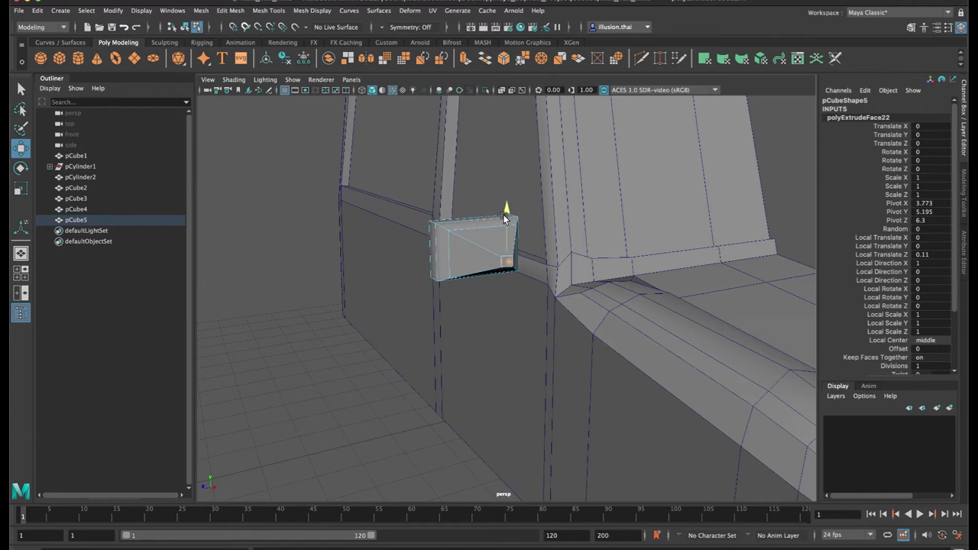
# Extrude the small corner face by about 0.22 to start the mirror's stem, rotating and lowering its end
pyautogui.hotkey('ctrl', 'e')
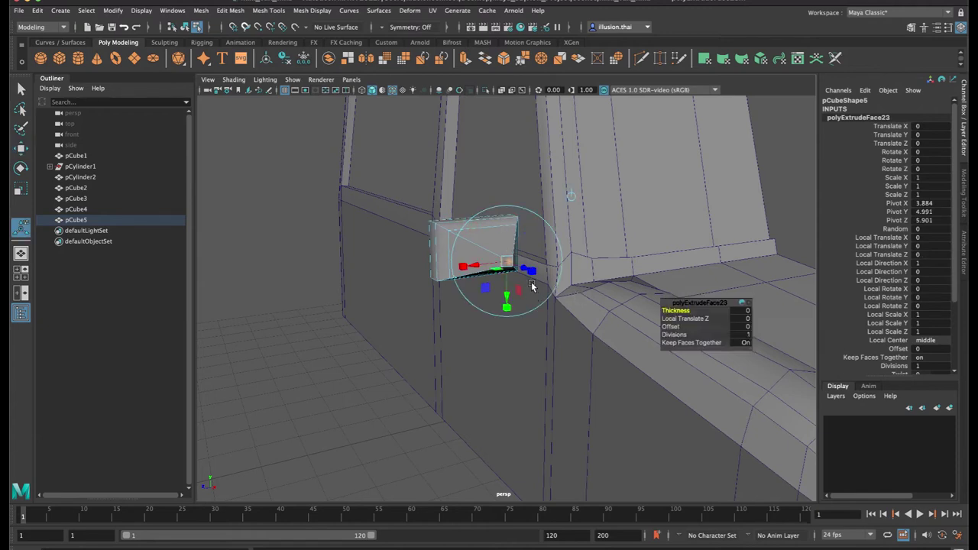
pyautogui.press('e')
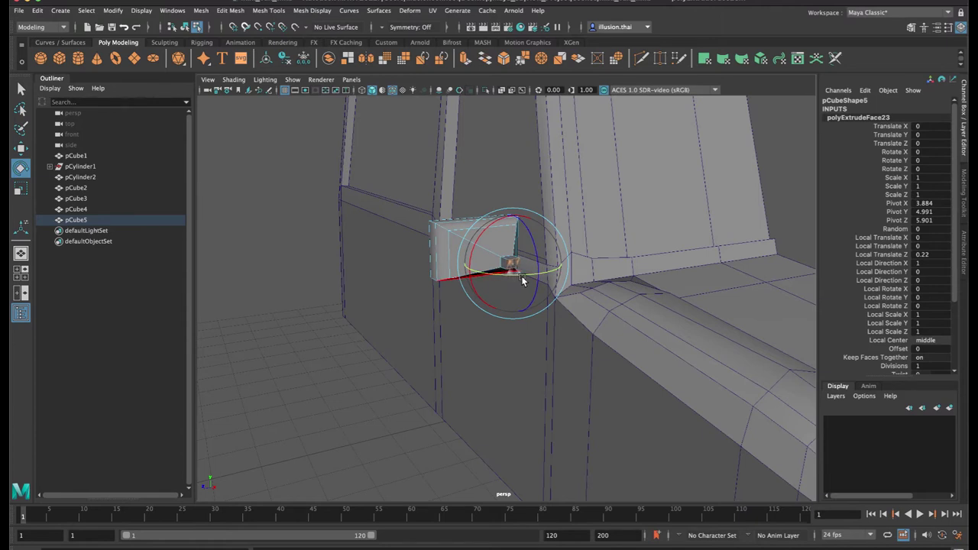
pyautogui.press('w')
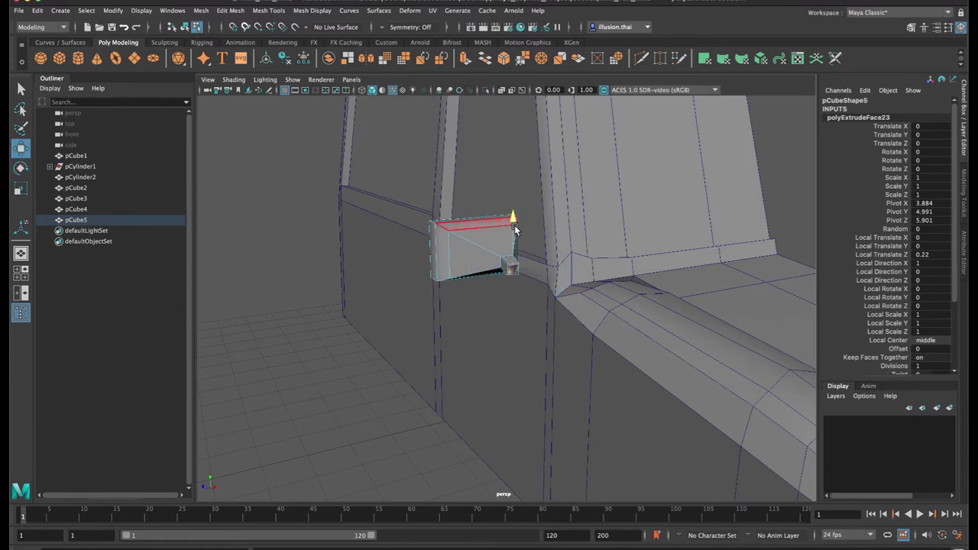
pyautogui.press('e')
# Extrude the stem's end by about 0.337, rotate it towards the car body and adjust its scale
pyautogui.hotkey('ctrl', 'e')
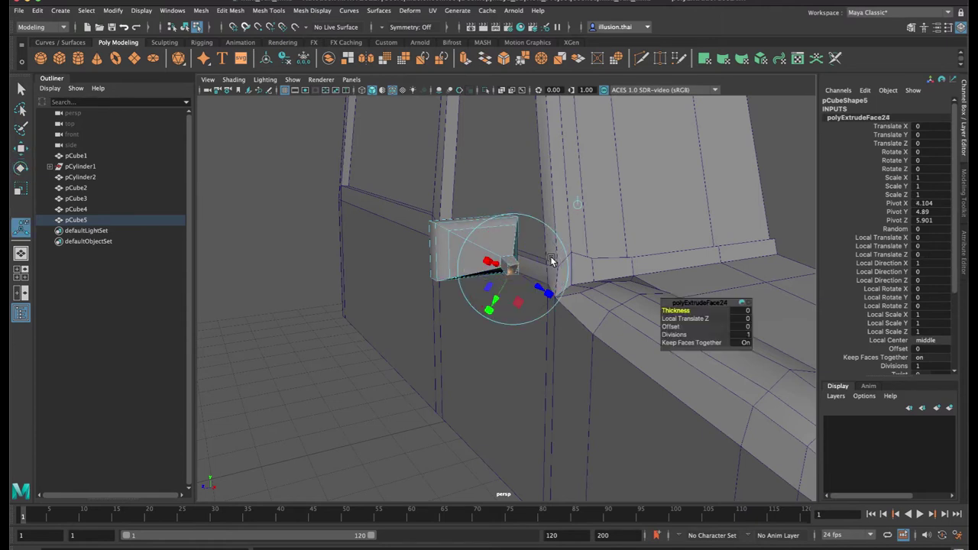
pyautogui.moveTo(535, 284); pyautogui.dragTo(552, 296)
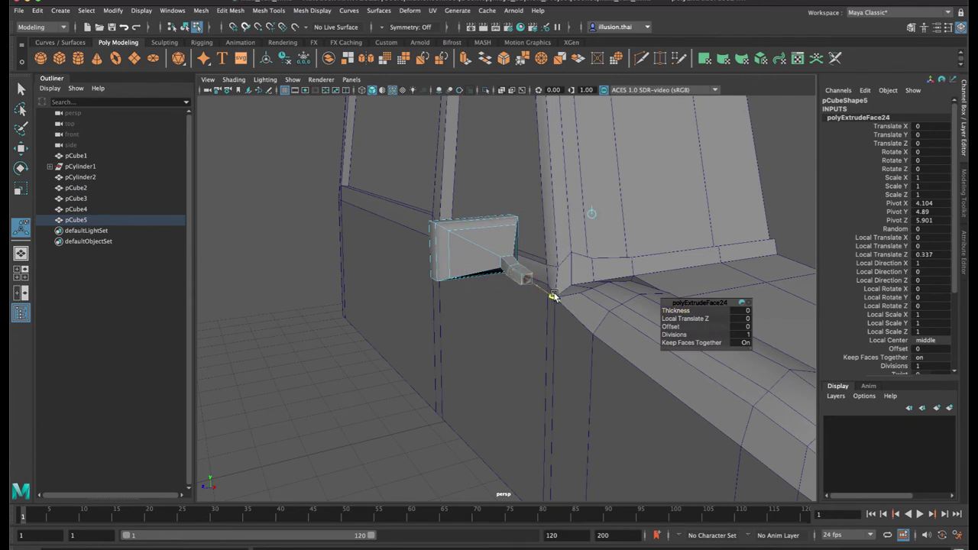
pyautogui.press('e')
pyautogui.moveTo(522, 288); pyautogui.dragTo(539, 291)
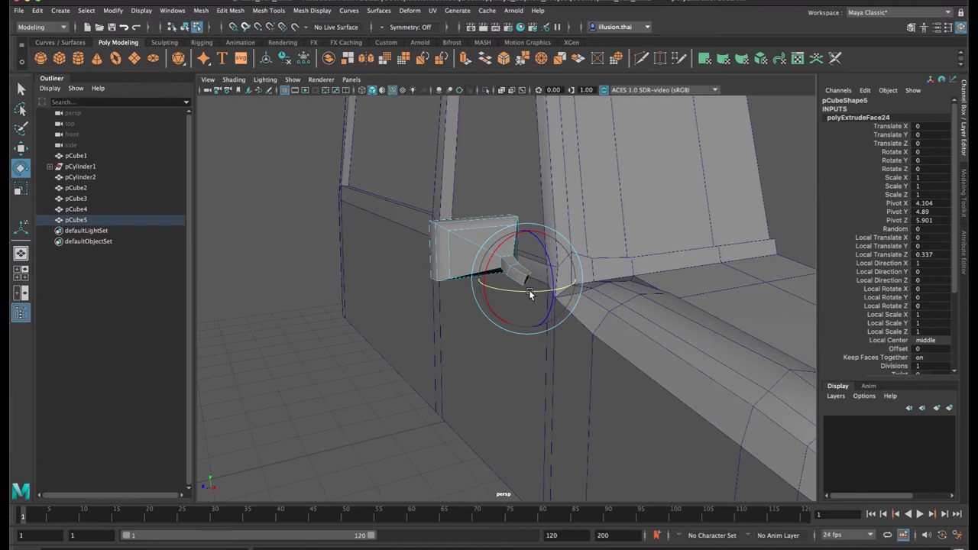
pyautogui.press('r')
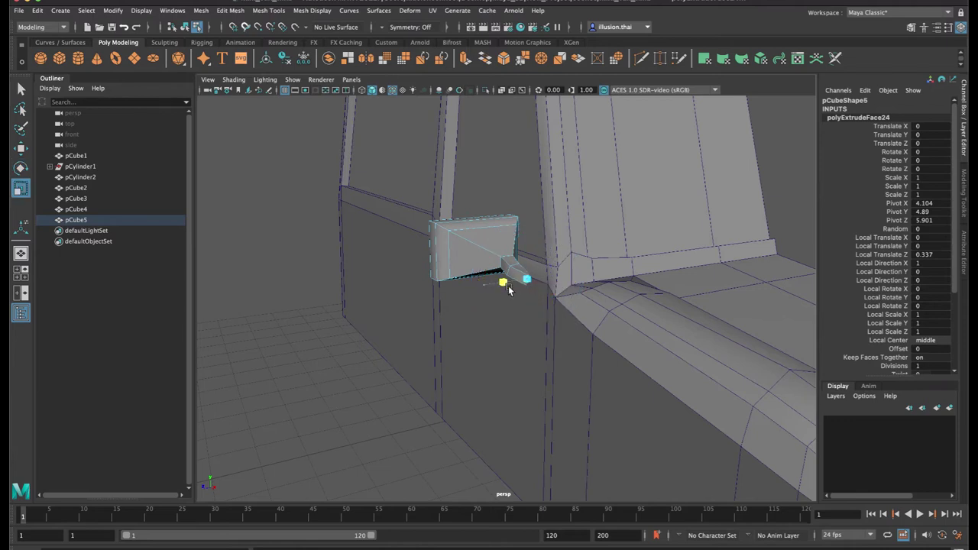
# Extrude the stem's end by about 0.461 so that it reaches the car body
pyautogui.hotkey('ctrl', 'e')
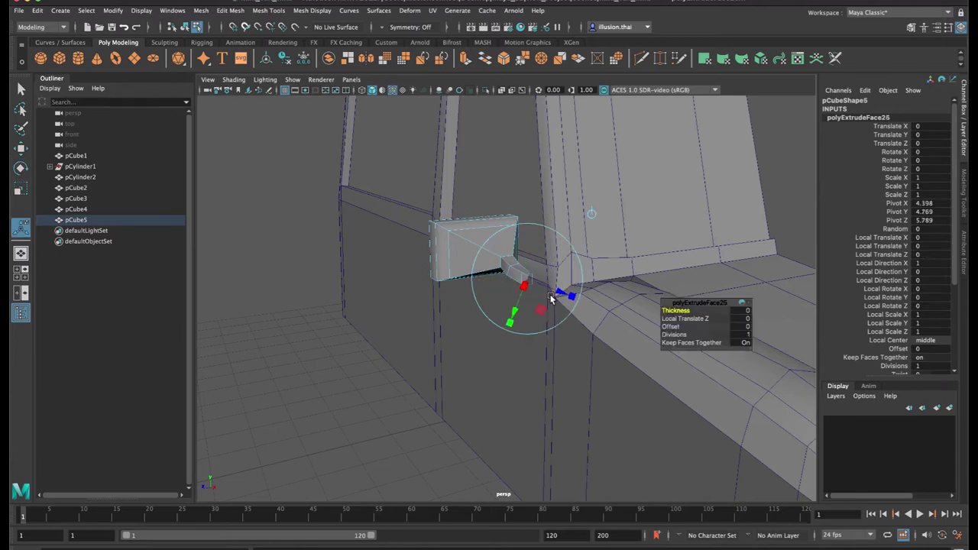
pyautogui.moveTo(549, 294); pyautogui.dragTo(585, 298)
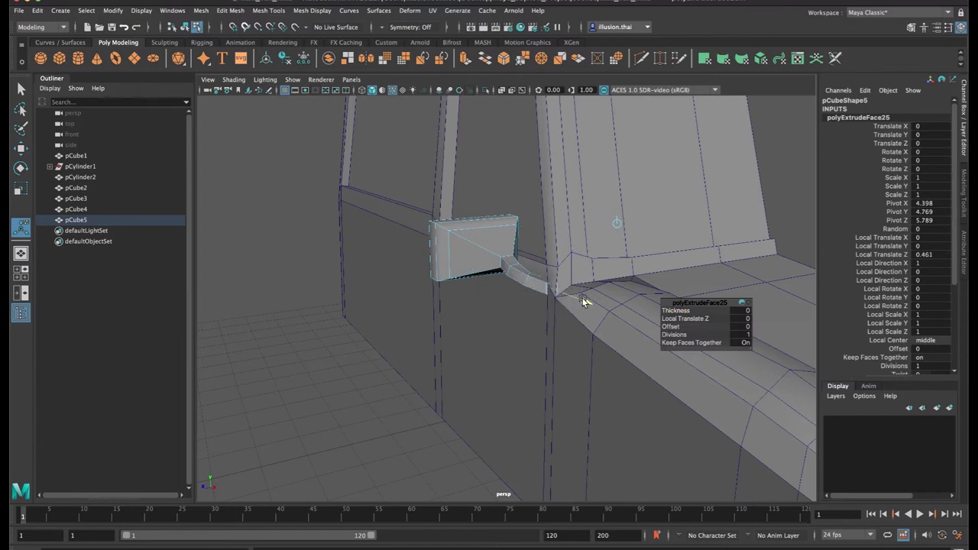
pyautogui.press('q')
# Select the whole wing mirror and raise it slightly to about Y 5.362
pyautogui.moveTo(478, 252); pyautogui.dragTo(492, 236, button='right')
pyautogui.press('w')
pyautogui.click(303, 280)
pyautogui.click(454, 254)
pyautogui.keyDown('alt'); pyautogui.moveTo(453, 249); pyautogui.dragTo(448, 252); pyautogui.keyUp('alt')
pyautogui.moveTo(457, 191); pyautogui.dragTo(458, 184)
# Select the mirror's rear-facing glass face and nudge it slightly forward
pyautogui.keyDown('alt'); pyautogui.moveTo(457, 235); pyautogui.dragTo(506, 244); pyautogui.keyUp('alt')
pyautogui.keyDown('alt'); pyautogui.moveTo(413, 263); pyautogui.dragTo(562, 264); pyautogui.keyUp('alt')
pyautogui.rightClick(630, 237)
pyautogui.moveTo(630, 245); pyautogui.dragTo(629, 266, button='right')
pyautogui.click(631, 233)
pyautogui.click(647, 241)
pyautogui.keyDown('alt'); pyautogui.moveTo(648, 260); pyautogui.dragTo(712, 275); pyautogui.keyUp('alt')
pyautogui.moveTo(711, 274); pyautogui.dragTo(762, 155, button='right')
pyautogui.click(646, 237)
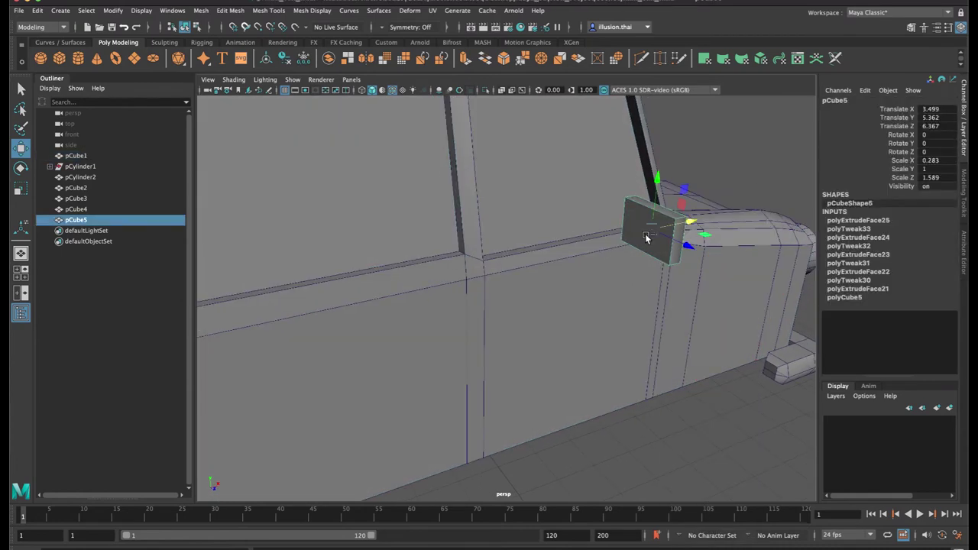
pyautogui.press('F8')
pyautogui.click(643, 238)
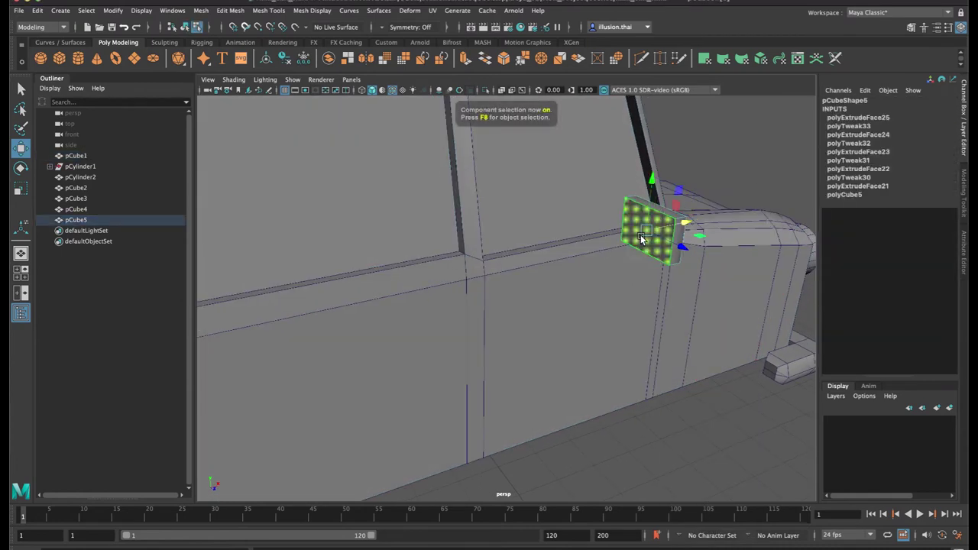
pyautogui.moveTo(682, 225); pyautogui.dragTo(688, 225)
pyautogui.press('q')
pyautogui.moveTo(649, 224); pyautogui.dragTo(684, 201, button='right')
pyautogui.click(723, 161)
# Select the mirror stem's vertices in wireframe view and scale them slightly along the car's length
pyautogui.keyDown('alt'); pyautogui.moveTo(717, 180); pyautogui.dragTo(634, 254); pyautogui.keyUp('alt')
pyautogui.click(556, 240)
pyautogui.press('w')
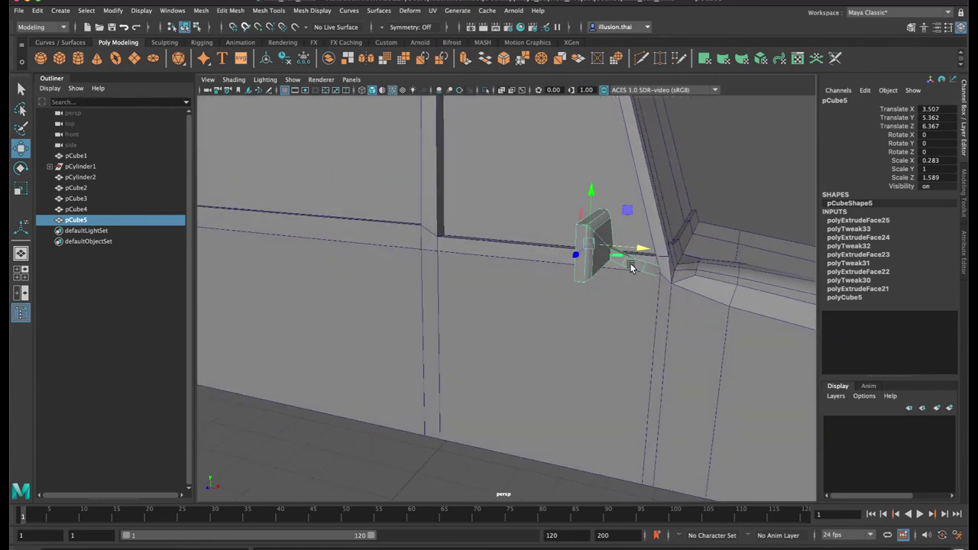
pyautogui.press('4')
pyautogui.moveTo(635, 266); pyautogui.dragTo(615, 265, button='right')
pyautogui.moveTo(710, 230); pyautogui.dragTo(615, 294)
pyautogui.press('r')
pyautogui.moveTo(689, 272); pyautogui.dragTo(681, 273)
pyautogui.press('w')
pyautogui.press('5')
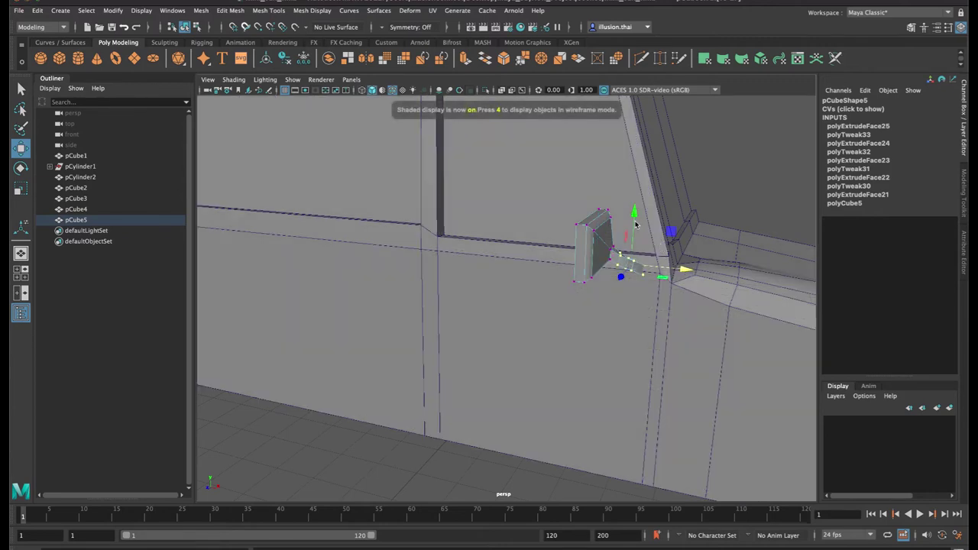
# Move the wing mirror to about X 3.667, Z 6.341 and lower it slightly beside the front pillar
pyautogui.moveTo(604, 230); pyautogui.dragTo(694, 182, button='right')
pyautogui.click(583, 249)
pyautogui.keyDown('alt'); pyautogui.moveTo(585, 250); pyautogui.dragTo(576, 288); pyautogui.keyUp('alt')
pyautogui.moveTo(477, 296); pyautogui.dragTo(478, 297)
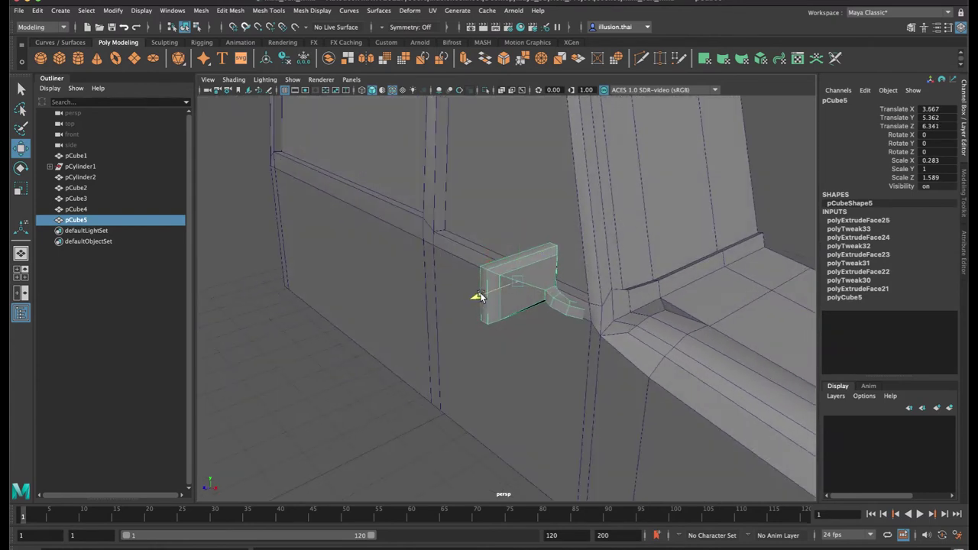
pyautogui.moveTo(517, 232); pyautogui.dragTo(514, 251)
pyautogui.click(694, 202)
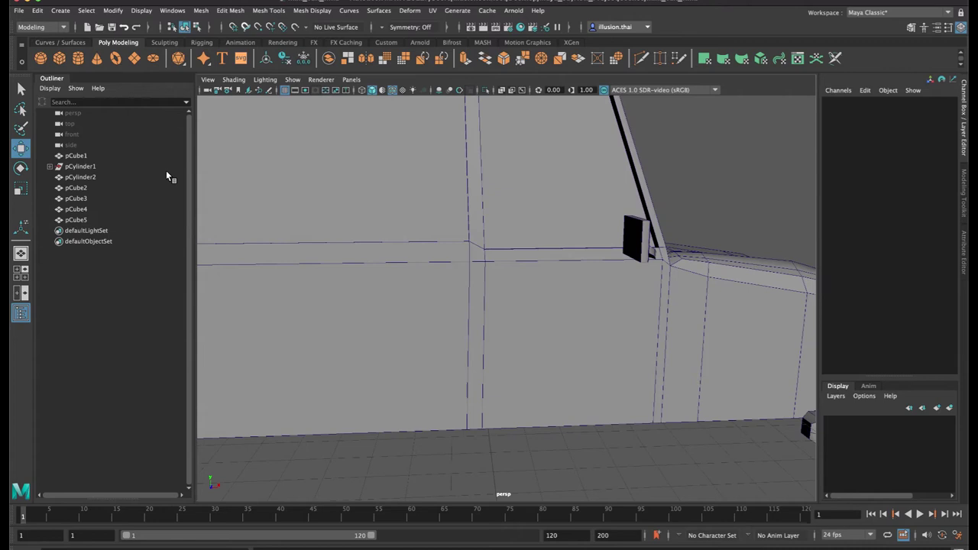
# Add a cube beside the door at about Y 3.939, Z 6.858 and scale it to 0.156 in Y and 0.317 in Z
pyautogui.click(65, 63)
pyautogui.keyDown('alt'); pyautogui.moveTo(449, 321); pyautogui.dragTo(574, 334); pyautogui.keyUp('alt')
pyautogui.press('r')
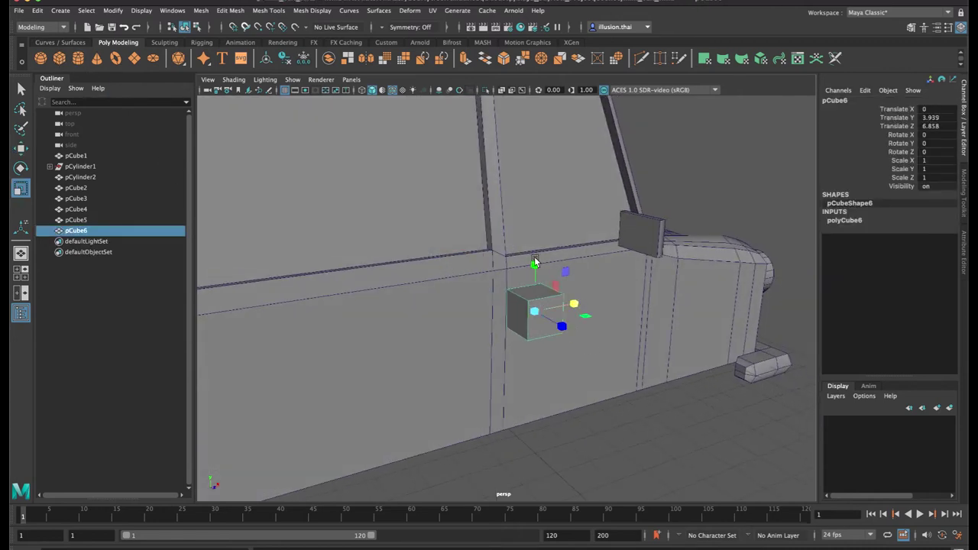
pyautogui.moveTo(535, 265); pyautogui.dragTo(542, 319)
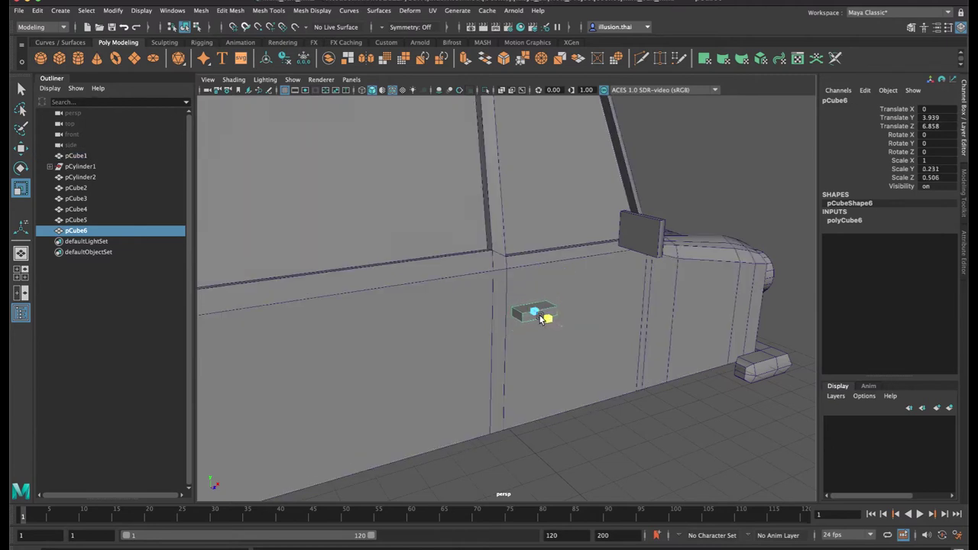
pyautogui.keyDown('alt'); pyautogui.moveTo(540, 319); pyautogui.dragTo(626, 324, button='right'); pyautogui.keyUp('alt')
pyautogui.moveTo(575, 332); pyautogui.dragTo(563, 326)
pyautogui.moveTo(548, 272); pyautogui.dragTo(547, 287)
pyautogui.press('q')
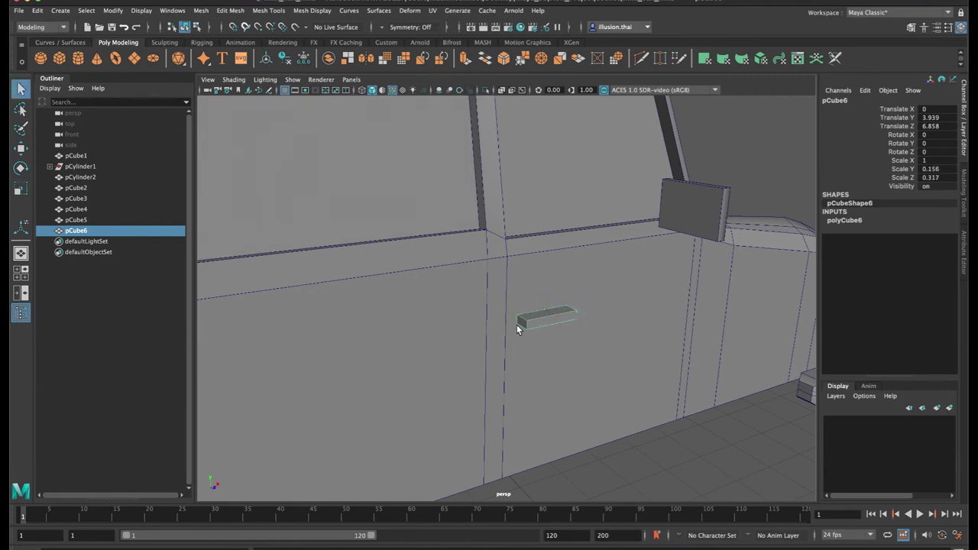
pyautogui.moveTo(526, 321); pyautogui.dragTo(546, 298, button='right')
pyautogui.moveTo(603, 269); pyautogui.dragTo(657, 238, button='right')
pyautogui.click(762, 170)
# Select both end faces of the door handle bar and extrude them outward into short end sections
pyautogui.click(546, 316)
pyautogui.press('F8')
pyautogui.click(523, 322)
pyautogui.keyDown('alt'); pyautogui.moveTo(552, 336); pyautogui.dragTo(574, 351); pyautogui.keyUp('alt')
pyautogui.keyDown('shift'); pyautogui.click(473, 307); pyautogui.keyUp('shift')
pyautogui.hotkey('ctrl', 'e')
pyautogui.press('q')
# Extrude the inner faces of the handle's two end sections towards the car to form its legs
pyautogui.keyDown('alt'); pyautogui.moveTo(574, 350); pyautogui.dragTo(467, 352, button='middle'); pyautogui.keyUp('alt')
pyautogui.keyDown('alt'); pyautogui.moveTo(467, 352); pyautogui.dragTo(469, 362); pyautogui.keyUp('alt')
pyautogui.keyDown('alt'); pyautogui.moveTo(469, 362); pyautogui.dragTo(581, 374, button='right'); pyautogui.keyUp('alt')
pyautogui.keyDown('alt'); pyautogui.moveTo(582, 374); pyautogui.dragTo(605, 389); pyautogui.keyUp('alt')
pyautogui.click(560, 339)
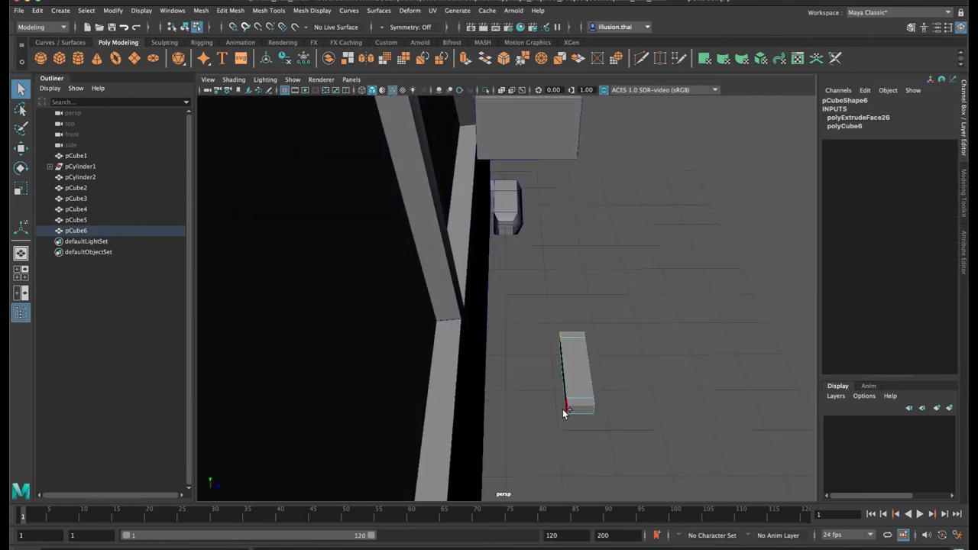
pyautogui.hotkey('ctrl', 'e')
pyautogui.moveTo(523, 339); pyautogui.dragTo(481, 340)
pyautogui.press('q')
# Move the vertices of the handle's outer bar slightly towards the door
pyautogui.moveTo(574, 365); pyautogui.dragTo(532, 275, button='right')
pyautogui.keyDown('alt'); pyautogui.moveTo(538, 285); pyautogui.dragTo(561, 430); pyautogui.keyUp('alt')
pyautogui.press('w')
pyautogui.moveTo(621, 363); pyautogui.dragTo(608, 362)
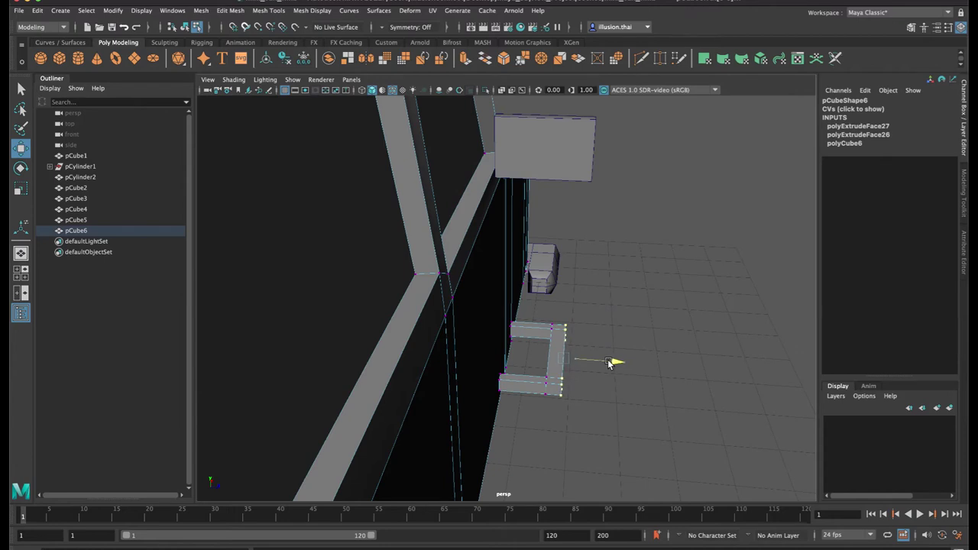
pyautogui.press('q')
pyautogui.moveTo(559, 347); pyautogui.dragTo(597, 257, button='right')
pyautogui.click(592, 312)
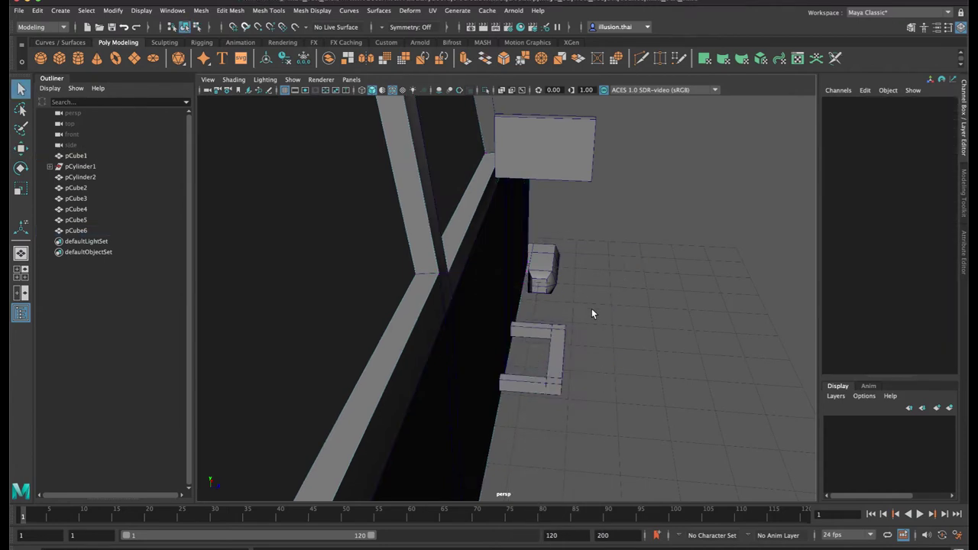
# Move the handle against the door near its rear edge, adjust its scale and raise it slightly
pyautogui.click(560, 354)
pyautogui.press('w')
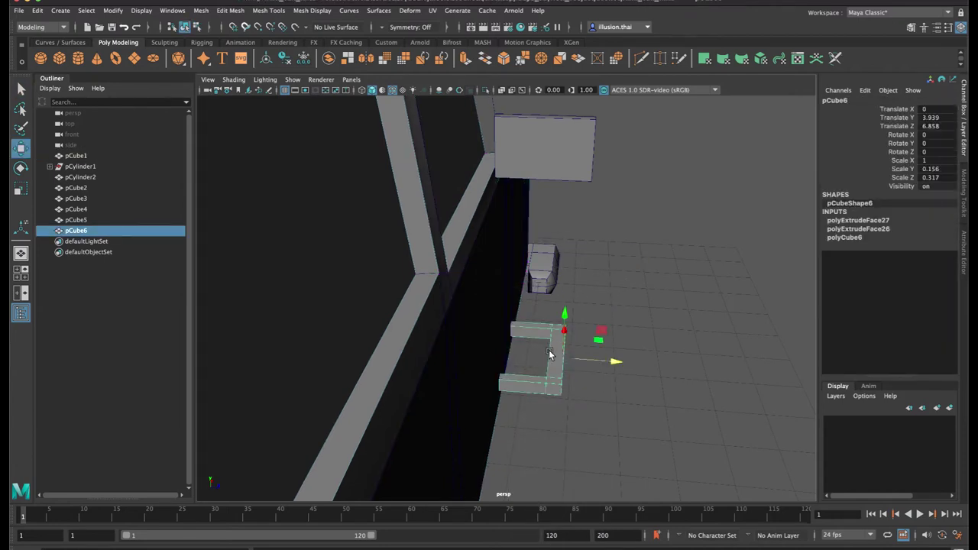
pyautogui.moveTo(611, 361); pyautogui.dragTo(402, 316)
pyautogui.moveTo(464, 298); pyautogui.dragTo(426, 291)
pyautogui.press('r')
pyautogui.press('w')
pyautogui.moveTo(407, 246); pyautogui.dragTo(405, 231)
# Insert a horizontal edge loop around the car body just below the door handle
pyautogui.keyDown('alt'); pyautogui.moveTo(562, 312); pyautogui.dragTo(454, 297, button='right'); pyautogui.keyUp('alt')
pyautogui.keyDown('alt'); pyautogui.moveTo(482, 279); pyautogui.dragTo(550, 281); pyautogui.keyUp('alt')
pyautogui.click(563, 288)
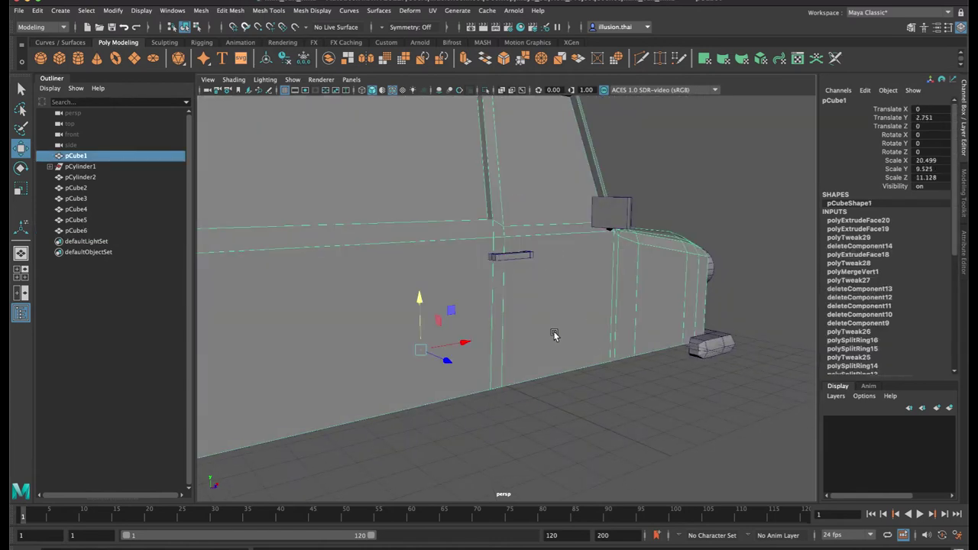
pyautogui.keyDown('alt'); pyautogui.moveTo(538, 361); pyautogui.dragTo(556, 346, button='middle'); pyautogui.keyUp('alt')
pyautogui.click(240, 11)
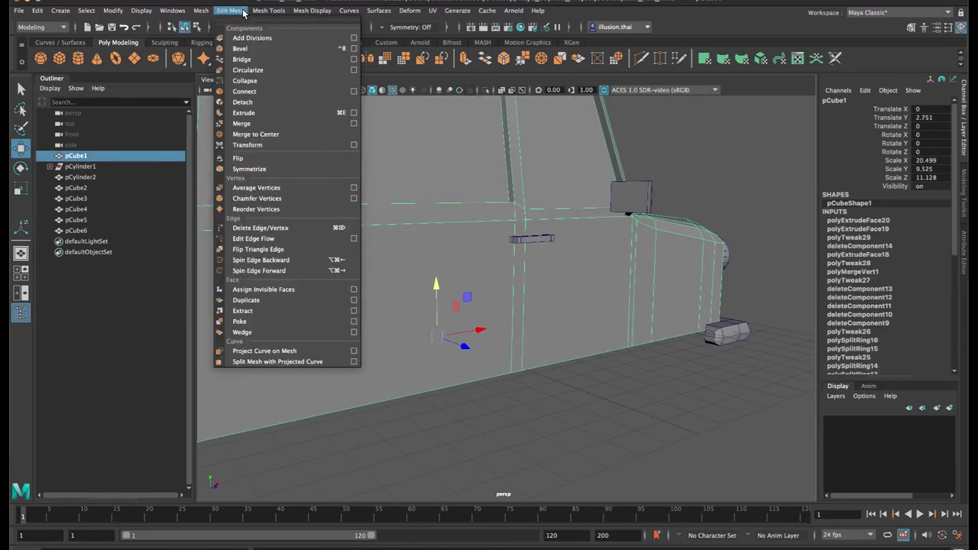
pyautogui.moveTo(277, 10)
pyautogui.click(298, 91)
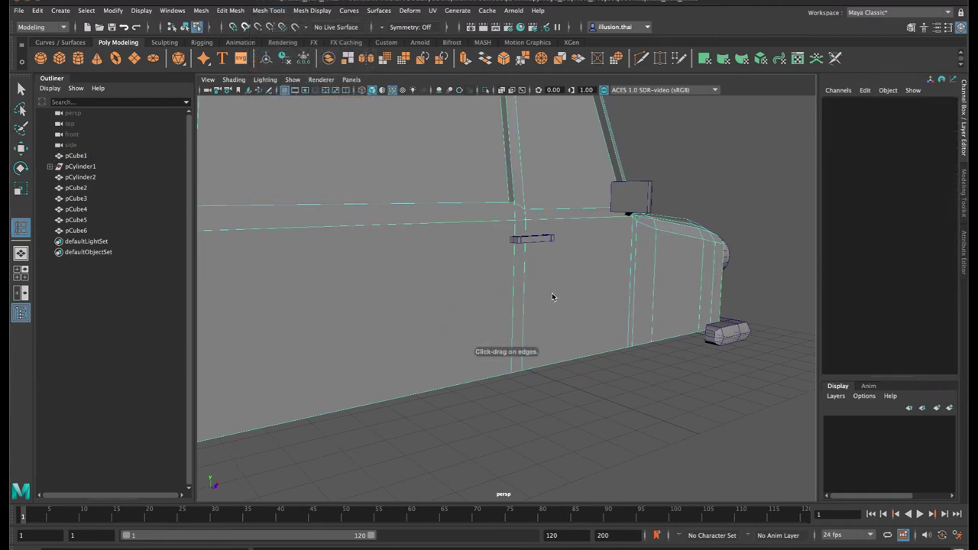
pyautogui.moveTo(514, 253); pyautogui.dragTo(514, 244)
pyautogui.keyDown('alt'); pyautogui.moveTo(550, 273); pyautogui.dragTo(513, 282); pyautogui.keyUp('alt')
pyautogui.press('q')
# Insert a second horizontal edge loop around the car body, about midway between the first loop and the body's bottom edge
pyautogui.keyDown('alt'); pyautogui.moveTo(513, 282); pyautogui.dragTo(482, 255, button='middle'); pyautogui.keyUp('alt')
pyautogui.keyDown('alt'); pyautogui.moveTo(482, 254); pyautogui.dragTo(486, 258); pyautogui.keyUp('alt')
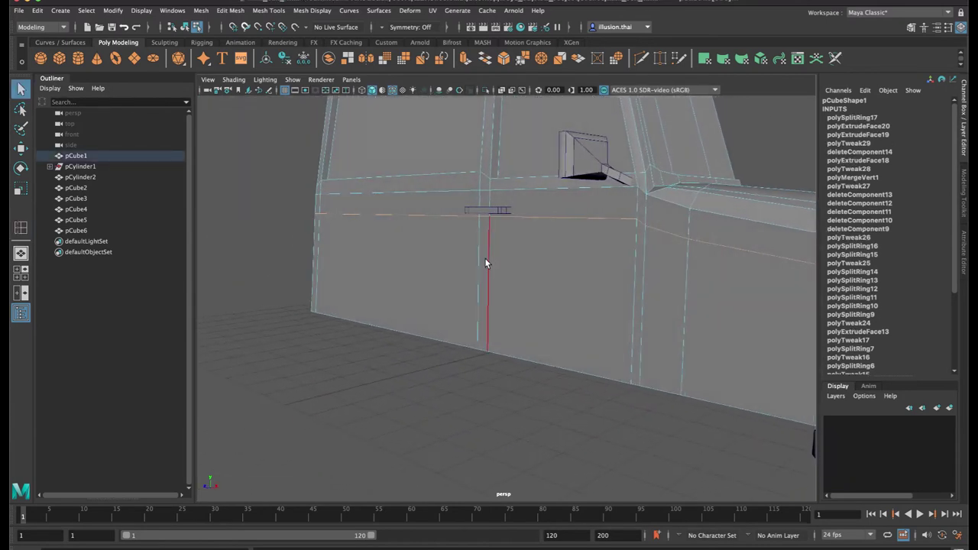
pyautogui.click(230, 10)
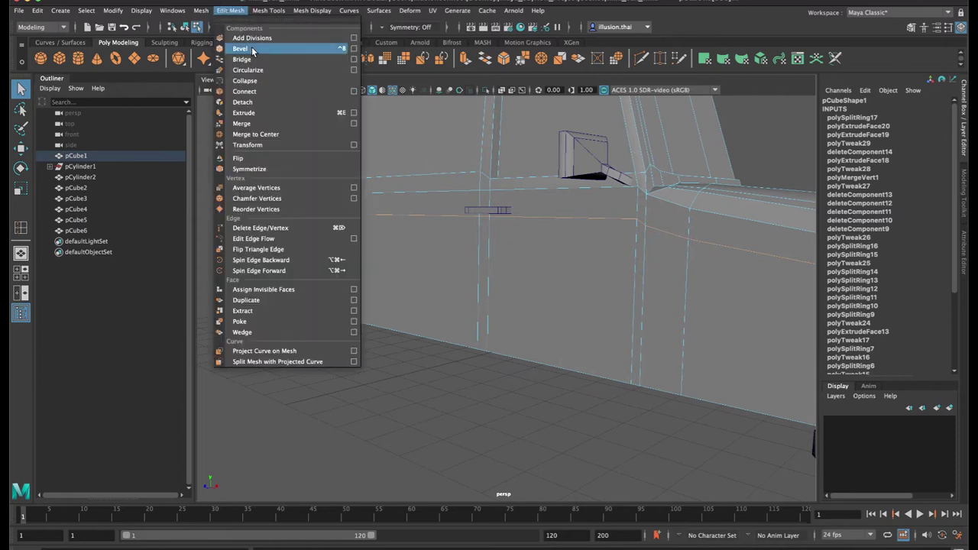
pyautogui.moveTo(268, 10)
pyautogui.click(283, 90)
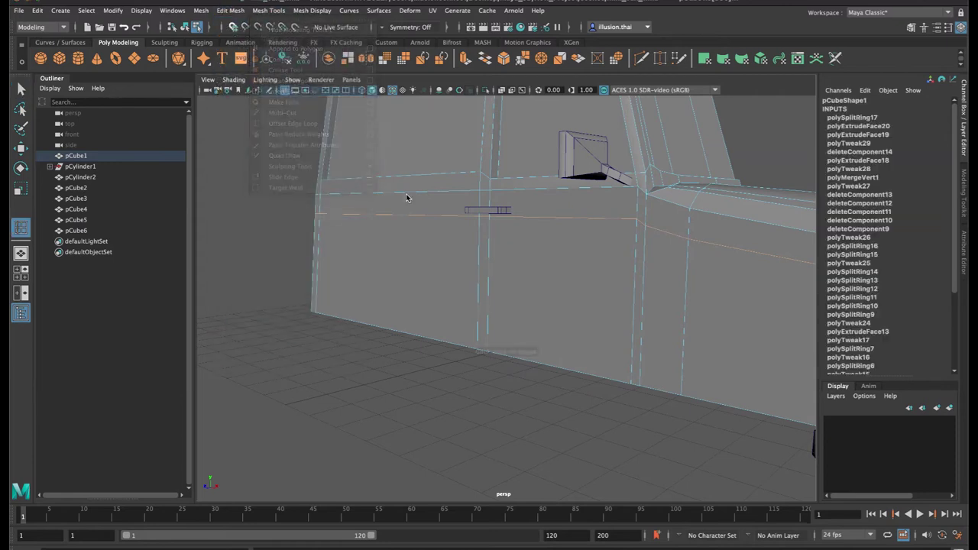
pyautogui.click(479, 275)
pyautogui.press('q')
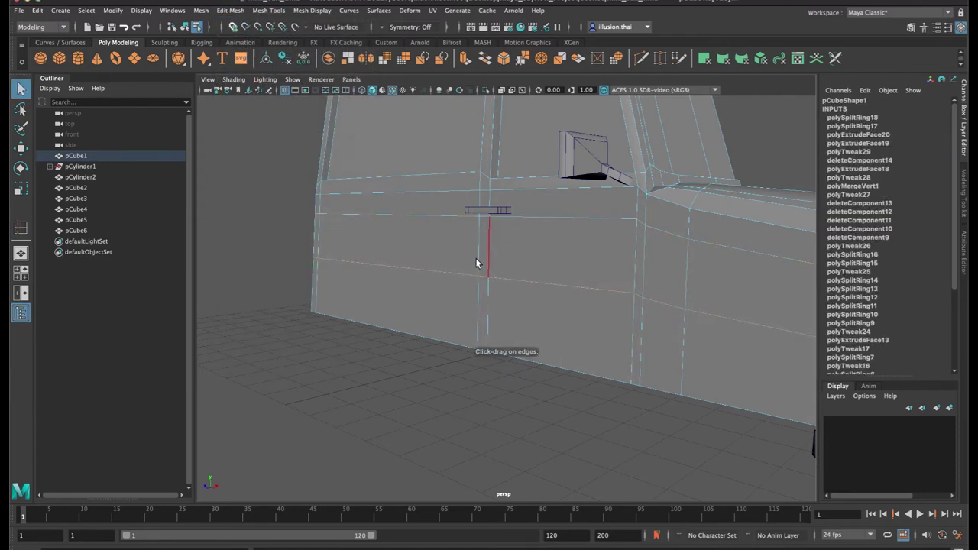
# Pull the upper loop's edges along the door and rear side panel outward from the car body
pyautogui.keyDown('alt'); pyautogui.moveTo(476, 258); pyautogui.dragTo(501, 247); pyautogui.keyUp('alt')
pyautogui.moveTo(502, 248); pyautogui.dragTo(502, 221, button='right')
pyautogui.moveTo(589, 226); pyautogui.dragTo(591, 227, button='right')
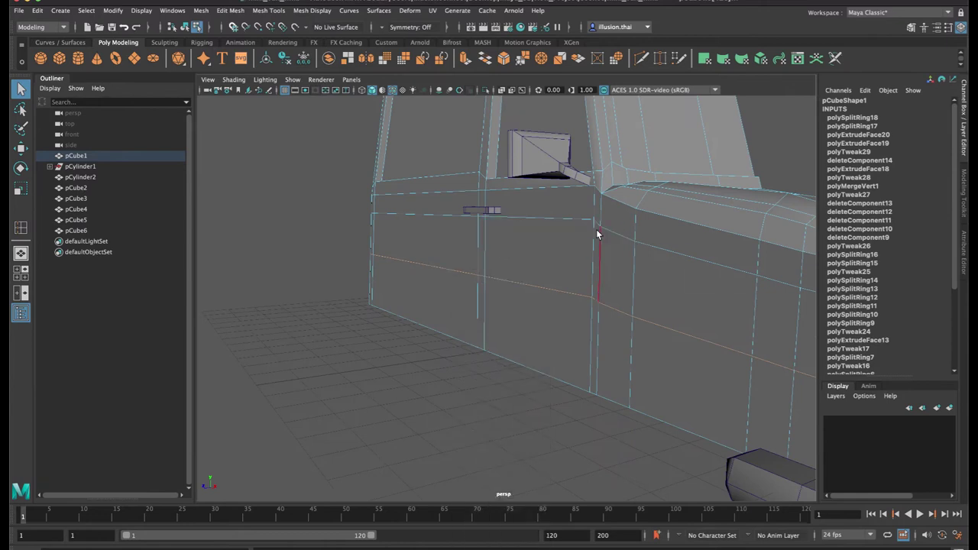
pyautogui.click(567, 222)
pyautogui.keyDown('shift'); pyautogui.click(459, 217); pyautogui.keyUp('shift')
pyautogui.keyDown('alt'); pyautogui.moveTo(436, 225); pyautogui.dragTo(466, 238); pyautogui.keyUp('alt')
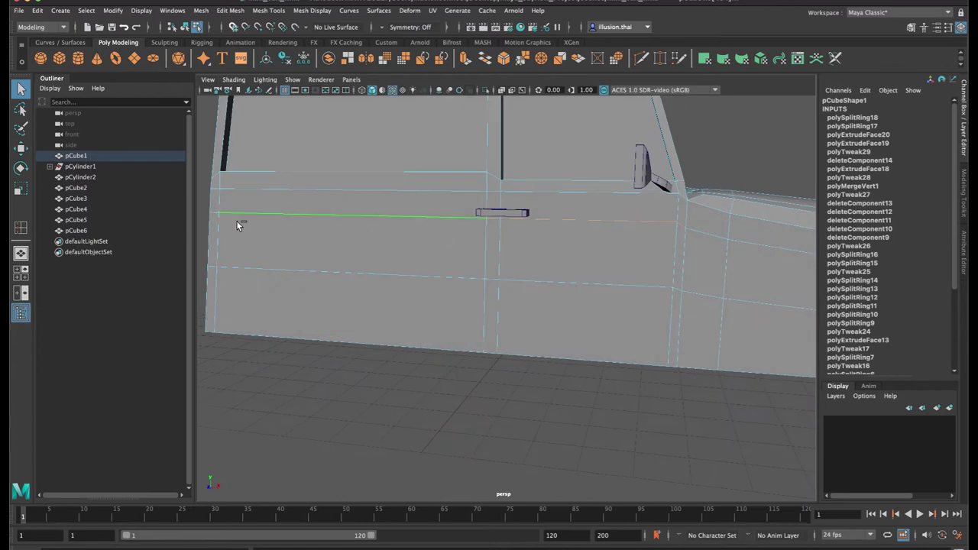
pyautogui.keyDown('shift'); pyautogui.click(214, 211); pyautogui.keyUp('shift')
pyautogui.keyDown('alt'); pyautogui.moveTo(499, 220); pyautogui.dragTo(436, 205, button='middle'); pyautogui.keyUp('alt')
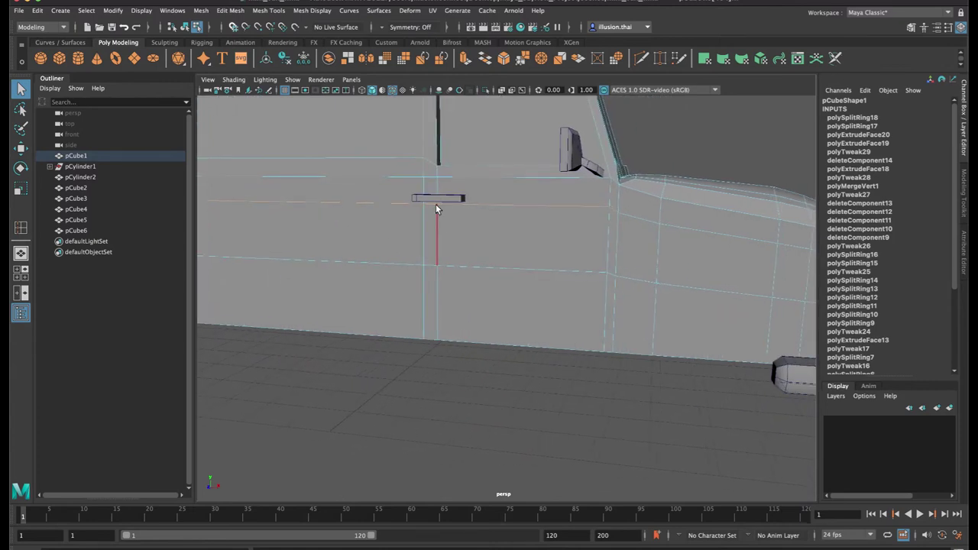
pyautogui.press('w')
pyautogui.moveTo(360, 150); pyautogui.dragTo(360, 152)
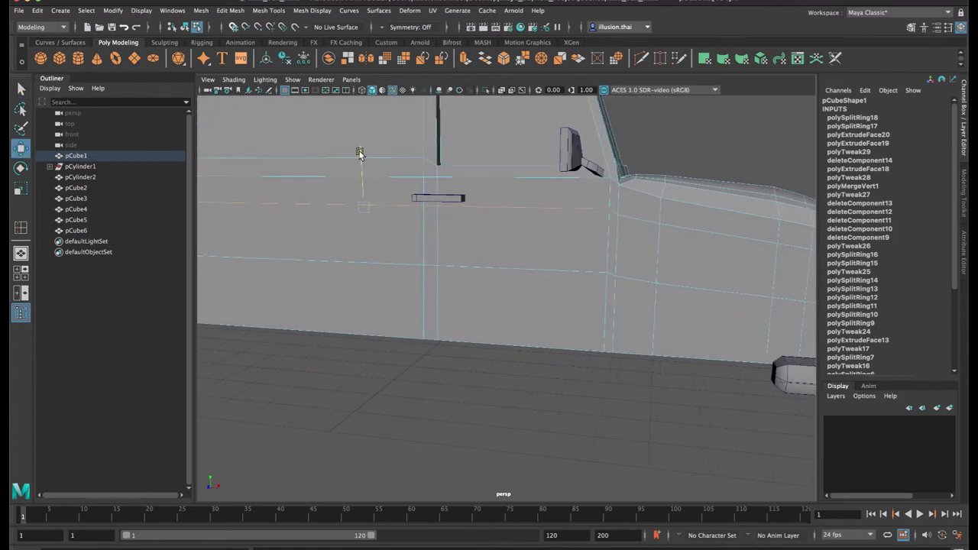
pyautogui.keyDown('alt'); pyautogui.moveTo(624, 225); pyautogui.dragTo(533, 236); pyautogui.keyUp('alt')
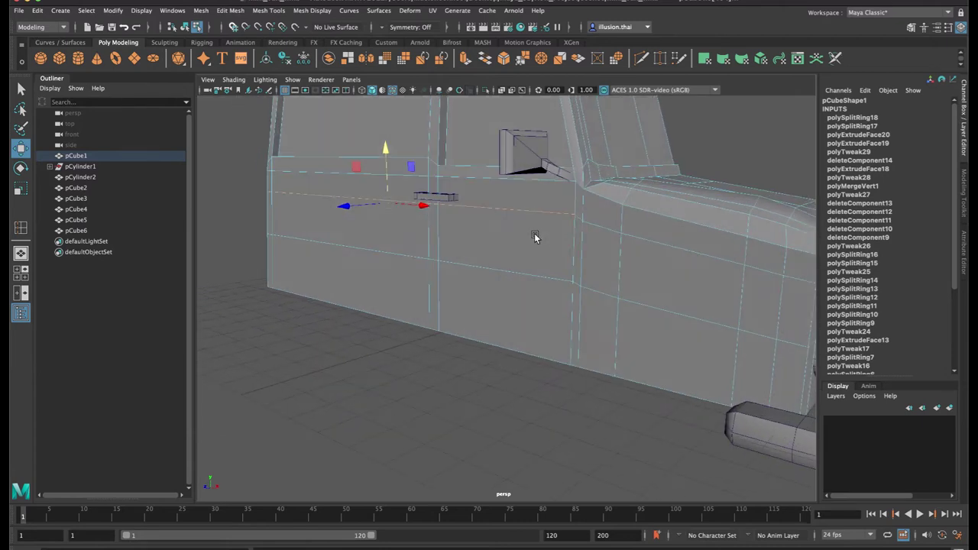
pyautogui.moveTo(351, 212); pyautogui.dragTo(338, 210)
# Scale the selected side edges vertically to level them
pyautogui.keyDown('alt'); pyautogui.moveTo(416, 220); pyautogui.dragTo(368, 222); pyautogui.keyUp('alt')
pyautogui.press('r')
pyautogui.moveTo(407, 147); pyautogui.dragTo(407, 146)
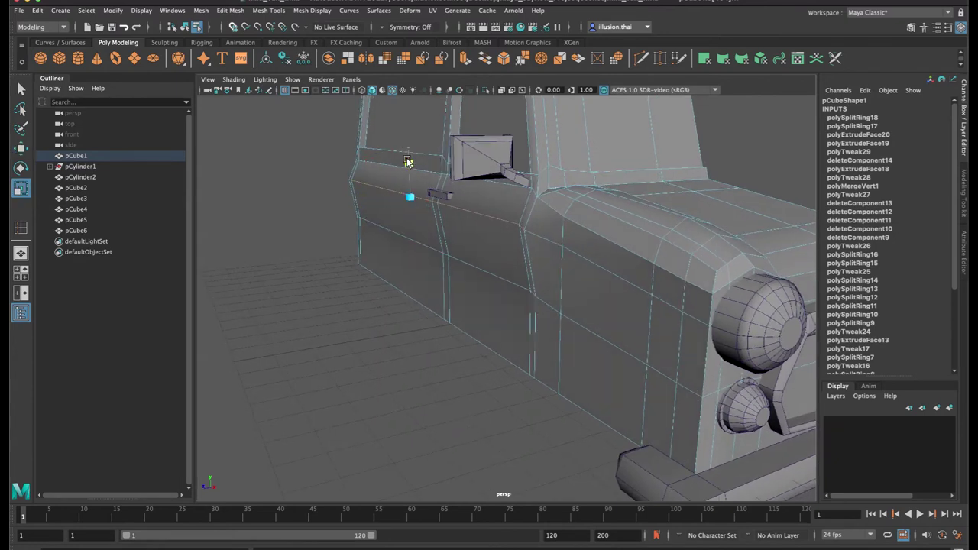
pyautogui.moveTo(408, 196); pyautogui.dragTo(409, 199)
pyautogui.keyDown('alt'); pyautogui.moveTo(411, 199); pyautogui.dragTo(500, 228); pyautogui.keyUp('alt')
# Move the upper loop's edges along the front fender outward to continue the bulge of the door
pyautogui.press('w')
pyautogui.keyDown('alt'); pyautogui.moveTo(602, 239); pyautogui.dragTo(504, 231, button='middle'); pyautogui.keyUp('alt')
pyautogui.click(510, 230)
pyautogui.keyDown('shift'); pyautogui.click(616, 262); pyautogui.keyUp('shift')
pyautogui.keyDown('alt'); pyautogui.moveTo(611, 264); pyautogui.dragTo(436, 266); pyautogui.keyUp('alt')
pyautogui.moveTo(363, 191); pyautogui.dragTo(380, 202, button='middle')
pyautogui.press('c')
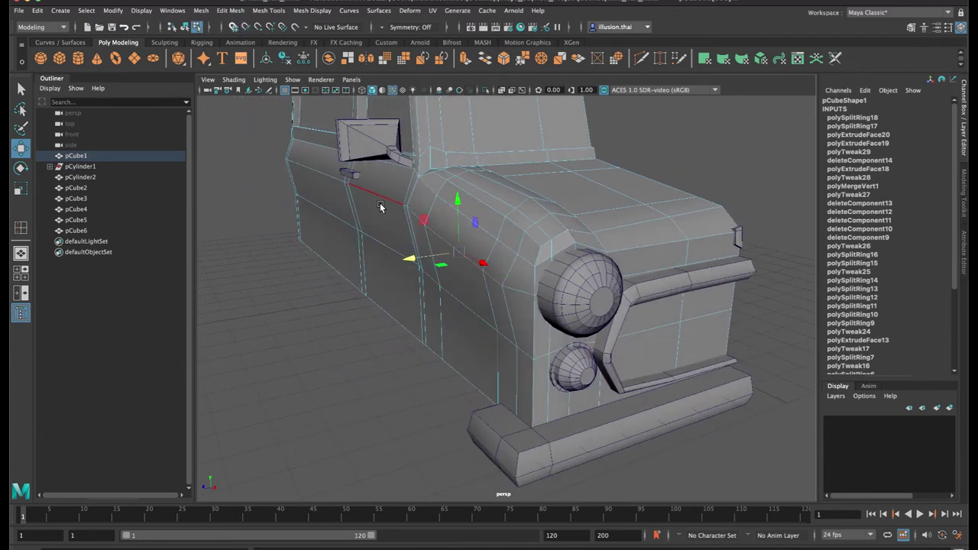
# Move the two upper-loop vertices where the door meets the front fender slightly inward
pyautogui.keyDown('alt'); pyautogui.moveTo(380, 203); pyautogui.dragTo(409, 220); pyautogui.keyUp('alt')
pyautogui.press('q')
pyautogui.moveTo(452, 236); pyautogui.dragTo(435, 233, button='right')
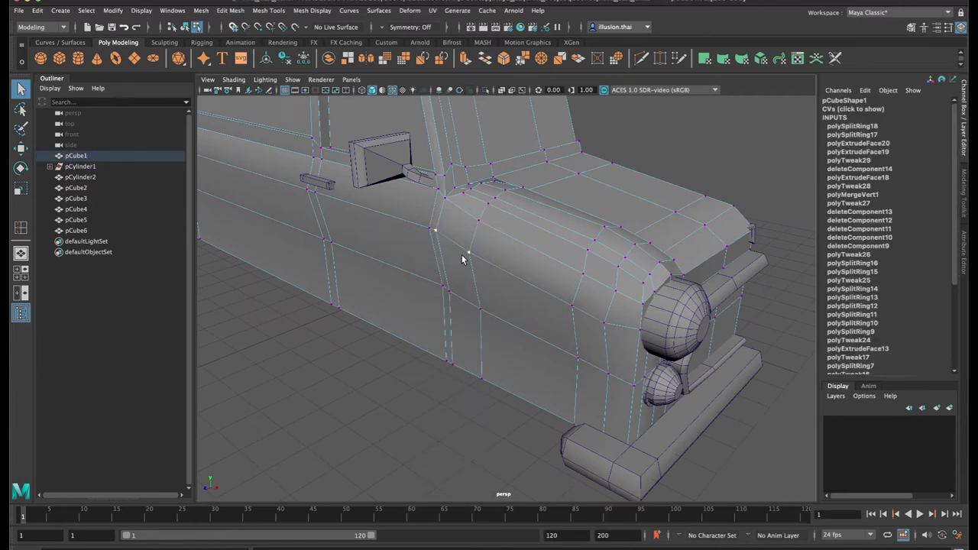
pyautogui.press('r')
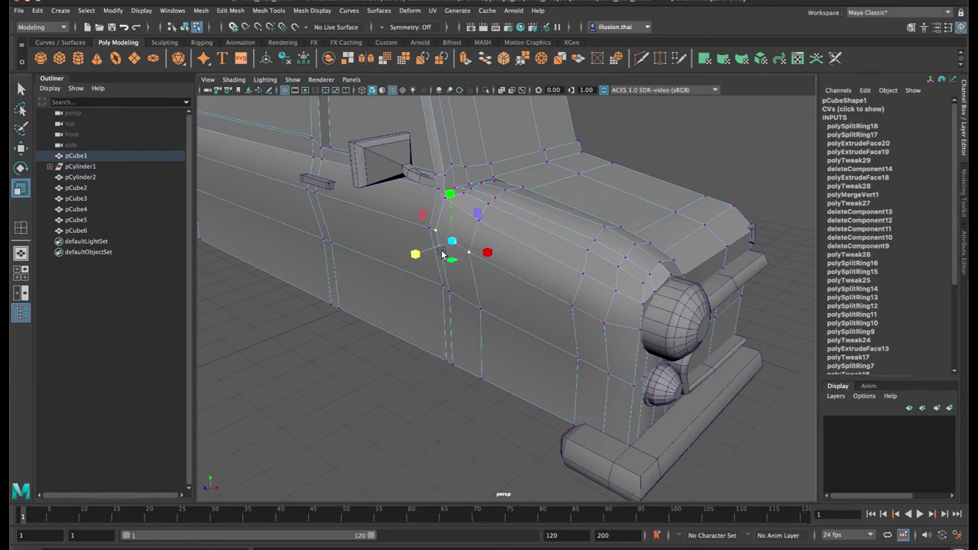
pyautogui.press('w')
pyautogui.moveTo(416, 256); pyautogui.dragTo(423, 254)
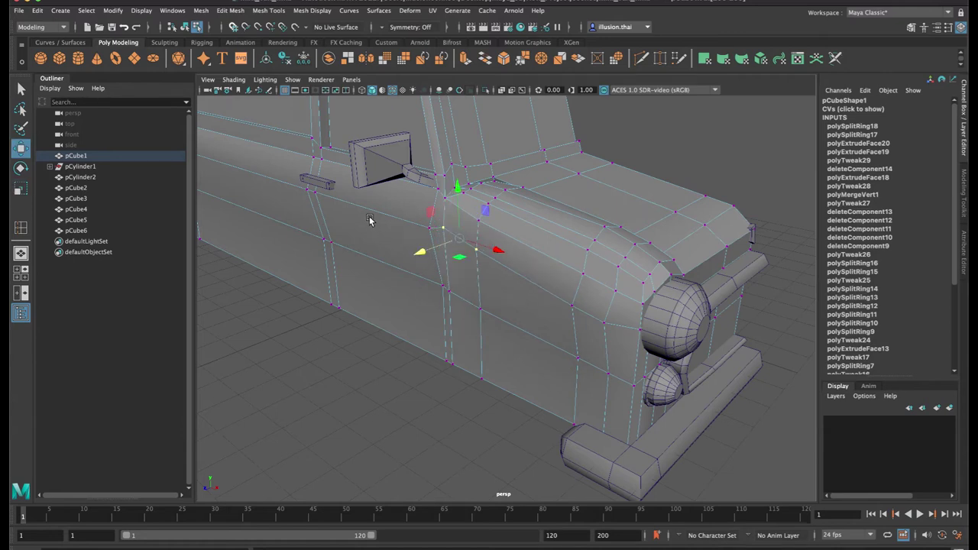
pyautogui.moveTo(365, 209); pyautogui.dragTo(368, 211, button='middle')
# Adjust the heights of the individual upper-loop vertices at the door's front edge
pyautogui.keyDown('alt'); pyautogui.moveTo(357, 241); pyautogui.dragTo(405, 237); pyautogui.keyUp('alt')
pyautogui.click(536, 222)
pyautogui.moveTo(535, 169); pyautogui.dragTo(535, 171)
pyautogui.click(524, 221)
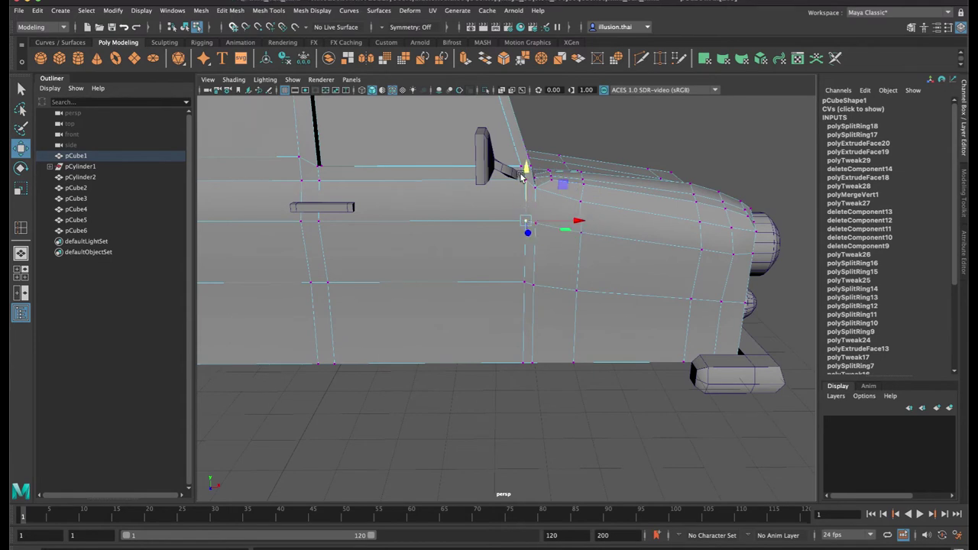
# Level the lower loop's vertices along the car's side and pull them outward
pyautogui.keyDown('alt'); pyautogui.moveTo(694, 257); pyautogui.dragTo(608, 250); pyautogui.keyUp('alt')
pyautogui.keyDown('alt'); pyautogui.moveTo(422, 265); pyautogui.dragTo(453, 249, button='middle'); pyautogui.keyUp('alt')
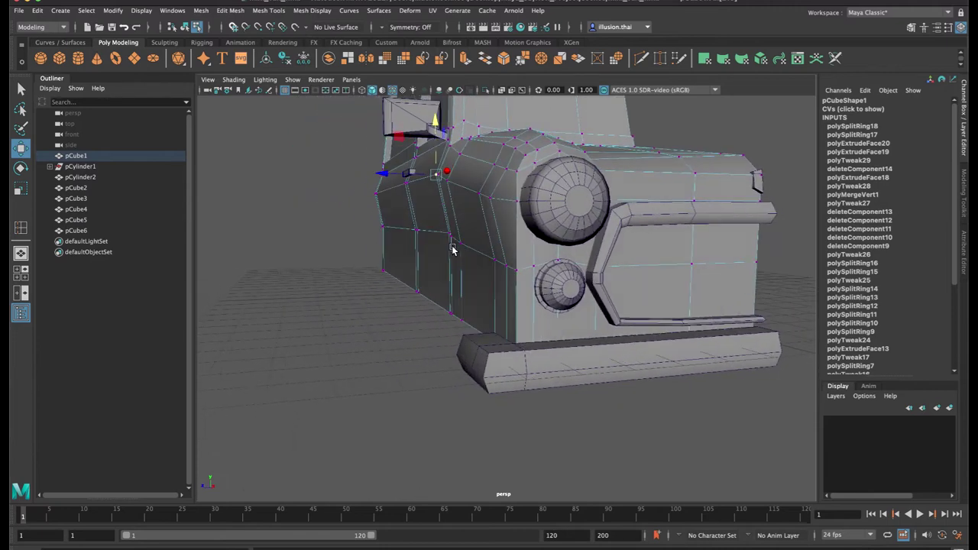
pyautogui.press('4')
pyautogui.keyDown('alt'); pyautogui.moveTo(440, 244); pyautogui.dragTo(468, 275); pyautogui.keyUp('alt')
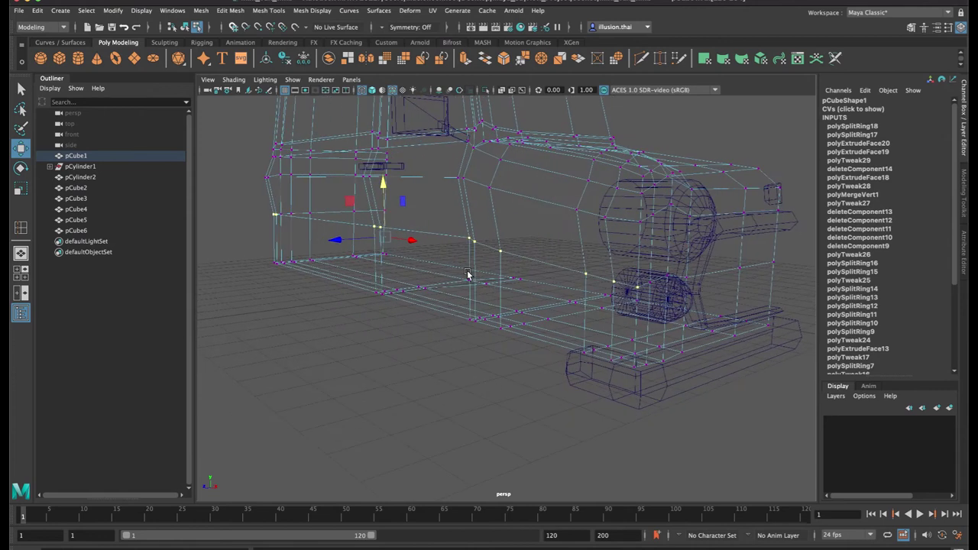
pyautogui.press('5')
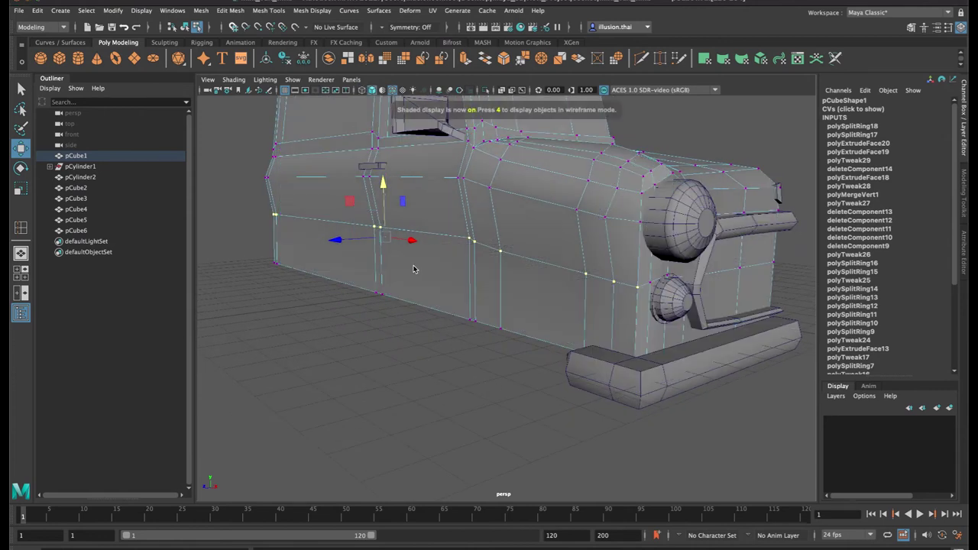
pyautogui.press('r')
pyautogui.moveTo(383, 188); pyautogui.dragTo(393, 245)
pyautogui.moveTo(351, 238); pyautogui.dragTo(341, 238)
pyautogui.keyDown('alt'); pyautogui.moveTo(341, 238); pyautogui.dragTo(354, 239); pyautogui.keyUp('alt')
# Shift the side vertices of the front fender behind the headlight sideways to even out the body curve
pyautogui.click(475, 239)
pyautogui.keyDown('alt'); pyautogui.moveTo(475, 239); pyautogui.dragTo(413, 262); pyautogui.keyUp('alt')
pyautogui.keyDown('alt'); pyautogui.moveTo(413, 262); pyautogui.dragTo(443, 261); pyautogui.keyUp('alt')
pyautogui.keyDown('alt'); pyautogui.moveTo(545, 265); pyautogui.dragTo(521, 261); pyautogui.keyUp('alt')
pyautogui.click(493, 228)
pyautogui.press('q')
pyautogui.press('w')
pyautogui.moveTo(448, 260); pyautogui.dragTo(453, 262)
pyautogui.click(483, 217)
pyautogui.keyDown('shift'); pyautogui.click(486, 276); pyautogui.keyUp('shift')
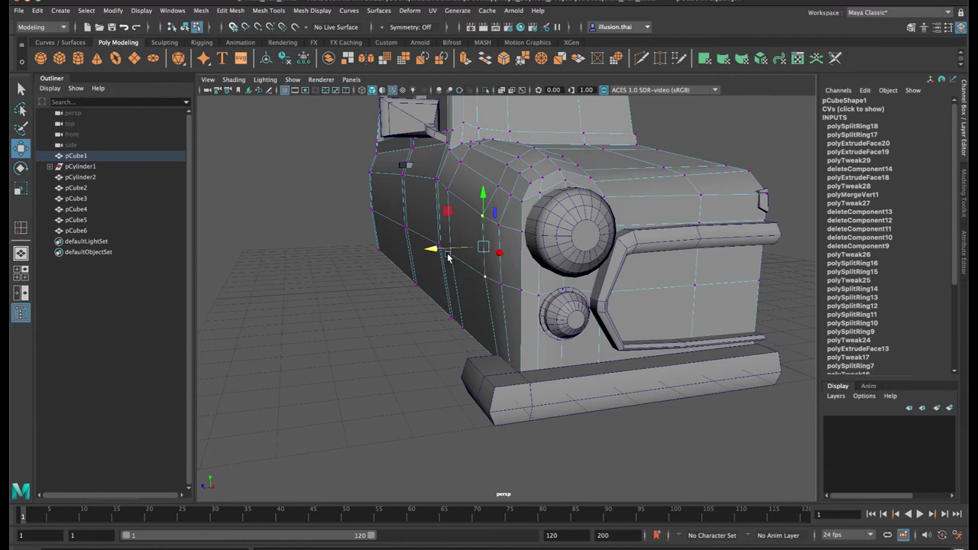
# Adjust the fender-edge vertices beside the top of the headlight sideways and return to object mode
pyautogui.press('q')
pyautogui.rightClick(514, 204)
pyautogui.keyDown('alt'); pyautogui.moveTo(514, 205); pyautogui.dragTo(391, 175); pyautogui.keyUp('alt')
pyautogui.press('w')
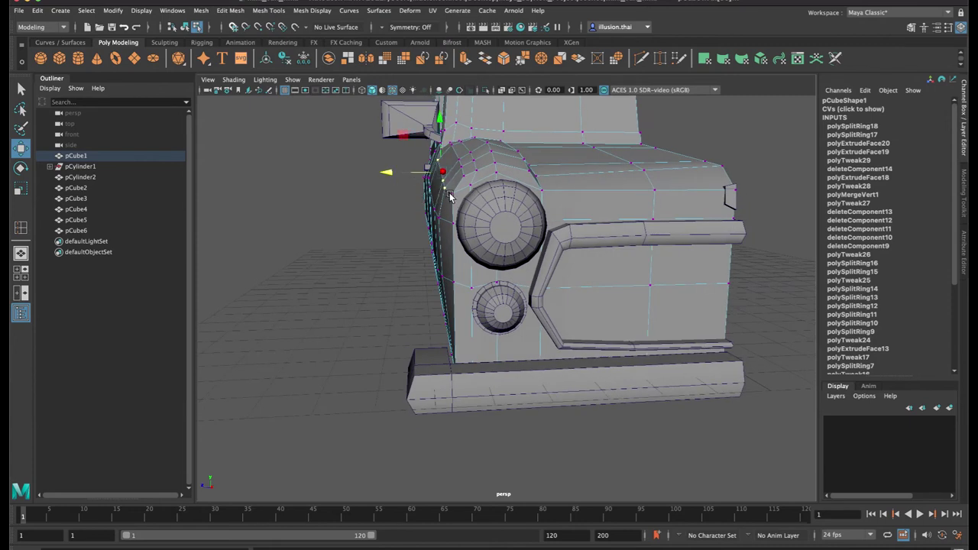
pyautogui.keyDown('alt'); pyautogui.moveTo(454, 197); pyautogui.dragTo(497, 199); pyautogui.keyUp('alt')
pyautogui.press('q')
pyautogui.moveTo(569, 194); pyautogui.dragTo(587, 183, button='right')
pyautogui.click(689, 109)
# Adjust the height of the vertex on the front fender's crest above the headlight
pyautogui.keyDown('alt'); pyautogui.moveTo(636, 153); pyautogui.dragTo(469, 163); pyautogui.keyUp('alt')
pyautogui.click(486, 164)
pyautogui.scroll(3, 469, 162)
pyautogui.moveTo(476, 120); pyautogui.dragTo(457, 120, button='right')
pyautogui.keyDown('alt'); pyautogui.moveTo(495, 128); pyautogui.dragTo(509, 168); pyautogui.keyUp('alt')
pyautogui.press('w')
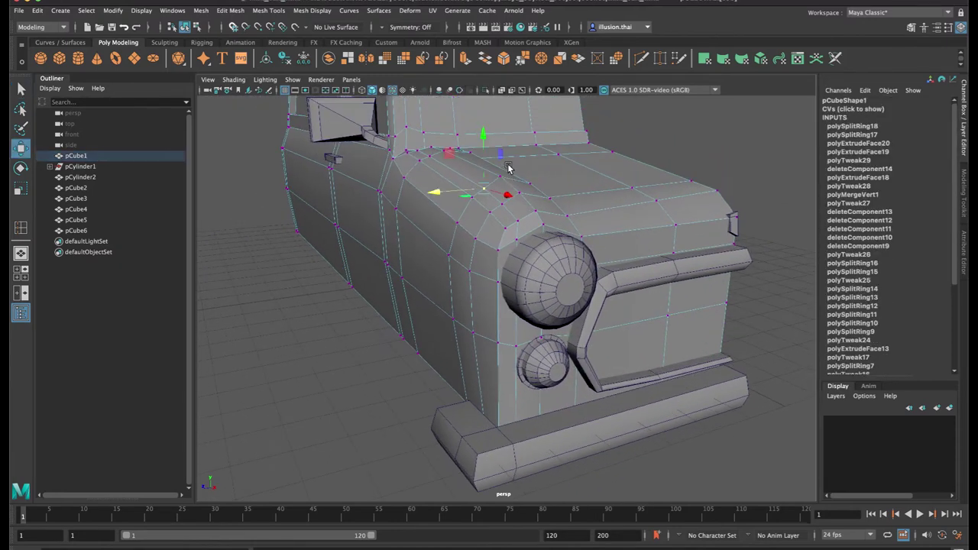
pyautogui.moveTo(484, 137); pyautogui.dragTo(466, 135)
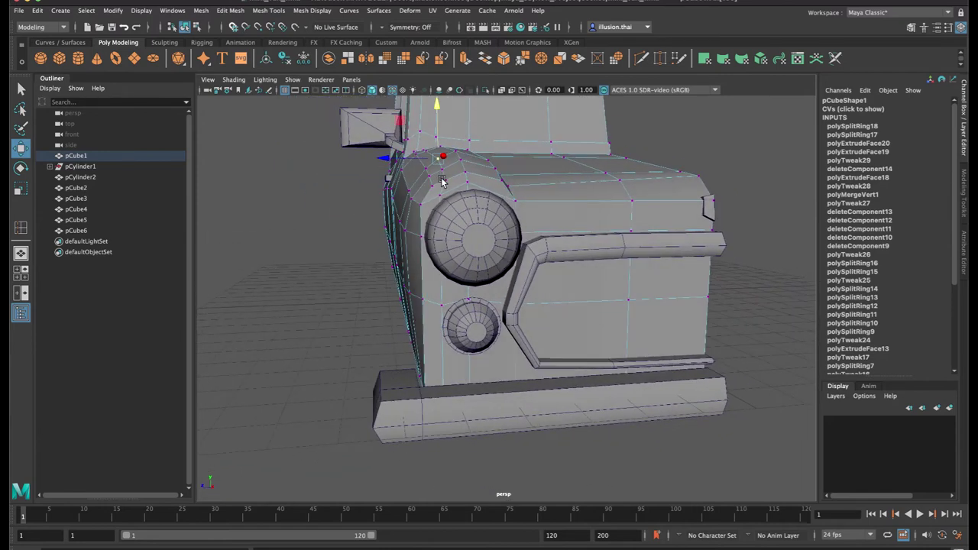
pyautogui.keyDown('alt'); pyautogui.moveTo(443, 182); pyautogui.dragTo(438, 181); pyautogui.keyUp('alt')
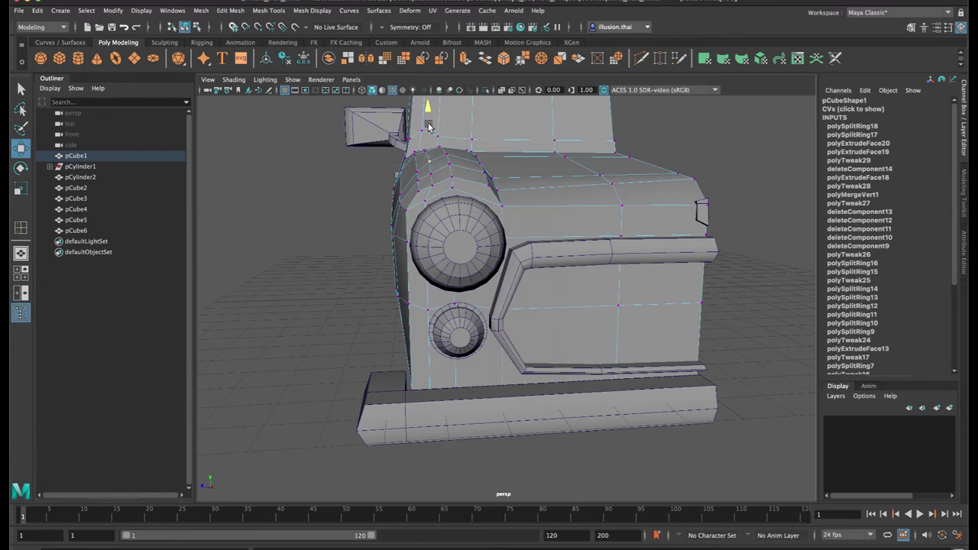
# Raise the fender-top vertex behind the headlight slightly, lower the one at the fender's front edge and return to object mode
pyautogui.keyDown('alt'); pyautogui.moveTo(436, 133); pyautogui.dragTo(495, 136); pyautogui.keyUp('alt')
pyautogui.click(641, 170)
pyautogui.moveTo(639, 131); pyautogui.dragTo(637, 125)
pyautogui.keyDown('alt'); pyautogui.moveTo(711, 183); pyautogui.dragTo(709, 184); pyautogui.keyUp('alt')
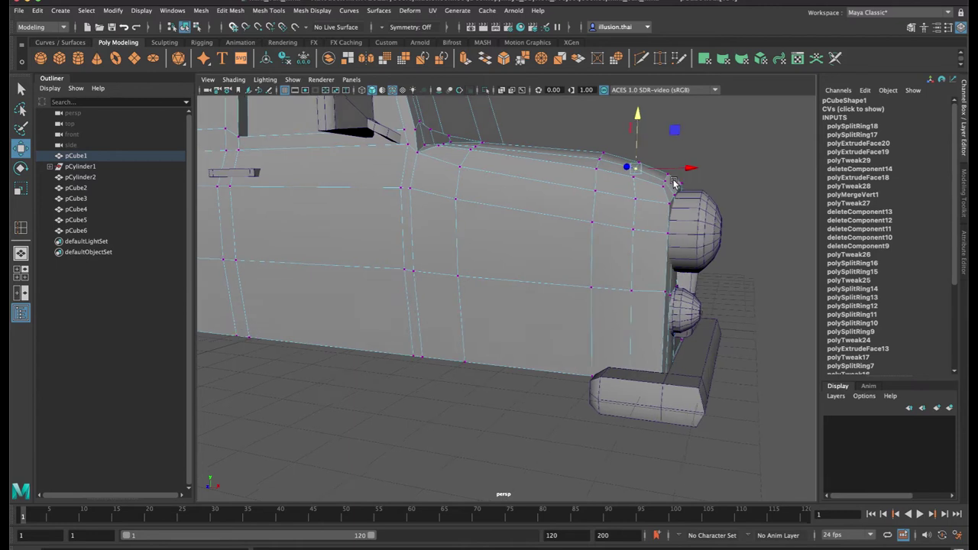
pyautogui.click(665, 182)
pyautogui.moveTo(667, 128); pyautogui.dragTo(667, 134)
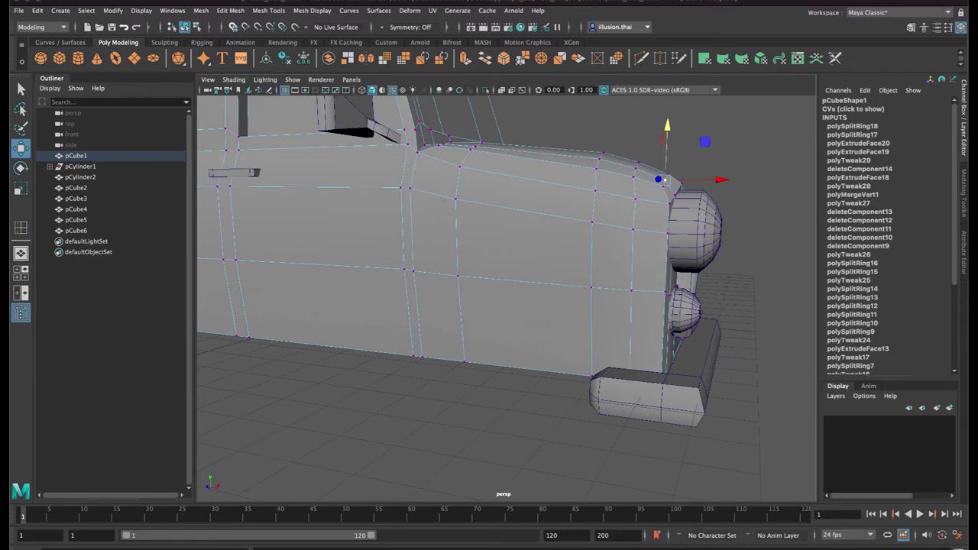
pyautogui.click(570, 417)
pyautogui.moveTo(585, 265); pyautogui.dragTo(560, 247, button='right')
pyautogui.click(716, 243)
pyautogui.click(481, 345)
pyautogui.keyDown('alt'); pyautogui.moveTo(483, 346); pyautogui.dragTo(495, 350); pyautogui.keyUp('alt')
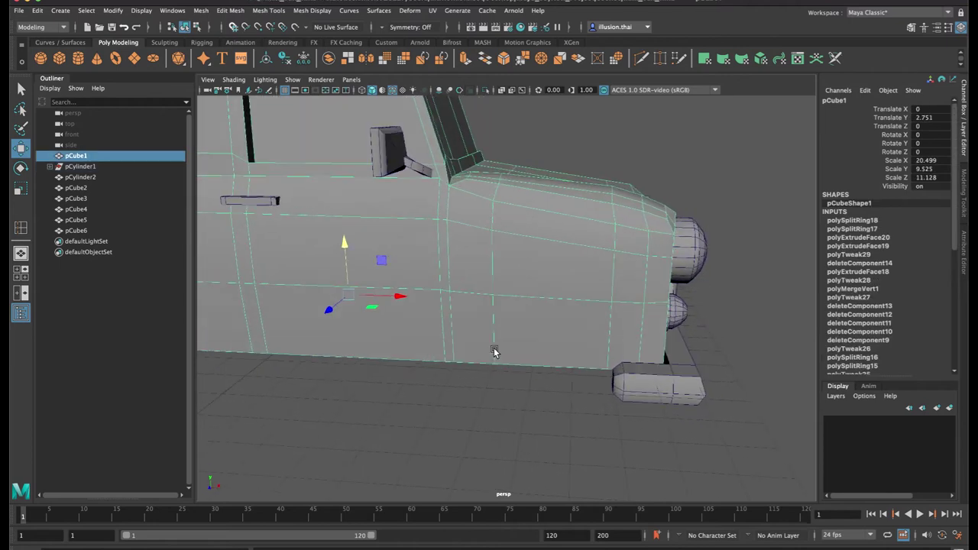
# Straighten the two vertical vertex columns nearest the car's front by scaling each along the car's length
pyautogui.keyDown('alt'); pyautogui.moveTo(541, 248); pyautogui.dragTo(479, 218); pyautogui.keyUp('alt')
pyautogui.press('4')
pyautogui.moveTo(478, 217); pyautogui.dragTo(449, 218, button='right')
pyautogui.moveTo(517, 156); pyautogui.dragTo(548, 369)
pyautogui.press('r')
pyautogui.moveTo(592, 262); pyautogui.dragTo(542, 260)
pyautogui.moveTo(558, 164); pyautogui.dragTo(580, 371)
pyautogui.moveTo(619, 261); pyautogui.dragTo(593, 263)
pyautogui.keyDown('alt'); pyautogui.moveTo(518, 262); pyautogui.dragTo(524, 264); pyautogui.keyUp('alt')
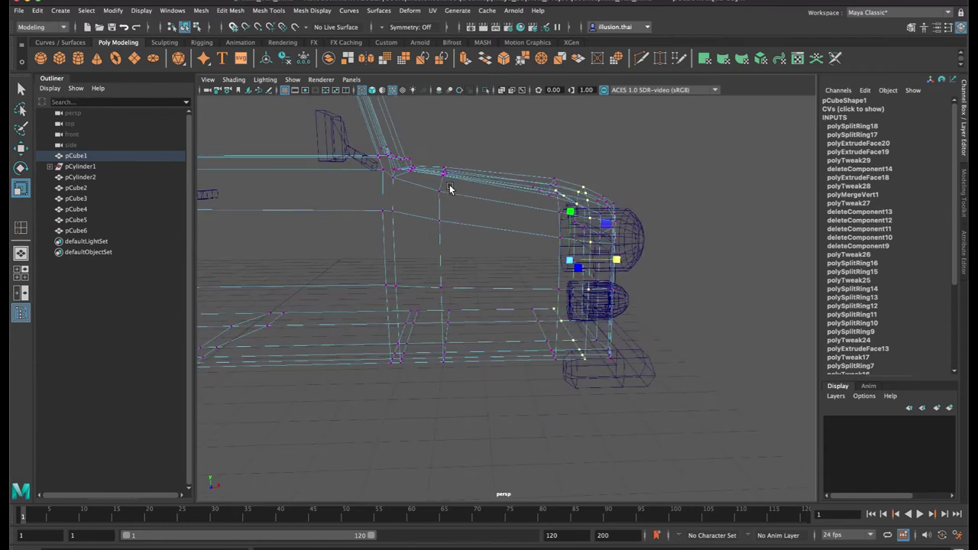
# Straighten the vertex column just ahead of the windscreen base along the car's length and restore the shaded display
pyautogui.moveTo(425, 148); pyautogui.dragTo(472, 393)
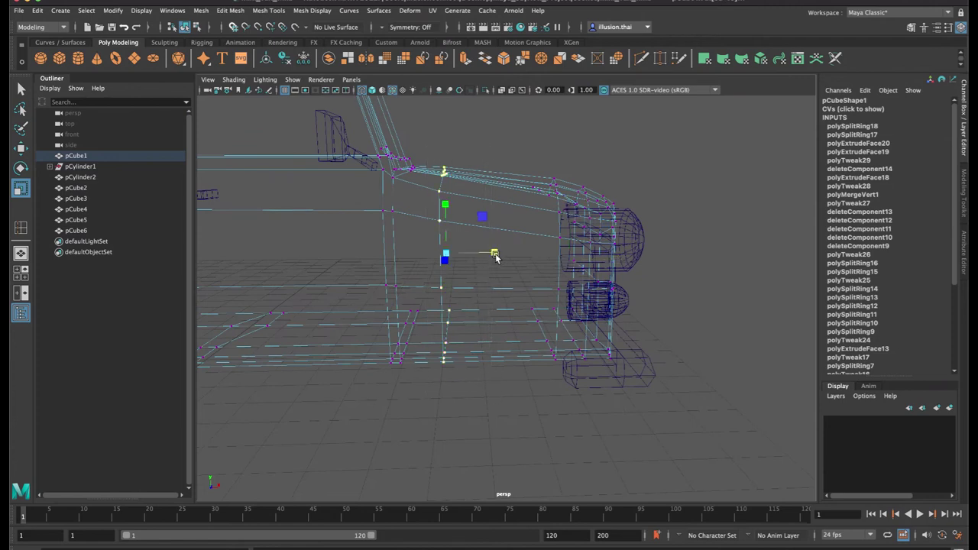
pyautogui.press('5')
pyautogui.moveTo(531, 215); pyautogui.dragTo(619, 158, button='right')
pyautogui.moveTo(620, 161)
pyautogui.keyDown('alt'); pyautogui.mouseDown()
pyautogui.moveTo(566, 202)
pyautogui.moveTo(513, 226)
pyautogui.moveTo(538, 205)
pyautogui.moveTo(547, 222)
pyautogui.moveTo(535, 223)
pyautogui.moveTo(593, 221)
pyautogui.mouseUp(); pyautogui.keyUp('alt')
pyautogui.click(635, 164)
# Move the fender vertex directly above the headlight slightly up and inward, and return to object mode
pyautogui.moveTo(508, 216); pyautogui.dragTo(458, 216, button='right')
pyautogui.click(515, 217)
pyautogui.click(488, 240)
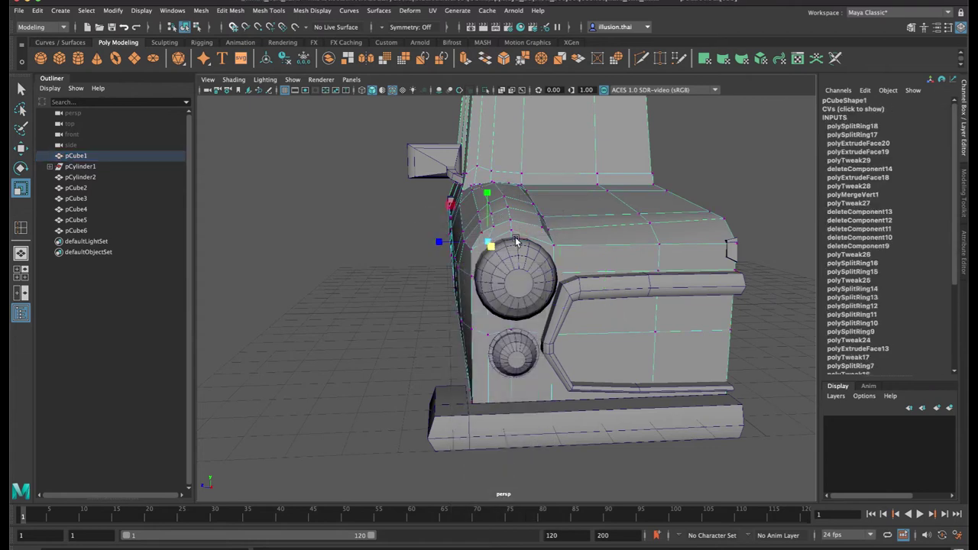
pyautogui.press('w')
pyautogui.moveTo(491, 193); pyautogui.dragTo(490, 190)
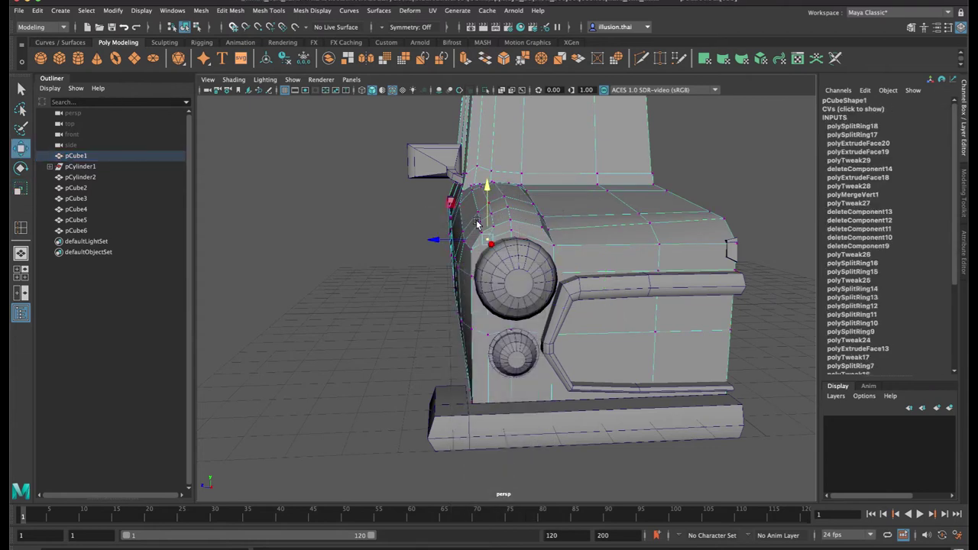
pyautogui.moveTo(443, 240); pyautogui.dragTo(446, 240)
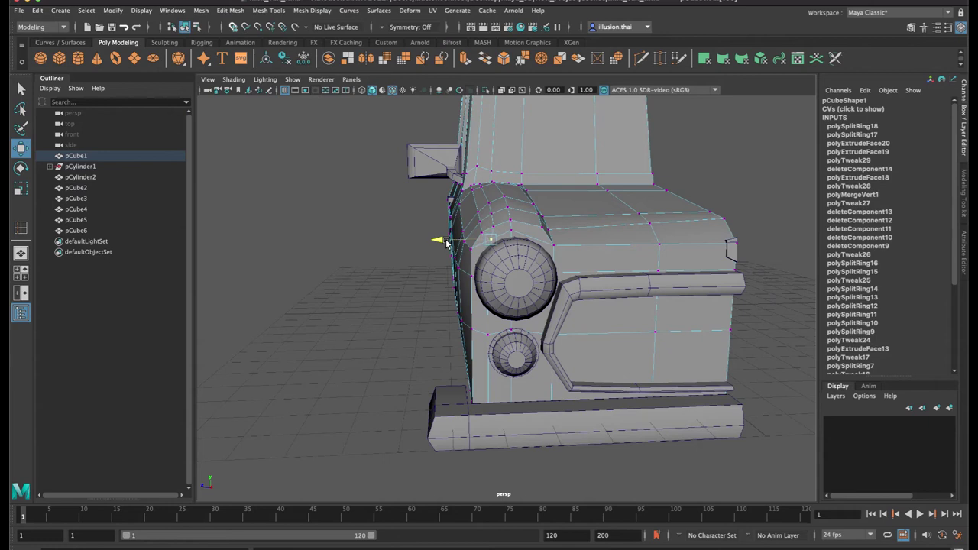
pyautogui.moveTo(541, 235); pyautogui.dragTo(577, 215, button='right')
pyautogui.click(672, 172)
# Move the door handle outward from the body to about 6.11 on the Z axis
pyautogui.keyDown('alt'); pyautogui.moveTo(672, 172); pyautogui.dragTo(504, 214, button='right'); pyautogui.keyUp('alt')
pyautogui.keyDown('alt'); pyautogui.moveTo(488, 214); pyautogui.dragTo(587, 213); pyautogui.keyUp('alt')
pyautogui.keyDown('alt'); pyautogui.moveTo(587, 214); pyautogui.dragTo(478, 233, button='right'); pyautogui.keyUp('alt')
pyautogui.keyDown('alt'); pyautogui.moveTo(477, 233); pyautogui.dragTo(502, 253, button='middle'); pyautogui.keyUp('alt')
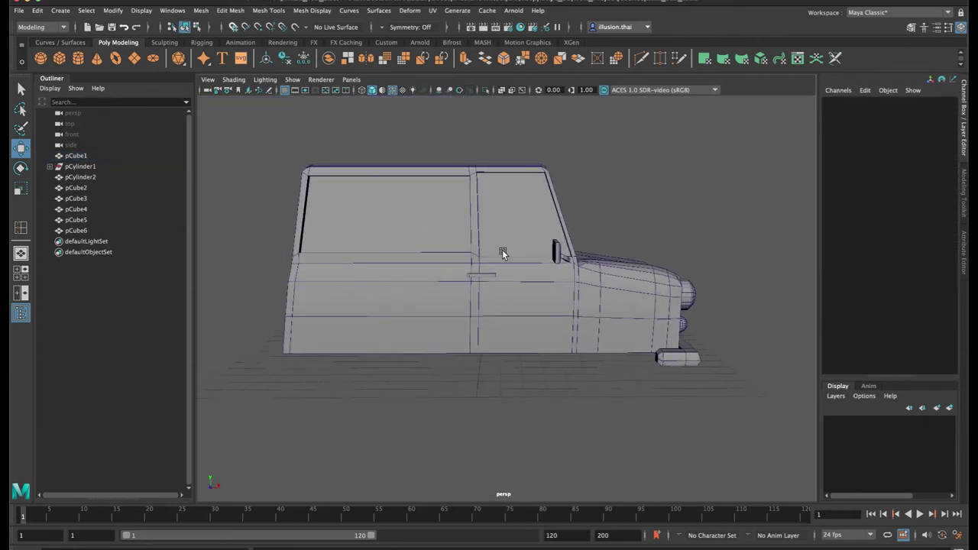
pyautogui.keyDown('alt'); pyautogui.moveTo(408, 242); pyautogui.dragTo(447, 251, button='middle'); pyautogui.keyUp('alt')
pyautogui.keyDown('alt'); pyautogui.moveTo(446, 254); pyautogui.dragTo(476, 257); pyautogui.keyUp('alt')
pyautogui.click(545, 277)
pyautogui.keyDown('alt'); pyautogui.moveTo(547, 278); pyautogui.dragTo(628, 313, button='right'); pyautogui.keyUp('alt')
pyautogui.moveTo(608, 286); pyautogui.dragTo(614, 287)
pyautogui.keyDown('alt'); pyautogui.moveTo(607, 340); pyautogui.dragTo(624, 342); pyautogui.keyUp('alt')
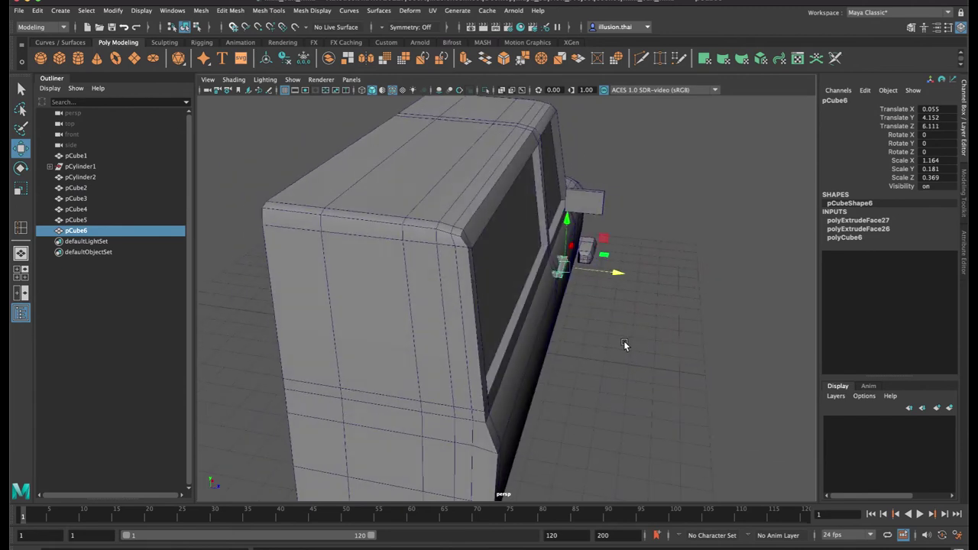
# Reduce the door handle's depth by scaling it across the car's width, and deselect it
pyautogui.press('r')
pyautogui.moveTo(620, 278)
pyautogui.mouseDown()
pyautogui.moveTo(599, 274)
pyautogui.moveTo(611, 274)
pyautogui.mouseUp()
pyautogui.press('w')
pyautogui.click(622, 327)
pyautogui.keyDown('alt'); pyautogui.moveTo(621, 327); pyautogui.dragTo(512, 303); pyautogui.keyUp('alt')
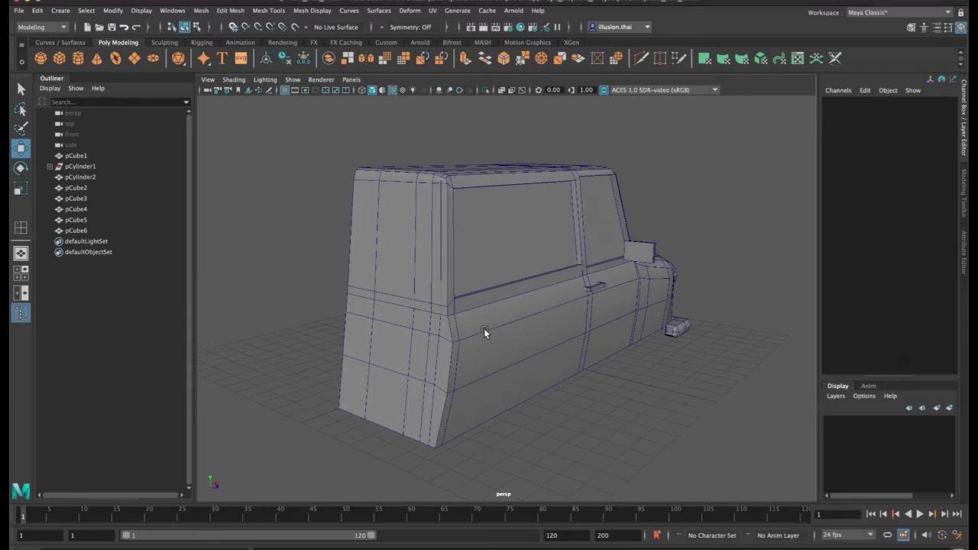
# Extrude the faces of the upper rear panel together and scale them inward to form the rear window frame
pyautogui.keyDown('alt'); pyautogui.moveTo(483, 328); pyautogui.dragTo(494, 326); pyautogui.keyUp('alt')
pyautogui.scroll(3, 460, 286)
pyautogui.keyDown('alt'); pyautogui.moveTo(460, 286); pyautogui.dragTo(460, 254); pyautogui.keyUp('alt')
pyautogui.moveTo(457, 245); pyautogui.dragTo(430, 261, button='right')
pyautogui.click(435, 239)
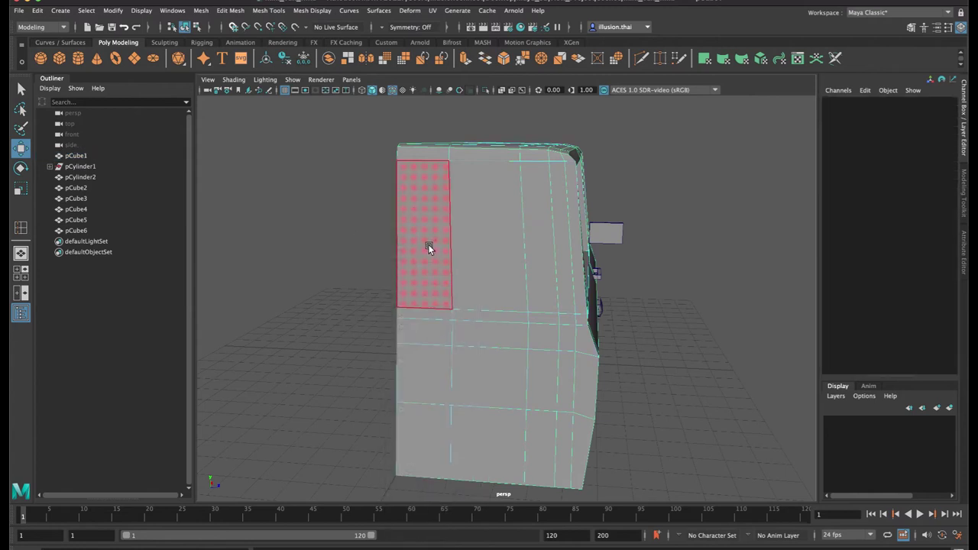
pyautogui.click(429, 246)
pyautogui.press('q')
pyautogui.keyDown('shift'); pyautogui.click(484, 242); pyautogui.keyUp('shift')
pyautogui.keyDown('shift'); pyautogui.click(541, 240); pyautogui.keyUp('shift')
pyautogui.keyDown('shift'); pyautogui.moveTo(561, 242); pyautogui.dragTo(557, 245); pyautogui.keyUp('shift')
pyautogui.hotkey('ctrl', 'e')
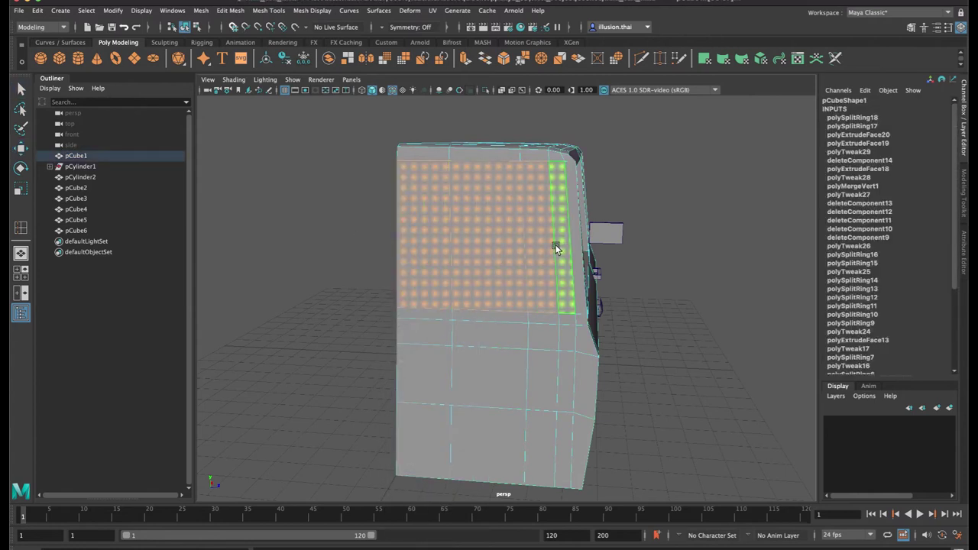
pyautogui.press('r')
pyautogui.keyDown('alt'); pyautogui.moveTo(494, 244); pyautogui.dragTo(464, 243); pyautogui.keyUp('alt')
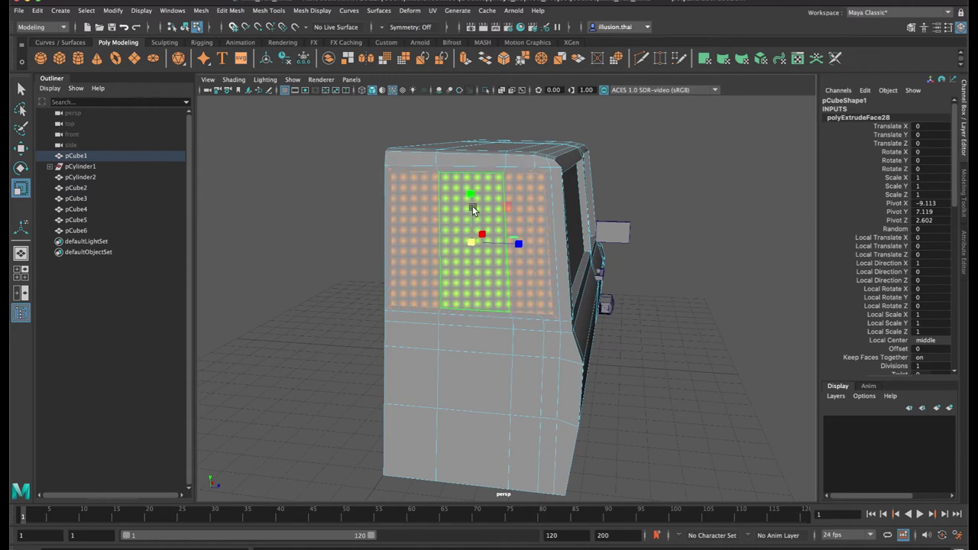
# Extrude the rear window faces again, pushing them about 0.184 into the body, and return to object mode
pyautogui.press('w')
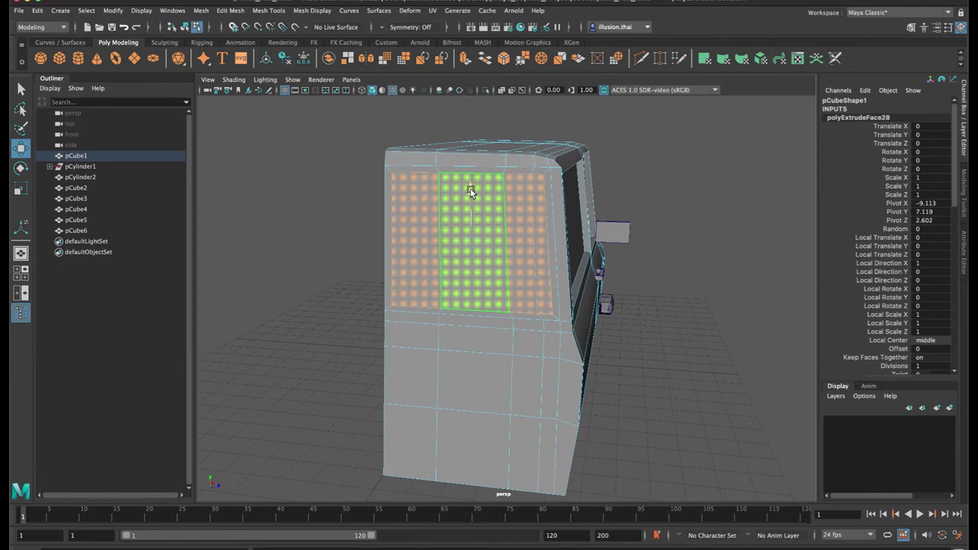
pyautogui.hotkey('ctrl', 'e')
pyautogui.keyDown('alt'); pyautogui.moveTo(450, 244); pyautogui.dragTo(427, 253); pyautogui.keyUp('alt')
pyautogui.hotkey('ctrl', 'z')
pyautogui.press('q')
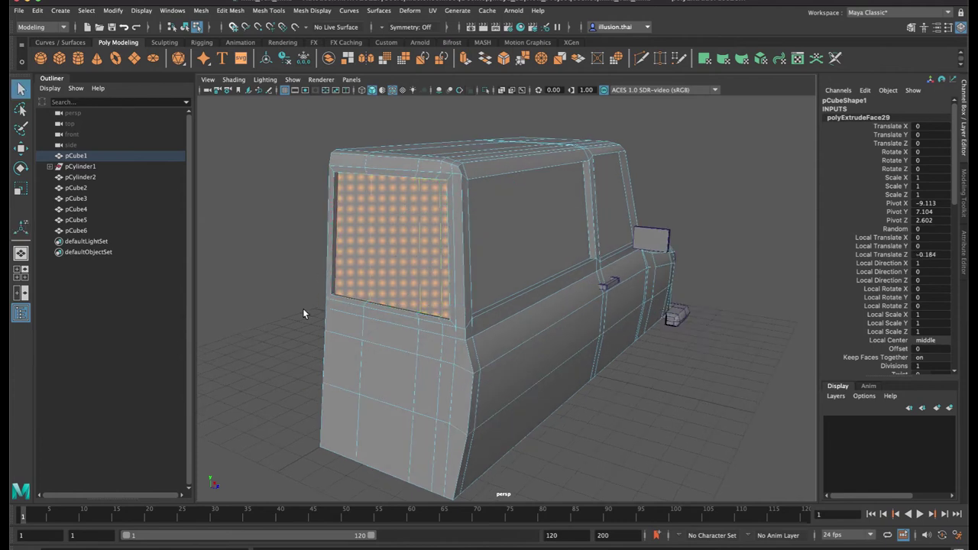
pyautogui.rightClick(415, 261)
pyautogui.moveTo(416, 262); pyautogui.dragTo(435, 255, button='right')
pyautogui.click(669, 411)
# Duplicate the door handle and move the copy behind the rear corner of the body, to about -12.63 on X
pyautogui.keyDown('alt'); pyautogui.moveTo(532, 361); pyautogui.dragTo(577, 341); pyautogui.keyUp('alt')
pyautogui.click(608, 280)
pyautogui.keyDown('alt'); pyautogui.moveTo(614, 293); pyautogui.dragTo(415, 344); pyautogui.keyUp('alt')
pyautogui.press('w')
pyautogui.press('super+d')
pyautogui.keyDown('alt'); pyautogui.moveTo(406, 365); pyautogui.dragTo(425, 369); pyautogui.keyUp('alt')
# Rotate the handle copy to -90 degrees on the Y axis, parallel to the car's rear
pyautogui.press('e')
pyautogui.moveTo(472, 424); pyautogui.dragTo(538, 447)
pyautogui.click(928, 143)
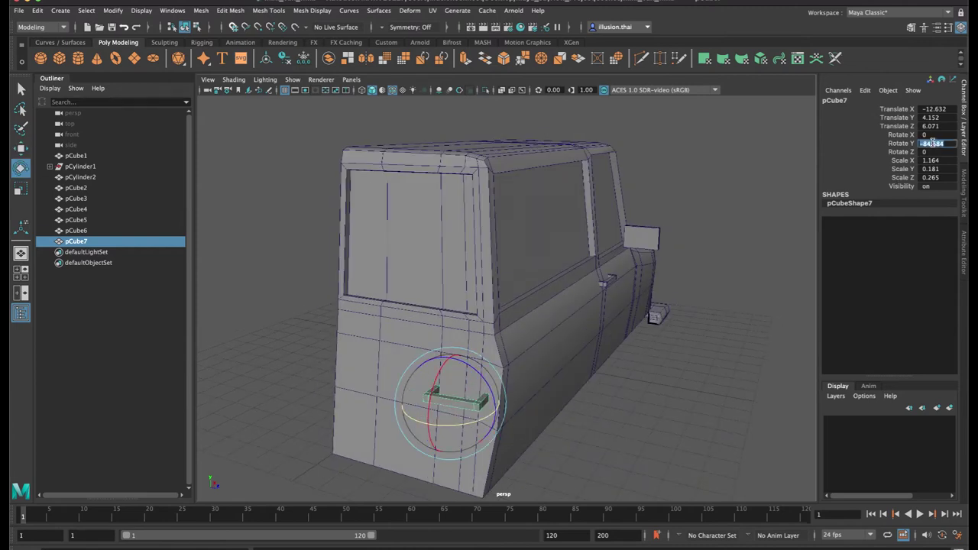
pyautogui.write('-90')
pyautogui.press('Return')
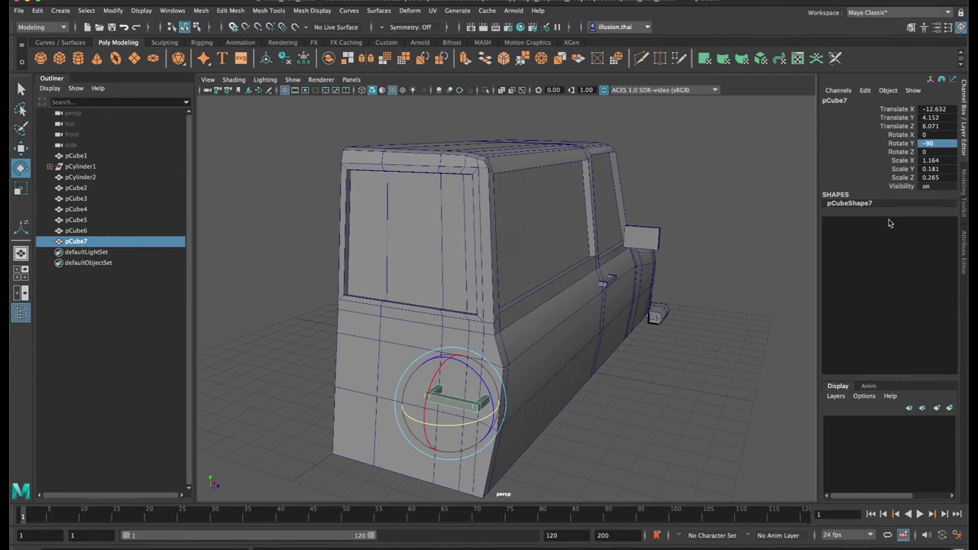
pyautogui.click(589, 412)
# Move the handle copy to the rear panel near the car's centre line, at about -10.75 on X and 0.85 on Z
pyautogui.click(472, 407)
pyautogui.keyDown('alt'); pyautogui.moveTo(440, 401); pyautogui.dragTo(473, 404); pyautogui.keyUp('alt')
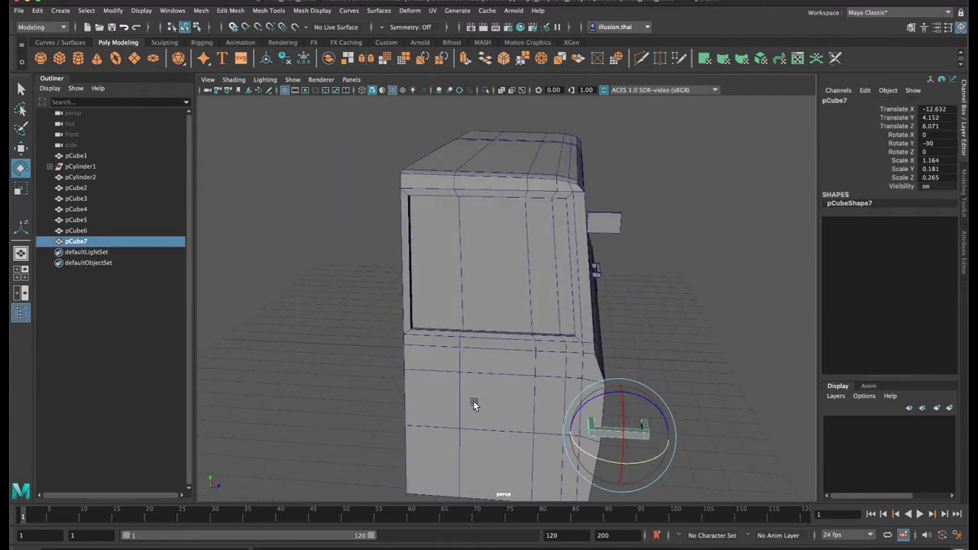
pyautogui.press('w')
pyautogui.click(560, 433)
pyautogui.click(646, 438)
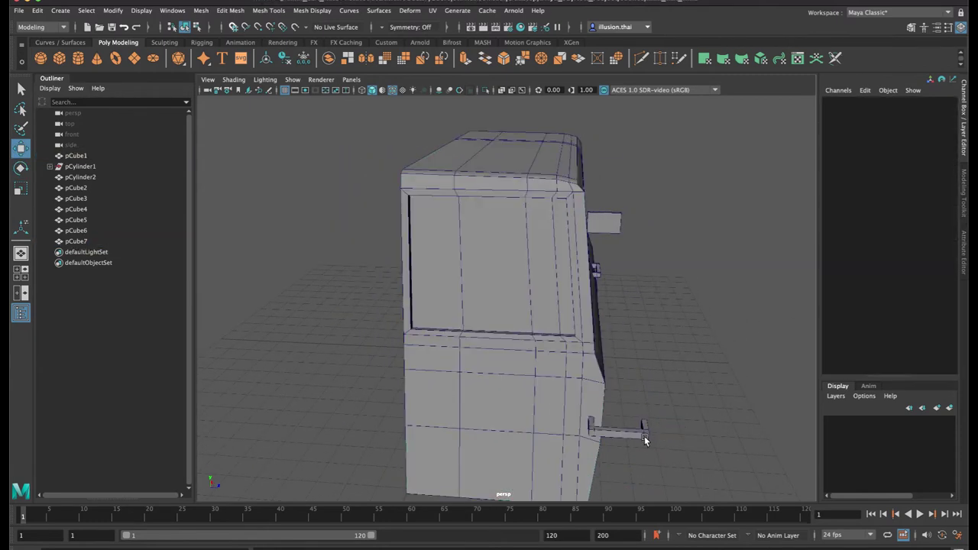
pyautogui.click(644, 437)
pyautogui.keyDown('alt'); pyautogui.moveTo(644, 437); pyautogui.dragTo(680, 454); pyautogui.keyUp('alt')
pyautogui.moveTo(763, 369); pyautogui.dragTo(713, 347)
pyautogui.moveTo(777, 349); pyautogui.dragTo(596, 401)
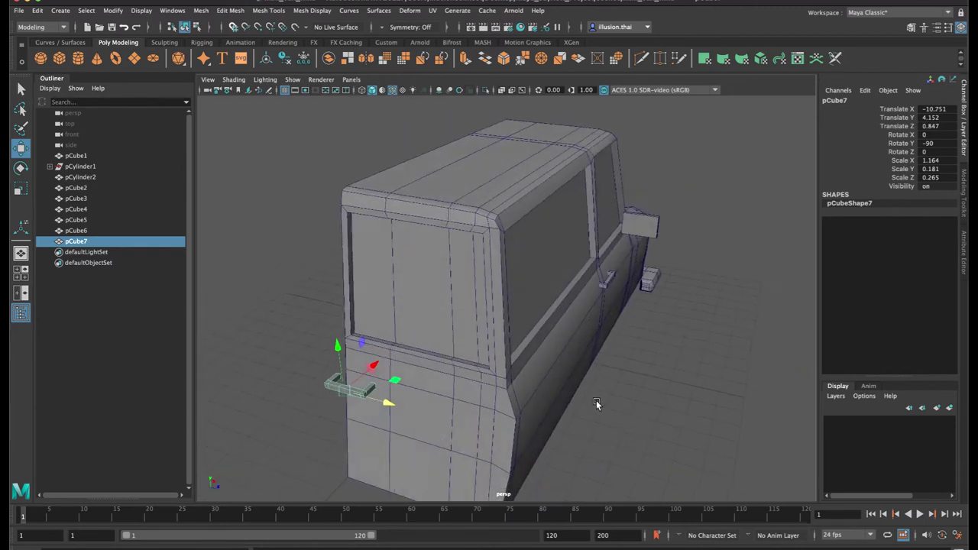
# Move the handle copy out beside the body to about 7.38 on Z and delete one of its two mounting legs
pyautogui.moveTo(390, 396); pyautogui.dragTo(412, 359)
pyautogui.keyDown('alt'); pyautogui.moveTo(412, 359); pyautogui.dragTo(513, 363, button='middle'); pyautogui.keyUp('alt')
pyautogui.keyDown('alt'); pyautogui.moveTo(513, 363); pyautogui.dragTo(618, 375, button='right'); pyautogui.keyUp('alt')
pyautogui.keyDown('alt'); pyautogui.moveTo(618, 374); pyautogui.dragTo(447, 350); pyautogui.keyUp('alt')
pyautogui.moveTo(335, 369); pyautogui.dragTo(335, 304, button='right')
pyautogui.moveTo(364, 406); pyautogui.dragTo(326, 366)
pyautogui.press('Delete')
pyautogui.press('q')
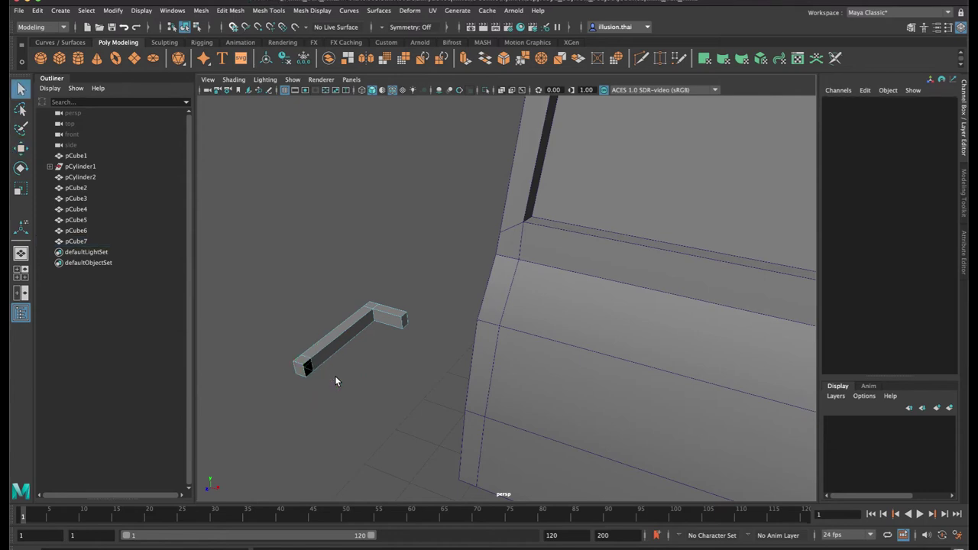
# Close the open end of the handle copy with Fill Hole and deselect it
pyautogui.moveTo(335, 352); pyautogui.dragTo(378, 253, button='right')
pyautogui.click(379, 244)
pyautogui.click(367, 327)
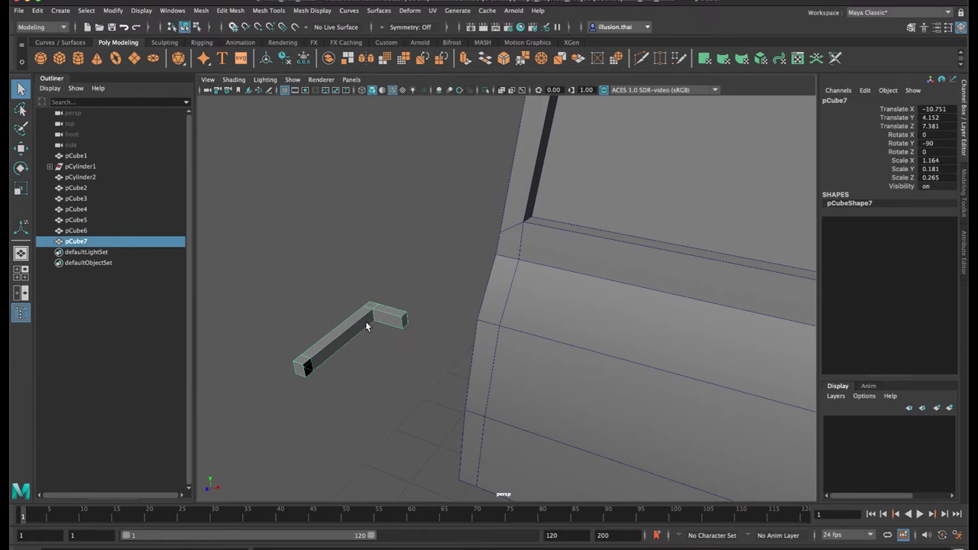
pyautogui.click(261, 11)
pyautogui.moveTo(234, 12)
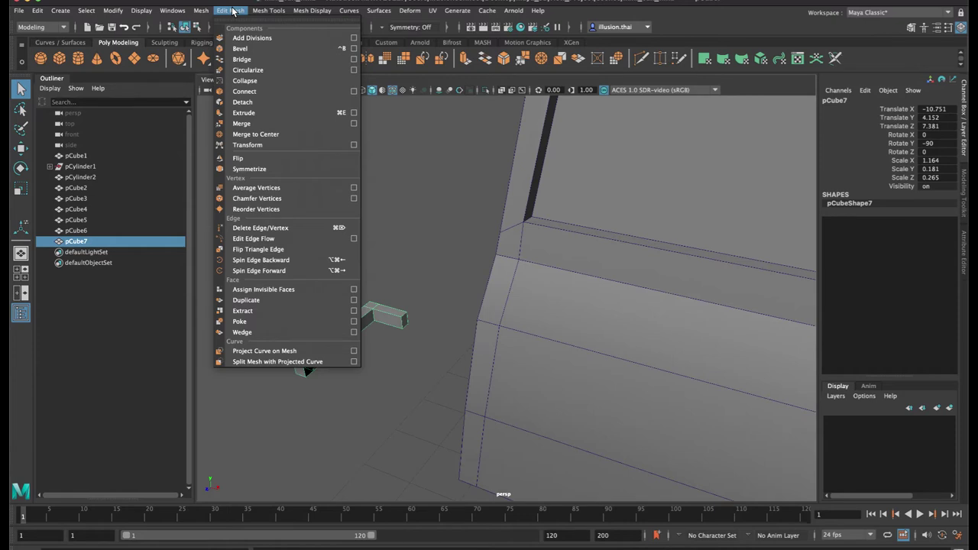
pyautogui.moveTo(201, 11)
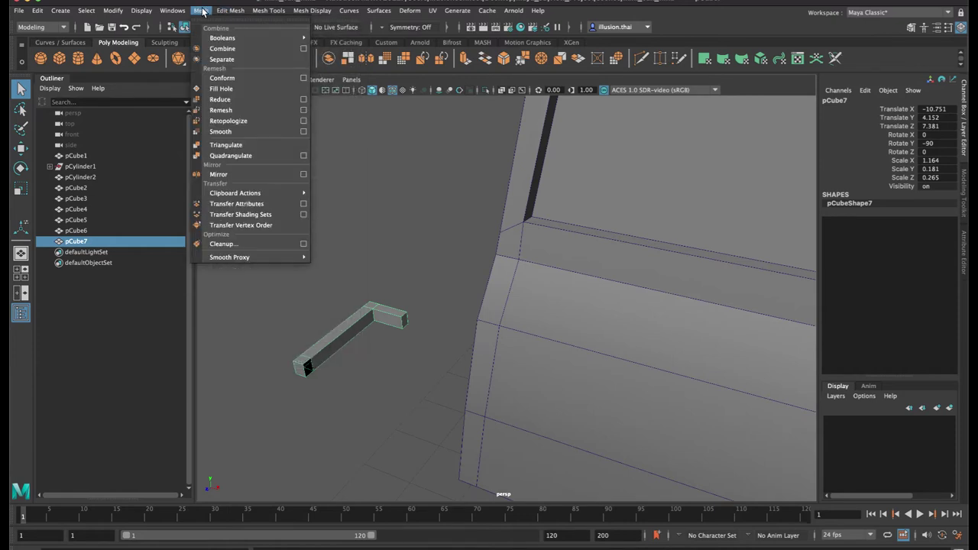
pyautogui.click(241, 87)
pyautogui.press('w')
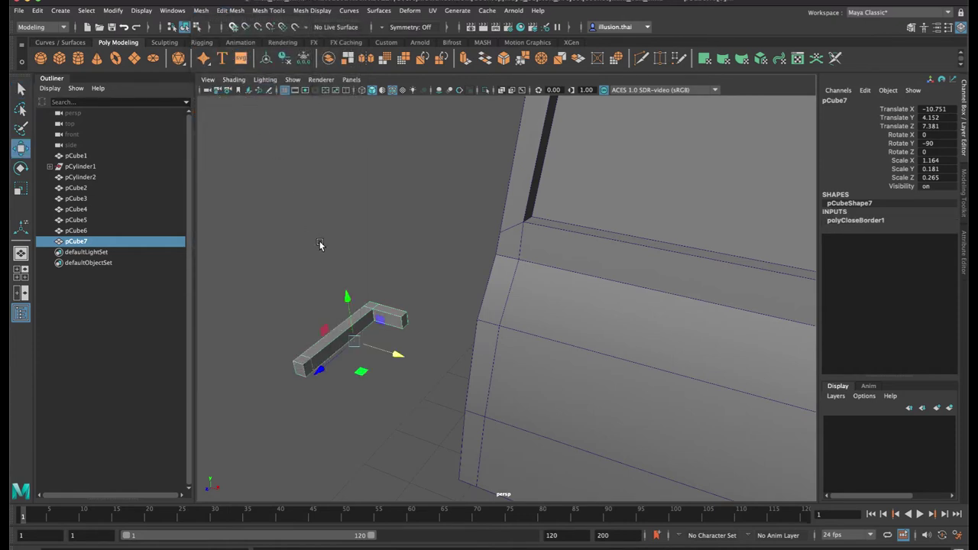
pyautogui.click(323, 246)
pyautogui.press('q')
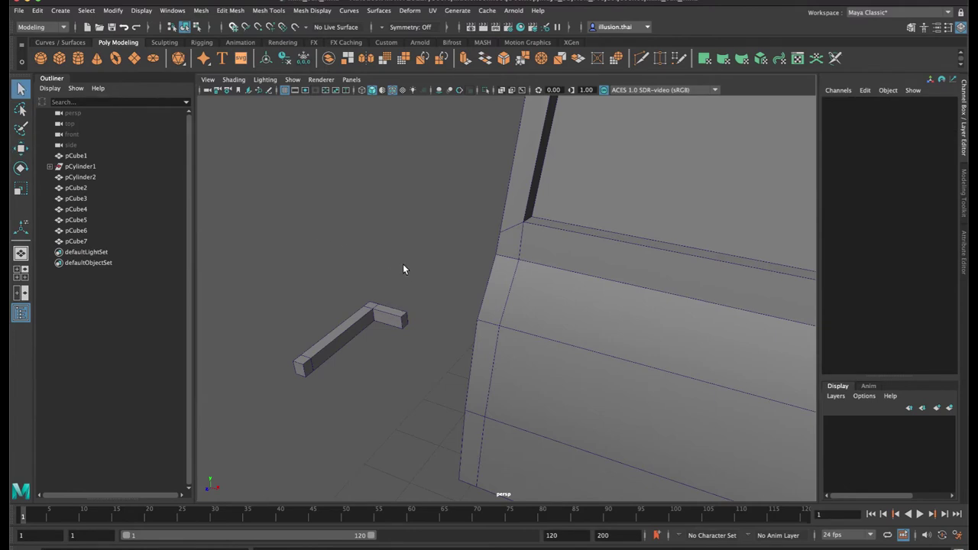
pyautogui.keyDown('alt'); pyautogui.moveTo(391, 302); pyautogui.dragTo(445, 297); pyautogui.keyUp('alt')
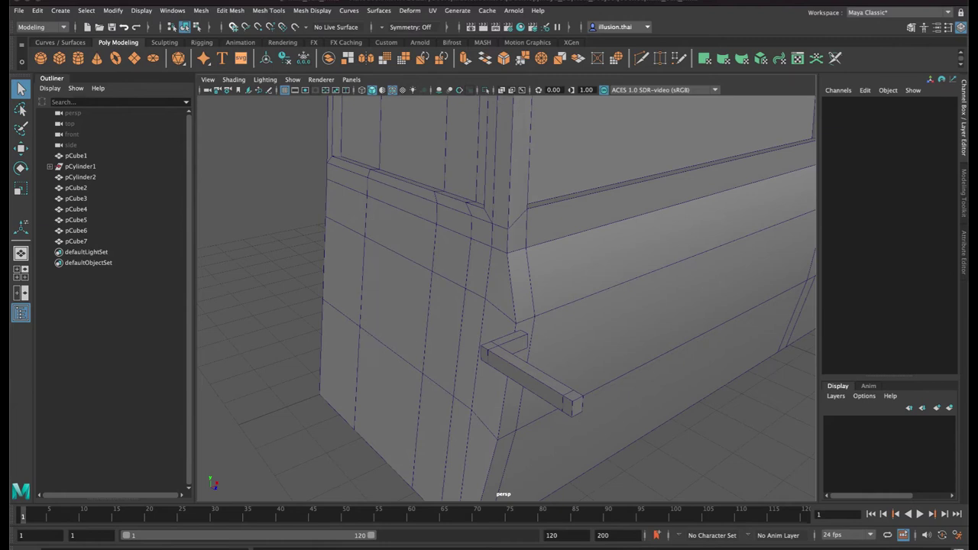
# Move the one-legged handle against the rear panel at the centre line, to about -9.99 on X and 0.98 on Z
pyautogui.click(538, 387)
pyautogui.keyDown('alt'); pyautogui.moveTo(492, 385); pyautogui.dragTo(554, 383); pyautogui.keyUp('alt')
pyautogui.keyDown('alt'); pyautogui.moveTo(621, 373); pyautogui.dragTo(531, 375, button='right'); pyautogui.keyUp('alt')
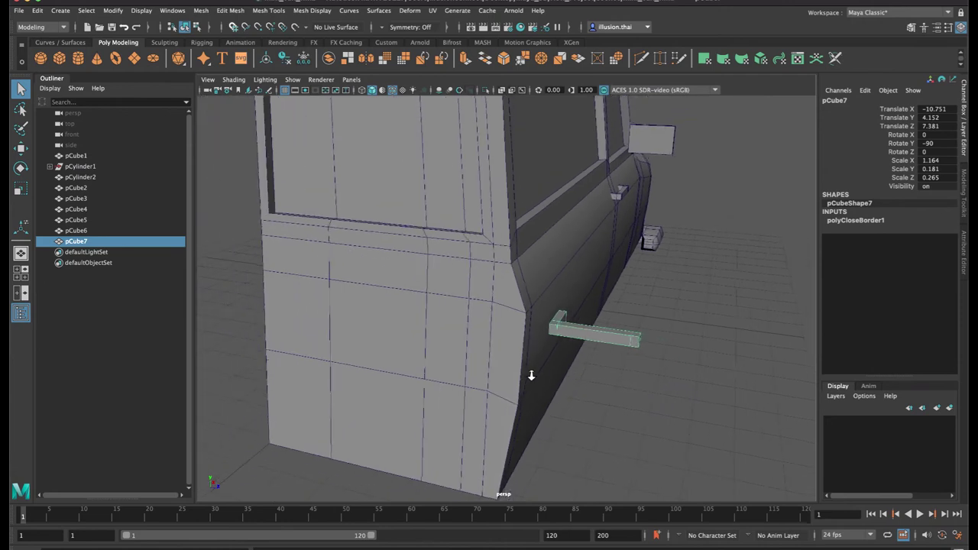
pyautogui.keyDown('alt'); pyautogui.moveTo(530, 375); pyautogui.dragTo(559, 373); pyautogui.keyUp('alt')
pyautogui.press('w')
pyautogui.moveTo(665, 328); pyautogui.dragTo(316, 333)
pyautogui.keyDown('alt'); pyautogui.moveTo(316, 334); pyautogui.dragTo(452, 331, button='middle'); pyautogui.keyUp('alt')
pyautogui.moveTo(458, 328); pyautogui.dragTo(437, 328)
pyautogui.moveTo(461, 335)
pyautogui.keyDown('alt'); pyautogui.mouseDown()
pyautogui.moveTo(503, 334)
pyautogui.moveTo(403, 337)
pyautogui.moveTo(460, 327)
pyautogui.mouseUp(); pyautogui.keyUp('alt')
# Shorten the rear handle by moving the vertices of its outer end toward the car's centre line
pyautogui.moveTo(434, 271); pyautogui.dragTo(394, 269, button='right')
pyautogui.moveTo(537, 269); pyautogui.dragTo(578, 253, button='right')
pyautogui.click(623, 257)
pyautogui.click(425, 334)
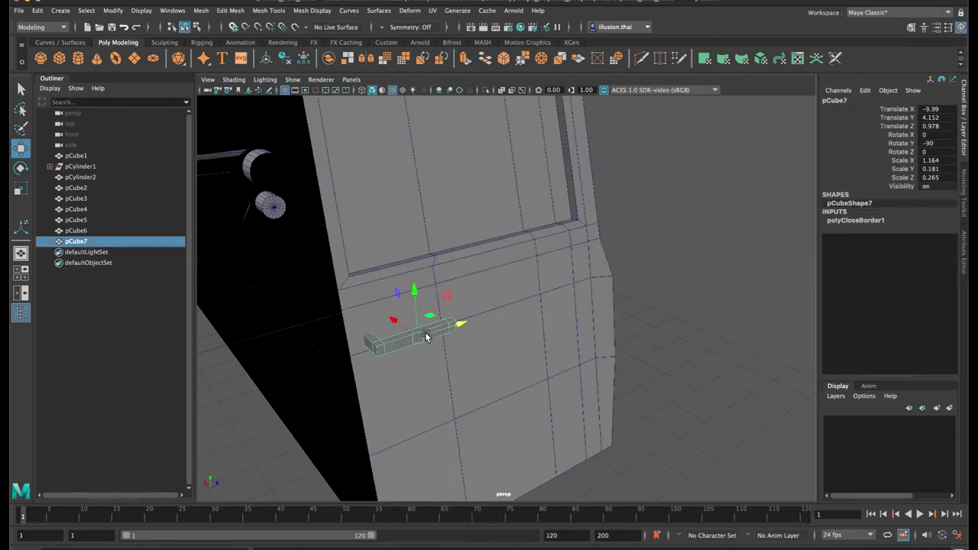
pyautogui.press('F8')
pyautogui.moveTo(521, 291); pyautogui.dragTo(442, 355)
pyautogui.moveTo(494, 311); pyautogui.dragTo(477, 329)
pyautogui.keyDown('alt'); pyautogui.moveTo(436, 341); pyautogui.dragTo(510, 303, button='middle'); pyautogui.keyUp('alt')
# Extrude the face at the mounting end of the rear handle
pyautogui.press('q')
pyautogui.keyDown('alt'); pyautogui.moveTo(514, 302); pyautogui.dragTo(464, 322); pyautogui.keyUp('alt')
pyautogui.moveTo(464, 322); pyautogui.dragTo(465, 304, button='right')
pyautogui.click(450, 328)
pyautogui.hotkey('ctrl', 'e')
pyautogui.moveTo(428, 337); pyautogui.dragTo(515, 316)
pyautogui.press('r')
pyautogui.press('q')
# Extrude the handle's mounting face again and scale it up into a wider base plate
pyautogui.click(637, 283)
pyautogui.keyDown('alt'); pyautogui.moveTo(596, 300); pyautogui.dragTo(491, 306); pyautogui.keyUp('alt')
pyautogui.press('w')
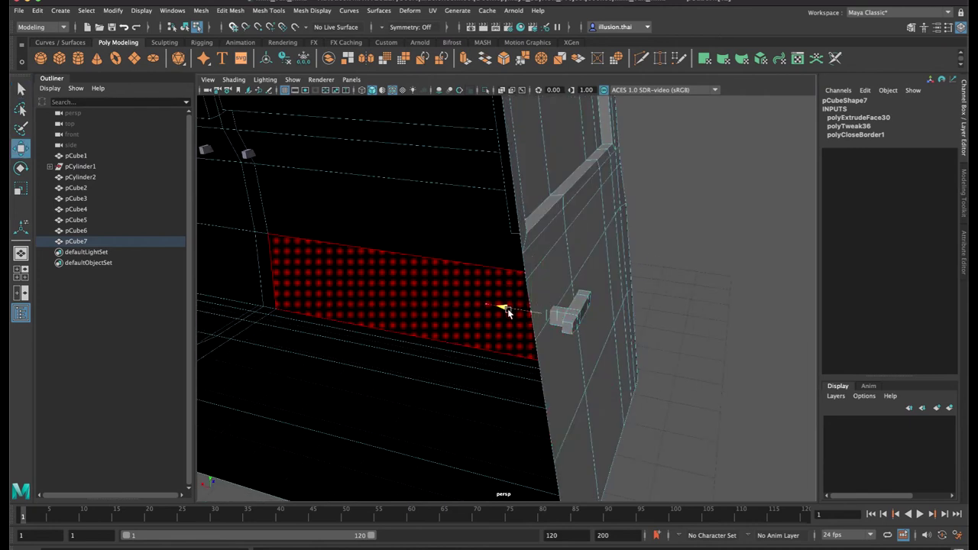
pyautogui.hotkey('ctrl', 'e')
pyautogui.press('r')
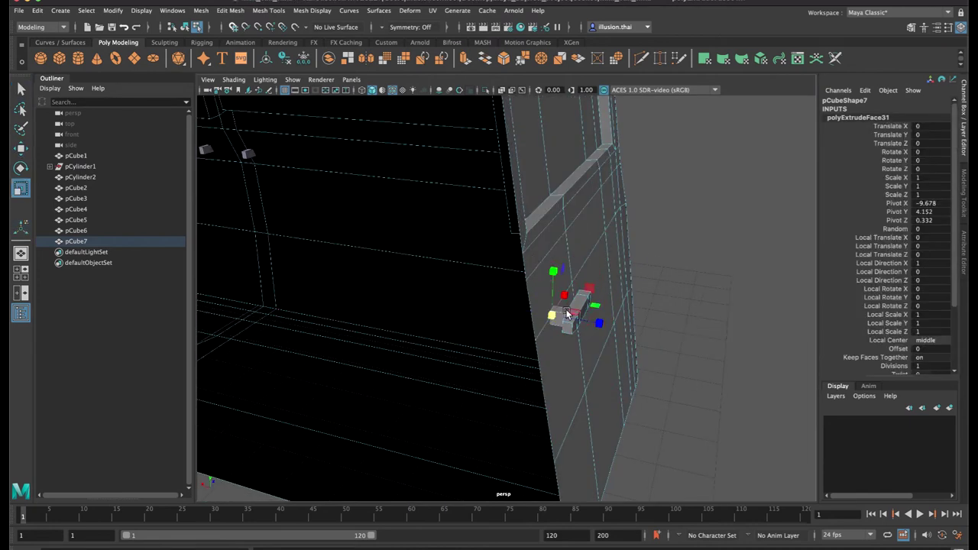
pyautogui.keyDown('alt'); pyautogui.moveTo(562, 319); pyautogui.dragTo(532, 293); pyautogui.keyUp('alt')
pyautogui.keyDown('alt'); pyautogui.moveTo(539, 306); pyautogui.dragTo(589, 315); pyautogui.keyUp('alt')
# Extrude the handle's base plate by about 0.104 to give it thickness, and return to object mode
pyautogui.press('w')
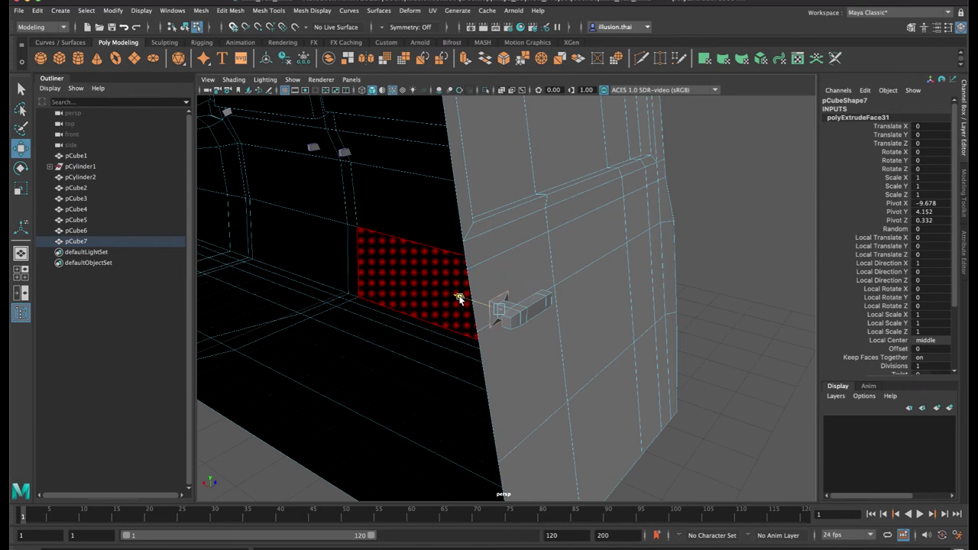
pyautogui.hotkey('ctrl', 'e')
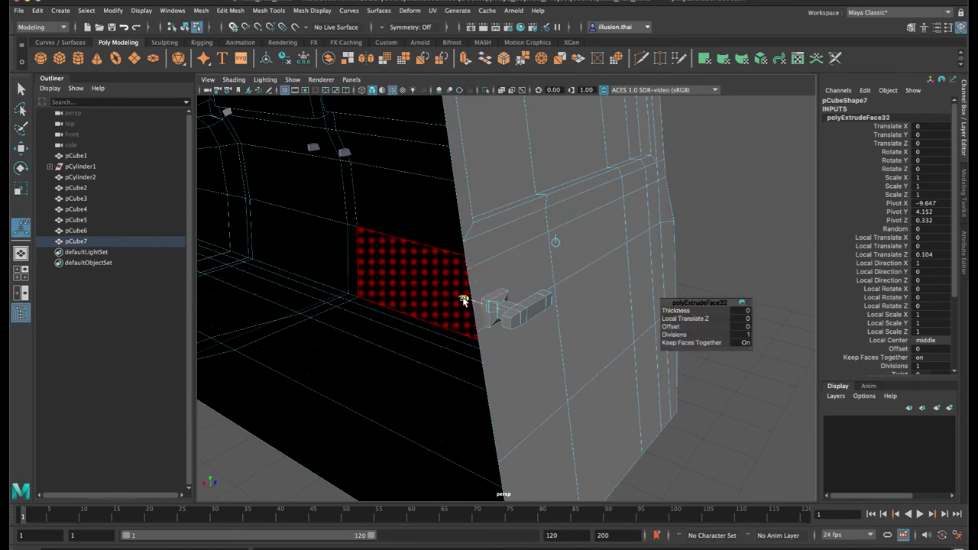
pyautogui.press('q')
pyautogui.moveTo(538, 310); pyautogui.dragTo(583, 257, button='right')
pyautogui.click(680, 292)
# Create a polygon cylinder and set its Rotate Z to 90
pyautogui.scroll(-4, 679, 291)
pyautogui.keyDown('alt'); pyautogui.moveTo(680, 292); pyautogui.dragTo(452, 291); pyautogui.keyUp('alt')
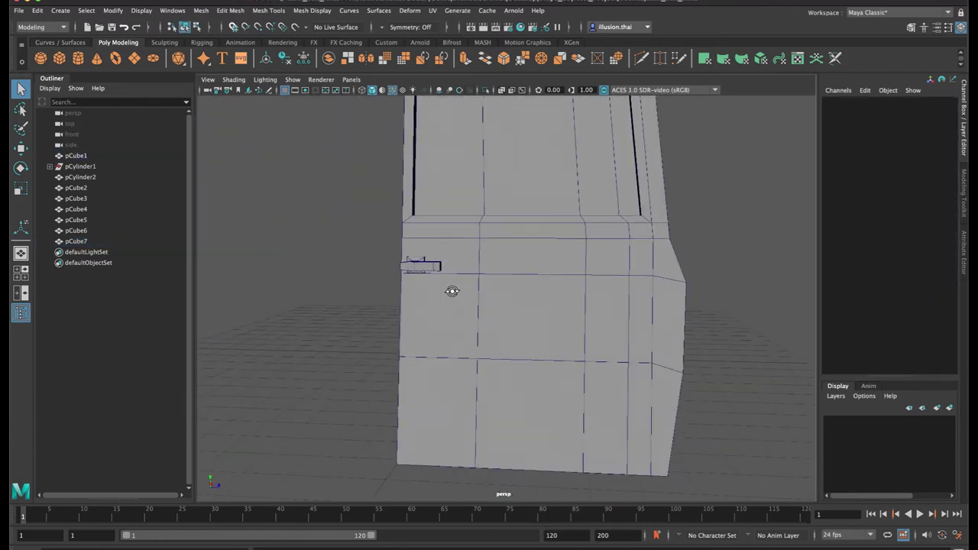
pyautogui.keyDown('alt'); pyautogui.moveTo(640, 273); pyautogui.dragTo(650, 367); pyautogui.keyUp('alt')
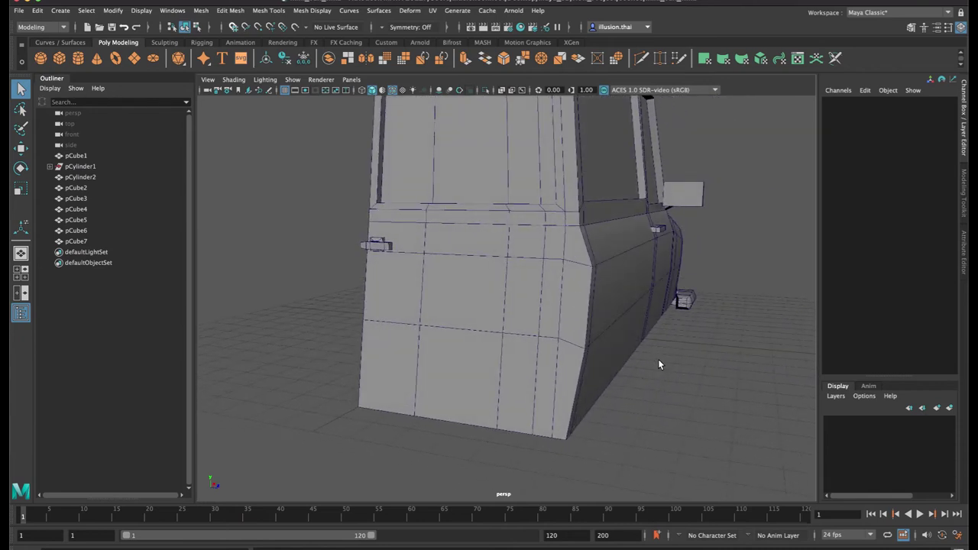
pyautogui.click(78, 60)
pyautogui.keyDown('alt'); pyautogui.moveTo(267, 235); pyautogui.dragTo(335, 246); pyautogui.keyUp('alt')
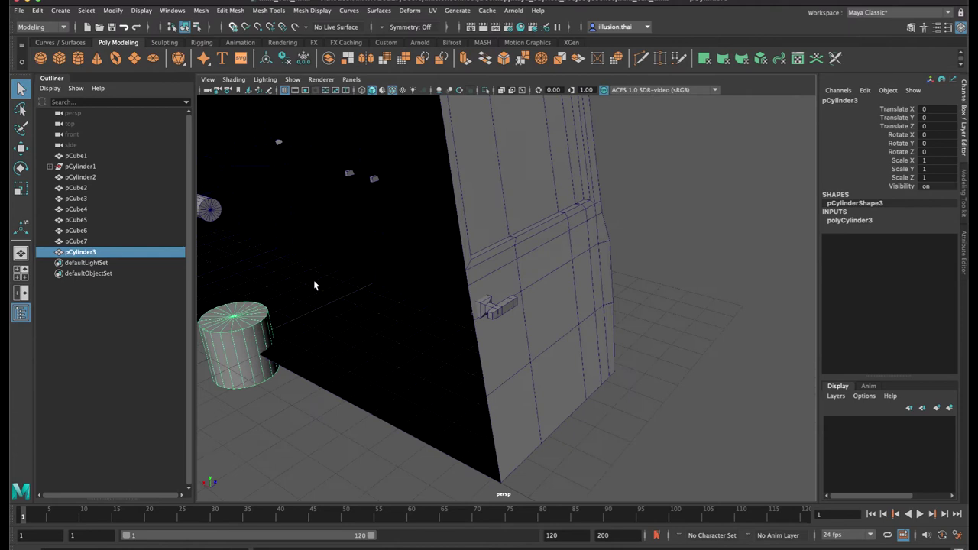
pyautogui.keyDown('alt'); pyautogui.moveTo(314, 284); pyautogui.dragTo(356, 225, button='middle'); pyautogui.keyUp('alt')
pyautogui.press('e')
pyautogui.moveTo(311, 266); pyautogui.dragTo(392, 294)
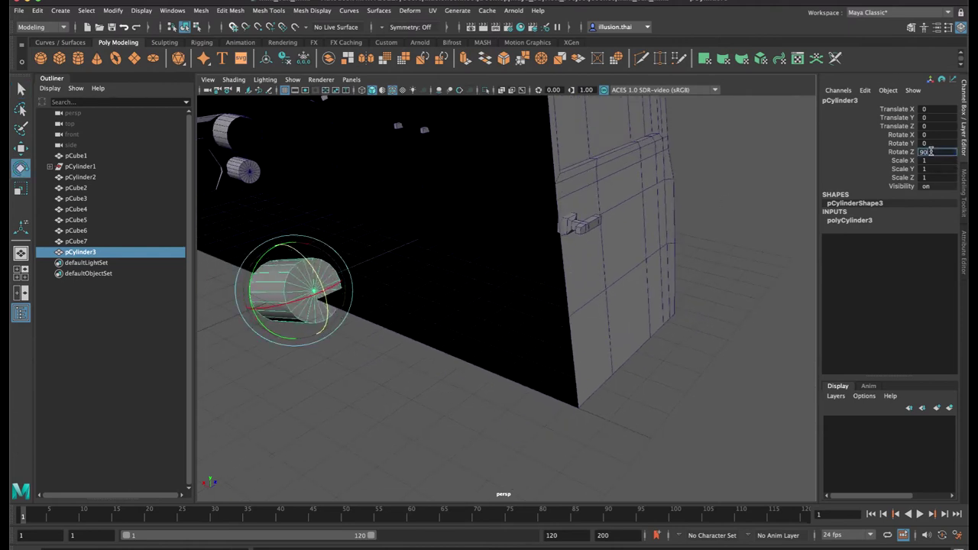
pyautogui.press('Return')
pyautogui.click(365, 390)
# Move the cylinder to the outer side of the rear panel, at about -9.93 on X, 3.26 on Y and 4.57 on Z
pyautogui.click(309, 315)
pyautogui.keyDown('alt'); pyautogui.moveTo(308, 315); pyautogui.dragTo(327, 310); pyautogui.keyUp('alt')
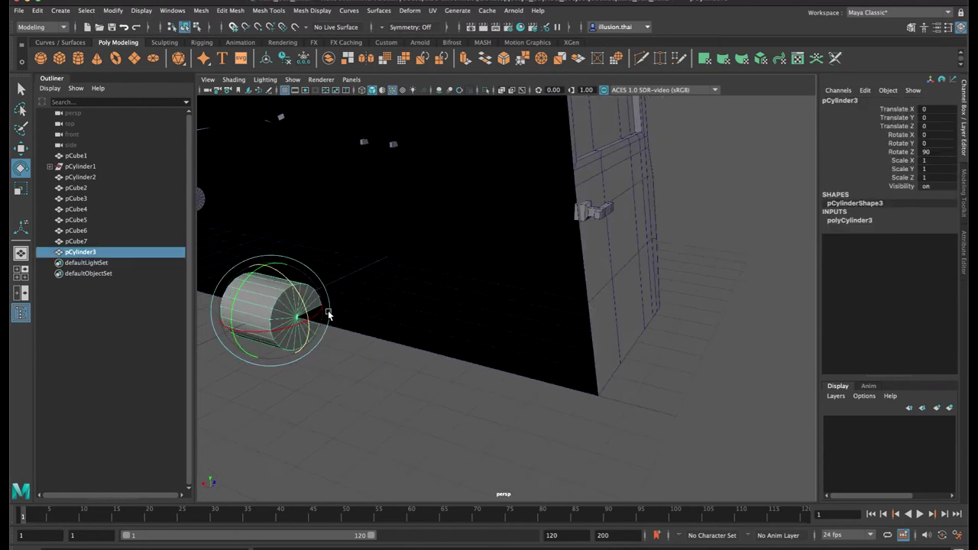
pyautogui.press('w')
pyautogui.moveTo(266, 263); pyautogui.dragTo(280, 193)
pyautogui.moveTo(295, 238); pyautogui.dragTo(380, 215)
pyautogui.moveTo(318, 211); pyautogui.dragTo(589, 254)
pyautogui.keyDown('alt'); pyautogui.moveTo(584, 252); pyautogui.dragTo(603, 175); pyautogui.keyUp('alt')
pyautogui.moveTo(642, 231)
pyautogui.mouseDown()
pyautogui.moveTo(682, 231)
pyautogui.moveTo(627, 239)
pyautogui.mouseUp()
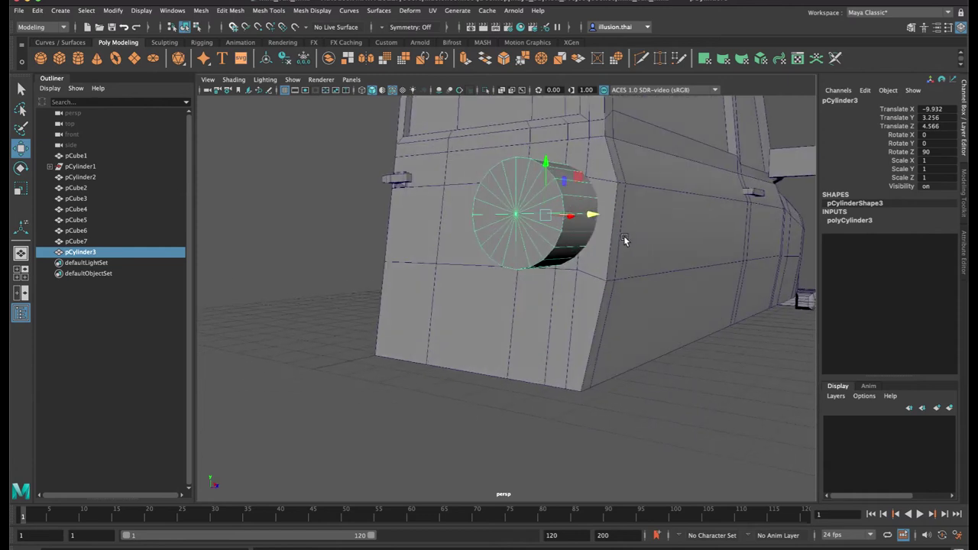
# Scale the rear light cylinder uniformly to about 0.738 and set its Subdivisions Caps to 0
pyautogui.press('r')
pyautogui.moveTo(545, 217); pyautogui.dragTo(524, 216)
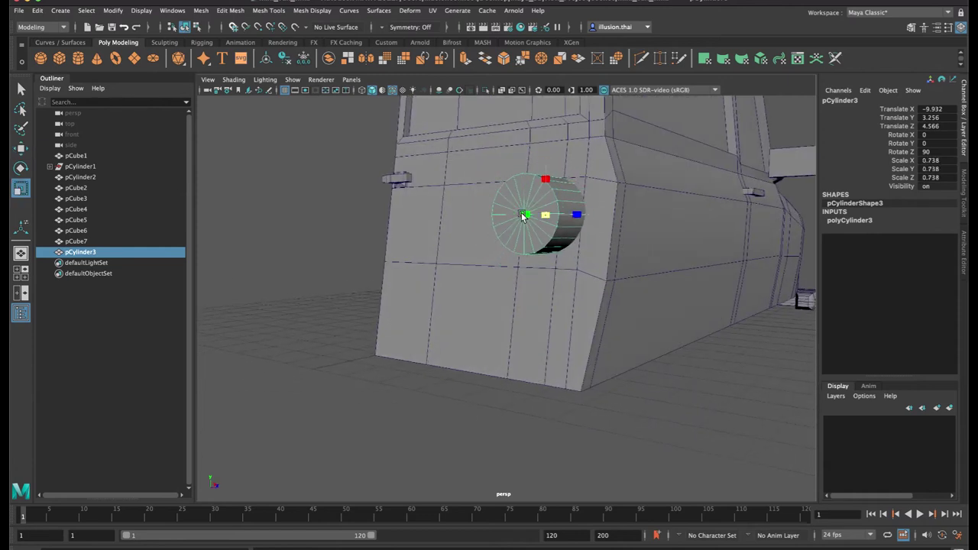
pyautogui.click(862, 221)
pyautogui.write('0')
pyautogui.press('Return')
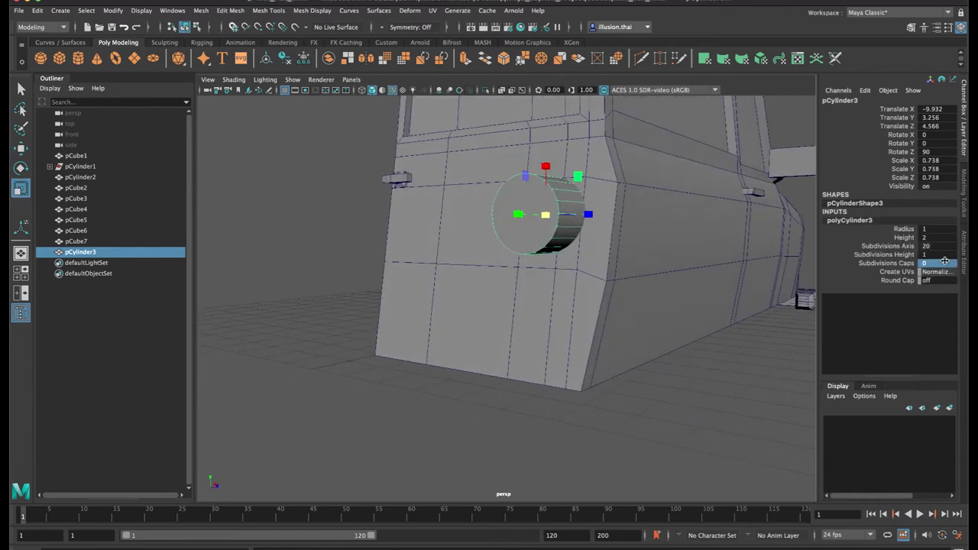
pyautogui.click(750, 324)
# Select the vertices along the car body's lower side edge from rear corner to front corner and move them outward
pyautogui.click(535, 239)
pyautogui.keyDown('alt'); pyautogui.moveTo(535, 239); pyautogui.dragTo(569, 243); pyautogui.keyUp('alt')
pyautogui.keyDown('alt'); pyautogui.moveTo(611, 285); pyautogui.dragTo(589, 216, button='middle'); pyautogui.keyUp('alt')
pyautogui.moveTo(597, 273); pyautogui.dragTo(565, 262, button='right')
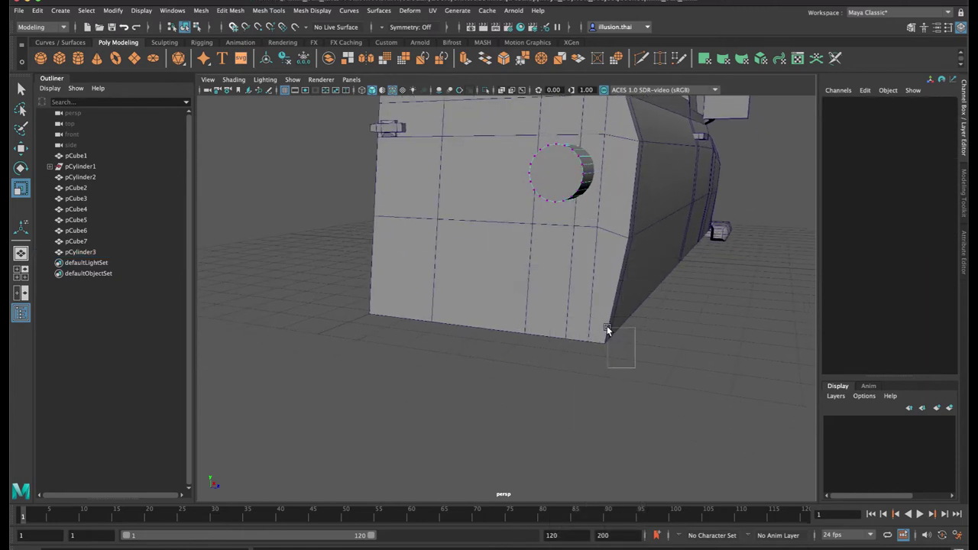
pyautogui.moveTo(607, 327); pyautogui.dragTo(607, 326)
pyautogui.moveTo(597, 318); pyautogui.dragTo(564, 269, button='right')
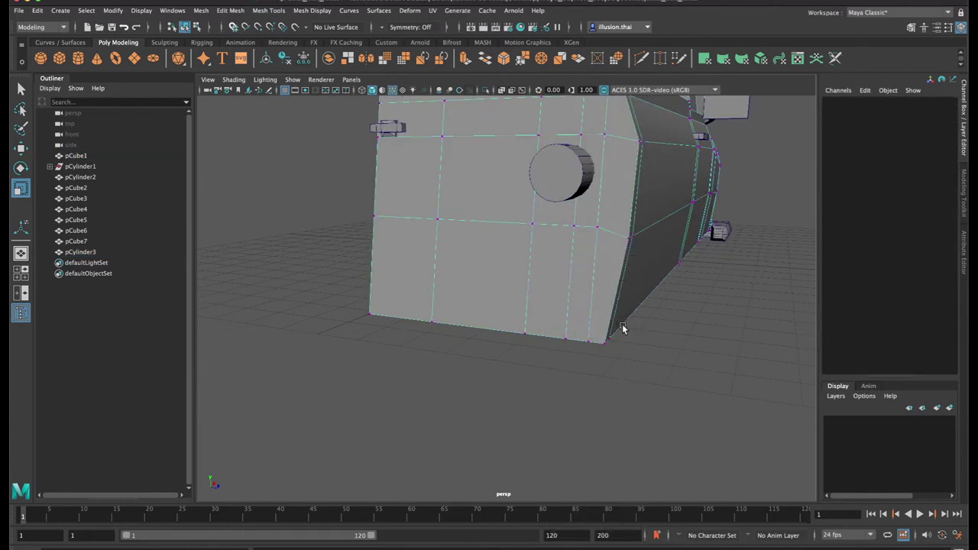
pyautogui.moveTo(595, 330); pyautogui.dragTo(595, 328)
pyautogui.keyDown('shift'); pyautogui.moveTo(667, 254); pyautogui.dragTo(443, 275); pyautogui.keyUp('shift')
pyautogui.keyDown('alt'); pyautogui.moveTo(711, 278); pyautogui.dragTo(544, 291); pyautogui.keyUp('alt')
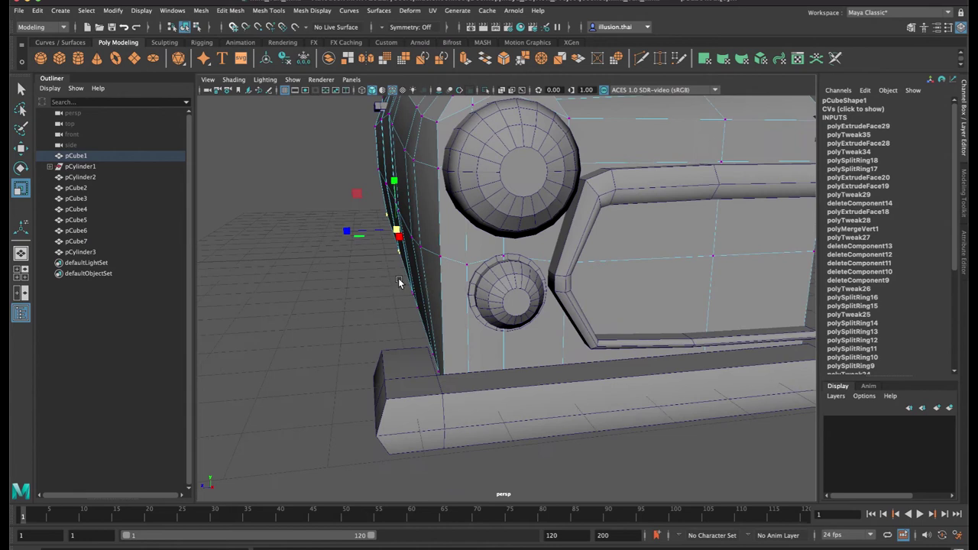
pyautogui.keyDown('shift'); pyautogui.moveTo(459, 397); pyautogui.dragTo(495, 370); pyautogui.keyUp('shift')
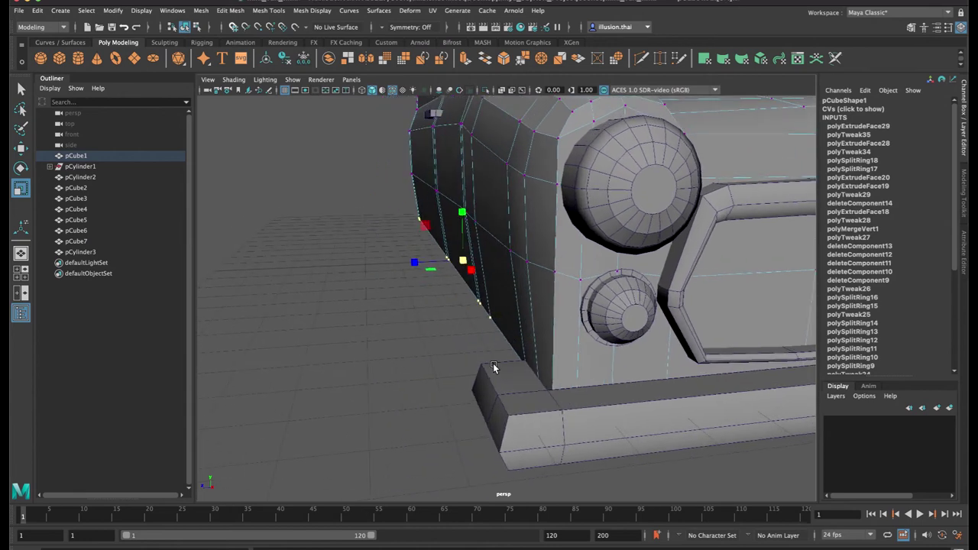
pyautogui.press('4')
pyautogui.keyDown('alt'); pyautogui.moveTo(537, 320); pyautogui.dragTo(529, 317); pyautogui.keyUp('alt')
pyautogui.moveTo(541, 261)
pyautogui.keyDown('ctrl'); pyautogui.mouseDown()
pyautogui.moveTo(487, 369)
pyautogui.moveTo(515, 356)
pyautogui.moveTo(482, 335)
pyautogui.mouseUp(); pyautogui.keyUp('ctrl')
pyautogui.press('5')
pyautogui.press('w')
pyautogui.moveTo(397, 269)
pyautogui.mouseDown()
pyautogui.moveTo(402, 285)
pyautogui.moveTo(426, 265)
pyautogui.moveTo(523, 304)
pyautogui.moveTo(505, 386)
pyautogui.mouseUp()
pyautogui.press('4')
pyautogui.click(481, 397)
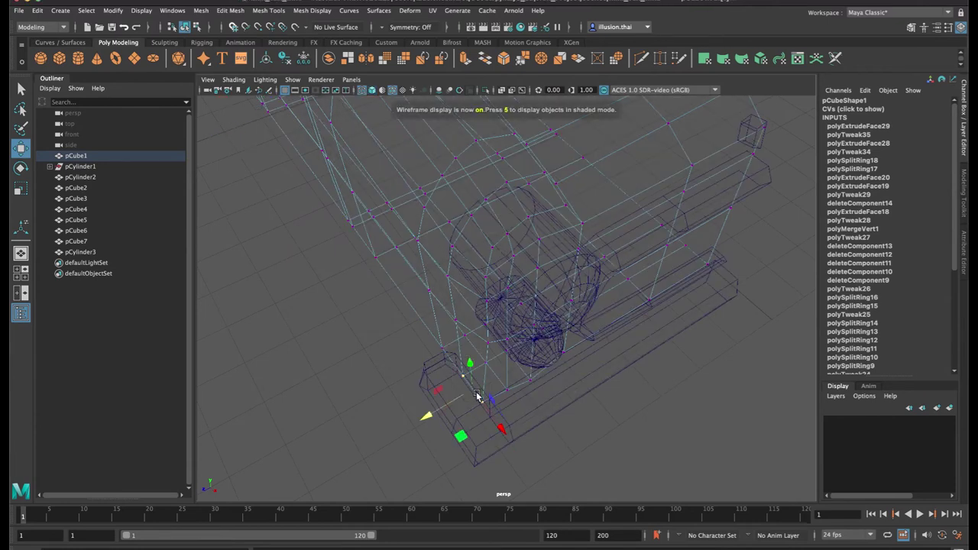
pyautogui.press('5')
pyautogui.moveTo(477, 402)
pyautogui.keyDown('alt'); pyautogui.mouseDown()
pyautogui.moveTo(405, 385)
pyautogui.moveTo(374, 392)
pyautogui.mouseUp(); pyautogui.keyUp('alt')
pyautogui.press('super+z')
# Move the vertices at the front bumper's outer end slightly outward past the widened body, and return to object mode
pyautogui.press('q')
pyautogui.click(390, 352)
pyautogui.moveTo(389, 352); pyautogui.dragTo(311, 275, button='right')
pyautogui.moveTo(281, 273); pyautogui.dragTo(478, 453)
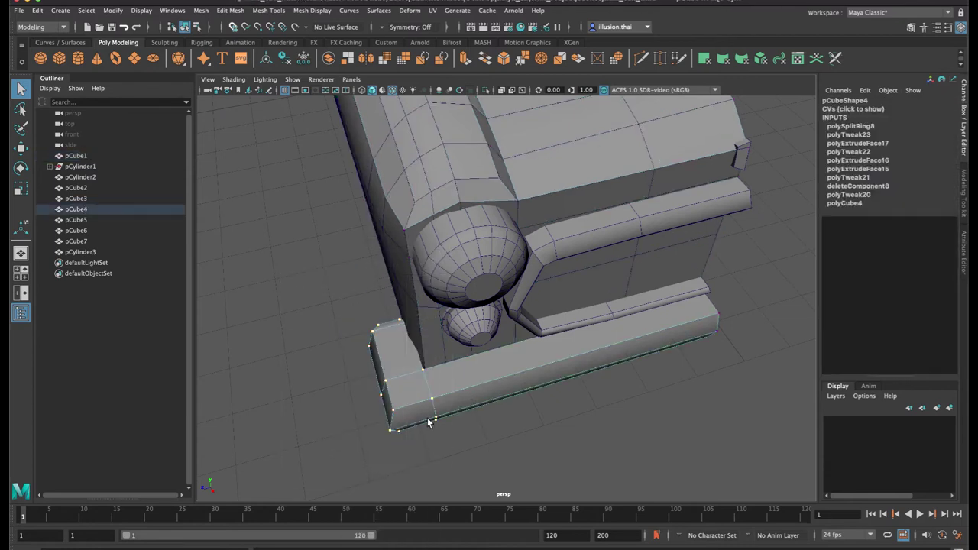
pyautogui.press('w')
pyautogui.moveTo(345, 389); pyautogui.dragTo(337, 391)
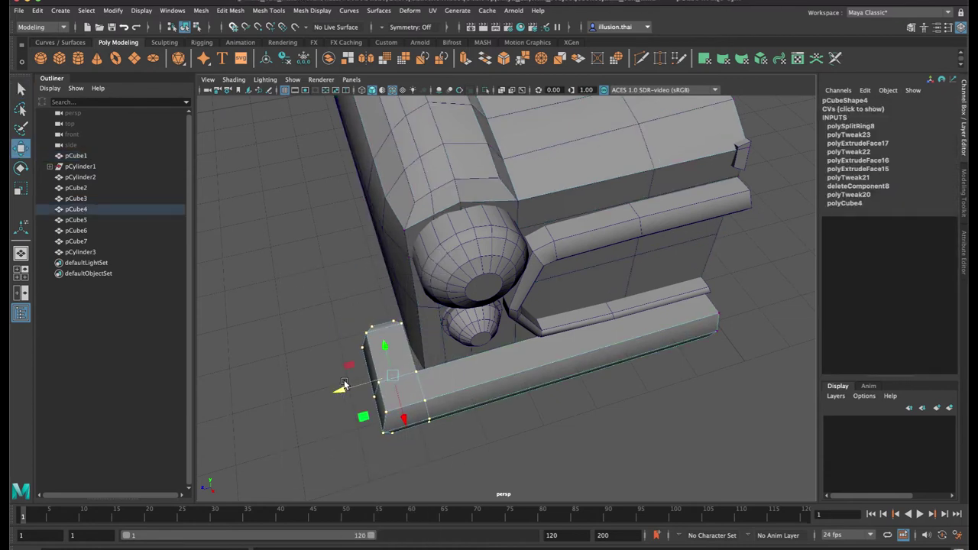
pyautogui.press('q')
pyautogui.moveTo(487, 373); pyautogui.dragTo(541, 259, button='right')
pyautogui.click(608, 417)
# Scale the tail light cylinder on the rear panel uniformly to about 0.528
pyautogui.keyDown('alt'); pyautogui.moveTo(608, 417); pyautogui.dragTo(474, 324); pyautogui.keyUp('alt')
pyautogui.keyDown('alt'); pyautogui.moveTo(474, 324); pyautogui.dragTo(439, 263, button='right'); pyautogui.keyUp('alt')
pyautogui.keyDown('alt'); pyautogui.moveTo(439, 264); pyautogui.dragTo(558, 388, button='middle'); pyautogui.keyUp('alt')
pyautogui.keyDown('alt'); pyautogui.moveTo(558, 389); pyautogui.dragTo(630, 374); pyautogui.keyUp('alt')
pyautogui.keyDown('alt'); pyautogui.moveTo(630, 374); pyautogui.dragTo(466, 337, button='right'); pyautogui.keyUp('alt')
pyautogui.keyDown('alt'); pyautogui.moveTo(466, 336); pyautogui.dragTo(544, 353); pyautogui.keyUp('alt')
pyautogui.keyDown('alt'); pyautogui.moveTo(544, 353); pyautogui.dragTo(575, 362, button='right'); pyautogui.keyUp('alt')
pyautogui.keyDown('alt'); pyautogui.moveTo(492, 350); pyautogui.dragTo(537, 352); pyautogui.keyUp('alt')
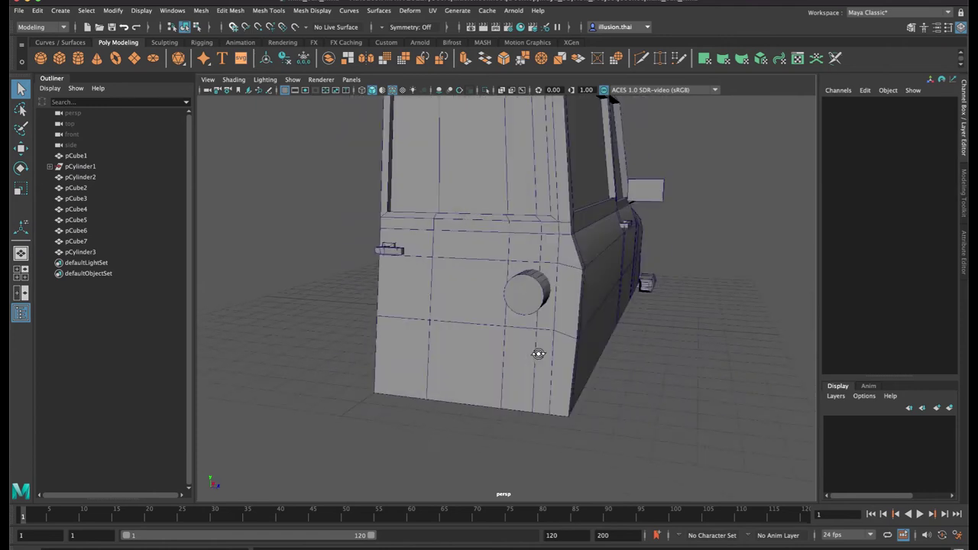
pyautogui.keyDown('alt'); pyautogui.moveTo(537, 351); pyautogui.dragTo(547, 347, button='right'); pyautogui.keyUp('alt')
pyautogui.keyDown('alt'); pyautogui.moveTo(548, 346); pyautogui.dragTo(486, 352, button='middle'); pyautogui.keyUp('alt')
pyautogui.keyDown('alt'); pyautogui.moveTo(485, 352); pyautogui.dragTo(495, 343); pyautogui.keyUp('alt')
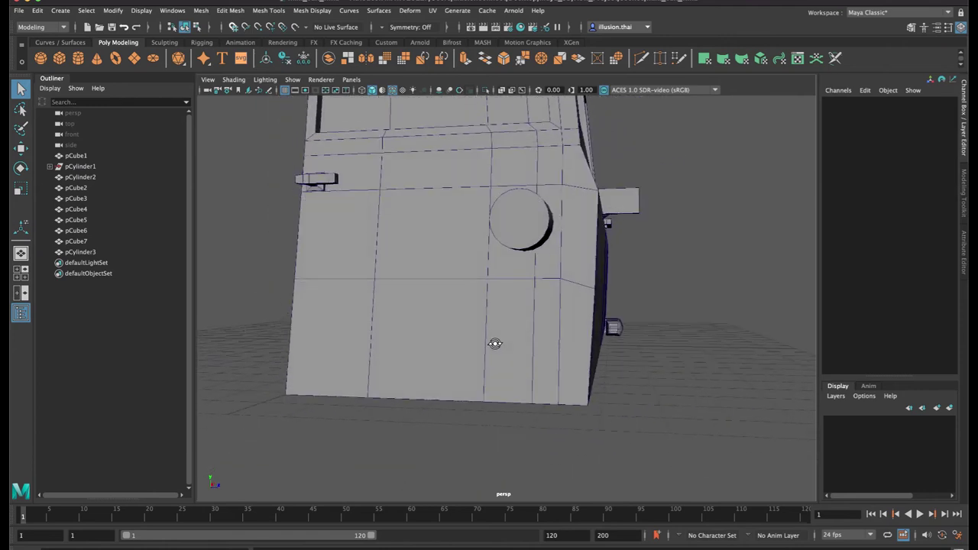
pyautogui.keyDown('alt'); pyautogui.moveTo(522, 217); pyautogui.dragTo(485, 303, button='middle'); pyautogui.keyUp('alt')
pyautogui.keyDown('alt'); pyautogui.moveTo(521, 304); pyautogui.dragTo(482, 310); pyautogui.keyUp('alt')
pyautogui.keyDown('alt'); pyautogui.moveTo(482, 310); pyautogui.dragTo(507, 283, button='middle'); pyautogui.keyUp('alt')
pyautogui.keyDown('alt'); pyautogui.moveTo(506, 283); pyautogui.dragTo(482, 301); pyautogui.keyUp('alt')
pyautogui.click(476, 308)
pyautogui.keyDown('alt'); pyautogui.moveTo(518, 292); pyautogui.dragTo(506, 303, button='middle'); pyautogui.keyUp('alt')
pyautogui.keyDown('alt'); pyautogui.moveTo(507, 304); pyautogui.dragTo(463, 325); pyautogui.keyUp('alt')
pyautogui.press('w')
pyautogui.keyDown('alt'); pyautogui.moveTo(539, 309); pyautogui.dragTo(470, 287); pyautogui.keyUp('alt')
pyautogui.moveTo(433, 272); pyautogui.dragTo(433, 285, button='right')
pyautogui.keyDown('alt'); pyautogui.moveTo(434, 282); pyautogui.dragTo(445, 295); pyautogui.keyUp('alt')
pyautogui.keyDown('alt'); pyautogui.moveTo(614, 294); pyautogui.dragTo(658, 271); pyautogui.keyUp('alt')
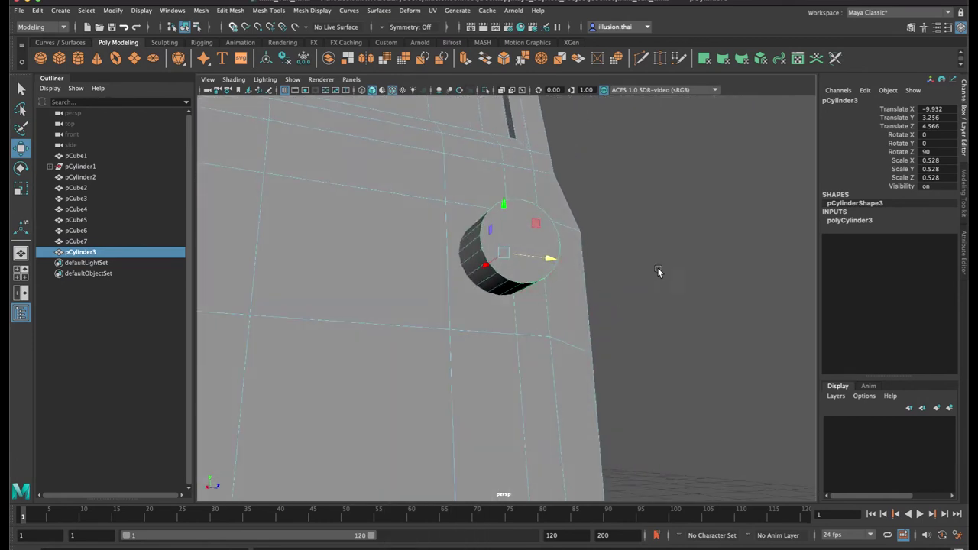
# Select the tail light cylinder's lower side faces and extrude them downward
pyautogui.click(658, 271)
pyautogui.moveTo(534, 246); pyautogui.dragTo(586, 233, button='right')
pyautogui.click(516, 259)
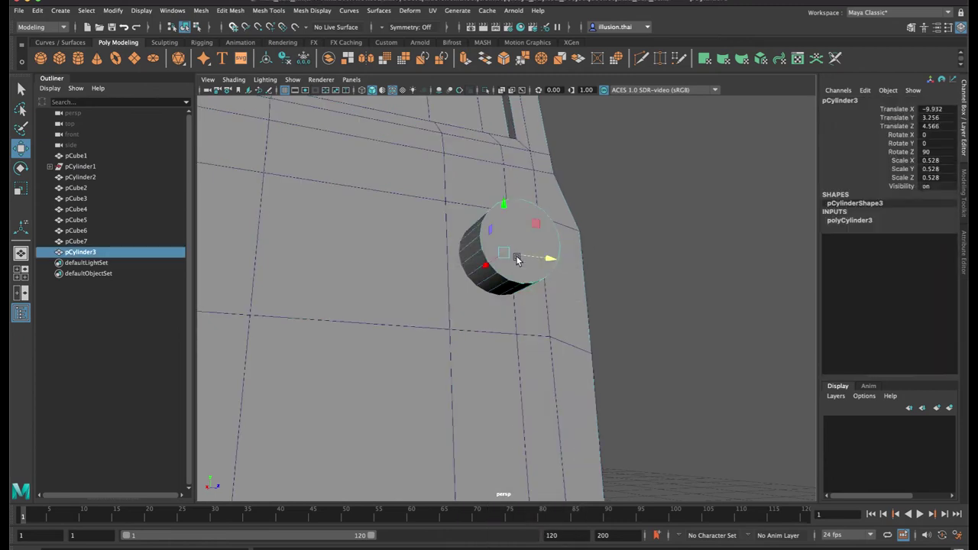
pyautogui.keyDown('alt'); pyautogui.moveTo(505, 279); pyautogui.dragTo(555, 309); pyautogui.keyUp('alt')
pyautogui.press('F8')
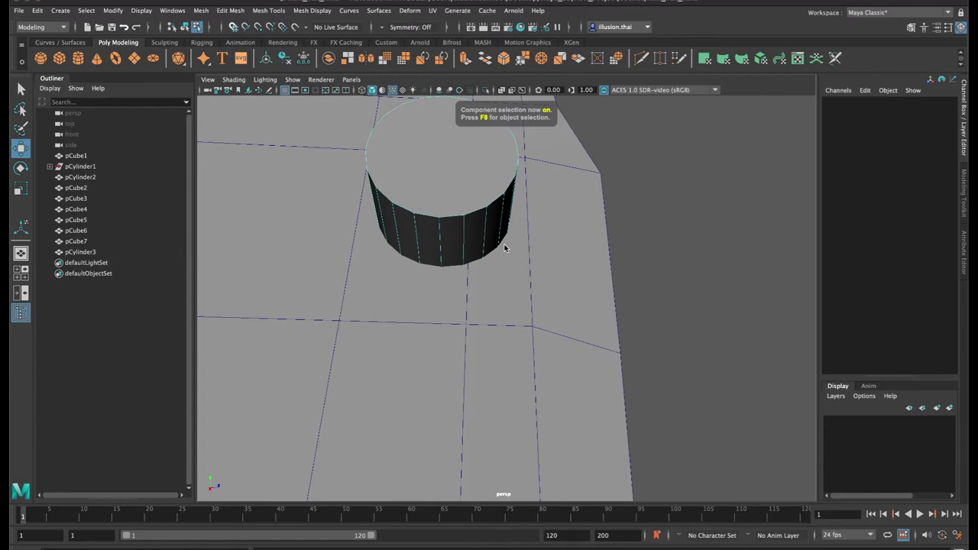
pyautogui.click(385, 221)
pyautogui.keyDown('shift'); pyautogui.click(411, 228); pyautogui.keyUp('shift')
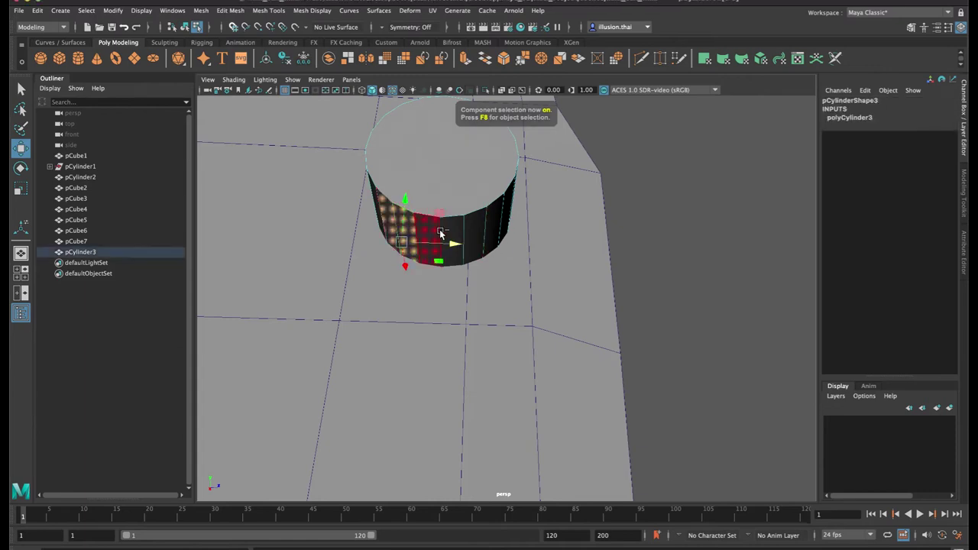
pyautogui.keyDown('shift'); pyautogui.click(435, 229); pyautogui.keyUp('shift')
pyautogui.keyDown('shift'); pyautogui.click(455, 229); pyautogui.keyUp('shift')
pyautogui.keyDown('shift'); pyautogui.click(481, 228); pyautogui.keyUp('shift')
pyautogui.keyDown('shift'); pyautogui.click(500, 223); pyautogui.keyUp('shift')
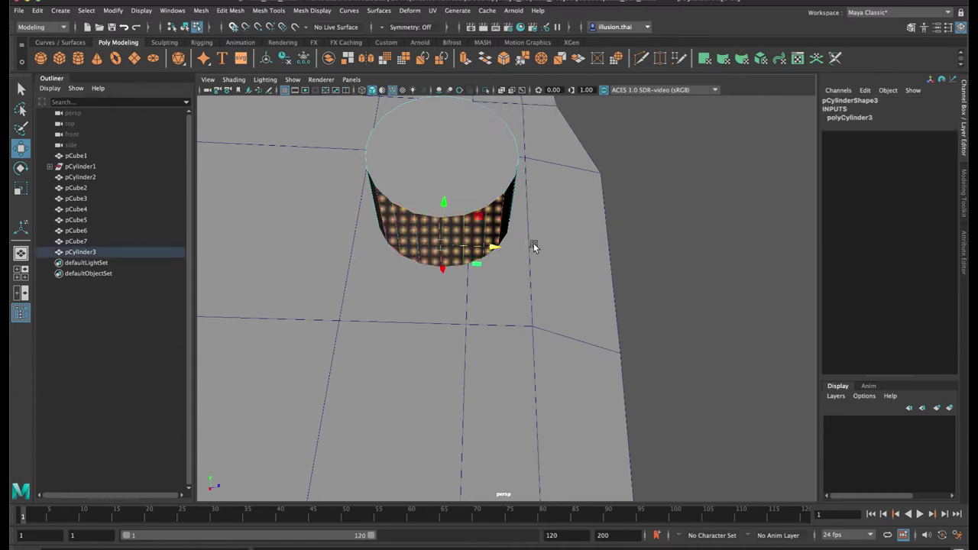
pyautogui.keyDown('shift'); pyautogui.click(509, 204); pyautogui.keyUp('shift')
pyautogui.keyDown('alt'); pyautogui.moveTo(404, 211); pyautogui.dragTo(413, 218); pyautogui.keyUp('alt')
pyautogui.keyDown('shift'); pyautogui.click(420, 212); pyautogui.keyUp('shift')
pyautogui.press('4')
pyautogui.press('5')
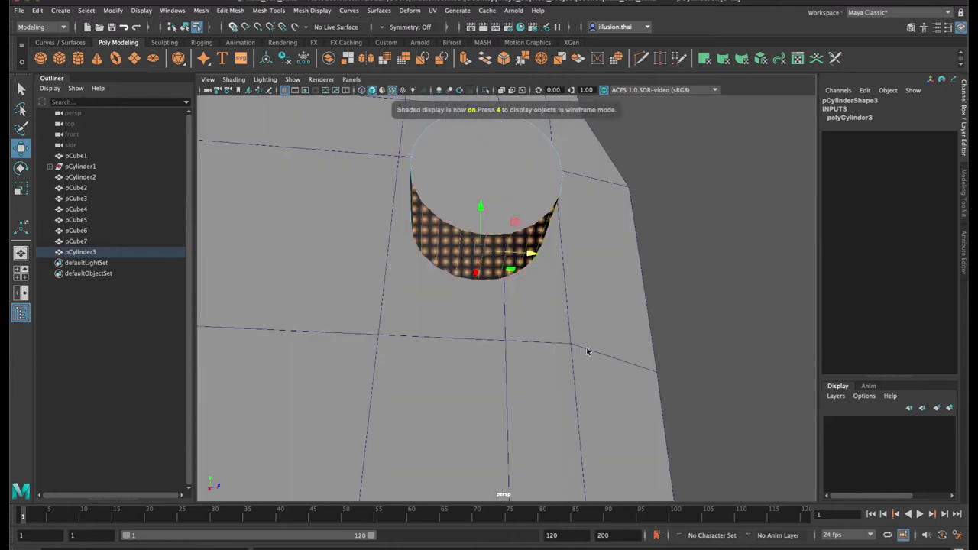
pyautogui.moveTo(542, 353)
pyautogui.keyDown('alt'); pyautogui.mouseDown()
pyautogui.moveTo(534, 352)
pyautogui.moveTo(552, 355)
pyautogui.mouseUp(); pyautogui.keyUp('alt')
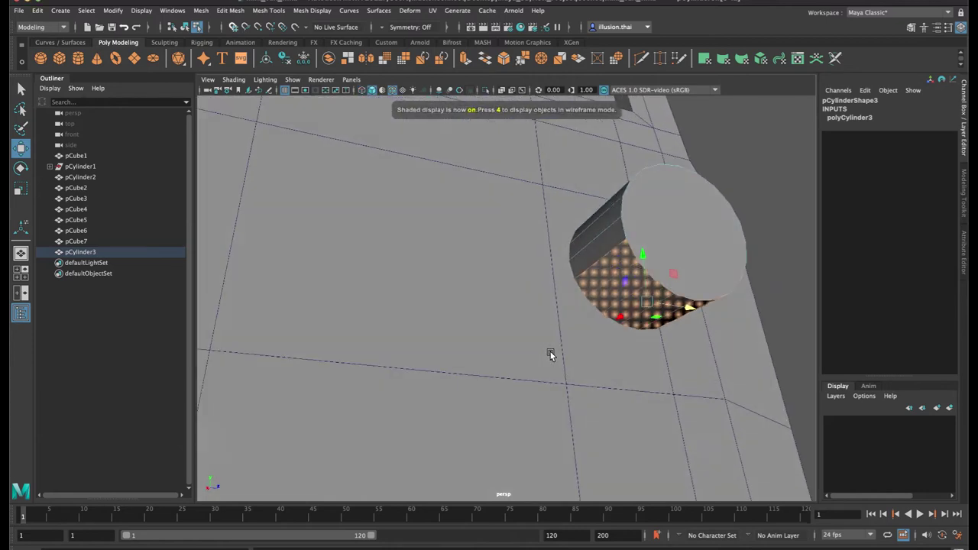
pyautogui.hotkey('ctrl', 'e')
pyautogui.press('w')
pyautogui.moveTo(640, 254); pyautogui.dragTo(528, 215)
# Flatten the extruded faces vertically so the tail light has a straight bottom edge
pyautogui.press('r')
pyautogui.moveTo(464, 287); pyautogui.dragTo(456, 289)
pyautogui.keyDown('alt'); pyautogui.moveTo(477, 314); pyautogui.dragTo(487, 261, button='middle'); pyautogui.keyUp('alt')
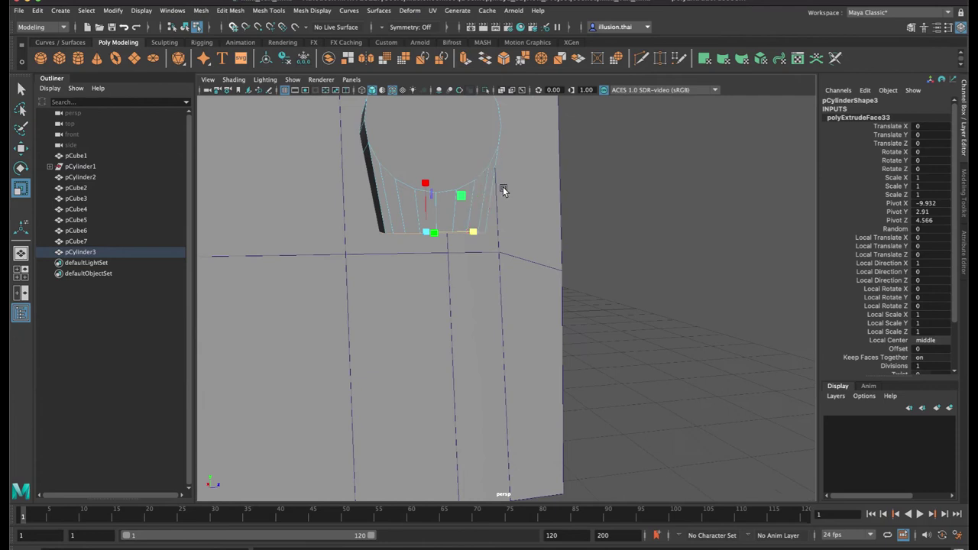
# Return to object mode and duplicate the tail light in place
pyautogui.click(503, 187)
pyautogui.moveTo(467, 162); pyautogui.dragTo(511, 148, button='right')
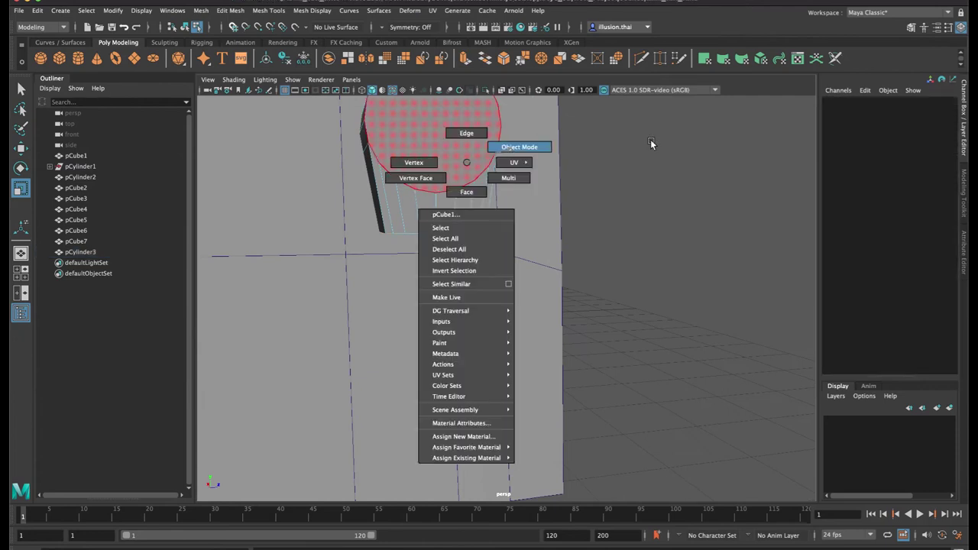
pyautogui.moveTo(650, 144); pyautogui.dragTo(650, 144, button='right')
pyautogui.hotkey('ctrl', 'd')
pyautogui.keyDown('alt'); pyautogui.moveTo(450, 177); pyautogui.dragTo(452, 214, button='middle'); pyautogui.keyUp('alt')
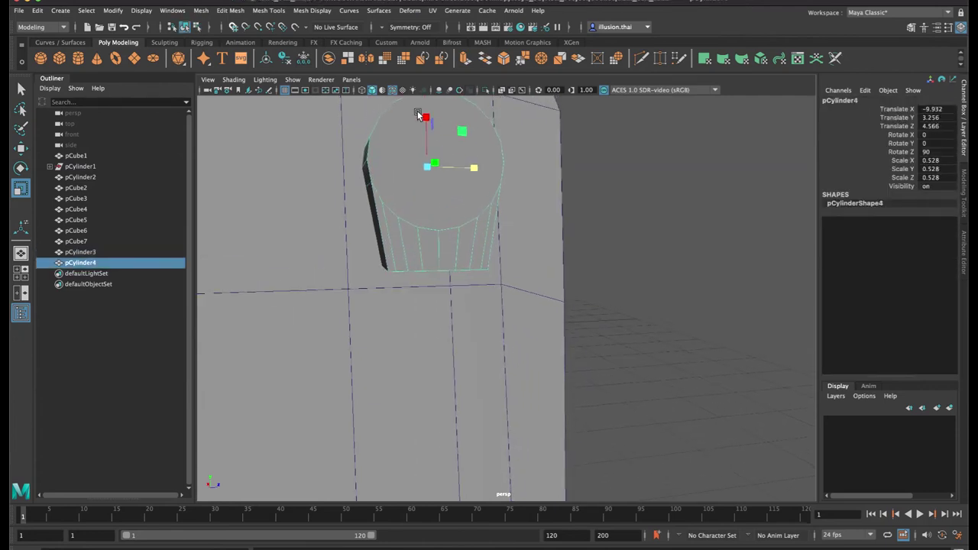
# Move the copied cylinder down to about 1.476 on Y and set its Y rotation to -180
pyautogui.press('w')
pyautogui.moveTo(425, 116); pyautogui.dragTo(752, 234)
pyautogui.press('e')
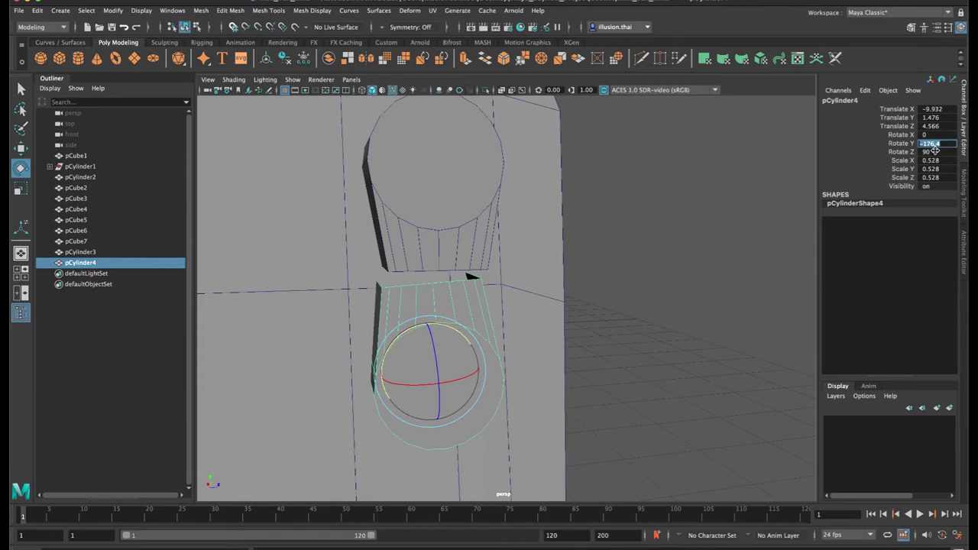
pyautogui.press('Return')
pyautogui.click(648, 336)
# Place the lower cylinder's pivot at its flat top edge and try to snap the piece to the upper cylinder's bottom edge
pyautogui.click(482, 302)
pyautogui.press('w')
pyautogui.press('d')
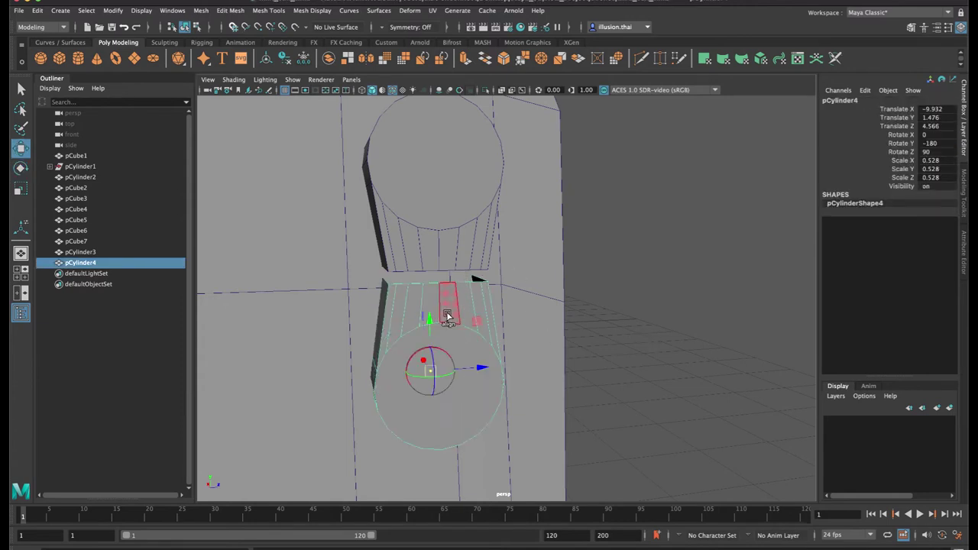
pyautogui.click(457, 287)
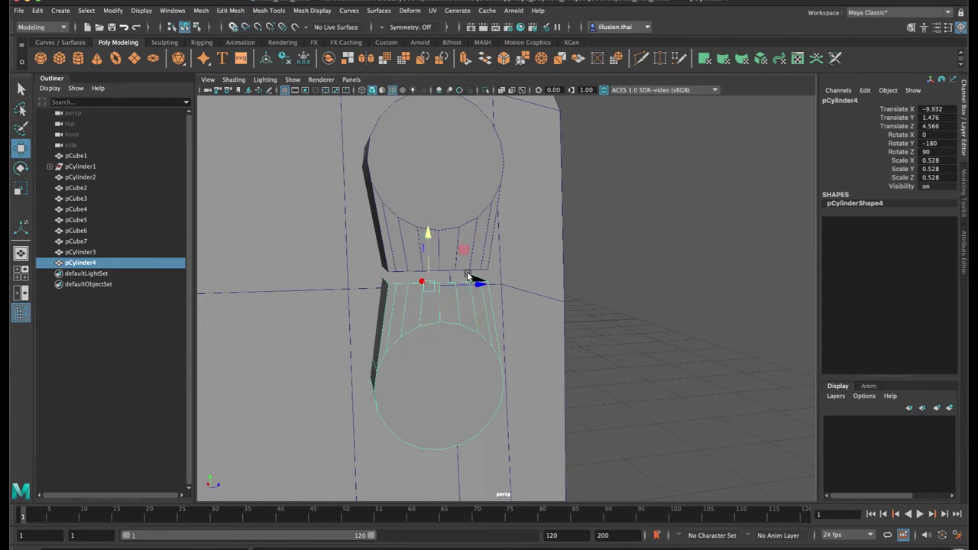
pyautogui.moveTo(460, 270); pyautogui.dragTo(466, 268, button='middle')
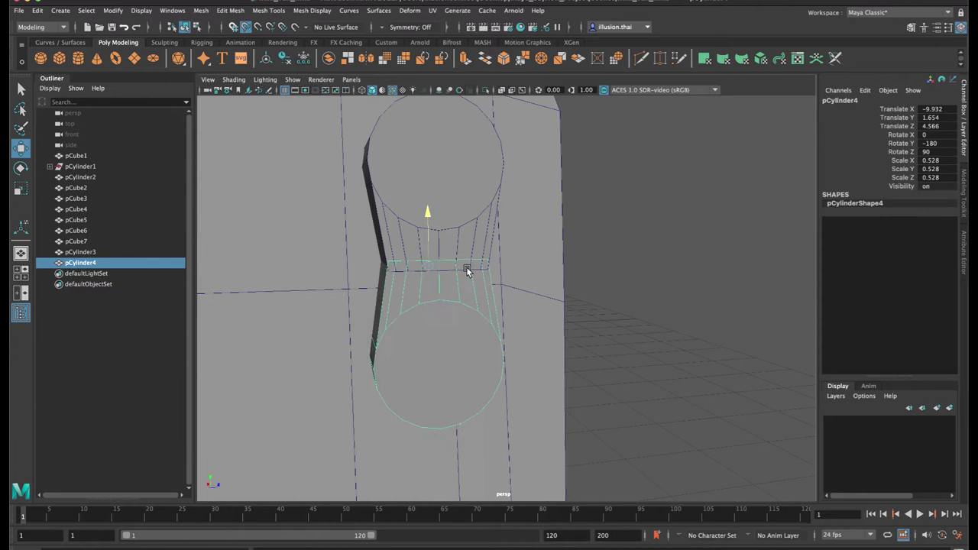
# Lower the flipped cylinder, retry edge-snapping it vertically to the upper piece's base, and pull it back down
pyautogui.moveTo(427, 217); pyautogui.dragTo(430, 300)
pyautogui.press('c')
pyautogui.moveTo(446, 269); pyautogui.dragTo(447, 271, button='middle')
pyautogui.moveTo(448, 272); pyautogui.dragTo(452, 272, button='middle')
pyautogui.moveTo(430, 216); pyautogui.dragTo(430, 311)
# Adjust the lower cylinder's pivot again and try another vertical edge snap to the upper cylinder's base
pyautogui.press('d')
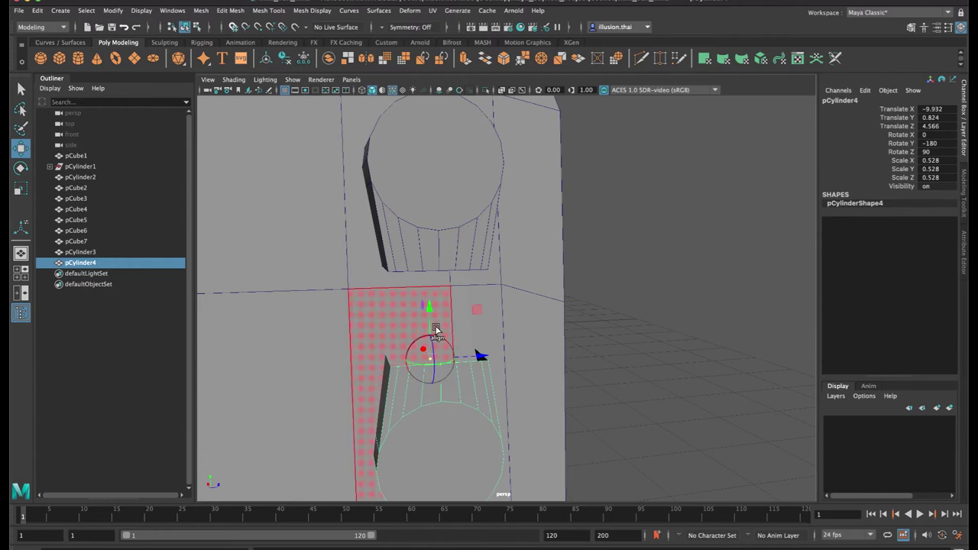
pyautogui.press('c')
pyautogui.scroll(-2, 464, 363)
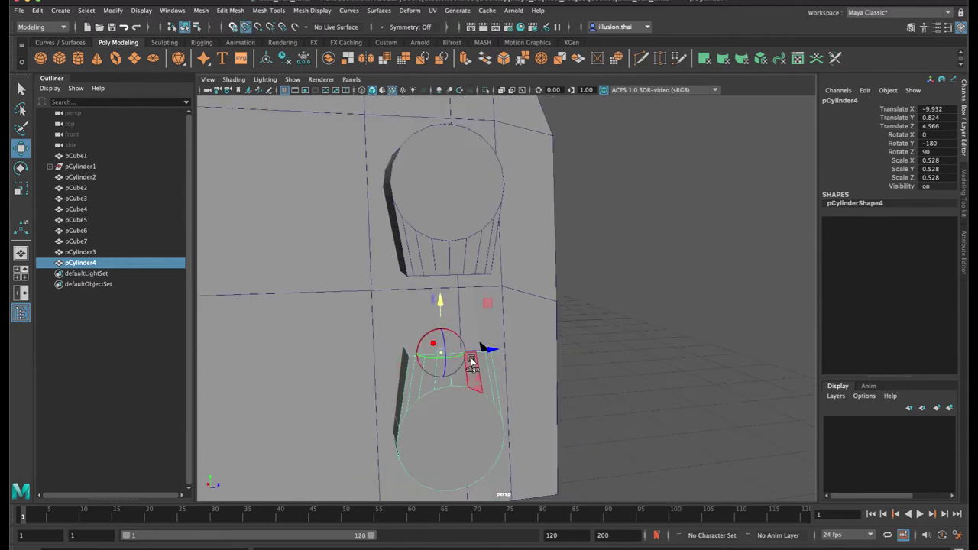
pyautogui.click(438, 301)
pyautogui.press('c')
pyautogui.moveTo(456, 273); pyautogui.dragTo(460, 274, button='middle')
# Pull the lower cylinder down to about 0.773 on Y, clear of the upper piece
pyautogui.keyDown('alt'); pyautogui.moveTo(483, 323); pyautogui.dragTo(547, 343); pyautogui.keyUp('alt')
pyautogui.keyDown('alt'); pyautogui.moveTo(537, 330); pyautogui.dragTo(593, 339, button='right'); pyautogui.keyUp('alt')
pyautogui.keyDown('alt'); pyautogui.moveTo(594, 338); pyautogui.dragTo(471, 298, button='middle'); pyautogui.keyUp('alt')
pyautogui.moveTo(437, 199); pyautogui.dragTo(441, 313)
pyautogui.click(439, 355)
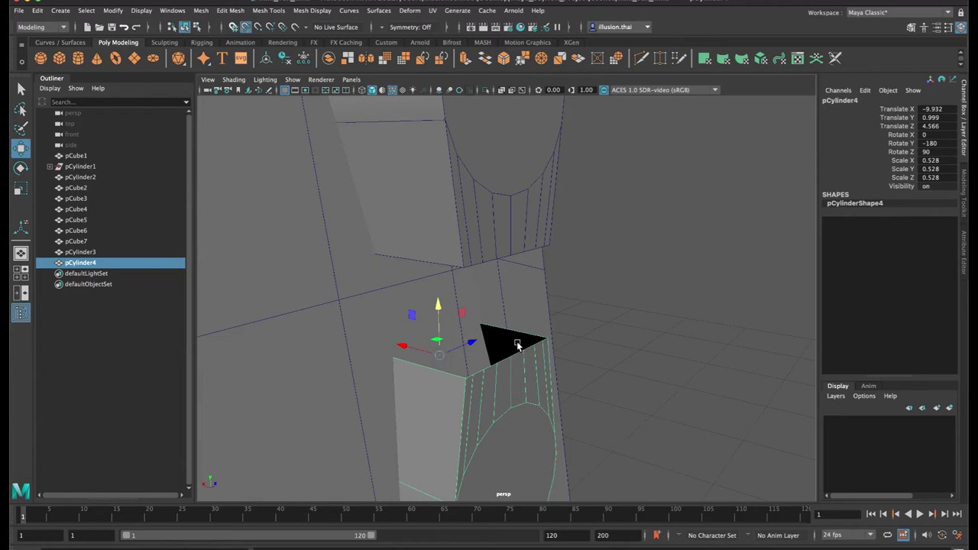
pyautogui.moveTo(516, 334); pyautogui.dragTo(511, 371, button='middle')
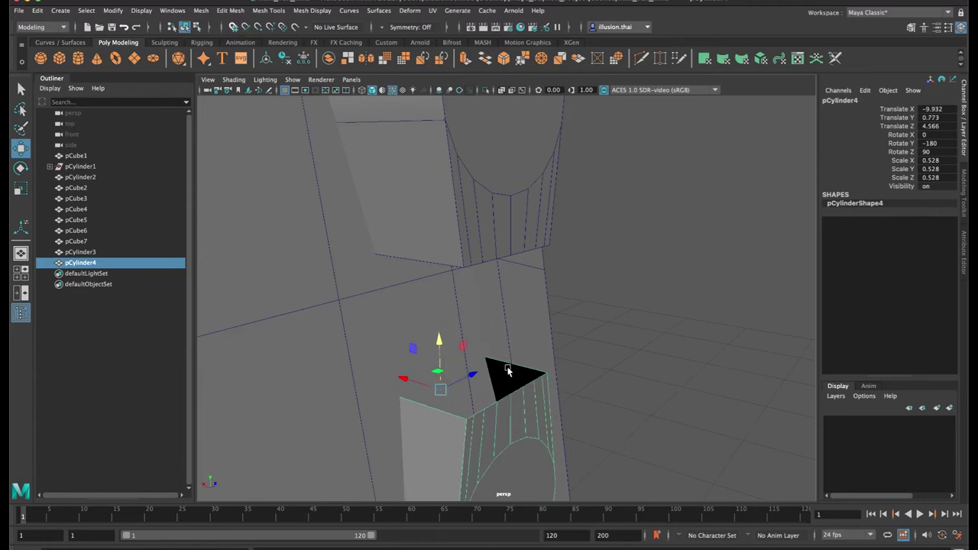
# Snap the lower cylinder's pivot vertically to its top edge, and edge-snap the piece against the upper cylinder's base
pyautogui.press('d')
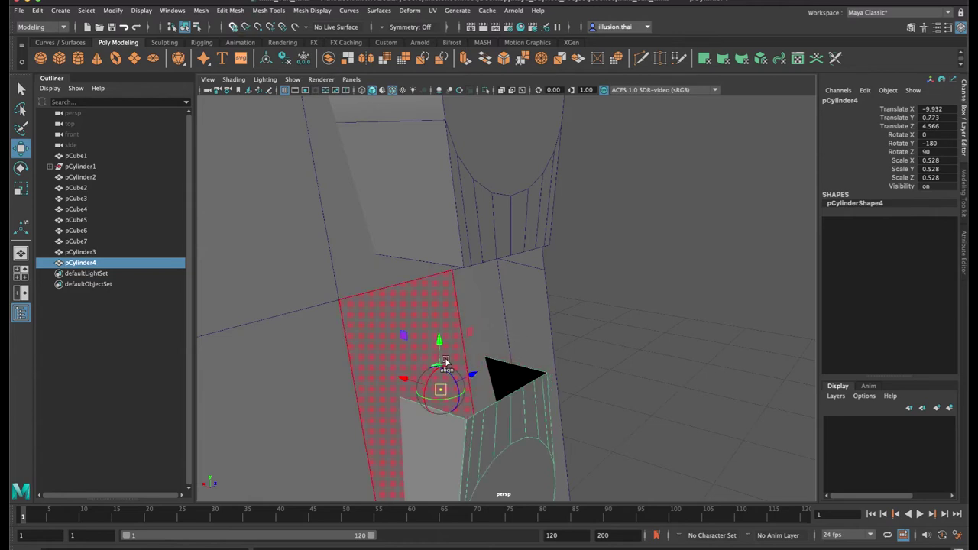
pyautogui.click(442, 340)
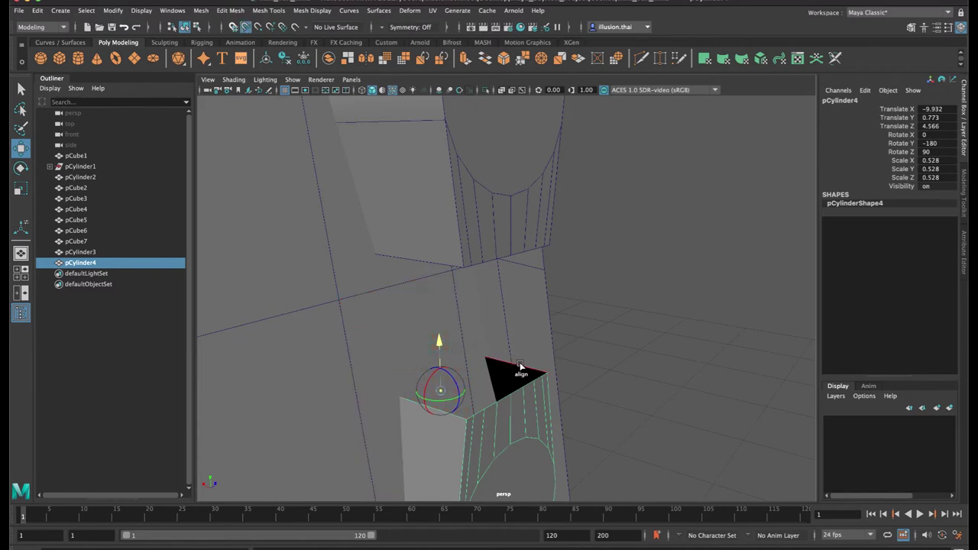
pyautogui.moveTo(518, 366); pyautogui.dragTo(527, 368, button='middle')
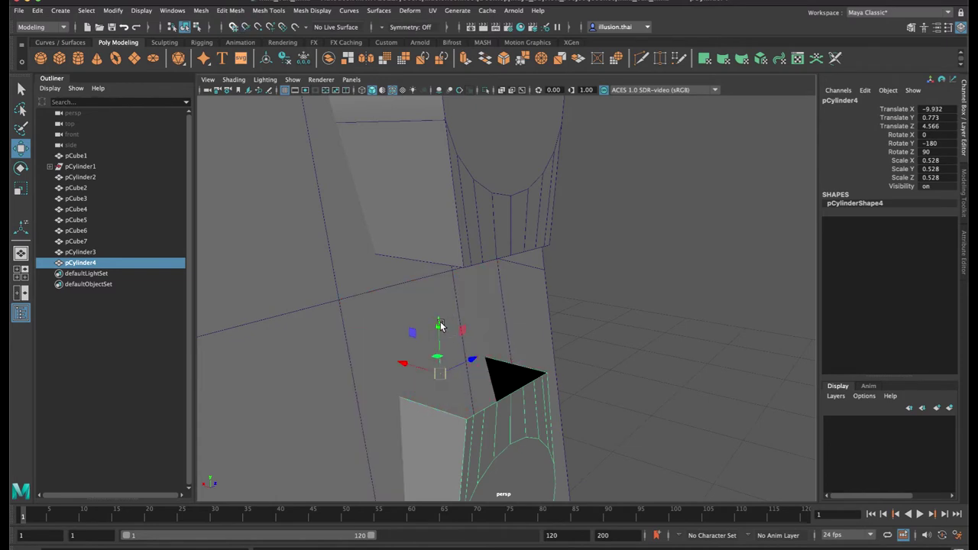
pyautogui.moveTo(494, 261); pyautogui.dragTo(498, 261, button='middle')
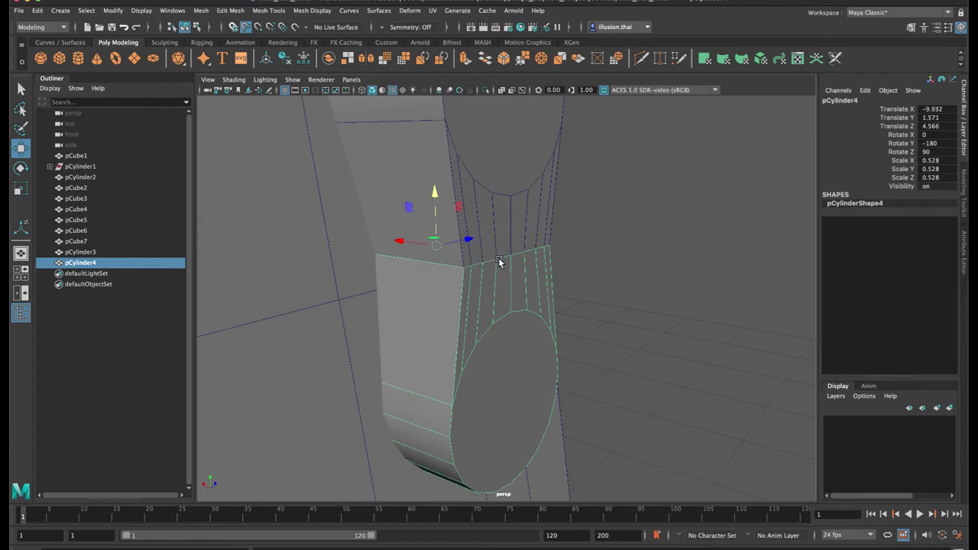
# Switch the viewport to wireframe and return to object mode with nothing selected
pyautogui.keyDown('alt'); pyautogui.moveTo(560, 357); pyautogui.dragTo(452, 315); pyautogui.keyUp('alt')
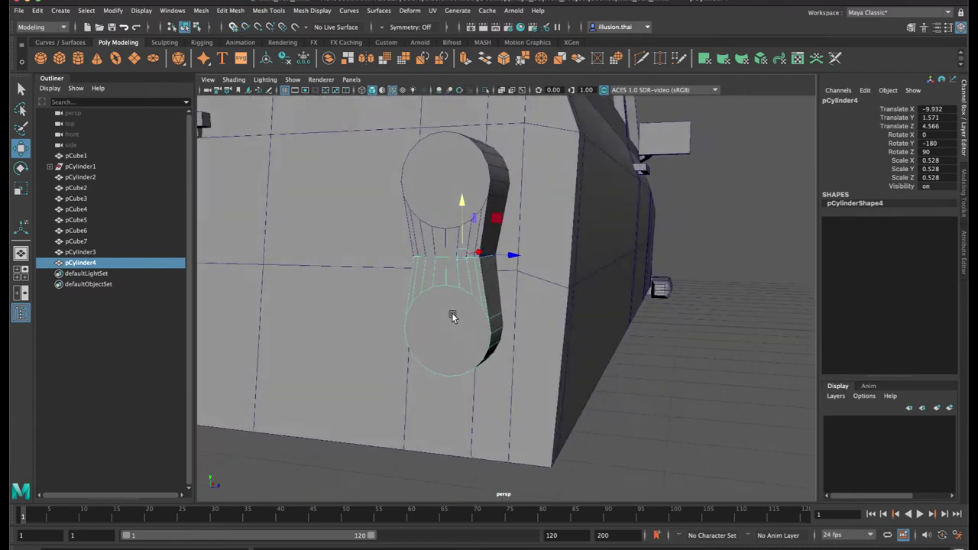
pyautogui.moveTo(432, 271); pyautogui.dragTo(432, 310, button='right')
pyautogui.click(398, 270)
pyautogui.press('4')
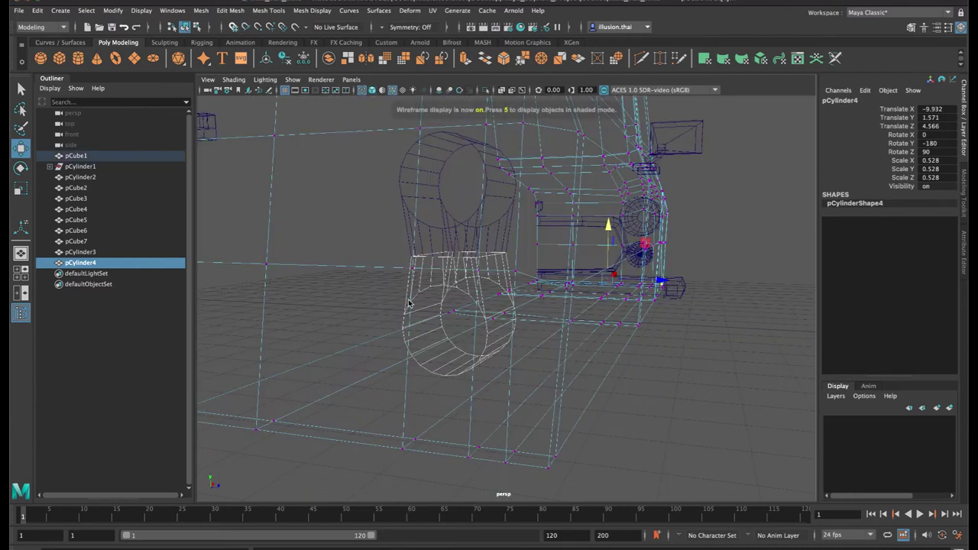
pyautogui.keyDown('alt'); pyautogui.moveTo(381, 300); pyautogui.dragTo(415, 305); pyautogui.keyUp('alt')
pyautogui.press('q')
pyautogui.moveTo(428, 272); pyautogui.dragTo(466, 259, button='right')
pyautogui.click(363, 300)
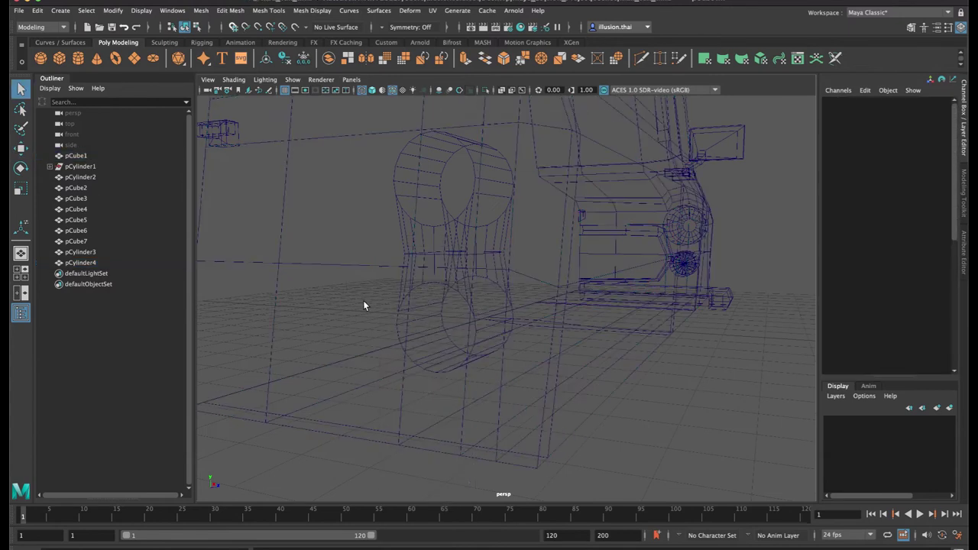
# Select the vertices of the lower cylinder's round end and scale them down uniformly
pyautogui.click(445, 282)
pyautogui.press('F8')
pyautogui.moveTo(538, 272); pyautogui.dragTo(377, 390)
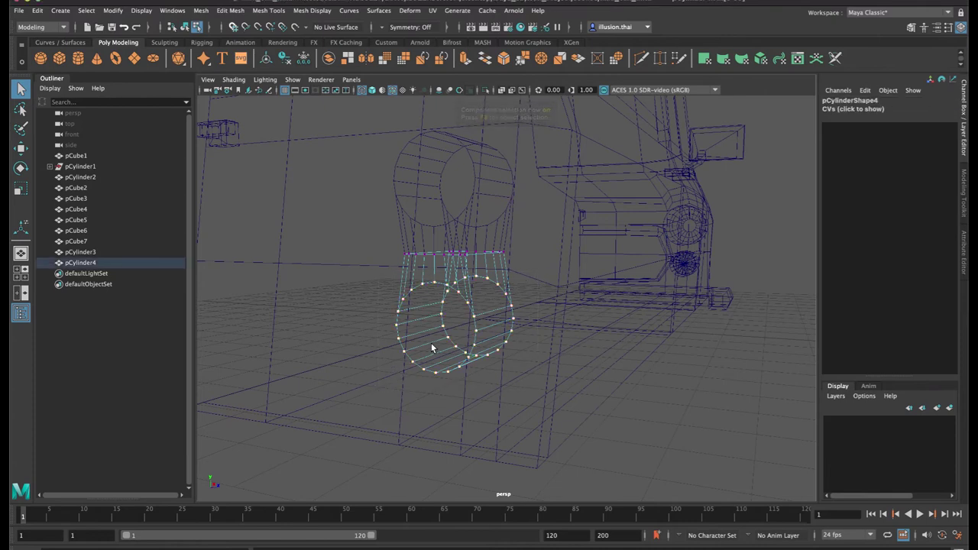
pyautogui.press('5')
pyautogui.keyDown('alt'); pyautogui.moveTo(467, 336); pyautogui.dragTo(484, 329); pyautogui.keyUp('alt')
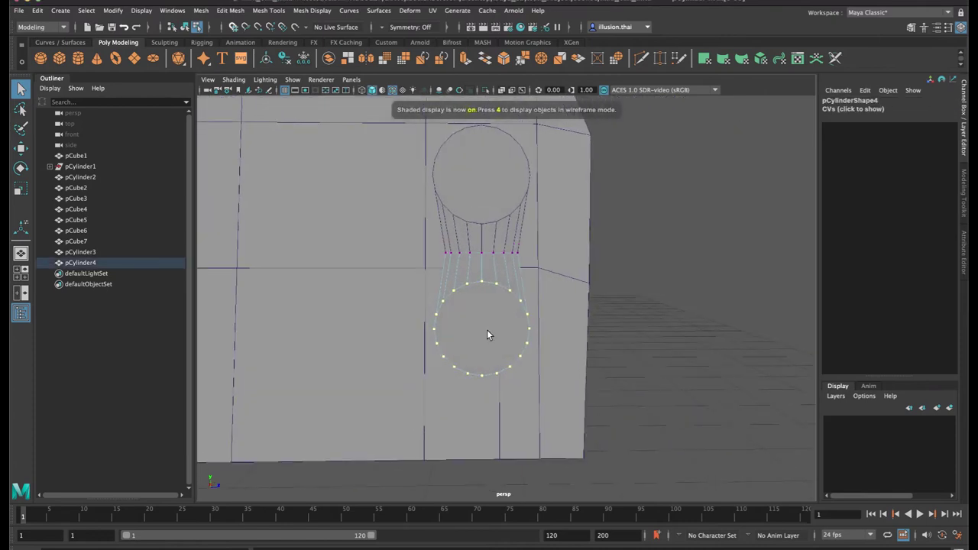
pyautogui.press('r')
pyautogui.keyDown('alt'); pyautogui.moveTo(543, 358); pyautogui.dragTo(578, 361); pyautogui.keyUp('alt')
pyautogui.moveTo(525, 332); pyautogui.dragTo(574, 333)
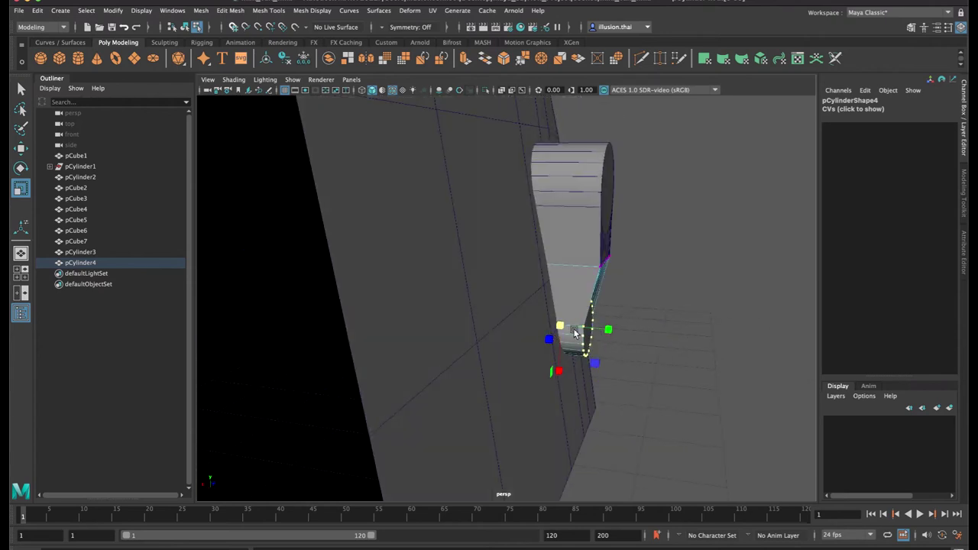
# Move the shrunken round end outward to line up with the upper piece's front, and raise it slightly
pyautogui.press('w')
pyautogui.moveTo(515, 322); pyautogui.dragTo(465, 320)
pyautogui.keyDown('alt'); pyautogui.moveTo(465, 320); pyautogui.dragTo(496, 327, button='right'); pyautogui.keyUp('alt')
pyautogui.press('r')
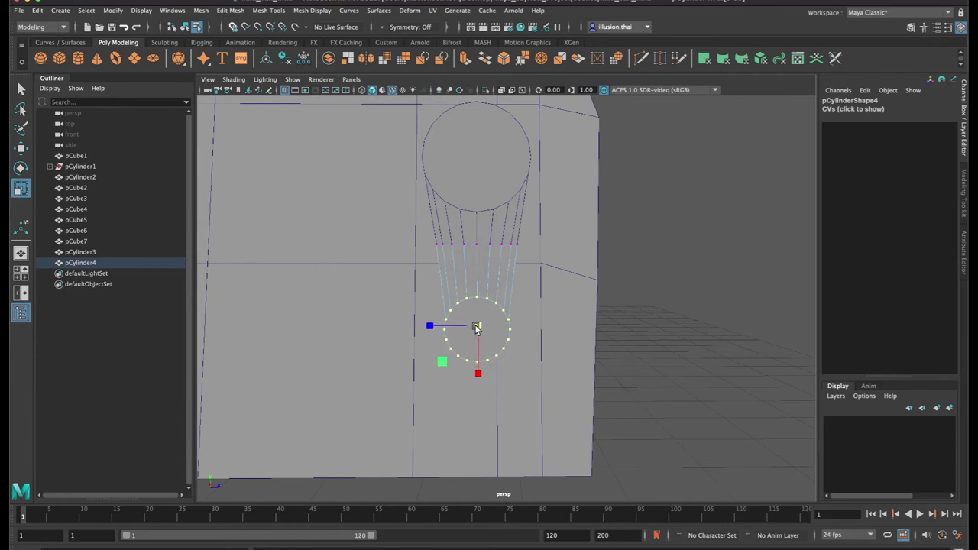
pyautogui.press('w')
pyautogui.moveTo(477, 264); pyautogui.dragTo(478, 251)
pyautogui.press('r')
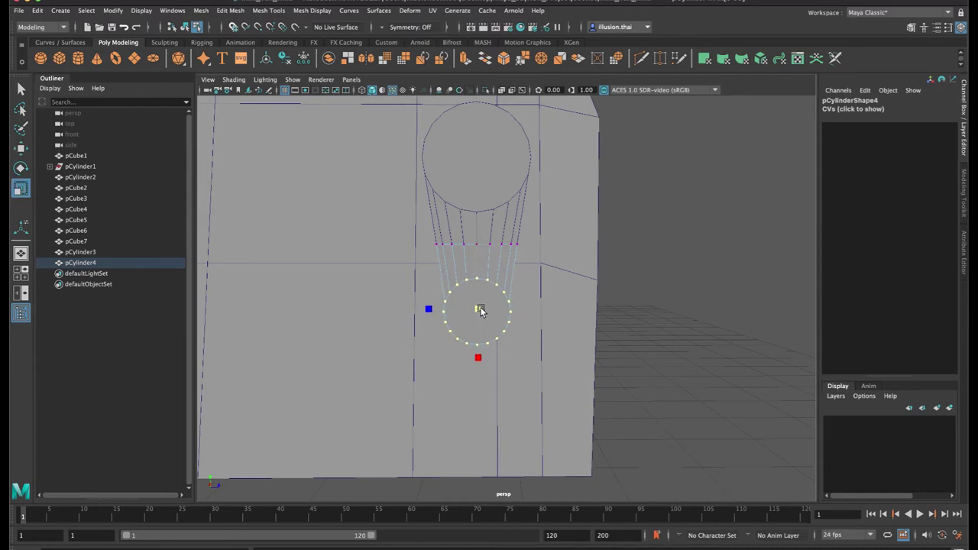
# Select both cylinder pieces in object mode and combine them into one mesh
pyautogui.press('q')
pyautogui.moveTo(500, 272); pyautogui.dragTo(525, 257, button='right')
pyautogui.click(605, 274)
pyautogui.keyDown('alt'); pyautogui.moveTo(606, 274); pyautogui.dragTo(440, 292); pyautogui.keyUp('alt')
pyautogui.press('4')
pyautogui.keyDown('alt'); pyautogui.moveTo(440, 292); pyautogui.dragTo(424, 291); pyautogui.keyUp('alt')
pyautogui.click(228, 11)
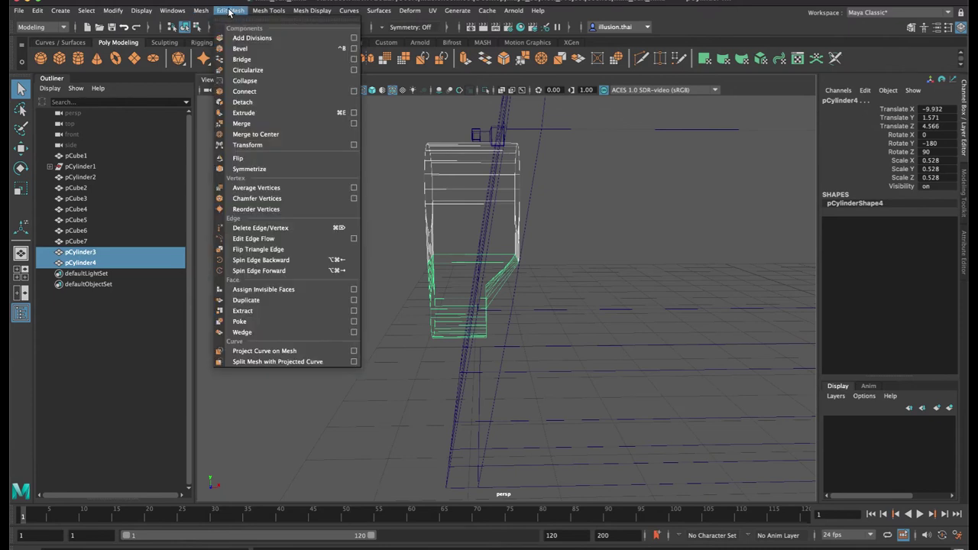
pyautogui.moveTo(203, 11)
pyautogui.click(212, 49)
# Flatten the combined mesh's rear vertices along X and extend them deeper into the body
pyautogui.moveTo(431, 200); pyautogui.dragTo(375, 197, button='right')
pyautogui.moveTo(449, 124); pyautogui.dragTo(589, 385)
pyautogui.press('r')
pyautogui.moveTo(551, 245); pyautogui.dragTo(632, 243)
pyautogui.press('w')
pyautogui.press('q')
# Flatten the combined mesh's front vertices along X, and return to object mode with nothing selected
pyautogui.moveTo(453, 302); pyautogui.dragTo(459, 355)
pyautogui.press('r')
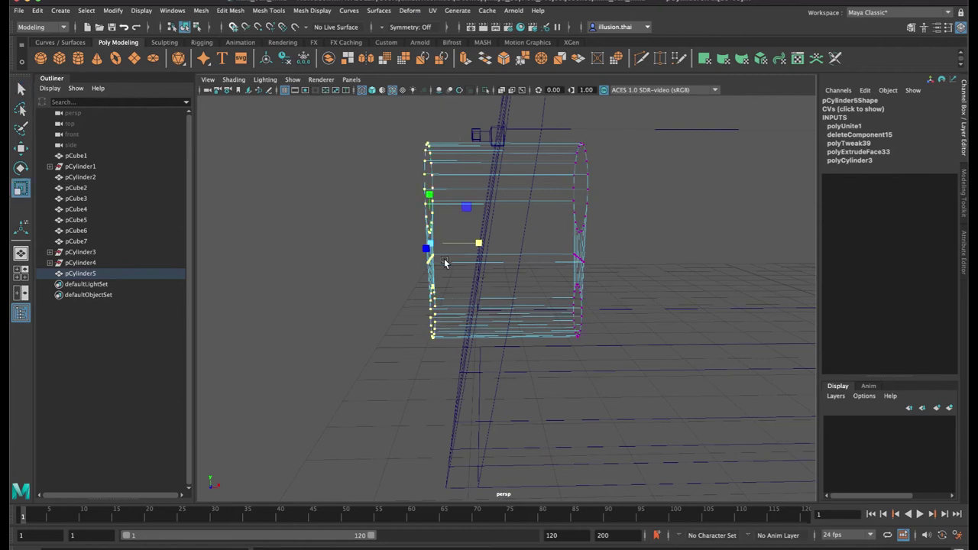
pyautogui.moveTo(478, 244); pyautogui.dragTo(437, 247)
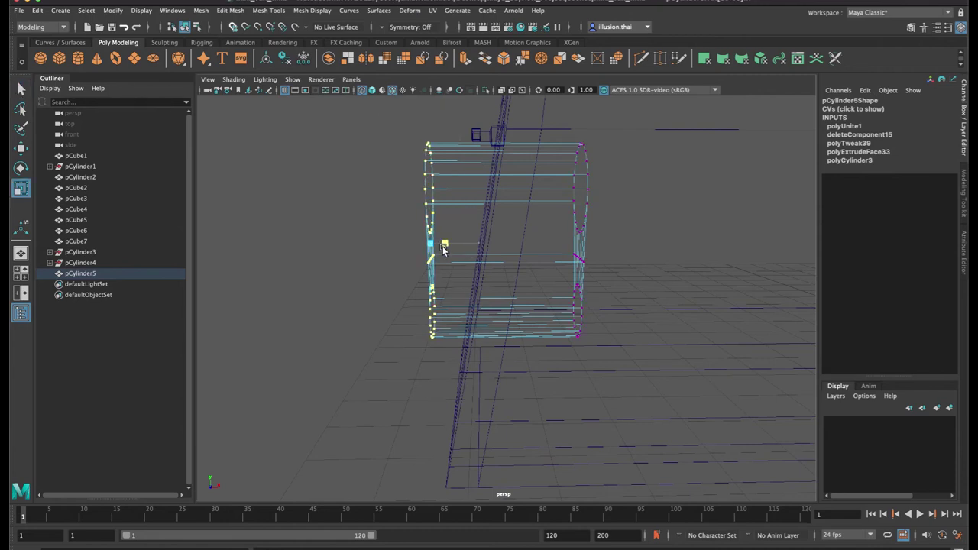
pyautogui.press('q')
pyautogui.moveTo(460, 203); pyautogui.dragTo(473, 196, button='right')
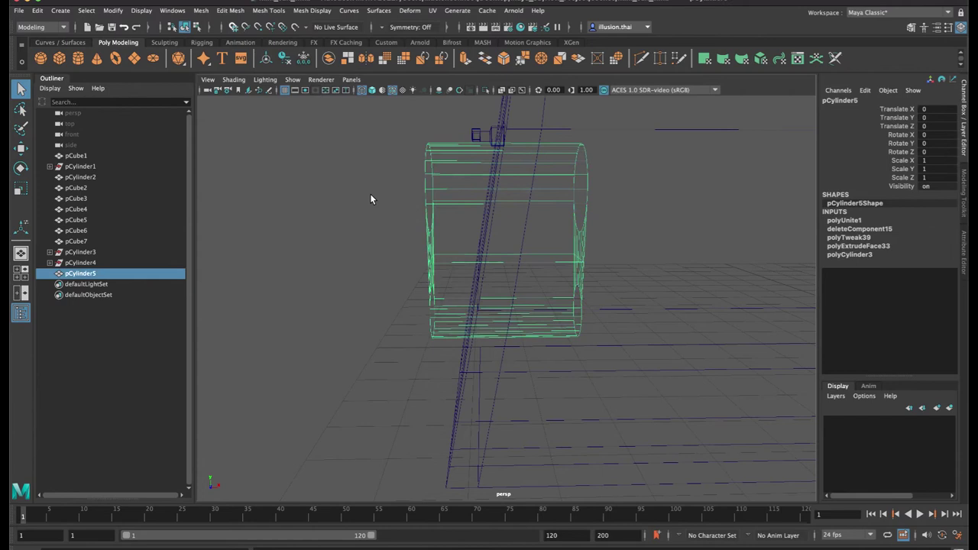
pyautogui.click(371, 195)
# Select the large and small round front faces of the combined mesh in shaded view and extrude them outward about 0.098
pyautogui.press('5')
pyautogui.keyDown('alt'); pyautogui.moveTo(406, 273); pyautogui.dragTo(427, 265); pyautogui.keyUp('alt')
pyautogui.moveTo(474, 200); pyautogui.dragTo(474, 230, button='right')
pyautogui.click(468, 199)
pyautogui.moveTo(555, 196); pyautogui.dragTo(597, 184, button='right')
pyautogui.click(448, 208)
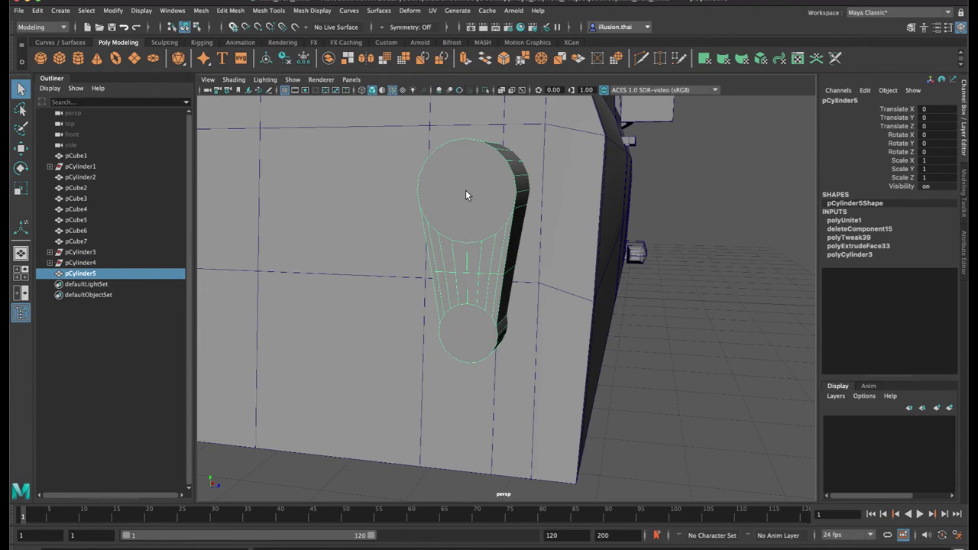
pyautogui.press('F8')
pyautogui.click(498, 200)
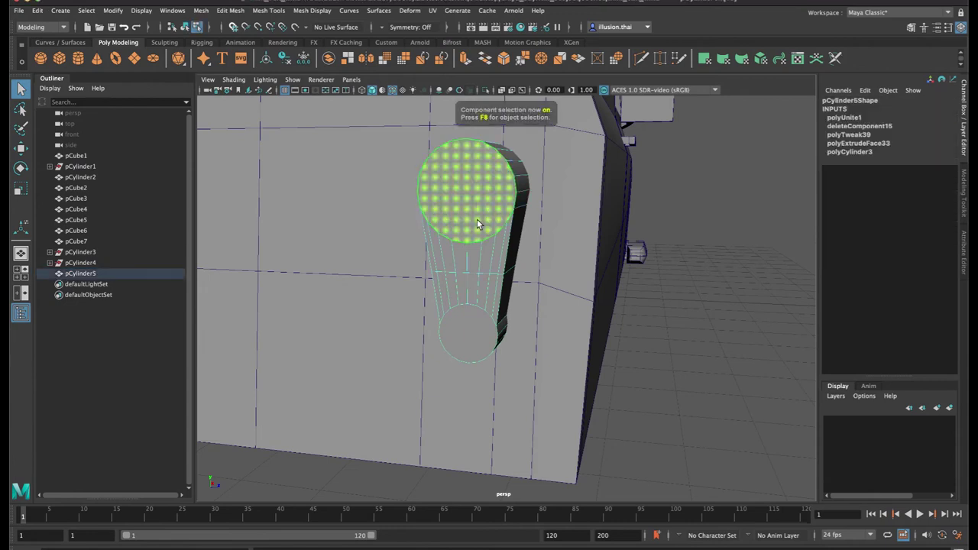
pyautogui.keyDown('shift'); pyautogui.click(459, 335); pyautogui.keyUp('shift')
pyautogui.hotkey('ctrl', 'e')
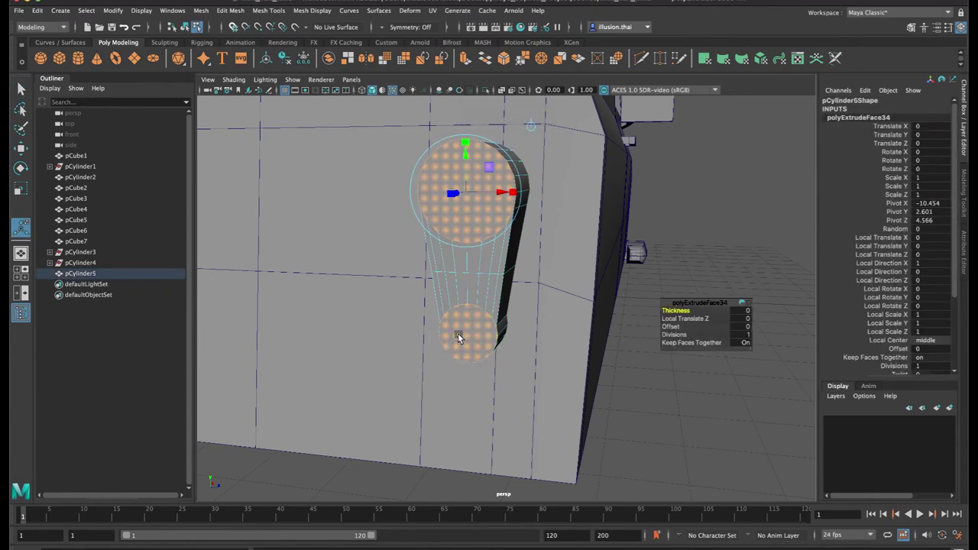
pyautogui.keyDown('alt'); pyautogui.moveTo(460, 215); pyautogui.dragTo(421, 214); pyautogui.keyUp('alt')
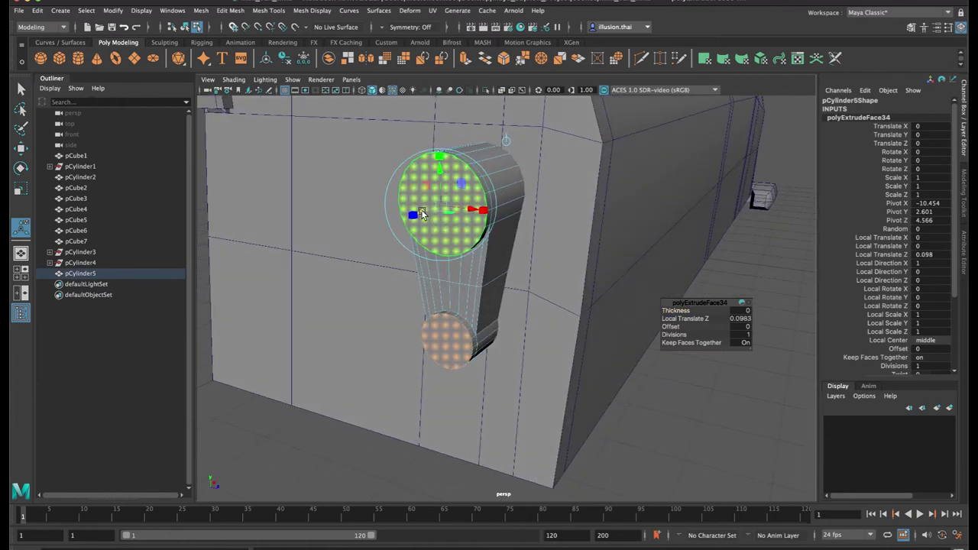
# Extrude the large round face twice, scaling it down each time to form a domed cap
pyautogui.click(447, 241)
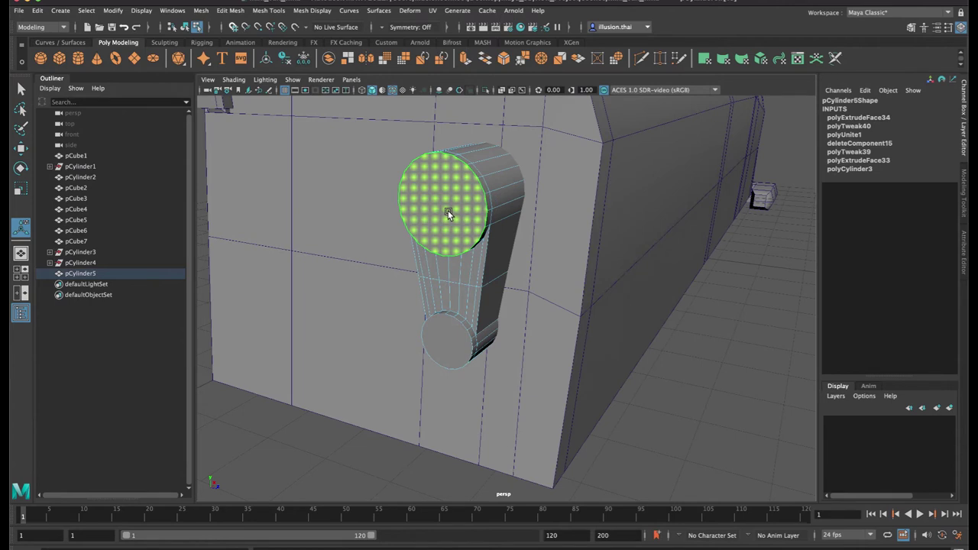
pyautogui.hotkey('ctrl', 'e')
pyautogui.moveTo(424, 212); pyautogui.dragTo(400, 207)
pyautogui.press('r')
pyautogui.hotkey('ctrl', 'e')
pyautogui.press('r')
# Extrude the small round face twice with reduced scale to form a matching domed cap, and return to object mode
pyautogui.click(448, 338)
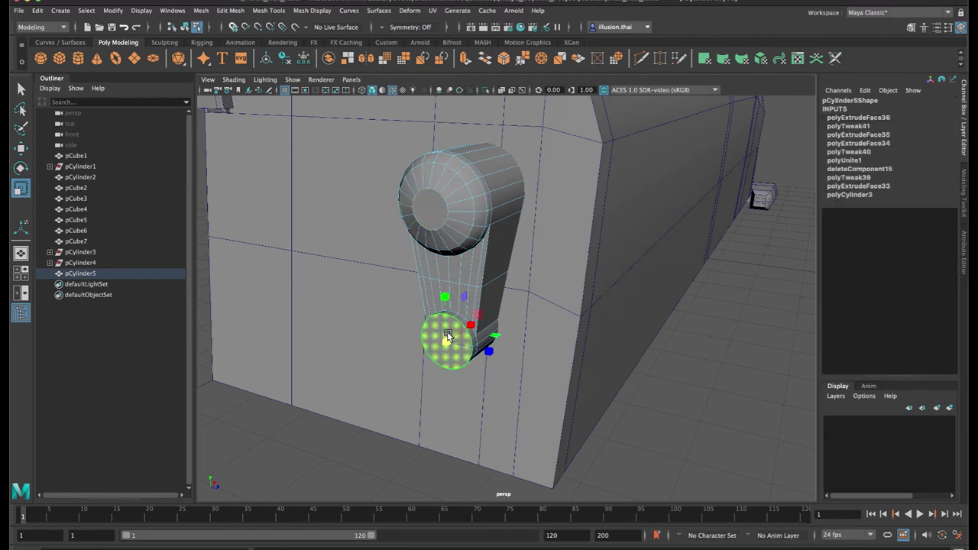
pyautogui.hotkey('ctrl', 'e')
pyautogui.moveTo(429, 356)
pyautogui.mouseDown()
pyautogui.moveTo(439, 347)
pyautogui.moveTo(424, 362)
pyautogui.moveTo(427, 348)
pyautogui.mouseUp()
pyautogui.press('r')
pyautogui.hotkey('ctrl', 'e')
pyautogui.press('r')
pyautogui.press('q')
pyautogui.moveTo(457, 273); pyautogui.dragTo(486, 261, button='right')
pyautogui.click(673, 334)
# Examine the capped piece and where it meets the body from several angles
pyautogui.click(463, 280)
pyautogui.keyDown('alt'); pyautogui.moveTo(489, 309); pyautogui.dragTo(506, 264); pyautogui.keyUp('alt')
pyautogui.keyDown('alt'); pyautogui.moveTo(509, 268); pyautogui.dragTo(467, 288, button='middle'); pyautogui.keyUp('alt')
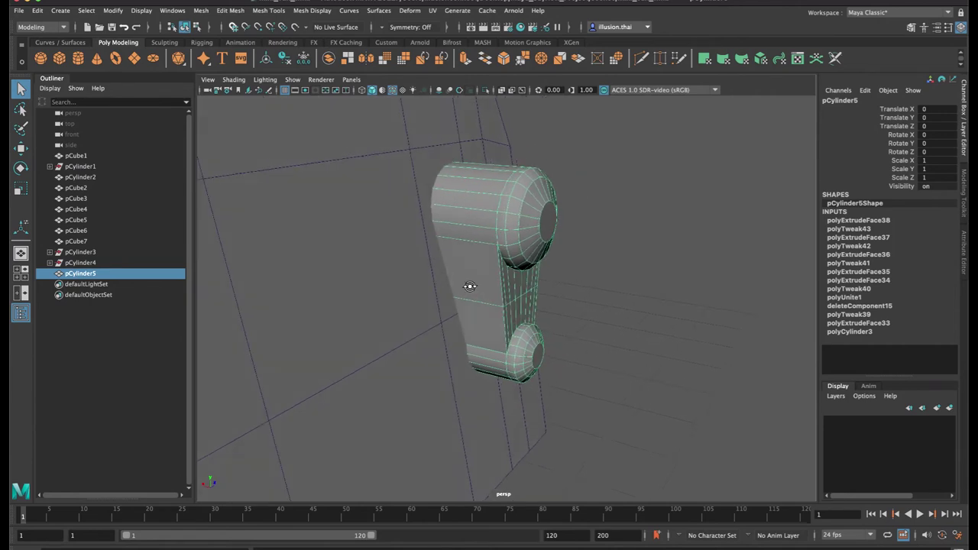
pyautogui.moveTo(473, 267); pyautogui.dragTo(474, 279, button='right')
pyautogui.keyDown('alt'); pyautogui.moveTo(443, 284); pyautogui.dragTo(373, 284); pyautogui.keyUp('alt')
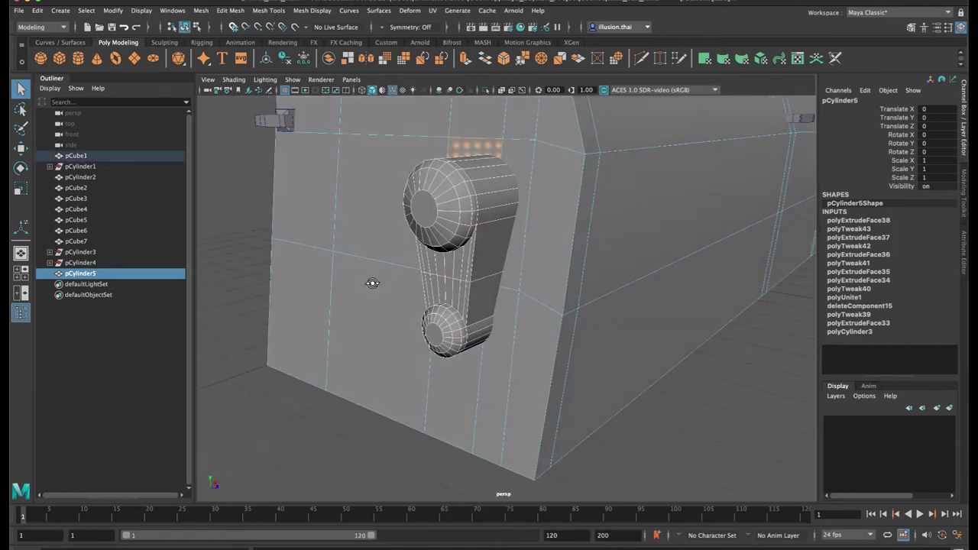
pyautogui.moveTo(547, 245); pyautogui.dragTo(586, 231, button='right')
pyautogui.click(521, 333)
pyautogui.keyDown('alt'); pyautogui.moveTo(520, 337); pyautogui.dragTo(470, 327); pyautogui.keyUp('alt')
# Move the capped mesh out of the body to about -1.771 on X
pyautogui.click(465, 239)
pyautogui.keyDown('alt'); pyautogui.moveTo(467, 242); pyautogui.dragTo(447, 245); pyautogui.keyUp('alt')
pyautogui.press('w')
pyautogui.moveTo(558, 257); pyautogui.dragTo(441, 244)
# Extract the side-wall faces of the capped fixture so they separate from the domed front
pyautogui.moveTo(459, 190); pyautogui.dragTo(460, 219, button='right')
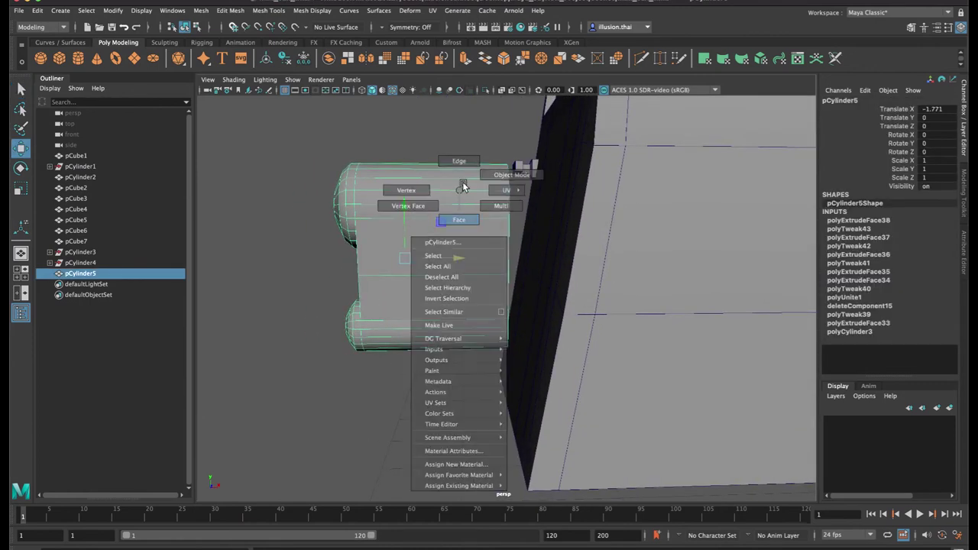
pyautogui.moveTo(445, 132); pyautogui.dragTo(526, 408)
pyautogui.keyDown('alt'); pyautogui.moveTo(421, 360); pyautogui.dragTo(438, 368); pyautogui.keyUp('alt')
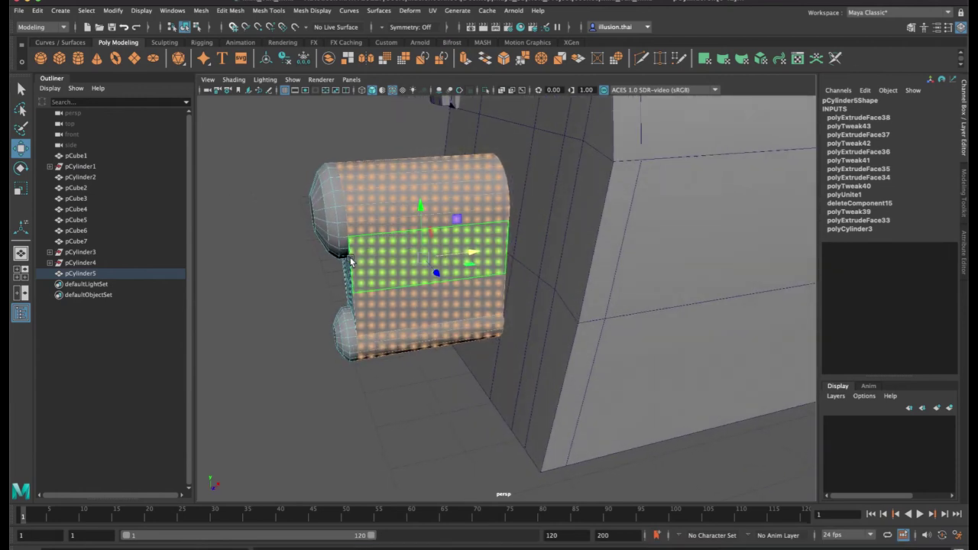
pyautogui.click(230, 10)
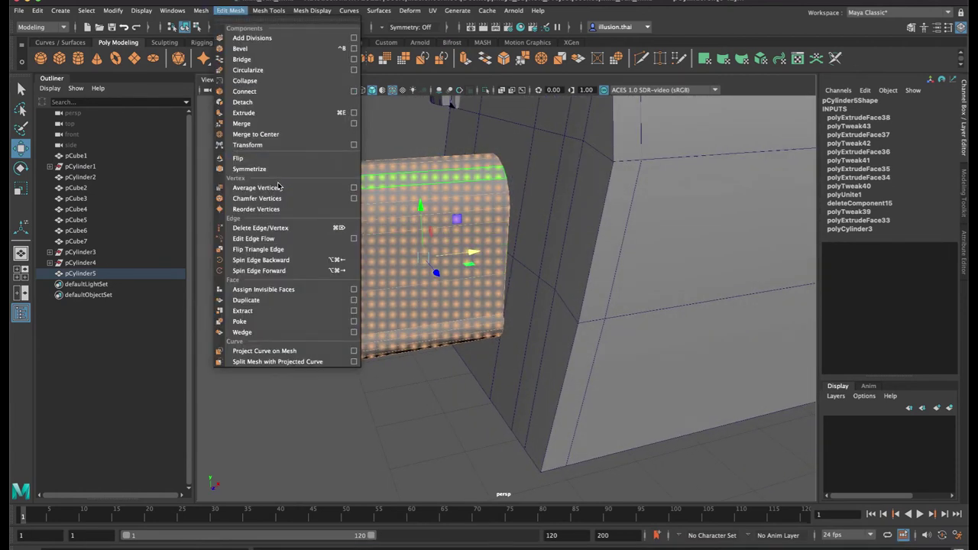
pyautogui.click(268, 310)
# Combine the extracted side-wall pieces into one mesh and merge its vertices
pyautogui.moveTo(414, 200); pyautogui.dragTo(430, 188, button='right')
pyautogui.click(390, 125)
pyautogui.click(399, 222)
pyautogui.keyDown('shift'); pyautogui.click(425, 310); pyautogui.keyUp('shift')
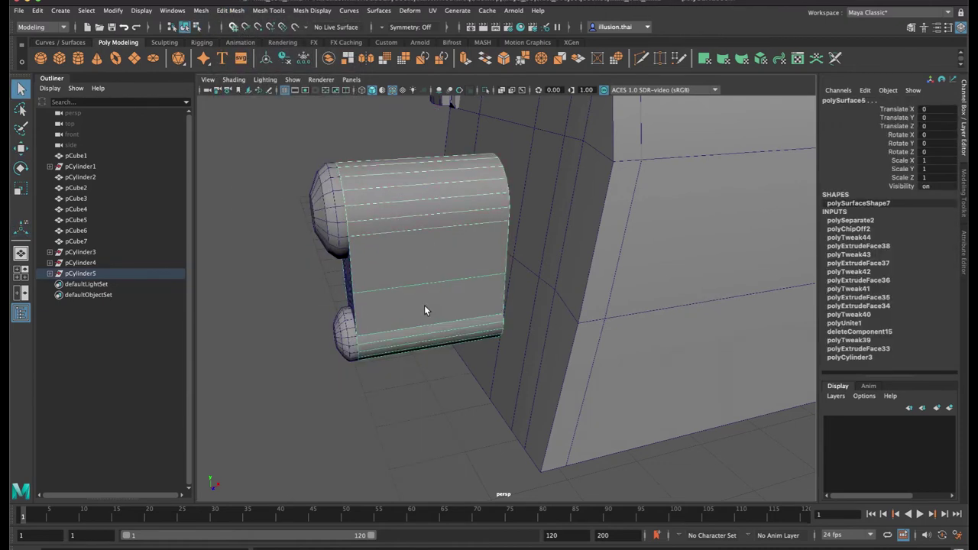
pyautogui.click(202, 11)
pyautogui.click(222, 48)
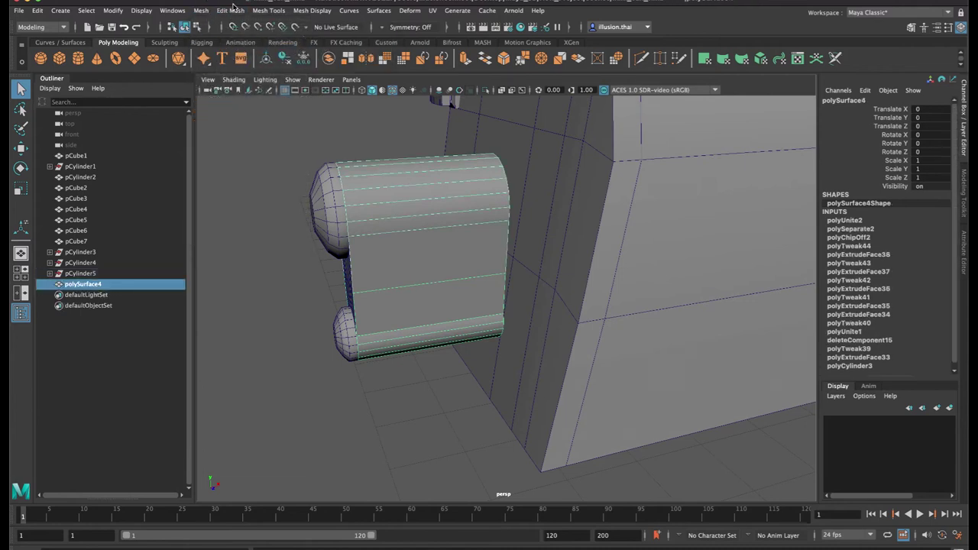
pyautogui.click(229, 10)
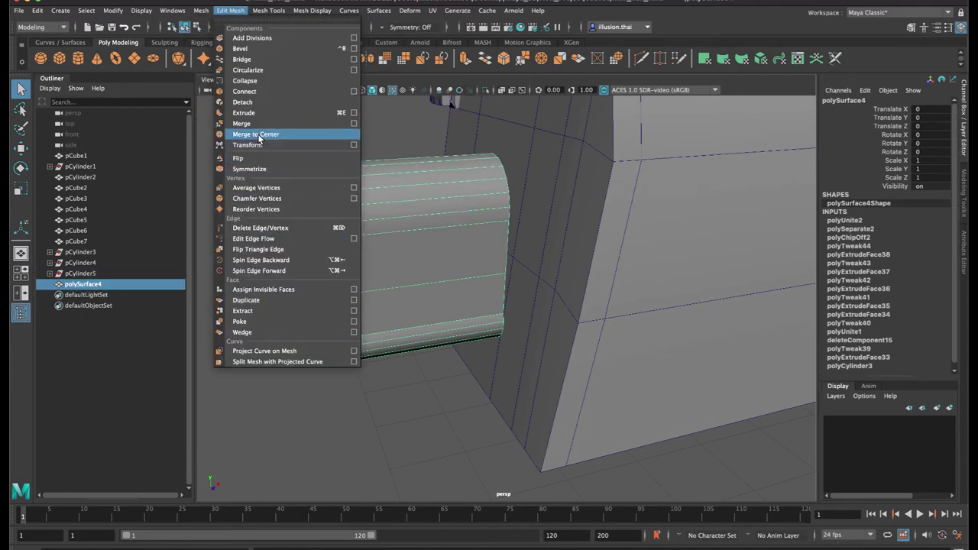
pyautogui.click(243, 123)
# Scale the combined side wall down to about 0.104 on X to make a thin band
pyautogui.press('r')
pyautogui.moveTo(439, 231); pyautogui.dragTo(460, 218, button='right')
pyautogui.click(397, 144)
pyautogui.click(402, 202)
pyautogui.moveTo(470, 254); pyautogui.dragTo(416, 254)
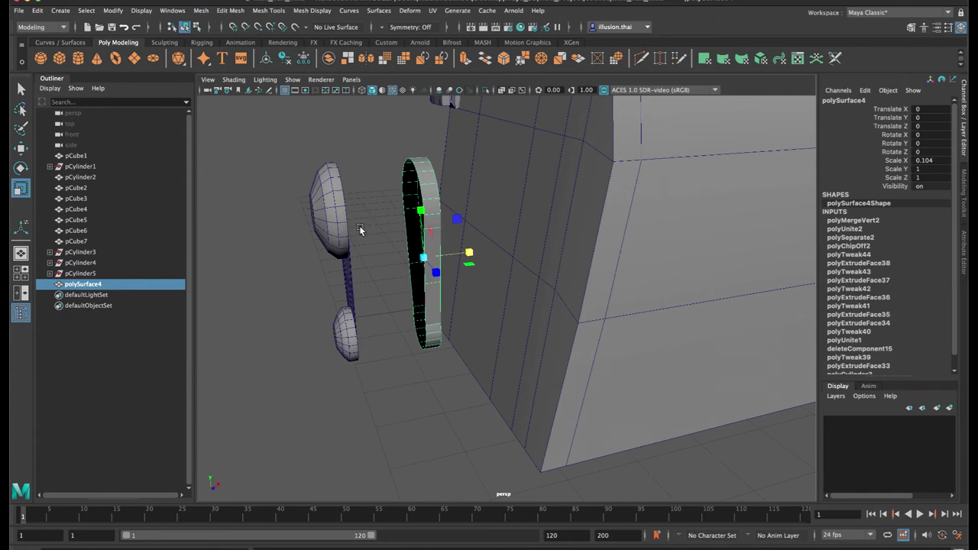
# Extrude the outer border edges of the domed piece along X toward the body to form a new side wall
pyautogui.keyDown('alt'); pyautogui.moveTo(359, 229); pyautogui.dragTo(353, 228); pyautogui.keyUp('alt')
pyautogui.moveTo(329, 196); pyautogui.dragTo(329, 170, button='right')
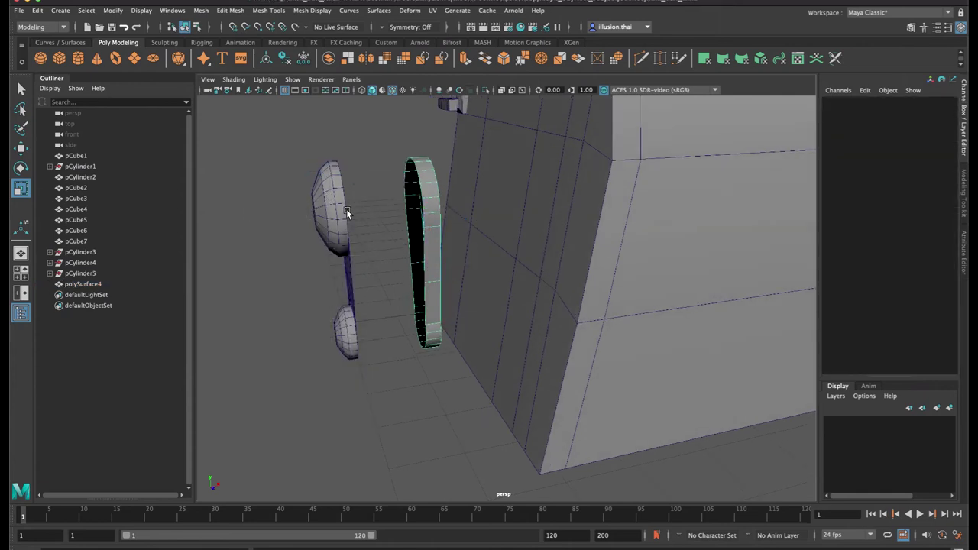
pyautogui.click(346, 210)
pyautogui.moveTo(346, 210); pyautogui.dragTo(341, 192, button='right')
pyautogui.click(344, 220)
pyautogui.keyDown('alt'); pyautogui.moveTo(345, 217); pyautogui.dragTo(396, 232); pyautogui.keyUp('alt')
pyautogui.keyDown('alt'); pyautogui.moveTo(376, 372); pyautogui.dragTo(415, 349); pyautogui.keyUp('alt')
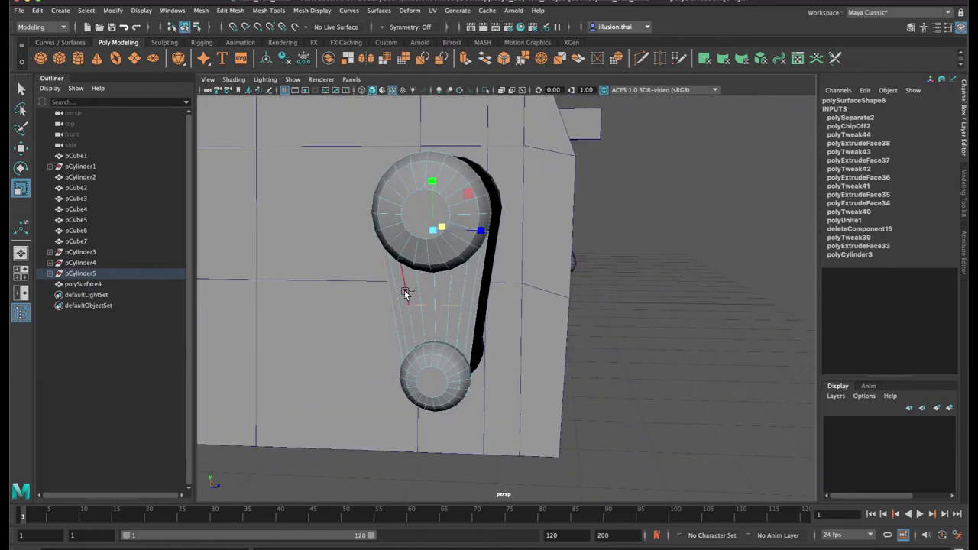
pyautogui.keyDown('alt'); pyautogui.moveTo(467, 341); pyautogui.dragTo(448, 318); pyautogui.keyUp('alt')
pyautogui.keyDown('shift'); pyautogui.doubleClick(452, 324); pyautogui.keyUp('shift')
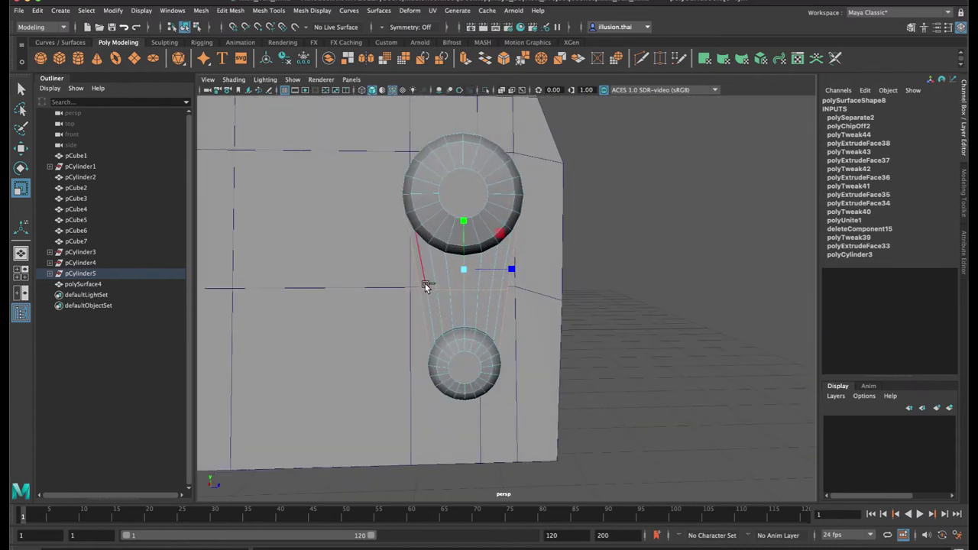
pyautogui.keyDown('alt'); pyautogui.moveTo(502, 301); pyautogui.dragTo(404, 320); pyautogui.keyUp('alt')
pyautogui.press('4')
pyautogui.hotkey('ctrl', 'e')
pyautogui.press('w')
pyautogui.moveTo(392, 264); pyautogui.dragTo(433, 262)
pyautogui.press('q')
# Widen the separate band to about 0.144 on X in object mode
pyautogui.moveTo(372, 219); pyautogui.dragTo(429, 188, button='right')
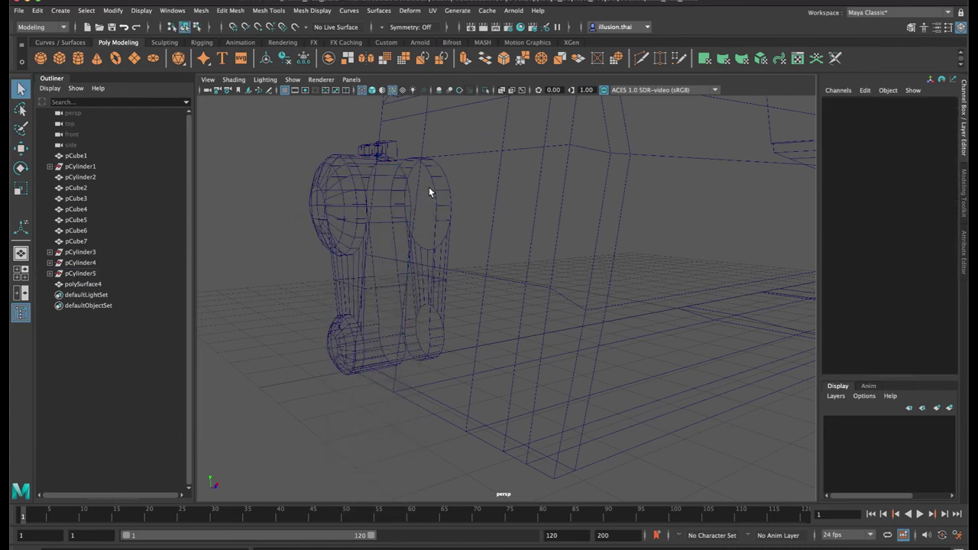
pyautogui.click(433, 194)
pyautogui.press('6')
pyautogui.press('w')
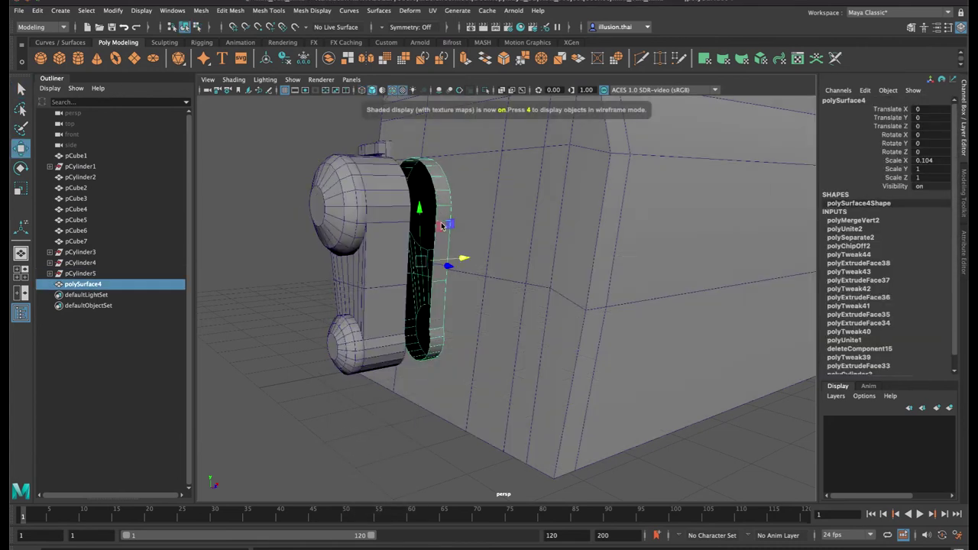
pyautogui.keyDown('alt'); pyautogui.moveTo(440, 245); pyautogui.dragTo(413, 245); pyautogui.keyUp('alt')
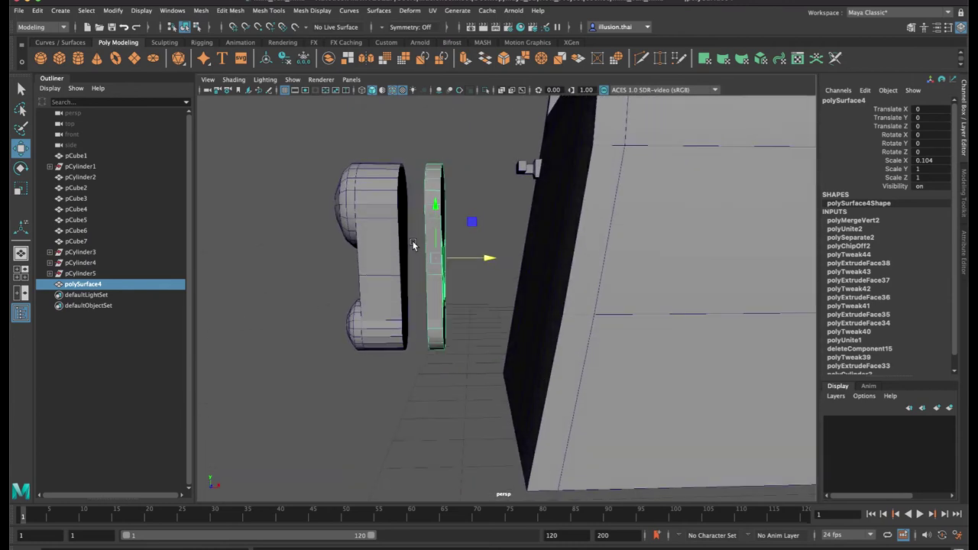
pyautogui.press('r')
pyautogui.moveTo(488, 256); pyautogui.dragTo(499, 259)
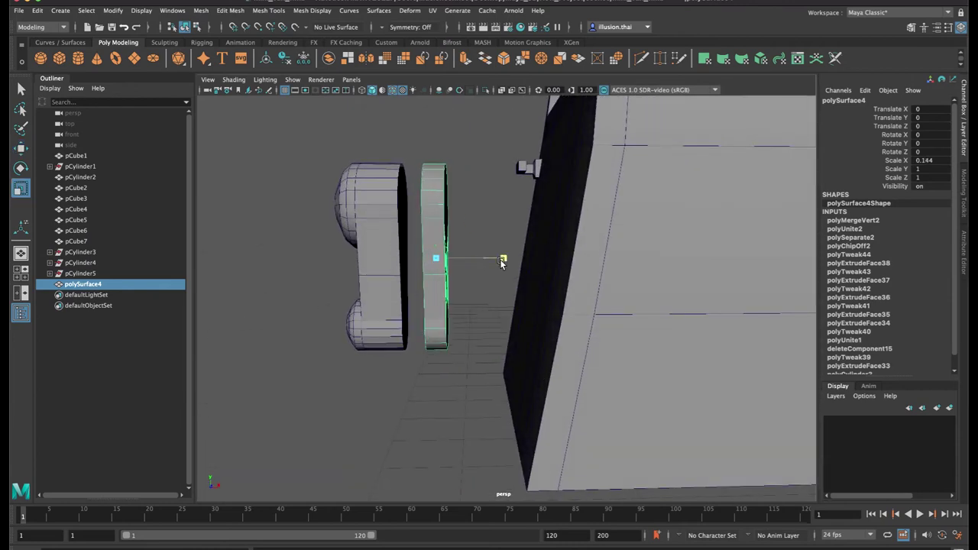
# Delete the faces closing the band's body-facing end, keeping its rim faces
pyautogui.rightClick(432, 234)
pyautogui.moveTo(432, 234); pyautogui.dragTo(433, 240, button='right')
pyautogui.keyDown('alt'); pyautogui.moveTo(478, 160); pyautogui.dragTo(475, 154); pyautogui.keyUp('alt')
pyautogui.moveTo(459, 142); pyautogui.dragTo(459, 247)
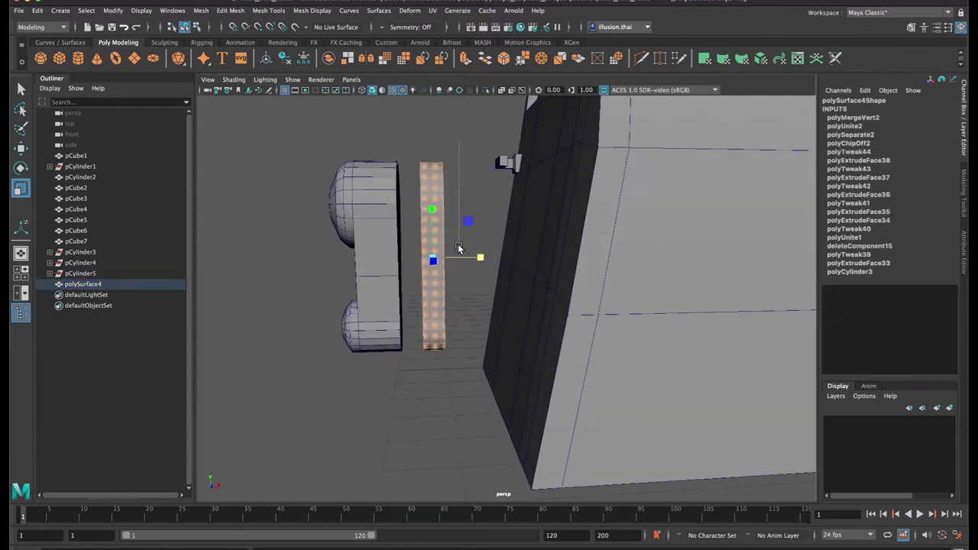
pyautogui.moveTo(367, 128); pyautogui.dragTo(430, 400)
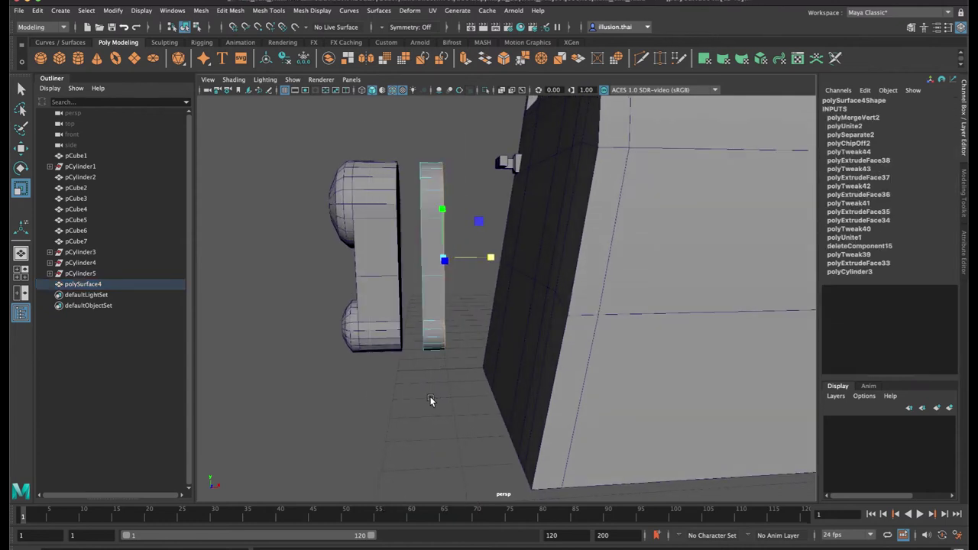
pyautogui.press('Delete')
# Extrude the band's rim faces outward to give it thickness, and return to object mode with the band selected
pyautogui.moveTo(433, 252); pyautogui.dragTo(464, 231, button='right')
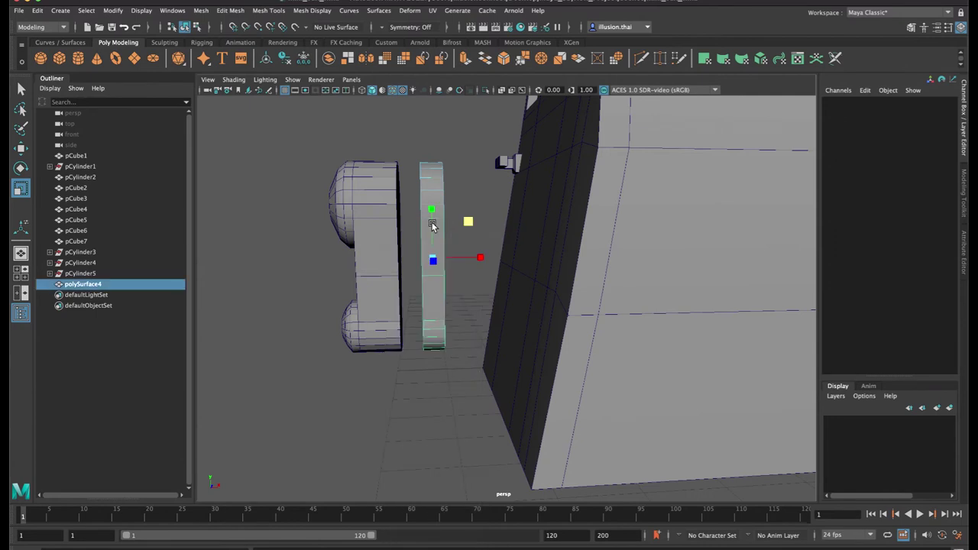
pyautogui.moveTo(434, 191); pyautogui.dragTo(433, 211, button='right')
pyautogui.moveTo(396, 135); pyautogui.dragTo(460, 394)
pyautogui.moveTo(469, 372)
pyautogui.keyDown('alt'); pyautogui.mouseDown()
pyautogui.moveTo(473, 357)
pyautogui.moveTo(481, 362)
pyautogui.mouseUp(); pyautogui.keyUp('alt')
pyautogui.moveTo(391, 132); pyautogui.dragTo(387, 119)
pyautogui.press('q')
pyautogui.moveTo(437, 181); pyautogui.dragTo(453, 167, button='right')
pyautogui.click(302, 156)
pyautogui.click(419, 159)
pyautogui.keyDown('alt'); pyautogui.moveTo(419, 160); pyautogui.dragTo(348, 161); pyautogui.keyUp('alt')
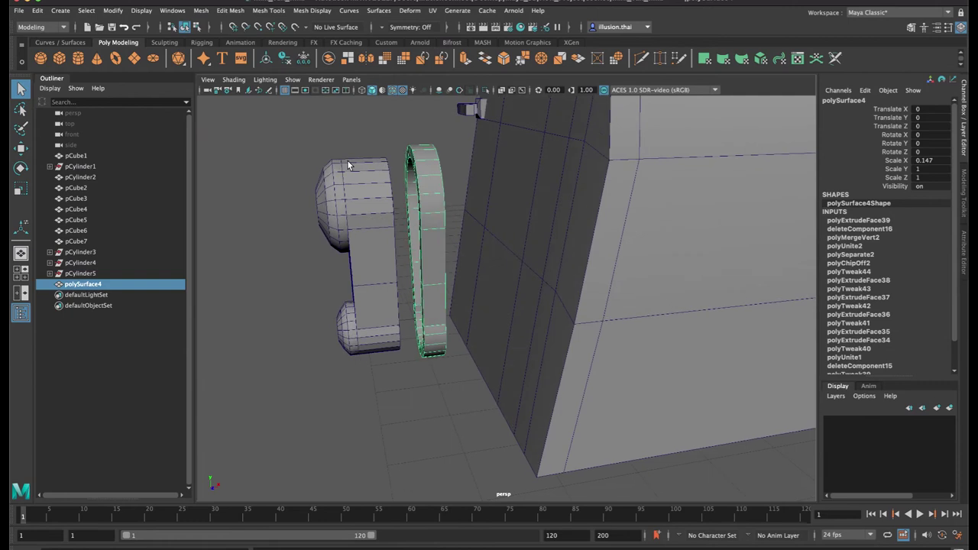
# Move the band along X onto the domed piece and widen it so it wraps the side wall
pyautogui.press('w')
pyautogui.moveTo(476, 252)
pyautogui.mouseDown()
pyautogui.moveTo(430, 253)
pyautogui.moveTo(476, 257)
pyautogui.mouseUp()
pyautogui.press('r')
# Center the pivots of the domed piece and band, and move both onto the body's end, about 2.01 on X and 0.584 on Z
pyautogui.keyDown('shift'); pyautogui.click(317, 210); pyautogui.keyUp('shift')
pyautogui.press('q')
pyautogui.press('w')
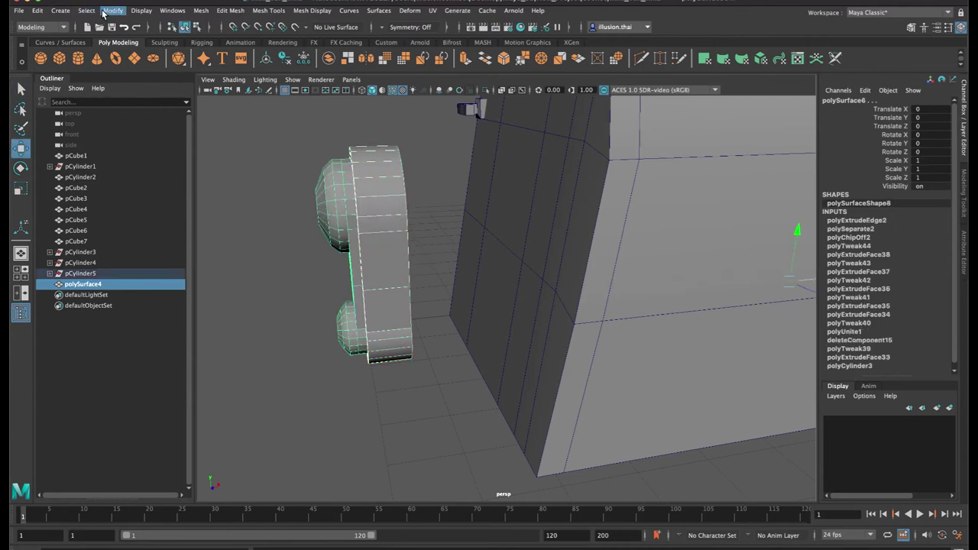
pyautogui.click(107, 12)
pyautogui.click(149, 90)
pyautogui.moveTo(418, 258); pyautogui.dragTo(619, 258)
pyautogui.moveTo(535, 257); pyautogui.dragTo(487, 256)
# Fine-tune the band's X position between the domed piece and the body
pyautogui.click(662, 290)
pyautogui.click(573, 211)
pyautogui.press('r')
pyautogui.press('w')
pyautogui.moveTo(593, 257); pyautogui.dragTo(590, 258)
pyautogui.press('q')
# Separate the domed piece into individual shells and check them by selecting each one
pyautogui.click(514, 230)
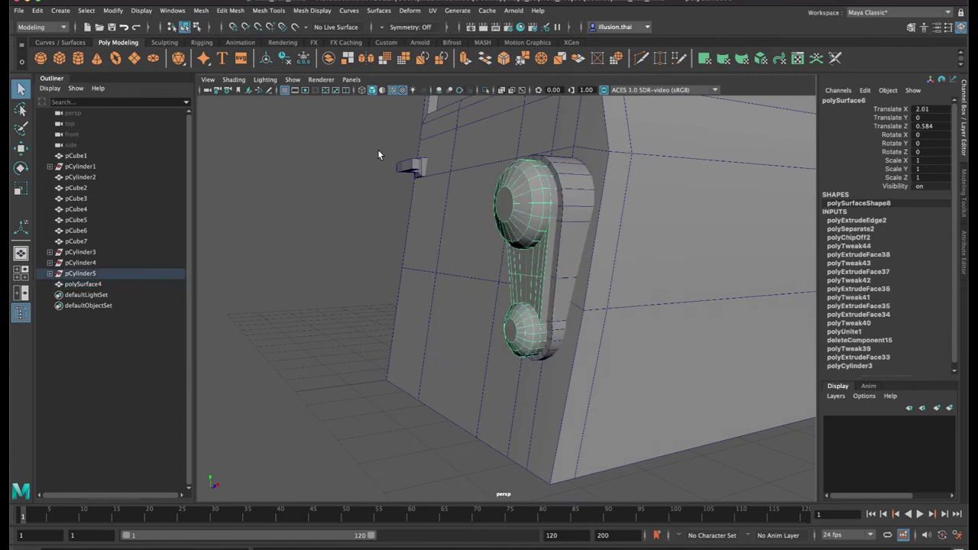
pyautogui.click(225, 9)
pyautogui.moveTo(198, 11)
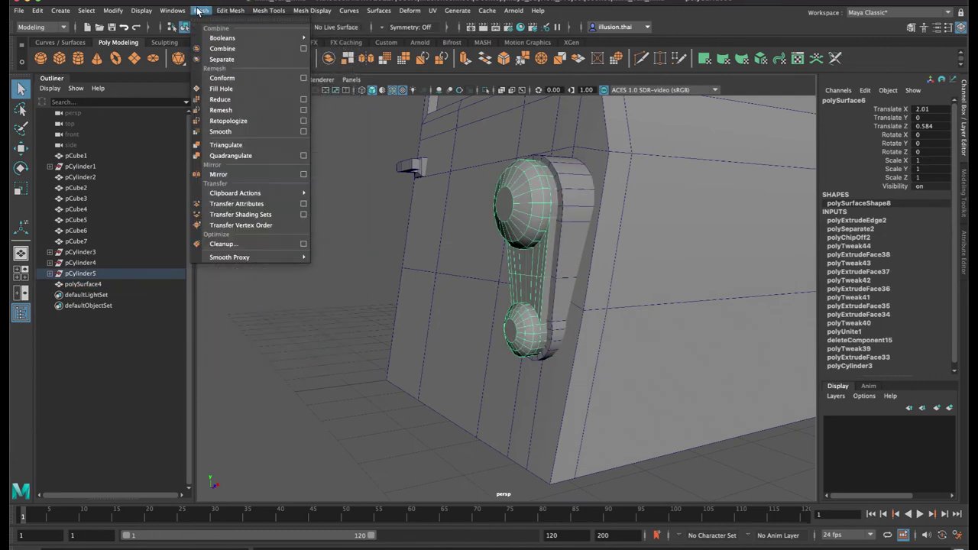
pyautogui.click(228, 59)
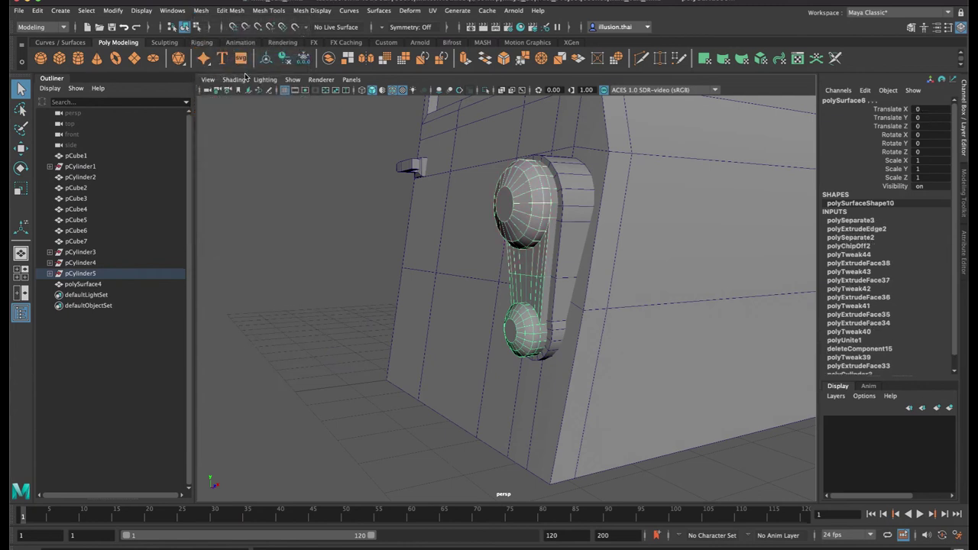
pyautogui.click(371, 243)
pyautogui.click(516, 204)
pyautogui.click(521, 314)
# Examine the fixture's placement on the body's end from several angles and distances
pyautogui.keyDown('alt'); pyautogui.moveTo(521, 314); pyautogui.dragTo(666, 339); pyautogui.keyUp('alt')
pyautogui.click(666, 340)
pyautogui.keyDown('alt'); pyautogui.moveTo(666, 340); pyautogui.dragTo(558, 315, button='right'); pyautogui.keyUp('alt')
pyautogui.keyDown('alt'); pyautogui.moveTo(557, 318); pyautogui.dragTo(502, 233); pyautogui.keyUp('alt')
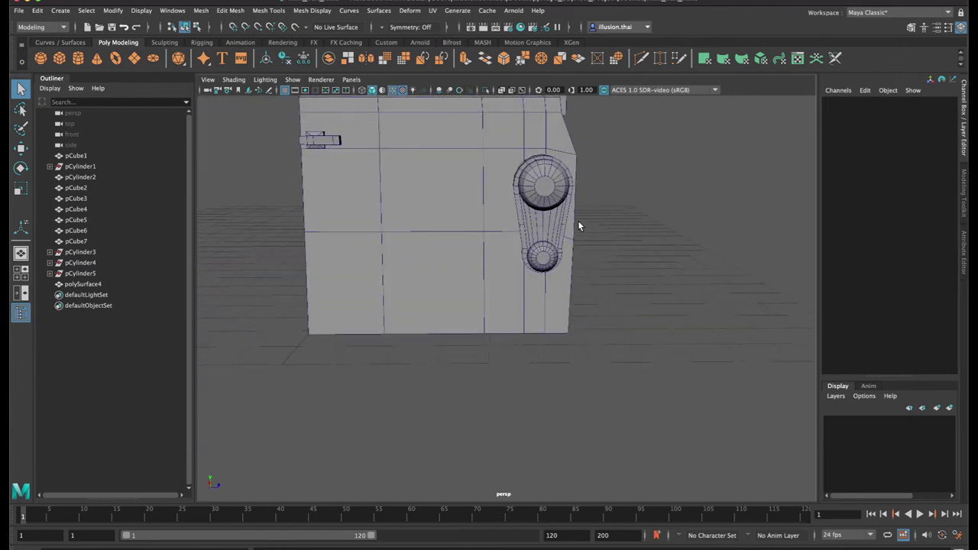
pyautogui.keyDown('alt'); pyautogui.moveTo(578, 226); pyautogui.dragTo(573, 286, button='middle'); pyautogui.keyUp('alt')
pyautogui.keyDown('alt'); pyautogui.moveTo(573, 286); pyautogui.dragTo(571, 280); pyautogui.keyUp('alt')
pyautogui.keyDown('alt'); pyautogui.moveTo(570, 280); pyautogui.dragTo(587, 308, button='right'); pyautogui.keyUp('alt')
pyautogui.keyDown('alt'); pyautogui.moveTo(588, 308); pyautogui.dragTo(605, 281, button='middle'); pyautogui.keyUp('alt')
pyautogui.keyDown('alt'); pyautogui.moveTo(638, 272); pyautogui.dragTo(629, 269); pyautogui.keyUp('alt')
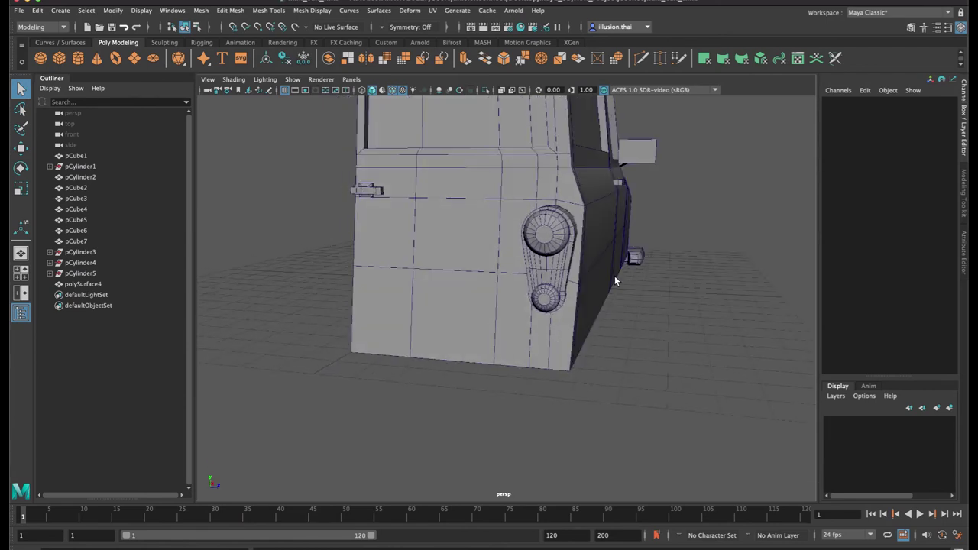
pyautogui.keyDown('alt'); pyautogui.moveTo(615, 275); pyautogui.dragTo(590, 252, button='middle'); pyautogui.keyUp('alt')
pyautogui.keyDown('alt'); pyautogui.moveTo(591, 253); pyautogui.dragTo(595, 253); pyautogui.keyUp('alt')
pyautogui.keyDown('alt'); pyautogui.moveTo(610, 293); pyautogui.dragTo(622, 294); pyautogui.keyUp('alt')
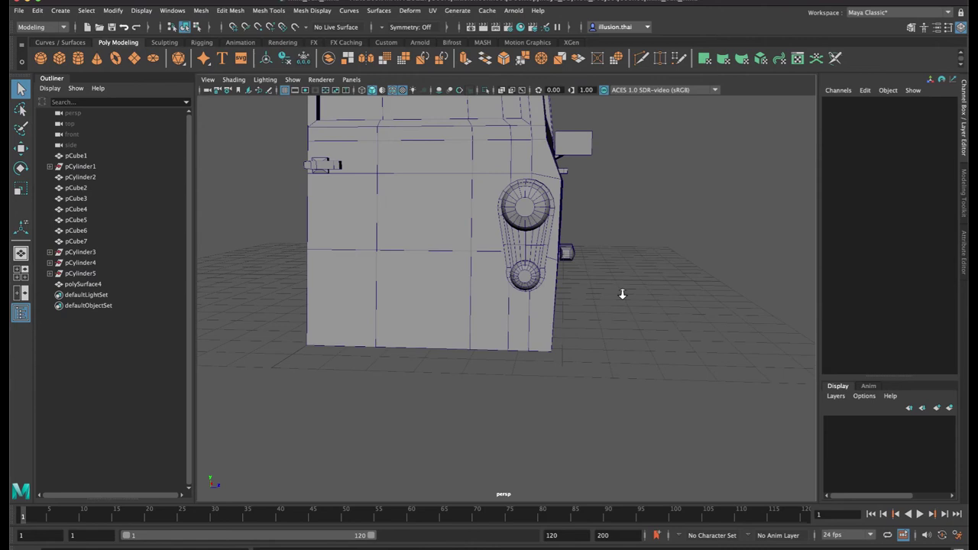
# Create a polygon cube and move it to the body's end below the fixture, about -10.515 on X and 4.623 on Z
pyautogui.click(57, 59)
pyautogui.keyDown('alt'); pyautogui.moveTo(550, 286); pyautogui.dragTo(428, 293); pyautogui.keyUp('alt')
pyautogui.press('w')
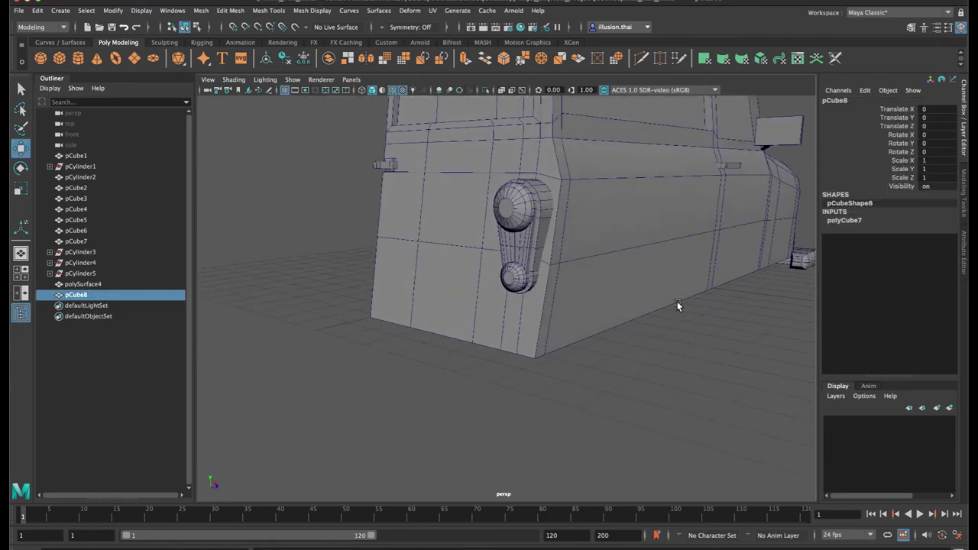
pyautogui.keyDown('alt'); pyautogui.moveTo(633, 285); pyautogui.dragTo(596, 293, button='middle'); pyautogui.keyUp('alt')
pyautogui.moveTo(580, 266); pyautogui.dragTo(408, 294)
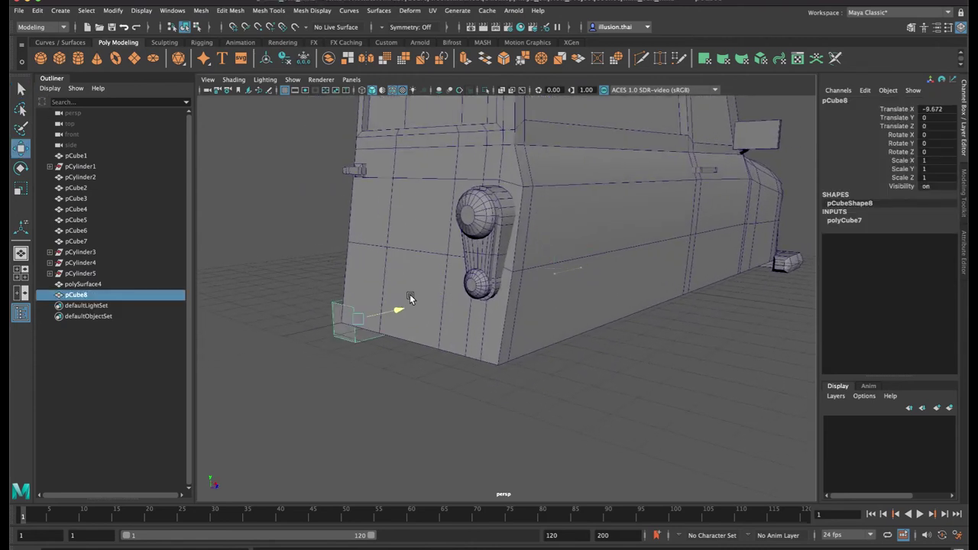
pyautogui.moveTo(356, 266); pyautogui.dragTo(354, 222)
pyautogui.moveTo(396, 271); pyautogui.dragTo(492, 339)
# Scale the cube to about 0.312 on Y and 0.408 on Z, and lower it to about 0.83 on Y
pyautogui.press('r')
pyautogui.moveTo(451, 260); pyautogui.dragTo(450, 293)
pyautogui.moveTo(500, 319); pyautogui.dragTo(477, 312)
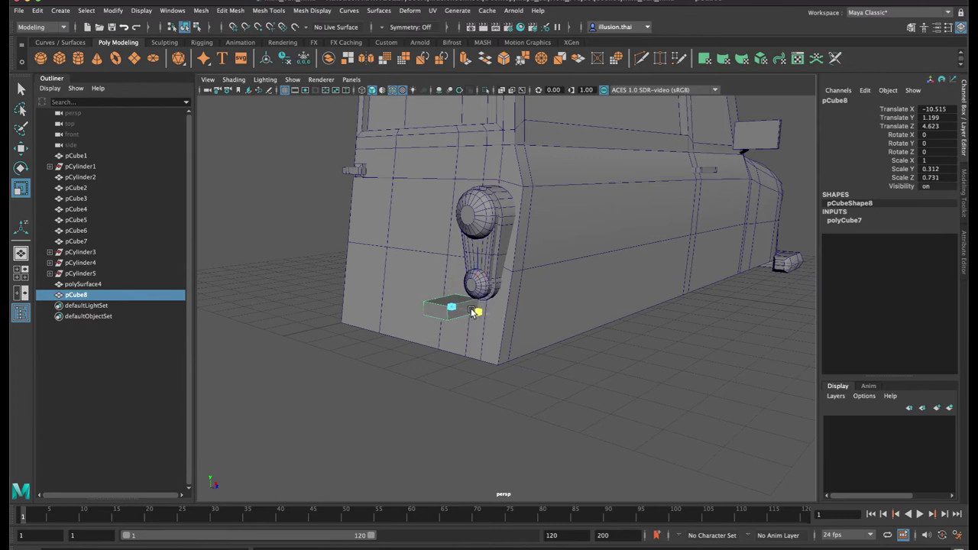
pyautogui.moveTo(480, 316); pyautogui.dragTo(456, 313)
pyautogui.press('w')
pyautogui.moveTo(449, 260); pyautogui.dragTo(449, 272)
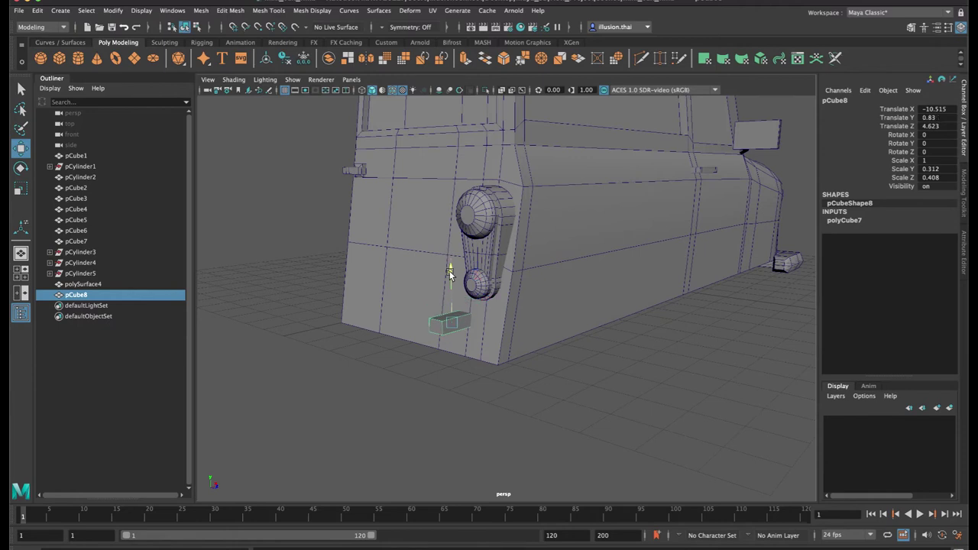
# Resize the block to about 0.757 on X and 0.873 on Z, and set it against the body at about -10.171, 0.854, 4.612
pyautogui.press('r')
pyautogui.moveTo(495, 333); pyautogui.dragTo(542, 356)
pyautogui.moveTo(487, 314); pyautogui.dragTo(521, 324)
pyautogui.press('w')
pyautogui.click(608, 355)
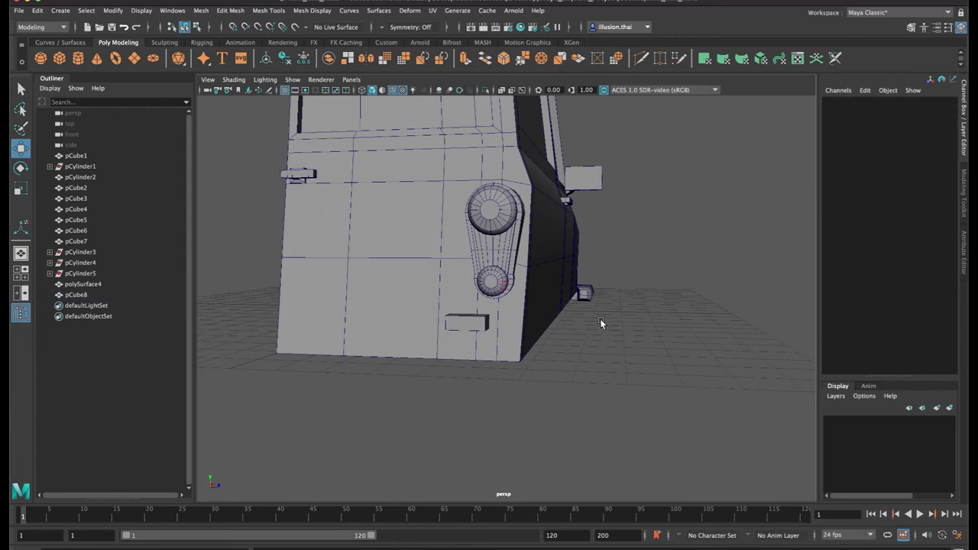
# Duplicate the small block and move the copy below it to the body's lower edge, about -10.789, 0.132, 4.234
pyautogui.keyDown('alt'); pyautogui.moveTo(599, 321); pyautogui.dragTo(543, 306, button='right'); pyautogui.keyUp('alt')
pyautogui.keyDown('alt'); pyautogui.moveTo(562, 305); pyautogui.dragTo(556, 307); pyautogui.keyUp('alt')
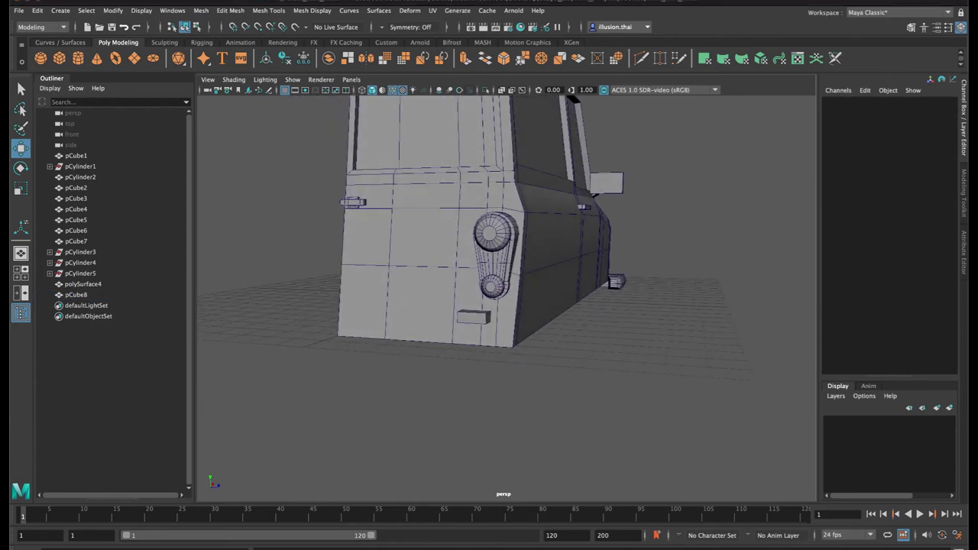
pyautogui.click(476, 319)
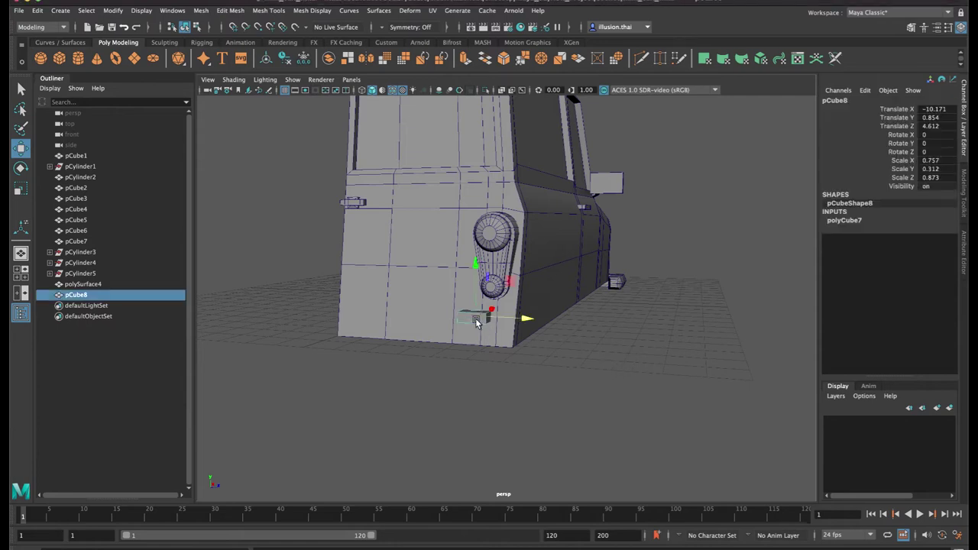
pyautogui.hotkey('ctrl', 'd')
pyautogui.keyDown('alt'); pyautogui.moveTo(513, 327); pyautogui.dragTo(486, 301); pyautogui.keyUp('alt')
pyautogui.moveTo(455, 268); pyautogui.dragTo(526, 307)
# Scale the duplicated block to about 0.597 on Y and 2.959 on Z to form a bumper bar
pyautogui.press('r')
pyautogui.moveTo(542, 345); pyautogui.dragTo(647, 340)
pyautogui.moveTo(493, 299); pyautogui.dragTo(493, 256)
pyautogui.keyDown('alt'); pyautogui.moveTo(540, 330); pyautogui.dragTo(516, 353); pyautogui.keyUp('alt')
pyautogui.press('w')
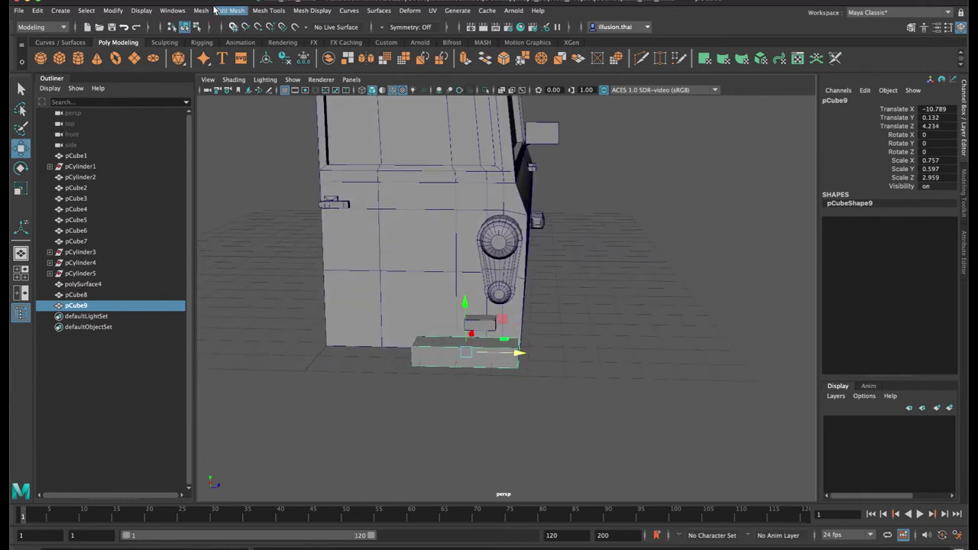
# Bevel the edges of the bumper bar with a fraction of 0.3
pyautogui.click(222, 10)
pyautogui.click(243, 48)
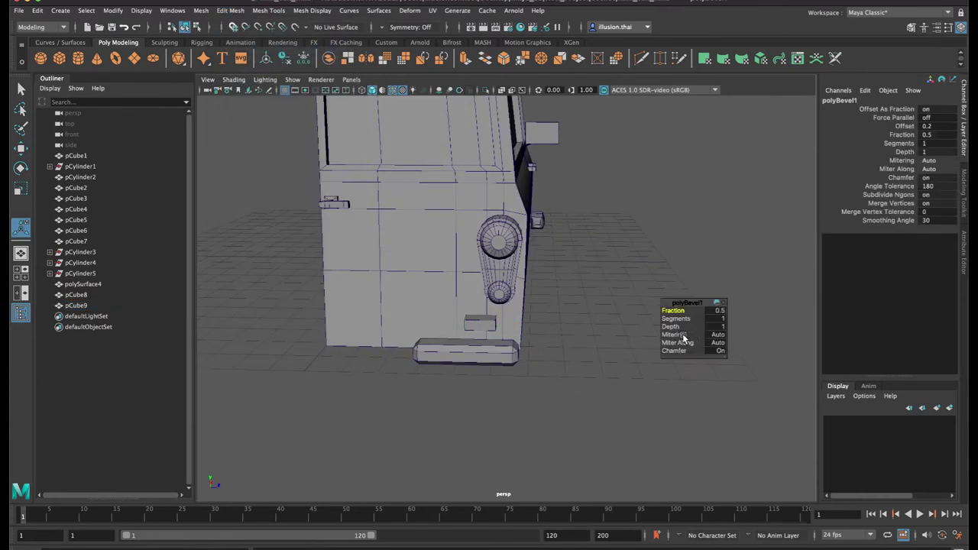
pyautogui.moveTo(605, 311); pyautogui.dragTo(605, 312, button='middle')
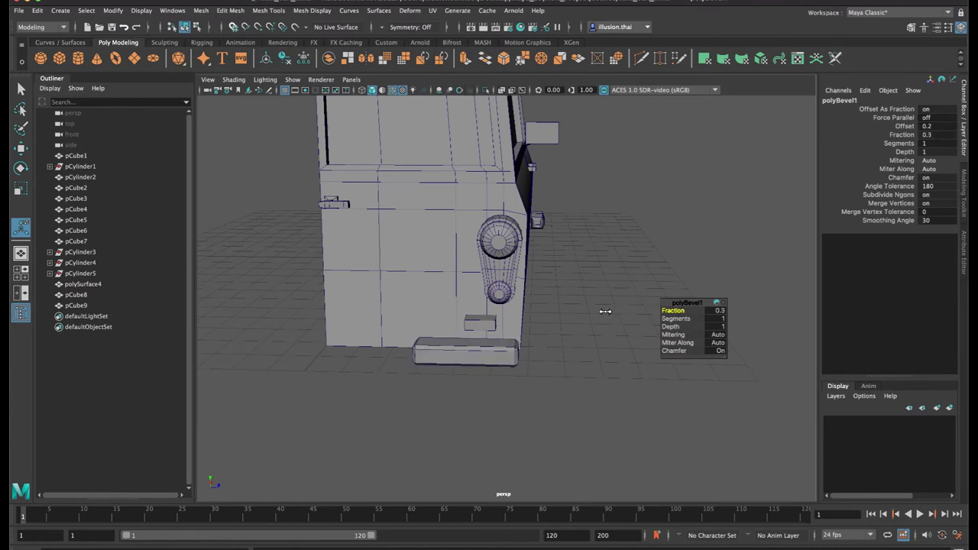
# Finish the bumper bevel and raise the small block above the bumper to about 0.945 on Y
pyautogui.press('q')
pyautogui.moveTo(502, 347); pyautogui.dragTo(527, 258, button='right')
pyautogui.click(496, 352)
pyautogui.click(593, 319)
pyautogui.keyDown('alt'); pyautogui.moveTo(592, 319); pyautogui.dragTo(497, 346); pyautogui.keyUp('alt')
pyautogui.click(479, 347)
pyautogui.press('w')
pyautogui.click(482, 319)
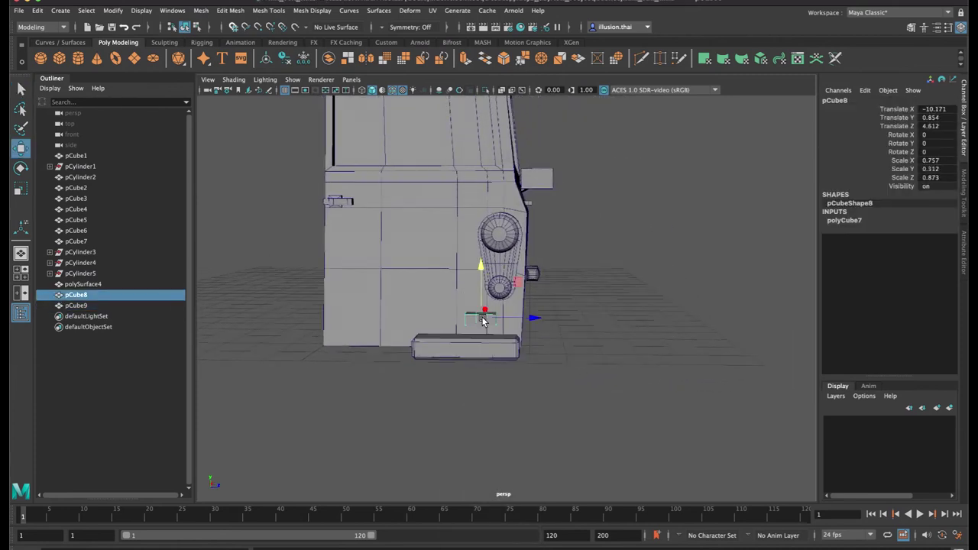
pyautogui.moveTo(483, 258)
pyautogui.mouseDown()
pyautogui.moveTo(506, 264)
pyautogui.moveTo(484, 261)
pyautogui.mouseUp()
# Raise the light fixture and its band to about 0.317 on Y, and the rear door handle to about 4.805 on Y
pyautogui.click(509, 234)
pyautogui.press('q')
pyautogui.keyDown('shift'); pyautogui.click(508, 272); pyautogui.keyUp('shift')
pyautogui.keyDown('shift'); pyautogui.click(515, 243); pyautogui.keyUp('shift')
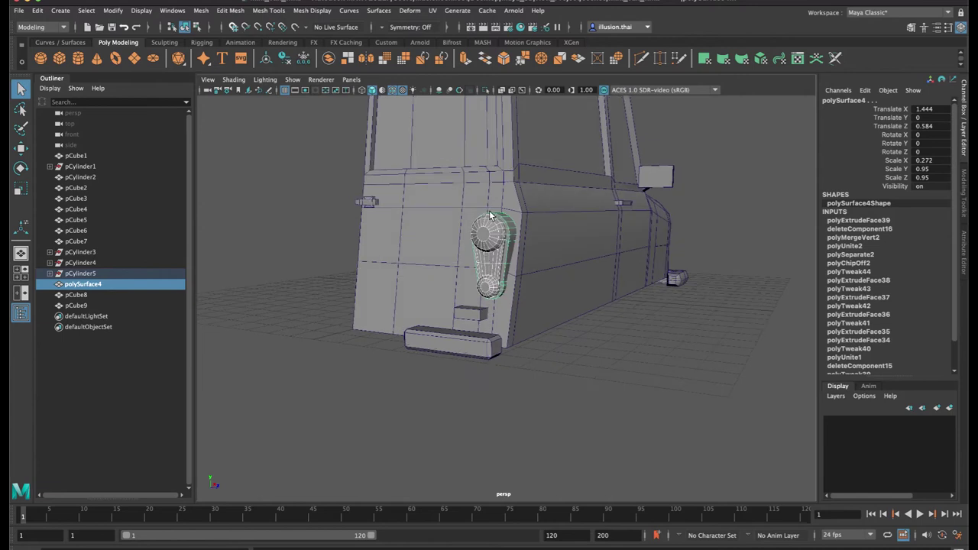
pyautogui.press('w')
pyautogui.moveTo(494, 206); pyautogui.dragTo(494, 197)
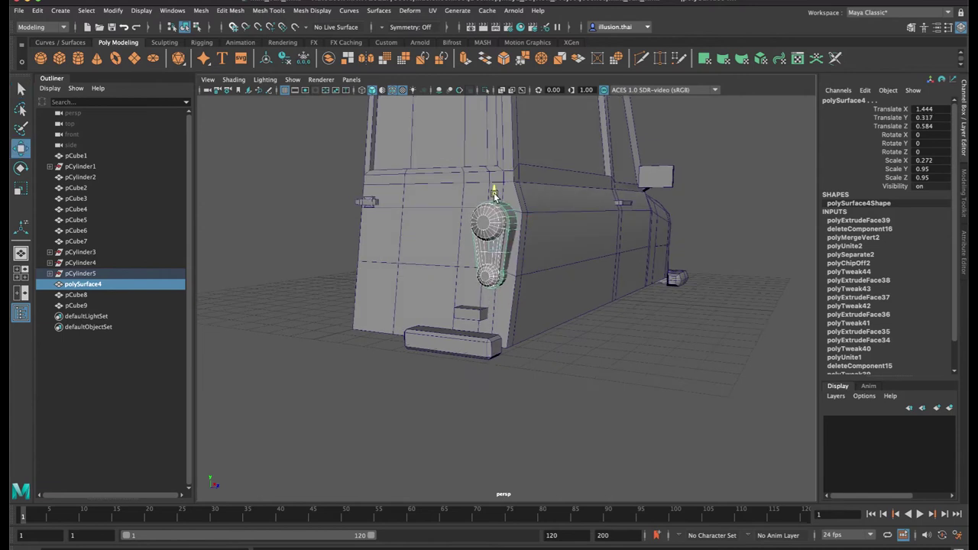
pyautogui.click(371, 201)
pyautogui.moveTo(374, 150); pyautogui.dragTo(379, 129)
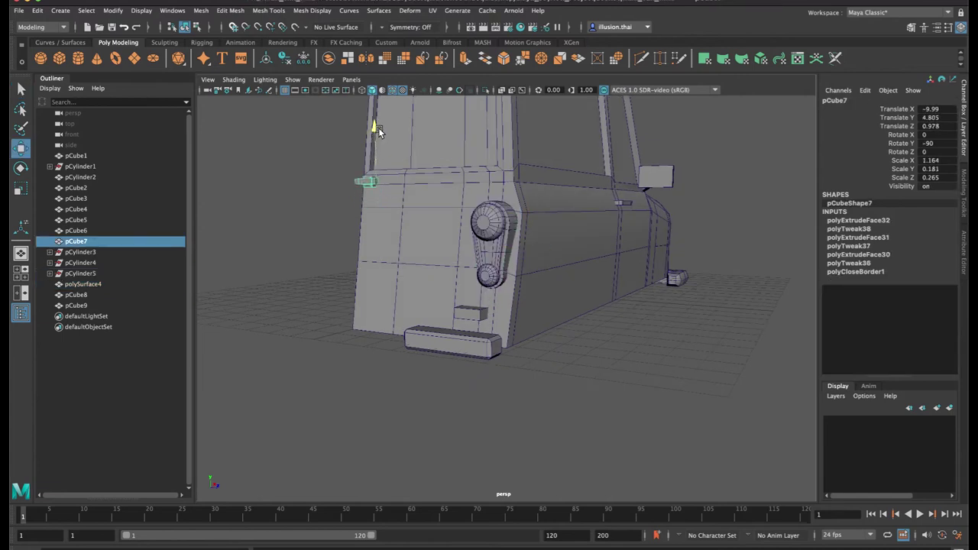
# Shift the small block above the bumper to about 4.673 on Z
pyautogui.keyDown('alt'); pyautogui.moveTo(488, 244); pyautogui.dragTo(497, 265); pyautogui.keyUp('alt')
pyautogui.click(470, 317)
pyautogui.keyDown('alt'); pyautogui.moveTo(472, 318); pyautogui.dragTo(532, 314); pyautogui.keyUp('alt')
pyautogui.click(542, 312)
pyautogui.click(487, 317)
pyautogui.click(551, 360)
pyautogui.scroll(-1, 530, 363)
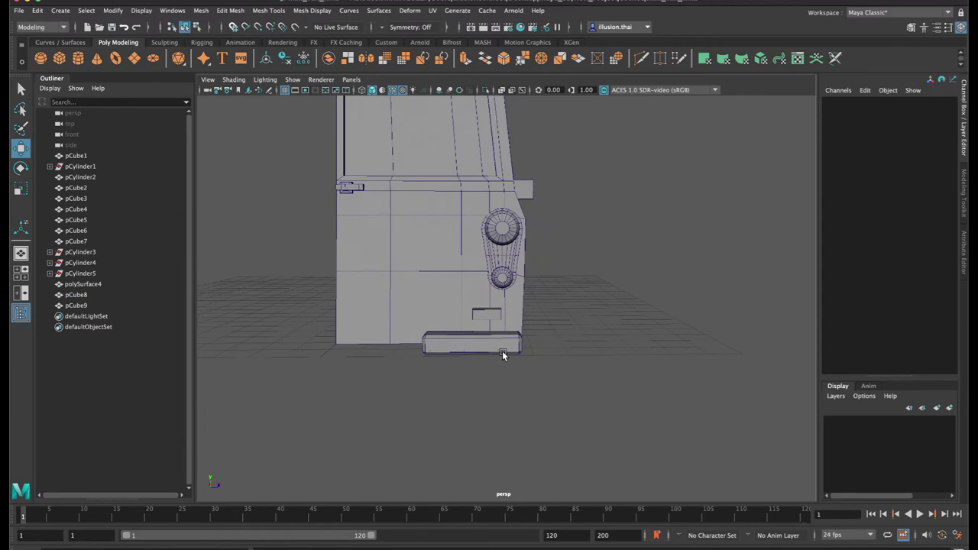
# Move the bumper bar to about 4.413 on Z and reshape it by adjusting its upper edge next to the body
pyautogui.click(504, 346)
pyautogui.keyDown('alt'); pyautogui.moveTo(508, 353); pyautogui.dragTo(459, 358); pyautogui.keyUp('alt')
pyautogui.moveTo(408, 270); pyautogui.dragTo(406, 241, button='right')
pyautogui.click(414, 358)
pyautogui.keyDown('alt'); pyautogui.moveTo(412, 359); pyautogui.dragTo(450, 340); pyautogui.keyUp('alt')
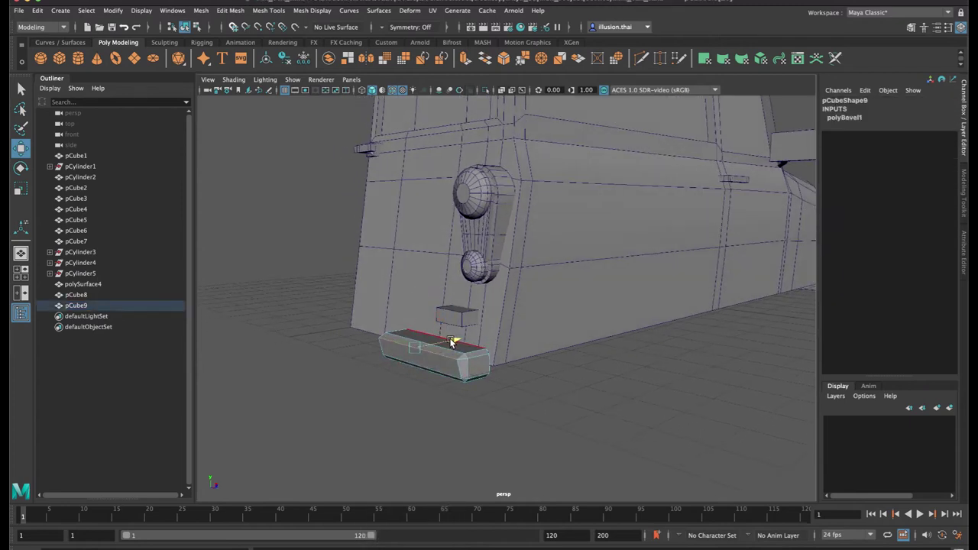
pyautogui.moveTo(411, 307); pyautogui.dragTo(412, 304)
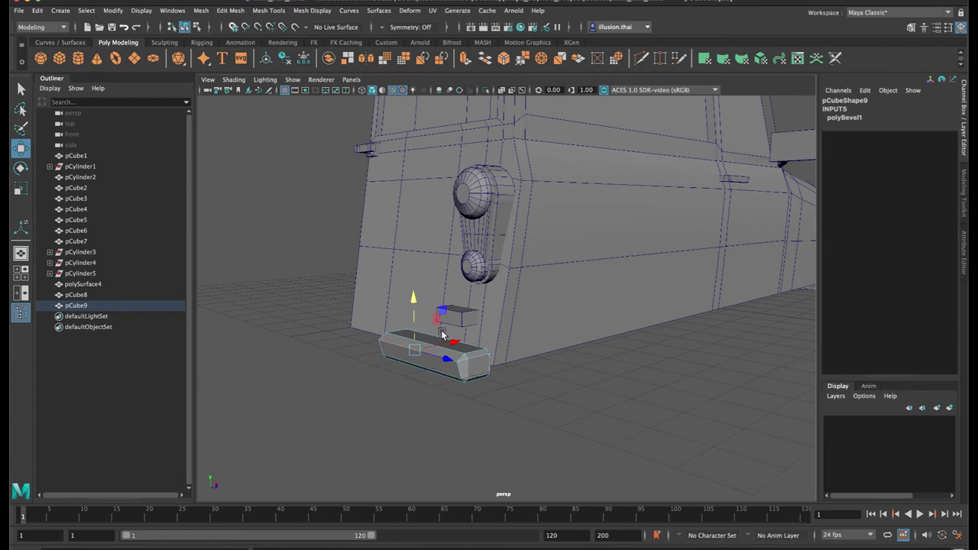
pyautogui.press('q')
pyautogui.moveTo(469, 364); pyautogui.dragTo(511, 259, button='right')
pyautogui.click(594, 382)
# Examine the vehicle from the rear and side, up to the roof
pyautogui.keyDown('alt'); pyautogui.moveTo(548, 352); pyautogui.dragTo(596, 350); pyautogui.keyUp('alt')
pyautogui.keyDown('alt'); pyautogui.moveTo(595, 350); pyautogui.dragTo(502, 337, button='right'); pyautogui.keyUp('alt')
pyautogui.keyDown('alt'); pyautogui.moveTo(501, 333); pyautogui.dragTo(559, 359, button='middle'); pyautogui.keyUp('alt')
pyautogui.keyDown('alt'); pyautogui.moveTo(571, 359); pyautogui.dragTo(565, 353); pyautogui.keyUp('alt')
pyautogui.keyDown('alt'); pyautogui.moveTo(583, 243); pyautogui.dragTo(589, 355, button='middle'); pyautogui.keyUp('alt')
pyautogui.keyDown('alt'); pyautogui.moveTo(592, 264); pyautogui.dragTo(543, 317); pyautogui.keyUp('alt')
pyautogui.keyDown('alt'); pyautogui.moveTo(553, 233); pyautogui.dragTo(588, 331, button='middle'); pyautogui.keyUp('alt')
pyautogui.keyDown('alt'); pyautogui.moveTo(595, 327); pyautogui.dragTo(522, 324); pyautogui.keyUp('alt')
pyautogui.keyDown('alt'); pyautogui.moveTo(632, 314); pyautogui.dragTo(540, 297, button='middle'); pyautogui.keyUp('alt')
pyautogui.keyDown('alt'); pyautogui.moveTo(535, 300); pyautogui.dragTo(459, 261); pyautogui.keyUp('alt')
# Select three adjacent faces on top of the vehicle's roof
pyautogui.moveTo(459, 260); pyautogui.dragTo(462, 278, button='right')
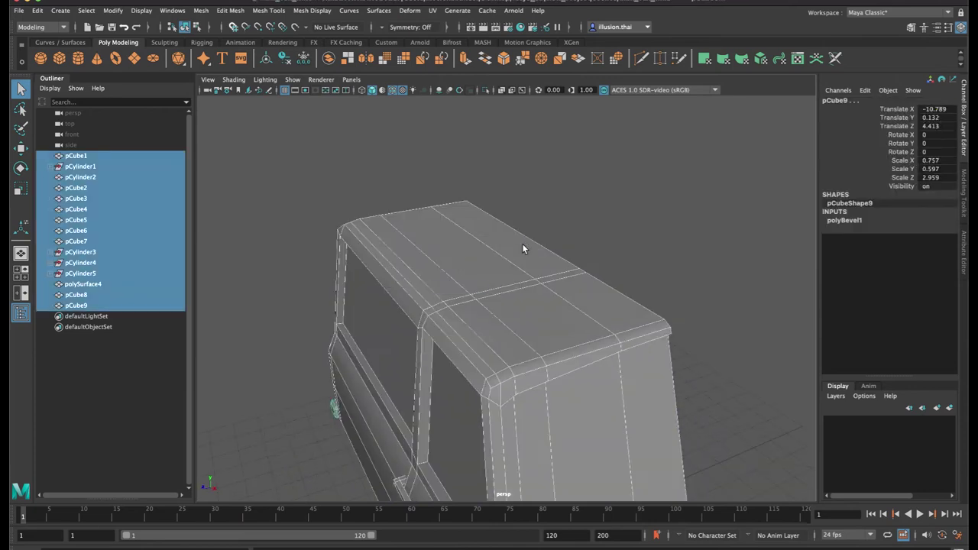
pyautogui.click(523, 248)
pyautogui.moveTo(515, 249); pyautogui.dragTo(515, 271, button='right')
pyautogui.click(609, 293)
pyautogui.keyDown('shift'); pyautogui.click(569, 279); pyautogui.keyUp('shift')
pyautogui.keyDown('shift'); pyautogui.click(529, 252); pyautogui.keyUp('shift')
pyautogui.keyDown('alt'); pyautogui.moveTo(480, 265); pyautogui.dragTo(476, 207); pyautogui.keyUp('alt')
pyautogui.press('w')
# Select the lengthwise edges across the roof and check the roof's curvature from behind
pyautogui.moveTo(524, 246); pyautogui.dragTo(530, 219, button='right')
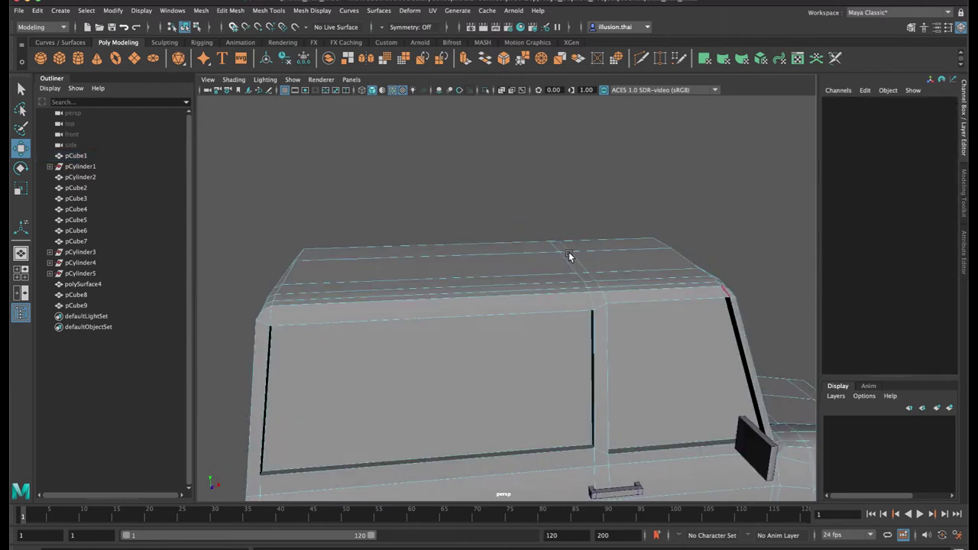
pyautogui.keyDown('alt'); pyautogui.moveTo(568, 255); pyautogui.dragTo(562, 267); pyautogui.keyUp('alt')
pyautogui.click(506, 283)
pyautogui.keyDown('alt'); pyautogui.moveTo(508, 284); pyautogui.dragTo(526, 295); pyautogui.keyUp('alt')
pyautogui.press('q')
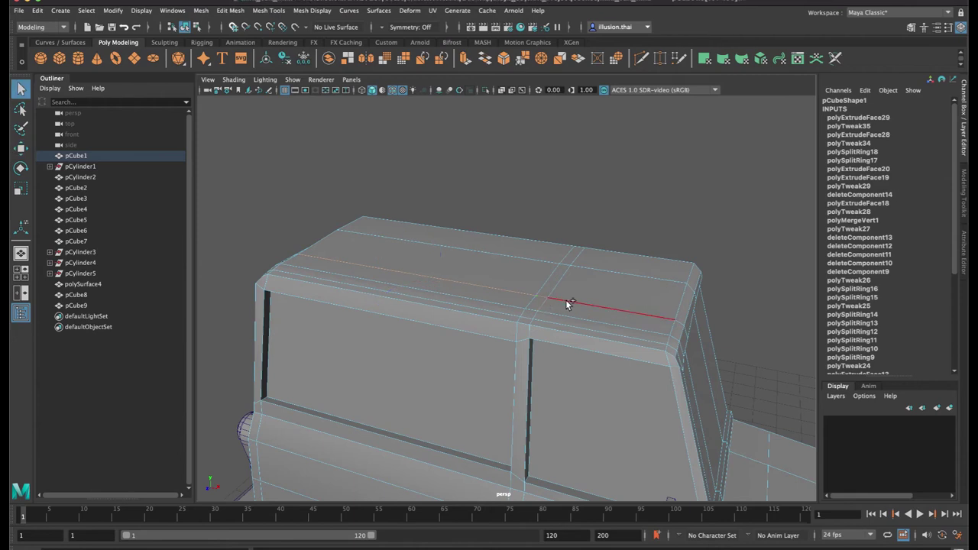
pyautogui.keyDown('alt'); pyautogui.moveTo(558, 308); pyautogui.dragTo(642, 293); pyautogui.keyUp('alt')
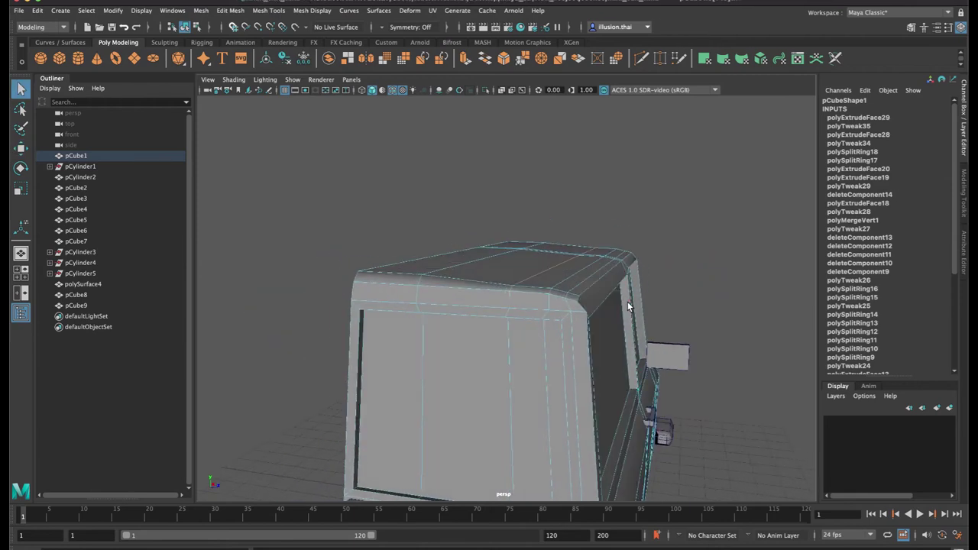
pyautogui.press('4')
pyautogui.press('5')
pyautogui.press('w')
pyautogui.moveTo(591, 245)
pyautogui.keyDown('alt'); pyautogui.mouseDown()
pyautogui.moveTo(573, 208)
pyautogui.moveTo(563, 220)
pyautogui.mouseUp(); pyautogui.keyUp('alt')
pyautogui.moveTo(522, 270); pyautogui.dragTo(574, 256, button='right')
pyautogui.click(657, 249)
# Scale the small block above the bumper to about 0.594 on Z and move it to about 4.935 on Z
pyautogui.scroll(-4, 585, 348)
pyautogui.keyDown('alt'); pyautogui.moveTo(586, 349); pyautogui.dragTo(548, 350); pyautogui.keyUp('alt')
pyautogui.keyDown('alt'); pyautogui.moveTo(630, 374); pyautogui.dragTo(526, 394); pyautogui.keyUp('alt')
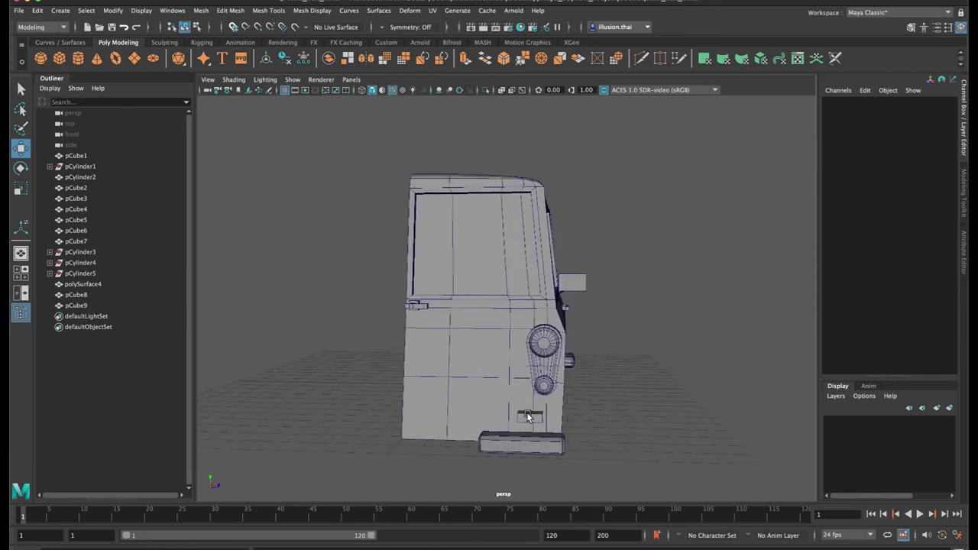
pyautogui.click(528, 417)
pyautogui.press('r')
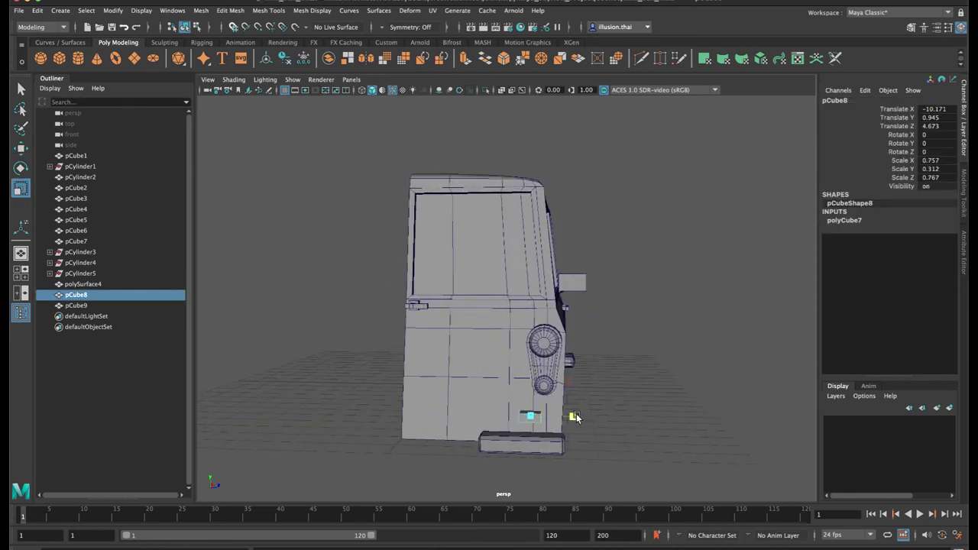
pyautogui.moveTo(570, 417)
pyautogui.keyDown('alt'); pyautogui.mouseDown()
pyautogui.moveTo(583, 414)
pyautogui.moveTo(578, 404)
pyautogui.moveTo(582, 416)
pyautogui.mouseUp(); pyautogui.keyUp('alt')
pyautogui.press('w')
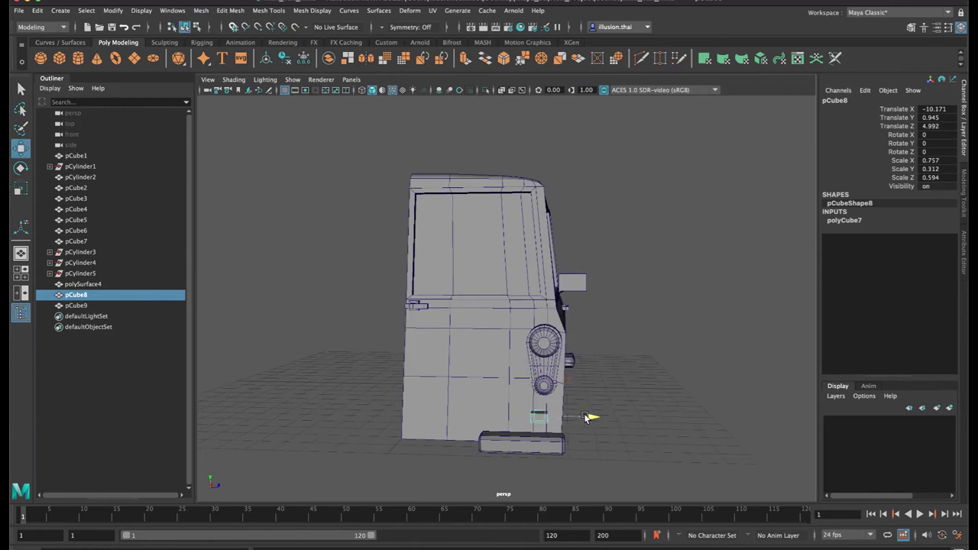
# Duplicate the small block, raise the copy to about 8.302 on Y beside the rear window, and scale it to about 0.397 on Z
pyautogui.hotkey('ctrl', 'd')
pyautogui.moveTo(539, 365); pyautogui.dragTo(567, 184)
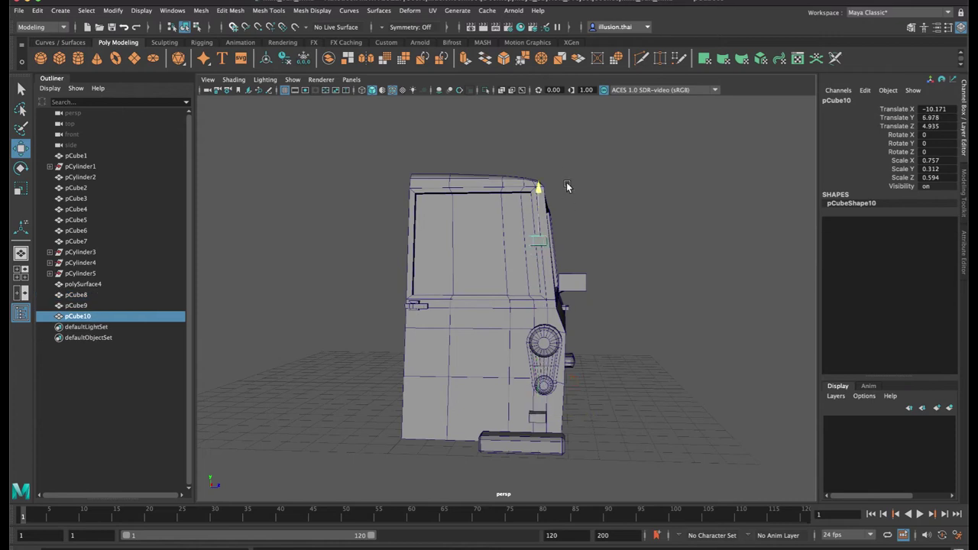
pyautogui.moveTo(566, 134); pyautogui.dragTo(566, 147, button='middle')
pyautogui.press('r')
pyautogui.moveTo(600, 208); pyautogui.dragTo(582, 208, button='middle')
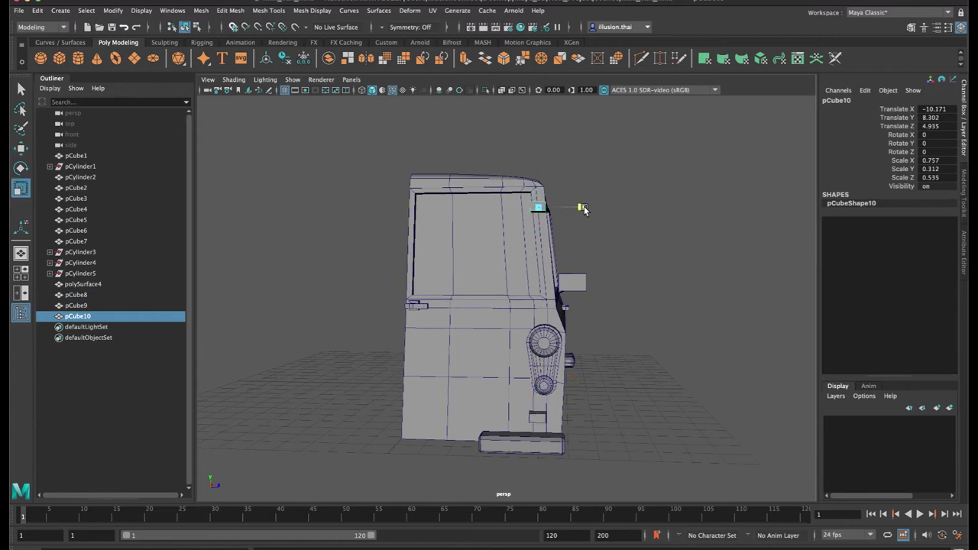
pyautogui.keyDown('alt'); pyautogui.moveTo(576, 215); pyautogui.dragTo(548, 227); pyautogui.keyUp('alt')
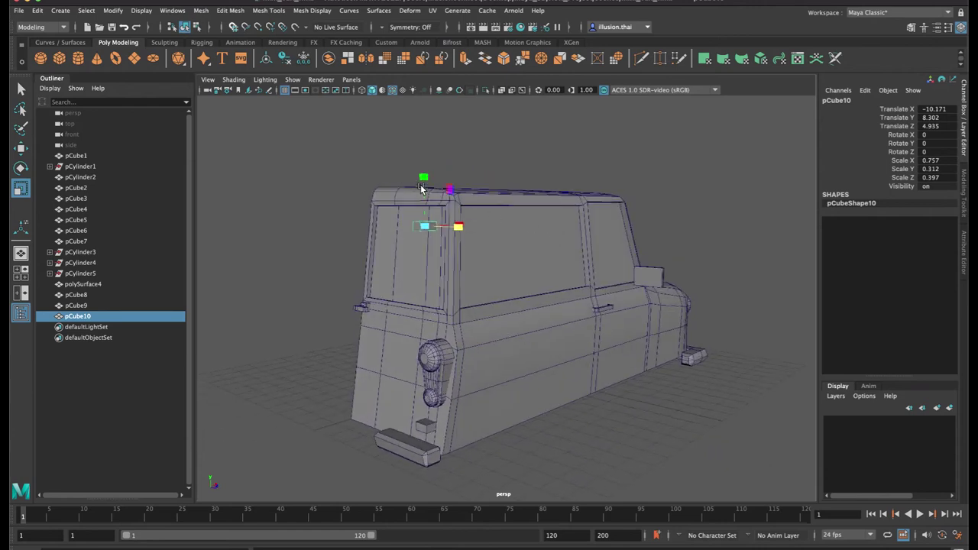
# Scale the upper block to about 0.448 on X and 0.23 on Y, and set it against the window frame at about -9.074, 8.302, 4.895
pyautogui.keyDown('alt'); pyautogui.moveTo(428, 196); pyautogui.dragTo(414, 214); pyautogui.keyUp('alt')
pyautogui.press('w')
pyautogui.moveTo(429, 251); pyautogui.dragTo(491, 244)
pyautogui.press('r')
pyautogui.press('w')
pyautogui.keyDown('alt'); pyautogui.moveTo(535, 244); pyautogui.dragTo(584, 248); pyautogui.keyUp('alt')
pyautogui.keyDown('alt'); pyautogui.moveTo(585, 248); pyautogui.dragTo(654, 254, button='right'); pyautogui.keyUp('alt')
pyautogui.keyDown('alt'); pyautogui.moveTo(649, 217); pyautogui.dragTo(620, 213); pyautogui.keyUp('alt')
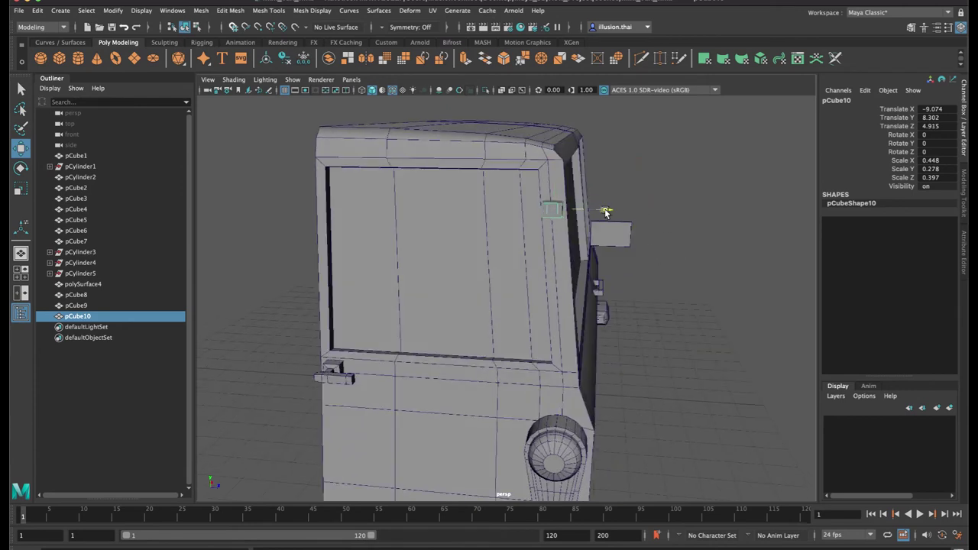
pyautogui.press('r')
pyautogui.click(573, 174)
pyautogui.press('super+z')
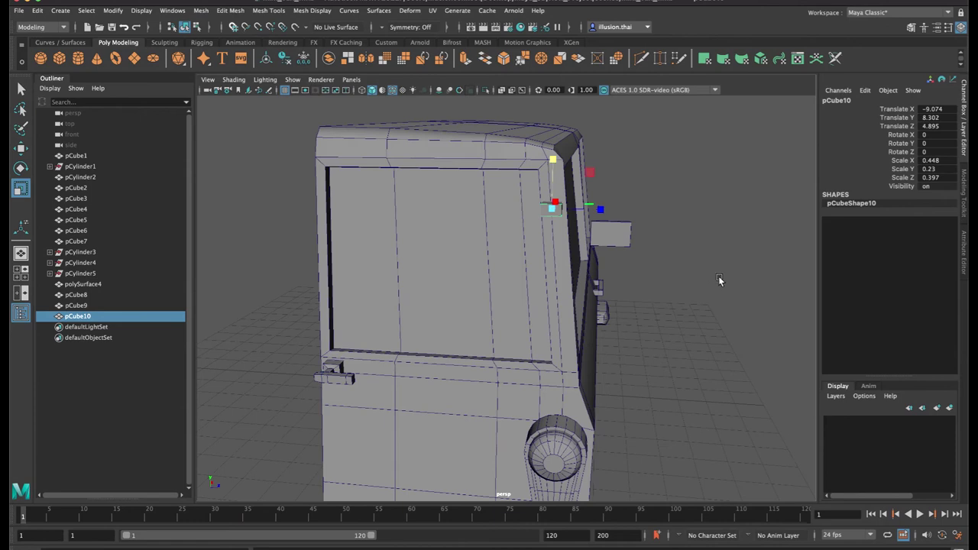
# Narrow the upper block beside the rear window to about 0.366 on Z
pyautogui.keyDown('alt'); pyautogui.moveTo(719, 280); pyautogui.dragTo(614, 264, button='right'); pyautogui.keyUp('alt')
pyautogui.keyDown('alt'); pyautogui.moveTo(614, 264); pyautogui.dragTo(609, 174, button='middle'); pyautogui.keyUp('alt')
pyautogui.keyDown('alt'); pyautogui.moveTo(599, 264); pyautogui.dragTo(566, 332); pyautogui.keyUp('alt')
pyautogui.keyDown('alt'); pyautogui.moveTo(565, 331); pyautogui.dragTo(546, 362, button='middle'); pyautogui.keyUp('alt')
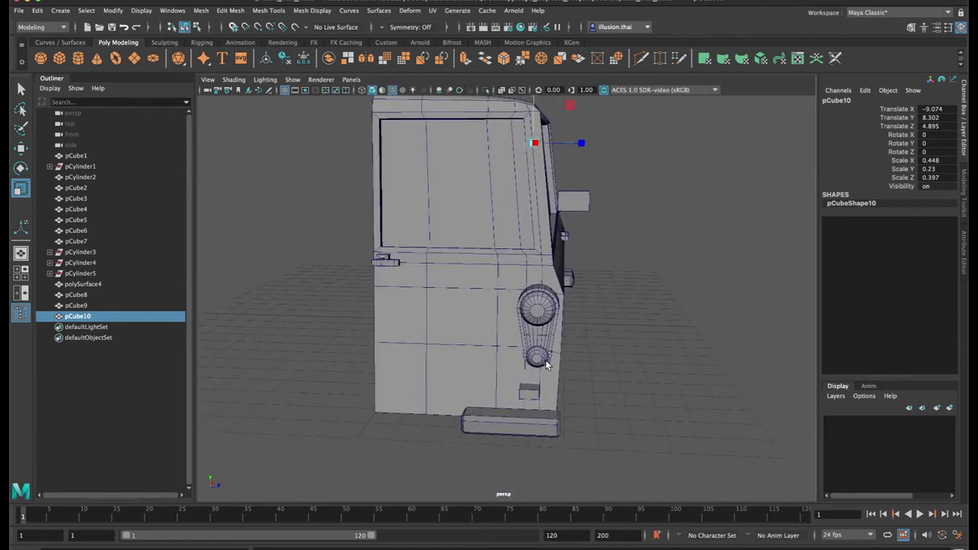
pyautogui.keyDown('alt'); pyautogui.moveTo(538, 327); pyautogui.dragTo(619, 281); pyautogui.keyUp('alt')
pyautogui.moveTo(629, 167); pyautogui.dragTo(629, 169)
pyautogui.click(680, 227)
# Scale the small block above the bumper to about 0.455 on Z and move it to about 5.085 on Z
pyautogui.keyDown('alt'); pyautogui.moveTo(712, 284); pyautogui.dragTo(663, 262); pyautogui.keyUp('alt')
pyautogui.click(556, 379)
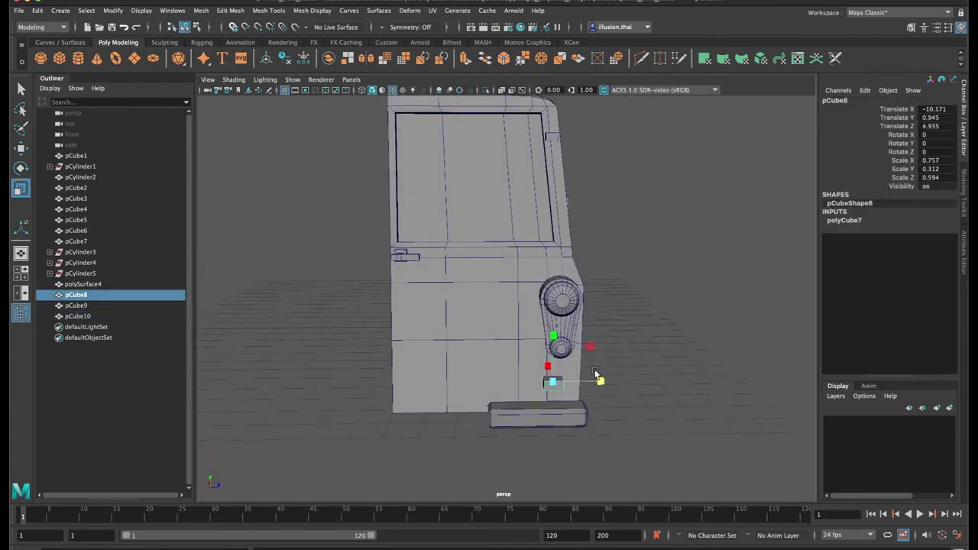
pyautogui.moveTo(588, 382); pyautogui.dragTo(591, 381)
pyautogui.press('w')
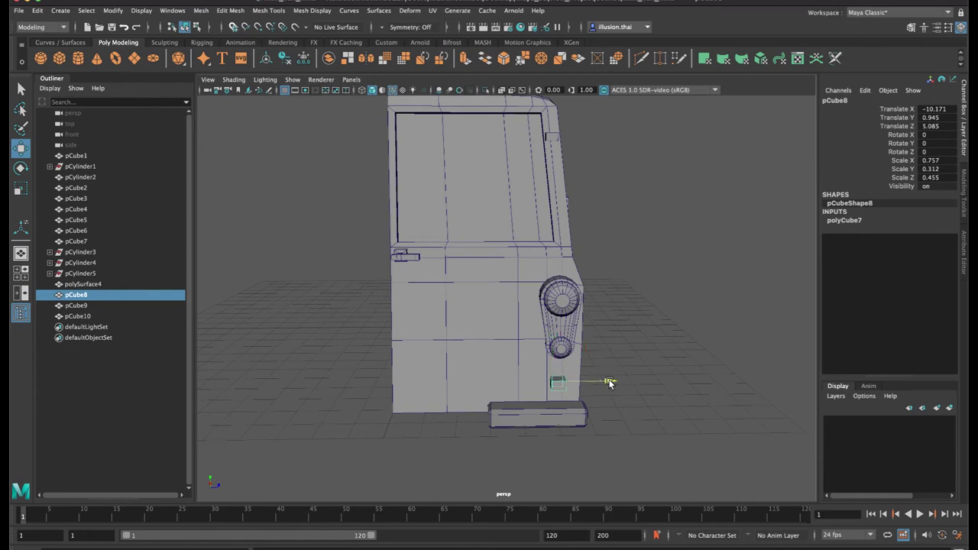
pyautogui.keyDown('alt'); pyautogui.moveTo(628, 341); pyautogui.dragTo(630, 327); pyautogui.keyUp('alt')
pyautogui.press('q')
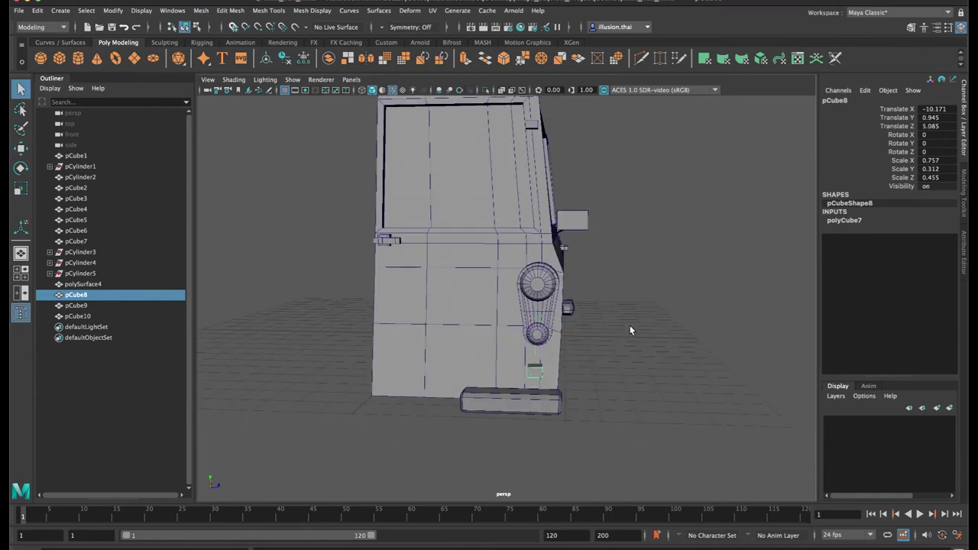
# Select the two light cylinders with their surrounding band and center their pivots
pyautogui.click(630, 326)
pyautogui.click(539, 286)
pyautogui.click(547, 321)
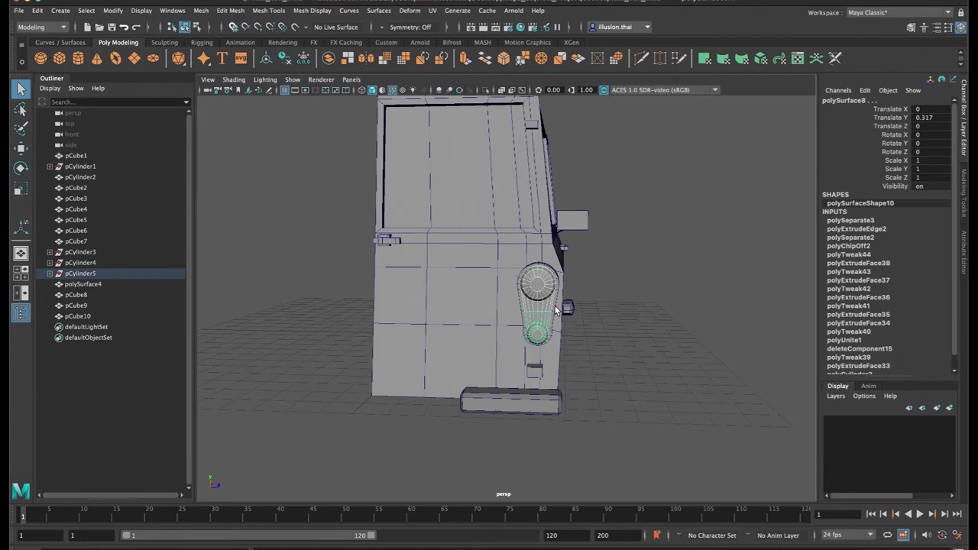
pyautogui.click(556, 310)
pyautogui.press('r')
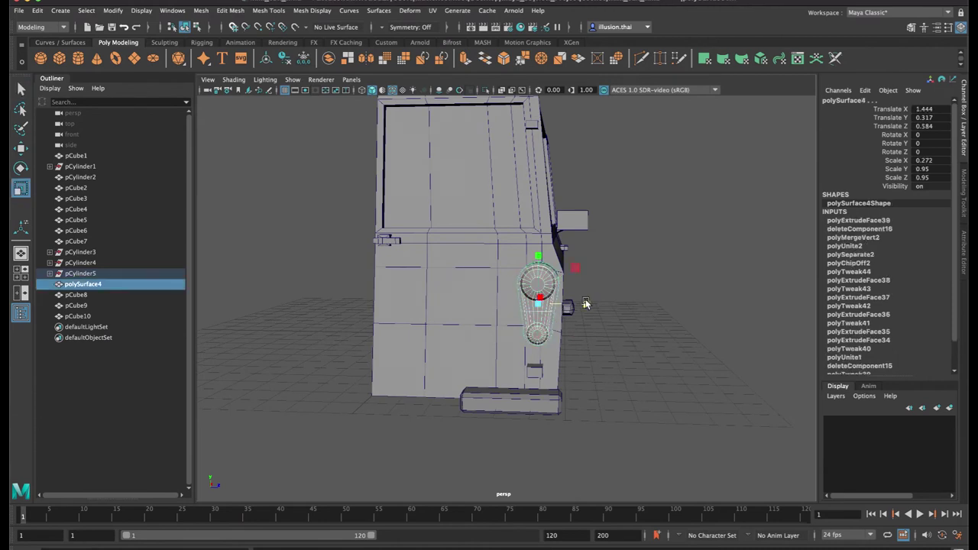
pyautogui.keyDown('alt'); pyautogui.moveTo(539, 306); pyautogui.dragTo(489, 312); pyautogui.keyUp('alt')
pyautogui.press('super+z')
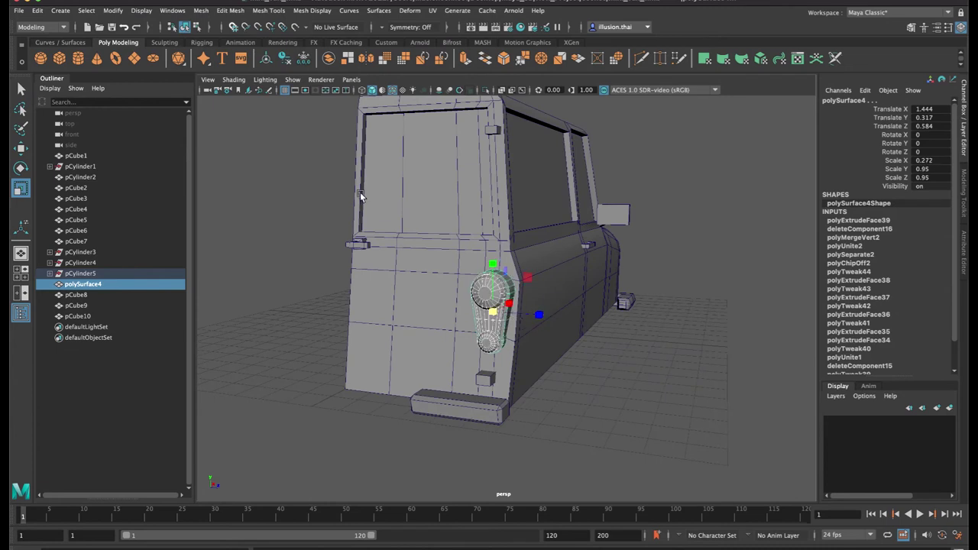
pyautogui.click(114, 12)
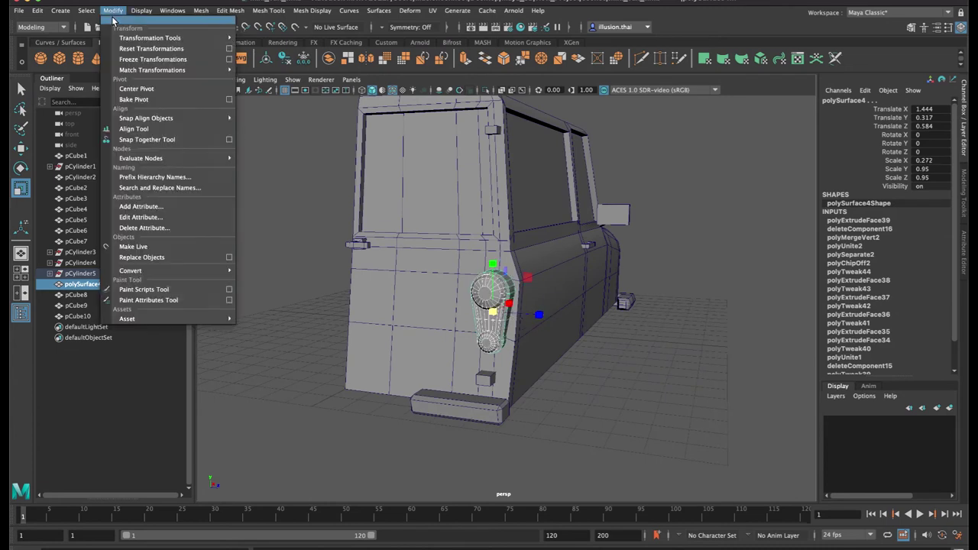
pyautogui.click(143, 90)
# Fine-tune the sideways position of the light fixture on the rear of the body
pyautogui.keyDown('alt'); pyautogui.moveTo(648, 335); pyautogui.dragTo(650, 331); pyautogui.keyUp('alt')
pyautogui.press('w')
pyautogui.moveTo(576, 325); pyautogui.dragTo(628, 343)
pyautogui.click(628, 343)
pyautogui.click(506, 253)
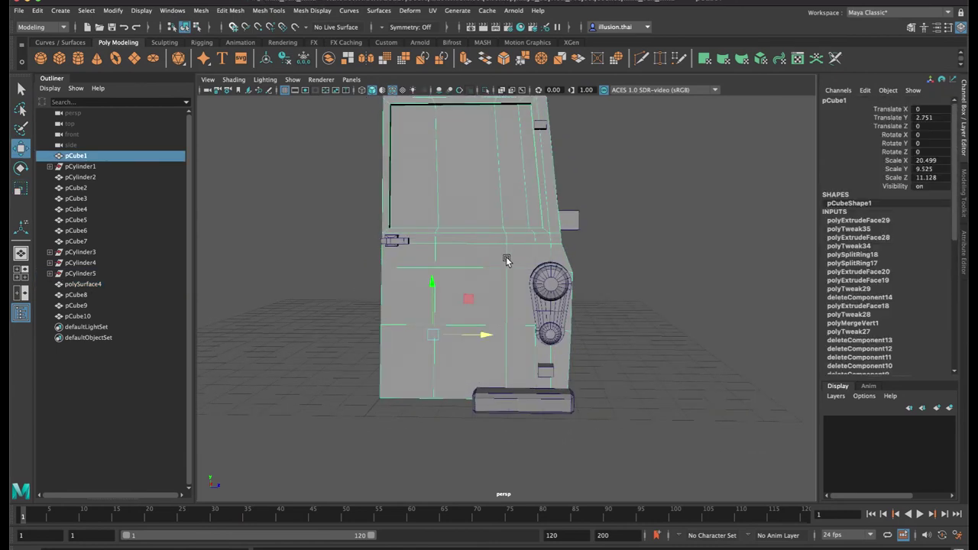
pyautogui.keyDown('alt'); pyautogui.moveTo(501, 227); pyautogui.dragTo(493, 220); pyautogui.keyUp('alt')
pyautogui.moveTo(502, 133); pyautogui.dragTo(507, 161, button='right')
pyautogui.click(525, 166)
pyautogui.keyDown('alt'); pyautogui.moveTo(525, 168); pyautogui.dragTo(522, 206, button='middle'); pyautogui.keyUp('alt')
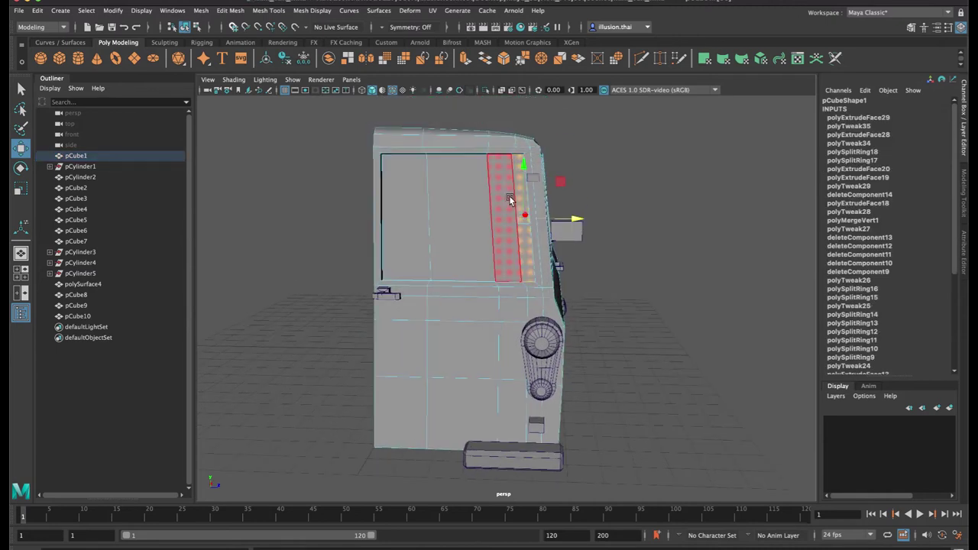
pyautogui.keyDown('shift'); pyautogui.click(500, 200); pyautogui.keyUp('shift')
pyautogui.moveTo(567, 218); pyautogui.dragTo(555, 214)
pyautogui.hotkey('ctrl', 'z')
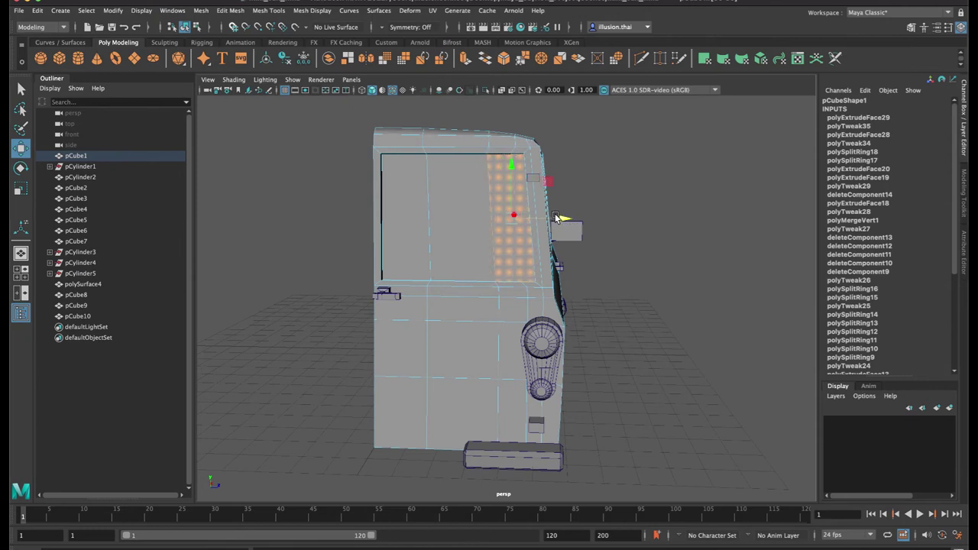
# Select the edges along the rear window's outer vertical side and shift them inward on Z to widen the frame
pyautogui.press('q')
pyautogui.moveTo(531, 207); pyautogui.dragTo(532, 180, button='right')
pyautogui.keyDown('alt'); pyautogui.moveTo(558, 200); pyautogui.dragTo(612, 217); pyautogui.keyUp('alt')
pyautogui.scroll(3, 613, 217)
pyautogui.click(610, 206)
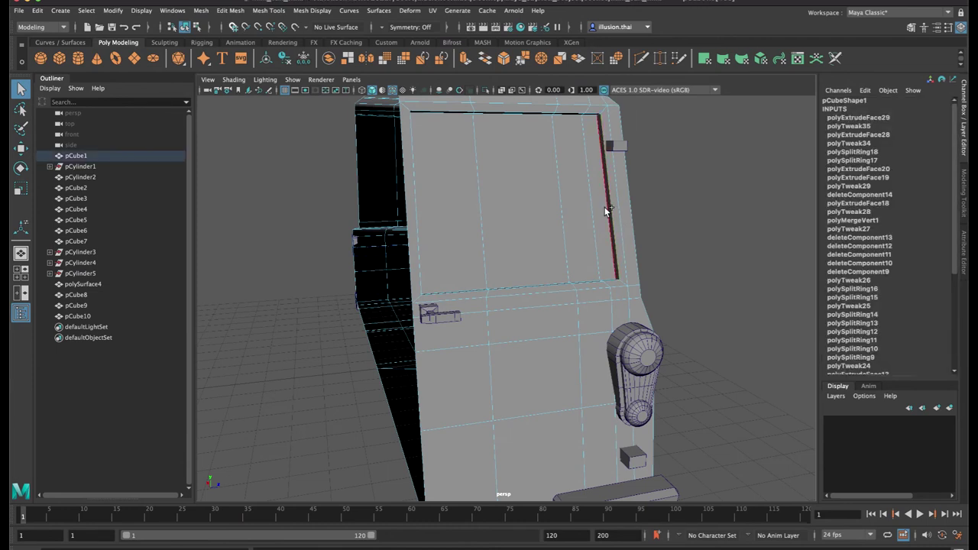
pyautogui.keyDown('alt'); pyautogui.moveTo(576, 177); pyautogui.dragTo(563, 216, button='middle'); pyautogui.keyUp('alt')
pyautogui.keyDown('alt'); pyautogui.moveTo(563, 216); pyautogui.dragTo(527, 220); pyautogui.keyUp('alt')
pyautogui.keyDown('shift'); pyautogui.click(528, 221); pyautogui.keyUp('shift')
pyautogui.press('w')
pyautogui.moveTo(608, 257); pyautogui.dragTo(596, 258)
# Widen the upper block to about 0.565 on Z and place it on the window frame at about 4.8 on Z
pyautogui.press('q')
pyautogui.moveTo(593, 205); pyautogui.dragTo(634, 191, button='right')
pyautogui.click(591, 205)
pyautogui.moveTo(589, 212)
pyautogui.keyDown('alt'); pyautogui.mouseDown()
pyautogui.moveTo(580, 227)
pyautogui.moveTo(596, 203)
pyautogui.mouseUp(); pyautogui.keyUp('alt')
pyautogui.press('w')
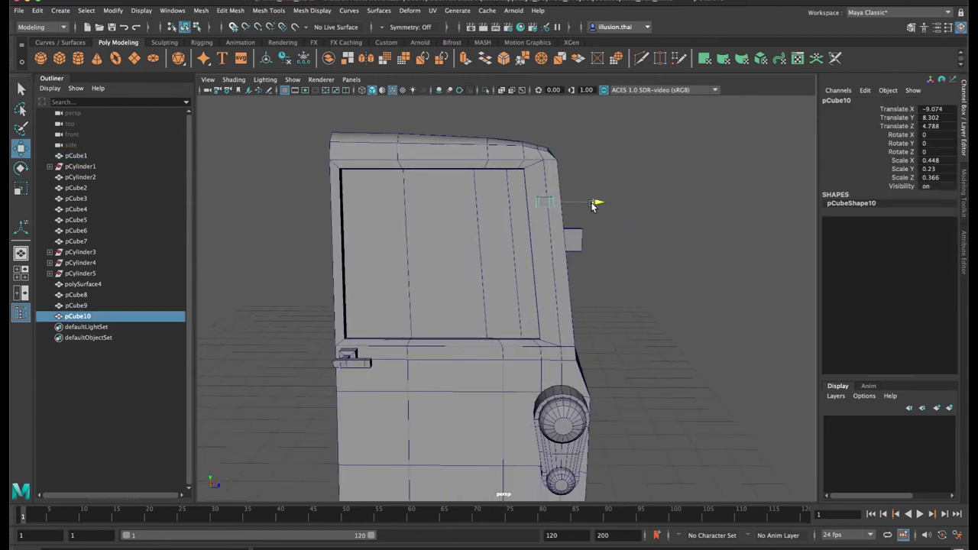
pyautogui.press('r')
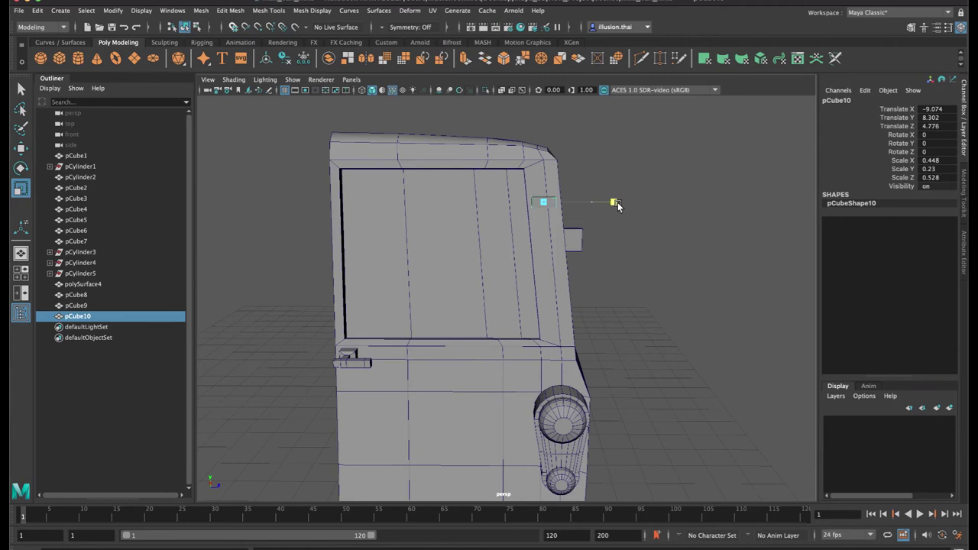
pyautogui.press('w')
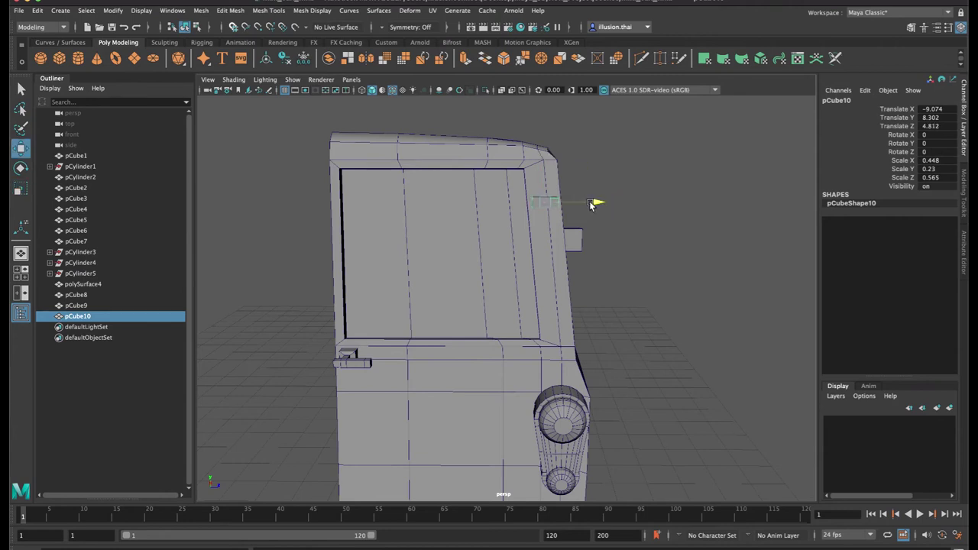
pyautogui.keyDown('alt'); pyautogui.moveTo(646, 328); pyautogui.dragTo(631, 212, button='middle'); pyautogui.keyUp('alt')
pyautogui.scroll(-3, 634, 238)
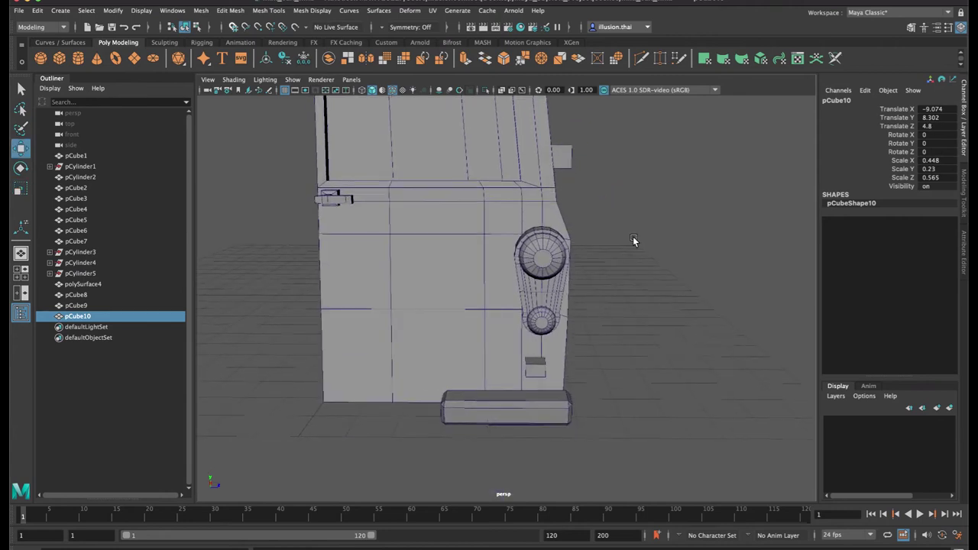
# Delete the small block below the rear light fixture, just above the bumper
pyautogui.click(532, 357)
pyautogui.keyDown('alt'); pyautogui.moveTo(583, 274); pyautogui.dragTo(575, 317, button='middle'); pyautogui.keyUp('alt')
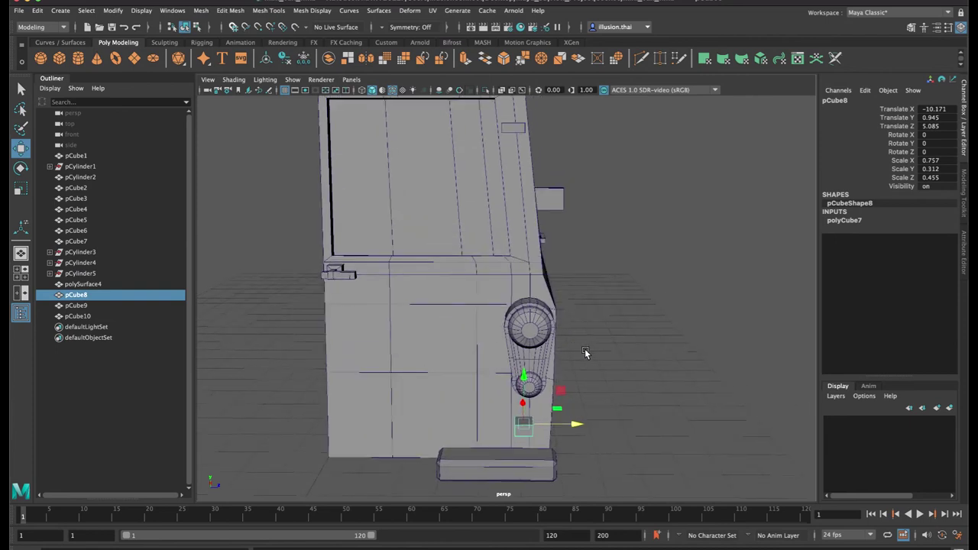
pyautogui.click(565, 313)
# Duplicate the block on the window frame, move the copy down above the bumper to about 0.746 on Y, and scale it to about 0.532 on X
pyautogui.click(512, 129)
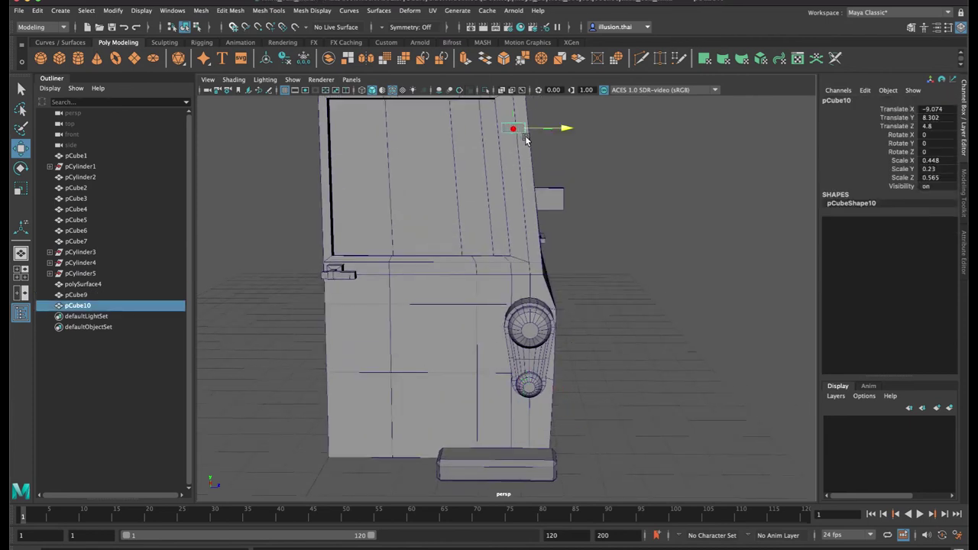
pyautogui.hotkey('ctrl', 'd')
pyautogui.moveTo(520, 102); pyautogui.dragTo(414, 386)
pyautogui.press('r')
pyautogui.keyDown('alt'); pyautogui.moveTo(414, 386); pyautogui.dragTo(484, 371); pyautogui.keyUp('alt')
pyautogui.keyDown('alt'); pyautogui.moveTo(484, 371); pyautogui.dragTo(456, 404, button='middle'); pyautogui.keyUp('alt')
pyautogui.keyDown('alt'); pyautogui.moveTo(456, 404); pyautogui.dragTo(474, 408); pyautogui.keyUp('alt')
pyautogui.press('w')
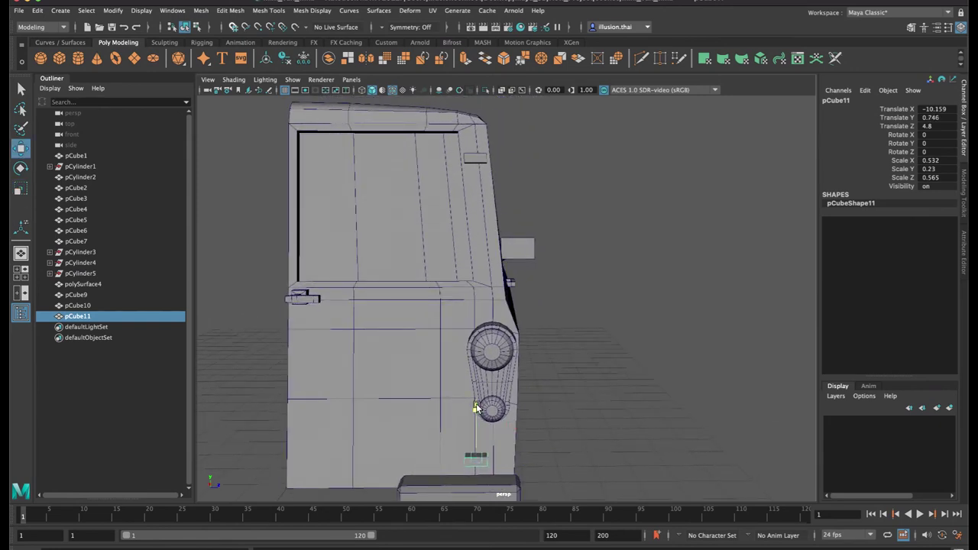
# Examine the vehicle body from the rear, the roof and the side
pyautogui.click(638, 393)
pyautogui.keyDown('alt'); pyautogui.moveTo(638, 393); pyautogui.dragTo(504, 367, button='right'); pyautogui.keyUp('alt')
pyautogui.keyDown('alt'); pyautogui.moveTo(504, 367); pyautogui.dragTo(426, 338); pyautogui.keyUp('alt')
pyautogui.press('q')
pyautogui.press('w')
pyautogui.keyDown('alt'); pyautogui.moveTo(361, 310); pyautogui.dragTo(405, 320); pyautogui.keyUp('alt')
pyautogui.keyDown('alt'); pyautogui.moveTo(406, 320); pyautogui.dragTo(553, 351, button='right'); pyautogui.keyUp('alt')
pyautogui.keyDown('alt'); pyautogui.moveTo(507, 329); pyautogui.dragTo(442, 299); pyautogui.keyUp('alt')
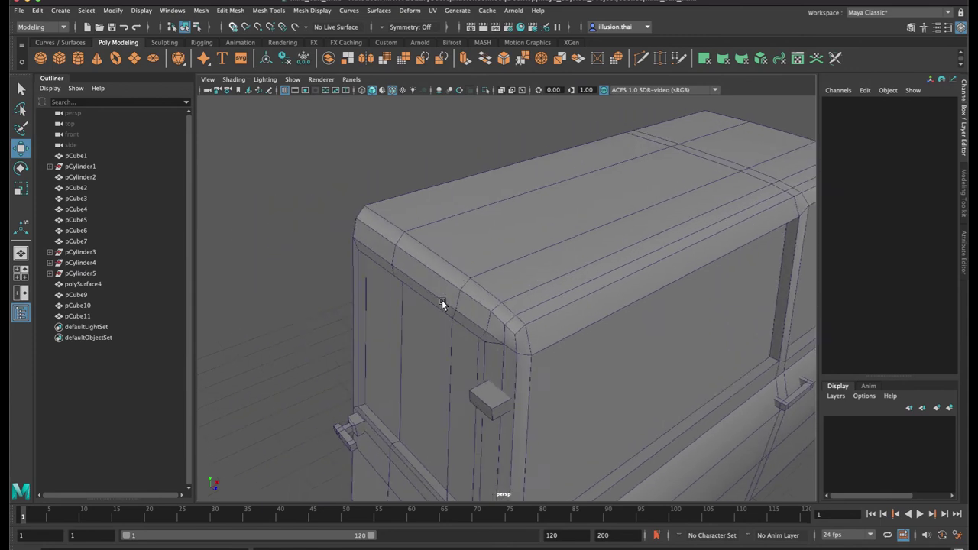
pyautogui.keyDown('alt'); pyautogui.moveTo(546, 343); pyautogui.dragTo(495, 332, button='right'); pyautogui.keyUp('alt')
pyautogui.keyDown('alt'); pyautogui.moveTo(496, 331); pyautogui.dragTo(549, 306); pyautogui.keyUp('alt')
pyautogui.keyDown('alt'); pyautogui.moveTo(549, 306); pyautogui.dragTo(499, 283, button='right'); pyautogui.keyUp('alt')
pyautogui.keyDown('alt'); pyautogui.moveTo(499, 283); pyautogui.dragTo(475, 350); pyautogui.keyUp('alt')
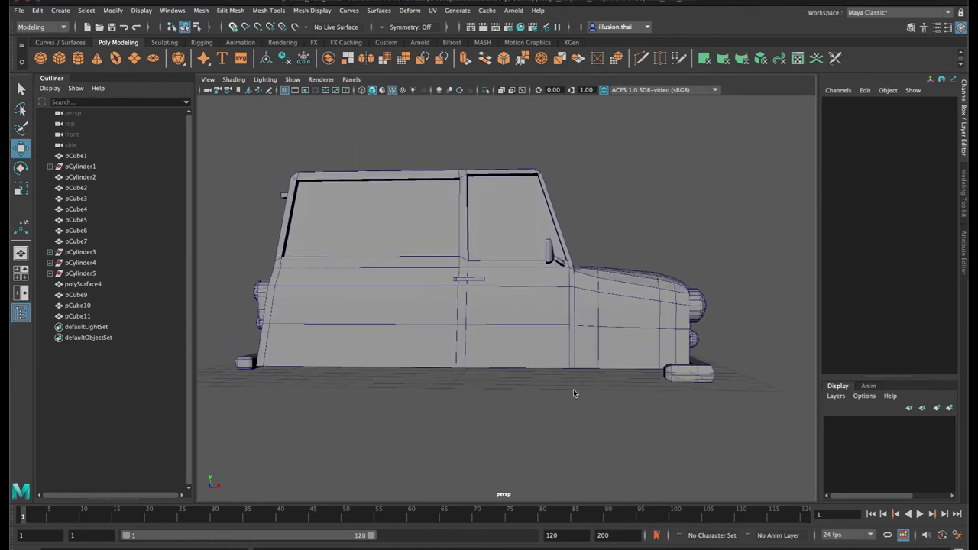
# Create a polygon cylinder beside the body for a wheel and set its X rotation to 90
pyautogui.click(78, 63)
pyautogui.keyDown('alt'); pyautogui.moveTo(461, 356); pyautogui.dragTo(608, 414); pyautogui.keyUp('alt')
pyautogui.press('e')
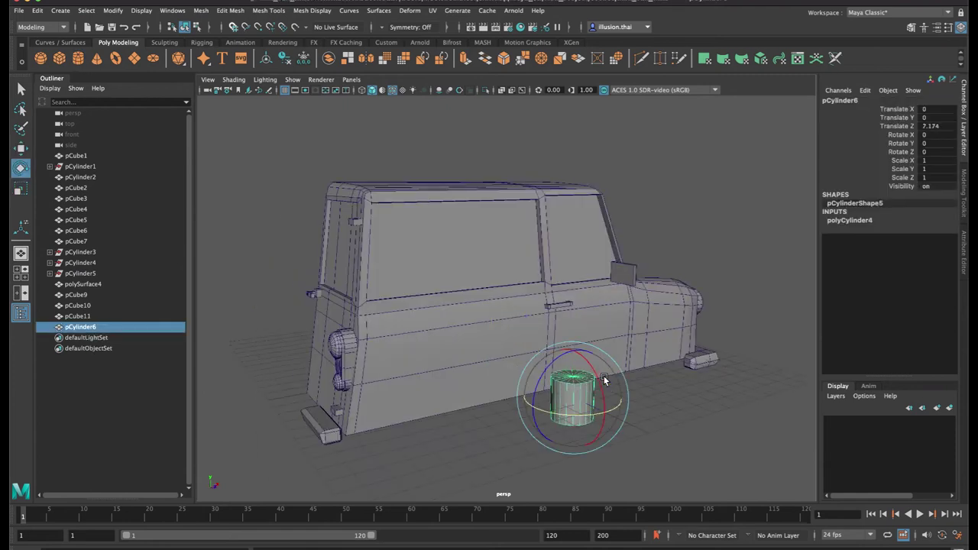
pyautogui.moveTo(598, 376); pyautogui.dragTo(624, 375)
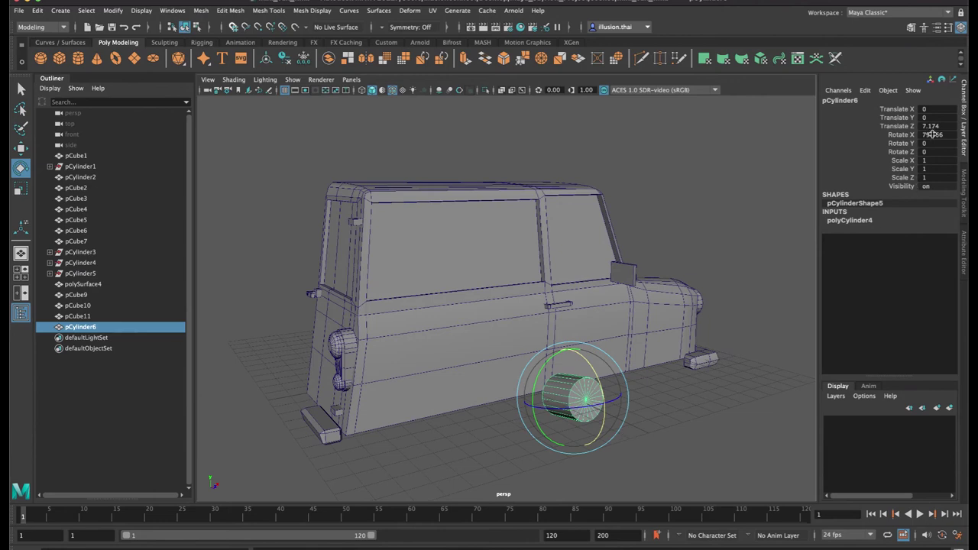
pyautogui.press('Return')
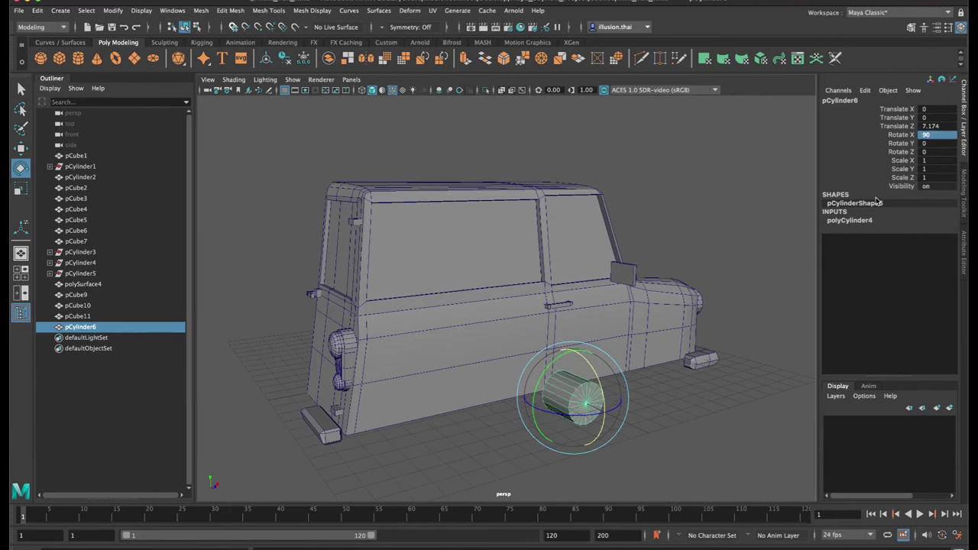
# Scale the wheel cylinder uniformly to about 1.618 and shorten it along its axis to about 0.875
pyautogui.click(625, 448)
pyautogui.click(579, 409)
pyautogui.press('r')
pyautogui.moveTo(573, 399); pyautogui.dragTo(596, 397)
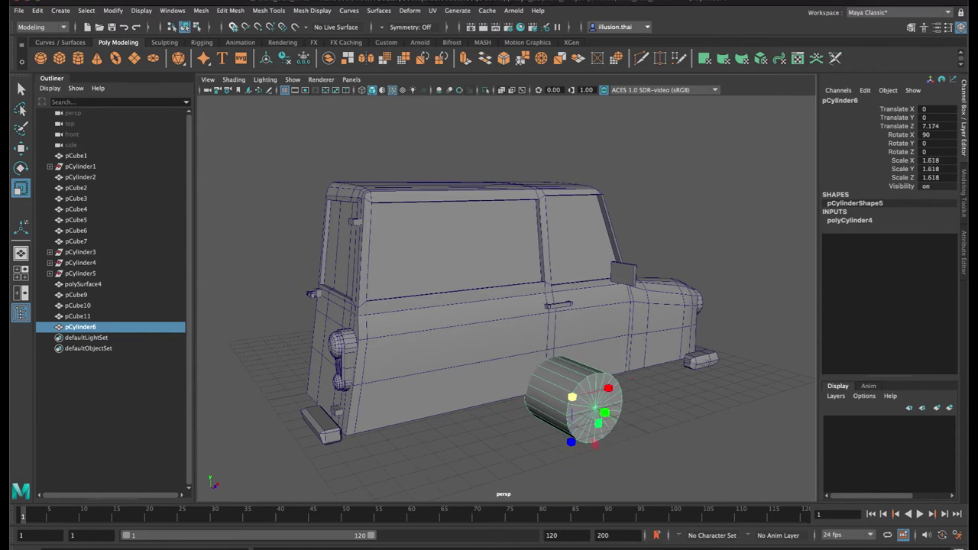
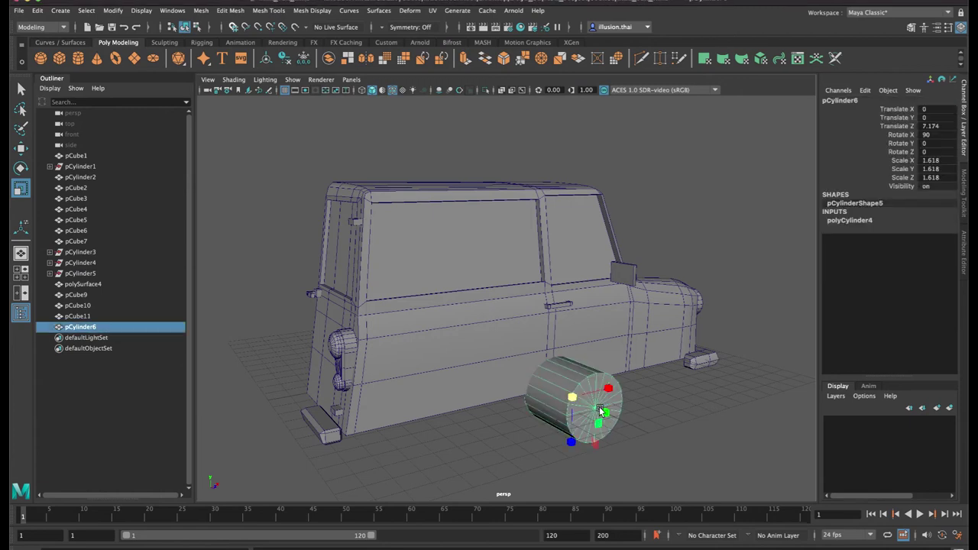
pyautogui.moveTo(604, 416); pyautogui.dragTo(602, 366)
pyautogui.keyDown('alt'); pyautogui.moveTo(602, 367); pyautogui.dragTo(643, 375, button='right'); pyautogui.keyUp('alt')
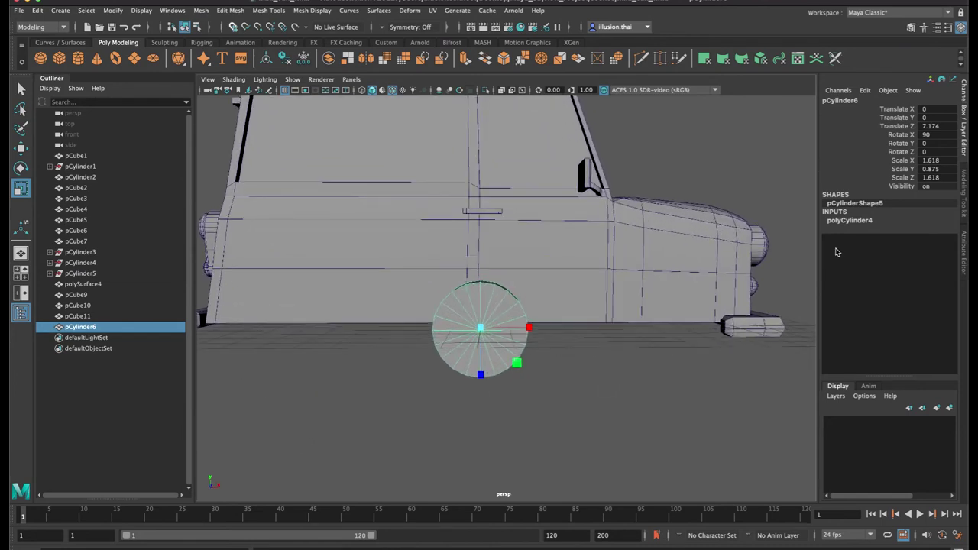
# Set the wheel cylinder's cap subdivisions to 0
pyautogui.click(852, 220)
pyautogui.write('0')
pyautogui.press('Return')
pyautogui.click(553, 380)
pyautogui.keyDown('alt'); pyautogui.moveTo(493, 340); pyautogui.dragTo(524, 358); pyautogui.keyUp('alt')
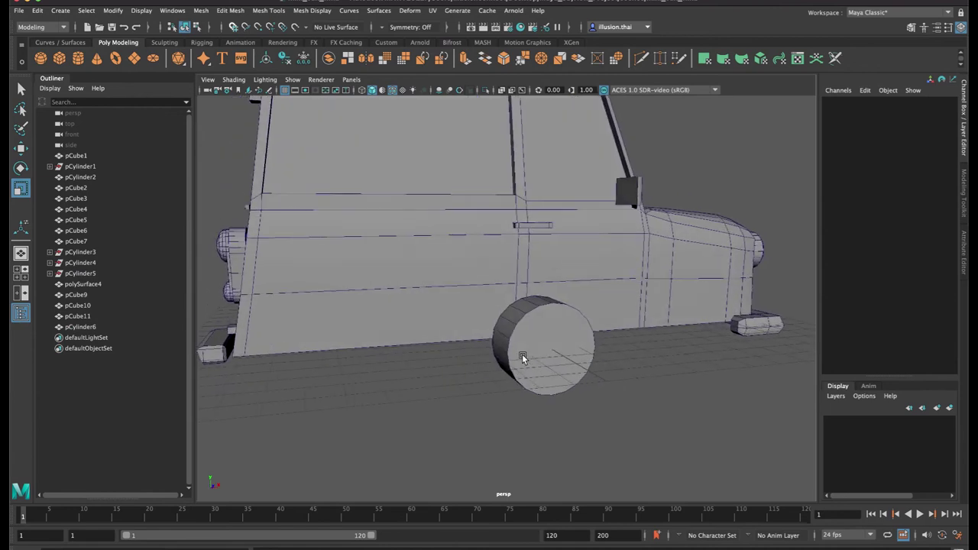
# Extrude the wheel's outer cap face and scale it inward to form a tire ring
pyautogui.keyDown('alt'); pyautogui.moveTo(555, 355); pyautogui.dragTo(621, 362, button='right'); pyautogui.keyUp('alt')
pyautogui.keyDown('alt'); pyautogui.moveTo(621, 363); pyautogui.dragTo(602, 360); pyautogui.keyUp('alt')
pyautogui.keyDown('alt'); pyautogui.moveTo(601, 360); pyautogui.dragTo(504, 343, button='middle'); pyautogui.keyUp('alt')
pyautogui.click(504, 345)
pyautogui.moveTo(507, 271); pyautogui.dragTo(508, 299, button='right')
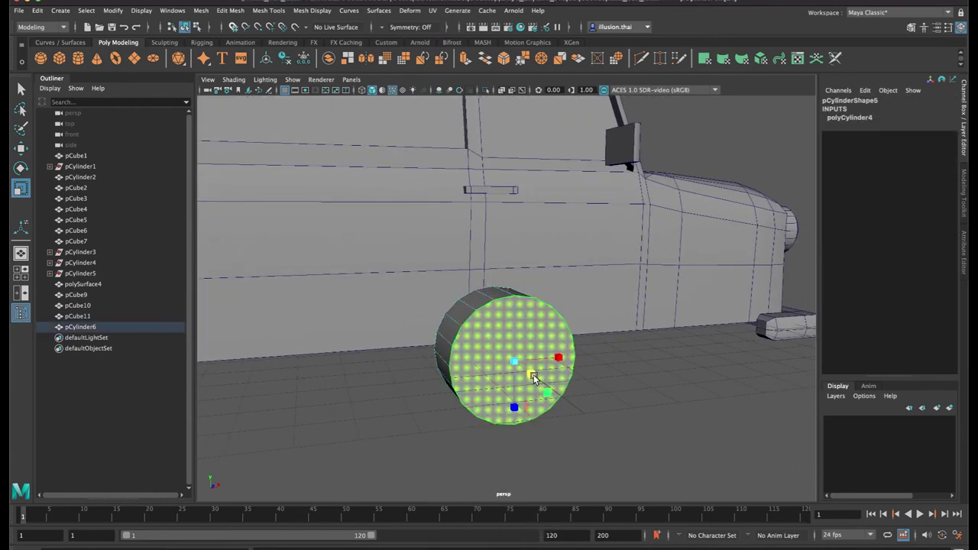
pyautogui.hotkey('ctrl', 'e')
pyautogui.moveTo(510, 364)
pyautogui.mouseDown()
pyautogui.moveTo(489, 366)
pyautogui.moveTo(586, 376)
pyautogui.moveTo(549, 362)
pyautogui.mouseUp()
# Extrude the cap face again, narrow it to the rim opening, and recess it about 0.51 into the wheel
pyautogui.press('w')
pyautogui.hotkey('ctrl', 'e')
pyautogui.press('r')
pyautogui.hotkey('ctrl', 'e')
pyautogui.hotkey('ctrl', 'z')
pyautogui.press('r')
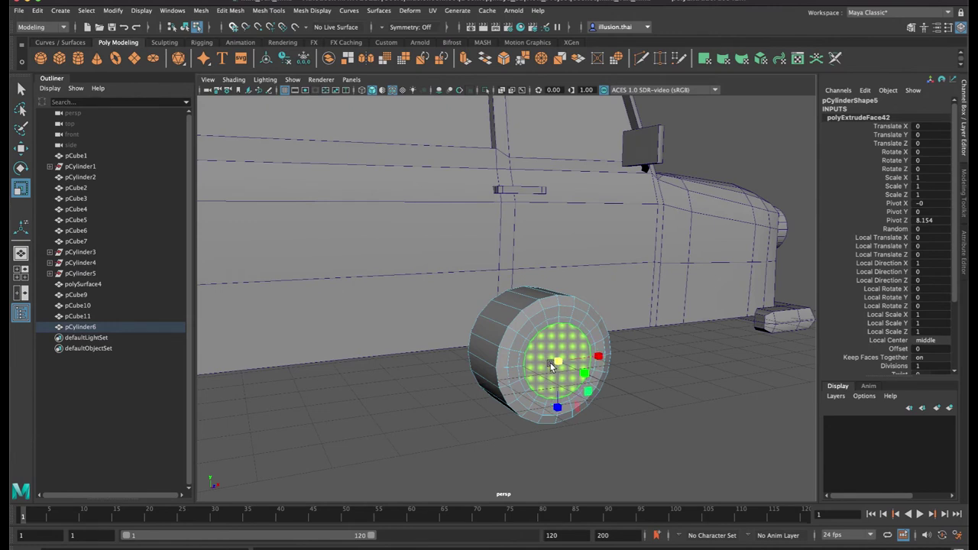
pyautogui.hotkey('ctrl', 'e')
pyautogui.moveTo(578, 372)
pyautogui.keyDown('alt'); pyautogui.mouseDown()
pyautogui.moveTo(588, 386)
pyautogui.moveTo(571, 379)
pyautogui.moveTo(577, 388)
pyautogui.mouseUp(); pyautogui.keyUp('alt')
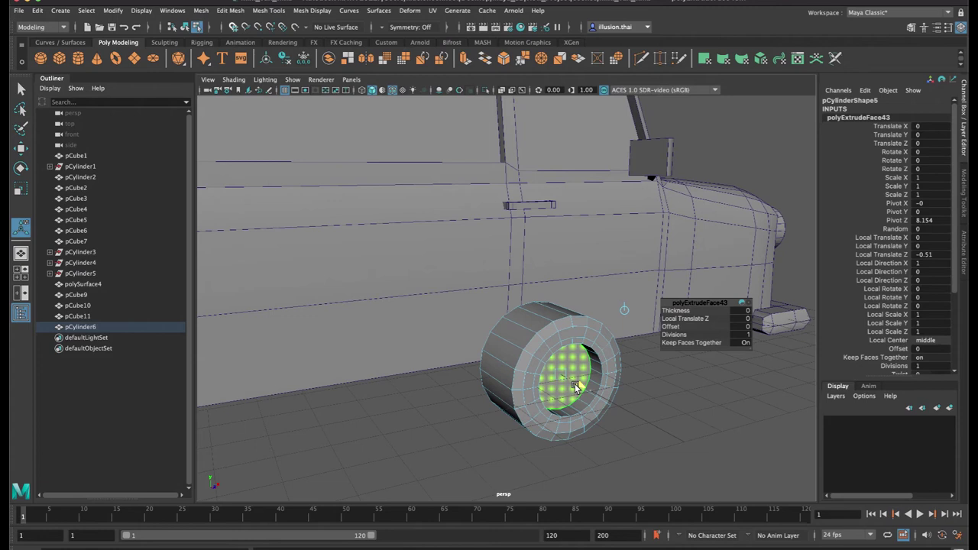
# Extrude the recessed face, scale it inward, and extrude it outward about 0.477 to form the wheel hub
pyautogui.hotkey('ctrl', 'e')
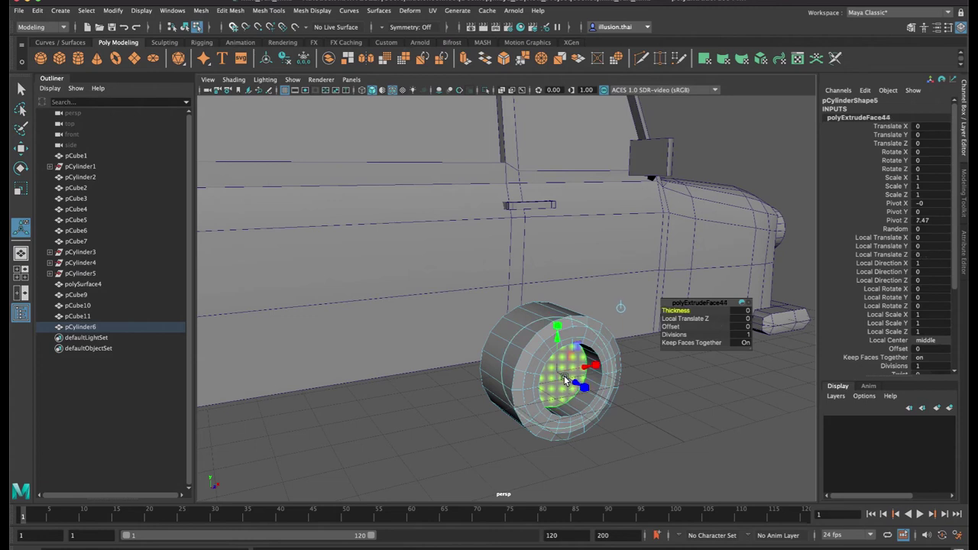
pyautogui.press('r')
pyautogui.moveTo(559, 375); pyautogui.dragTo(586, 390)
pyautogui.hotkey('ctrl', 'e')
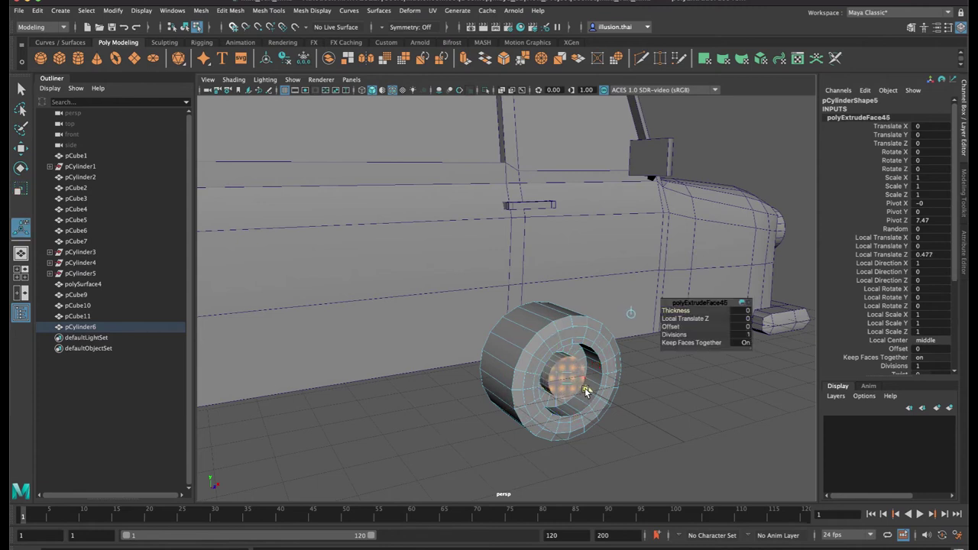
pyautogui.press('q')
pyautogui.moveTo(596, 351); pyautogui.dragTo(649, 256, button='right')
pyautogui.moveTo(659, 362); pyautogui.dragTo(641, 259, button='right')
pyautogui.click(688, 367)
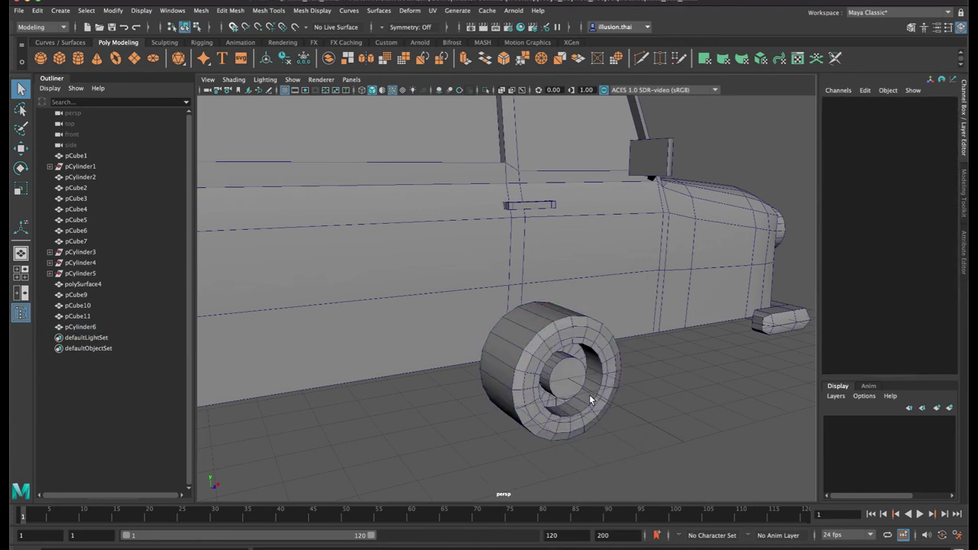
# Create a polygon sphere in front of the wheel at about 8.183 on Z, with axis and height subdivisions of 10
pyautogui.keyDown('alt'); pyautogui.moveTo(589, 399); pyautogui.dragTo(475, 378); pyautogui.keyUp('alt')
pyautogui.keyDown('alt'); pyautogui.moveTo(475, 375); pyautogui.dragTo(540, 375, button='right'); pyautogui.keyUp('alt')
pyautogui.keyDown('alt'); pyautogui.moveTo(494, 405); pyautogui.dragTo(511, 364, button='middle'); pyautogui.keyUp('alt')
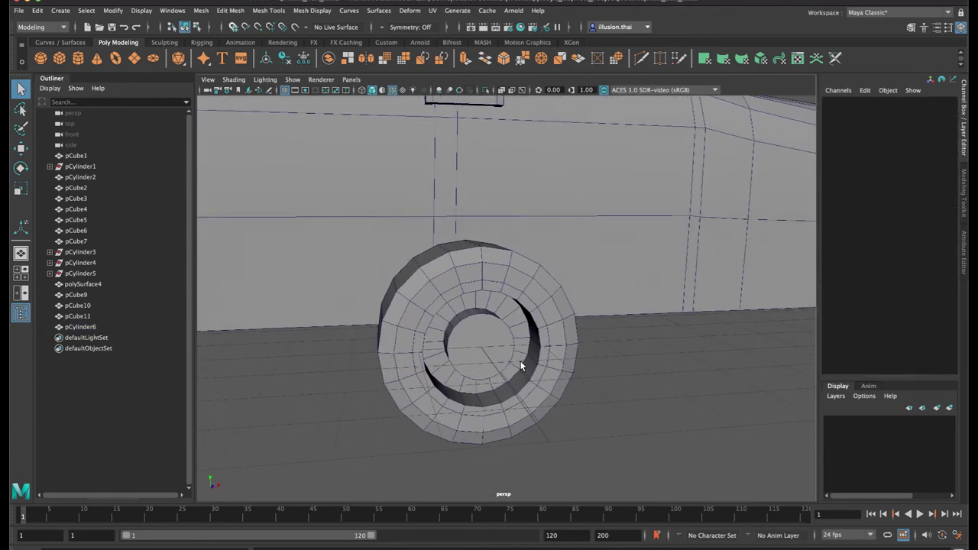
pyautogui.click(41, 59)
pyautogui.keyDown('alt'); pyautogui.moveTo(359, 255); pyautogui.dragTo(443, 281); pyautogui.keyUp('alt')
pyautogui.keyDown('alt'); pyautogui.moveTo(443, 281); pyautogui.dragTo(393, 290, button='right'); pyautogui.keyUp('alt')
pyautogui.press('w')
pyautogui.moveTo(491, 309); pyautogui.dragTo(620, 376)
pyautogui.click(878, 223)
pyautogui.moveTo(935, 238); pyautogui.dragTo(935, 246)
pyautogui.press('Return')
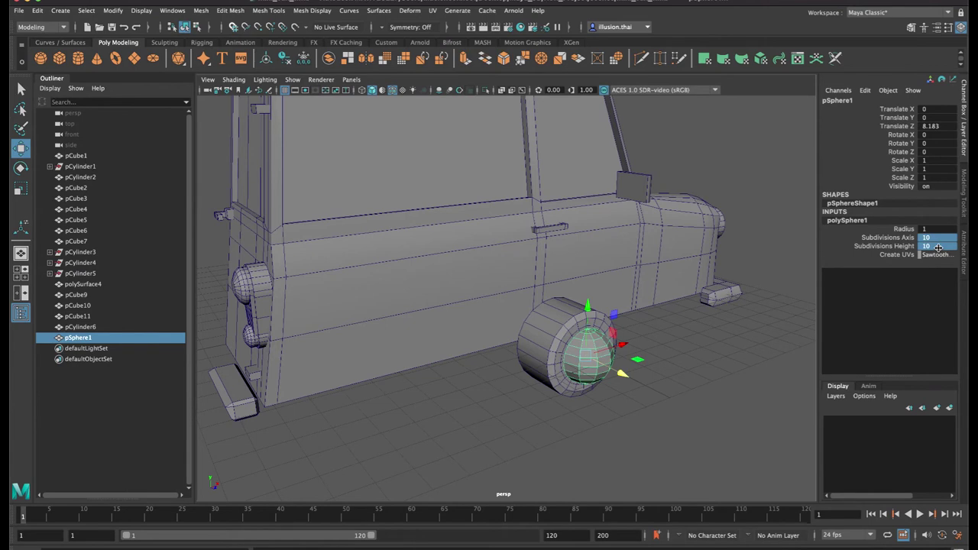
# Scale the sphere into a slim spoke of about 0.183 on X, 0.31 on Y and 0.188 on Z
pyautogui.click(679, 403)
pyautogui.click(605, 350)
pyautogui.keyDown('alt'); pyautogui.moveTo(605, 351); pyautogui.dragTo(548, 379); pyautogui.keyUp('alt')
pyautogui.keyDown('alt'); pyautogui.moveTo(548, 379); pyautogui.dragTo(607, 375, button='right'); pyautogui.keyUp('alt')
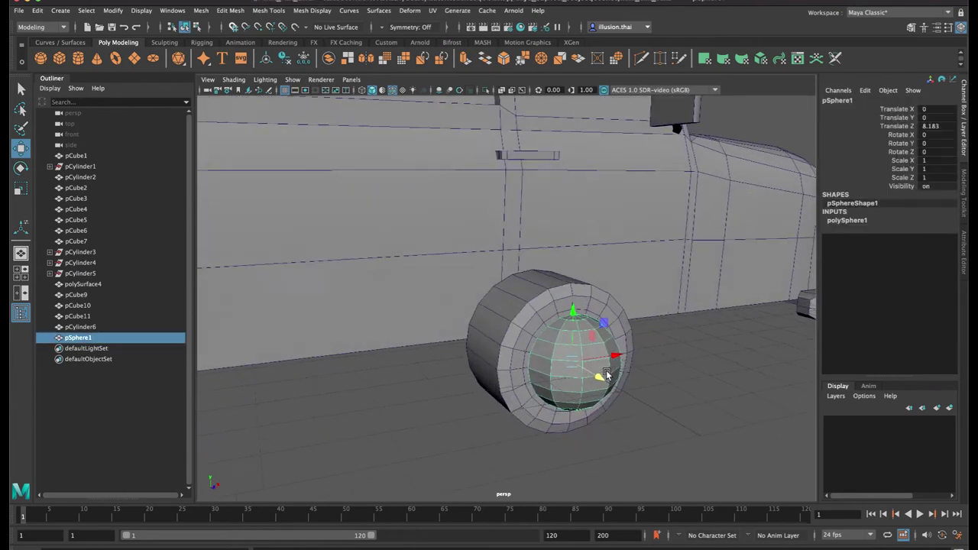
pyautogui.press('r')
pyautogui.moveTo(602, 356); pyautogui.dragTo(558, 368)
pyautogui.moveTo(561, 318); pyautogui.dragTo(541, 362)
# Place the spoke in the wheel recess above the hub at about 0.623 on Y and 7.991 on Z
pyautogui.press('w')
pyautogui.moveTo(563, 315); pyautogui.dragTo(561, 283)
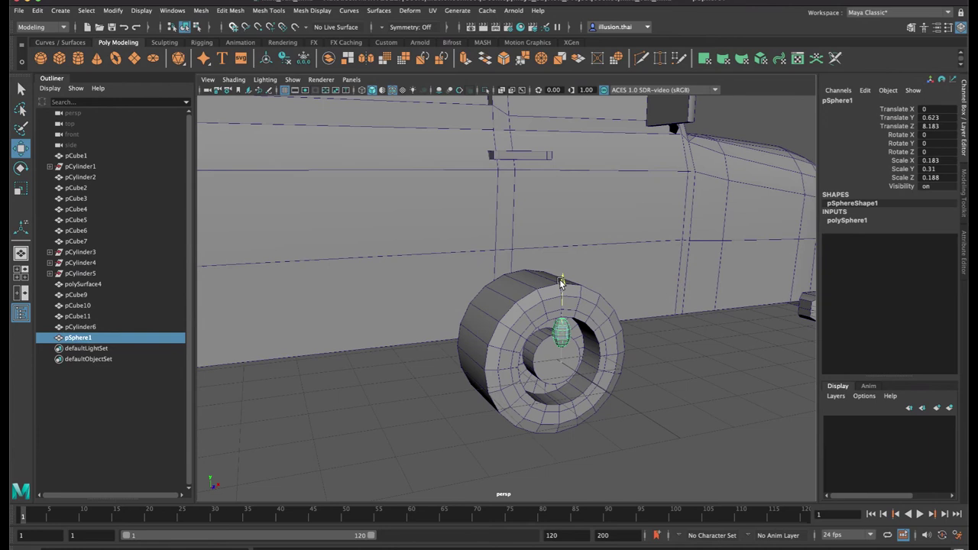
pyautogui.keyDown('alt'); pyautogui.moveTo(587, 340); pyautogui.dragTo(656, 359, button='right'); pyautogui.keyUp('alt')
pyautogui.moveTo(624, 366); pyautogui.dragTo(546, 351)
pyautogui.keyDown('alt'); pyautogui.moveTo(400, 282); pyautogui.dragTo(459, 300, button='middle'); pyautogui.keyUp('alt')
pyautogui.keyDown('alt'); pyautogui.moveTo(459, 301); pyautogui.dragTo(434, 312); pyautogui.keyUp('alt')
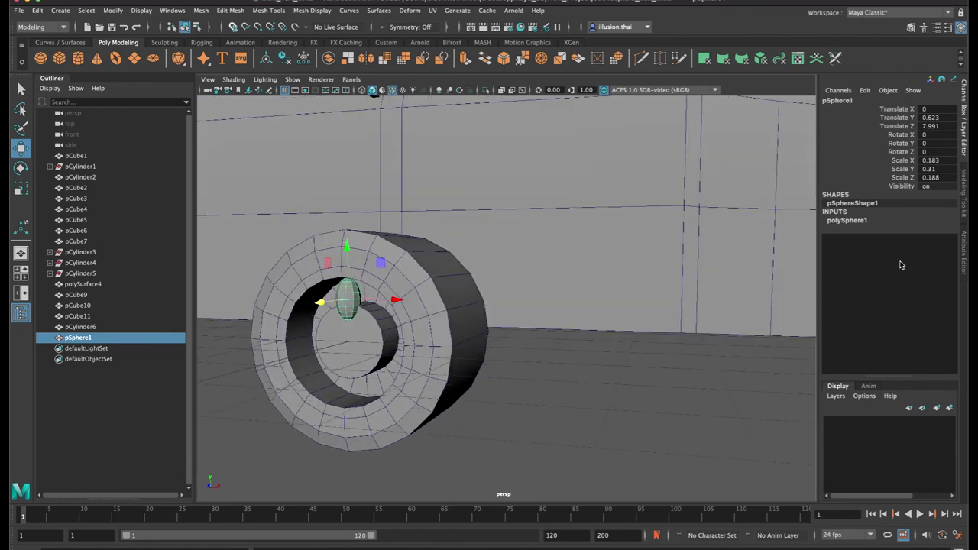
# Set the spoke sphere's axis and height subdivisions to 6
pyautogui.click(854, 221)
pyautogui.moveTo(926, 237); pyautogui.dragTo(932, 245)
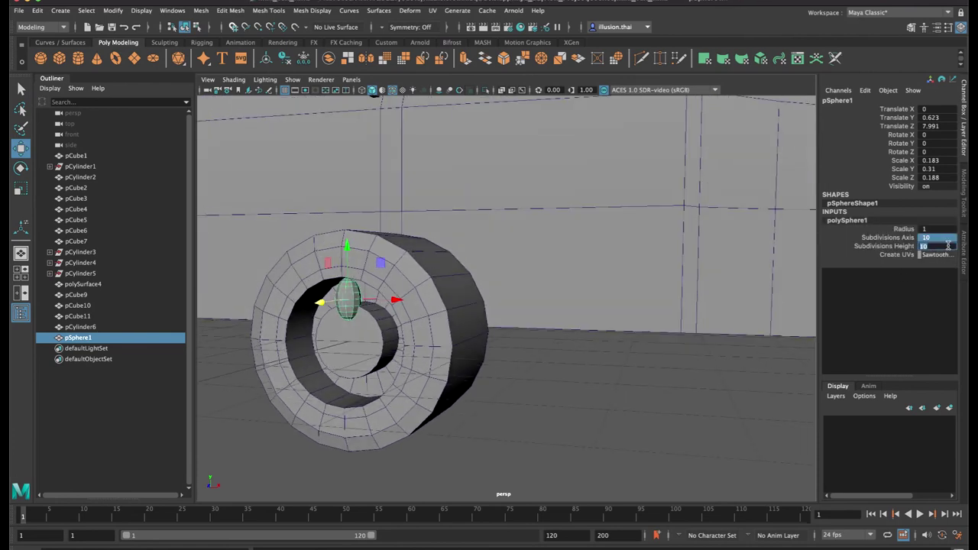
pyautogui.write('6')
pyautogui.press('Return')
pyautogui.click(624, 393)
pyautogui.keyDown('alt'); pyautogui.moveTo(565, 381); pyautogui.dragTo(640, 393); pyautogui.keyUp('alt')
# Move the spoke's pivot to the center of the wheel hub
pyautogui.click(591, 347)
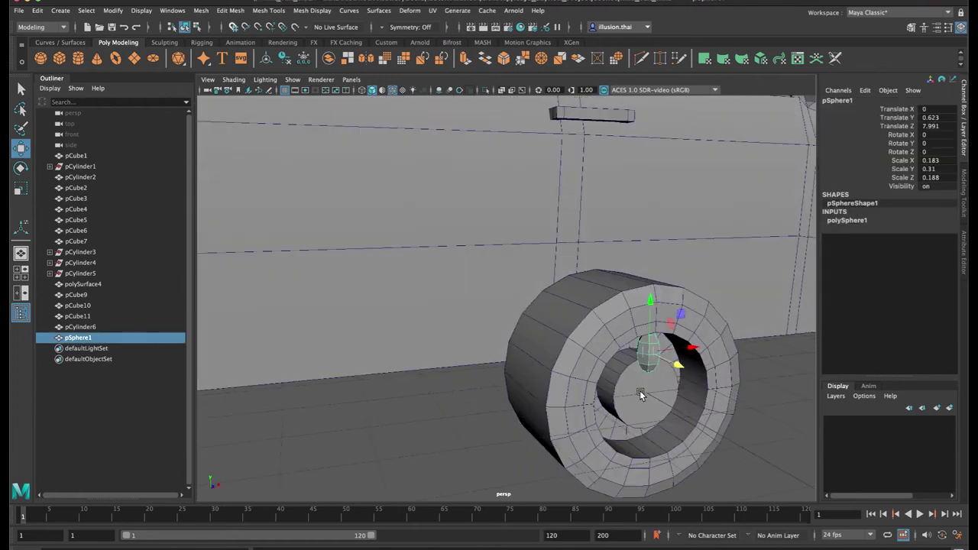
pyautogui.keyDown('alt'); pyautogui.moveTo(639, 393); pyautogui.dragTo(563, 358, button='middle'); pyautogui.keyUp('alt')
pyautogui.keyDown('alt'); pyautogui.moveTo(563, 359); pyautogui.dragTo(637, 367, button='right'); pyautogui.keyUp('alt')
pyautogui.keyDown('alt'); pyautogui.moveTo(637, 366); pyautogui.dragTo(604, 360); pyautogui.keyUp('alt')
pyautogui.keyDown('alt'); pyautogui.moveTo(566, 359); pyautogui.dragTo(594, 348, button='middle'); pyautogui.keyUp('alt')
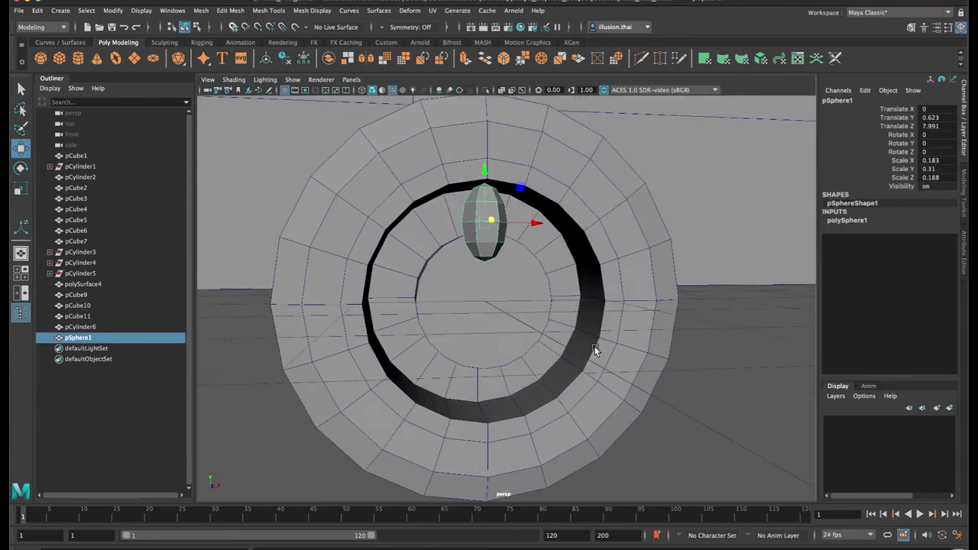
pyautogui.keyDown('alt'); pyautogui.moveTo(596, 348); pyautogui.dragTo(589, 349); pyautogui.keyUp('alt')
pyautogui.keyDown('alt'); pyautogui.moveTo(523, 312); pyautogui.dragTo(544, 316); pyautogui.keyUp('alt')
pyautogui.press('d')
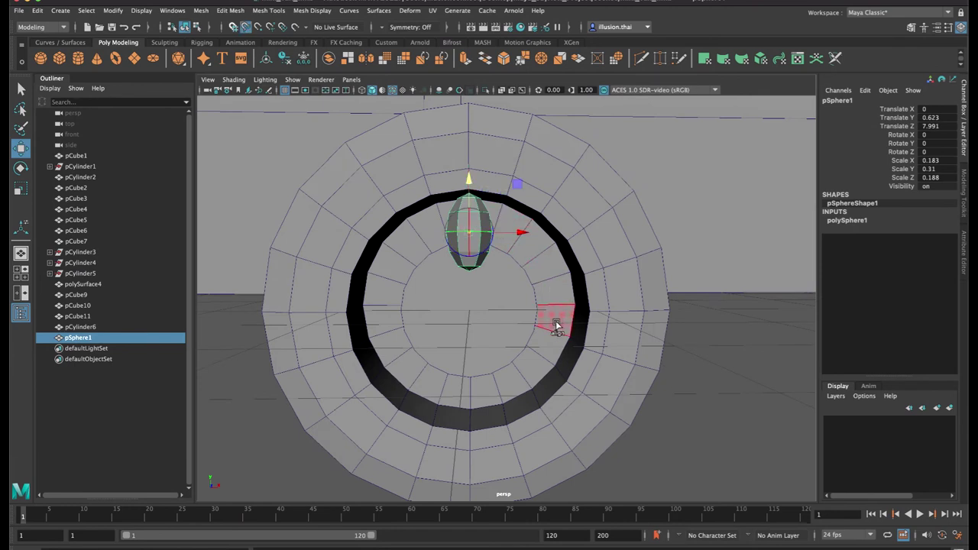
pyautogui.middleClick(553, 305)
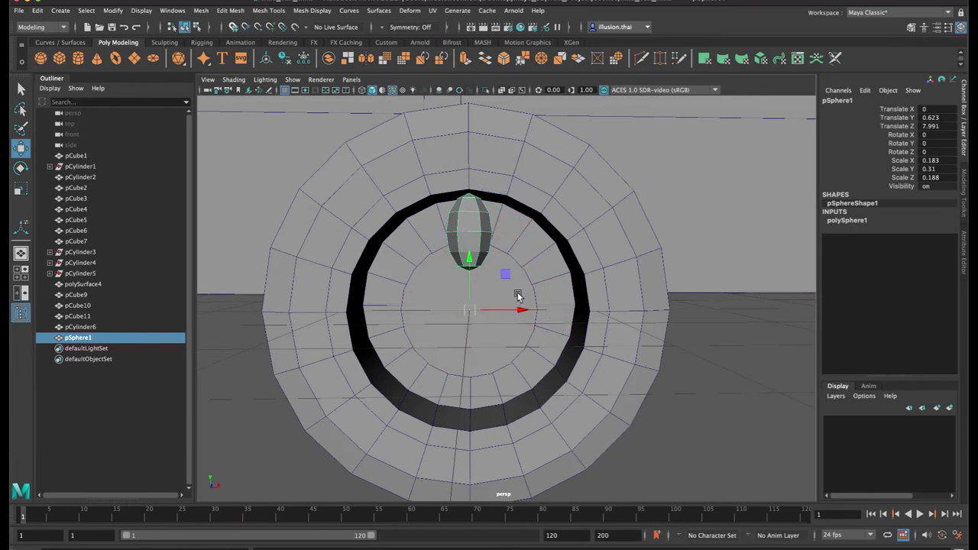
# Rotate the spoke about the hub to about -33.8 on Z and lengthen it to about 0.342 on Y
pyautogui.press('e')
pyautogui.moveTo(499, 272); pyautogui.dragTo(531, 288)
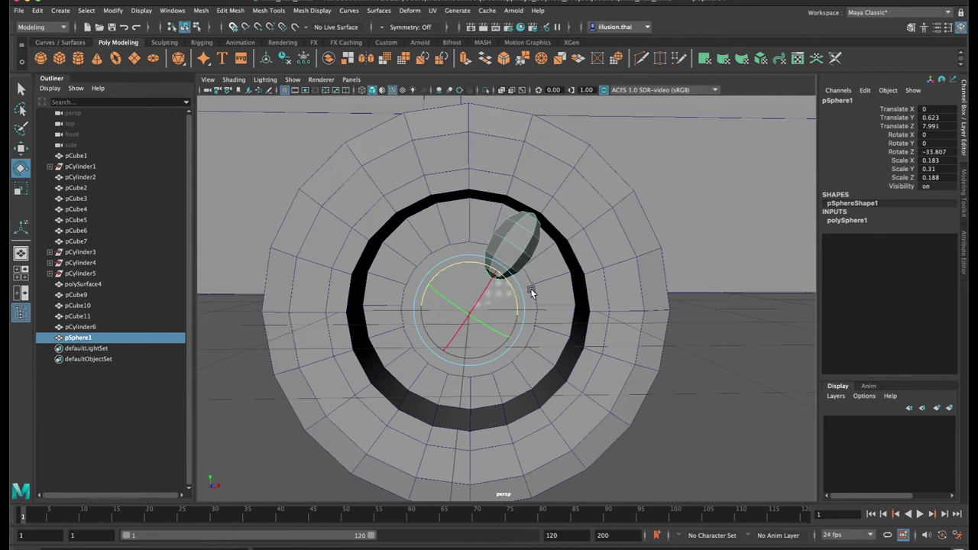
pyautogui.press('r')
pyautogui.moveTo(498, 273); pyautogui.dragTo(505, 273)
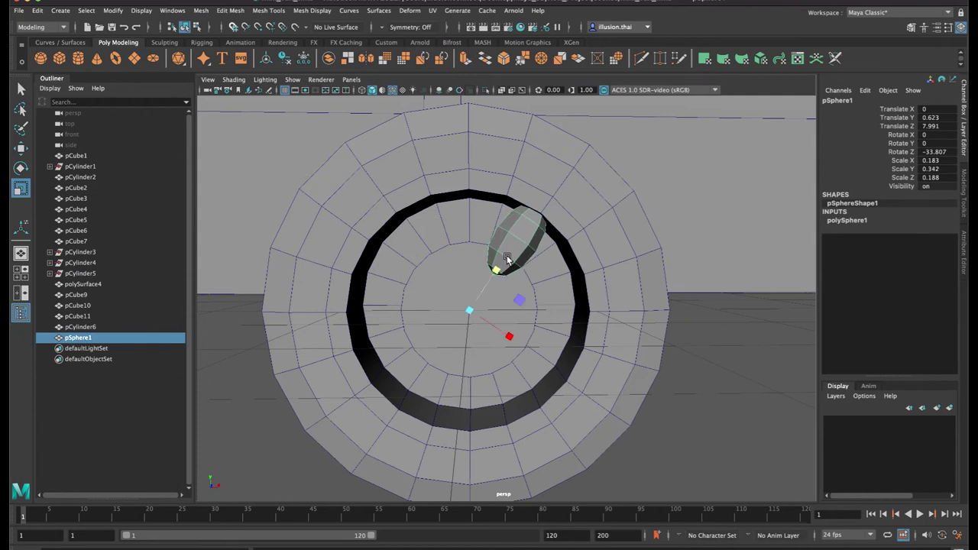
# Duplicate the spoke, rotate the copy about the hub, and repeat the transformed duplication until nine spokes ring the hub
pyautogui.hotkey('ctrl', 'd')
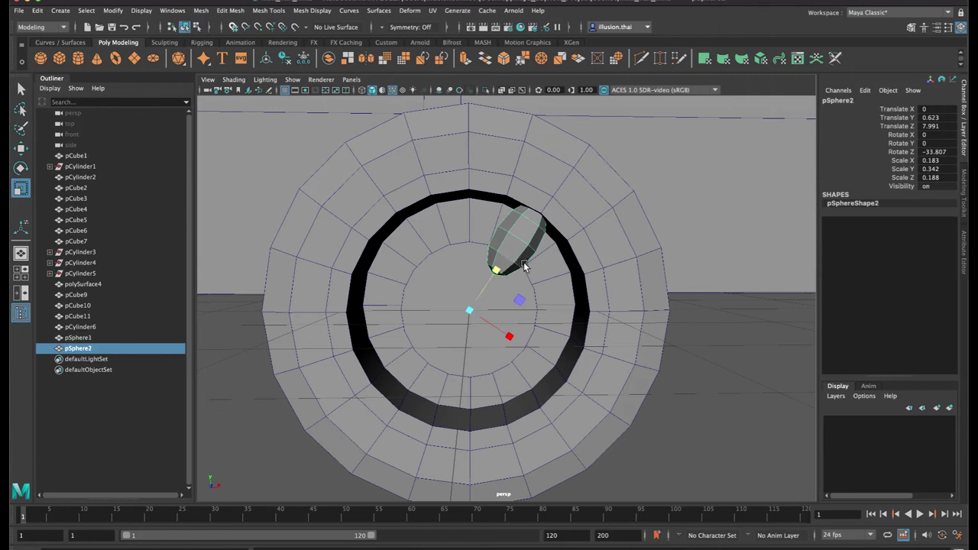
pyautogui.press('e')
pyautogui.moveTo(511, 288); pyautogui.dragTo(654, 297)
pyautogui.hotkey('shift', 'd')
pyautogui.hotkey('shift', 'd')
pyautogui.hotkey('shift', 'd')
pyautogui.hotkey('shift', 'd')
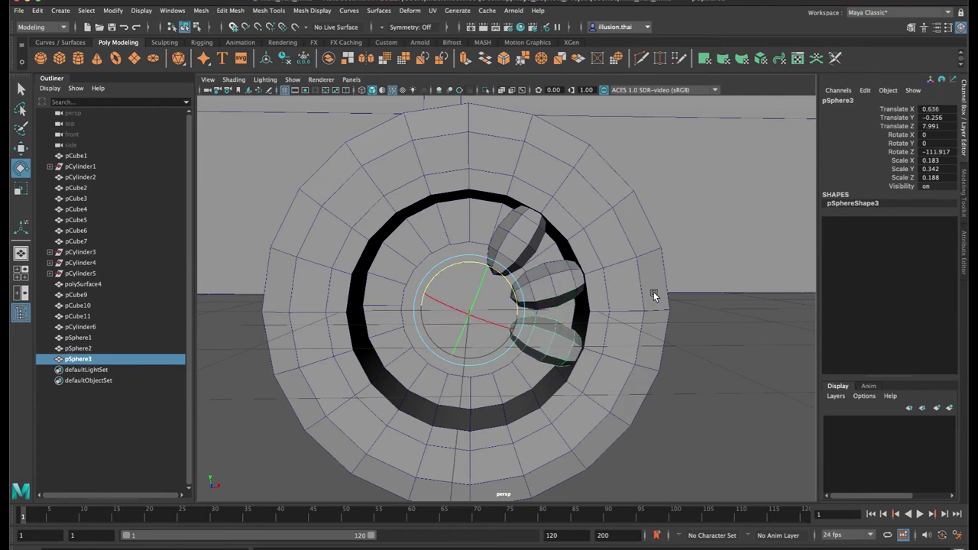
pyautogui.hotkey('shift', 'd')
pyautogui.hotkey('shift', 'd')
pyautogui.hotkey('shift', 'd')
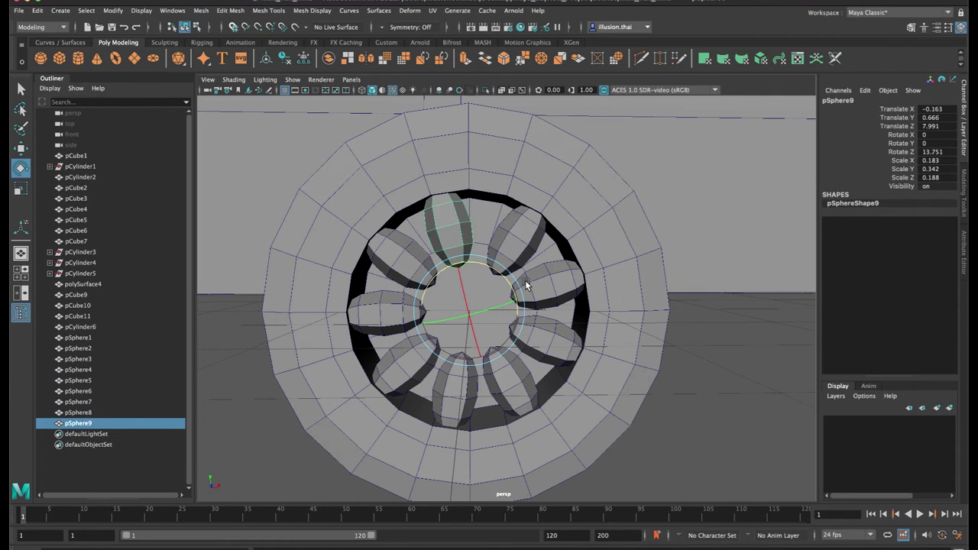
# Fine-tune the last spoke's Z rotation to about 13.2 and deselect it
pyautogui.moveTo(491, 265); pyautogui.dragTo(493, 267)
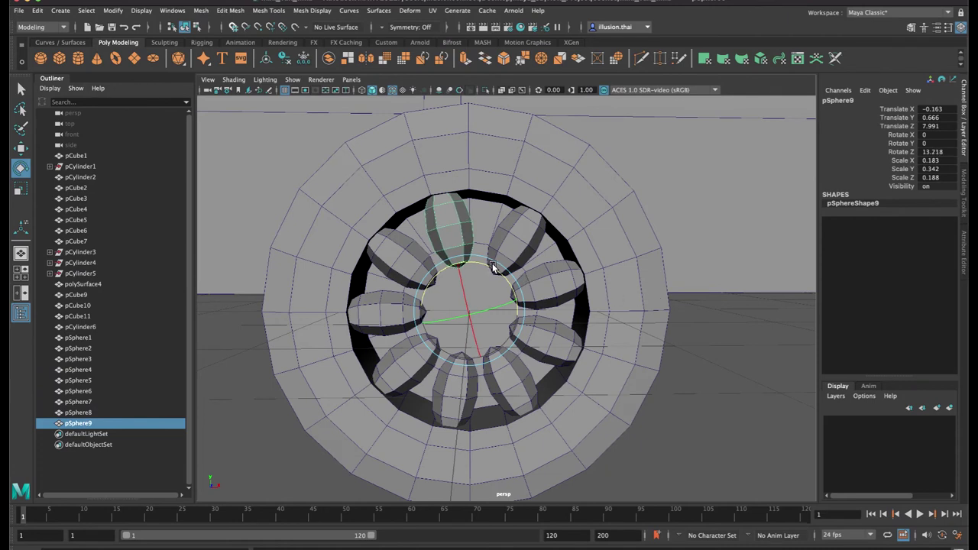
pyautogui.click(698, 329)
pyautogui.scroll(-5, 580, 336)
pyautogui.keyDown('alt'); pyautogui.moveTo(534, 330); pyautogui.dragTo(582, 340); pyautogui.keyUp('alt')
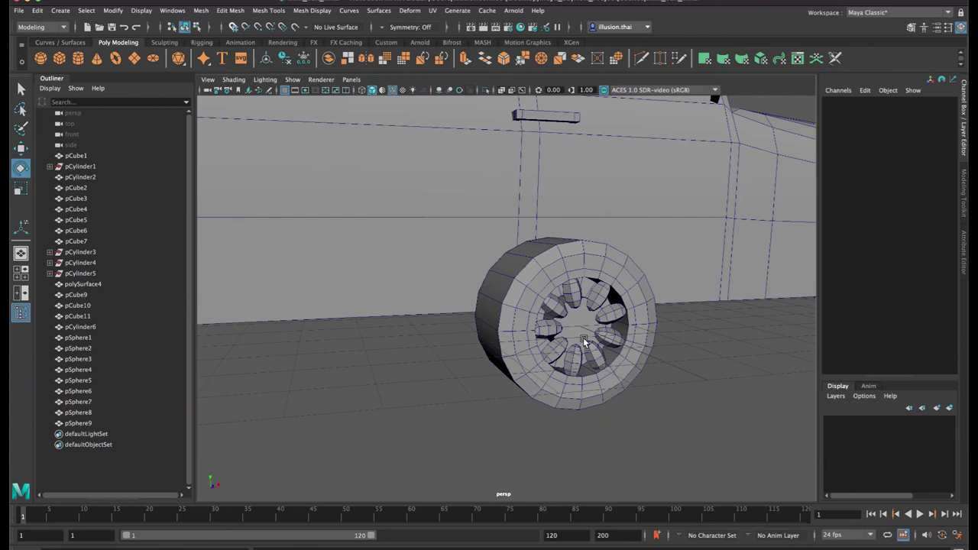
# Select the center face of the wheel's hub and nudge it slightly outward along the axle
pyautogui.click(582, 326)
pyautogui.keyDown('alt'); pyautogui.moveTo(686, 349); pyautogui.dragTo(698, 362); pyautogui.keyUp('alt')
pyautogui.press('q')
pyautogui.keyDown('alt'); pyautogui.moveTo(698, 362); pyautogui.dragTo(629, 319, button='middle'); pyautogui.keyUp('alt')
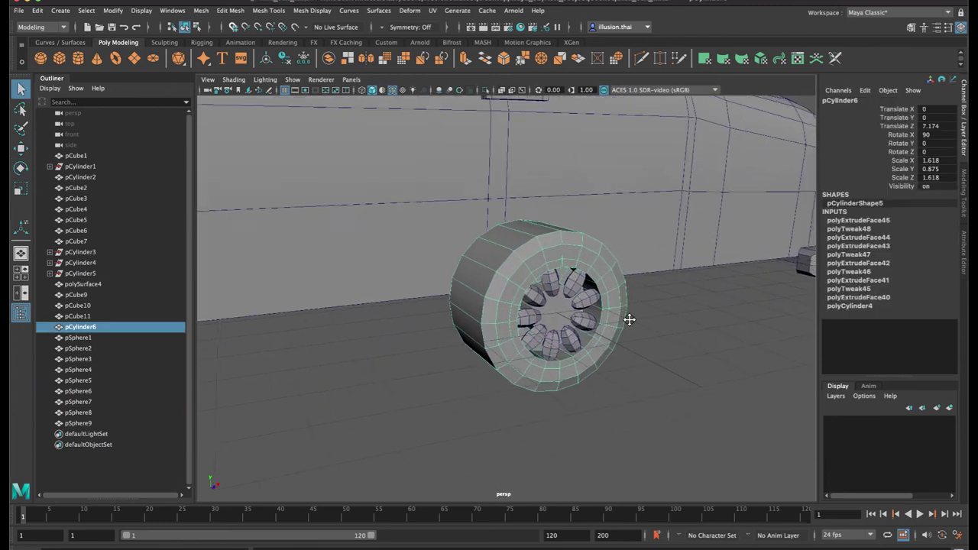
pyautogui.scroll(5, 603, 298)
pyautogui.moveTo(575, 271); pyautogui.dragTo(577, 305, button='right')
pyautogui.click(563, 303)
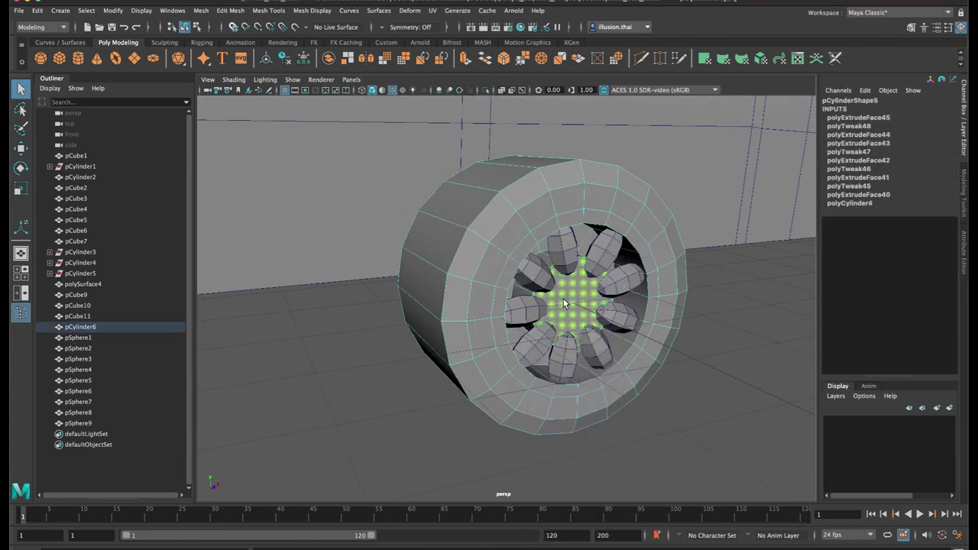
pyautogui.press('w')
pyautogui.moveTo(596, 314); pyautogui.dragTo(602, 316)
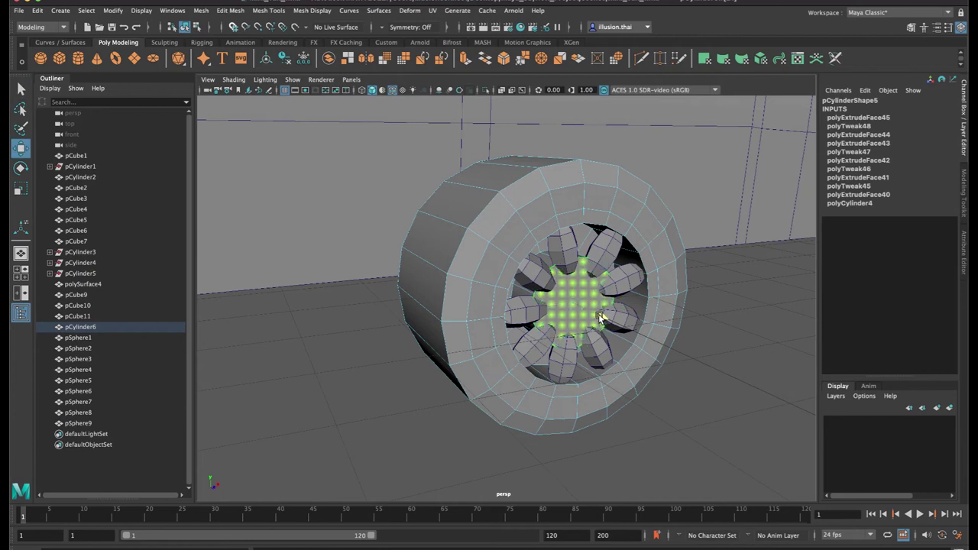
# Extrude the hub face and shrink it to a smaller circle, and extrude it again, pulling it outward into a raised cap
pyautogui.hotkey('ctrl', 'e')
pyautogui.press('r')
pyautogui.moveTo(573, 304); pyautogui.dragTo(557, 303)
pyautogui.press('t')
pyautogui.hotkey('ctrl', 'e')
pyautogui.press('w')
pyautogui.moveTo(590, 317); pyautogui.dragTo(602, 315)
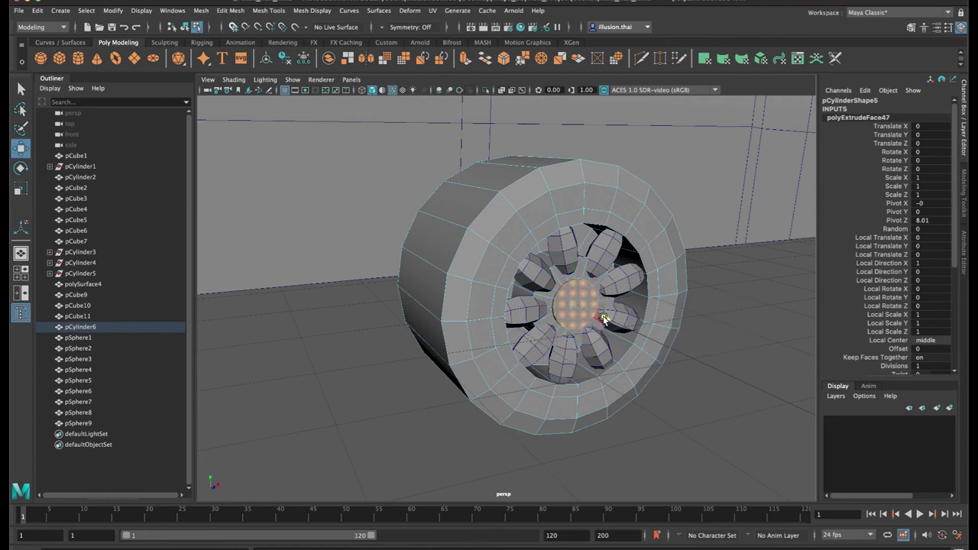
# Scale down the hub cap's end face slightly, return to object mode and deselect the wheel
pyautogui.press('r')
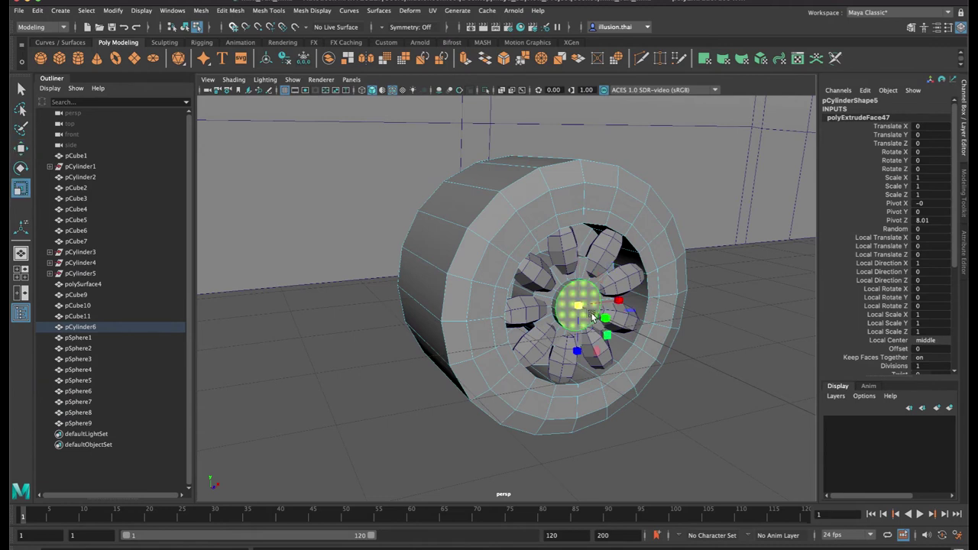
pyautogui.moveTo(579, 306); pyautogui.dragTo(575, 306)
pyautogui.press('q')
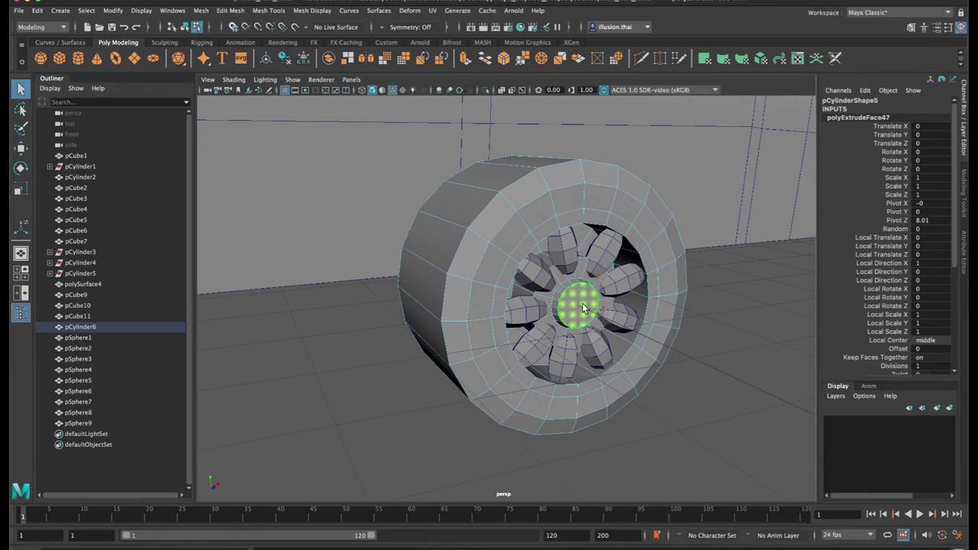
pyautogui.moveTo(631, 271); pyautogui.dragTo(673, 255, button='right')
pyautogui.click(716, 286)
pyautogui.keyDown('alt'); pyautogui.moveTo(716, 286); pyautogui.dragTo(586, 310); pyautogui.keyUp('alt')
pyautogui.keyDown('alt'); pyautogui.moveTo(455, 290); pyautogui.dragTo(524, 303, button='middle'); pyautogui.keyUp('alt')
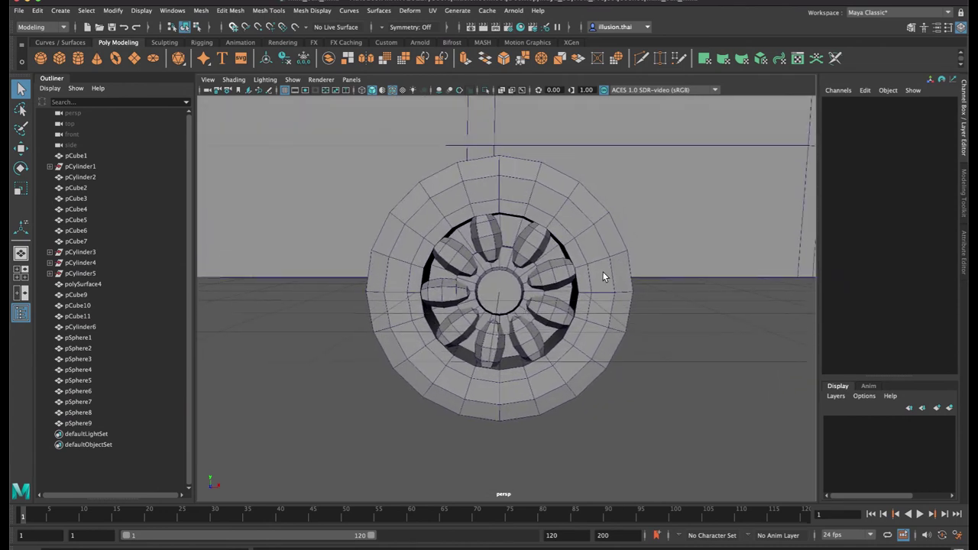
# Select all the wheel's faces and remove the outer tire faces from the selection, keeping only the inner rim and hub faces
pyautogui.click(602, 271)
pyautogui.moveTo(601, 259); pyautogui.dragTo(601, 281, button='right')
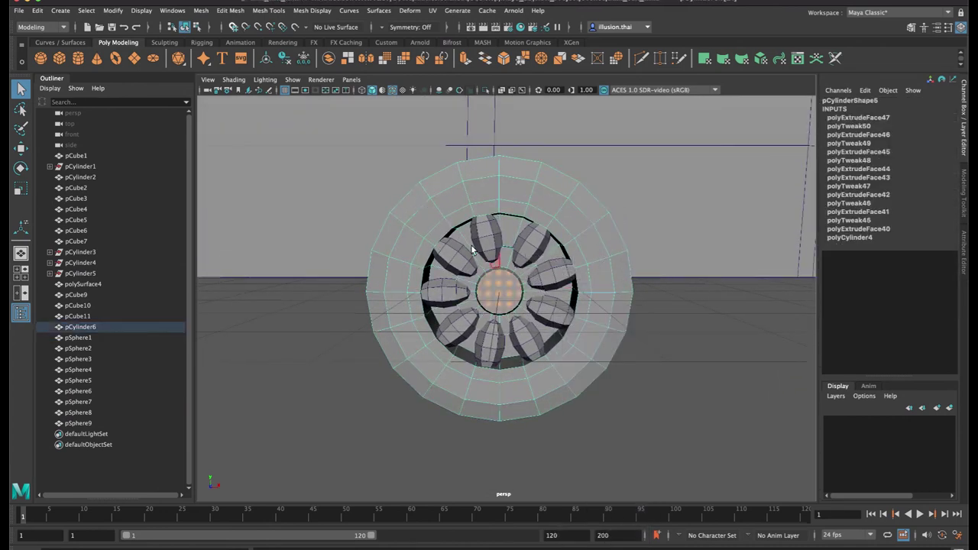
pyautogui.press('4')
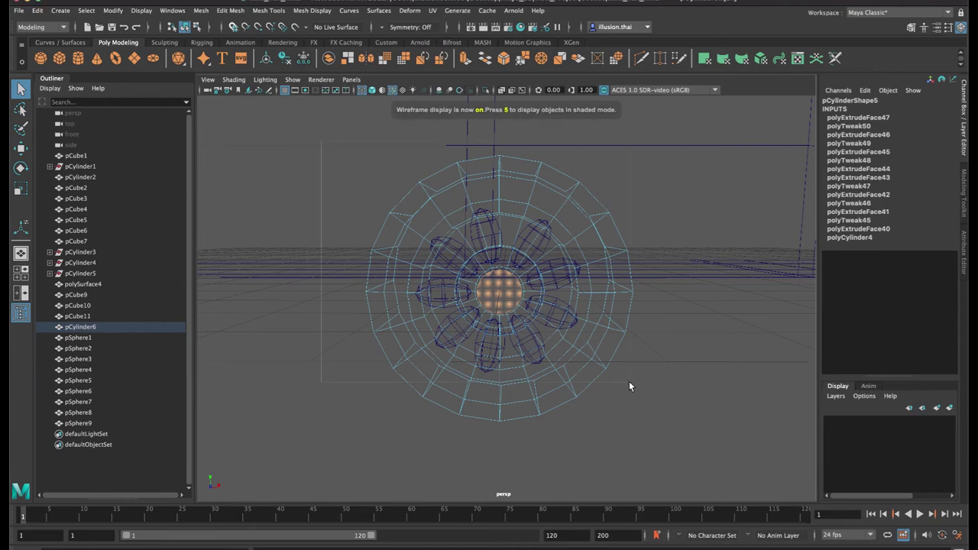
pyautogui.moveTo(629, 381); pyautogui.dragTo(687, 453)
pyautogui.keyDown('ctrl'); pyautogui.moveTo(679, 226); pyautogui.dragTo(597, 362); pyautogui.keyUp('ctrl')
pyautogui.keyDown('alt'); pyautogui.moveTo(612, 435); pyautogui.dragTo(549, 329); pyautogui.keyUp('alt')
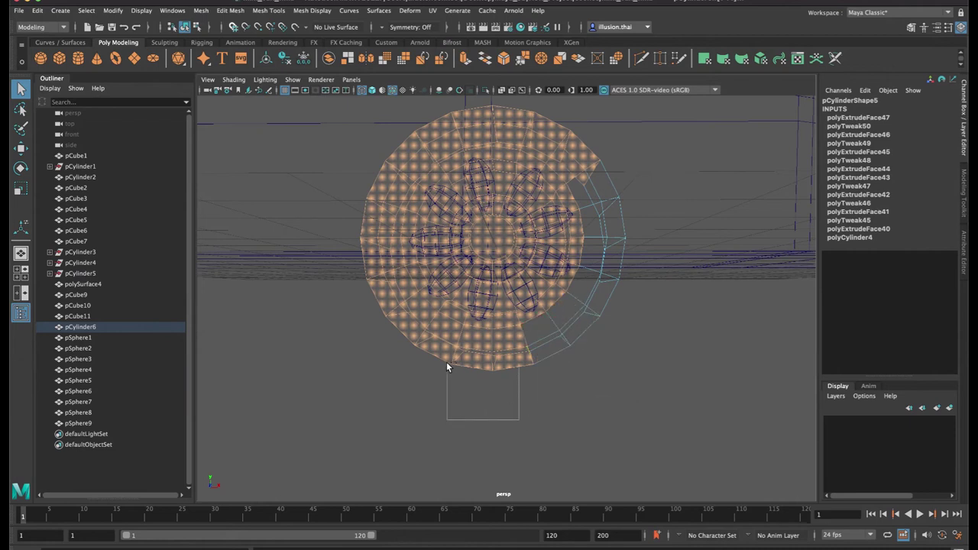
pyautogui.keyDown('ctrl'); pyautogui.moveTo(414, 343); pyautogui.dragTo(351, 349); pyautogui.keyUp('ctrl')
pyautogui.keyDown('ctrl'); pyautogui.moveTo(409, 297); pyautogui.dragTo(397, 312); pyautogui.keyUp('ctrl')
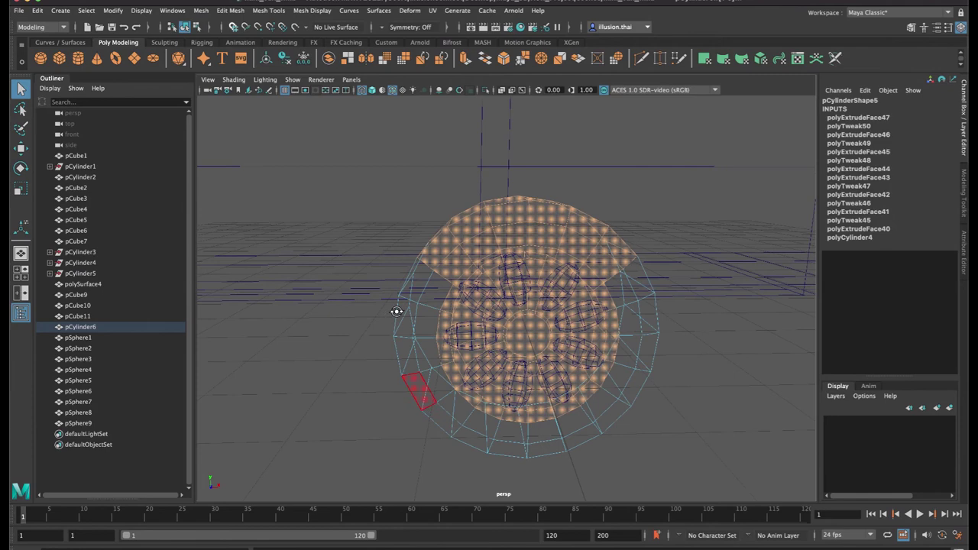
pyautogui.keyDown('alt'); pyautogui.moveTo(405, 214); pyautogui.dragTo(381, 193); pyautogui.keyUp('alt')
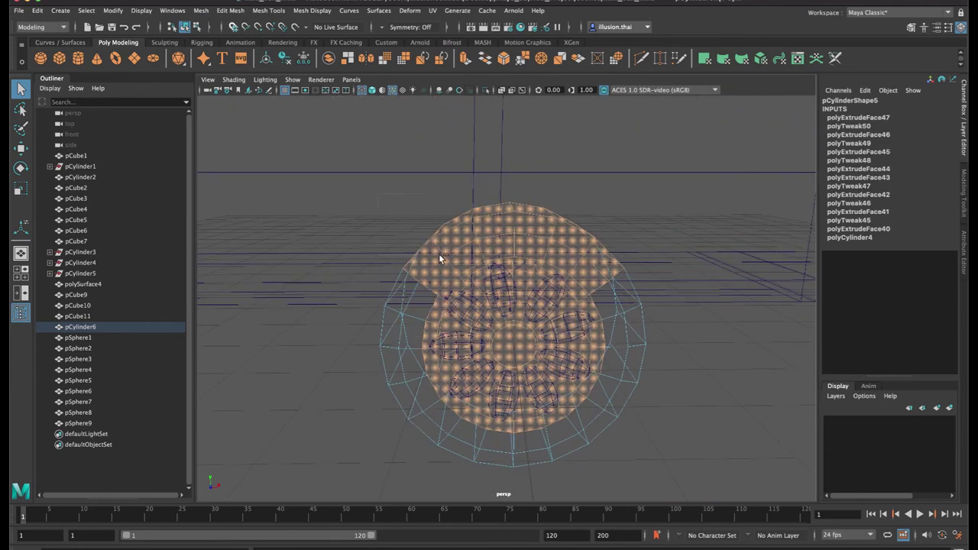
pyautogui.keyDown('ctrl'); pyautogui.moveTo(439, 254); pyautogui.dragTo(447, 264); pyautogui.keyUp('ctrl')
pyautogui.keyDown('ctrl'); pyautogui.moveTo(554, 249); pyautogui.dragTo(570, 266); pyautogui.keyUp('ctrl')
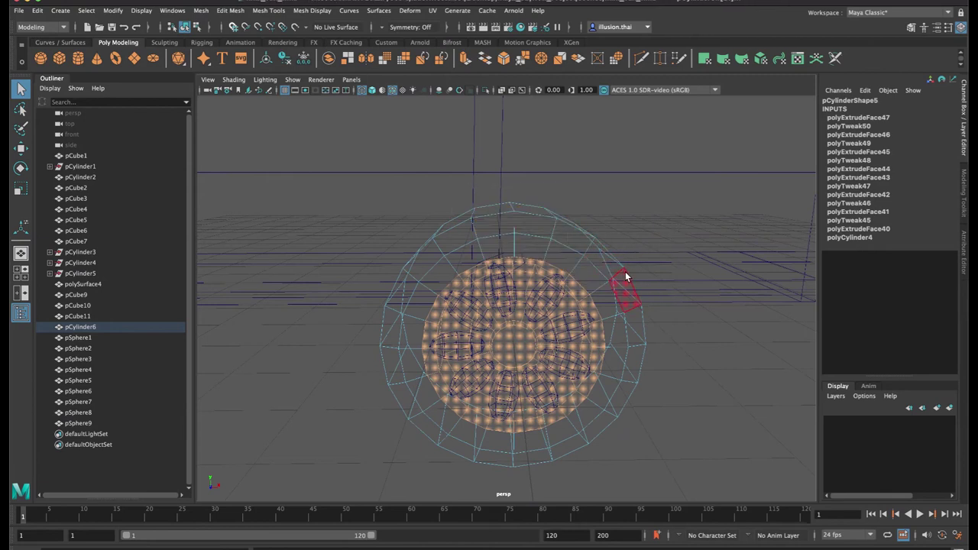
pyautogui.press('5')
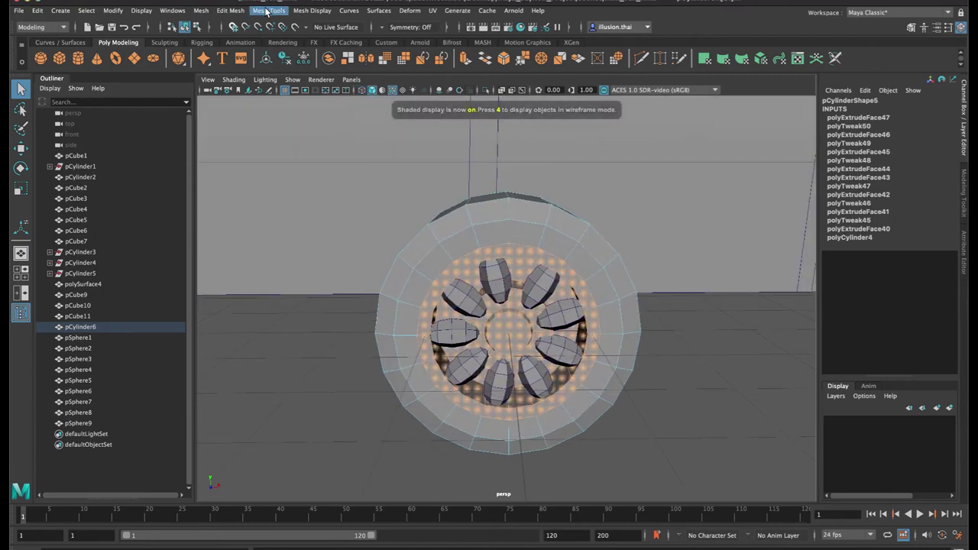
# Extrude the selected rim and hub faces in place and restore the wheel's selection
pyautogui.click(240, 10)
pyautogui.click(266, 112)
pyautogui.press('q')
pyautogui.moveTo(614, 268); pyautogui.dragTo(643, 254, button='right')
pyautogui.click(675, 337)
pyautogui.keyDown('alt'); pyautogui.moveTo(675, 337); pyautogui.dragTo(644, 370, button='right'); pyautogui.keyUp('alt')
pyautogui.click(589, 317)
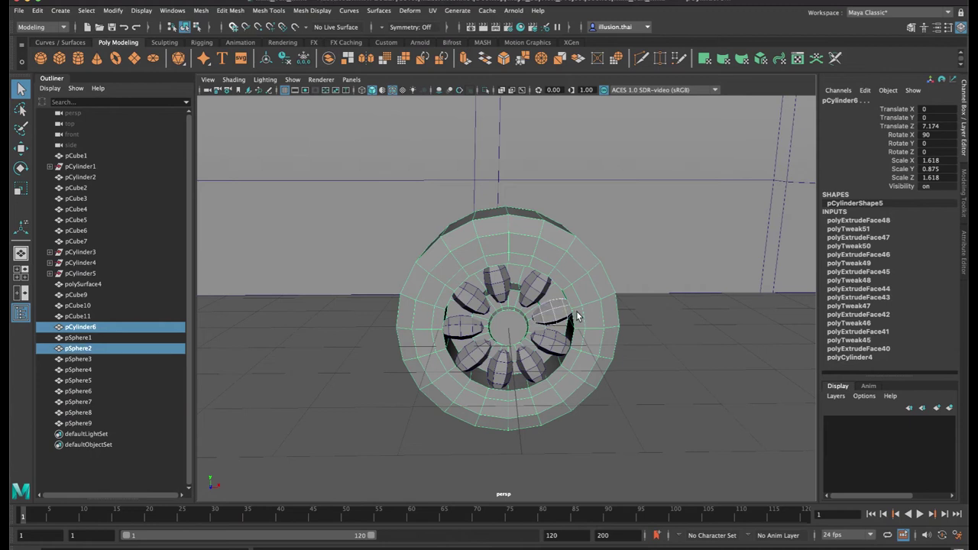
pyautogui.click(655, 354)
pyautogui.hotkey('ctrl', 'z')
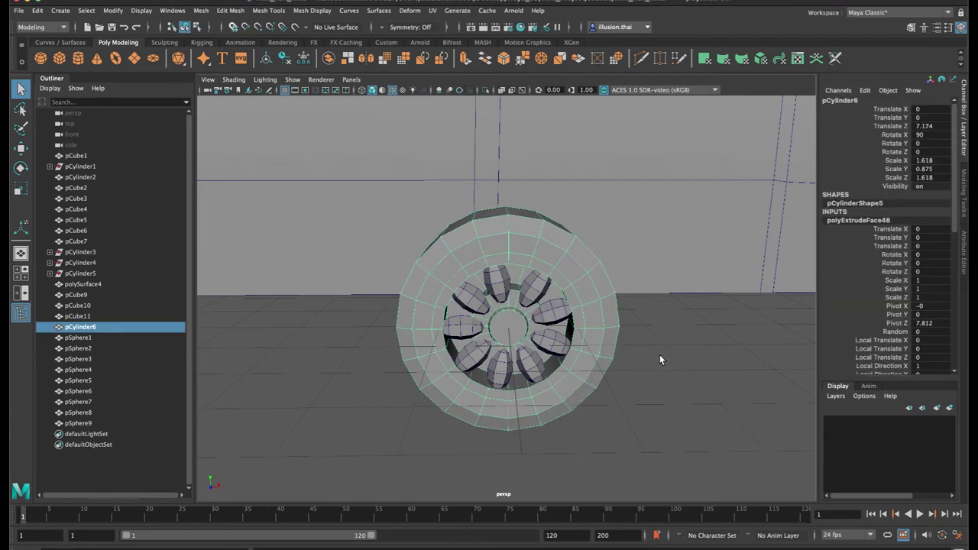
# Extract the selected rim and hub faces from the tire as a separate mesh, check the piece and deselect it
pyautogui.click(201, 10)
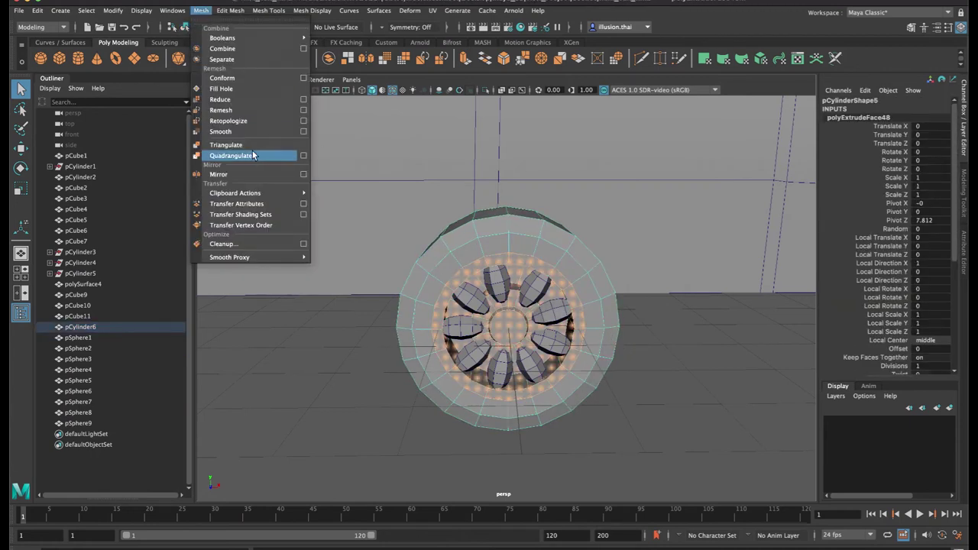
pyautogui.moveTo(230, 10)
pyautogui.click(257, 312)
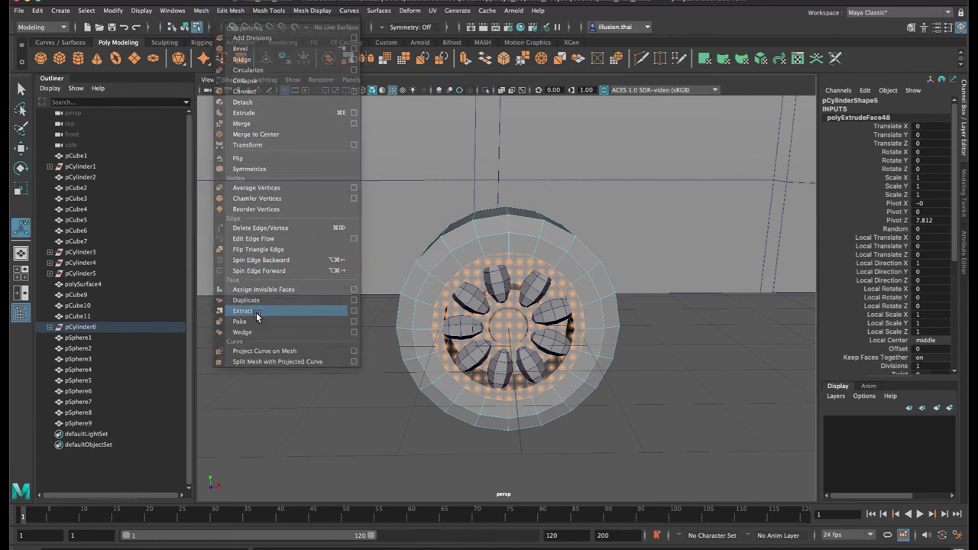
pyautogui.press('q')
pyautogui.moveTo(581, 277); pyautogui.dragTo(611, 256, button='right')
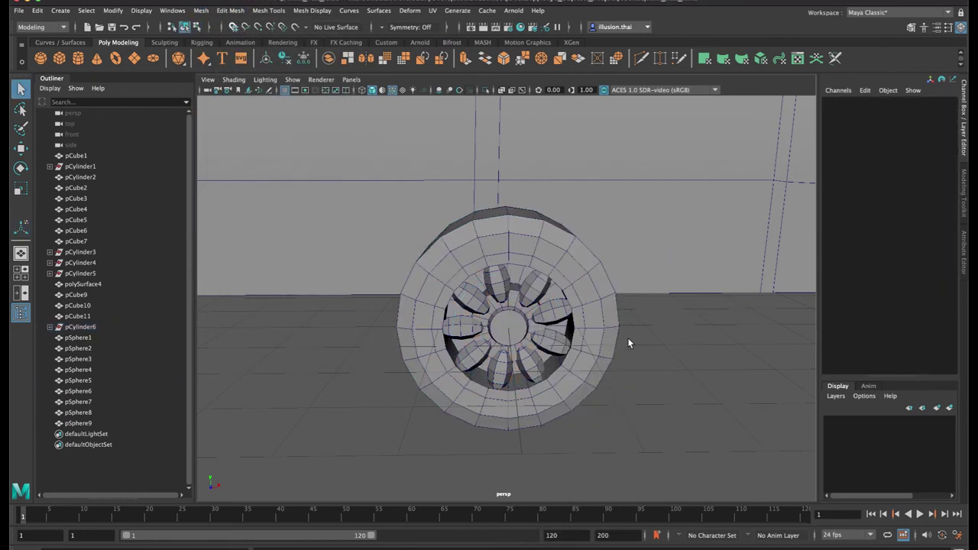
pyautogui.click(569, 307)
pyautogui.keyDown('alt'); pyautogui.moveTo(681, 356); pyautogui.dragTo(657, 356, button='right'); pyautogui.keyUp('alt')
pyautogui.keyDown('alt'); pyautogui.moveTo(584, 313); pyautogui.dragTo(657, 314); pyautogui.keyUp('alt')
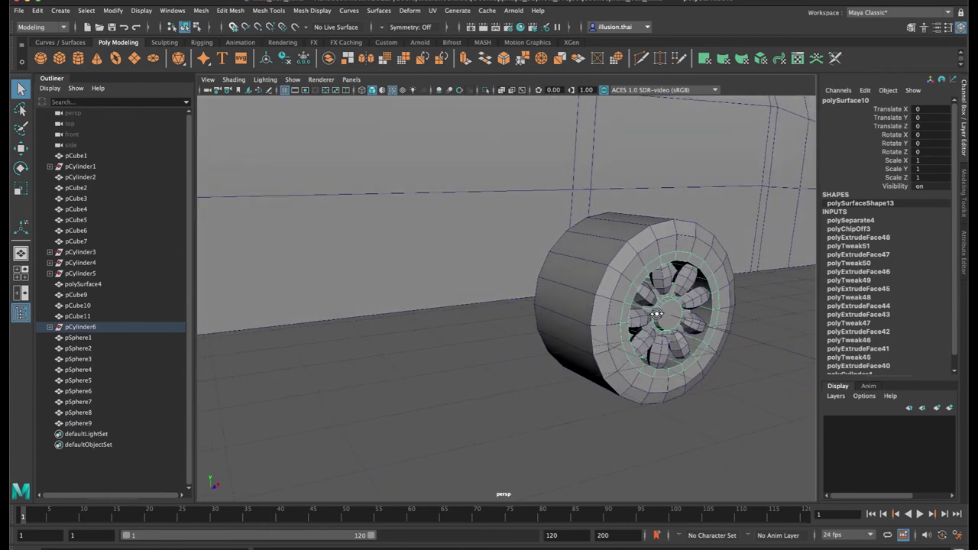
pyautogui.keyDown('alt'); pyautogui.moveTo(678, 318); pyautogui.dragTo(646, 334, button='right'); pyautogui.keyUp('alt')
pyautogui.keyDown('alt'); pyautogui.moveTo(641, 338); pyautogui.dragTo(683, 372); pyautogui.keyUp('alt')
pyautogui.click(683, 372)
# Select the tire, rim and all spokes without the car body, and enlarge the wheel slightly
pyautogui.keyDown('alt'); pyautogui.moveTo(683, 373); pyautogui.dragTo(560, 360, button='right'); pyautogui.keyUp('alt')
pyautogui.moveTo(484, 314); pyautogui.dragTo(483, 314)
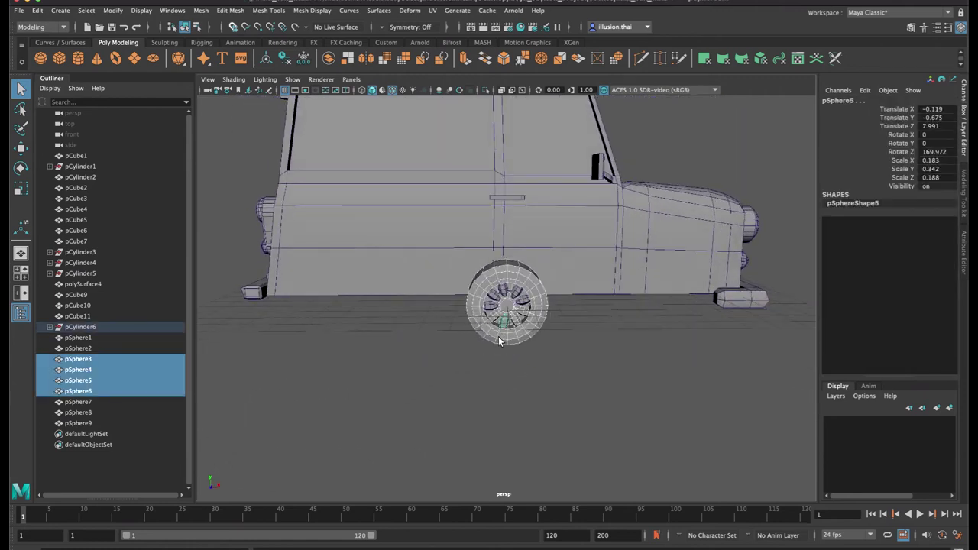
pyautogui.click(543, 355)
pyautogui.moveTo(446, 276); pyautogui.dragTo(446, 274)
pyautogui.keyDown('shift'); pyautogui.click(571, 255); pyautogui.keyUp('shift')
pyautogui.keyDown('alt'); pyautogui.moveTo(571, 255); pyautogui.dragTo(689, 305); pyautogui.keyUp('alt')
pyautogui.press('w')
pyautogui.press('r')
pyautogui.press('w')
# Duplicate the complete wheel so one sits at the front axle and one at the rear, and deselect it
pyautogui.keyDown('alt'); pyautogui.moveTo(689, 305); pyautogui.dragTo(366, 299); pyautogui.keyUp('alt')
pyautogui.hotkey('ctrl', 'd')
pyautogui.keyDown('alt'); pyautogui.moveTo(368, 300); pyautogui.dragTo(404, 299); pyautogui.keyUp('alt')
pyautogui.click(624, 344)
pyautogui.keyDown('alt'); pyautogui.moveTo(624, 344); pyautogui.dragTo(524, 330, button='right'); pyautogui.keyUp('alt')
pyautogui.keyDown('alt'); pyautogui.moveTo(524, 330); pyautogui.dragTo(503, 326); pyautogui.keyUp('alt')
pyautogui.press('q')
pyautogui.press('w')
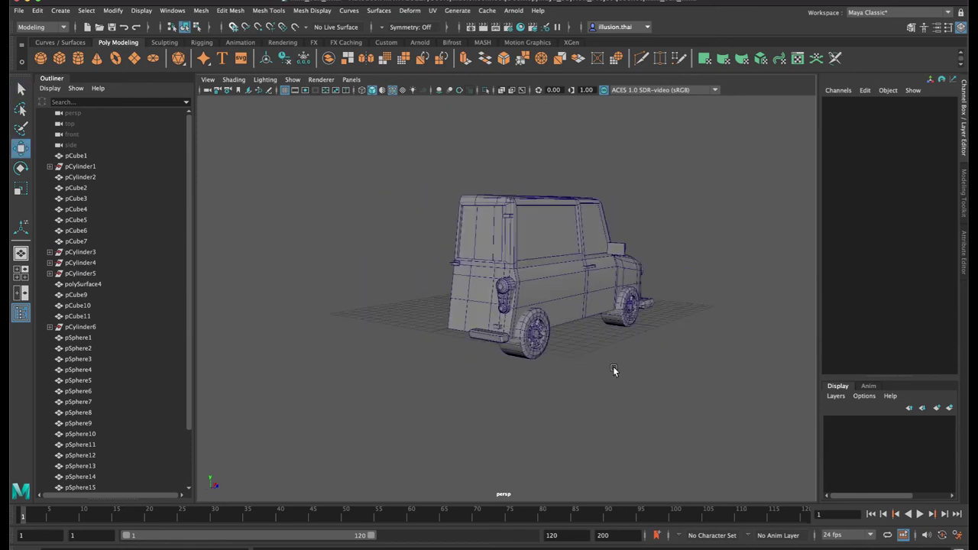
# Delete the two lower body faces behind the front wheel to open the wheel arch, and return to object mode
pyautogui.keyDown('alt'); pyautogui.moveTo(629, 366); pyautogui.dragTo(564, 337); pyautogui.keyUp('alt')
pyautogui.keyDown('alt'); pyautogui.moveTo(565, 337); pyautogui.dragTo(566, 383, button='middle'); pyautogui.keyUp('alt')
pyautogui.keyDown('alt'); pyautogui.moveTo(566, 383); pyautogui.dragTo(660, 393, button='right'); pyautogui.keyUp('alt')
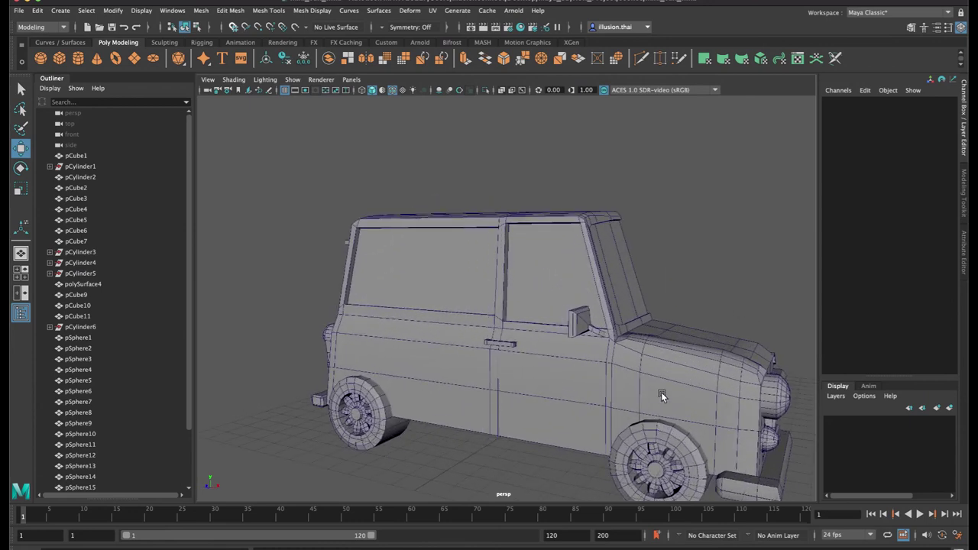
pyautogui.keyDown('alt'); pyautogui.moveTo(660, 393); pyautogui.dragTo(603, 382, button='middle'); pyautogui.keyUp('alt')
pyautogui.keyDown('alt'); pyautogui.moveTo(556, 365); pyautogui.dragTo(641, 374, button='right'); pyautogui.keyUp('alt')
pyautogui.keyDown('alt'); pyautogui.moveTo(629, 373); pyautogui.dragTo(585, 342); pyautogui.keyUp('alt')
pyautogui.keyDown('alt'); pyautogui.moveTo(586, 342); pyautogui.dragTo(561, 340, button='middle'); pyautogui.keyUp('alt')
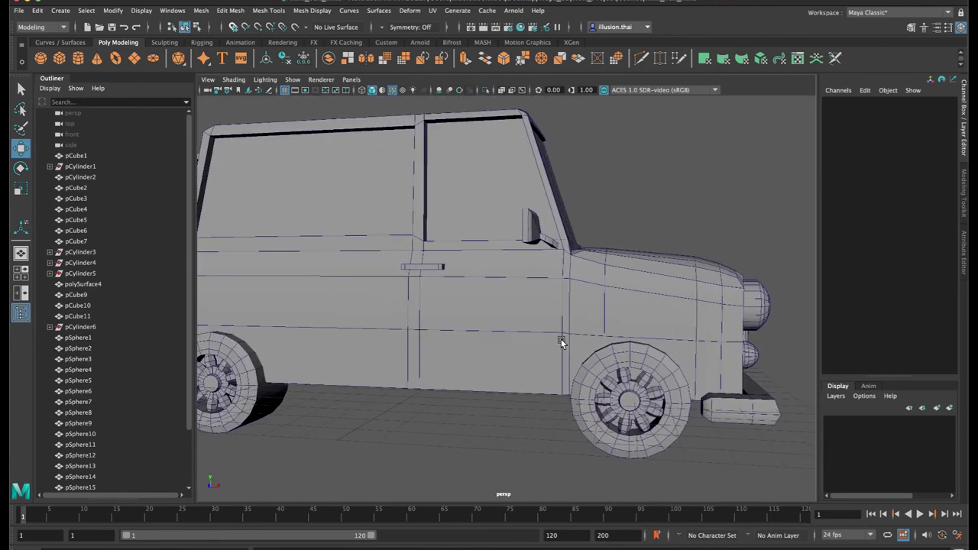
pyautogui.click(611, 323)
pyautogui.rightClick(594, 320)
pyautogui.moveTo(595, 321); pyautogui.dragTo(593, 300, button='right')
pyautogui.click(589, 346)
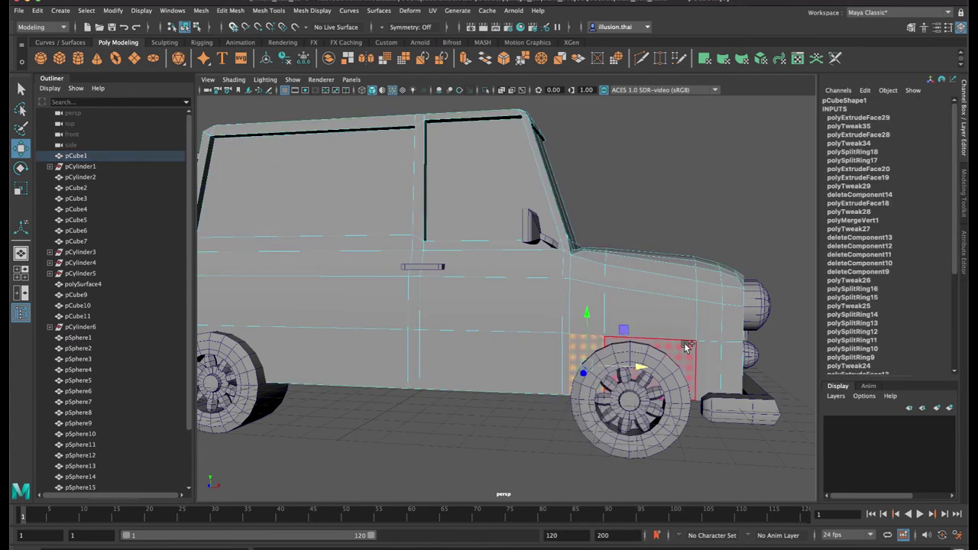
pyautogui.keyDown('shift'); pyautogui.click(685, 351); pyautogui.keyUp('shift')
pyautogui.press('Delete')
pyautogui.keyDown('alt'); pyautogui.moveTo(434, 313); pyautogui.dragTo(489, 320); pyautogui.keyUp('alt')
pyautogui.press('q')
pyautogui.moveTo(488, 270); pyautogui.dragTo(533, 258, button='right')
pyautogui.click(503, 421)
# Insert a vertical edge loop in the car body just ahead of the rear wheel
pyautogui.keyDown('alt'); pyautogui.moveTo(571, 414); pyautogui.dragTo(519, 410, button='middle'); pyautogui.keyUp('alt')
pyautogui.press('super+z')
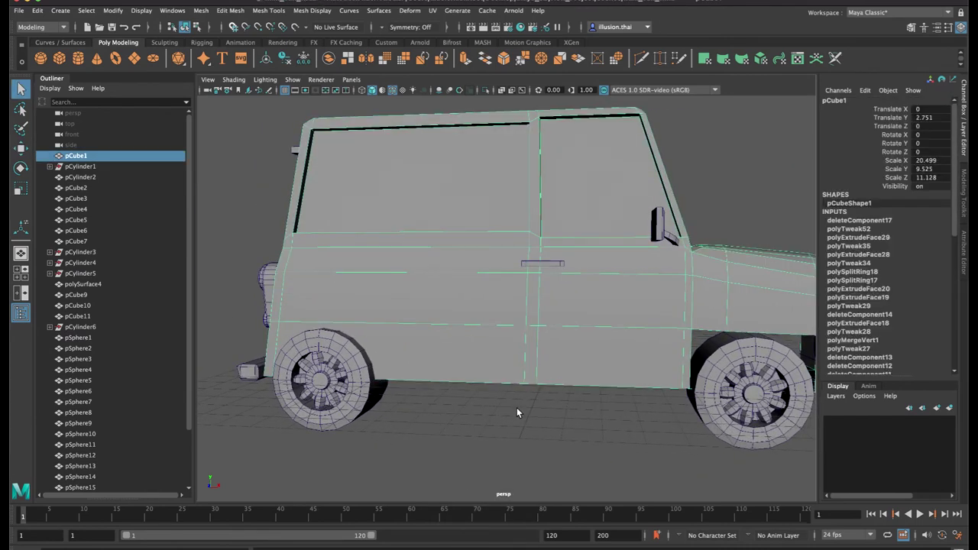
pyautogui.click(479, 417)
pyautogui.keyDown('alt'); pyautogui.moveTo(410, 399); pyautogui.dragTo(461, 399); pyautogui.keyUp('alt')
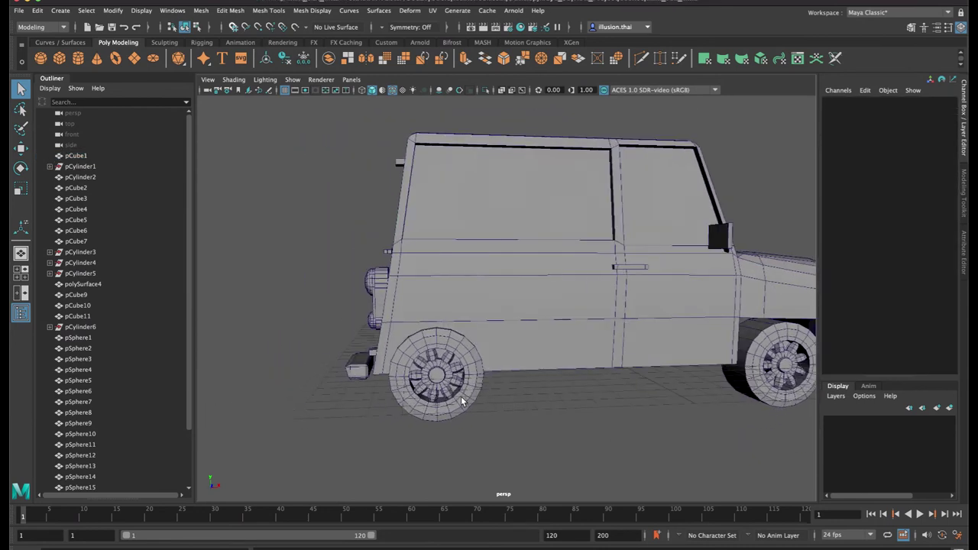
pyautogui.click(419, 331)
pyautogui.keyDown('alt'); pyautogui.moveTo(419, 331); pyautogui.dragTo(452, 338, button='right'); pyautogui.keyUp('alt')
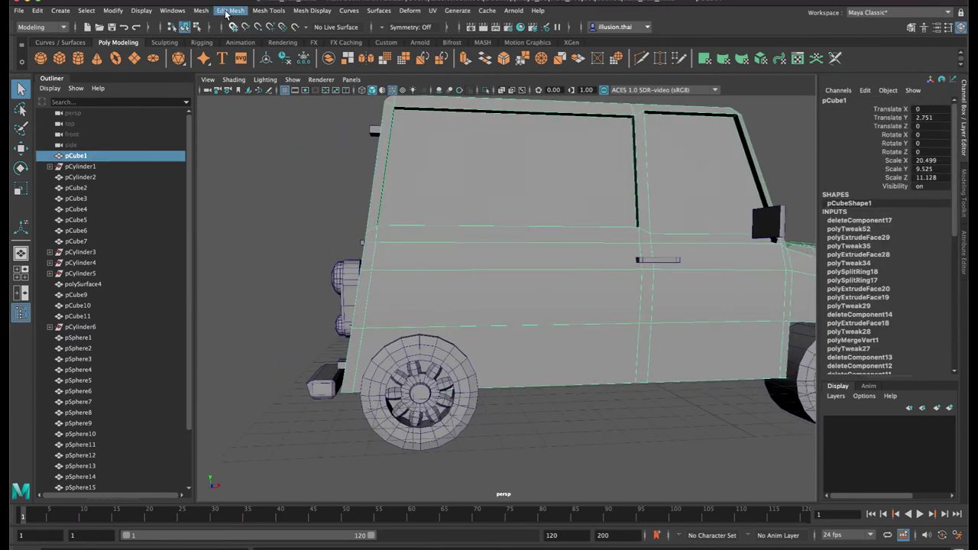
pyautogui.click(226, 14)
pyautogui.moveTo(268, 11)
pyautogui.click(293, 91)
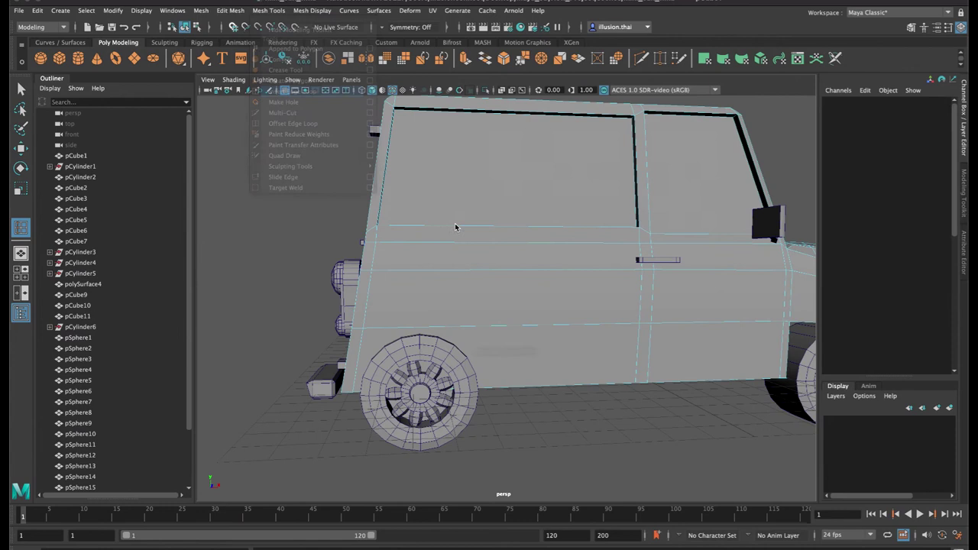
pyautogui.moveTo(481, 330); pyautogui.dragTo(487, 327)
# Delete the lower body side face behind the rear wheel to open the rear wheel arch
pyautogui.press('q')
pyautogui.moveTo(466, 333); pyautogui.dragTo(470, 305, button='right')
pyautogui.click(478, 349)
pyautogui.press('Delete')
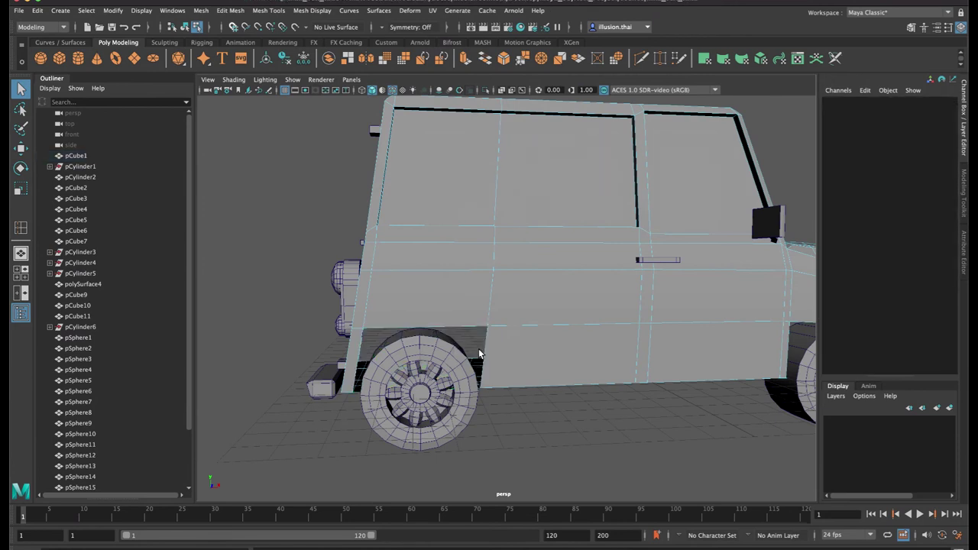
# Select the floor faces along the underside of the half body and delete them
pyautogui.keyDown('alt'); pyautogui.moveTo(488, 374); pyautogui.dragTo(605, 390); pyautogui.keyUp('alt')
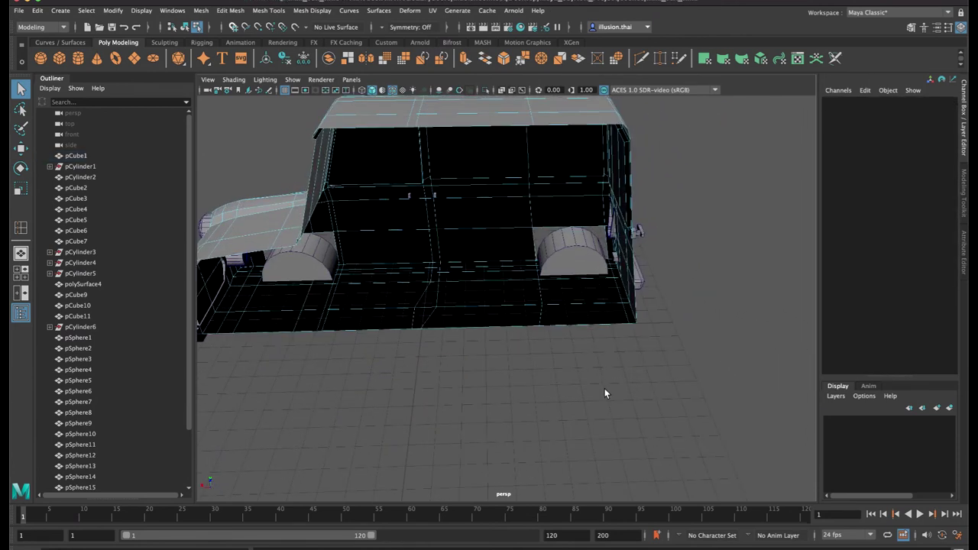
pyautogui.keyDown('alt'); pyautogui.moveTo(542, 363); pyautogui.dragTo(579, 373, button='middle'); pyautogui.keyUp('alt')
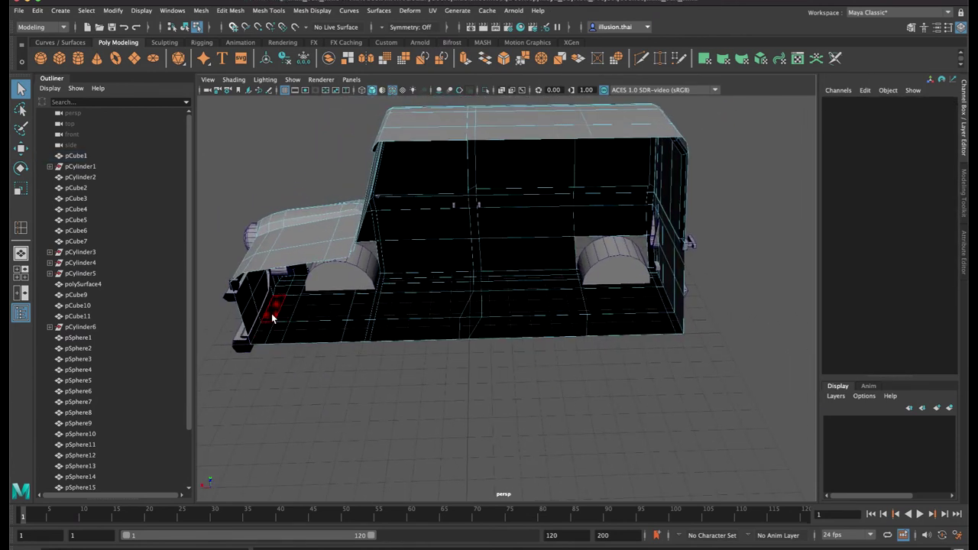
pyautogui.moveTo(317, 366); pyautogui.dragTo(319, 367)
pyautogui.keyDown('shift'); pyautogui.moveTo(341, 308); pyautogui.dragTo(664, 376); pyautogui.keyUp('shift')
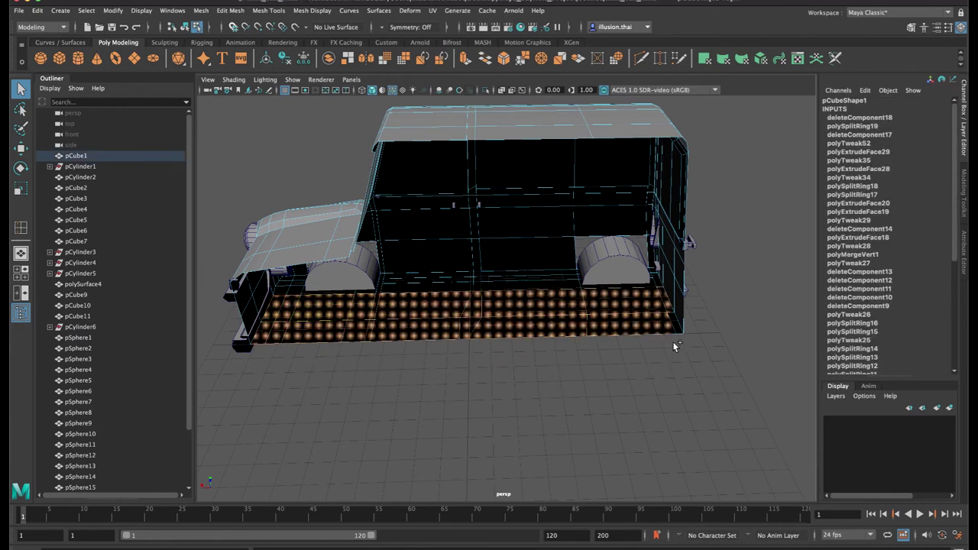
pyautogui.press('Delete')
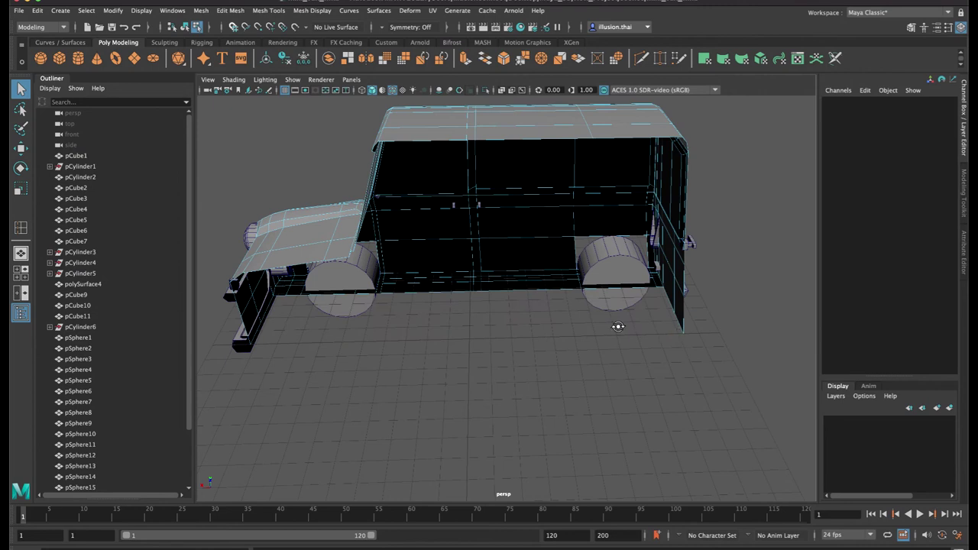
pyautogui.keyDown('alt'); pyautogui.moveTo(617, 326); pyautogui.dragTo(614, 328); pyautogui.keyUp('alt')
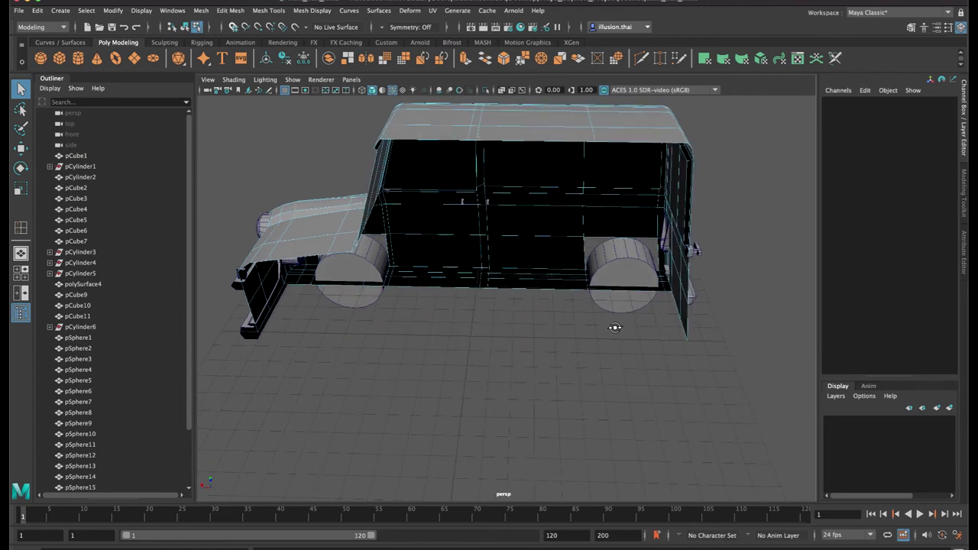
# Delete the remaining narrow floor faces along the lower edge of the half body and return to object mode
pyautogui.click(654, 285)
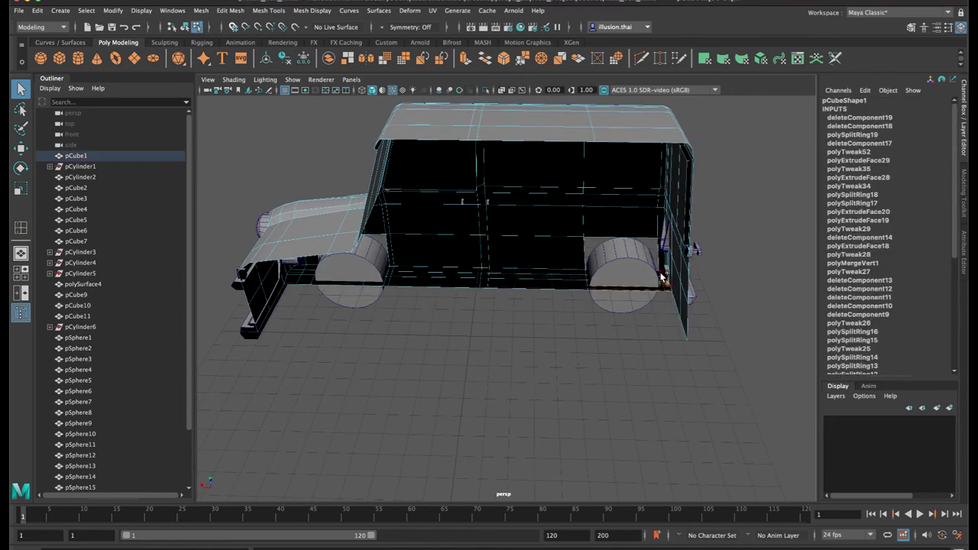
pyautogui.moveTo(495, 304); pyautogui.dragTo(372, 275)
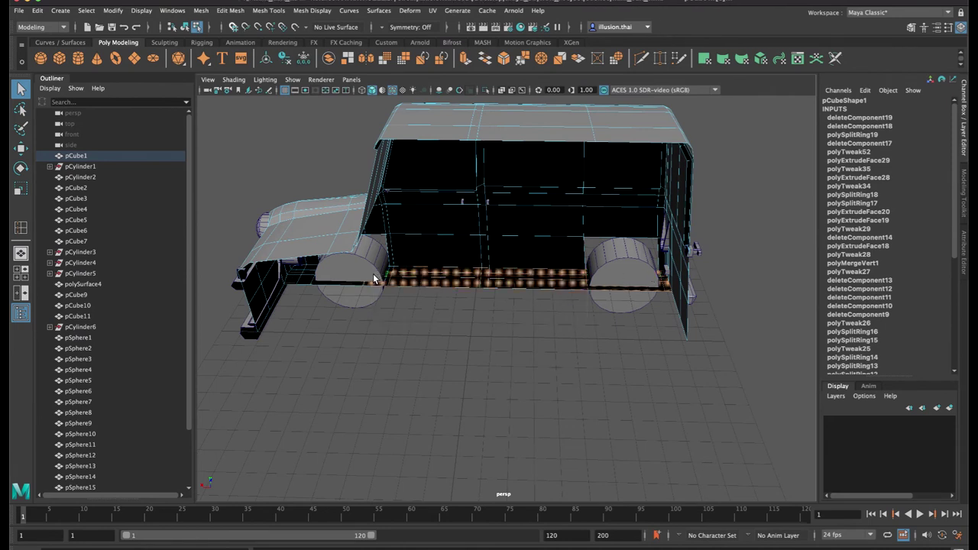
pyautogui.press('Delete')
pyautogui.press('4')
pyautogui.keyDown('alt'); pyautogui.moveTo(376, 325); pyautogui.dragTo(379, 321); pyautogui.keyUp('alt')
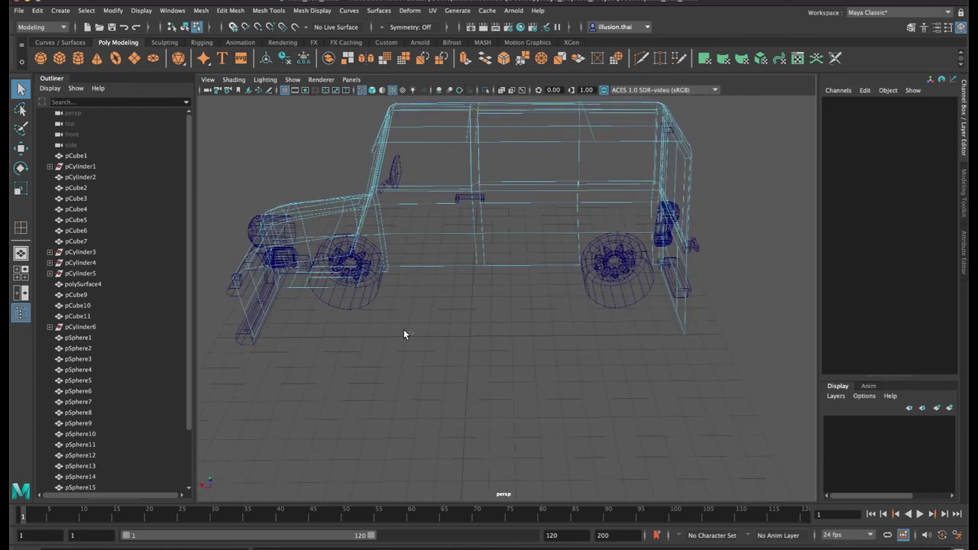
pyautogui.moveTo(295, 278); pyautogui.dragTo(291, 270)
pyautogui.press('Delete')
pyautogui.press('5')
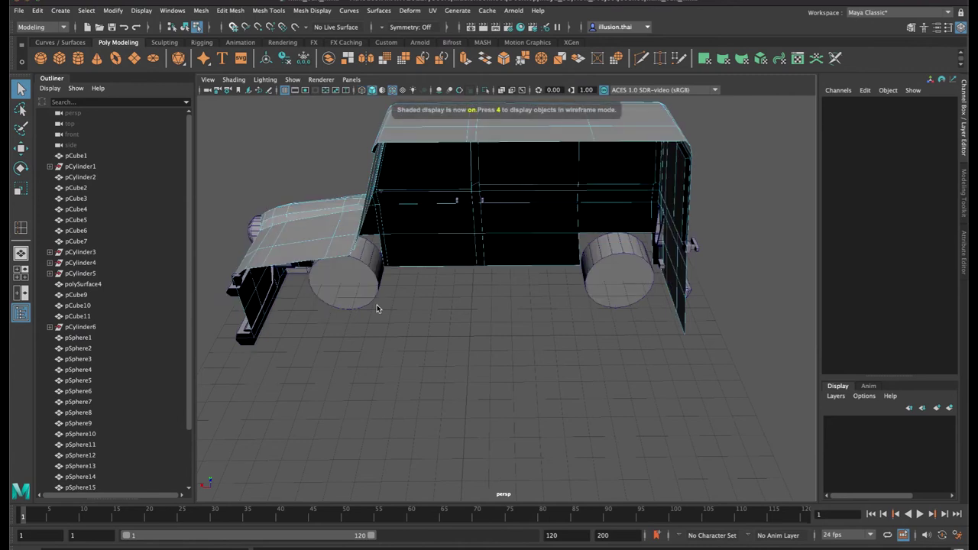
pyautogui.moveTo(378, 308)
pyautogui.keyDown('alt'); pyautogui.mouseDown()
pyautogui.moveTo(435, 296)
pyautogui.moveTo(465, 310)
pyautogui.moveTo(474, 302)
pyautogui.mouseUp(); pyautogui.keyUp('alt')
pyautogui.moveTo(474, 301); pyautogui.dragTo(509, 258, button='right')
pyautogui.click(553, 428)
pyautogui.keyDown('alt'); pyautogui.moveTo(553, 428); pyautogui.dragTo(457, 370); pyautogui.keyUp('alt')
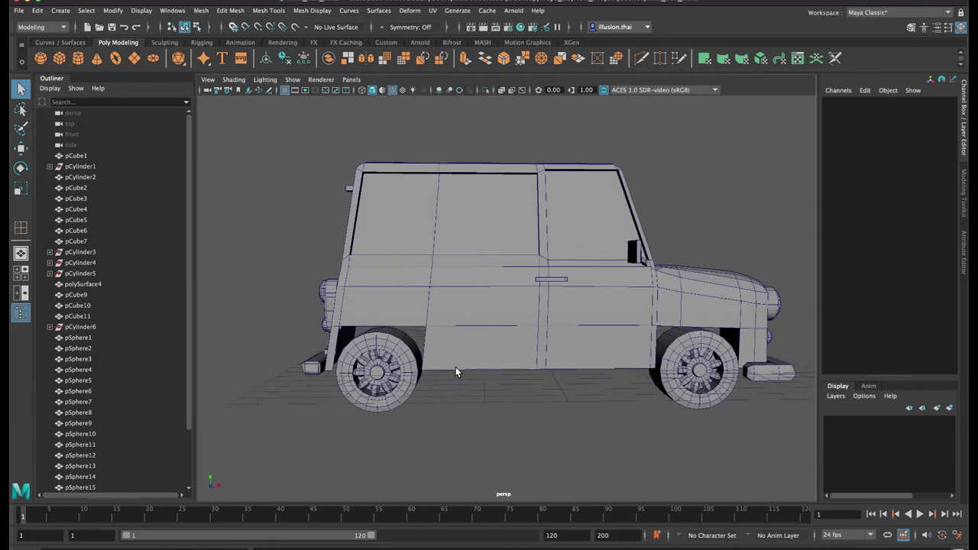
# Select the car body and start the Insert Edge Loop tool for the area around the rear wheel arch
pyautogui.scroll(4, 428, 349)
pyautogui.keyDown('alt'); pyautogui.moveTo(404, 353); pyautogui.dragTo(448, 282, button='middle'); pyautogui.keyUp('alt')
pyautogui.keyDown('alt'); pyautogui.moveTo(447, 283); pyautogui.dragTo(450, 285); pyautogui.keyUp('alt')
pyautogui.keyDown('alt'); pyautogui.moveTo(475, 246); pyautogui.dragTo(467, 294, button='middle'); pyautogui.keyUp('alt')
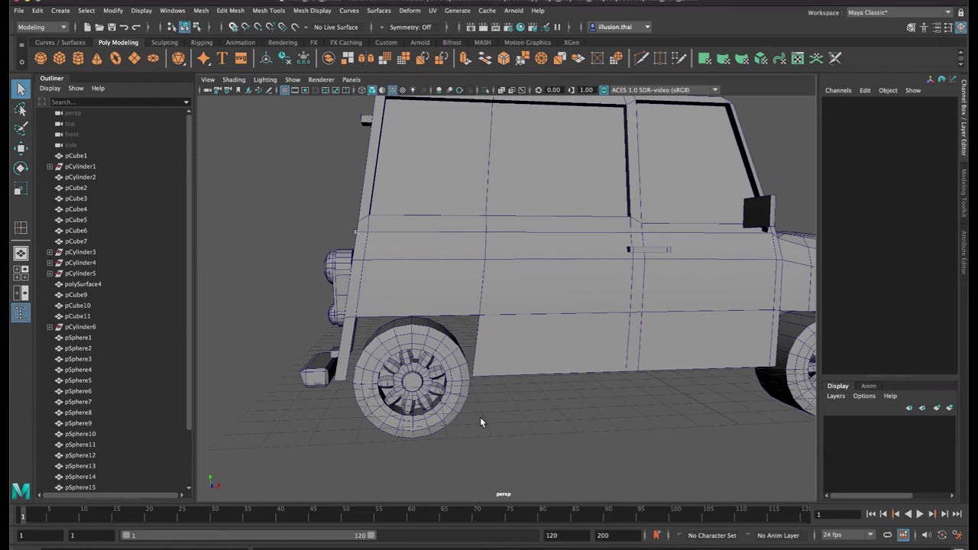
pyautogui.click(485, 310)
pyautogui.keyDown('alt'); pyautogui.moveTo(481, 326); pyautogui.dragTo(471, 298); pyautogui.keyUp('alt')
pyautogui.click(231, 12)
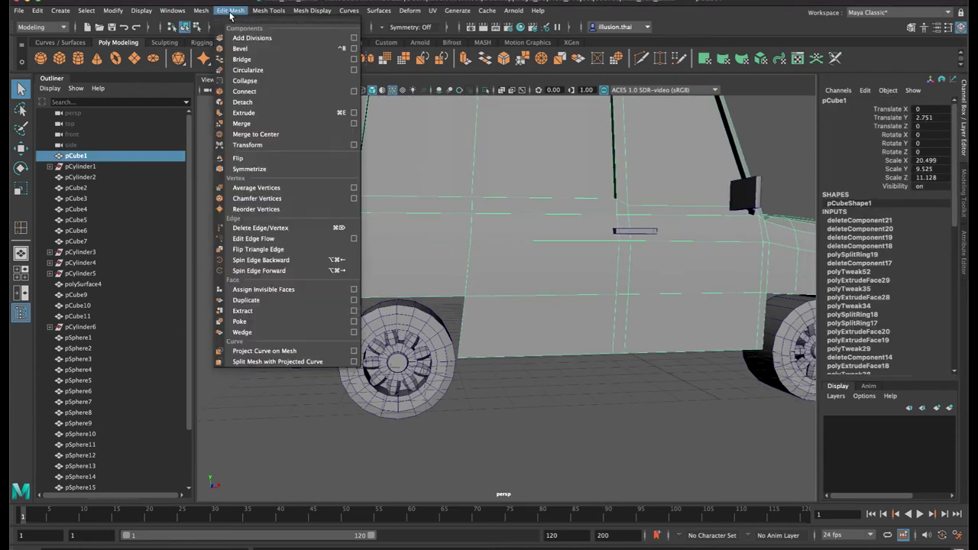
pyautogui.moveTo(265, 10)
pyautogui.click(289, 92)
pyautogui.click(291, 92)
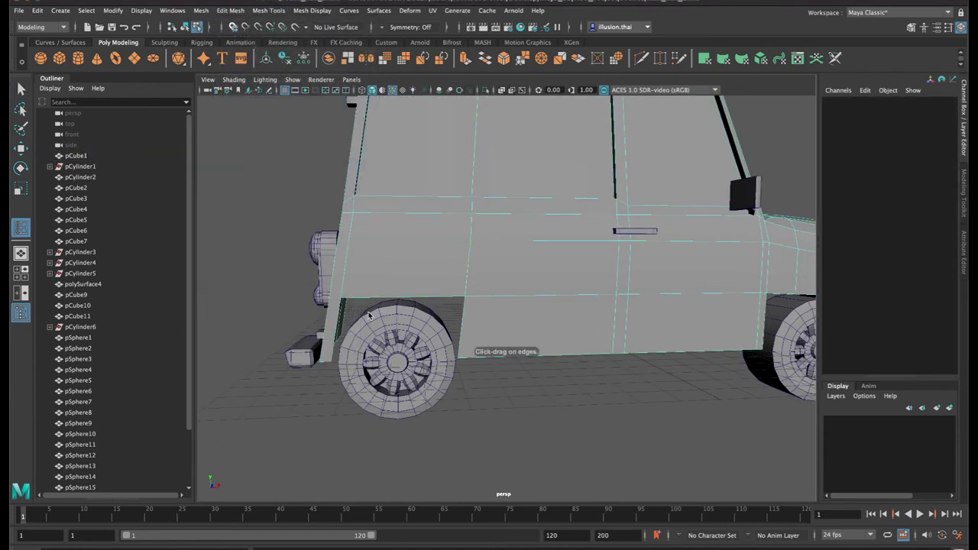
pyautogui.click(359, 298)
pyautogui.click(366, 299)
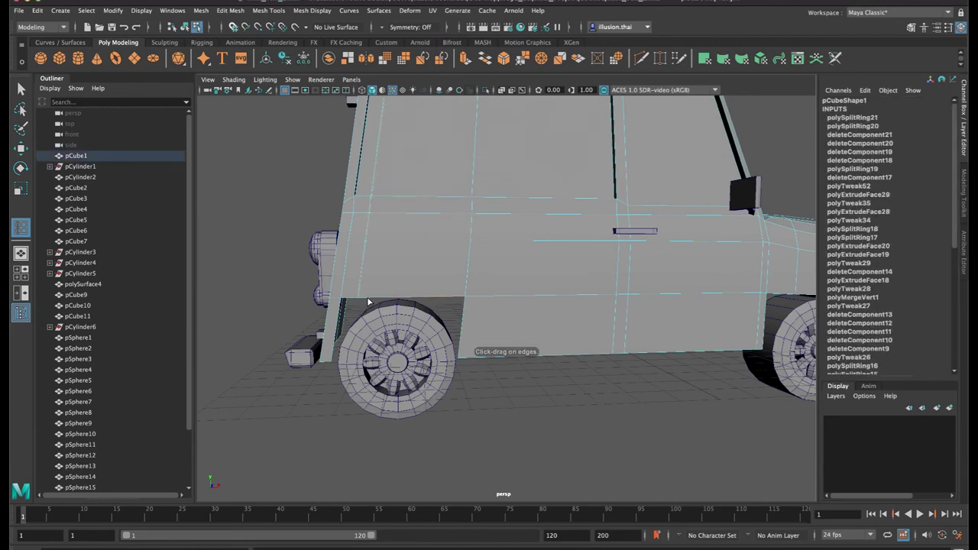
pyautogui.hotkey('ctrl', 'z')
pyautogui.hotkey('ctrl', 'z')
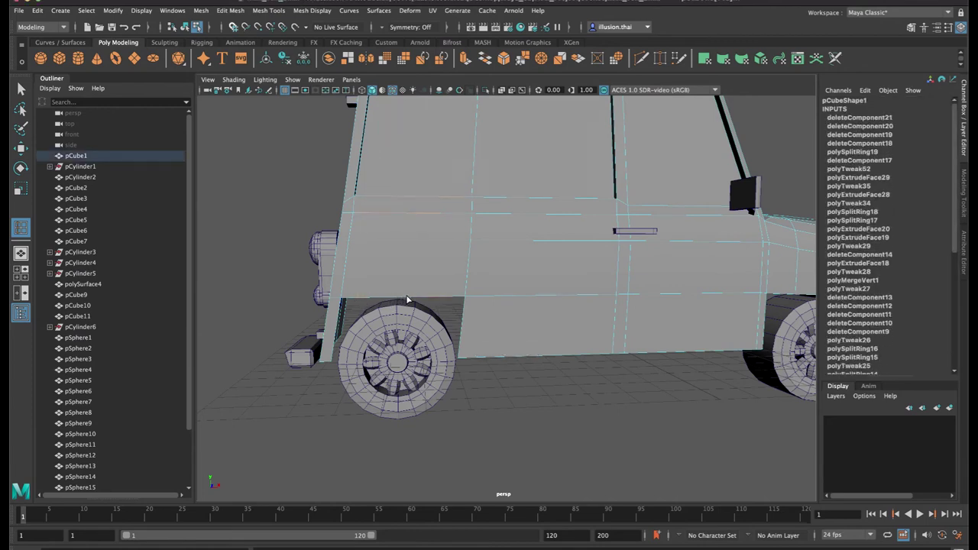
# Insert three vertical edge loops through the body side above the rear wheel, spaced across the arch opening
pyautogui.click(401, 296)
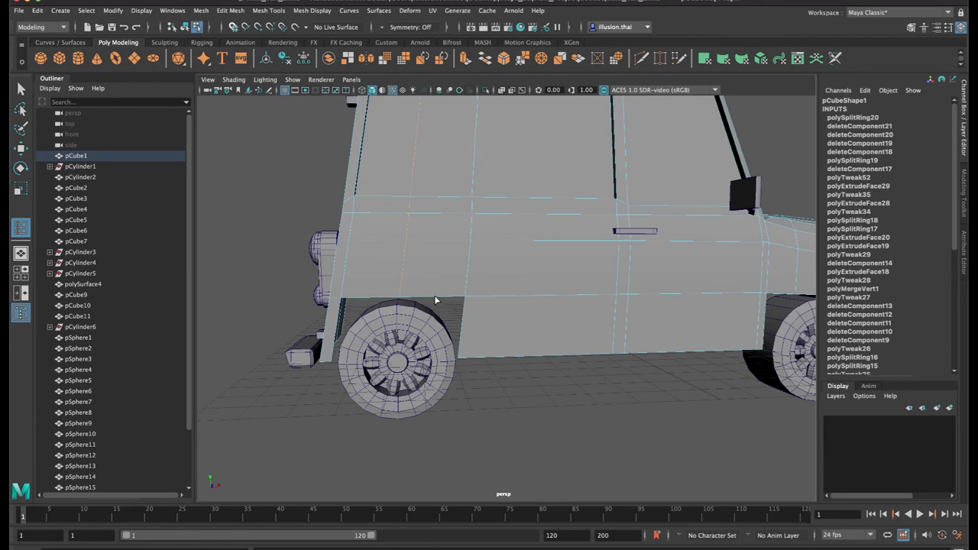
pyautogui.click(436, 296)
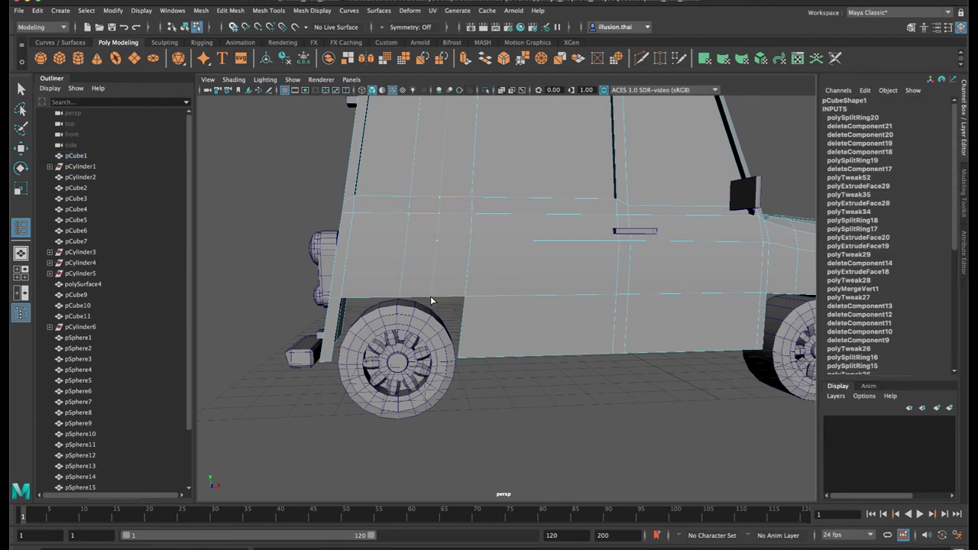
pyautogui.moveTo(431, 296); pyautogui.dragTo(431, 296)
pyautogui.click(365, 301)
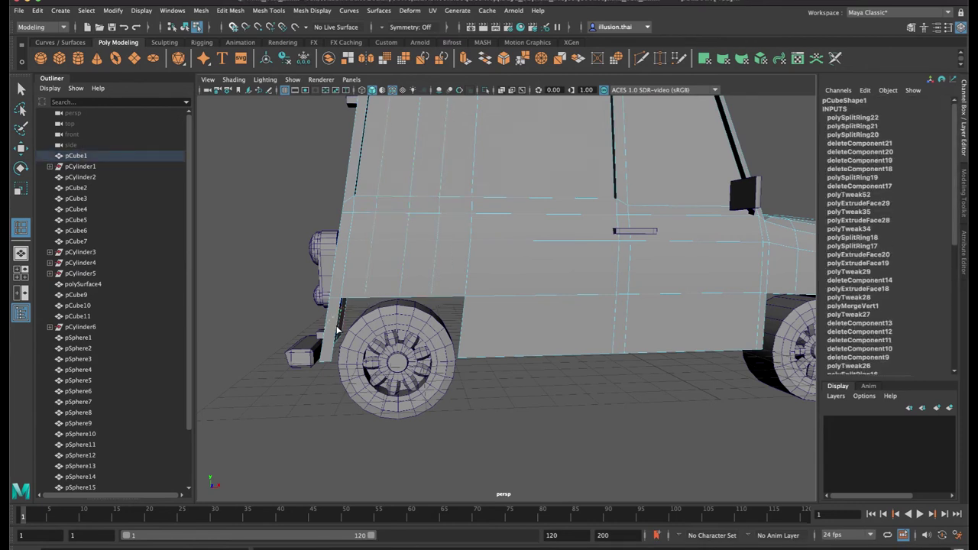
# Insert horizontal edge loops across the lower body sections beside the wheels, plus two vertical loops above the front wheel
pyautogui.click(337, 333)
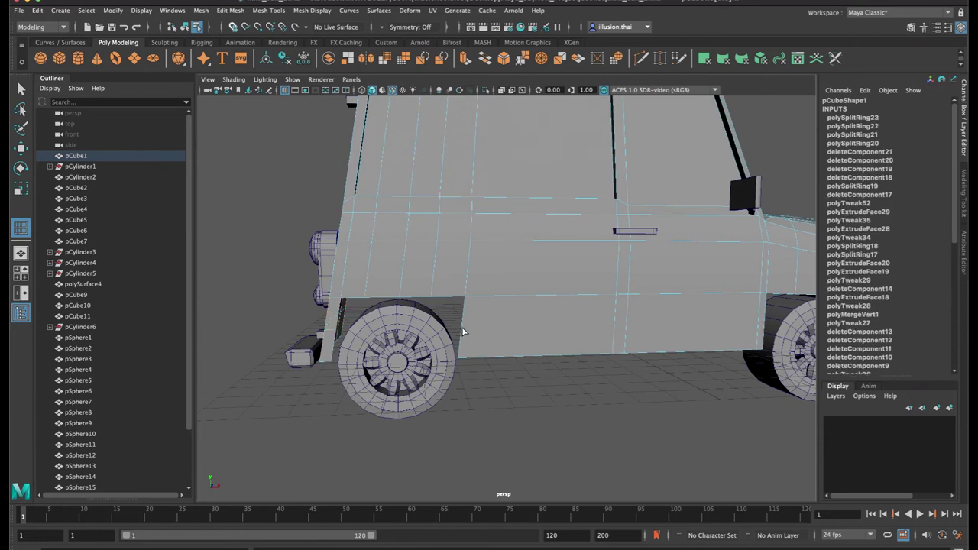
pyautogui.click(461, 329)
pyautogui.keyDown('alt'); pyautogui.moveTo(658, 331); pyautogui.dragTo(472, 312, button='middle'); pyautogui.keyUp('alt')
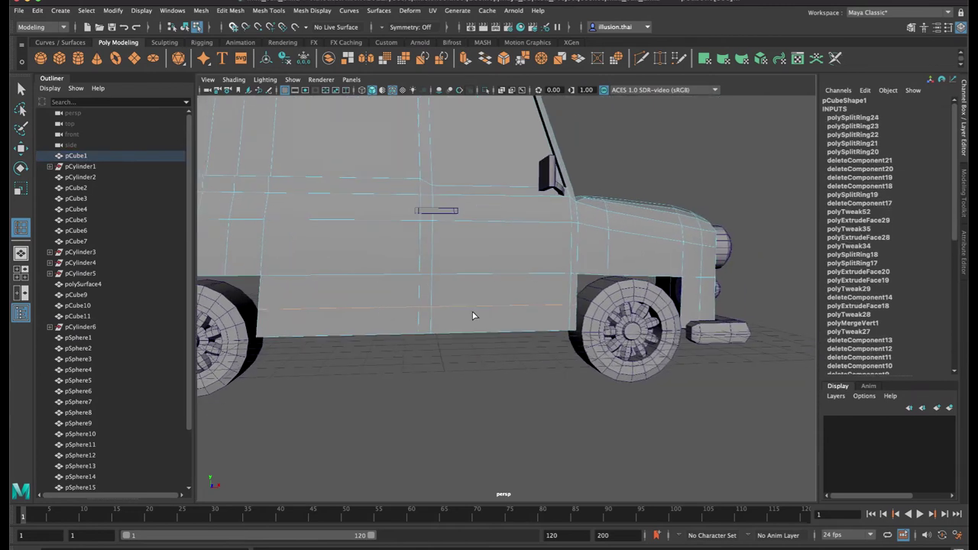
pyautogui.keyDown('alt'); pyautogui.moveTo(473, 316); pyautogui.dragTo(594, 315); pyautogui.keyUp('alt')
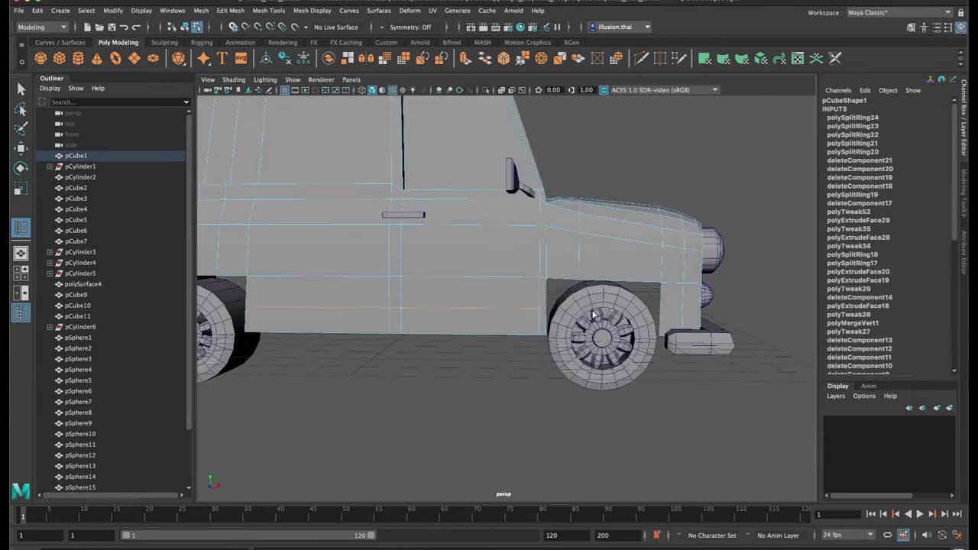
pyautogui.click(662, 313)
pyautogui.click(636, 282)
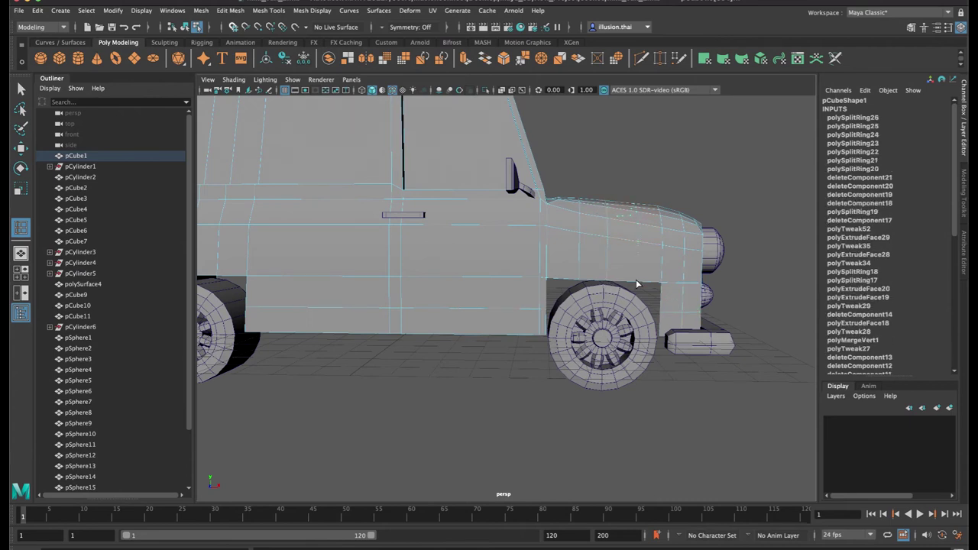
pyautogui.press('q')
# Move the body vertices at the rear side of the front wheel arch to follow the tyre's curve
pyautogui.moveTo(555, 267); pyautogui.dragTo(523, 259, button='right')
pyautogui.press('w')
pyautogui.click(547, 278)
pyautogui.keyDown('alt'); pyautogui.moveTo(595, 306); pyautogui.dragTo(705, 306, button='right'); pyautogui.keyUp('alt')
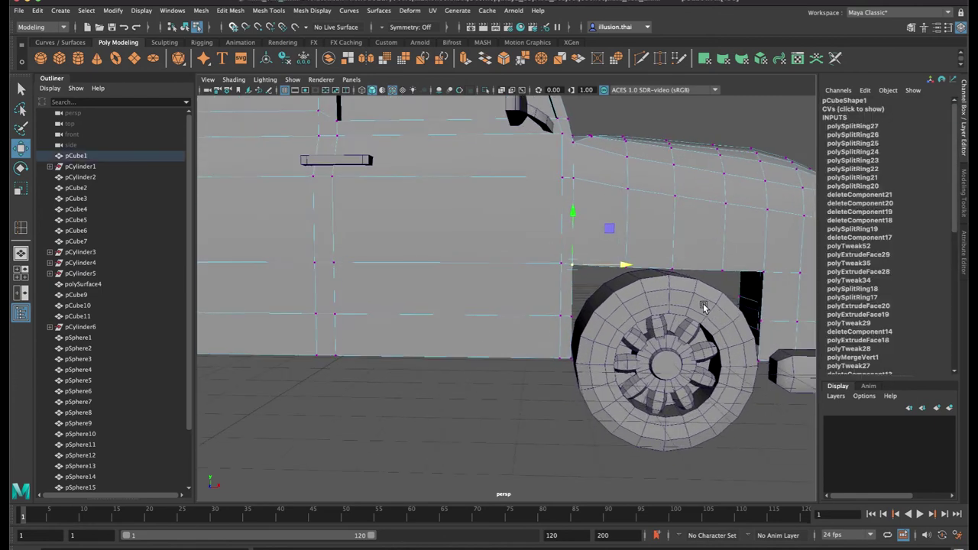
pyautogui.keyDown('alt'); pyautogui.moveTo(705, 306); pyautogui.dragTo(578, 287, button='middle'); pyautogui.keyUp('alt')
pyautogui.moveTo(453, 209); pyautogui.dragTo(459, 307)
pyautogui.click(453, 298)
pyautogui.moveTo(448, 251); pyautogui.dragTo(448, 260)
pyautogui.click(442, 246)
pyautogui.moveTo(440, 200); pyautogui.dragTo(437, 233)
# Move the body vertices over the top and front side of the front wheel arch to round the opening
pyautogui.click(504, 251)
pyautogui.click(552, 251)
pyautogui.moveTo(551, 210); pyautogui.dragTo(551, 207)
pyautogui.moveTo(594, 231); pyautogui.dragTo(609, 265)
pyautogui.moveTo(602, 206); pyautogui.dragTo(640, 256)
pyautogui.click(648, 250)
pyautogui.moveTo(693, 294)
pyautogui.mouseDown()
pyautogui.moveTo(650, 303)
pyautogui.moveTo(680, 302)
pyautogui.mouseUp()
pyautogui.click(640, 304)
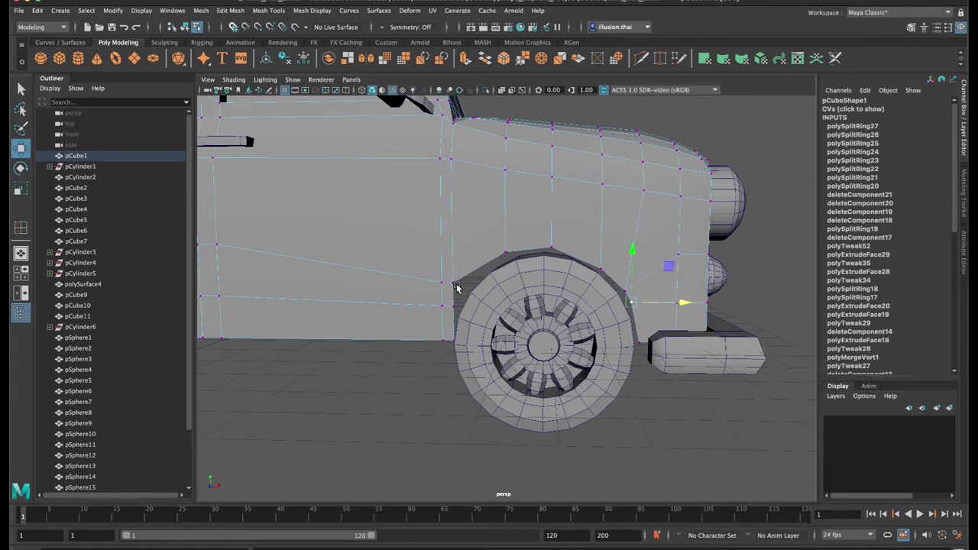
# Nudge the vertices behind the front wheel forward to tighten the arch around the tyre
pyautogui.click(451, 285)
pyautogui.moveTo(511, 284); pyautogui.dragTo(526, 283)
pyautogui.click(601, 268)
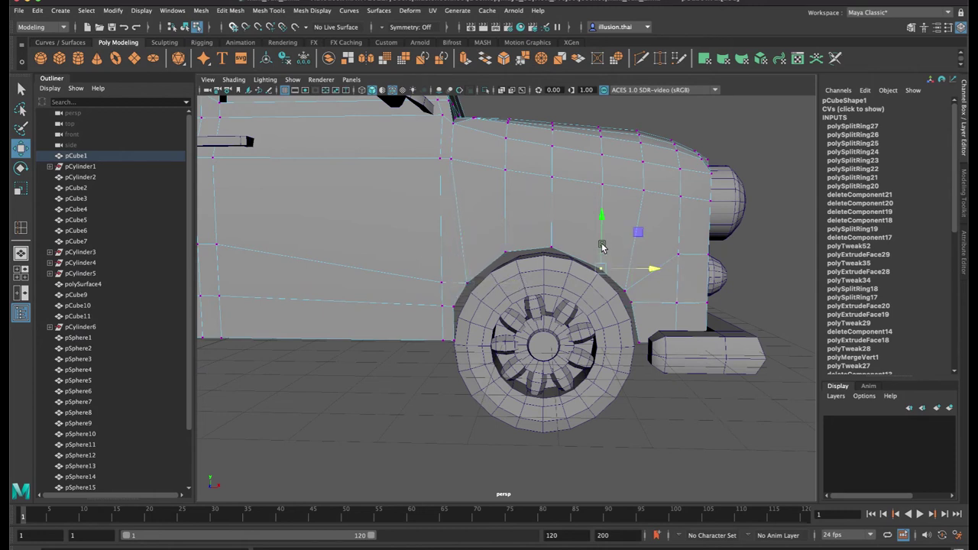
pyautogui.keyDown('alt'); pyautogui.moveTo(454, 291); pyautogui.dragTo(461, 295); pyautogui.keyUp('alt')
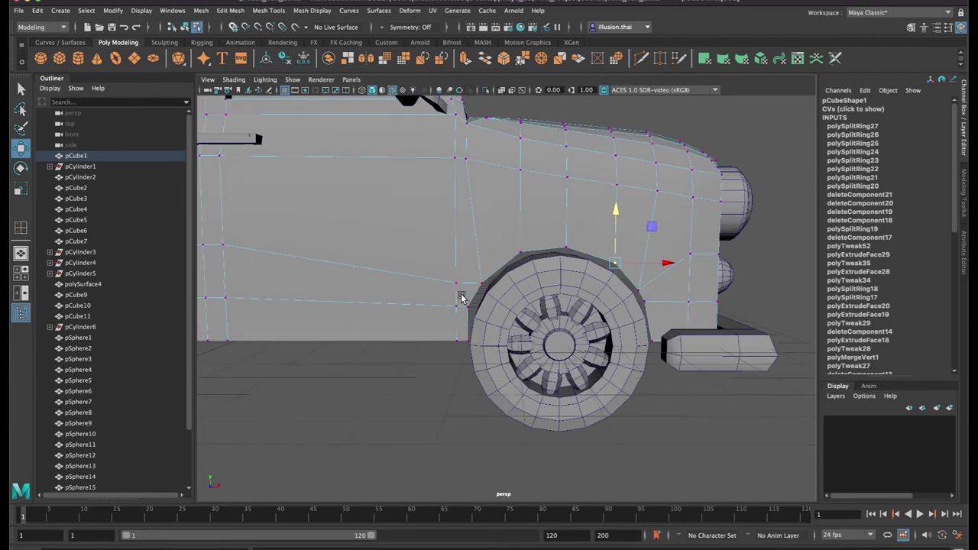
pyautogui.click(455, 342)
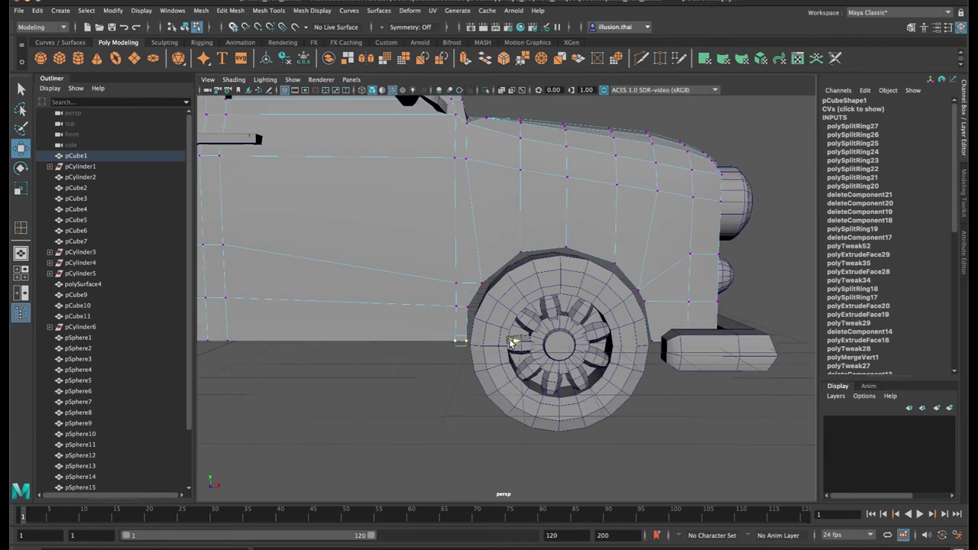
pyautogui.click(467, 306)
pyautogui.moveTo(512, 308); pyautogui.dragTo(517, 309)
# Move the body vertices along the front side of the rear wheel arch to follow the tyre's curve
pyautogui.click(427, 303)
pyautogui.keyDown('alt'); pyautogui.moveTo(427, 303); pyautogui.dragTo(314, 292); pyautogui.keyUp('alt')
pyautogui.keyDown('alt'); pyautogui.moveTo(314, 292); pyautogui.dragTo(452, 293, button='middle'); pyautogui.keyUp('alt')
pyautogui.click(516, 289)
pyautogui.moveTo(572, 288); pyautogui.dragTo(558, 289)
pyautogui.click(525, 234)
pyautogui.moveTo(522, 215); pyautogui.dragTo(519, 250)
pyautogui.moveTo(578, 275); pyautogui.dragTo(534, 269)
pyautogui.click(469, 235)
pyautogui.moveTo(469, 199); pyautogui.dragTo(469, 217)
pyautogui.moveTo(512, 253); pyautogui.dragTo(507, 252)
pyautogui.moveTo(464, 211); pyautogui.dragTo(463, 207)
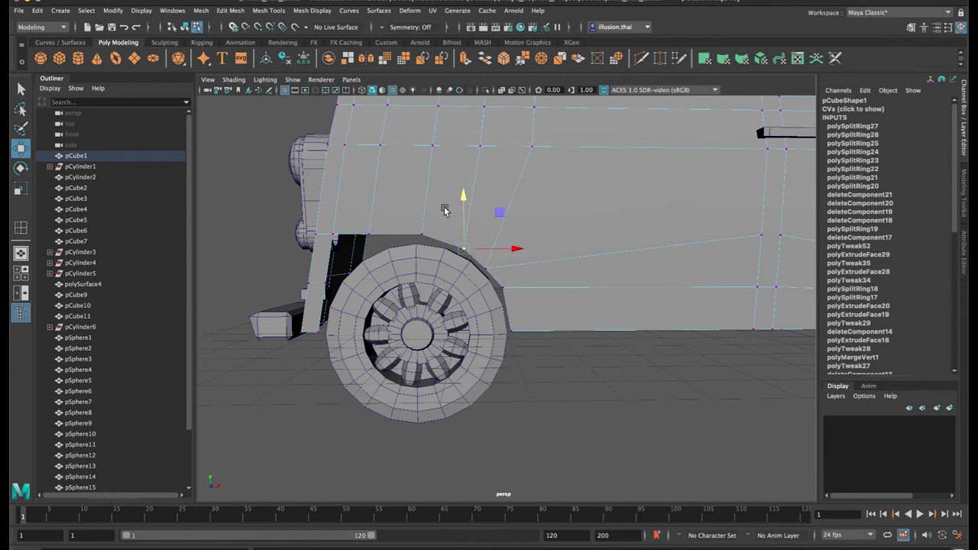
# Adjust the height of the vertices over the top of the rear wheel arch to match the tyre's curve
pyautogui.click(423, 235)
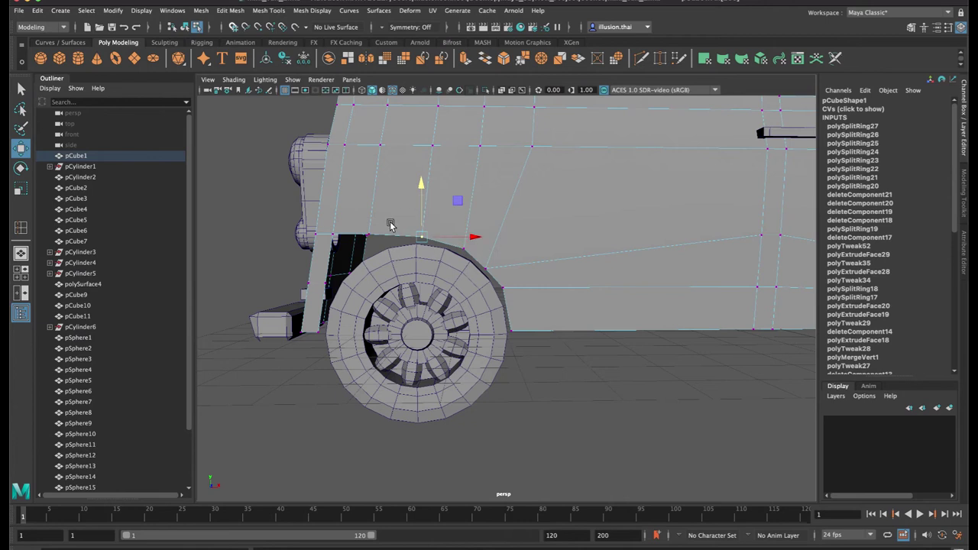
pyautogui.keyDown('alt'); pyautogui.moveTo(379, 236); pyautogui.dragTo(421, 244); pyautogui.keyUp('alt')
pyautogui.click(419, 247)
pyautogui.doubleClick(418, 241)
pyautogui.click(419, 240)
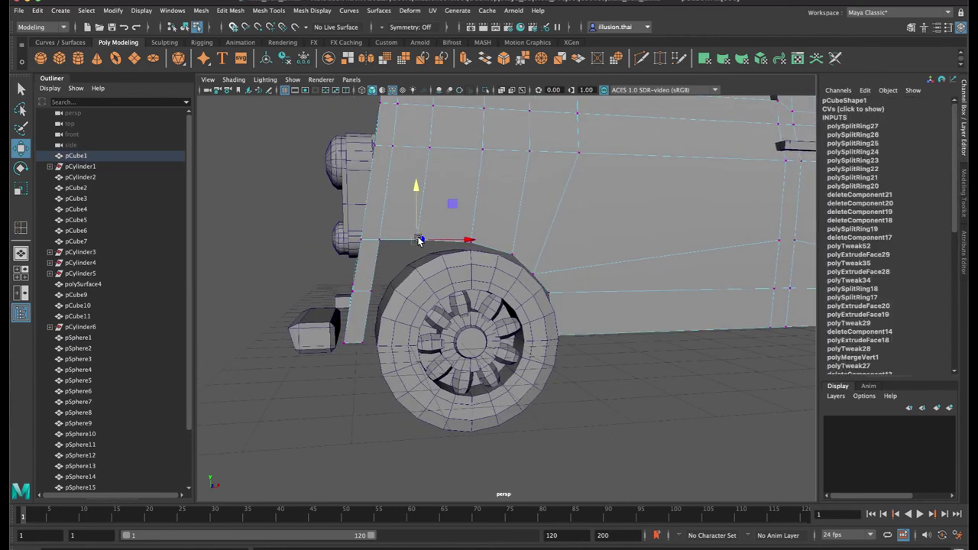
pyautogui.moveTo(419, 205); pyautogui.dragTo(418, 215)
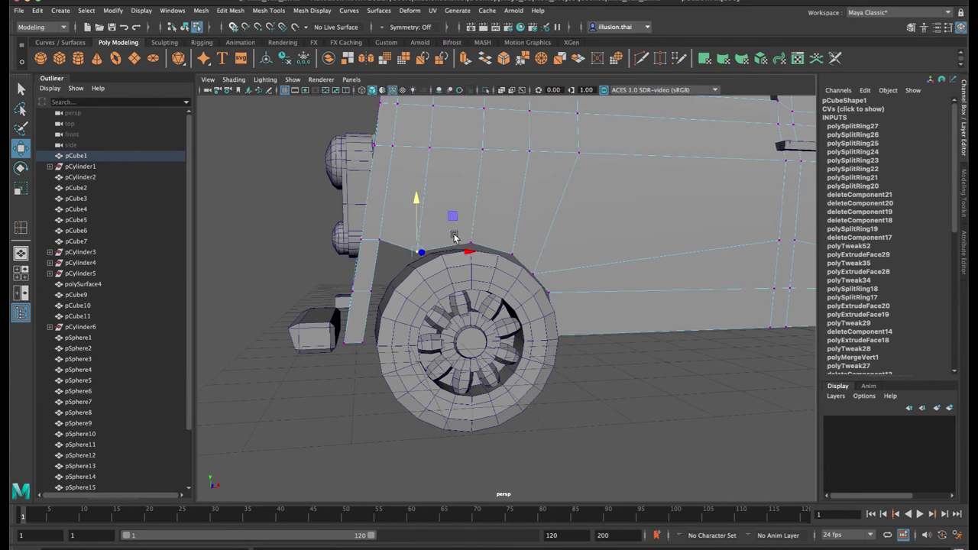
pyautogui.click(470, 252)
pyautogui.moveTo(423, 203); pyautogui.dragTo(423, 200)
# Move the vertices at the rear side of the rear wheel arch to finish rounding it, and return to object mode
pyautogui.click(379, 241)
pyautogui.moveTo(433, 241); pyautogui.dragTo(445, 241)
pyautogui.moveTo(394, 193); pyautogui.dragTo(391, 219)
pyautogui.moveTo(443, 272); pyautogui.dragTo(432, 292)
pyautogui.click(373, 291)
pyautogui.click(364, 342)
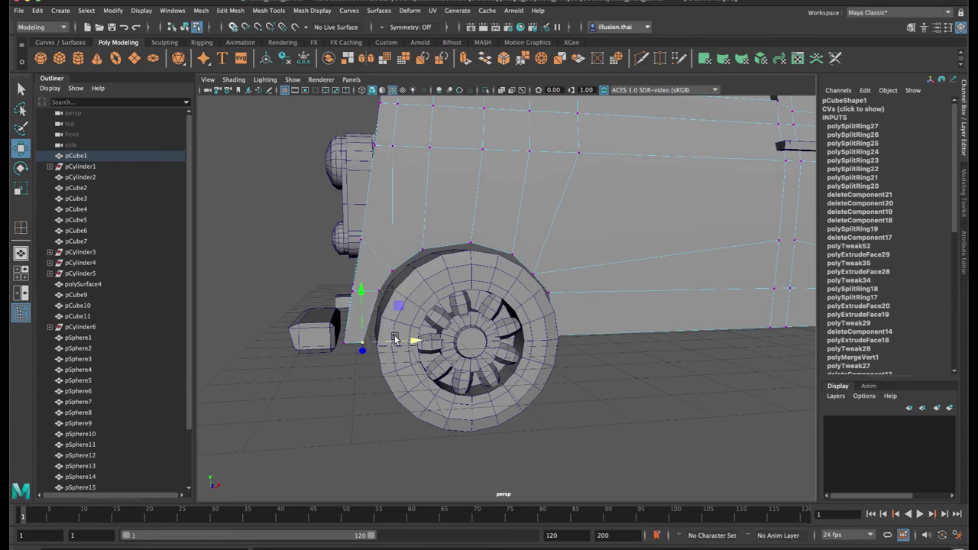
pyautogui.press('q')
pyautogui.moveTo(578, 261); pyautogui.dragTo(611, 245, button='right')
pyautogui.click(594, 369)
# Select all parts of the front and rear wheels and shift them slightly inward toward the car body
pyautogui.keyDown('alt'); pyautogui.moveTo(594, 368); pyautogui.dragTo(464, 329); pyautogui.keyUp('alt')
pyautogui.moveTo(412, 304); pyautogui.dragTo(493, 423)
pyautogui.scroll(-3, 585, 382)
pyautogui.keyDown('alt'); pyautogui.moveTo(616, 356); pyautogui.dragTo(508, 343, button='middle'); pyautogui.keyUp('alt')
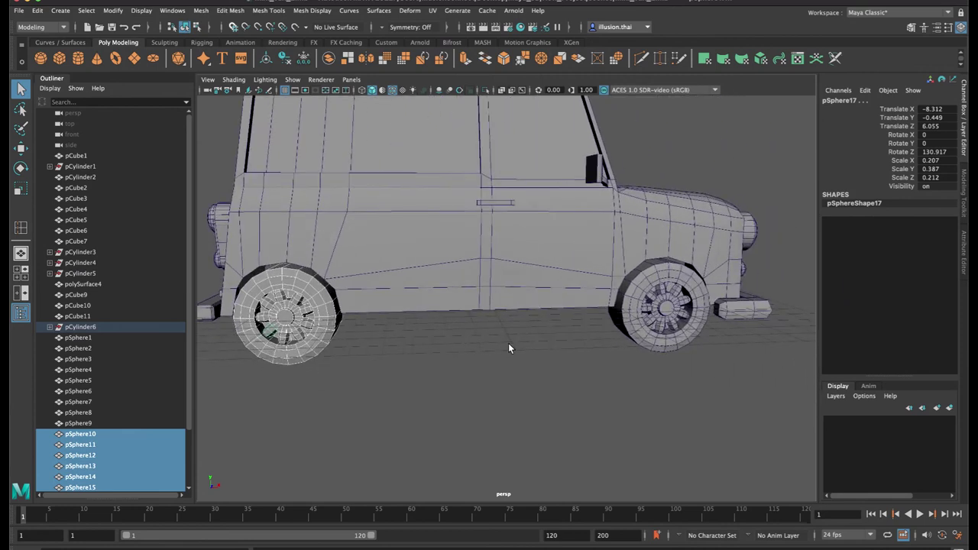
pyautogui.keyDown('alt'); pyautogui.moveTo(509, 345); pyautogui.dragTo(570, 339); pyautogui.keyUp('alt')
pyautogui.keyDown('alt'); pyautogui.moveTo(569, 338); pyautogui.dragTo(495, 340, button='middle'); pyautogui.keyUp('alt')
pyautogui.keyDown('shift'); pyautogui.moveTo(589, 391); pyautogui.dragTo(604, 367); pyautogui.keyUp('shift')
pyautogui.keyDown('alt'); pyautogui.moveTo(604, 368); pyautogui.dragTo(537, 361, button='right'); pyautogui.keyUp('alt')
pyautogui.press('w')
pyautogui.keyDown('alt'); pyautogui.moveTo(508, 365); pyautogui.dragTo(575, 358); pyautogui.keyUp('alt')
pyautogui.moveTo(658, 310); pyautogui.dragTo(648, 314)
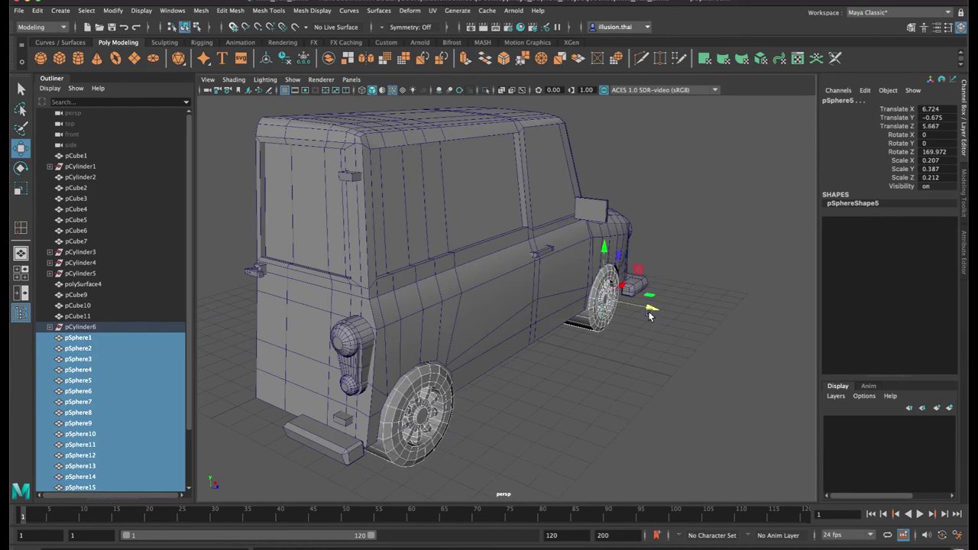
pyautogui.click(591, 394)
pyautogui.keyDown('alt'); pyautogui.moveTo(517, 367); pyautogui.dragTo(401, 336); pyautogui.keyUp('alt')
pyautogui.keyDown('alt'); pyautogui.moveTo(401, 336); pyautogui.dragTo(581, 334, button='middle'); pyautogui.keyUp('alt')
pyautogui.keyDown('alt'); pyautogui.moveTo(347, 319); pyautogui.dragTo(493, 321, button='right'); pyautogui.keyUp('alt')
pyautogui.keyDown('alt'); pyautogui.moveTo(492, 319); pyautogui.dragTo(480, 292); pyautogui.keyUp('alt')
pyautogui.rightClick(552, 256)
pyautogui.moveTo(552, 255); pyautogui.dragTo(563, 233, button='right')
pyautogui.click(571, 254)
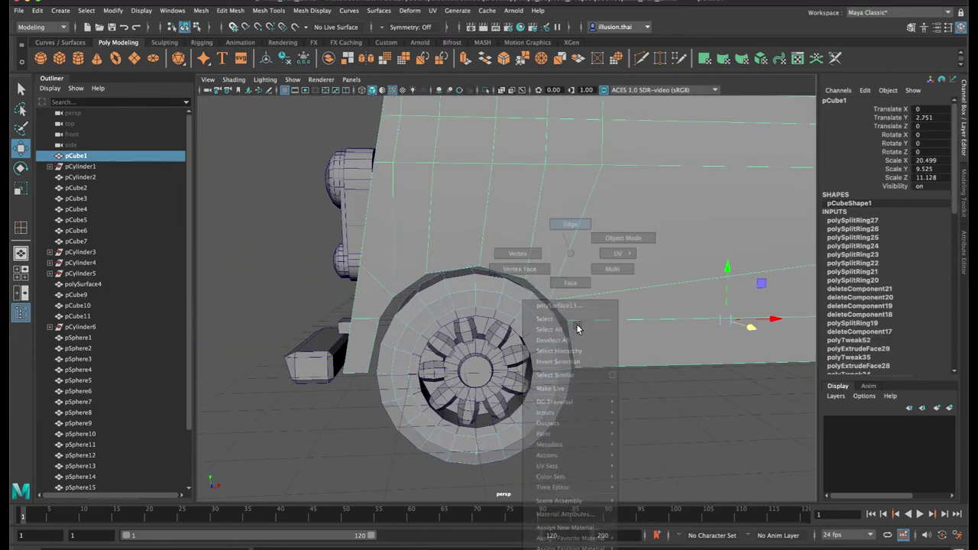
pyautogui.click(571, 341)
pyautogui.hotkey('ctrl', 'z')
pyautogui.hotkey('ctrl', 'z')
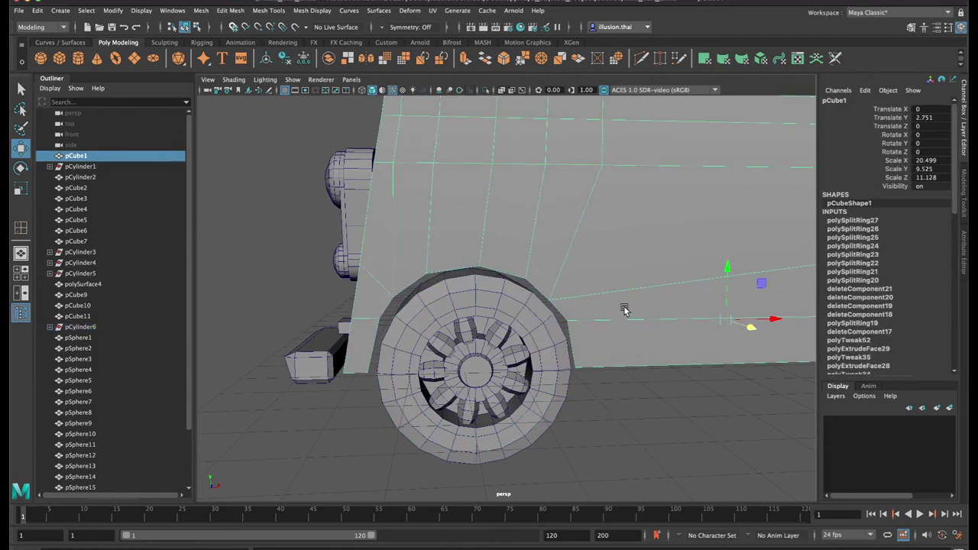
# Try to select the edges along the front side of the rear wheel arch in component mode
pyautogui.press('F8')
pyautogui.click(573, 346)
pyautogui.keyDown('shift'); pyautogui.click(560, 309); pyautogui.keyUp('shift')
pyautogui.keyDown('shift'); pyautogui.click(538, 295); pyautogui.keyUp('shift')
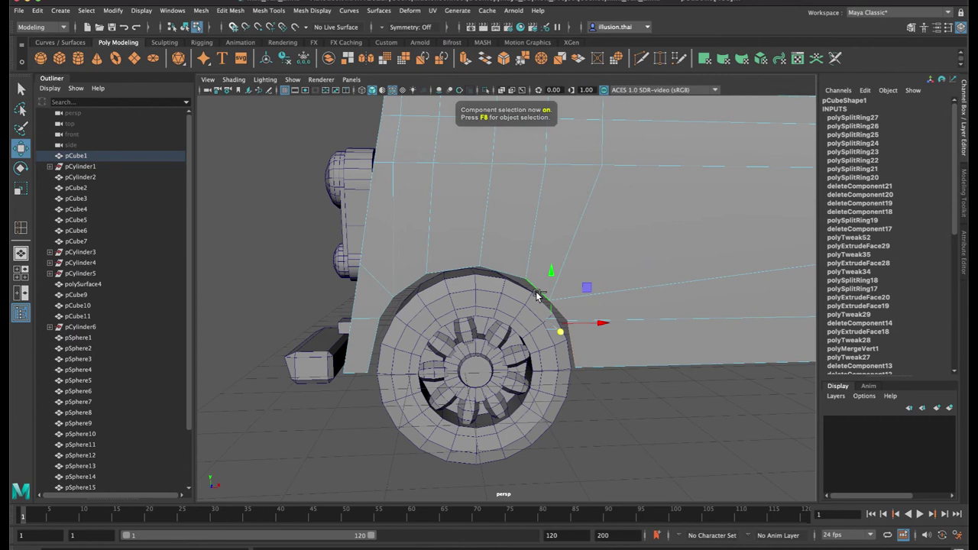
pyautogui.press('q')
pyautogui.click(595, 311)
pyautogui.click(593, 304)
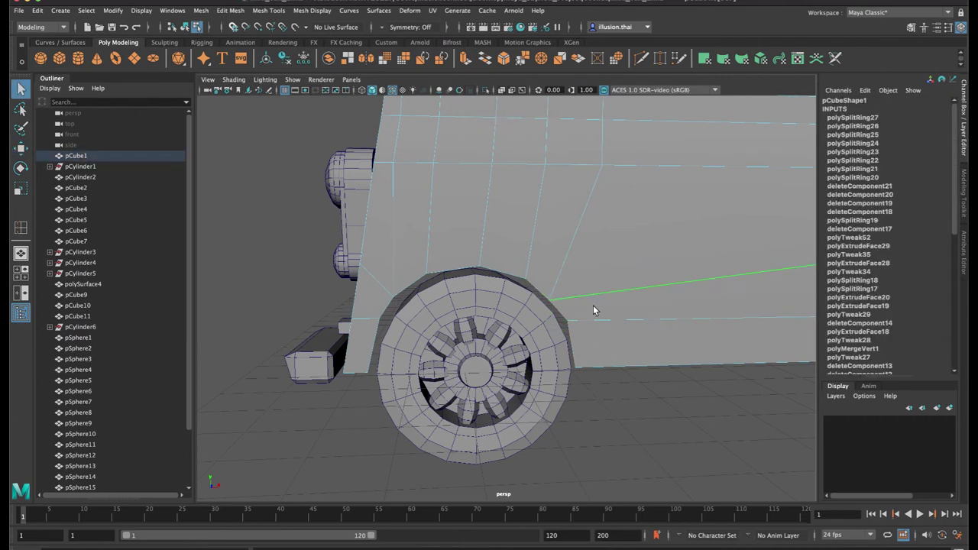
# Nudge the vertex at the upper front side of the rear wheel arch to follow the tyre, and return to object mode
pyautogui.keyDown('alt'); pyautogui.moveTo(593, 305); pyautogui.dragTo(575, 301); pyautogui.keyUp('alt')
pyautogui.moveTo(576, 271); pyautogui.dragTo(530, 273, button='right')
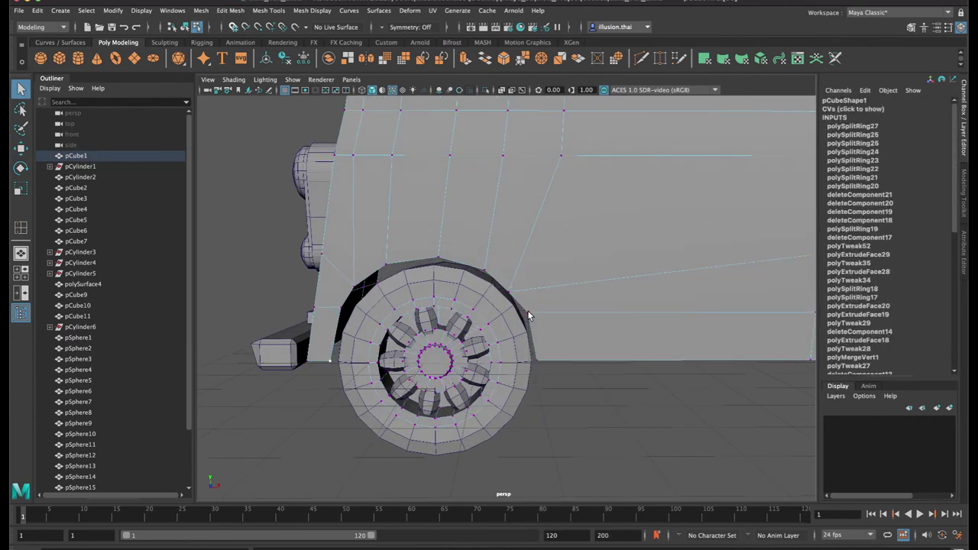
pyautogui.click(510, 294)
pyautogui.press('w')
pyautogui.moveTo(565, 293); pyautogui.dragTo(566, 293)
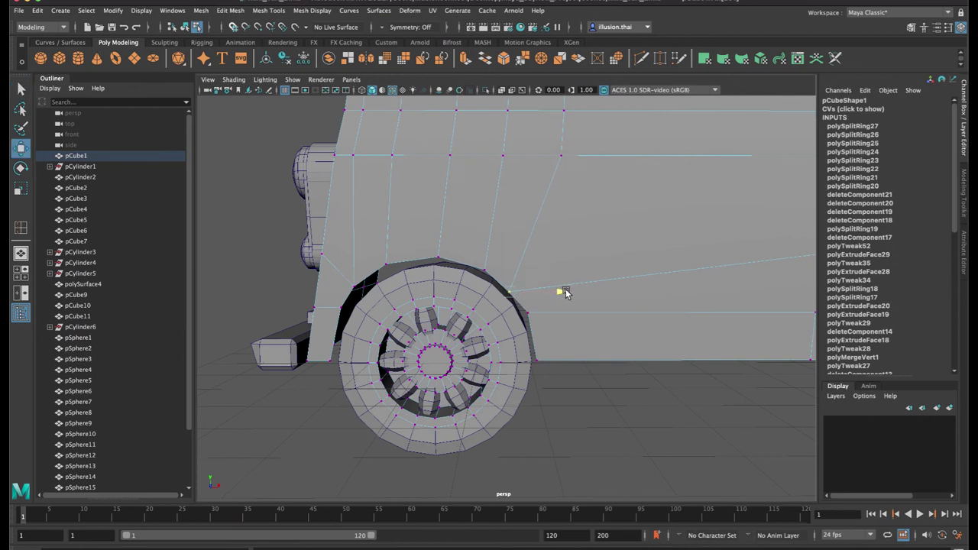
pyautogui.press('q')
pyautogui.moveTo(608, 303); pyautogui.dragTo(637, 258, button='right')
pyautogui.click(590, 377)
pyautogui.click(579, 296)
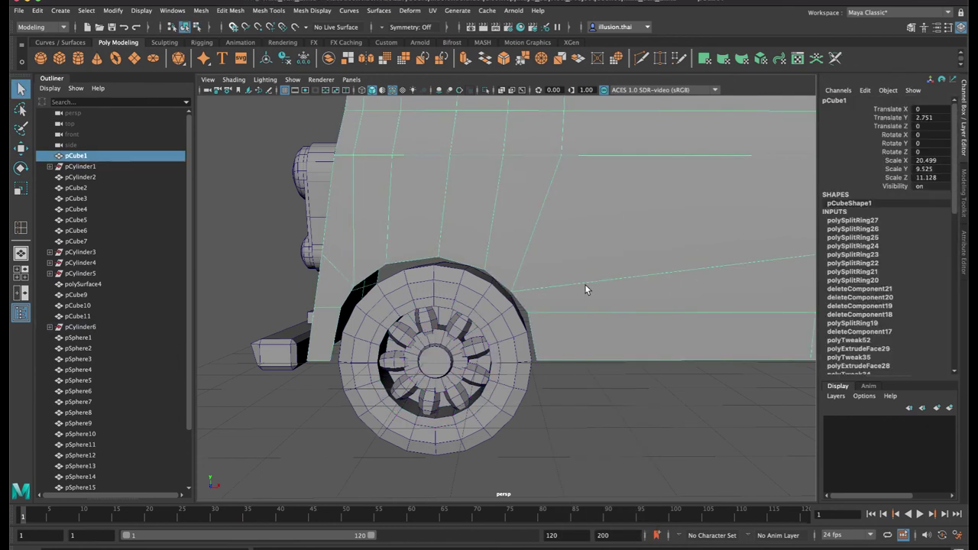
# Select all border edges running around the rear and front wheel arches of the car body
pyautogui.press('F8')
pyautogui.moveTo(546, 270)
pyautogui.mouseDown(button='right')
pyautogui.moveTo(582, 281)
pyautogui.moveTo(527, 283)
pyautogui.moveTo(545, 300)
pyautogui.moveTo(544, 252)
pyautogui.mouseUp(button='right')
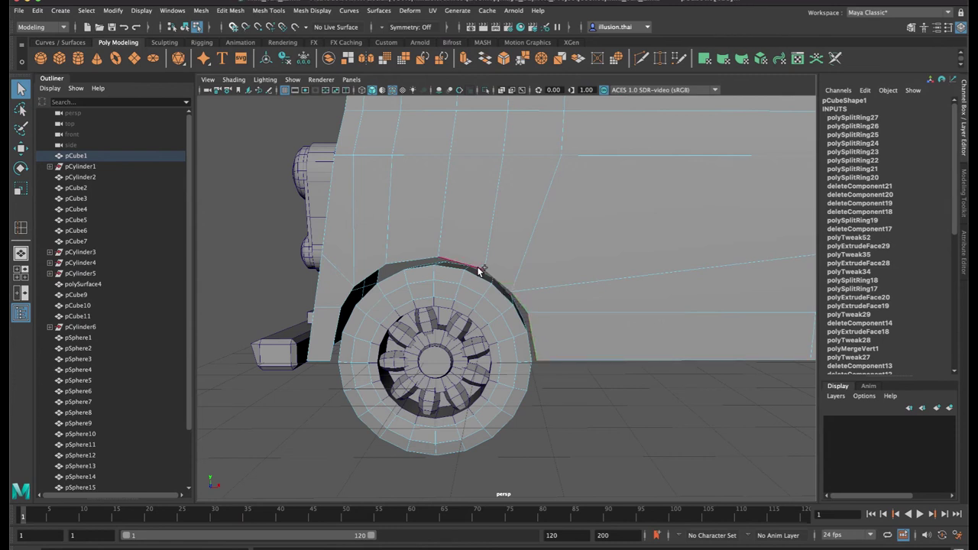
pyautogui.keyDown('alt'); pyautogui.moveTo(421, 262); pyautogui.dragTo(431, 267); pyautogui.keyUp('alt')
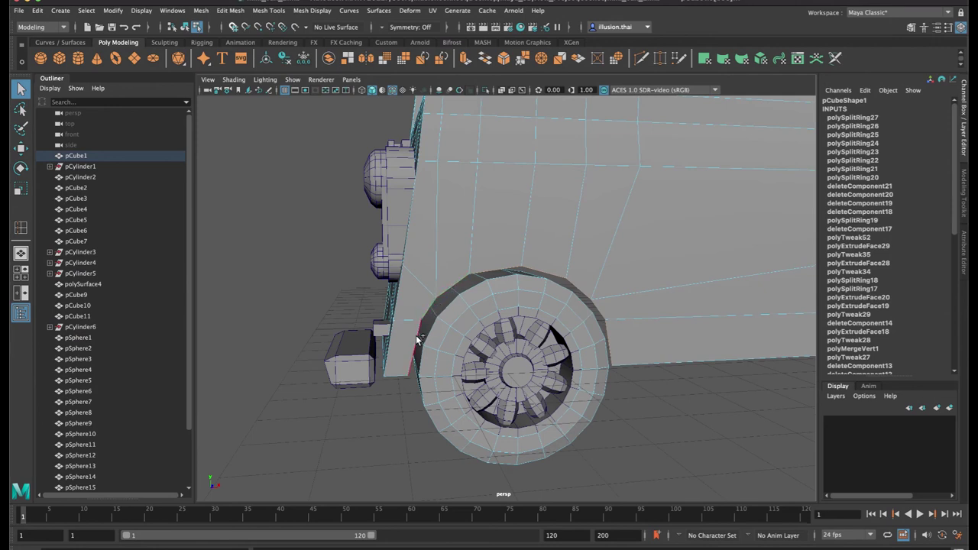
pyautogui.scroll(-4, 642, 340)
pyautogui.keyDown('alt'); pyautogui.moveTo(658, 334); pyautogui.dragTo(366, 344, button='middle'); pyautogui.keyUp('alt')
pyautogui.moveTo(663, 347)
pyautogui.keyDown('alt'); pyautogui.mouseDown()
pyautogui.moveTo(547, 336)
pyautogui.moveTo(664, 343)
pyautogui.mouseUp(); pyautogui.keyUp('alt')
pyautogui.scroll(4, 709, 335)
pyautogui.keyDown('alt'); pyautogui.moveTo(713, 334); pyautogui.dragTo(617, 324, button='middle'); pyautogui.keyUp('alt')
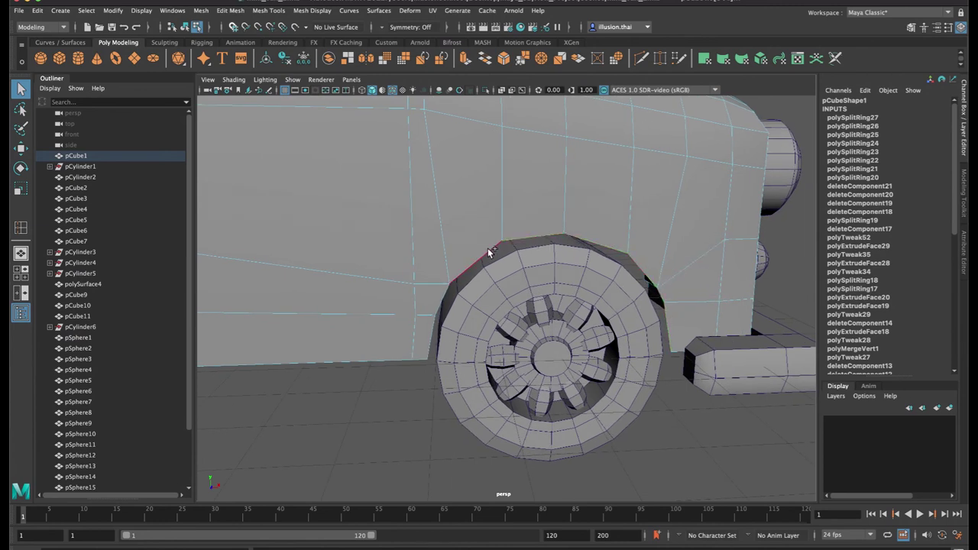
pyautogui.keyDown('alt'); pyautogui.moveTo(582, 343); pyautogui.dragTo(469, 342, button='right'); pyautogui.keyUp('alt')
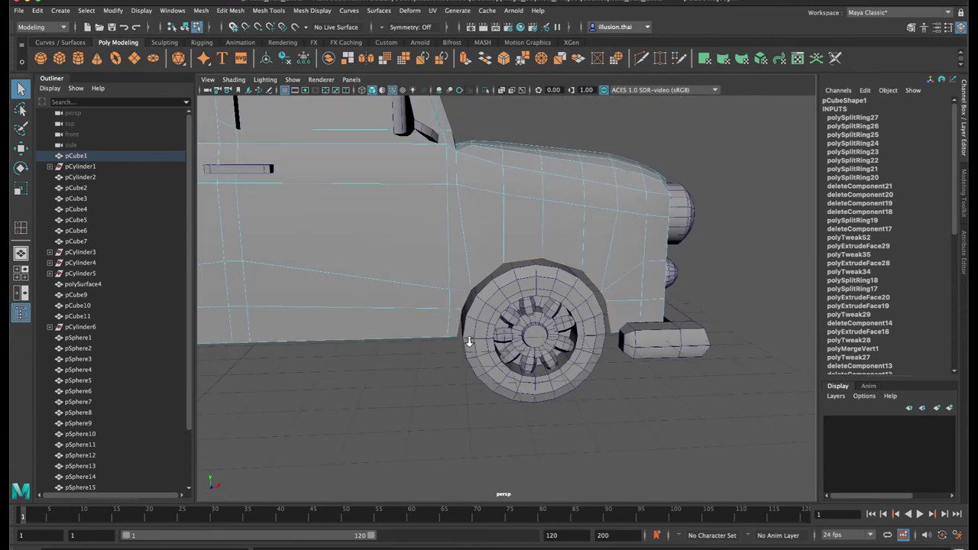
# Extrude the wheel arch edges and move them inward to give the arches depth under the body
pyautogui.hotkey('ctrl', 'e')
pyautogui.keyDown('alt'); pyautogui.moveTo(535, 359); pyautogui.dragTo(474, 358, button='right'); pyautogui.keyUp('alt')
pyautogui.keyDown('alt'); pyautogui.moveTo(466, 347); pyautogui.dragTo(524, 363); pyautogui.keyUp('alt')
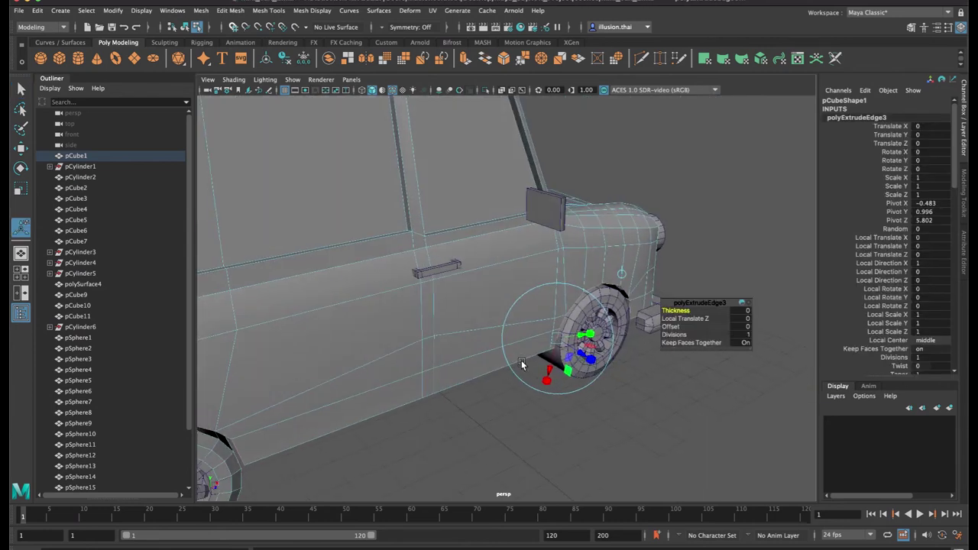
pyautogui.press('w')
pyautogui.moveTo(445, 383); pyautogui.dragTo(434, 377)
pyautogui.press('4')
pyautogui.keyDown('alt'); pyautogui.moveTo(543, 406); pyautogui.dragTo(459, 394, button='right'); pyautogui.keyUp('alt')
pyautogui.keyDown('alt'); pyautogui.moveTo(459, 395); pyautogui.dragTo(491, 394); pyautogui.keyUp('alt')
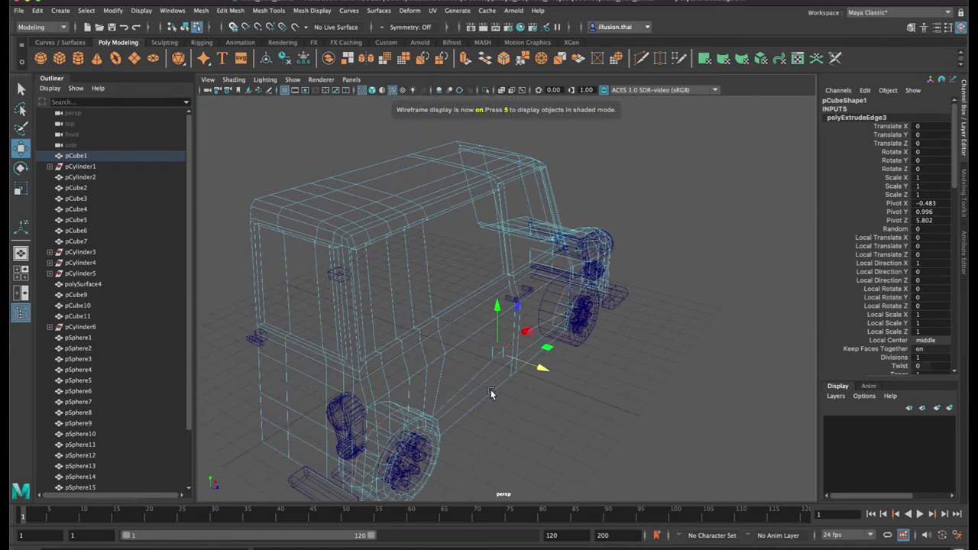
pyautogui.moveTo(544, 372)
pyautogui.mouseDown()
pyautogui.moveTo(529, 369)
pyautogui.moveTo(537, 372)
pyautogui.mouseUp()
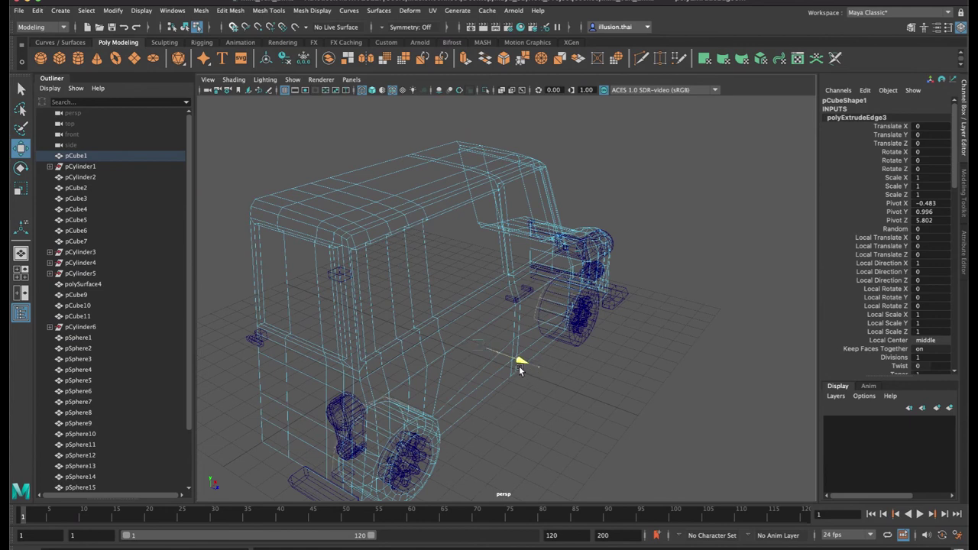
# Restore the shaded display, return the car body to object mode and clear the selection
pyautogui.press('6')
pyautogui.keyDown('alt'); pyautogui.moveTo(615, 392); pyautogui.dragTo(532, 385); pyautogui.keyUp('alt')
pyautogui.moveTo(522, 266); pyautogui.dragTo(567, 243, button='right')
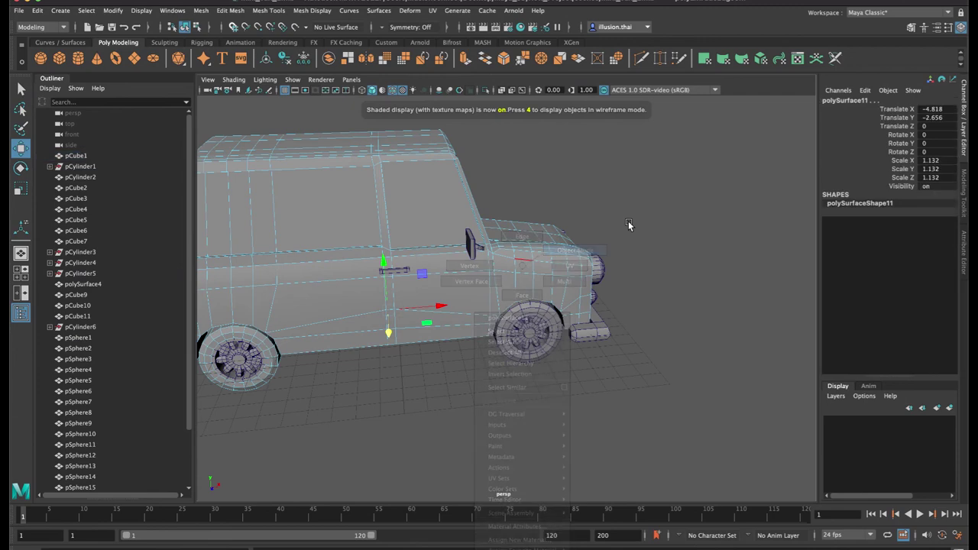
pyautogui.click(628, 223)
pyautogui.keyDown('alt'); pyautogui.moveTo(348, 293); pyautogui.dragTo(497, 338, button='middle'); pyautogui.keyUp('alt')
pyautogui.keyDown('alt'); pyautogui.moveTo(497, 339); pyautogui.dragTo(484, 333); pyautogui.keyUp('alt')
pyautogui.press('q')
pyautogui.press('w')
pyautogui.moveTo(510, 368)
pyautogui.keyDown('alt'); pyautogui.mouseDown()
pyautogui.moveTo(526, 350)
pyautogui.moveTo(493, 362)
pyautogui.mouseUp(); pyautogui.keyUp('alt')
pyautogui.keyDown('alt'); pyautogui.moveTo(513, 328); pyautogui.dragTo(569, 341); pyautogui.keyUp('alt')
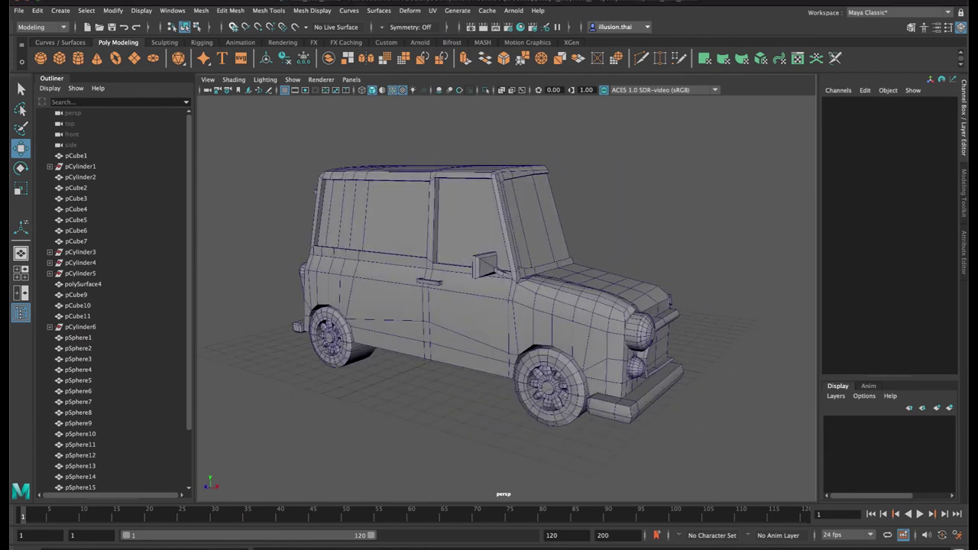
# Select the vertices at the front corner of the roof, shift them slightly, and return to object mode
pyautogui.keyDown('alt'); pyautogui.moveTo(639, 188); pyautogui.dragTo(556, 191); pyautogui.keyUp('alt')
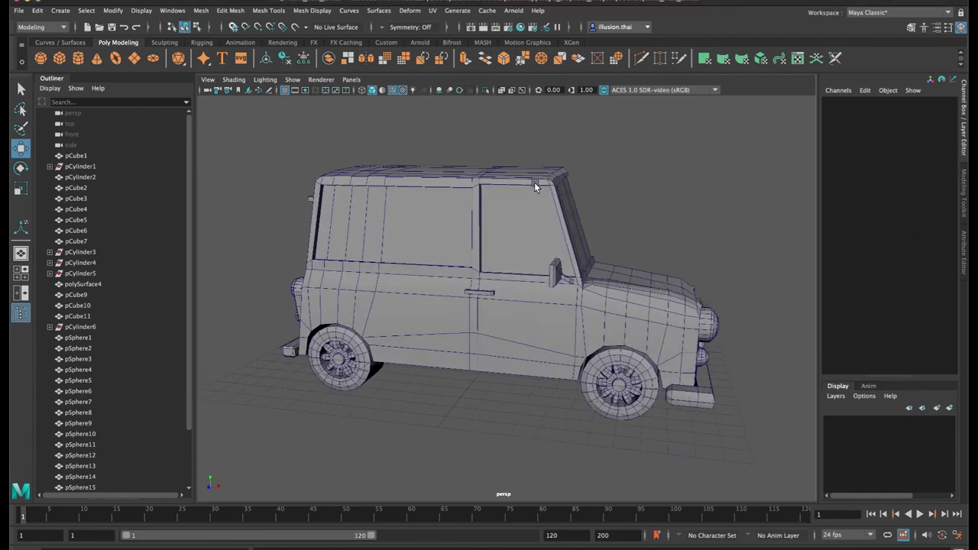
pyautogui.click(534, 181)
pyautogui.moveTo(527, 177); pyautogui.dragTo(512, 178, button='right')
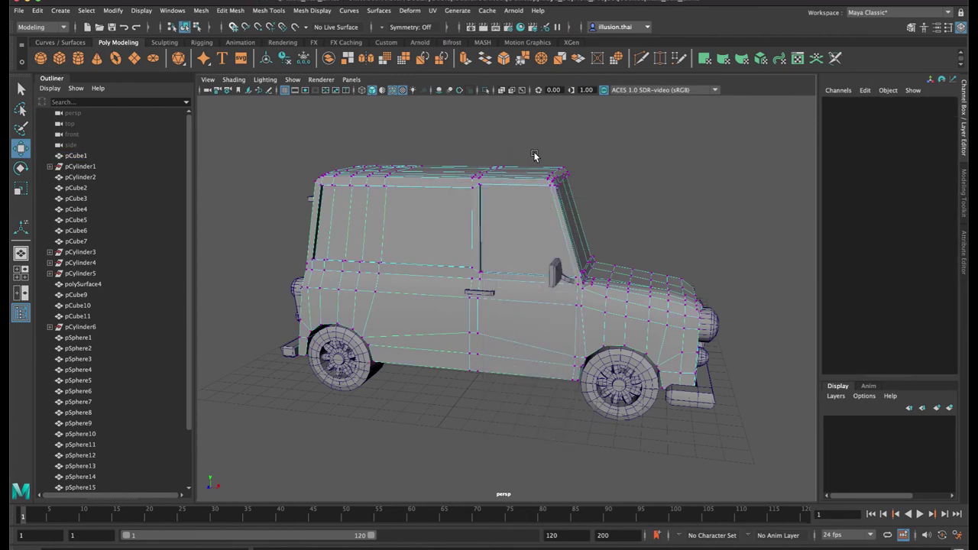
pyautogui.moveTo(534, 156); pyautogui.dragTo(584, 193)
pyautogui.moveTo(561, 137); pyautogui.dragTo(560, 137)
pyautogui.moveTo(472, 155)
pyautogui.keyDown('alt'); pyautogui.mouseDown()
pyautogui.moveTo(503, 144)
pyautogui.moveTo(475, 161)
pyautogui.mouseUp(); pyautogui.keyUp('alt')
pyautogui.keyDown('alt'); pyautogui.moveTo(475, 161); pyautogui.dragTo(537, 189, button='middle'); pyautogui.keyUp('alt')
pyautogui.keyDown('alt'); pyautogui.moveTo(537, 189); pyautogui.dragTo(527, 190); pyautogui.keyUp('alt')
pyautogui.moveTo(562, 195); pyautogui.dragTo(610, 159, button='right')
pyautogui.click(596, 150)
# Select all windshield faces of the car body and extract them as a separate piece
pyautogui.keyDown('alt'); pyautogui.moveTo(595, 149); pyautogui.dragTo(544, 229); pyautogui.keyUp('alt')
pyautogui.click(539, 263)
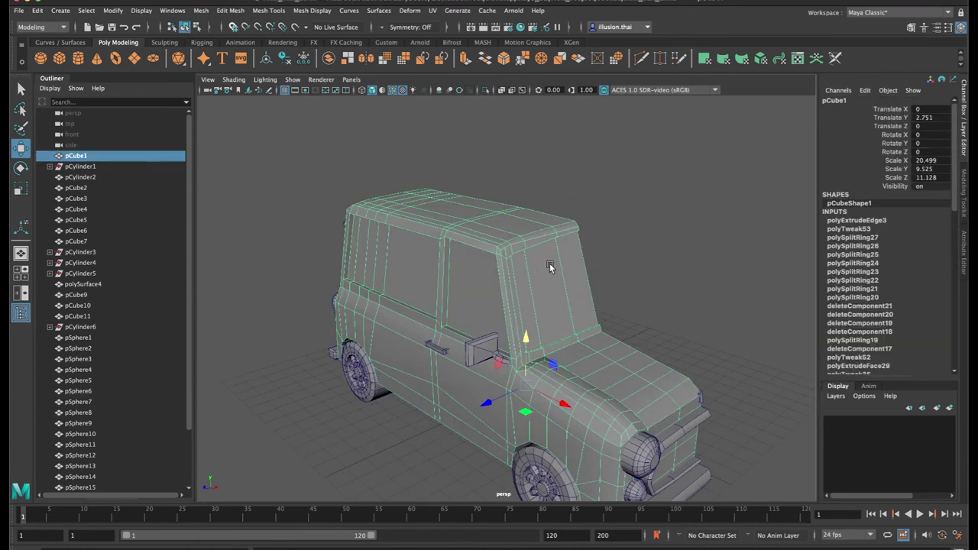
pyautogui.keyDown('alt'); pyautogui.moveTo(552, 276); pyautogui.dragTo(634, 294, button='right'); pyautogui.keyUp('alt')
pyautogui.keyDown('alt'); pyautogui.moveTo(634, 293); pyautogui.dragTo(446, 256); pyautogui.keyUp('alt')
pyautogui.moveTo(447, 233); pyautogui.dragTo(447, 263, button='right')
pyautogui.click(406, 253)
pyautogui.keyDown('shift'); pyautogui.click(429, 255); pyautogui.keyUp('shift')
pyautogui.keyDown('shift'); pyautogui.click(492, 255); pyautogui.keyUp('shift')
pyautogui.keyDown('shift'); pyautogui.click(527, 256); pyautogui.keyUp('shift')
pyautogui.moveTo(471, 258)
pyautogui.keyDown('alt'); pyautogui.mouseDown()
pyautogui.moveTo(454, 257)
pyautogui.moveTo(473, 257)
pyautogui.mouseUp(); pyautogui.keyUp('alt')
pyautogui.click(228, 13)
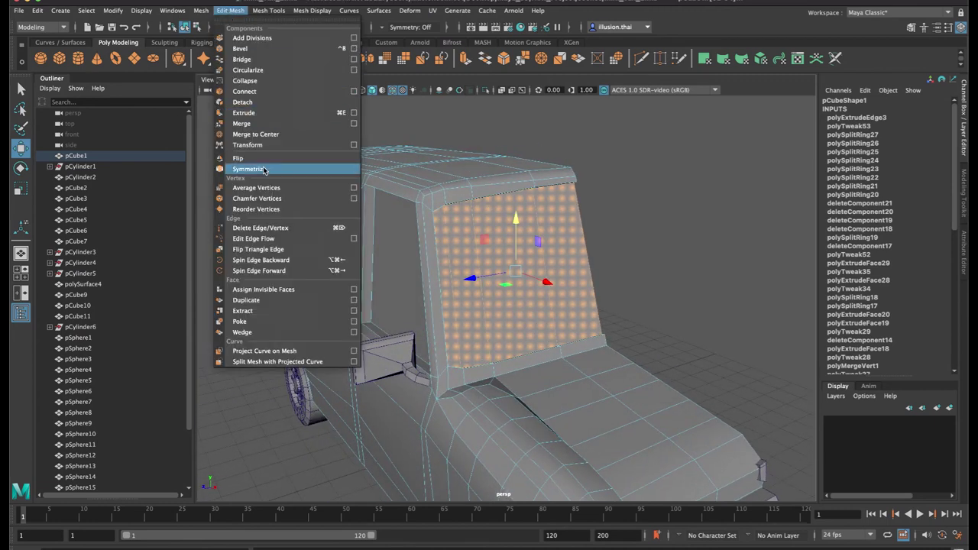
pyautogui.click(275, 310)
# Select the side window faces of the body, from the front door glass to the rearmost strips
pyautogui.keyDown('alt'); pyautogui.moveTo(428, 281); pyautogui.dragTo(489, 280); pyautogui.keyUp('alt')
pyautogui.press('F11')
pyautogui.click(613, 244)
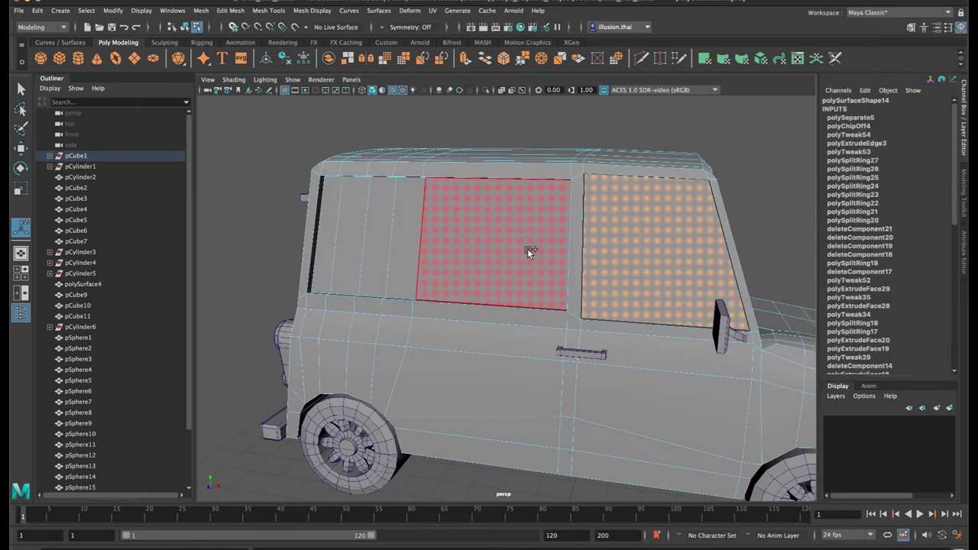
pyautogui.keyDown('shift'); pyautogui.click(524, 247); pyautogui.keyUp('shift')
pyautogui.keyDown('shift'); pyautogui.click(406, 233); pyautogui.keyUp('shift')
pyautogui.keyDown('shift'); pyautogui.click(385, 235); pyautogui.keyUp('shift')
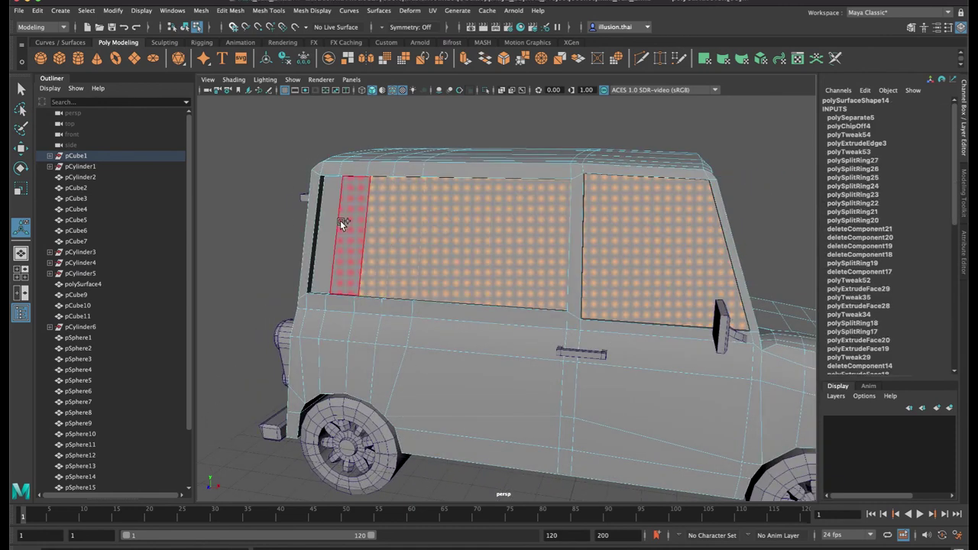
pyautogui.keyDown('shift'); pyautogui.click(341, 222); pyautogui.keyUp('shift')
pyautogui.keyDown('shift'); pyautogui.click(324, 222); pyautogui.keyUp('shift')
# Select the rear window faces, extract the selected glass from the body, and return to object mode
pyautogui.keyDown('alt'); pyautogui.moveTo(410, 248); pyautogui.dragTo(485, 250); pyautogui.keyUp('alt')
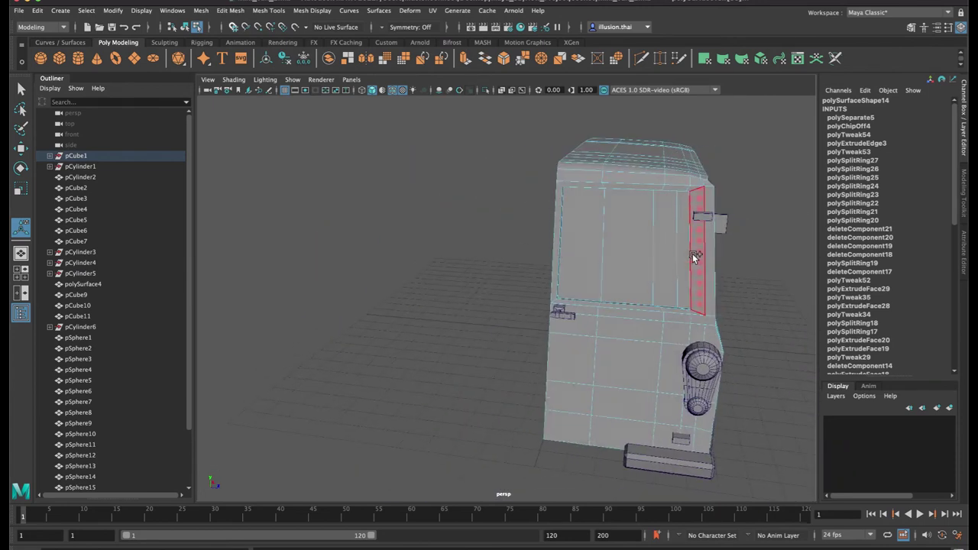
pyautogui.click(672, 255)
pyautogui.keyDown('shift'); pyautogui.click(623, 246); pyautogui.keyUp('shift')
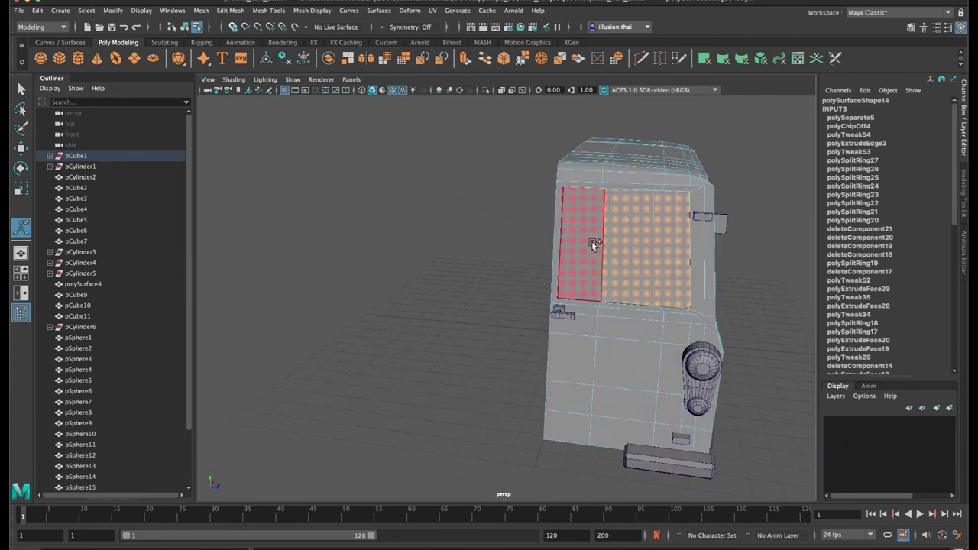
pyautogui.keyDown('shift'); pyautogui.click(560, 236); pyautogui.keyUp('shift')
pyautogui.click(169, 11)
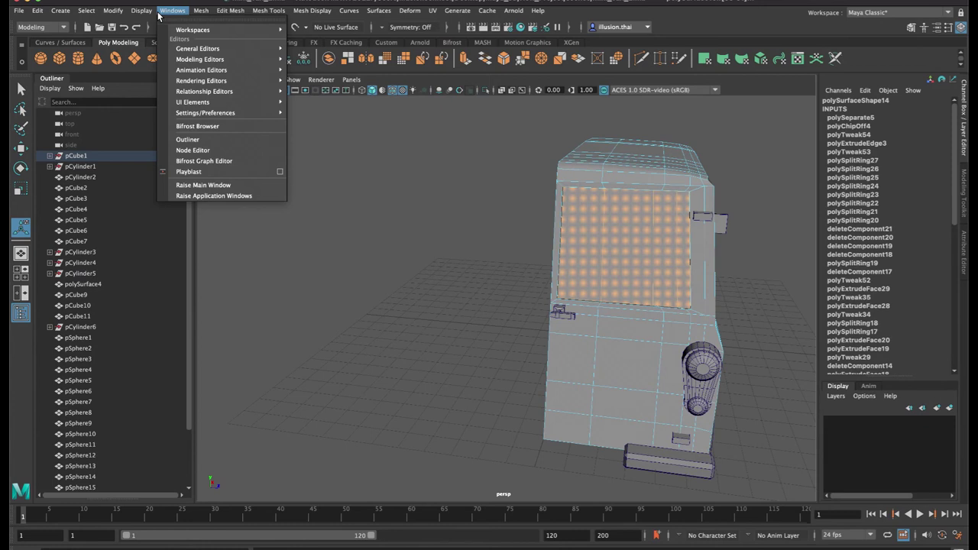
pyautogui.moveTo(197, 12)
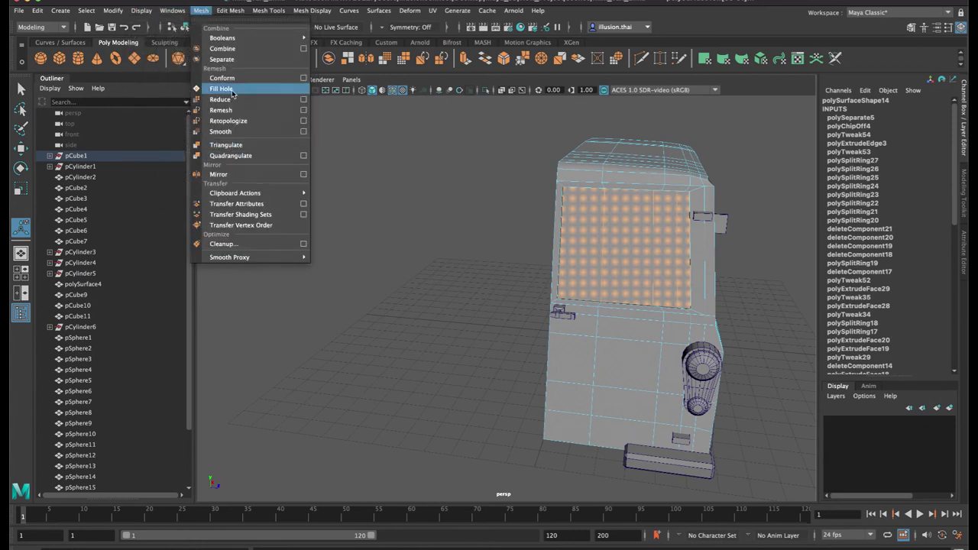
pyautogui.moveTo(234, 12)
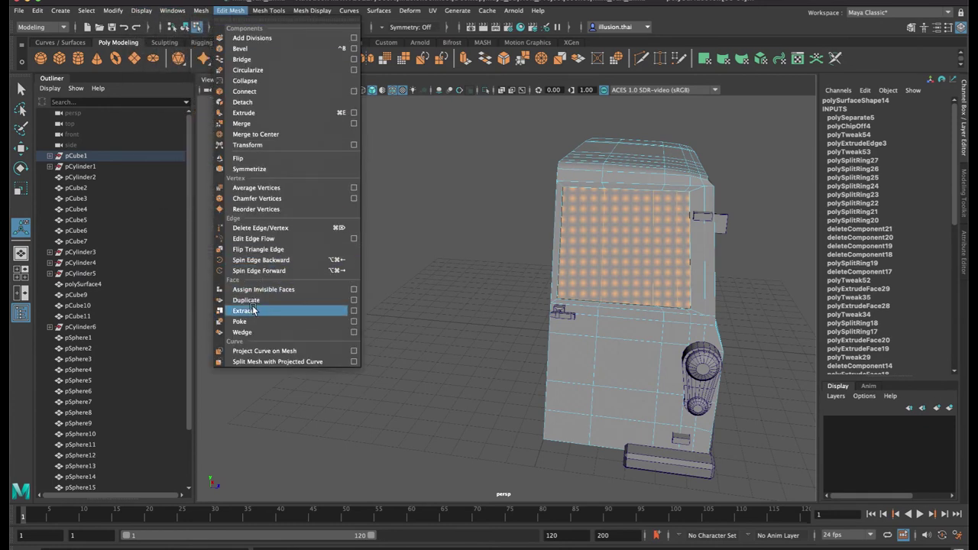
pyautogui.click(253, 310)
pyautogui.moveTo(604, 261); pyautogui.dragTo(672, 233, button='right')
# Lower the pair of vertices beside the door seam on the lower body side, and return to object mode
pyautogui.keyDown('alt'); pyautogui.moveTo(749, 273); pyautogui.dragTo(482, 242); pyautogui.keyUp('alt')
pyautogui.scroll(-4, 626, 260)
pyautogui.keyDown('alt'); pyautogui.moveTo(482, 237); pyautogui.dragTo(551, 222, button='middle'); pyautogui.keyUp('alt')
pyautogui.keyDown('alt'); pyautogui.moveTo(463, 316); pyautogui.dragTo(476, 297); pyautogui.keyUp('alt')
pyautogui.click(482, 290)
pyautogui.moveTo(475, 270); pyautogui.dragTo(462, 280, button='right')
pyautogui.press('4')
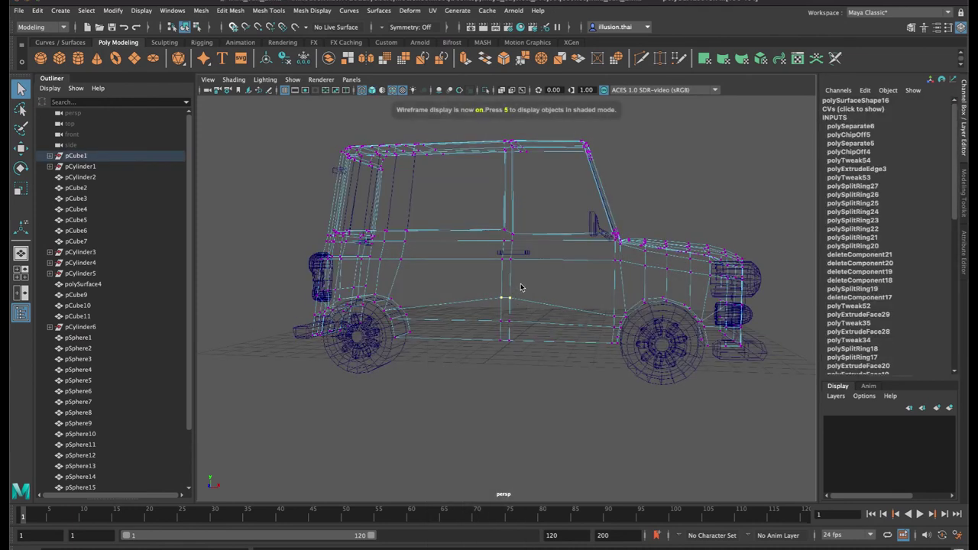
pyautogui.press('w')
pyautogui.press('5')
pyautogui.moveTo(504, 247); pyautogui.dragTo(504, 262)
pyautogui.press('q')
pyautogui.moveTo(575, 272); pyautogui.dragTo(621, 239, button='right')
pyautogui.moveTo(582, 242)
pyautogui.keyDown('alt'); pyautogui.mouseDown()
pyautogui.moveTo(543, 244)
pyautogui.moveTo(595, 244)
pyautogui.mouseUp(); pyautogui.keyUp('alt')
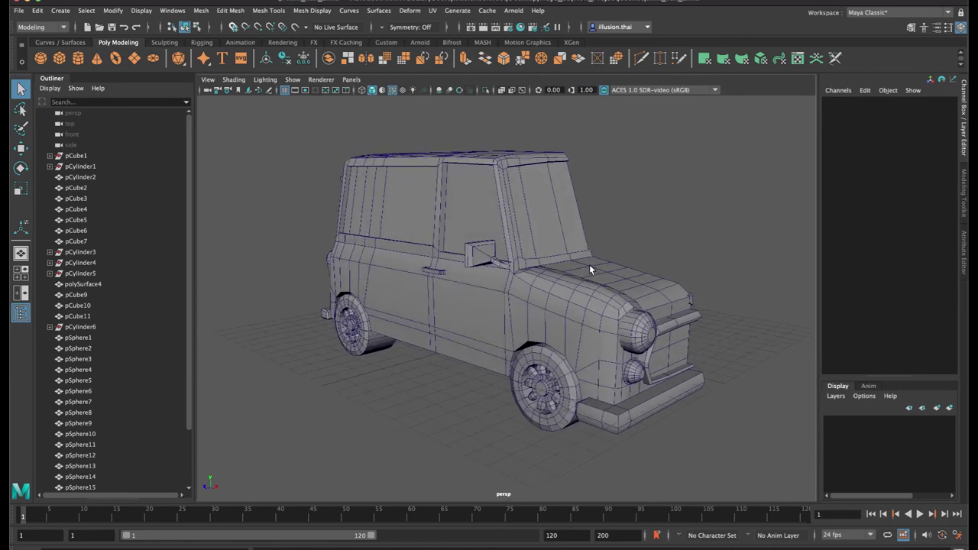
# Select both parts of the large upper headlight and push them back into the front of the body
pyautogui.keyDown('alt'); pyautogui.moveTo(589, 265); pyautogui.dragTo(722, 277, button='right'); pyautogui.keyUp('alt')
pyautogui.keyDown('alt'); pyautogui.moveTo(666, 317); pyautogui.dragTo(634, 293, button='middle'); pyautogui.keyUp('alt')
pyautogui.click(647, 309)
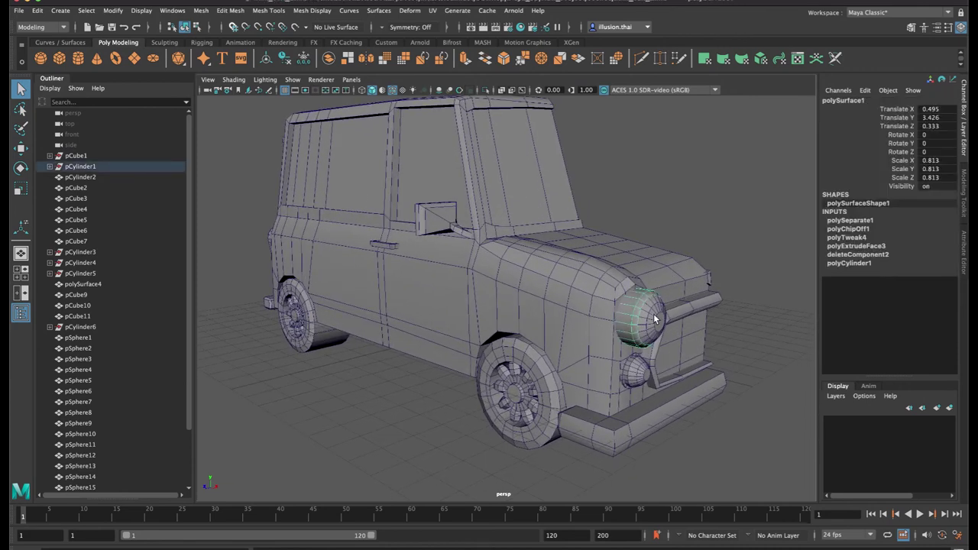
pyautogui.keyDown('shift'); pyautogui.click(654, 319); pyautogui.keyUp('shift')
pyautogui.press('w')
pyautogui.moveTo(677, 321); pyautogui.dragTo(664, 321)
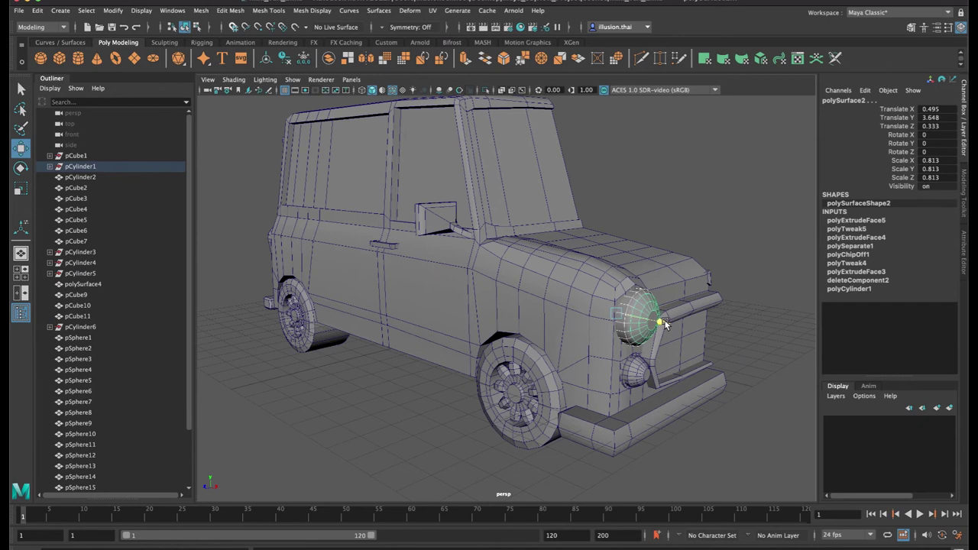
# Select both parts of the small lower light and push them slightly back into the front of the body
pyautogui.click(635, 369)
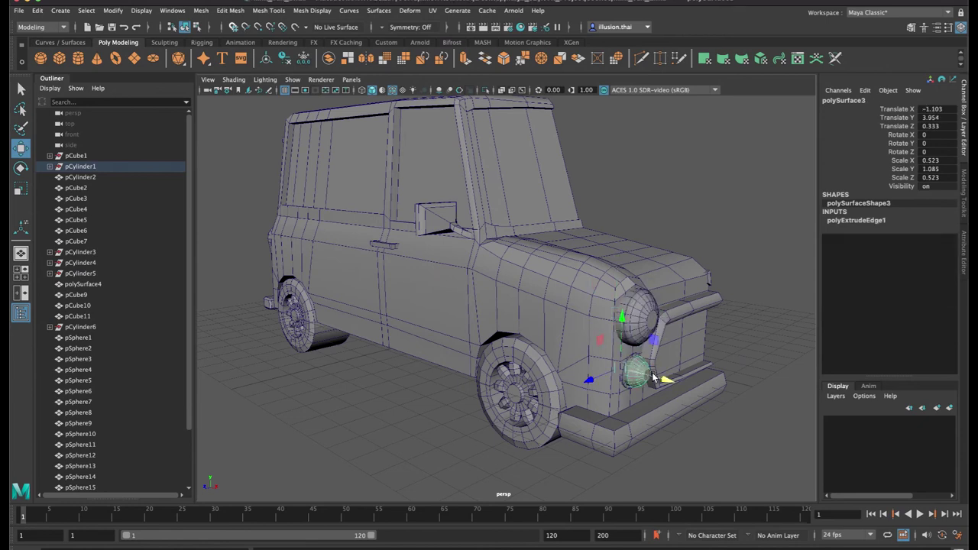
pyautogui.press('q')
pyautogui.click(622, 378)
pyautogui.keyDown('shift'); pyautogui.click(639, 377); pyautogui.keyUp('shift')
pyautogui.press('w')
pyautogui.moveTo(669, 380); pyautogui.dragTo(668, 379)
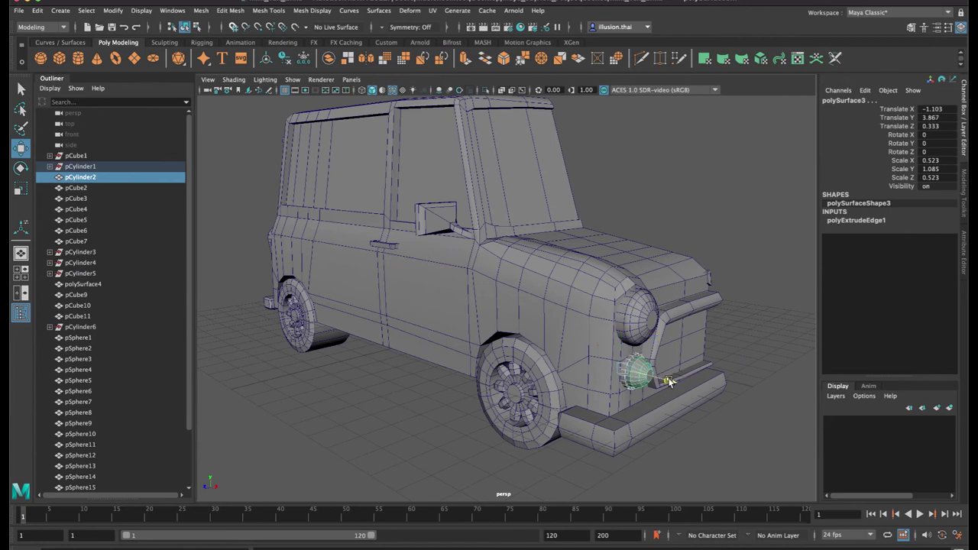
# Flatten the lower light's dome to a Scale Y of 0.943, move it back against its housing and deselect it
pyautogui.click(672, 395)
pyautogui.click(648, 373)
pyautogui.press('r')
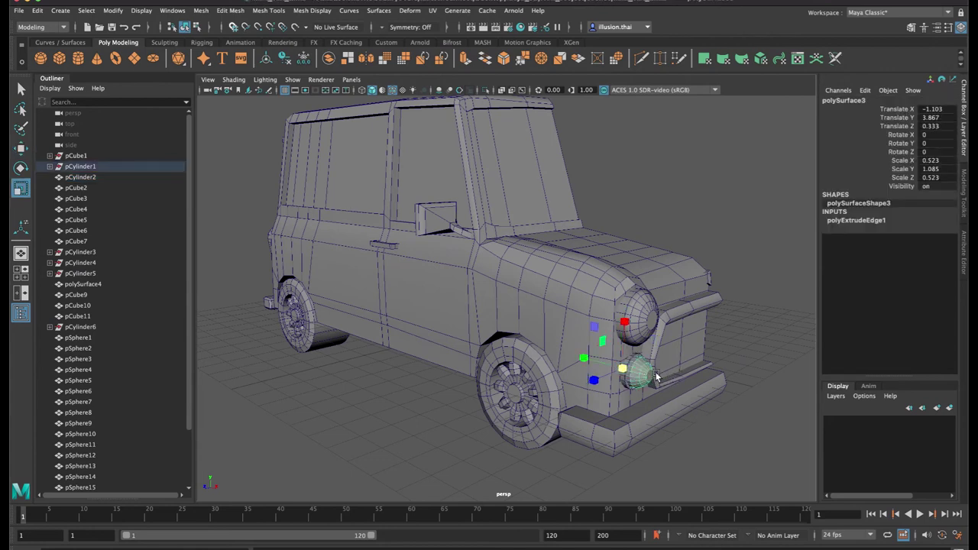
pyautogui.moveTo(588, 362); pyautogui.dragTo(590, 363)
pyautogui.press('w')
pyautogui.moveTo(667, 381); pyautogui.dragTo(669, 381)
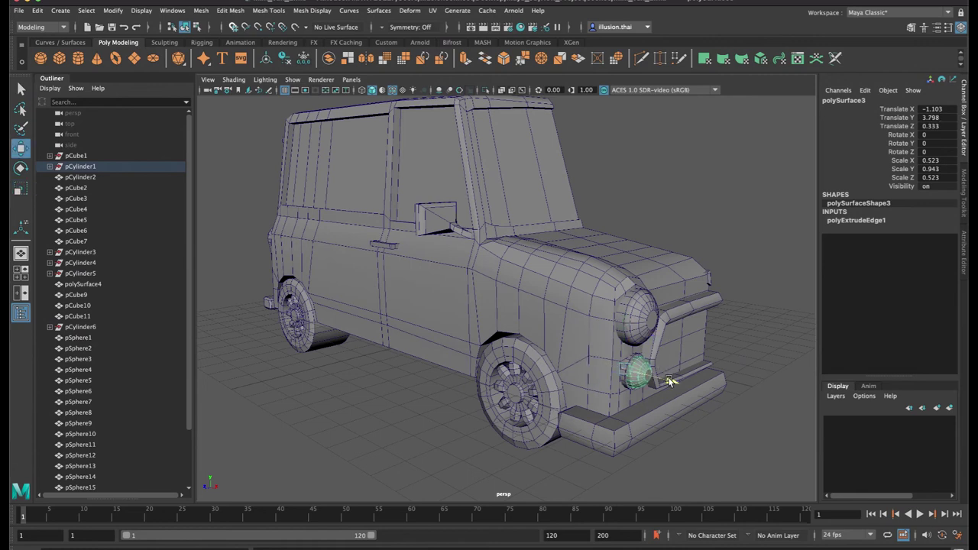
pyautogui.press('q')
pyautogui.click(731, 317)
# Create a polygon cube and move it along X to 10.813, at the front of the car's grille
pyautogui.keyDown('alt'); pyautogui.moveTo(730, 318); pyautogui.dragTo(704, 315); pyautogui.keyUp('alt')
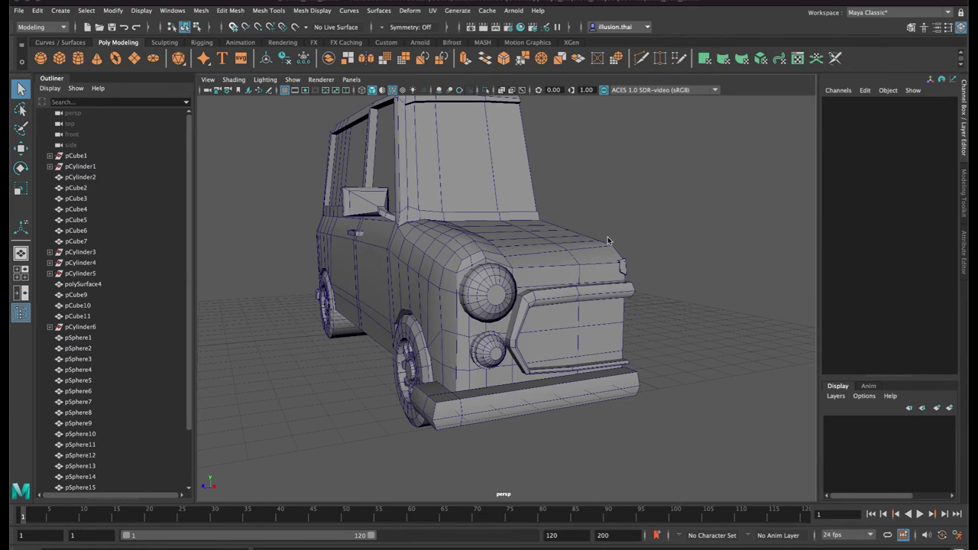
pyautogui.keyDown('alt'); pyautogui.moveTo(662, 247); pyautogui.dragTo(637, 232); pyautogui.keyUp('alt')
pyautogui.keyDown('alt'); pyautogui.moveTo(637, 232); pyautogui.dragTo(642, 238, button='right'); pyautogui.keyUp('alt')
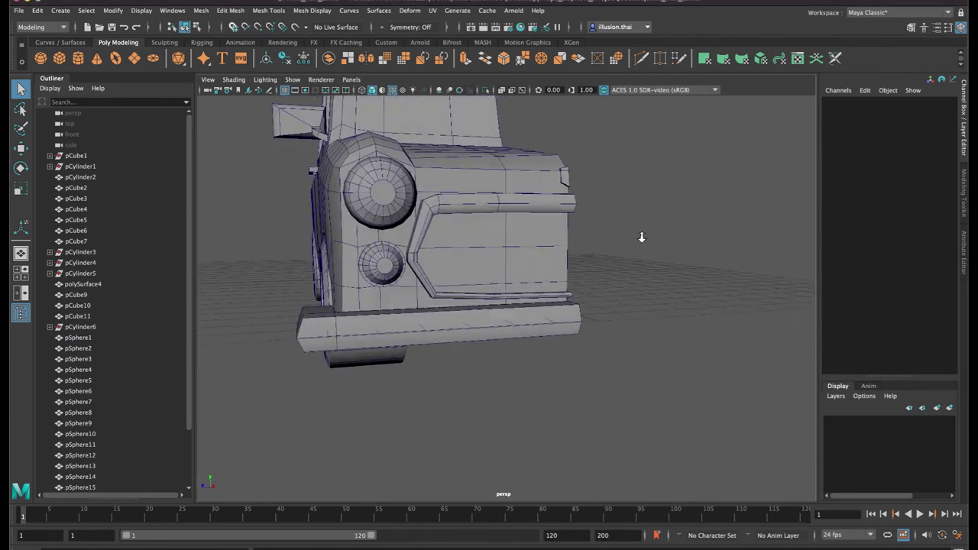
pyautogui.scroll(3, 641, 238)
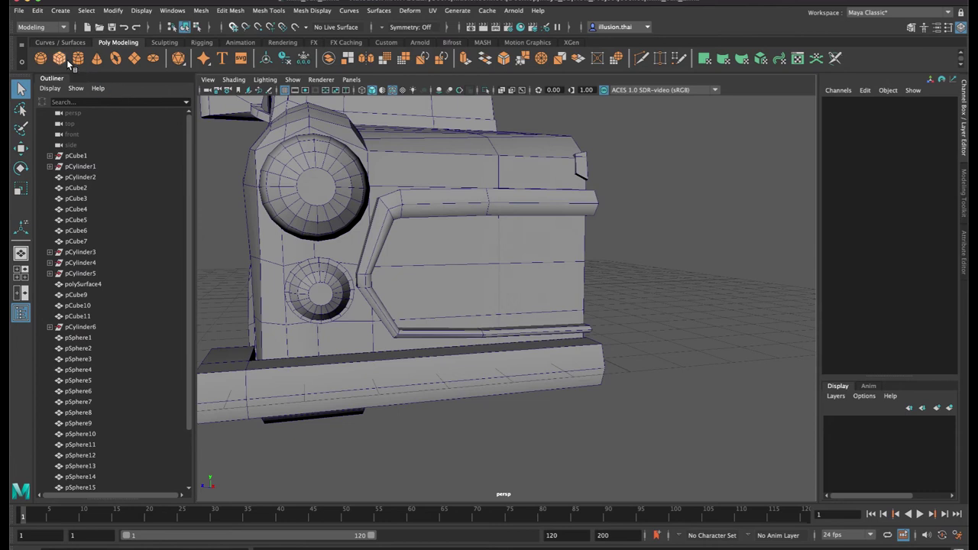
pyautogui.click(65, 59)
pyautogui.keyDown('alt'); pyautogui.moveTo(617, 266); pyautogui.dragTo(620, 280); pyautogui.keyUp('alt')
pyautogui.press('w')
pyautogui.keyDown('alt'); pyautogui.moveTo(633, 312); pyautogui.dragTo(540, 303, button='right'); pyautogui.keyUp('alt')
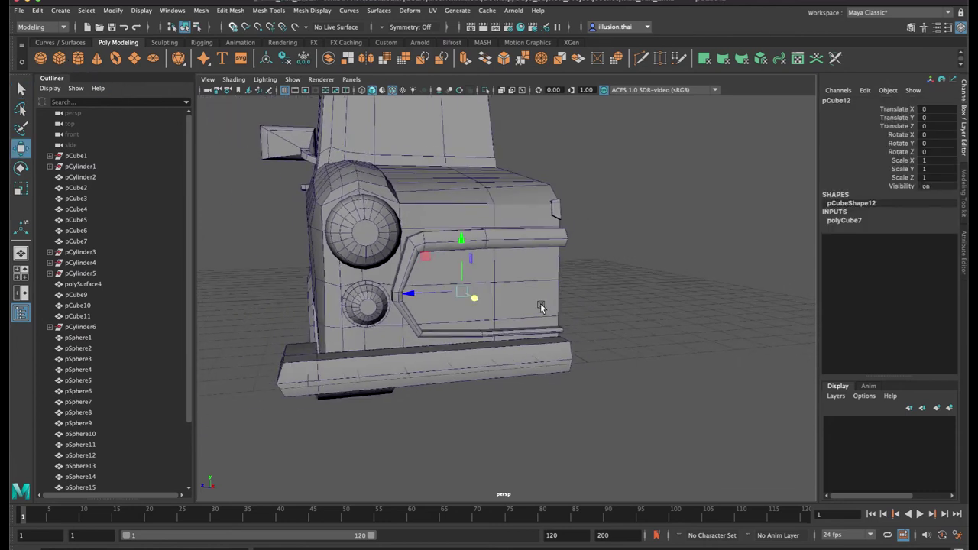
pyautogui.keyDown('alt'); pyautogui.moveTo(540, 304); pyautogui.dragTo(599, 336); pyautogui.keyUp('alt')
pyautogui.moveTo(514, 326); pyautogui.dragTo(808, 443)
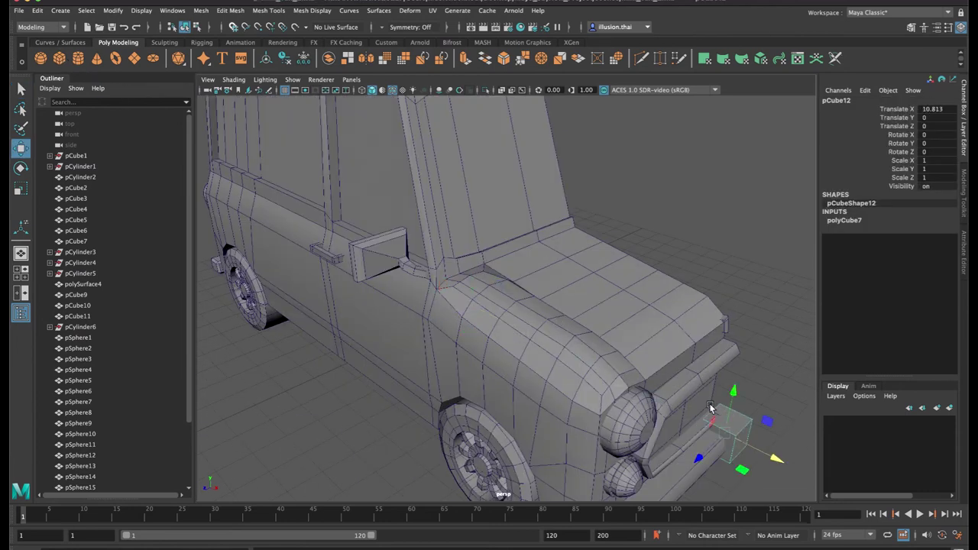
# Scale the cube to 0.509 × 2.276 × 0.063 and place it as a thin vertical bar inside the grille frame
pyautogui.keyDown('alt'); pyautogui.moveTo(712, 407); pyautogui.dragTo(679, 388); pyautogui.keyUp('alt')
pyautogui.keyDown('alt'); pyautogui.moveTo(588, 352); pyautogui.dragTo(608, 384, button='middle'); pyautogui.keyUp('alt')
pyautogui.keyDown('alt'); pyautogui.moveTo(608, 386); pyautogui.dragTo(582, 336); pyautogui.keyUp('alt')
pyautogui.press('r')
pyautogui.moveTo(537, 391)
pyautogui.mouseDown()
pyautogui.moveTo(601, 404)
pyautogui.moveTo(579, 384)
pyautogui.moveTo(517, 395)
pyautogui.moveTo(525, 395)
pyautogui.mouseUp()
pyautogui.press('w')
pyautogui.keyDown('alt'); pyautogui.moveTo(525, 395); pyautogui.dragTo(583, 394); pyautogui.keyUp('alt')
pyautogui.keyDown('alt'); pyautogui.moveTo(608, 363); pyautogui.dragTo(482, 351, button='middle'); pyautogui.keyUp('alt')
pyautogui.keyDown('alt'); pyautogui.moveTo(482, 350); pyautogui.dragTo(605, 359, button='right'); pyautogui.keyUp('alt')
pyautogui.keyDown('alt'); pyautogui.moveTo(605, 359); pyautogui.dragTo(670, 350); pyautogui.keyUp('alt')
pyautogui.moveTo(711, 383); pyautogui.dragTo(685, 374)
pyautogui.press('r')
pyautogui.moveTo(638, 313); pyautogui.dragTo(584, 284)
pyautogui.keyDown('alt'); pyautogui.moveTo(543, 281); pyautogui.dragTo(585, 279, button='middle'); pyautogui.keyUp('alt')
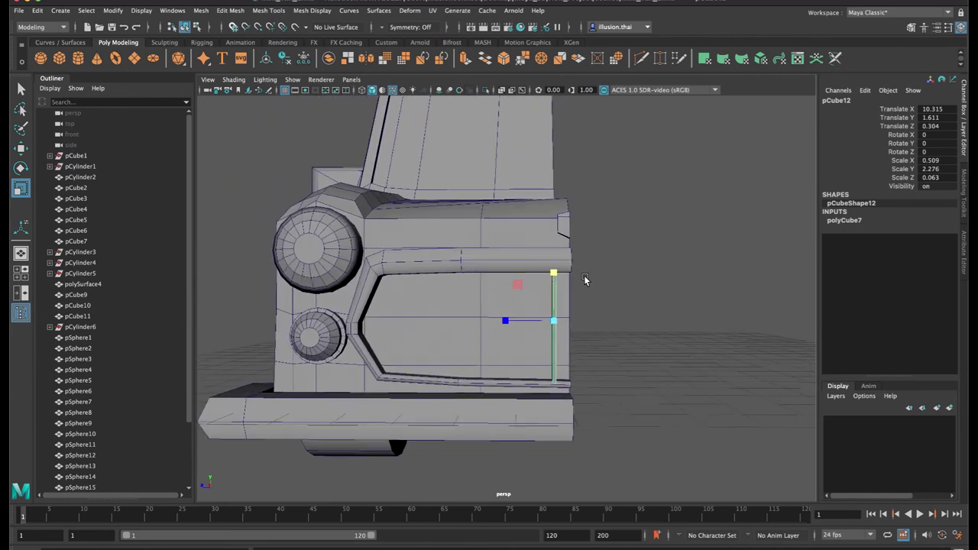
# Shift the bar to Translate Z 0.205, duplicate it at even spacing across the grille up to Translate Z 3.641, and delete the surplus copy
pyautogui.scroll(3, 591, 280)
pyautogui.press('w')
pyautogui.moveTo(520, 327)
pyautogui.mouseDown()
pyautogui.moveTo(528, 327)
pyautogui.moveTo(503, 329)
pyautogui.mouseUp()
pyautogui.press('super+d')
pyautogui.hotkey('shift', 'd')
pyautogui.hotkey('shift', 'd')
pyautogui.hotkey('shift', 'd')
pyautogui.hotkey('shift', 'd')
pyautogui.hotkey('shift', 'd')
pyautogui.hotkey('shift', 'd')
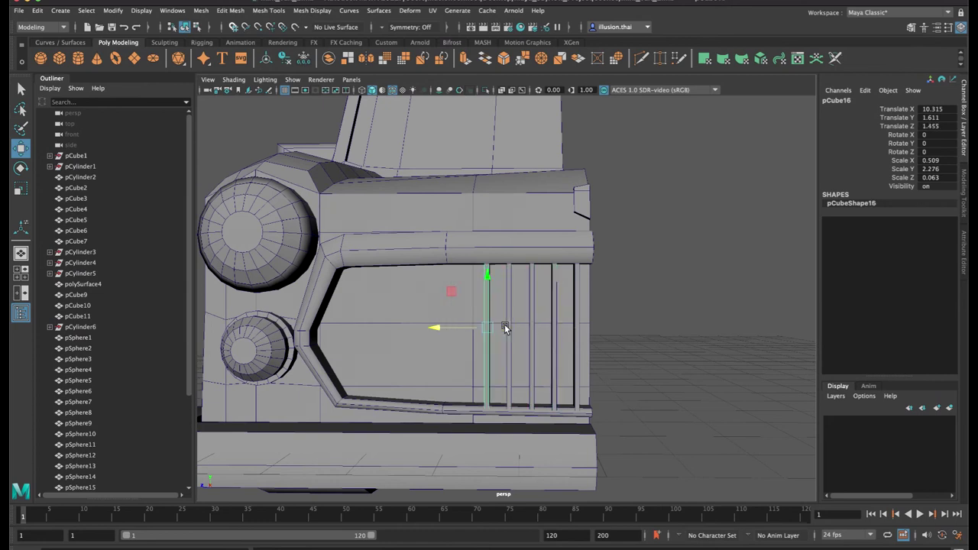
pyautogui.hotkey('shift', 'd')
pyautogui.hotkey('shift', 'd')
pyautogui.hotkey('shift', 'd')
pyautogui.hotkey('shift', 'd')
pyautogui.hotkey('shift', 'd')
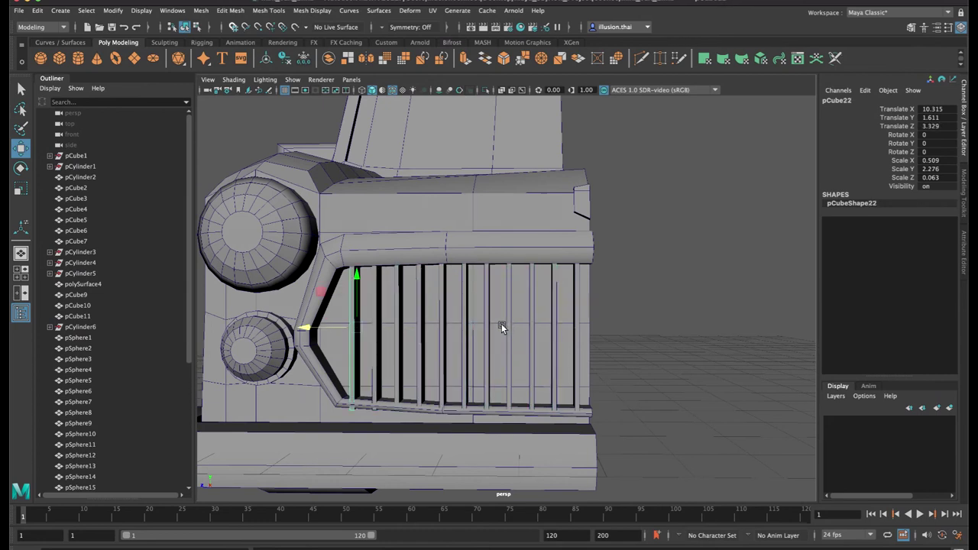
pyautogui.press('Delete')
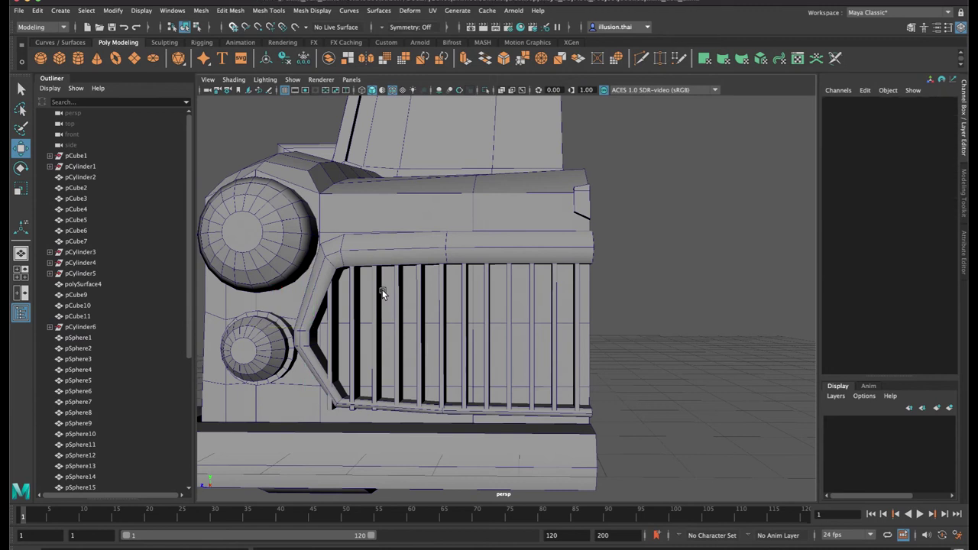
# Shorten the outer vertical bars in Y to fit the grille frame, with Scale Y 1.669 for the outermost and 2.175 for its neighbour
pyautogui.click(336, 295)
pyautogui.press('r')
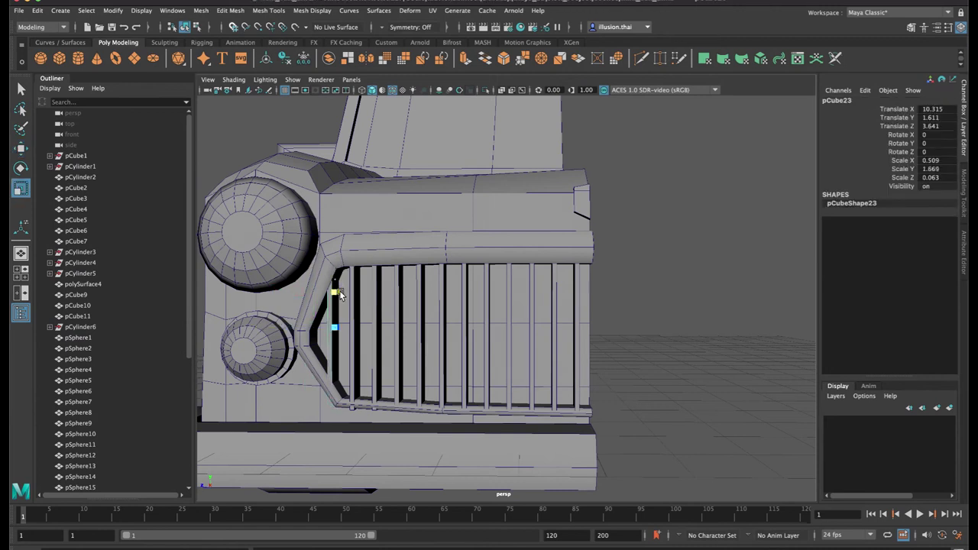
pyautogui.click(355, 277)
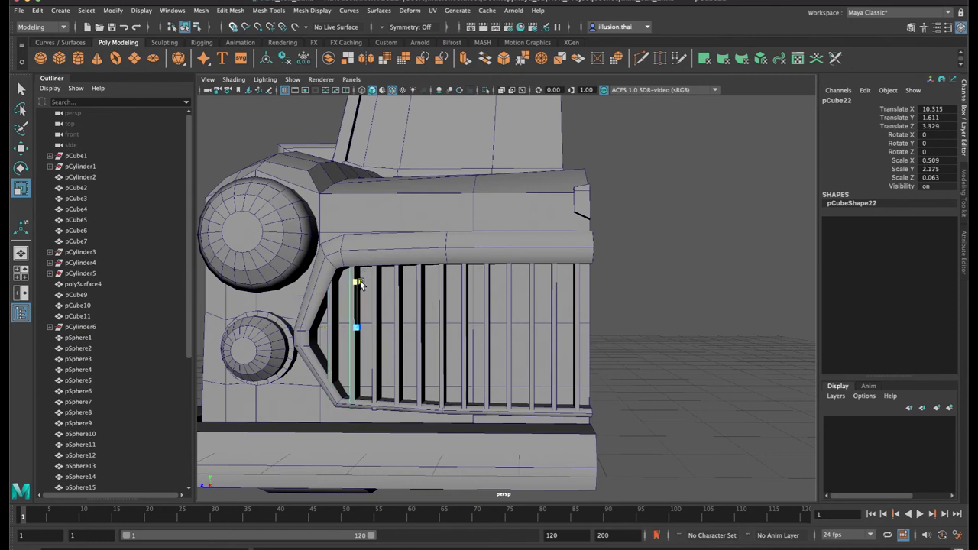
pyautogui.click(378, 273)
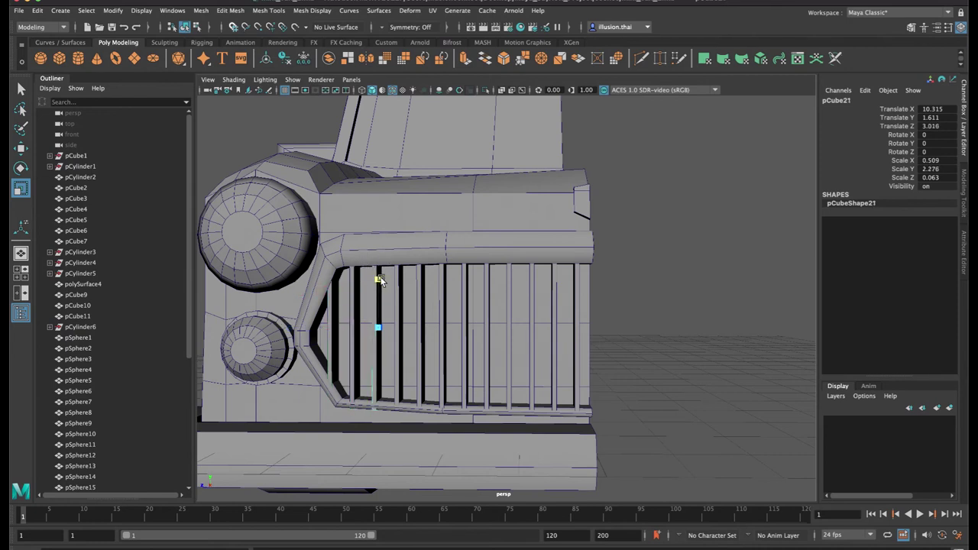
pyautogui.click(398, 265)
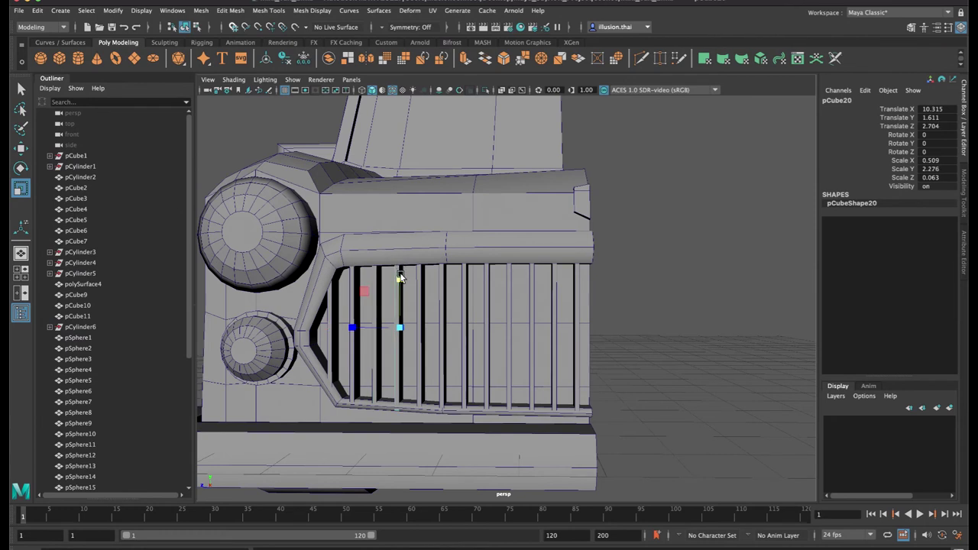
pyautogui.click(422, 273)
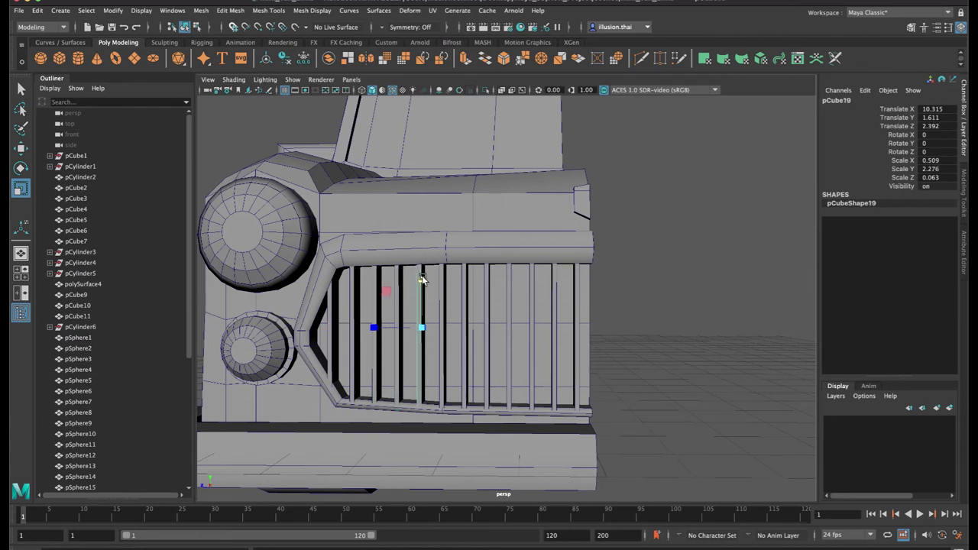
pyautogui.click(444, 274)
pyautogui.moveTo(445, 278); pyautogui.dragTo(446, 281)
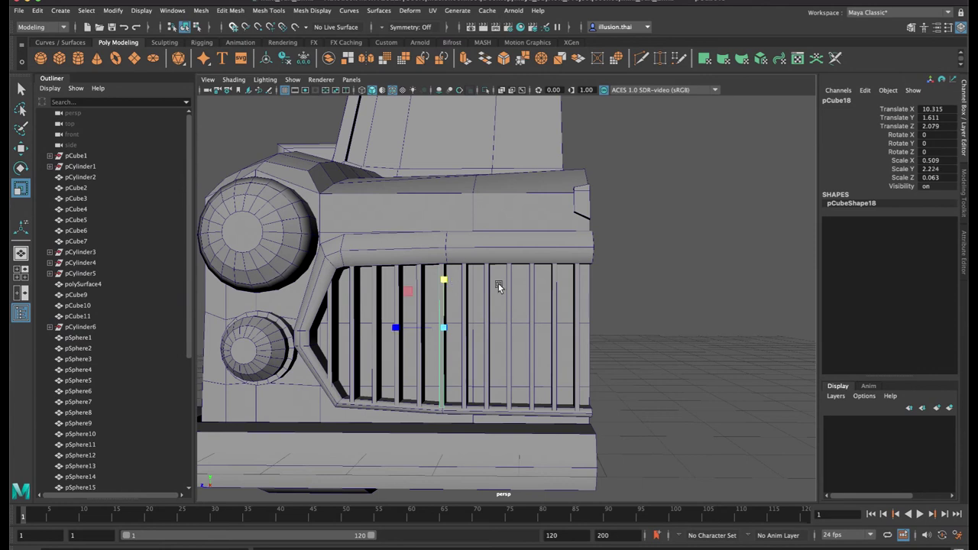
pyautogui.click(477, 288)
pyautogui.click(671, 318)
# Duplicate the vertical bar nearest the car's centre line and set the copy's Rotate X to -90
pyautogui.click(578, 297)
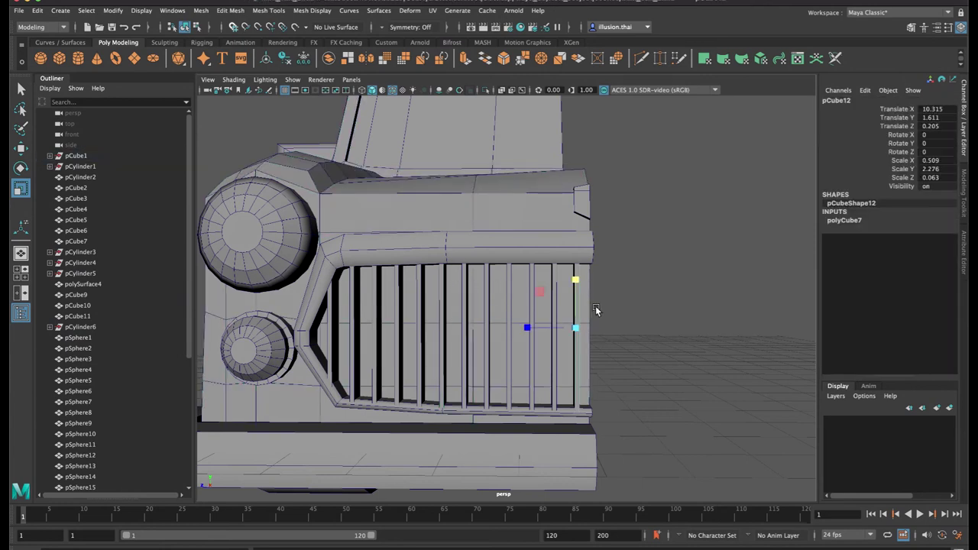
pyautogui.hotkey('ctrl', 'd')
pyautogui.press('e')
pyautogui.moveTo(599, 288); pyautogui.dragTo(754, 277)
pyautogui.click(930, 136)
pyautogui.write('-90')
pyautogui.press('Return')
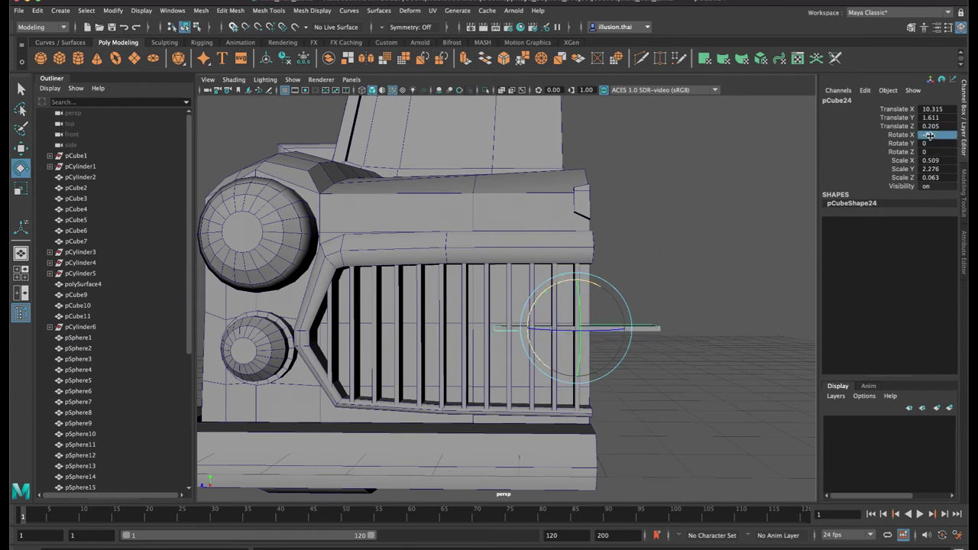
pyautogui.click(746, 256)
pyautogui.click(650, 327)
pyautogui.keyDown('alt'); pyautogui.moveTo(650, 329); pyautogui.dragTo(606, 360); pyautogui.keyUp('alt')
pyautogui.press('q')
pyautogui.moveTo(504, 356); pyautogui.dragTo(513, 307, button='right')
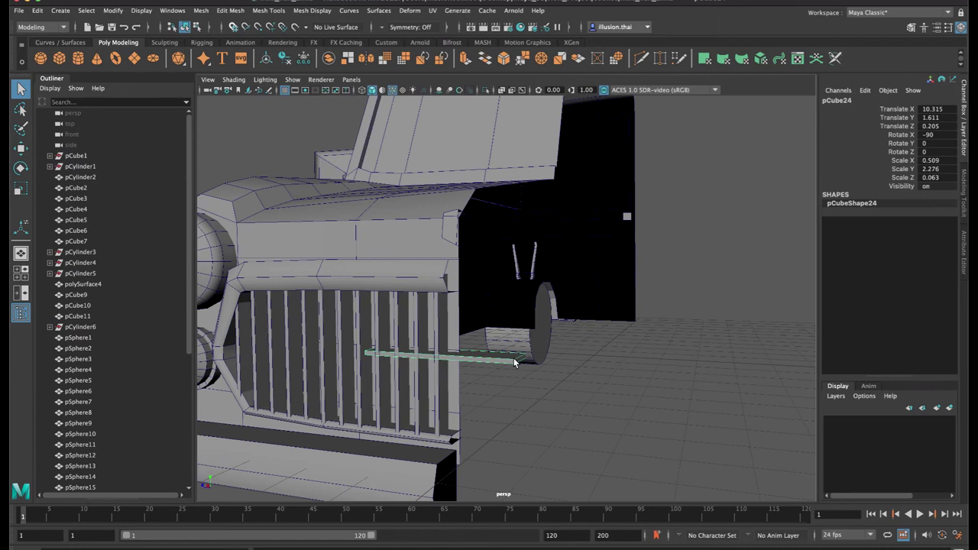
pyautogui.press('F8')
pyautogui.click(520, 361)
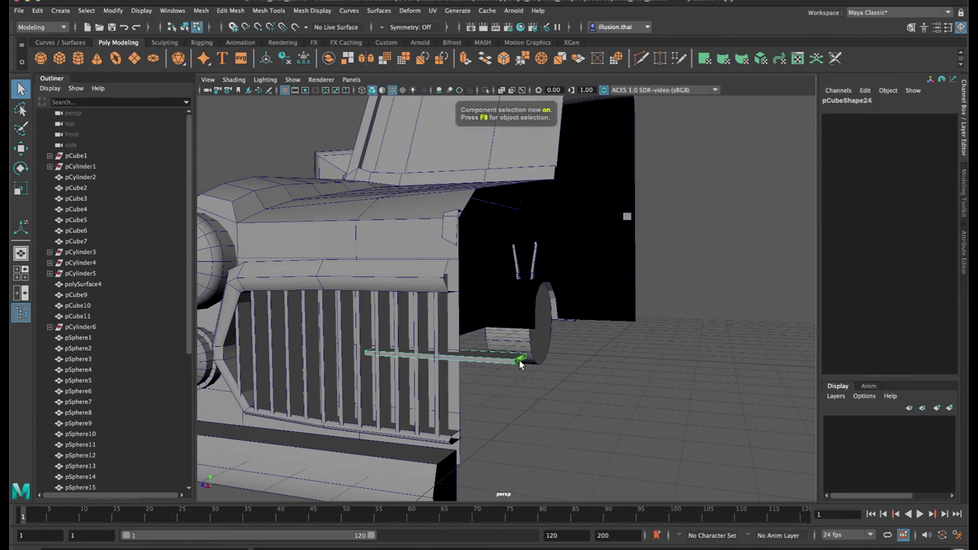
pyautogui.moveTo(513, 362); pyautogui.dragTo(559, 260, button='right')
pyautogui.click(604, 376)
pyautogui.click(490, 357)
pyautogui.keyDown('alt'); pyautogui.moveTo(490, 356); pyautogui.dragTo(462, 352); pyautogui.keyUp('alt')
# Move the horizontal bar sideways so its inner end meets the car's centre line, and snap its pivot to that end
pyautogui.press('w')
pyautogui.press('d')
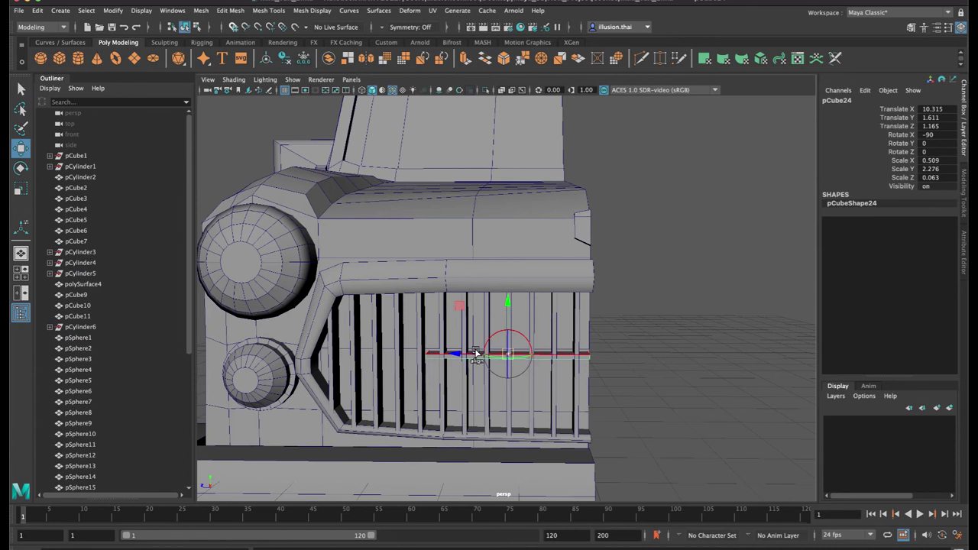
pyautogui.click(590, 360)
pyautogui.click(534, 354)
pyautogui.press('c')
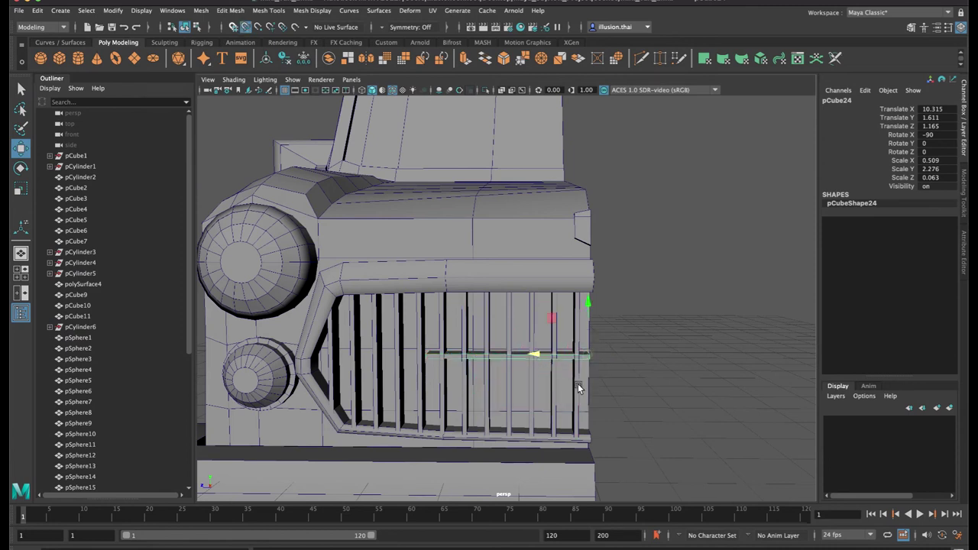
pyautogui.middleClick(587, 388)
# Raise the horizontal bar to Translate Y 2.265 and scale it to X 0.442, Y 4.059 and Z 0.028 so it spans the grille
pyautogui.moveTo(588, 304); pyautogui.dragTo(602, 263)
pyautogui.moveTo(527, 375)
pyautogui.keyDown('alt'); pyautogui.mouseDown()
pyautogui.moveTo(400, 354)
pyautogui.moveTo(529, 380)
pyautogui.mouseUp(); pyautogui.keyUp('alt')
pyautogui.press('r')
pyautogui.moveTo(548, 317); pyautogui.dragTo(550, 343)
pyautogui.moveTo(520, 378); pyautogui.dragTo(584, 365)
pyautogui.press('w')
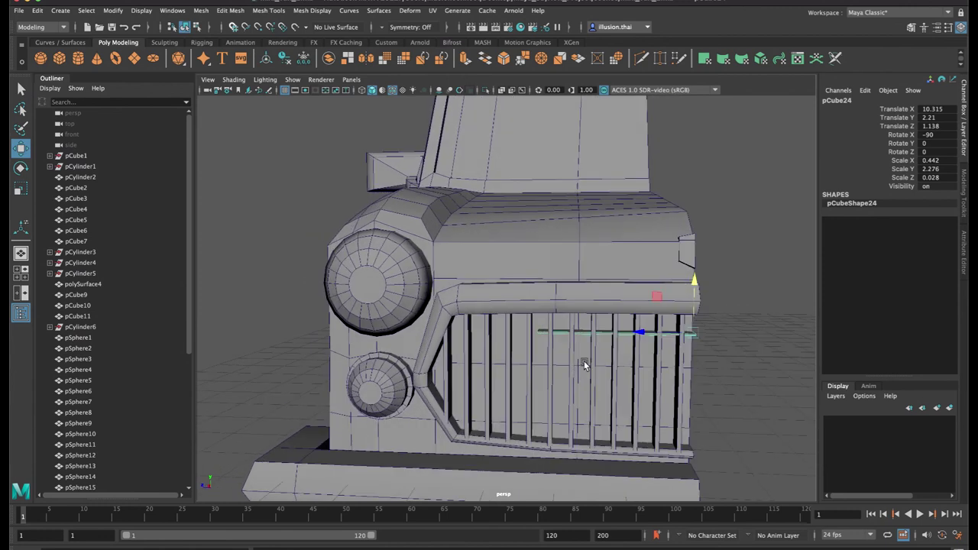
pyautogui.moveTo(693, 292); pyautogui.dragTo(695, 288)
pyautogui.press('r')
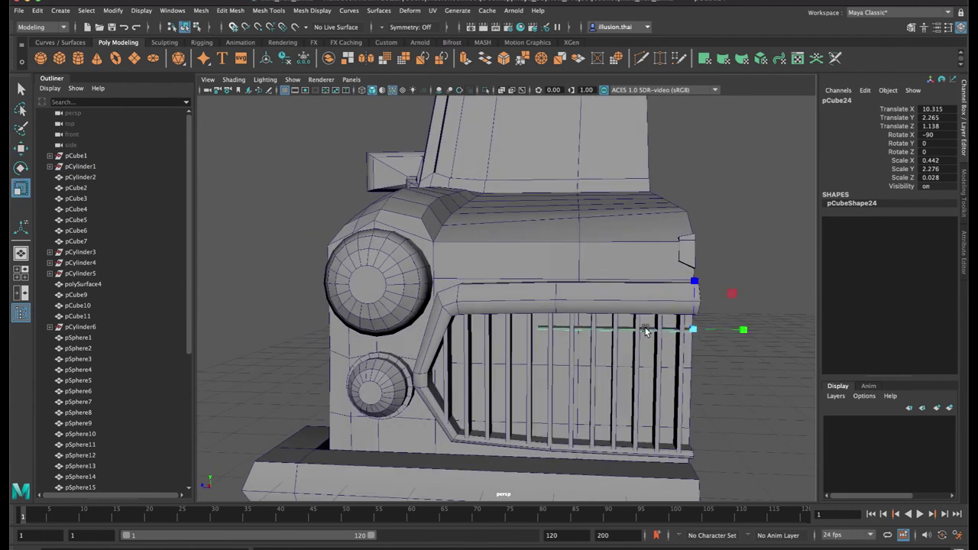
pyautogui.moveTo(742, 330)
pyautogui.mouseDown()
pyautogui.moveTo(770, 333)
pyautogui.moveTo(749, 334)
pyautogui.mouseUp()
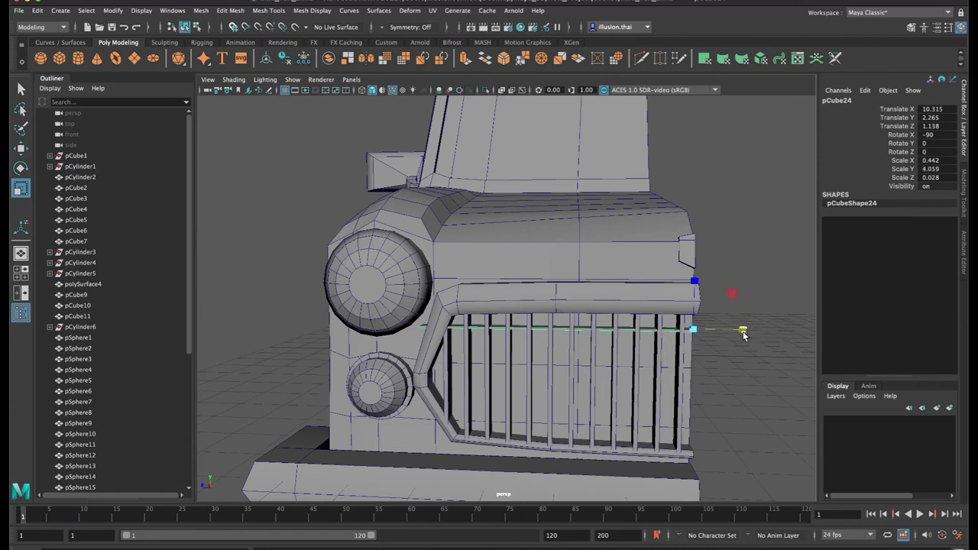
pyautogui.press('w')
pyautogui.moveTo(694, 275); pyautogui.dragTo(696, 290)
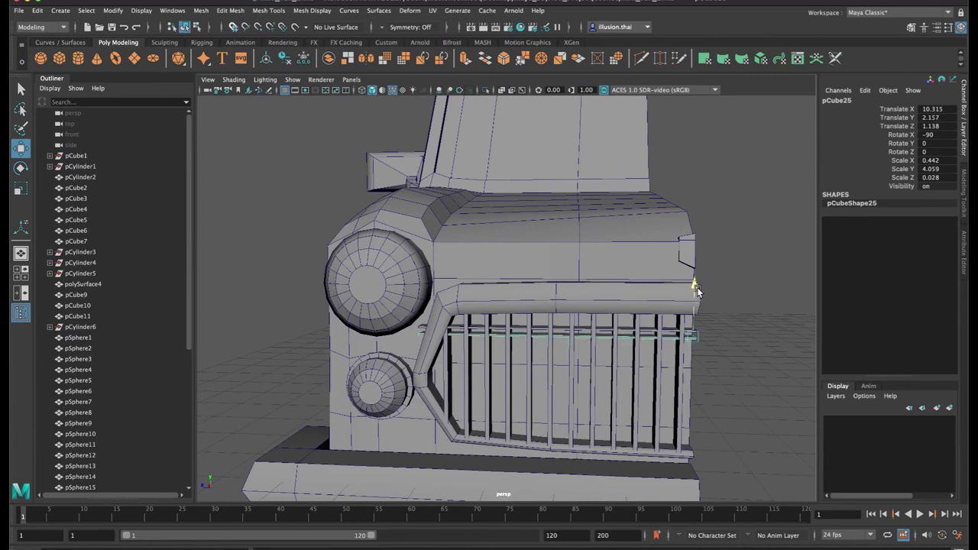
pyautogui.click(703, 294)
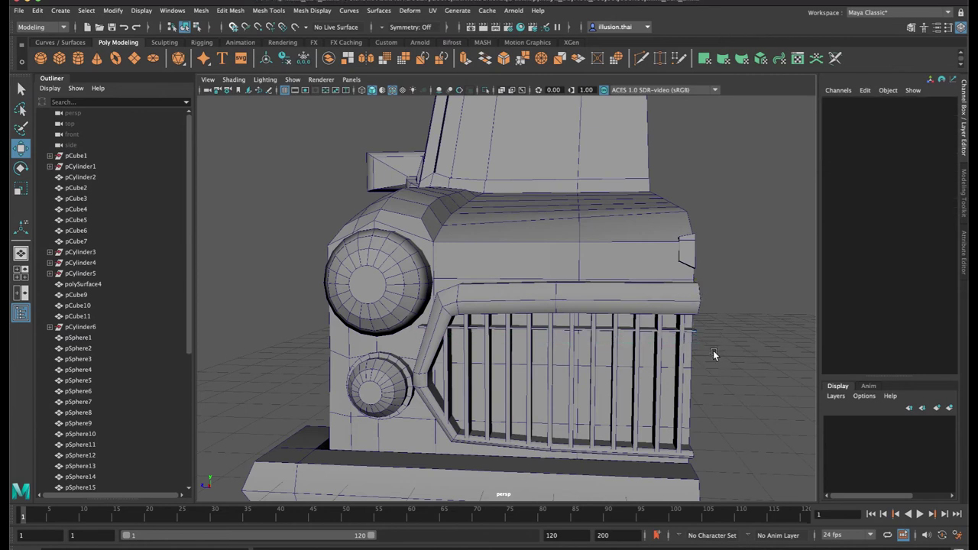
# Raise the horizontal bar to the grille's upper edge at Translate Y of about 2.41 and make a copy just below it
pyautogui.click(695, 331)
pyautogui.moveTo(695, 278); pyautogui.dragTo(695, 266)
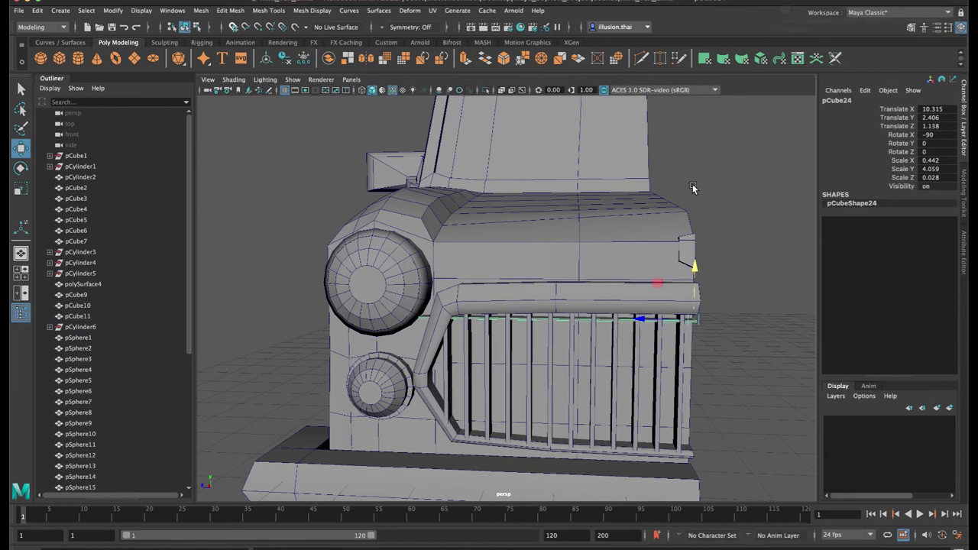
pyautogui.moveTo(692, 276); pyautogui.dragTo(695, 276)
# Repeat the offset duplication of the horizontal bar down the grille until the lowest copy sits at Translate Y 0.537
pyautogui.hotkey('shift', 'd')
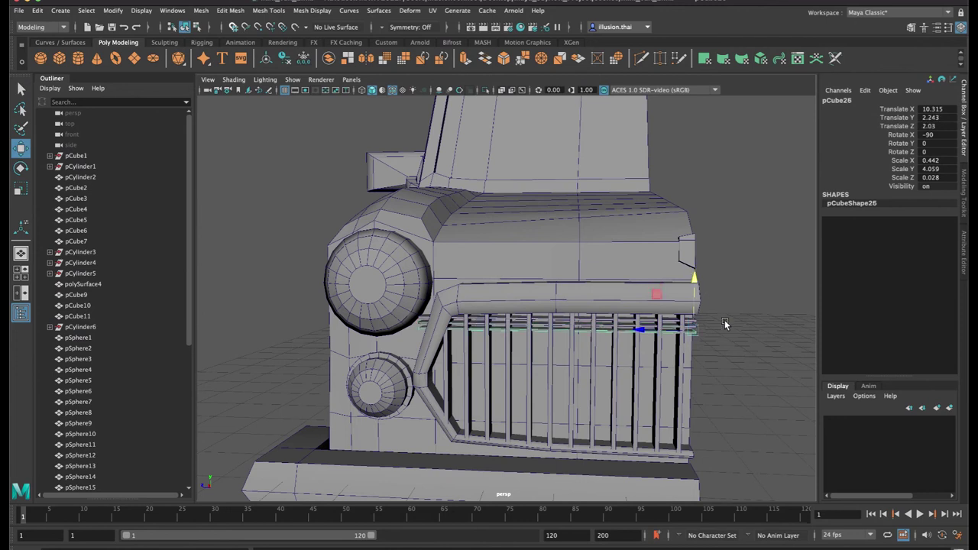
pyautogui.hotkey('shift', 'd')
pyautogui.hotkey('shift', 'd')
pyautogui.hotkey('shift', 'd')
pyautogui.hotkey('shift', 'd')
pyautogui.hotkey('shift', 'd')
pyautogui.hotkey('shift', 'd')
pyautogui.hotkey('shift', 'd')
pyautogui.hotkey('shift', 'd')
pyautogui.hotkey('shift', 'd')
pyautogui.hotkey('shift', 'd')
pyautogui.hotkey('shift', 'd')
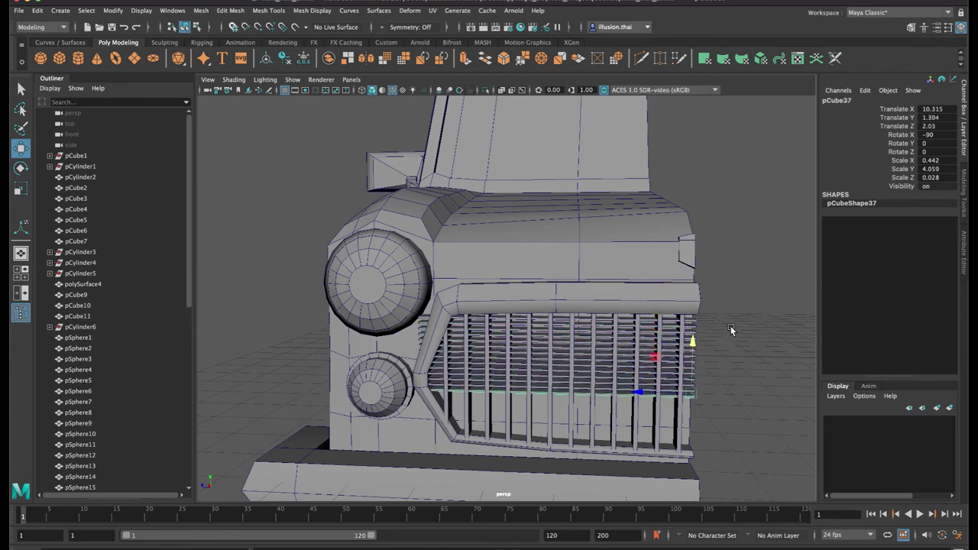
pyautogui.hotkey('shift', 'd')
pyautogui.hotkey('shift', 'd')
pyautogui.hotkey('shift', 'd')
pyautogui.hotkey('shift', 'd')
pyautogui.hotkey('shift', 'd')
pyautogui.hotkey('shift', 'd')
pyautogui.hotkey('shift', 'd')
pyautogui.hotkey('shift', 'd')
pyautogui.hotkey('shift', 'd')
# Shorten the three lowest horizontal bars so their outer ends stay within the grille frame, with Scale Y 3.614 for the third
pyautogui.keyDown('alt'); pyautogui.moveTo(722, 340); pyautogui.dragTo(718, 295, button='middle'); pyautogui.keyUp('alt')
pyautogui.press('r')
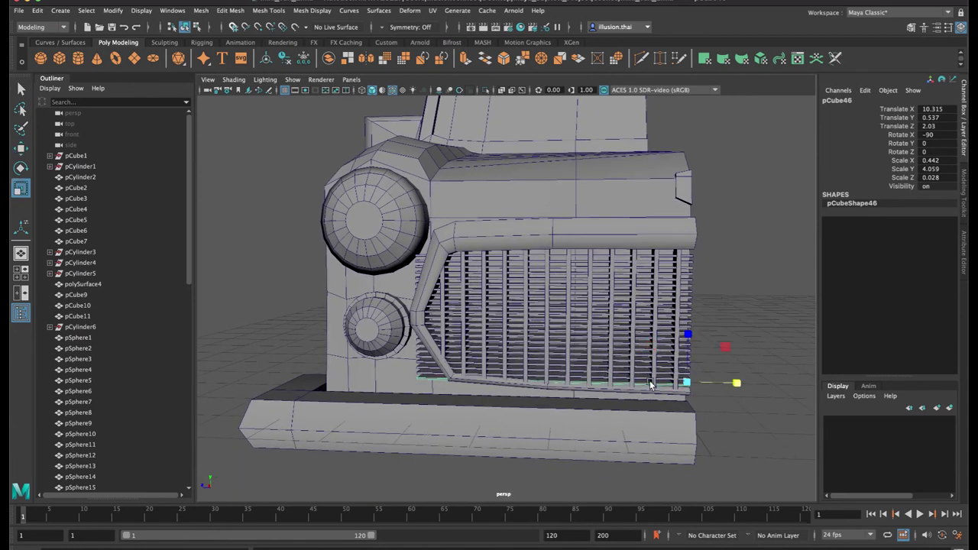
pyautogui.moveTo(738, 386); pyautogui.dragTo(733, 386)
pyautogui.keyDown('alt'); pyautogui.moveTo(517, 375); pyautogui.dragTo(567, 386, button='right'); pyautogui.keyUp('alt')
pyautogui.keyDown('alt'); pyautogui.moveTo(480, 373); pyautogui.dragTo(480, 367, button='middle'); pyautogui.keyUp('alt')
pyautogui.click(408, 367)
pyautogui.keyDown('alt'); pyautogui.moveTo(696, 379); pyautogui.dragTo(668, 375, button='middle'); pyautogui.keyUp('alt')
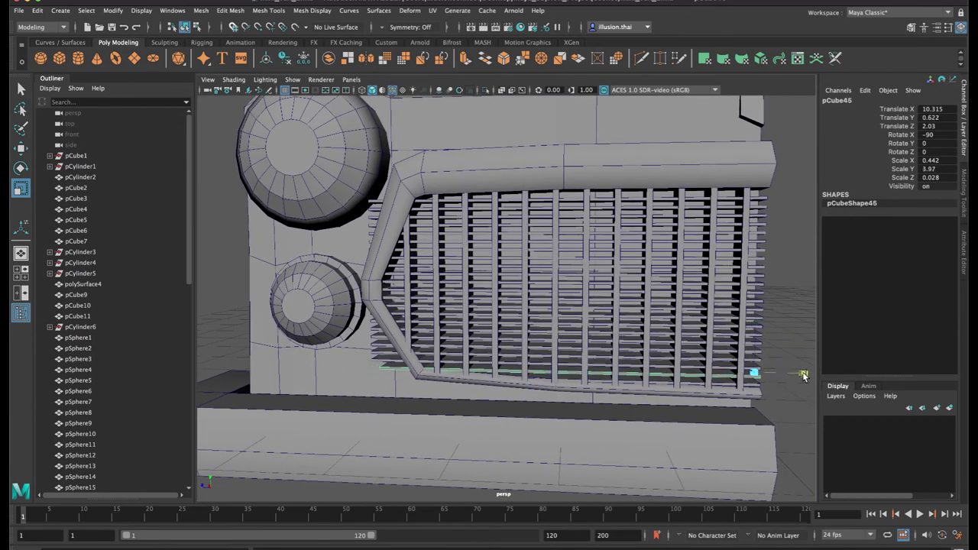
pyautogui.moveTo(802, 374); pyautogui.dragTo(392, 359)
pyautogui.click(391, 357)
pyautogui.moveTo(805, 366); pyautogui.dragTo(801, 366)
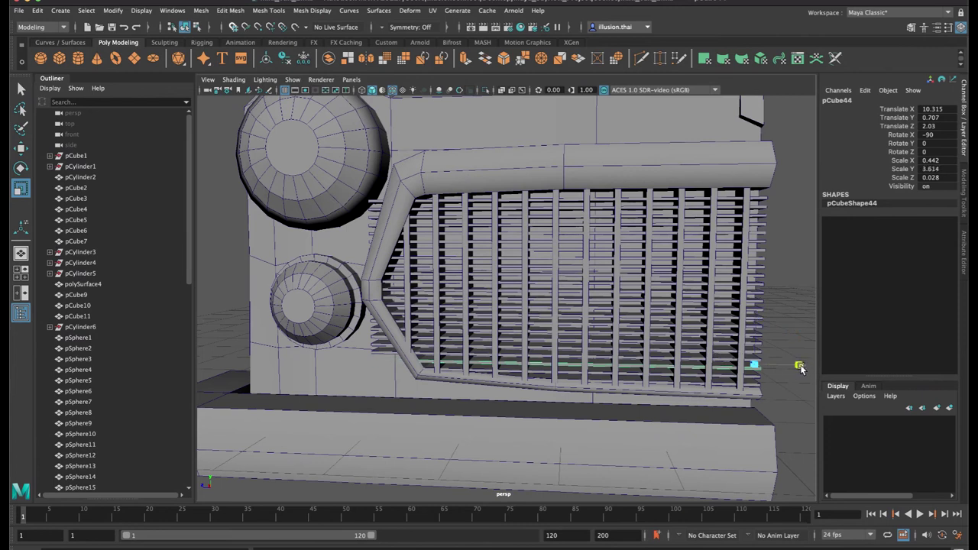
# Shorten the next four horizontal bars upward to follow the frame's slanted lower edge, with Scale Y 3.791 for the third of them
pyautogui.click(379, 353)
pyautogui.moveTo(805, 359); pyautogui.dragTo(801, 343)
pyautogui.click(657, 349)
pyautogui.click(374, 336)
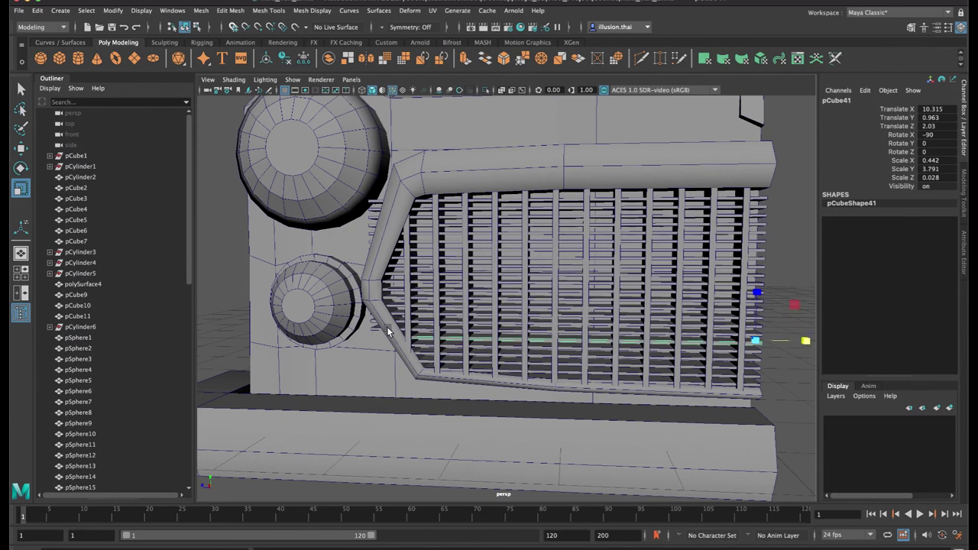
pyautogui.click(423, 330)
pyautogui.moveTo(805, 332); pyautogui.dragTo(805, 336)
# Shorten the next two horizontal bars beside the frame's outer corner, giving the upper one a Scale Y of 4.014
pyautogui.keyDown('alt'); pyautogui.moveTo(500, 328); pyautogui.dragTo(594, 350); pyautogui.keyUp('alt')
pyautogui.click(420, 324)
pyautogui.keyDown('alt'); pyautogui.moveTo(593, 350); pyautogui.dragTo(589, 343, button='right'); pyautogui.keyUp('alt')
pyautogui.keyDown('alt'); pyautogui.moveTo(589, 343); pyautogui.dragTo(557, 346, button='middle'); pyautogui.keyUp('alt')
pyautogui.moveTo(757, 325); pyautogui.dragTo(750, 324)
pyautogui.click(398, 320)
pyautogui.moveTo(750, 317); pyautogui.dragTo(748, 318)
# Shorten the remaining horizontal bars upward to the top of the grille so their outer ends stay within the frame's slanted upper edge
pyautogui.keyDown('alt'); pyautogui.moveTo(611, 320); pyautogui.dragTo(623, 318); pyautogui.keyUp('alt')
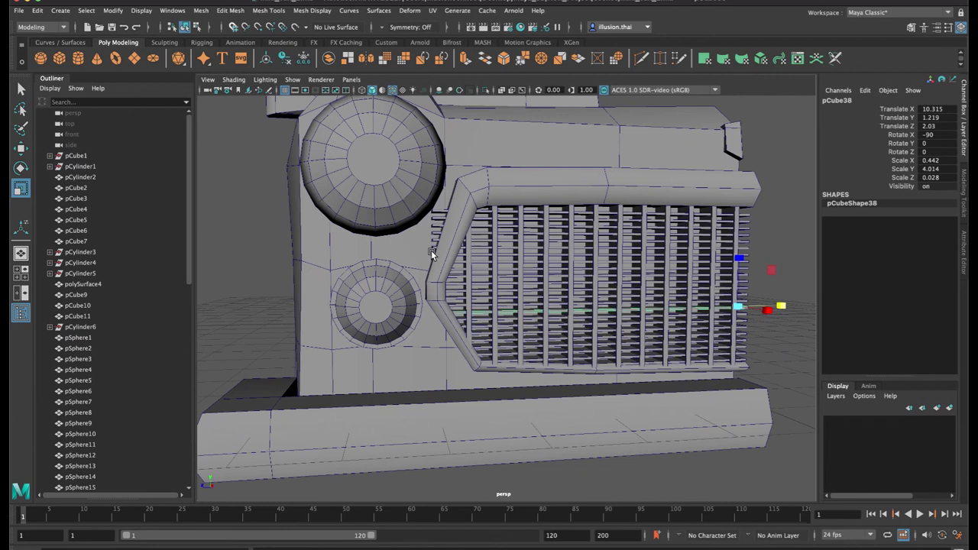
pyautogui.click(481, 255)
pyautogui.moveTo(782, 256); pyautogui.dragTo(782, 239)
pyautogui.click(478, 249)
pyautogui.click(481, 241)
pyautogui.click(501, 235)
pyautogui.click(515, 228)
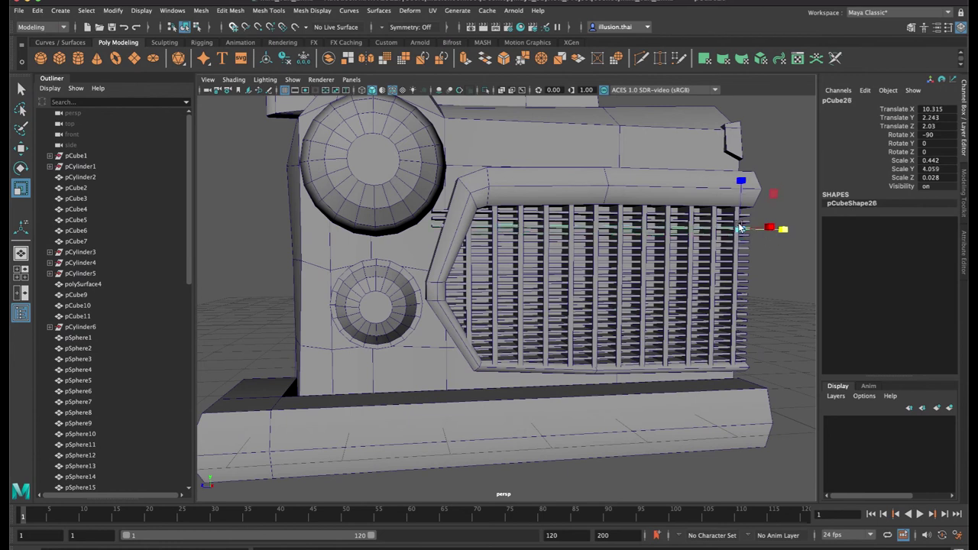
pyautogui.click(579, 221)
pyautogui.moveTo(783, 223); pyautogui.dragTo(779, 219)
pyautogui.click(553, 213)
pyautogui.press('q')
pyautogui.click(801, 283)
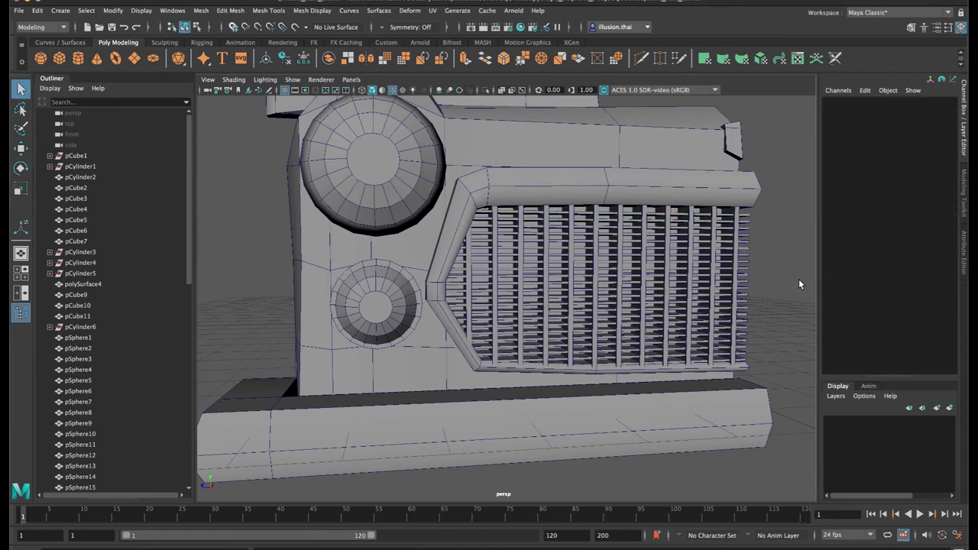
# Select all the grille bars without the surrounding frame and car parts and move them back into the frame, to Translate X 10.205
pyautogui.keyDown('alt'); pyautogui.moveTo(781, 293); pyautogui.dragTo(697, 279, button='right'); pyautogui.keyUp('alt')
pyautogui.keyDown('alt'); pyautogui.moveTo(697, 279); pyautogui.dragTo(679, 287); pyautogui.keyUp('alt')
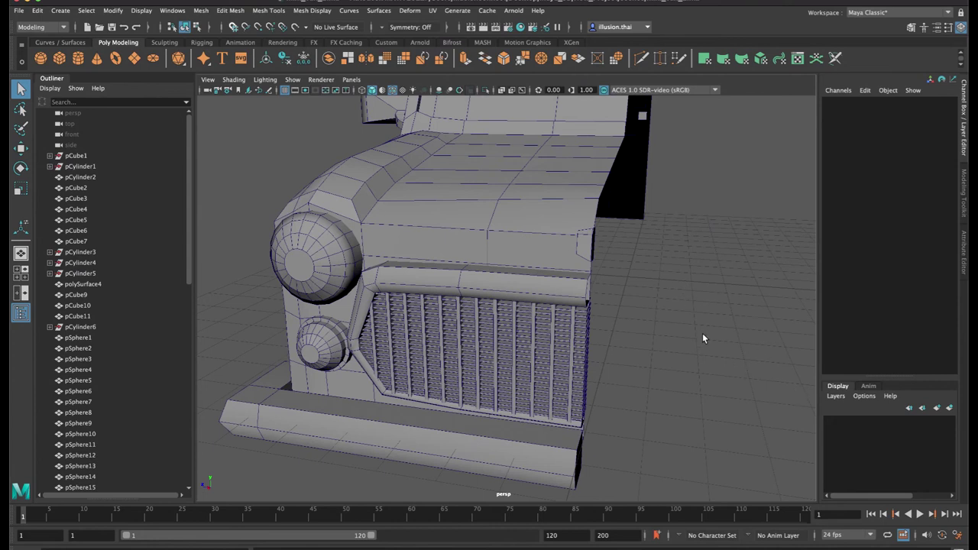
pyautogui.keyDown('alt'); pyautogui.moveTo(688, 328); pyautogui.dragTo(665, 337, button='right'); pyautogui.keyUp('alt')
pyautogui.keyDown('alt'); pyautogui.moveTo(663, 315); pyautogui.dragTo(462, 333); pyautogui.keyUp('alt')
pyautogui.keyDown('shift'); pyautogui.click(461, 333); pyautogui.keyUp('shift')
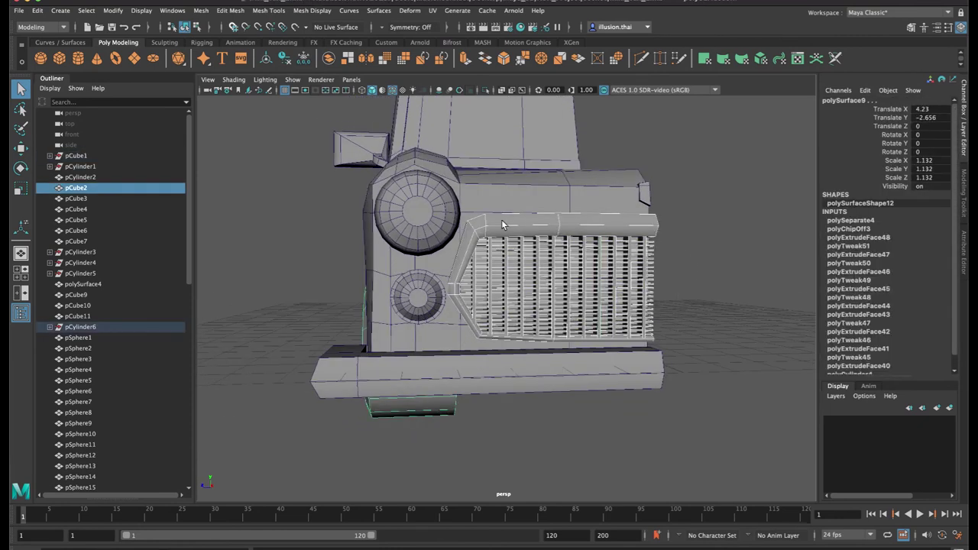
pyautogui.keyDown('shift'); pyautogui.click(502, 224); pyautogui.keyUp('shift')
pyautogui.press('4')
pyautogui.keyDown('ctrl'); pyautogui.moveTo(321, 247); pyautogui.dragTo(404, 449); pyautogui.keyUp('ctrl')
pyautogui.press('6')
pyautogui.moveTo(656, 311)
pyautogui.keyDown('alt'); pyautogui.mouseDown()
pyautogui.moveTo(709, 351)
pyautogui.moveTo(699, 334)
pyautogui.moveTo(523, 316)
pyautogui.mouseUp(); pyautogui.keyUp('alt')
pyautogui.press('w')
pyautogui.click(749, 320)
# Fine-tune the length of the horizontal bar beside the frame's slanted upper edge to Scale Y 3.963
pyautogui.keyDown('alt'); pyautogui.moveTo(522, 317); pyautogui.dragTo(601, 326, button='right'); pyautogui.keyUp('alt')
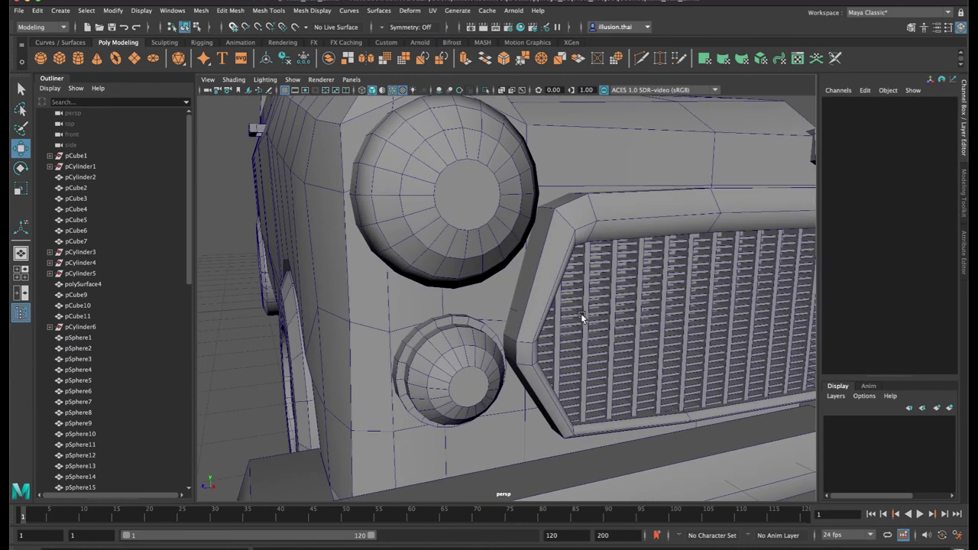
pyautogui.click(569, 309)
pyautogui.keyDown('alt'); pyautogui.moveTo(683, 316); pyautogui.dragTo(611, 323); pyautogui.keyUp('alt')
pyautogui.press('r')
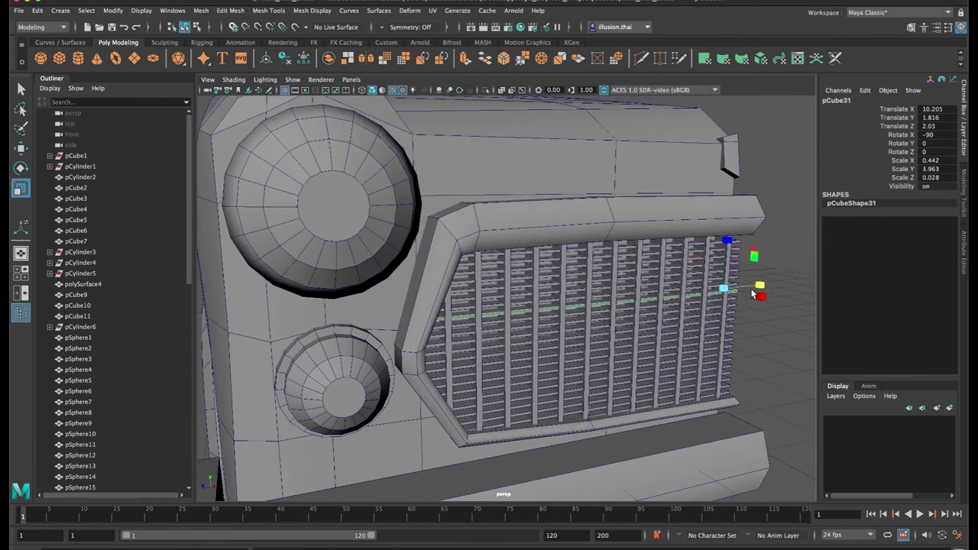
pyautogui.press('q')
pyautogui.click(781, 296)
# Open the Hypershade and place its window so that the side of the car stays in view
pyautogui.keyDown('alt'); pyautogui.moveTo(765, 333); pyautogui.dragTo(662, 314, button='right'); pyautogui.keyUp('alt')
pyautogui.moveTo(661, 315)
pyautogui.keyDown('alt'); pyautogui.mouseDown()
pyautogui.moveTo(647, 314)
pyautogui.moveTo(669, 317)
pyautogui.mouseUp(); pyautogui.keyUp('alt')
pyautogui.keyDown('alt'); pyautogui.moveTo(669, 317); pyautogui.dragTo(590, 292, button='right'); pyautogui.keyUp('alt')
pyautogui.keyDown('alt'); pyautogui.moveTo(609, 280); pyautogui.dragTo(636, 283); pyautogui.keyUp('alt')
pyautogui.keyDown('alt'); pyautogui.moveTo(636, 283); pyautogui.dragTo(536, 275, button='right'); pyautogui.keyUp('alt')
pyautogui.keyDown('alt'); pyautogui.moveTo(536, 276); pyautogui.dragTo(607, 289); pyautogui.keyUp('alt')
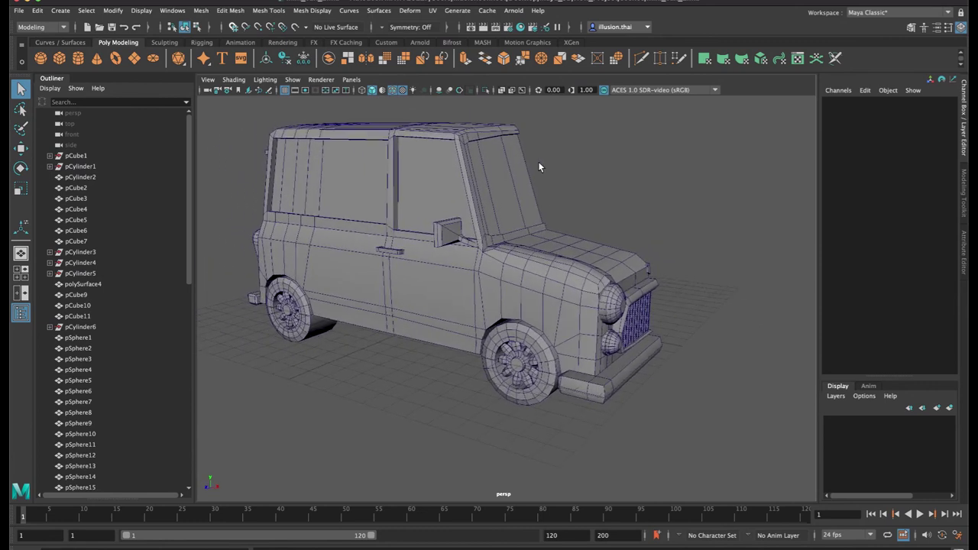
pyautogui.click(520, 27)
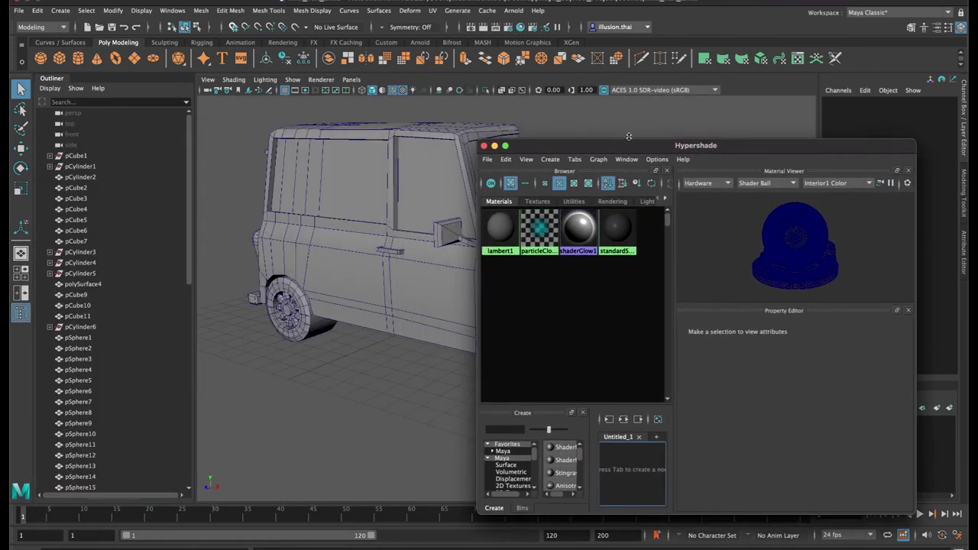
pyautogui.moveTo(621, 147); pyautogui.dragTo(621, 274)
pyautogui.keyDown('alt'); pyautogui.moveTo(635, 202); pyautogui.dragTo(606, 191); pyautogui.keyUp('alt')
pyautogui.moveTo(602, 274); pyautogui.dragTo(627, 138)
# Widen the Hypershade window and its list of creatable shaders so the full shader names are readable
pyautogui.scroll(-2, 592, 482)
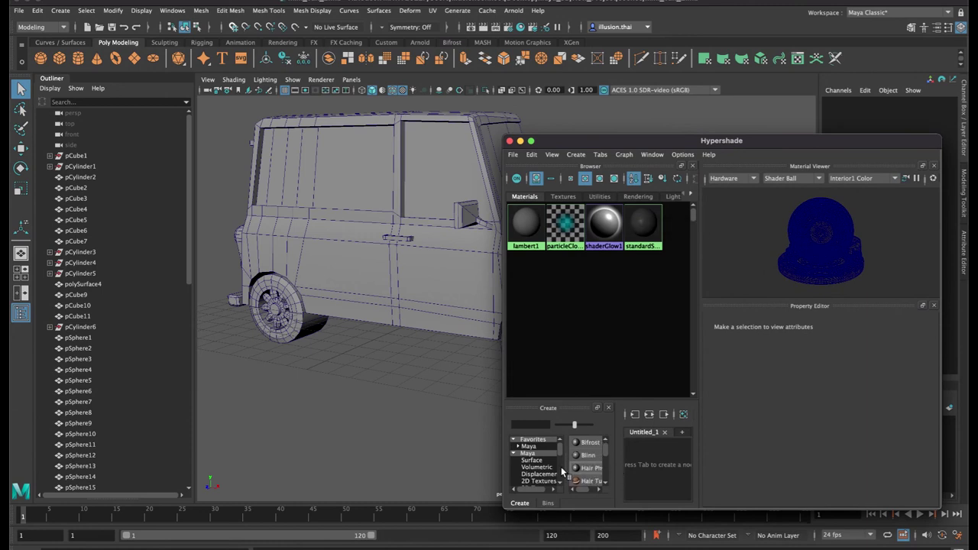
pyautogui.moveTo(502, 458); pyautogui.dragTo(439, 458)
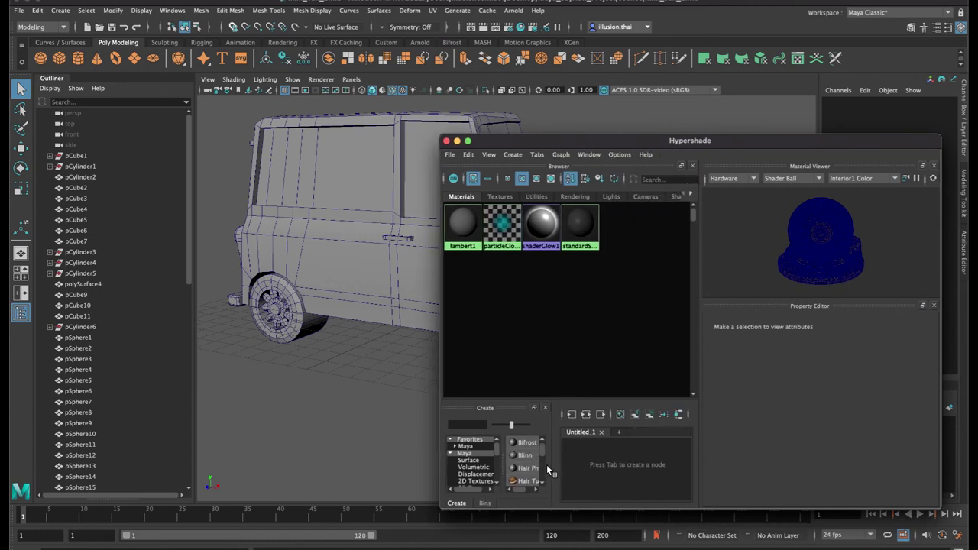
pyautogui.moveTo(552, 467); pyautogui.dragTo(572, 468)
pyautogui.scroll(-2, 541, 461)
pyautogui.scroll(-2, 541, 462)
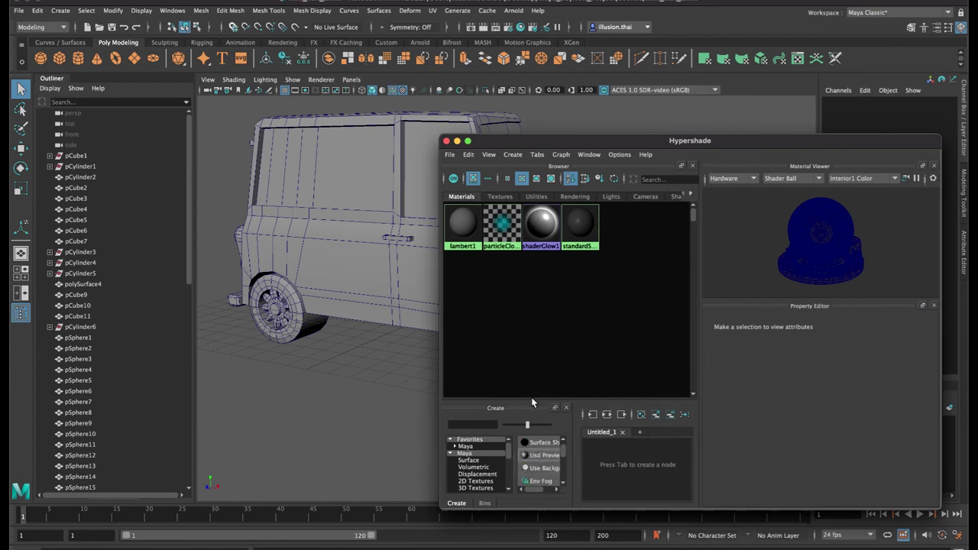
pyautogui.moveTo(440, 411); pyautogui.dragTo(317, 410)
pyautogui.moveTo(451, 469); pyautogui.dragTo(503, 467)
# Create a Lambert material and set its colour to black
pyautogui.scroll(-2, 462, 467)
pyautogui.scroll(3, 461, 467)
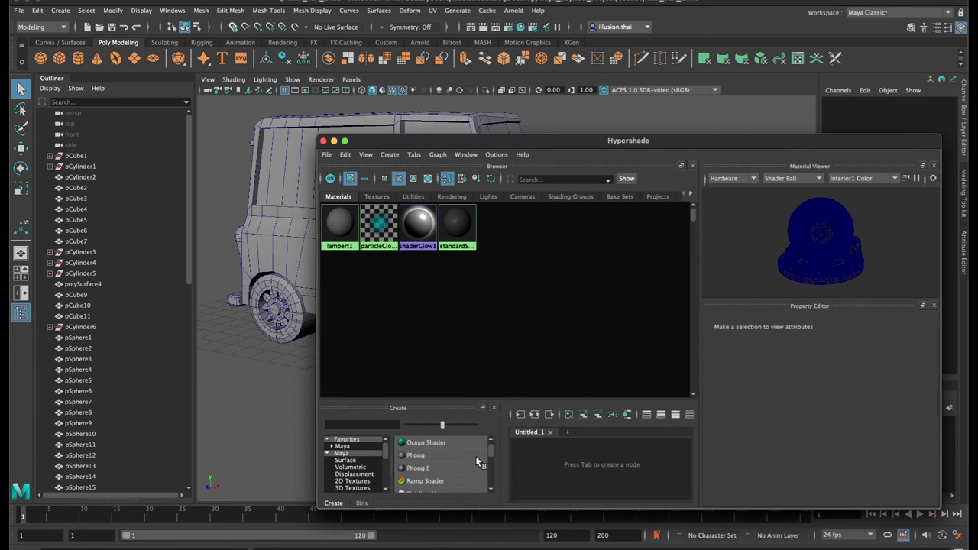
pyautogui.scroll(3, 492, 454)
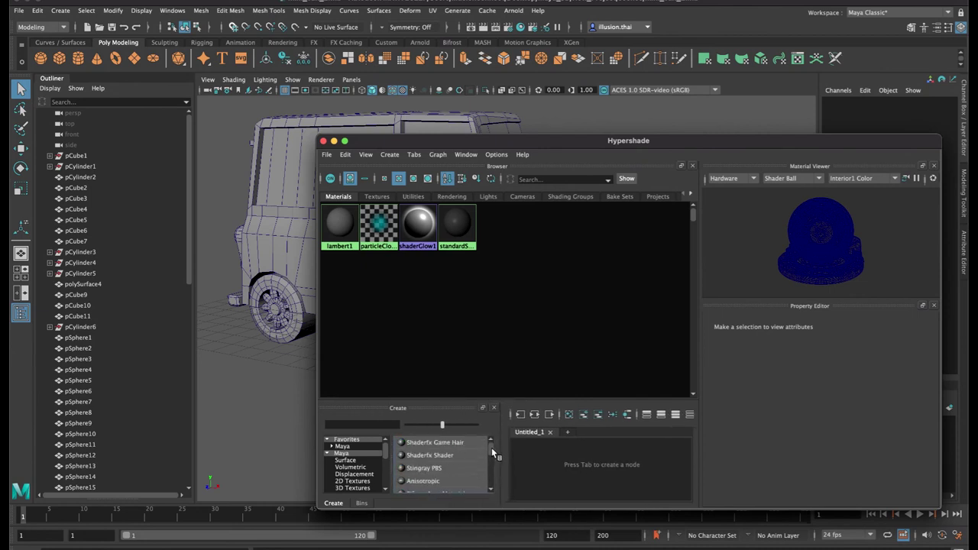
pyautogui.scroll(-2, 468, 456)
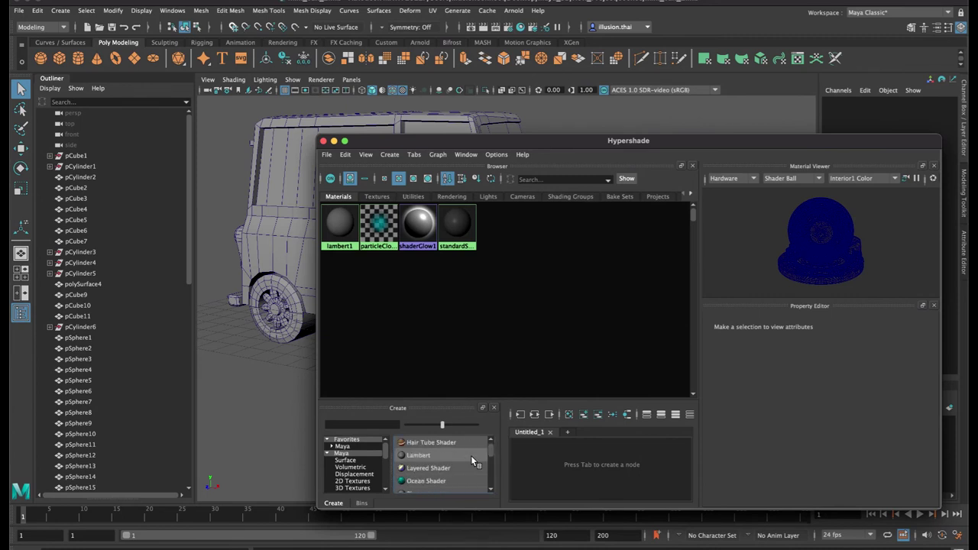
pyautogui.click(470, 456)
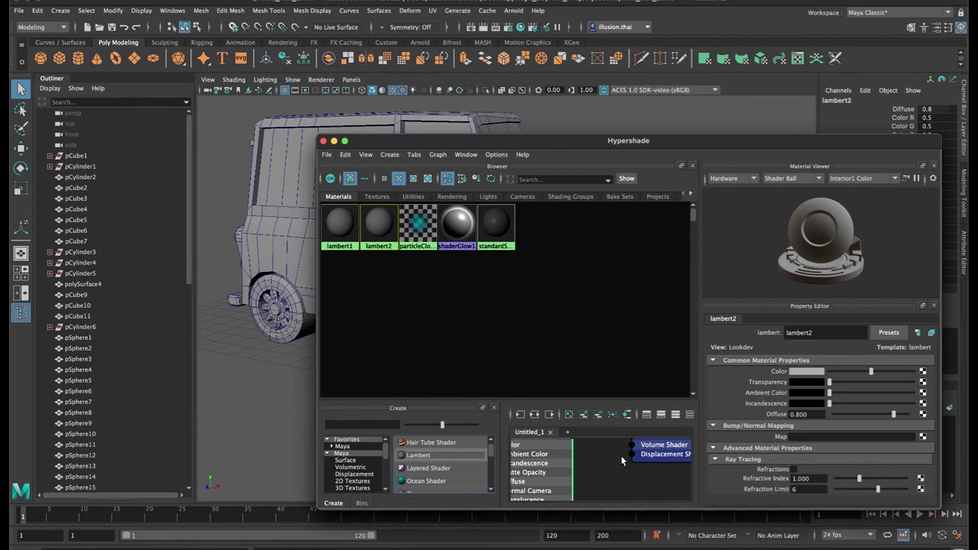
pyautogui.moveTo(866, 376); pyautogui.dragTo(825, 377)
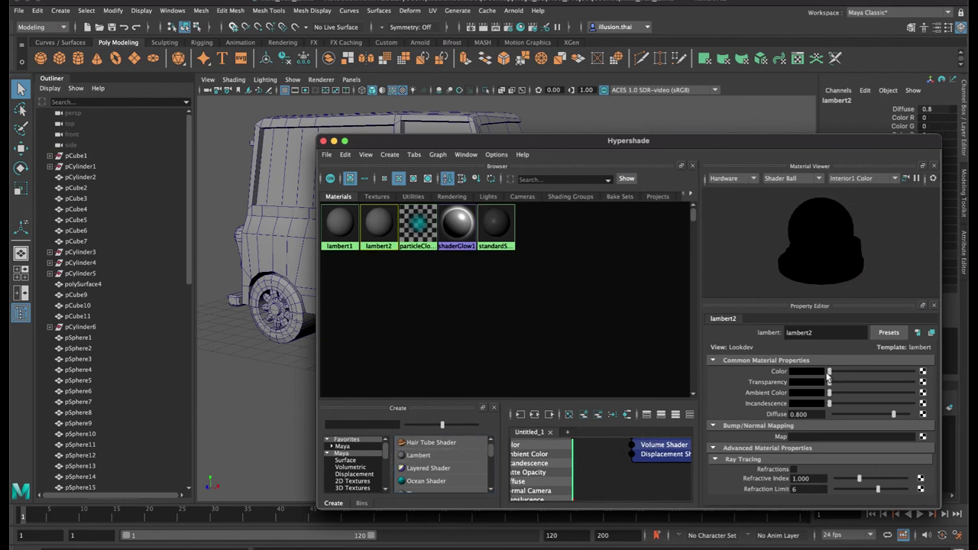
# Assign the black Lambert material to the front and rear tyres
pyautogui.moveTo(578, 145); pyautogui.dragTo(552, 392)
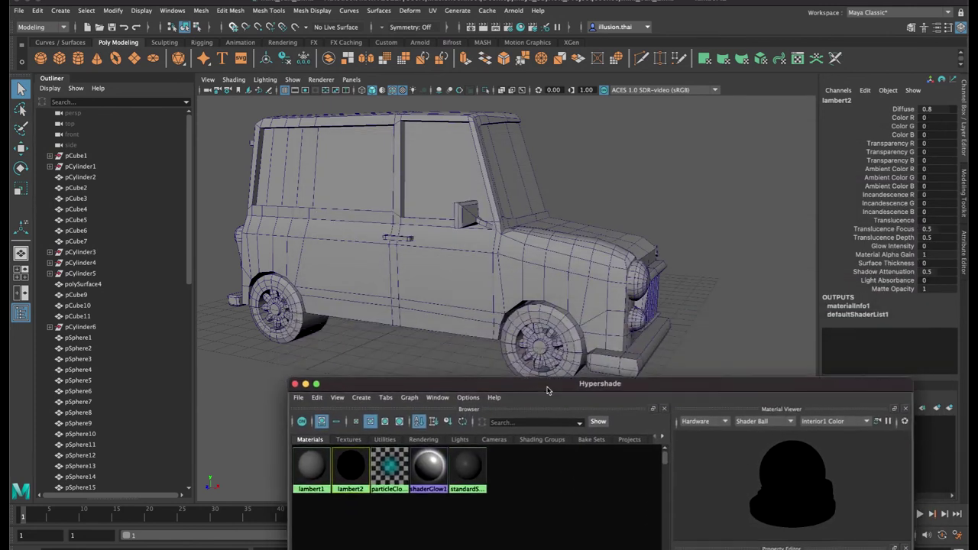
pyautogui.keyDown('alt'); pyautogui.moveTo(677, 324); pyautogui.dragTo(668, 297, button='middle'); pyautogui.keyUp('alt')
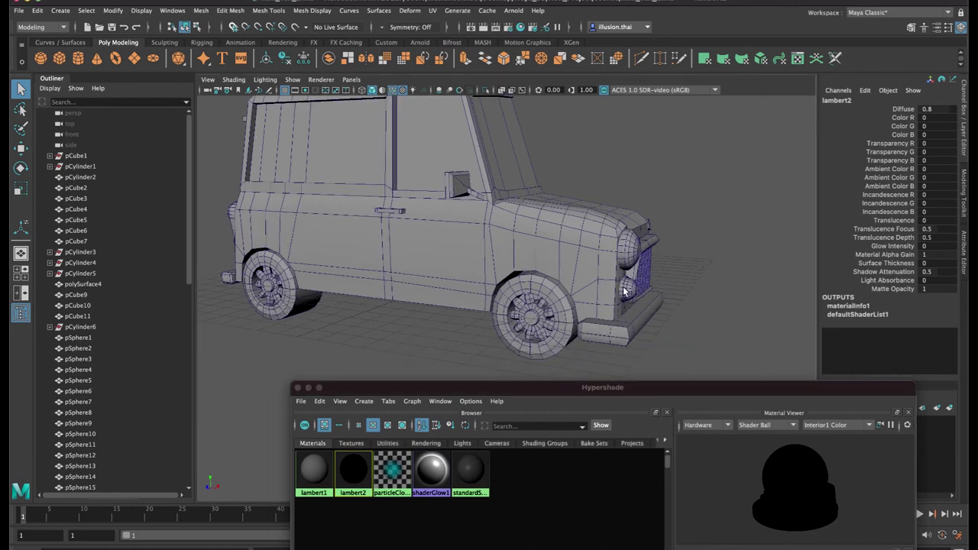
pyautogui.click(622, 287)
pyautogui.click(561, 302)
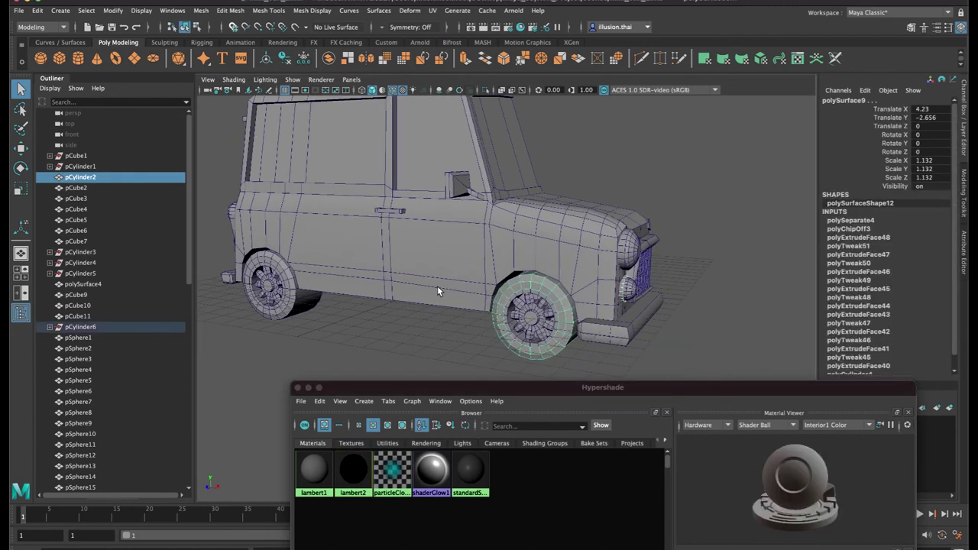
pyautogui.click(288, 268)
pyautogui.moveTo(359, 474); pyautogui.dragTo(368, 369, button='right')
pyautogui.click(375, 337)
# Create a Phong material from an enlarged shader list and lighten its colour to 0.846 in R, G and B
pyautogui.keyDown('alt'); pyautogui.moveTo(378, 333); pyautogui.dragTo(456, 336); pyautogui.keyUp('alt')
pyautogui.scroll(-4, 426, 334)
pyautogui.moveTo(470, 390); pyautogui.dragTo(475, 158)
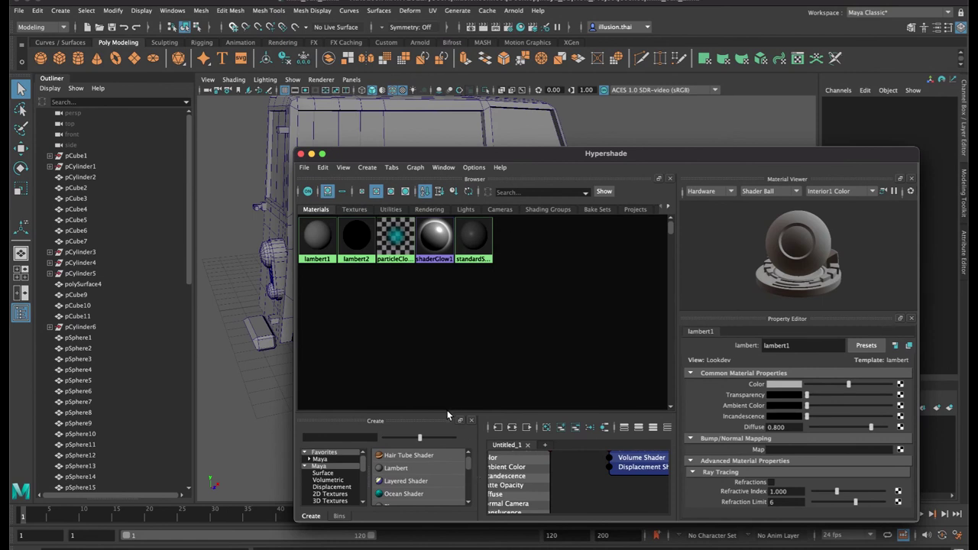
pyautogui.moveTo(439, 415); pyautogui.dragTo(439, 335)
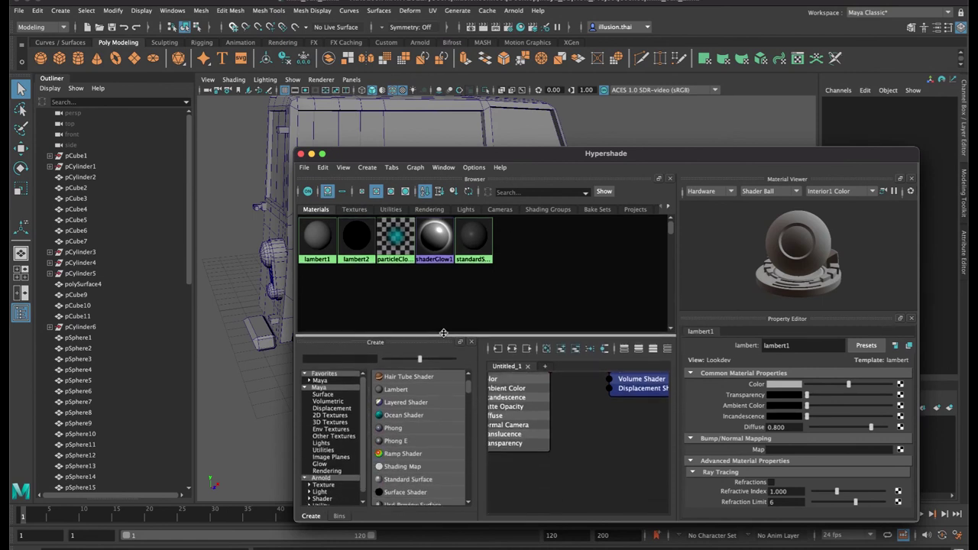
pyautogui.click(401, 426)
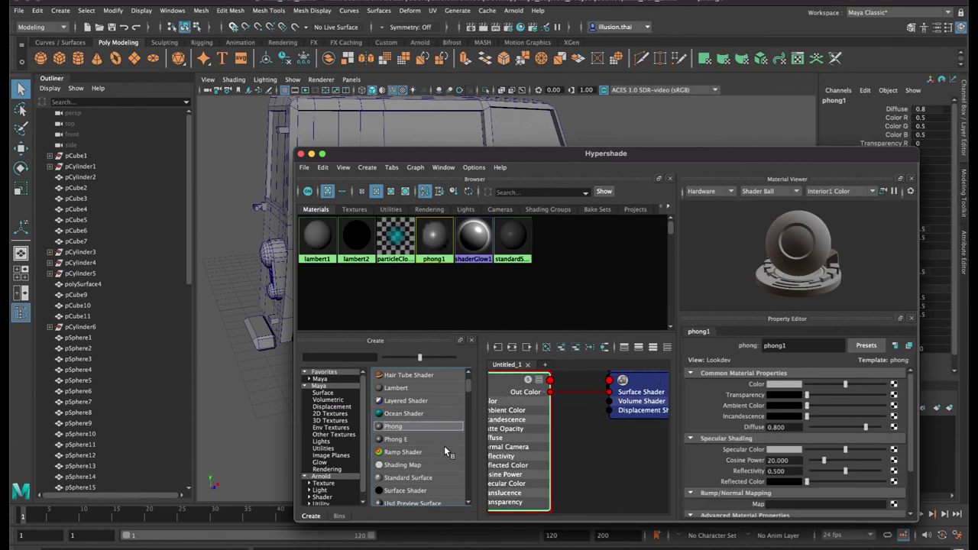
pyautogui.moveTo(846, 384); pyautogui.dragTo(872, 386)
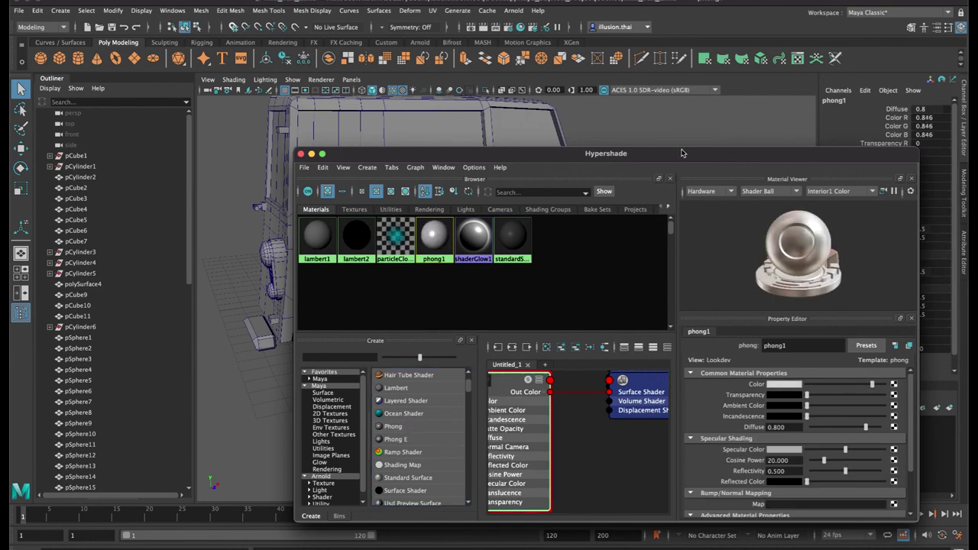
# Assign the light Phong material to the car body
pyautogui.moveTo(682, 154); pyautogui.dragTo(681, 278)
pyautogui.click(533, 246)
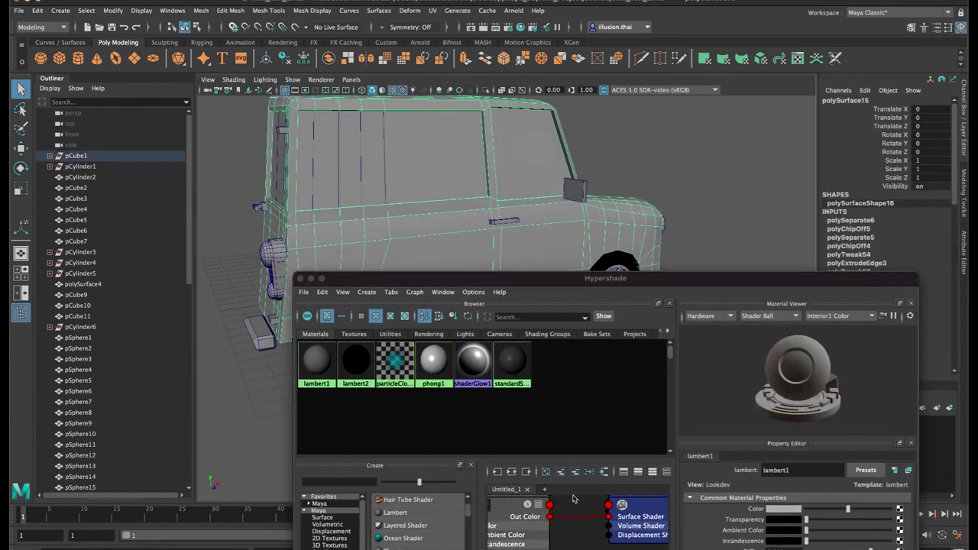
pyautogui.rightClick(433, 363)
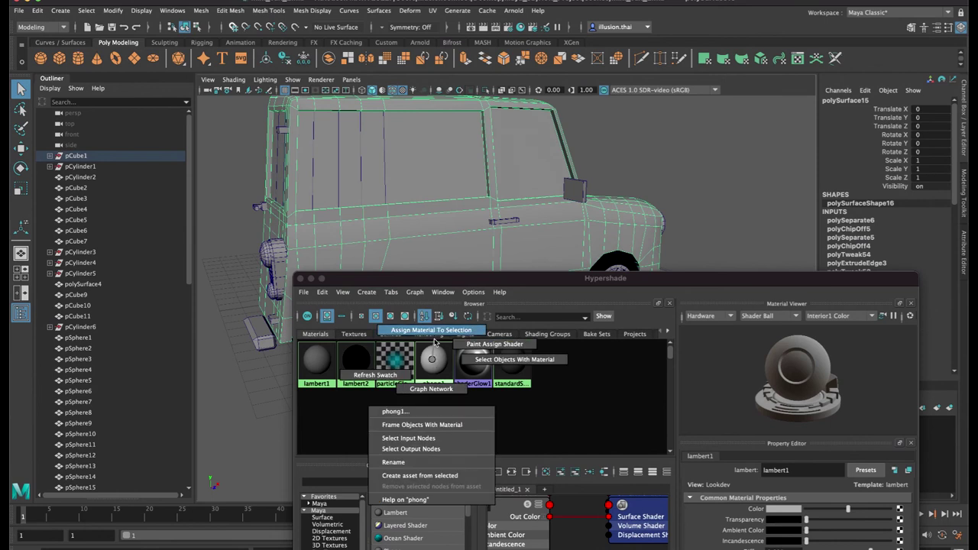
pyautogui.moveTo(434, 341); pyautogui.dragTo(434, 339, button='right')
# Create a Blinn material and lighten its colour to 0.916 in R, G and B
pyautogui.moveTo(511, 281); pyautogui.dragTo(541, 236)
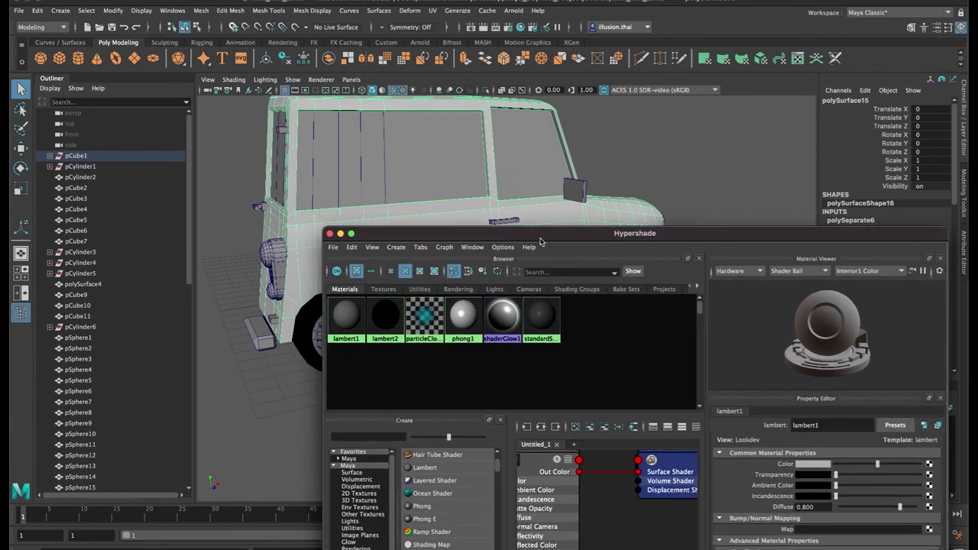
pyautogui.scroll(-5, 457, 535)
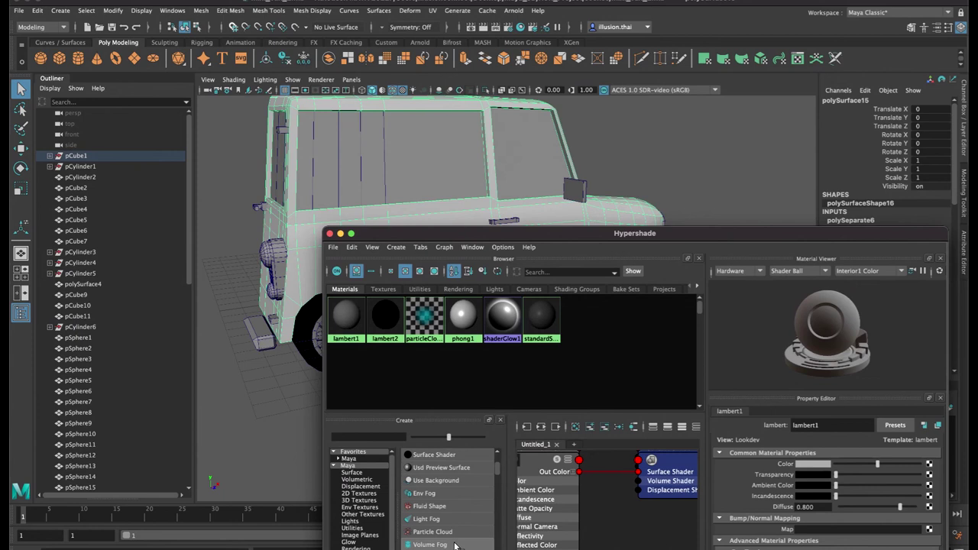
pyautogui.scroll(5, 456, 540)
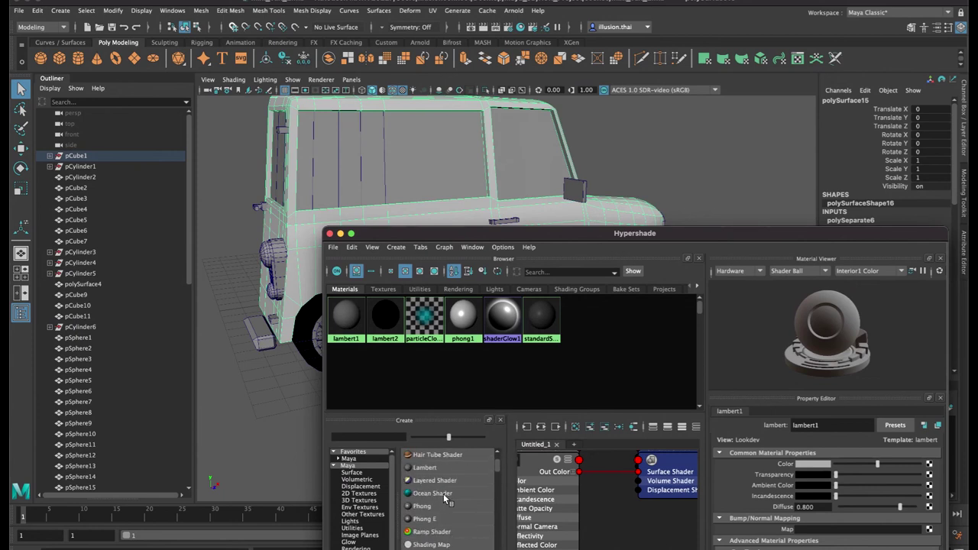
pyautogui.scroll(3, 434, 510)
pyautogui.click(422, 467)
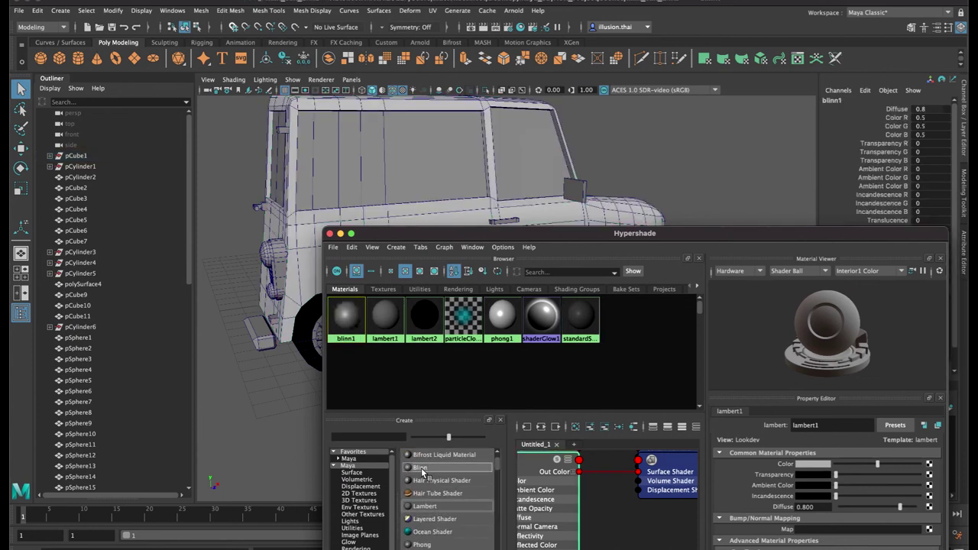
pyautogui.moveTo(874, 463); pyautogui.dragTo(906, 465)
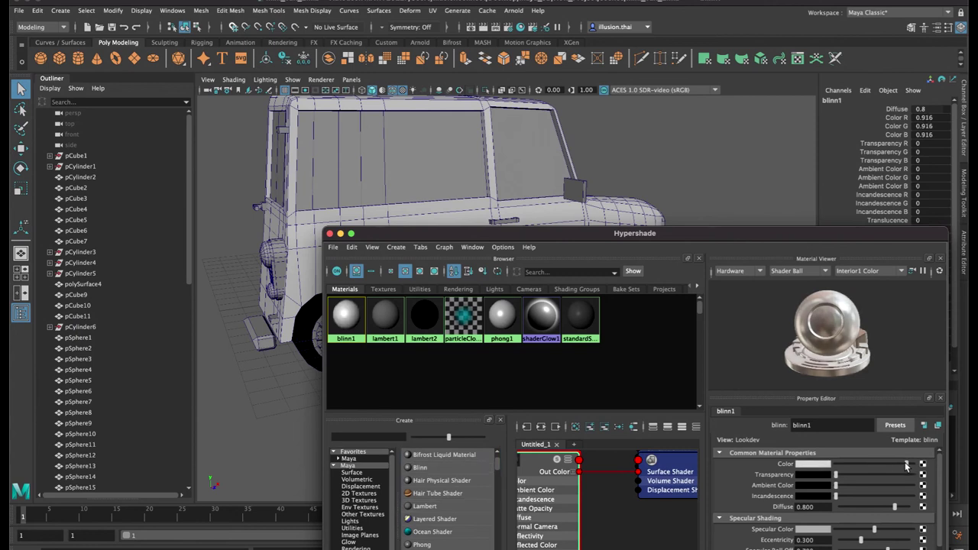
# Assign the light Blinn material to the side mirror, the side door handle and the rear door handle
pyautogui.moveTo(618, 239); pyautogui.dragTo(605, 280)
pyautogui.click(577, 184)
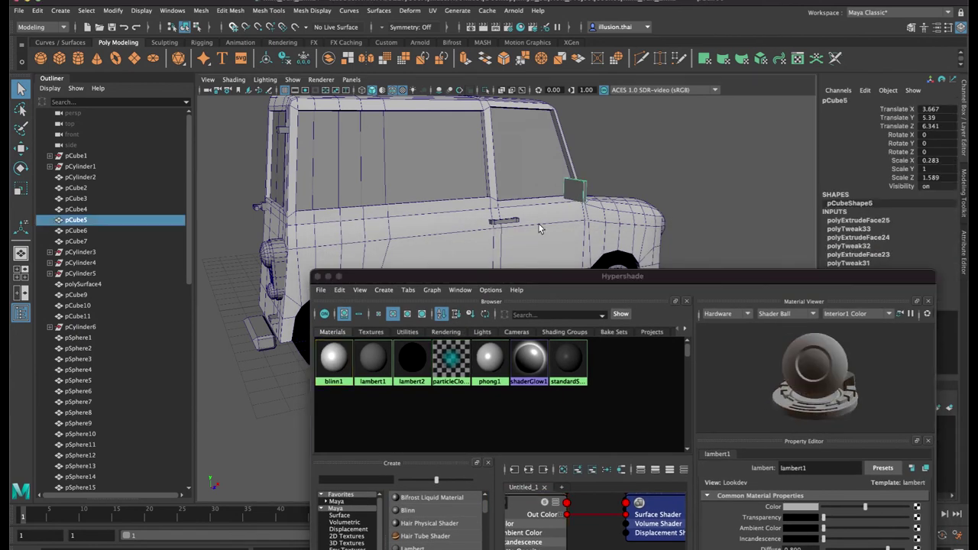
pyautogui.keyDown('shift'); pyautogui.click(500, 223); pyautogui.keyUp('shift')
pyautogui.keyDown('alt'); pyautogui.moveTo(415, 230); pyautogui.dragTo(449, 223); pyautogui.keyUp('alt')
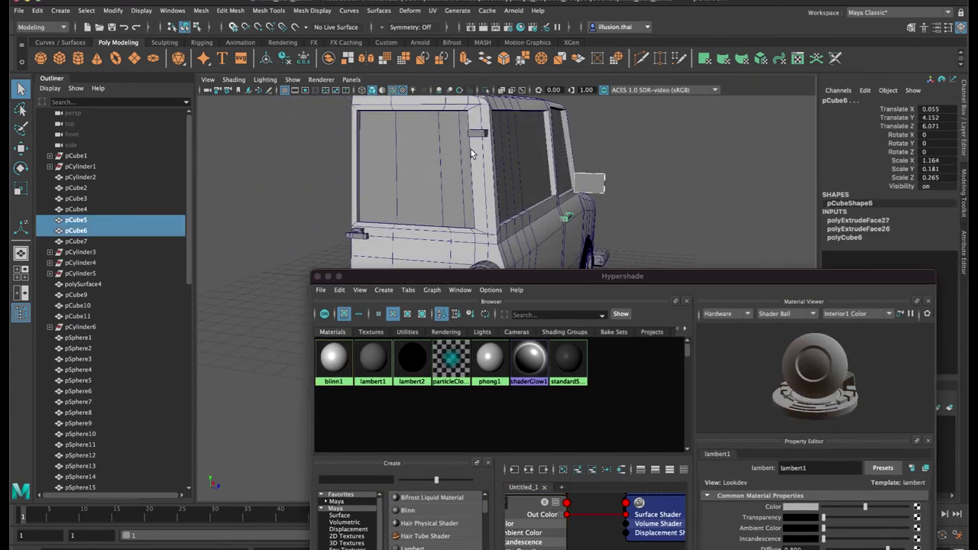
pyautogui.keyDown('shift'); pyautogui.click(357, 239); pyautogui.keyUp('shift')
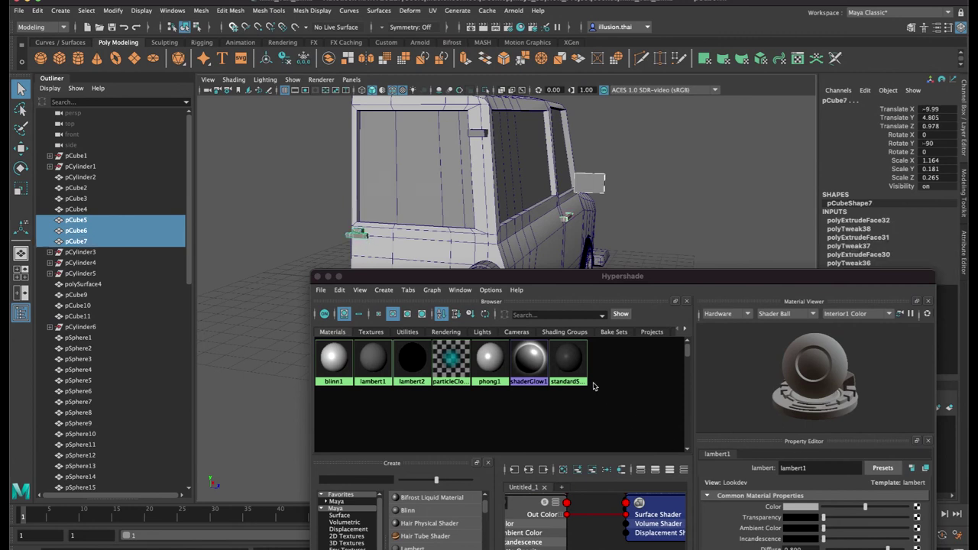
pyautogui.moveTo(332, 357); pyautogui.dragTo(336, 318, button='right')
pyautogui.moveTo(456, 280); pyautogui.dragTo(441, 352)
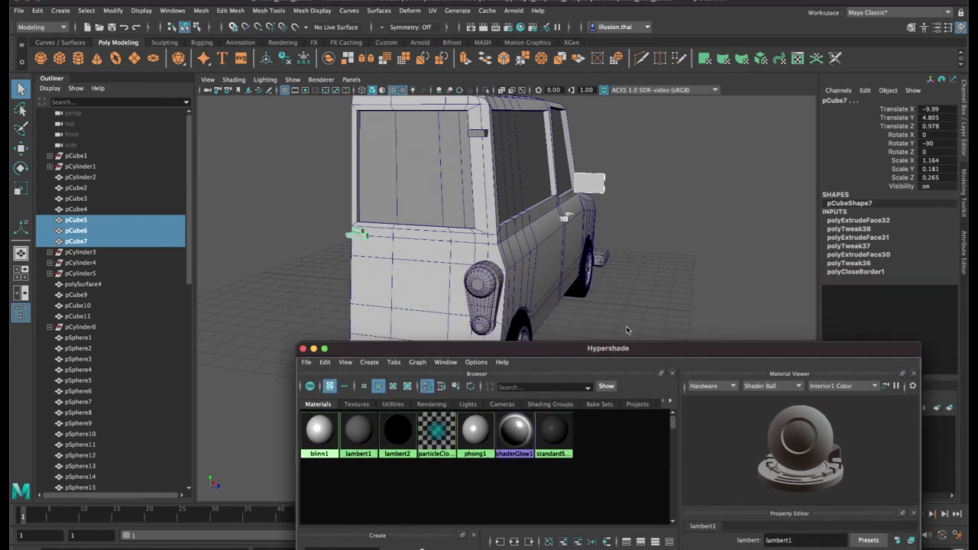
# Create a second Blinn material and colour it orange with R 1, G 0.533 and B 0
pyautogui.click(594, 310)
pyautogui.keyDown('alt'); pyautogui.moveTo(604, 308); pyautogui.dragTo(631, 232, button='middle'); pyautogui.keyUp('alt')
pyautogui.keyDown('alt'); pyautogui.moveTo(658, 256); pyautogui.dragTo(610, 236); pyautogui.keyUp('alt')
pyautogui.moveTo(550, 348); pyautogui.dragTo(561, 264)
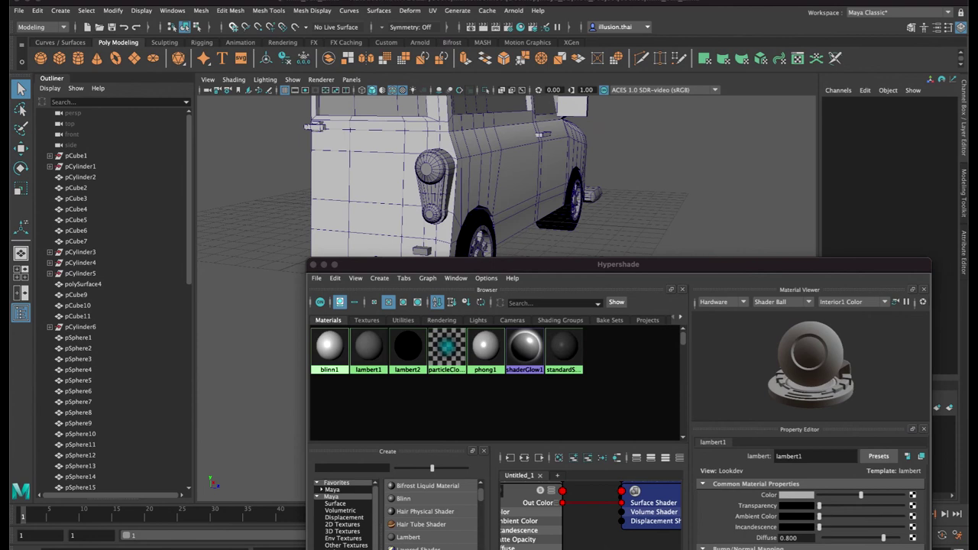
pyautogui.moveTo(676, 262); pyautogui.dragTo(676, 136)
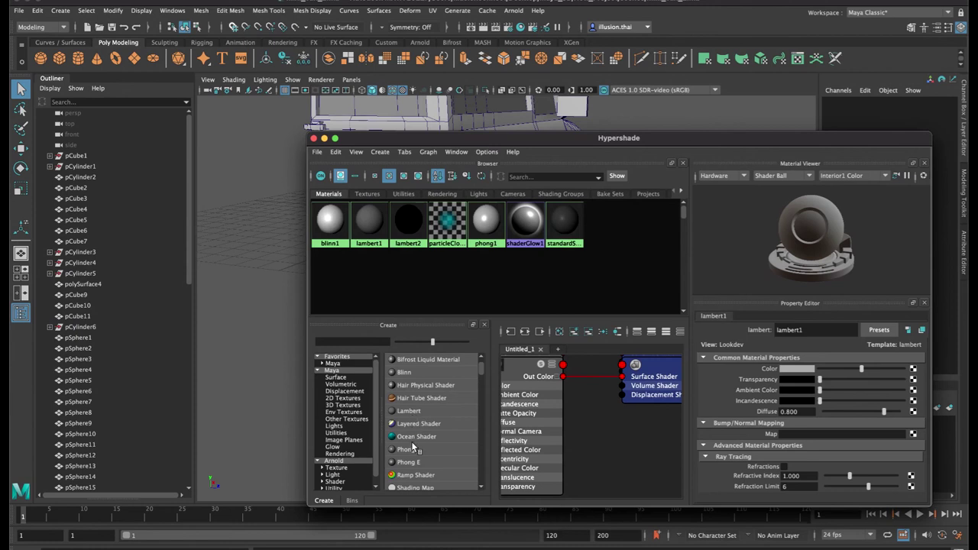
pyautogui.click(408, 373)
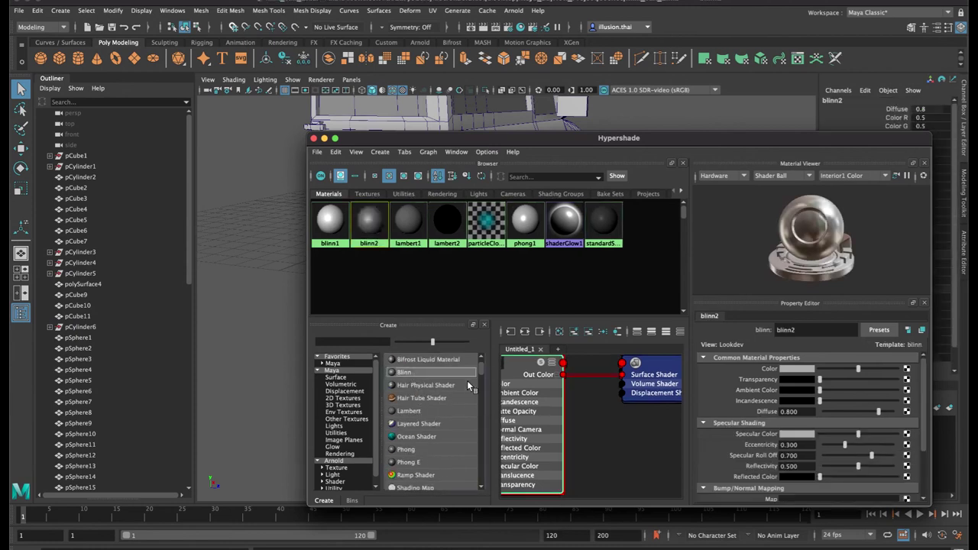
pyautogui.click(809, 370)
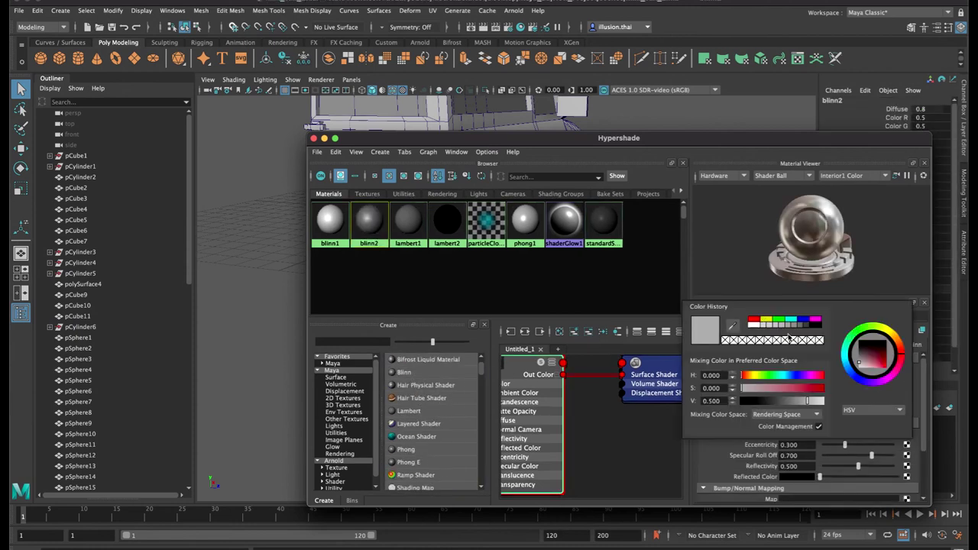
pyautogui.moveTo(902, 348); pyautogui.dragTo(906, 391)
pyautogui.moveTo(467, 141); pyautogui.dragTo(464, 226)
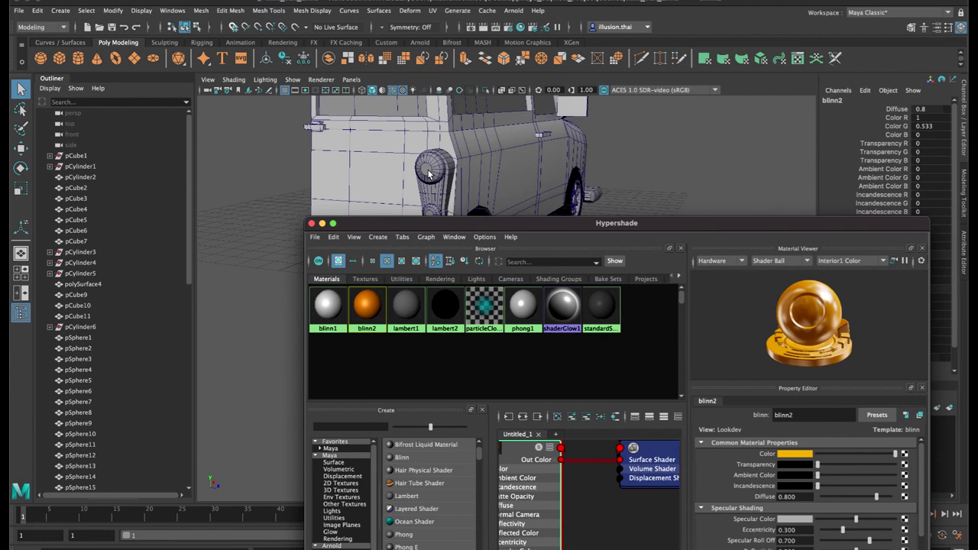
# Assign the orange Blinn material to the upper lens of the tail light
pyautogui.click(429, 175)
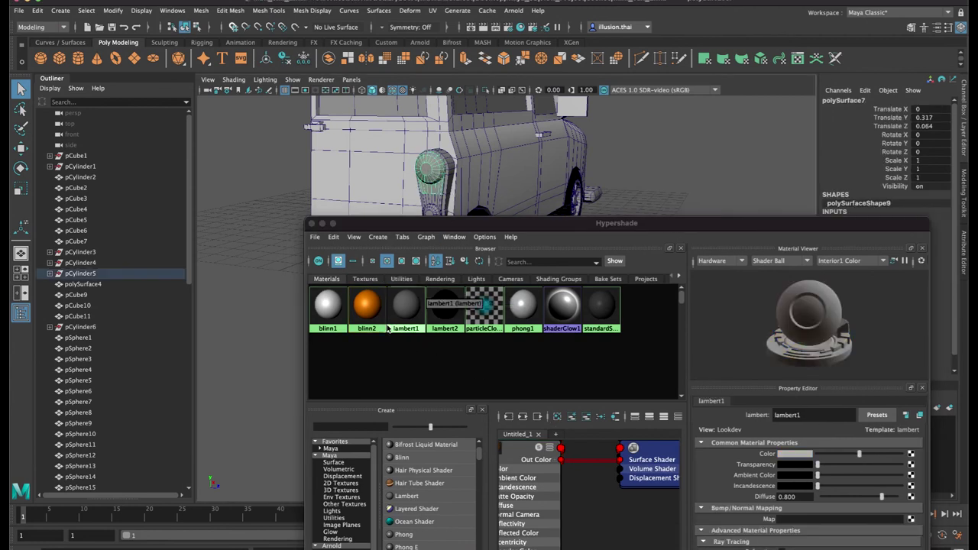
pyautogui.moveTo(371, 310); pyautogui.dragTo(375, 290, button='right')
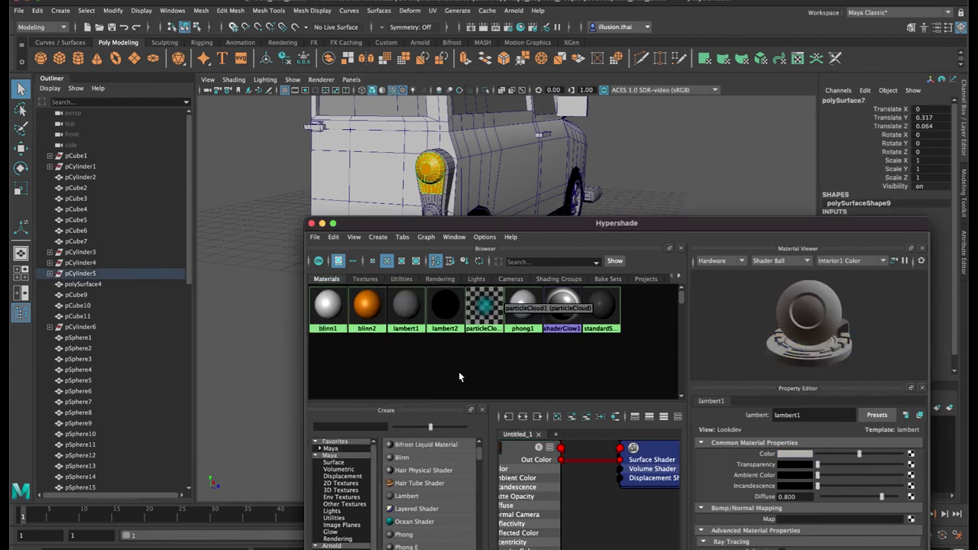
pyautogui.click(459, 372)
# Create a third Blinn material, colour it pure red and assign it to the lower lens of the tail light
pyautogui.click(403, 456)
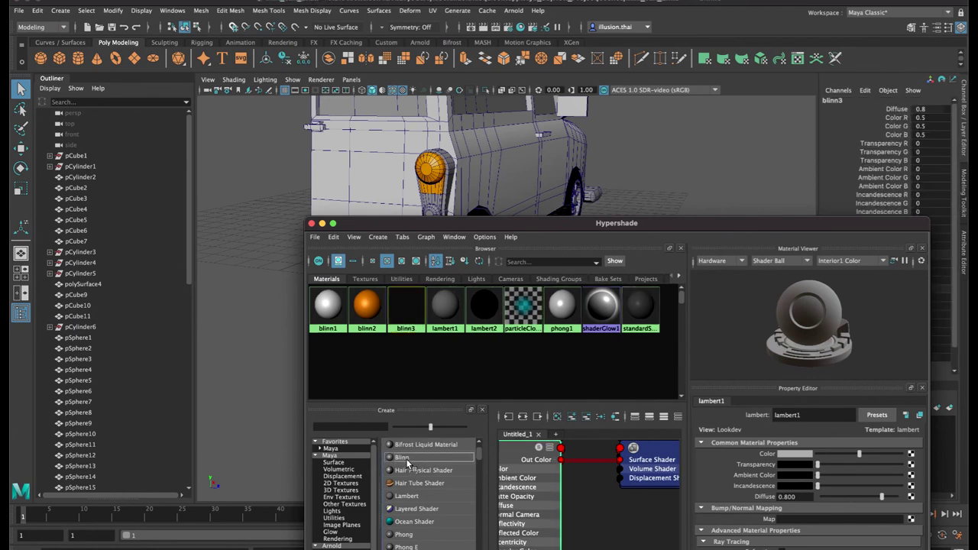
pyautogui.click(801, 455)
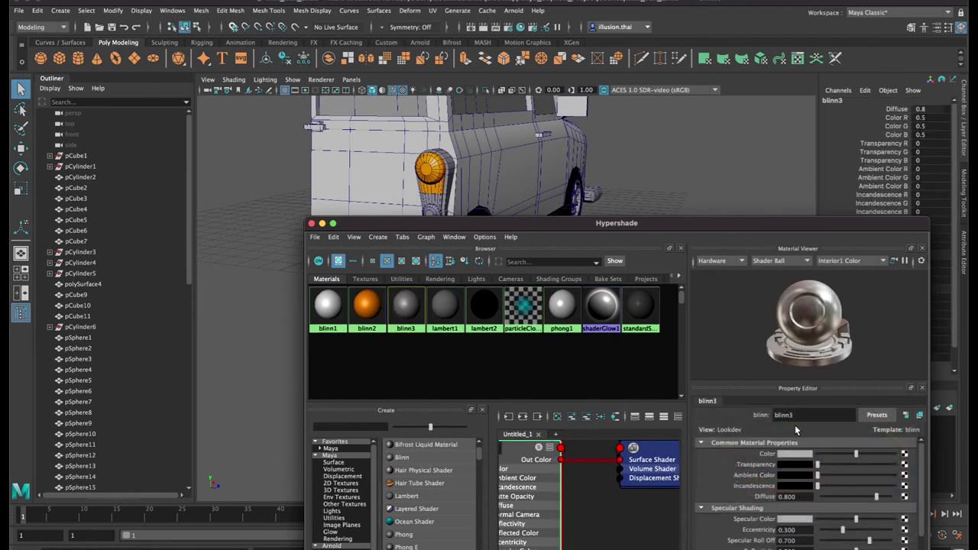
pyautogui.click(789, 456)
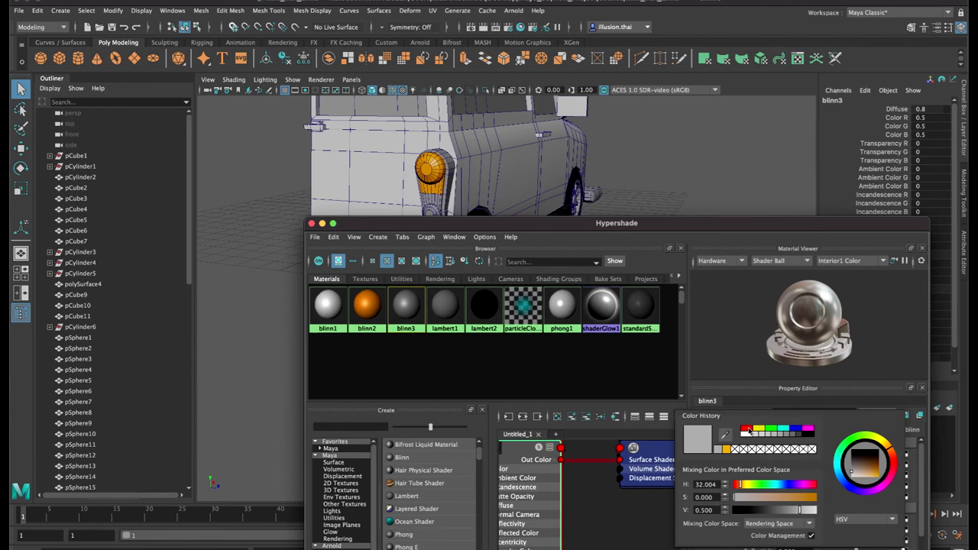
pyautogui.click(748, 431)
pyautogui.click(433, 207)
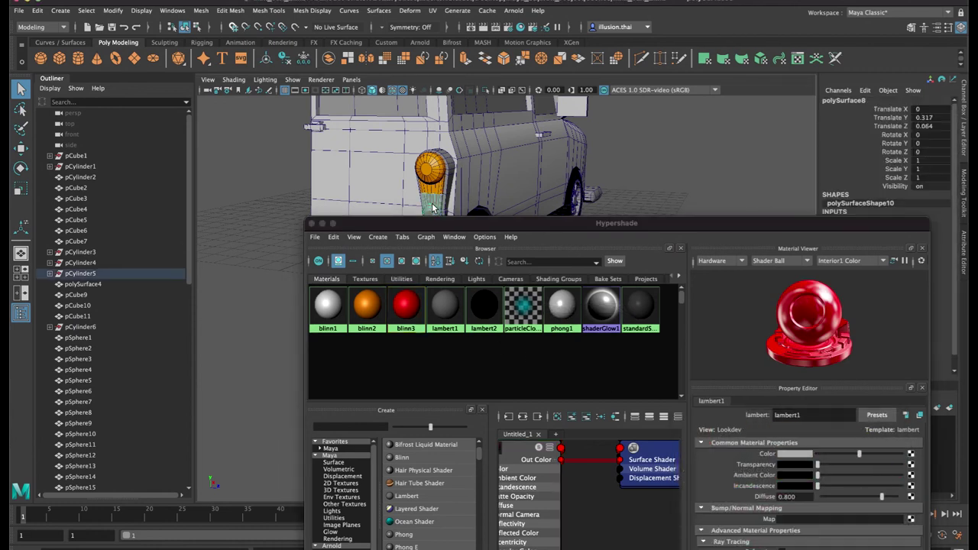
pyautogui.moveTo(409, 310); pyautogui.dragTo(417, 274, button='right')
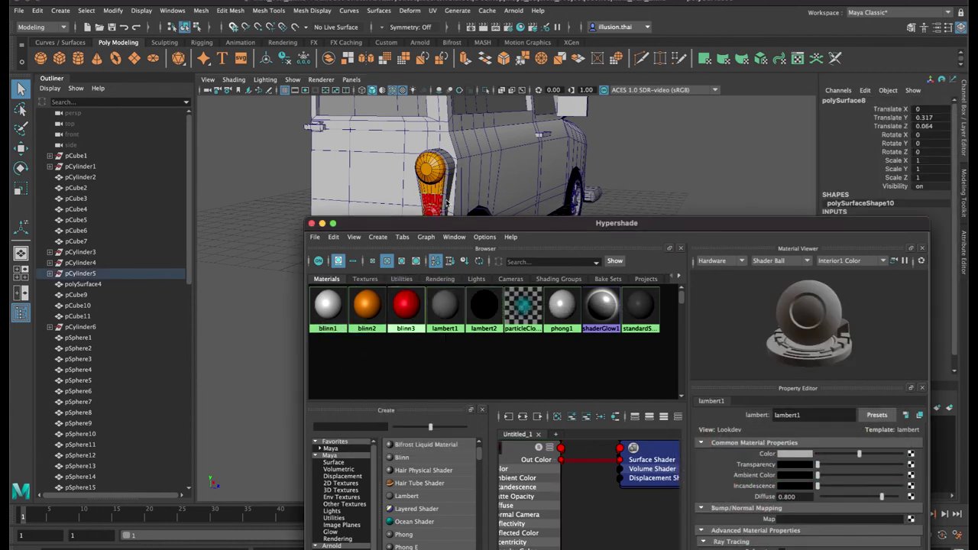
# Assign the light Blinn material (blinn1) to the housing behind the tail light lenses
pyautogui.click(451, 181)
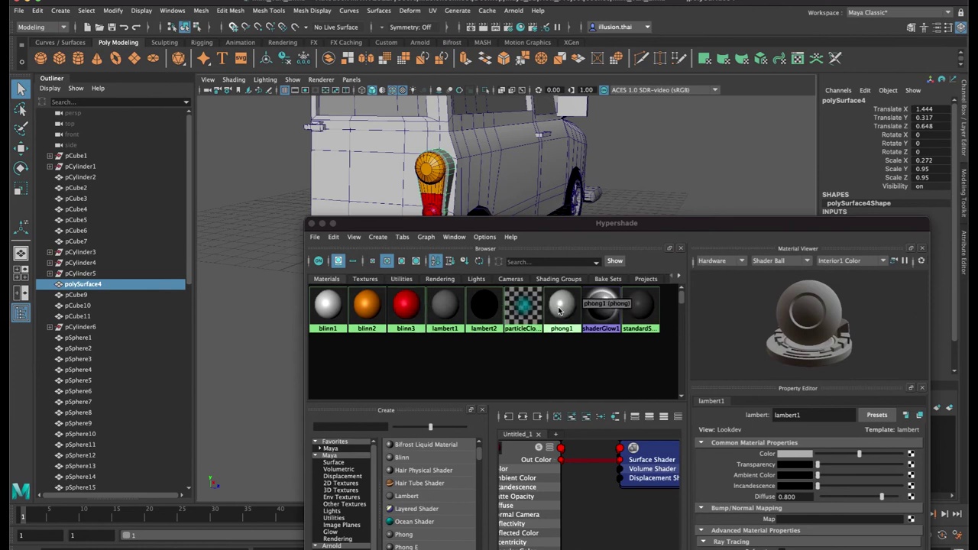
pyautogui.moveTo(327, 305); pyautogui.dragTo(329, 283, button='right')
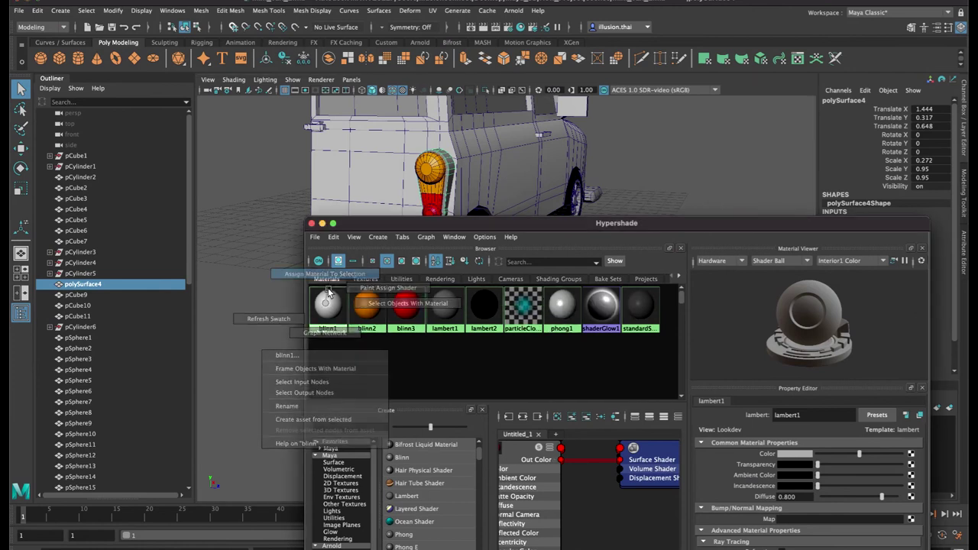
pyautogui.click(419, 376)
# Lighten the colour of the blinn1 material to its brightest level
pyautogui.click(328, 306)
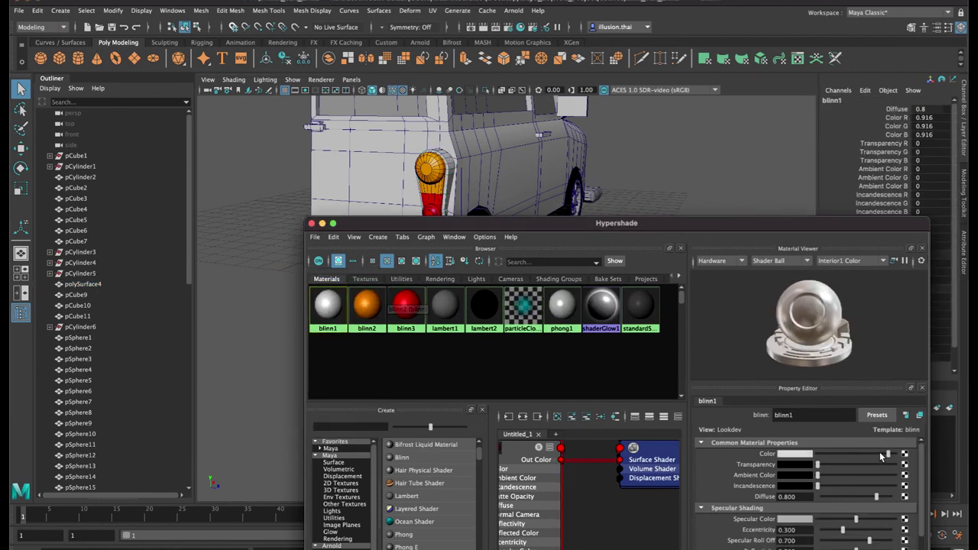
pyautogui.moveTo(892, 454); pyautogui.dragTo(899, 453)
pyautogui.click(688, 184)
pyautogui.keyDown('alt'); pyautogui.moveTo(689, 184); pyautogui.dragTo(658, 182); pyautogui.keyUp('alt')
pyautogui.keyDown('alt'); pyautogui.moveTo(644, 169); pyautogui.dragTo(663, 151, button='middle'); pyautogui.keyUp('alt')
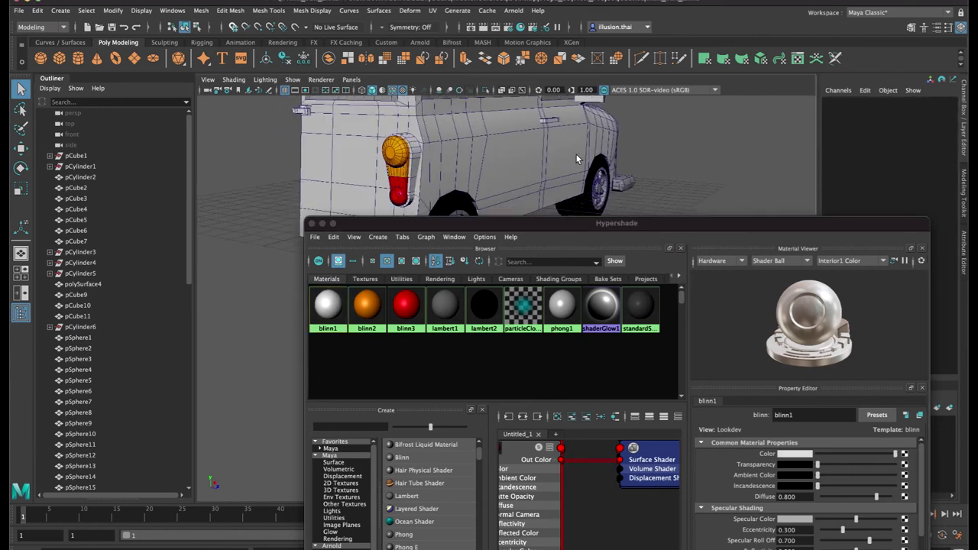
# Darken the colour of the blinn1 material used on the tail light housing to a medium grey
pyautogui.click(419, 156)
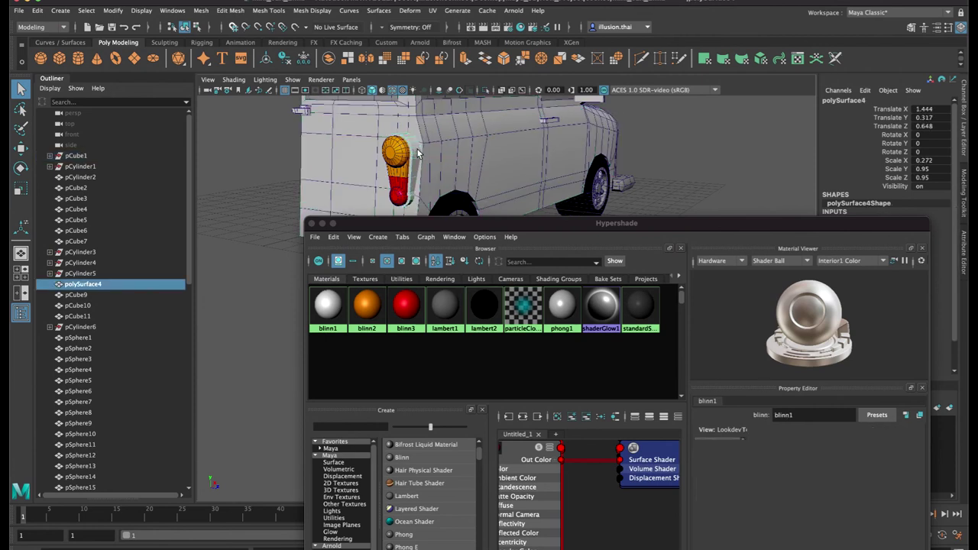
pyautogui.moveTo(896, 456); pyautogui.dragTo(848, 457)
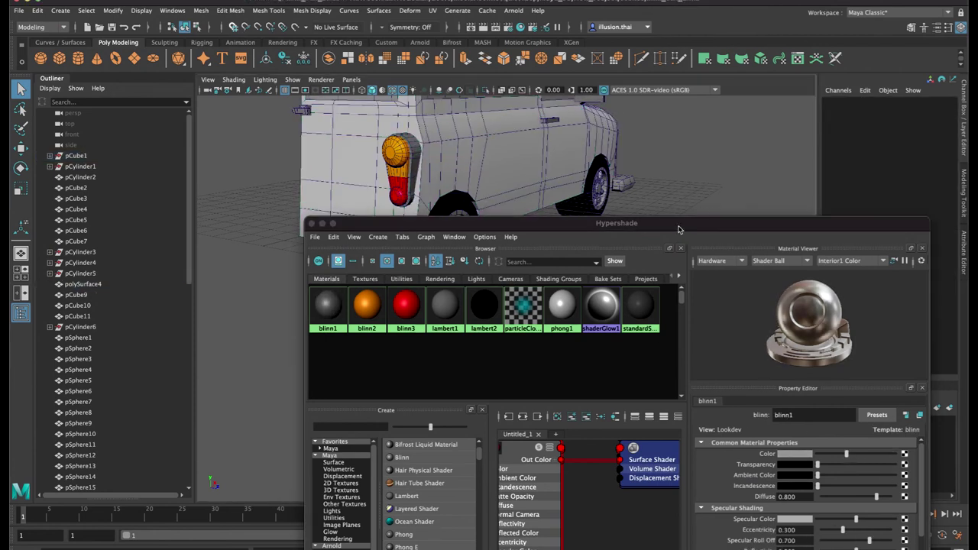
pyautogui.moveTo(680, 225); pyautogui.dragTo(670, 293)
# Assign the grey Blinn material to the front and rear bumpers
pyautogui.click(624, 182)
pyautogui.keyDown('shift'); pyautogui.click(377, 252); pyautogui.keyUp('shift')
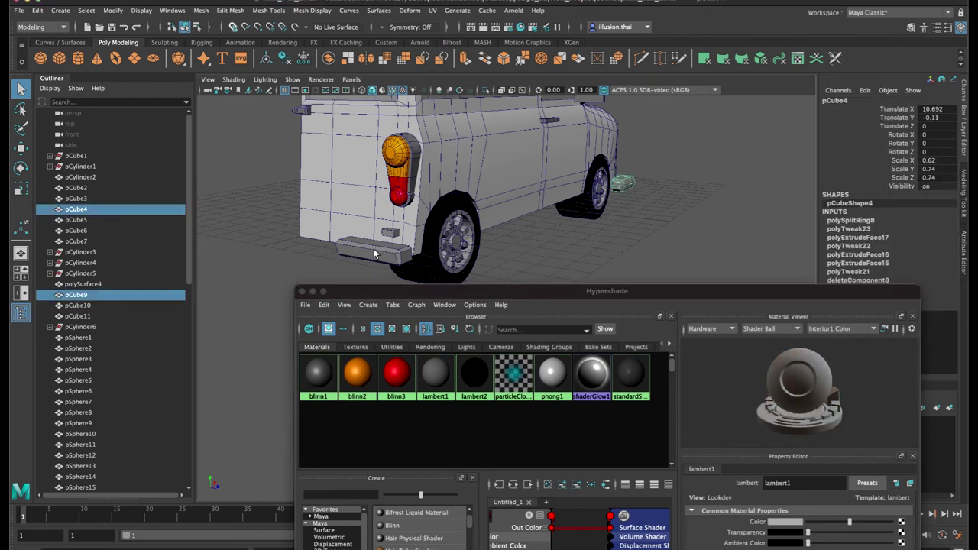
pyautogui.moveTo(321, 370); pyautogui.dragTo(323, 352, button='right')
pyautogui.click(485, 247)
# Assign the grey Blinn material to the rims and spokes of the rear and front wheels, leaving out the tyres and body
pyautogui.keyDown('alt'); pyautogui.moveTo(485, 247); pyautogui.dragTo(435, 238); pyautogui.keyUp('alt')
pyautogui.keyDown('alt'); pyautogui.moveTo(436, 238); pyautogui.dragTo(456, 227, button='middle'); pyautogui.keyUp('alt')
pyautogui.keyDown('alt'); pyautogui.moveTo(456, 227); pyautogui.dragTo(413, 243); pyautogui.keyUp('alt')
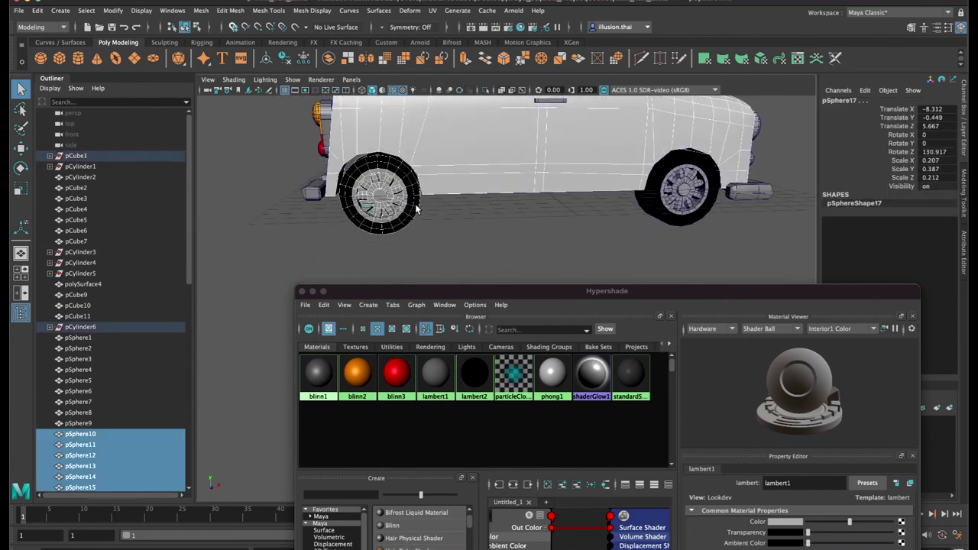
pyautogui.keyDown('shift'); pyautogui.click(415, 208); pyautogui.keyUp('shift')
pyautogui.keyDown('shift'); pyautogui.click(440, 186); pyautogui.keyUp('shift')
pyautogui.keyDown('alt'); pyautogui.moveTo(600, 207); pyautogui.dragTo(575, 183); pyautogui.keyUp('alt')
pyautogui.moveTo(608, 260); pyautogui.dragTo(618, 260)
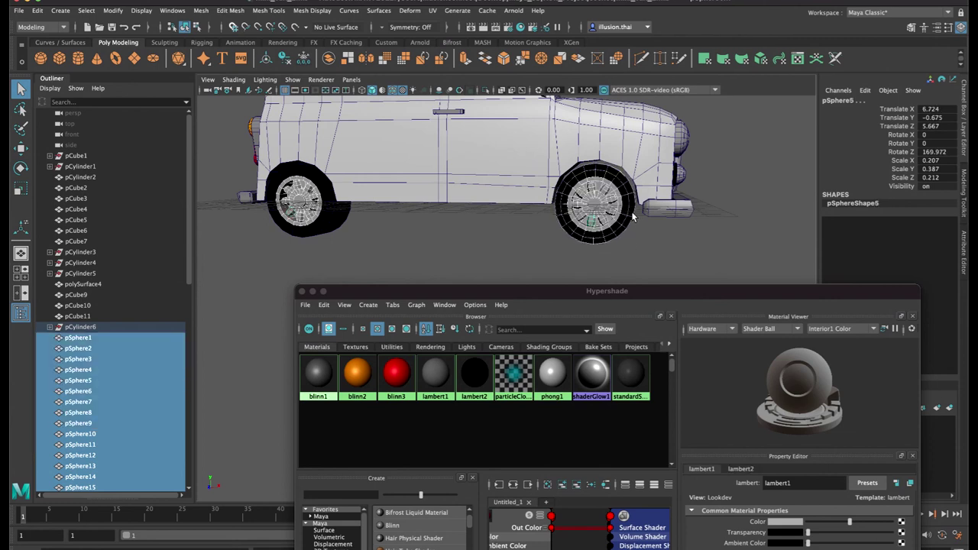
pyautogui.keyDown('alt'); pyautogui.moveTo(628, 228); pyautogui.dragTo(633, 231); pyautogui.keyUp('alt')
pyautogui.moveTo(320, 374); pyautogui.dragTo(317, 351, button='right')
pyautogui.click(556, 242)
# Assign the grey Blinn material to the outer ring of the headlight
pyautogui.keyDown('alt'); pyautogui.moveTo(556, 242); pyautogui.dragTo(517, 238); pyautogui.keyUp('alt')
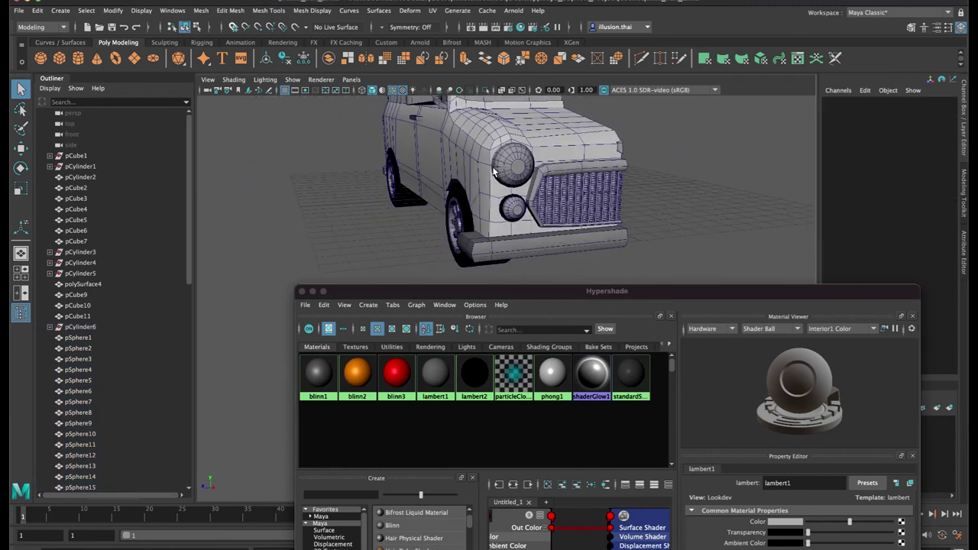
pyautogui.keyDown('alt'); pyautogui.moveTo(505, 188); pyautogui.dragTo(537, 192); pyautogui.keyUp('alt')
pyautogui.click(537, 191)
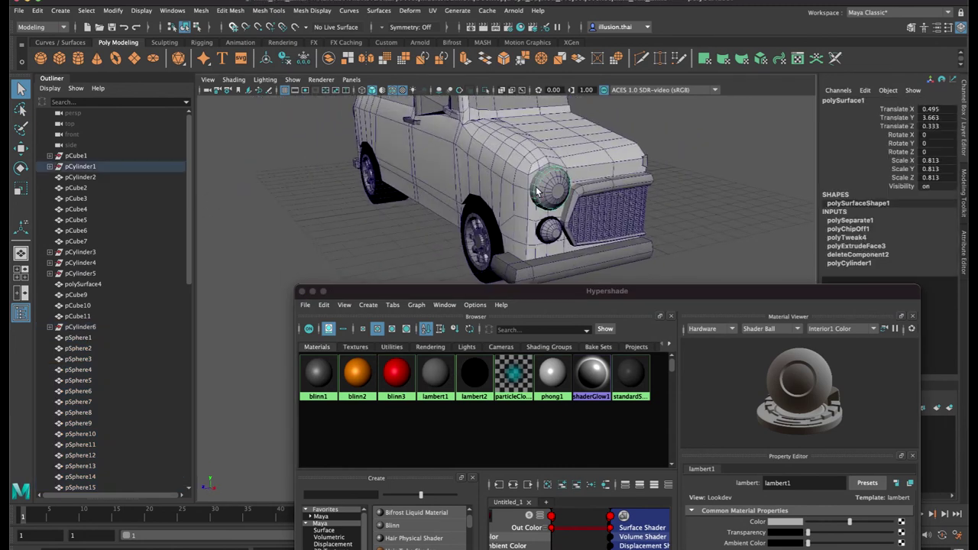
pyautogui.moveTo(320, 375); pyautogui.dragTo(321, 347, button='right')
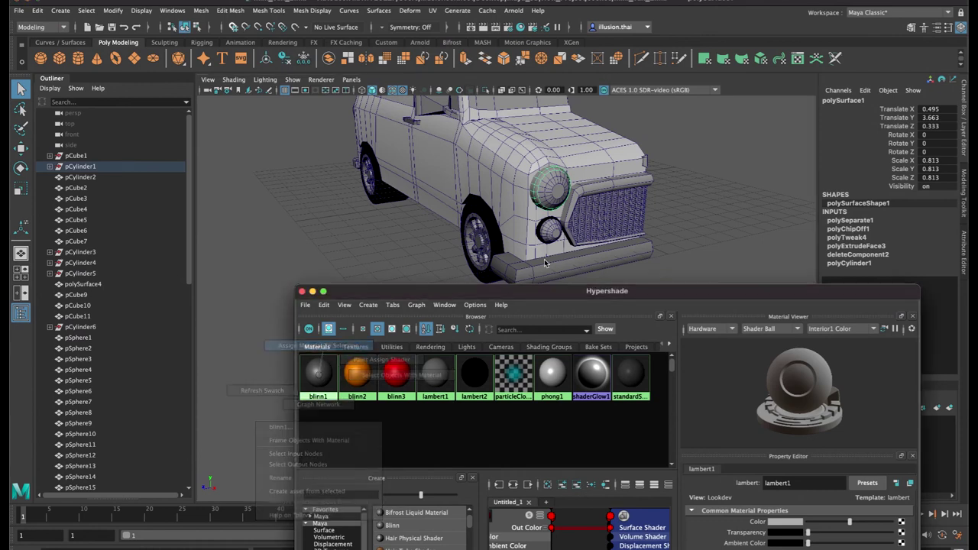
pyautogui.click(697, 228)
pyautogui.click(697, 228)
# Assign the light Phong material to the headlight lens and the grille frame
pyautogui.moveTo(511, 298); pyautogui.dragTo(506, 228)
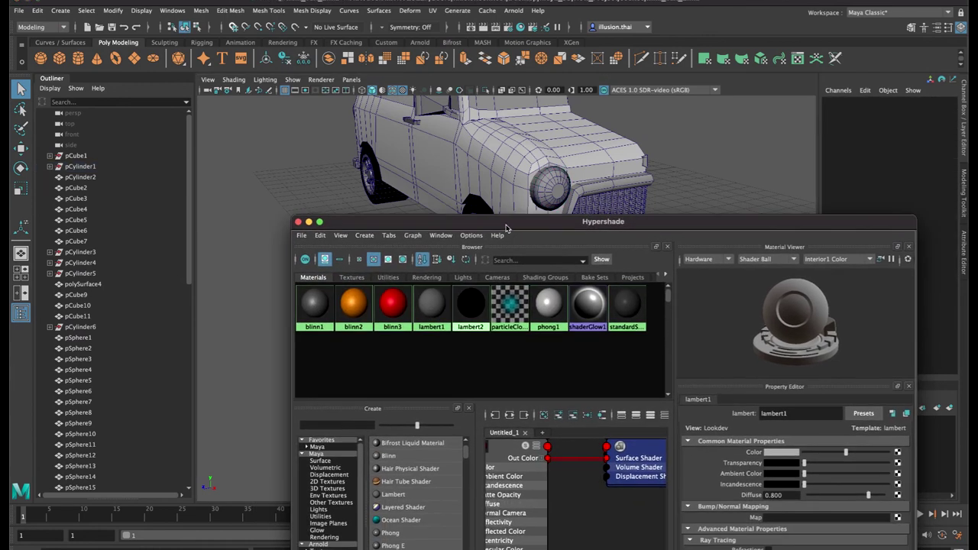
pyautogui.click(556, 194)
pyautogui.moveTo(620, 222); pyautogui.dragTo(619, 288)
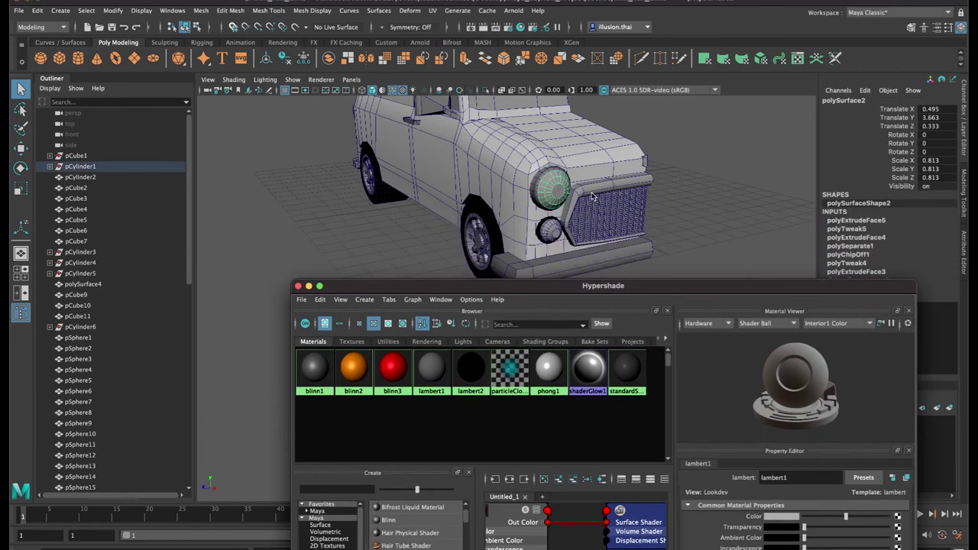
pyautogui.click(605, 193)
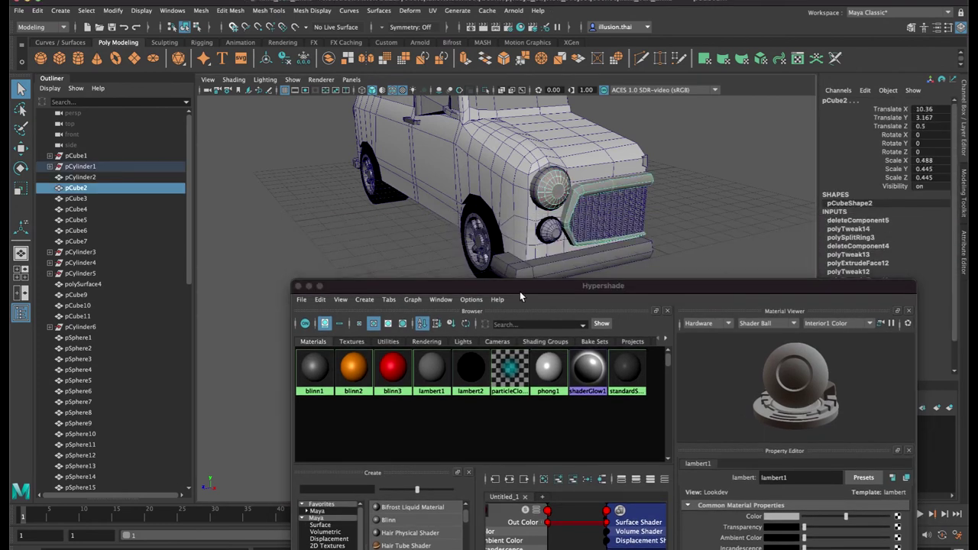
pyautogui.rightClick(548, 368)
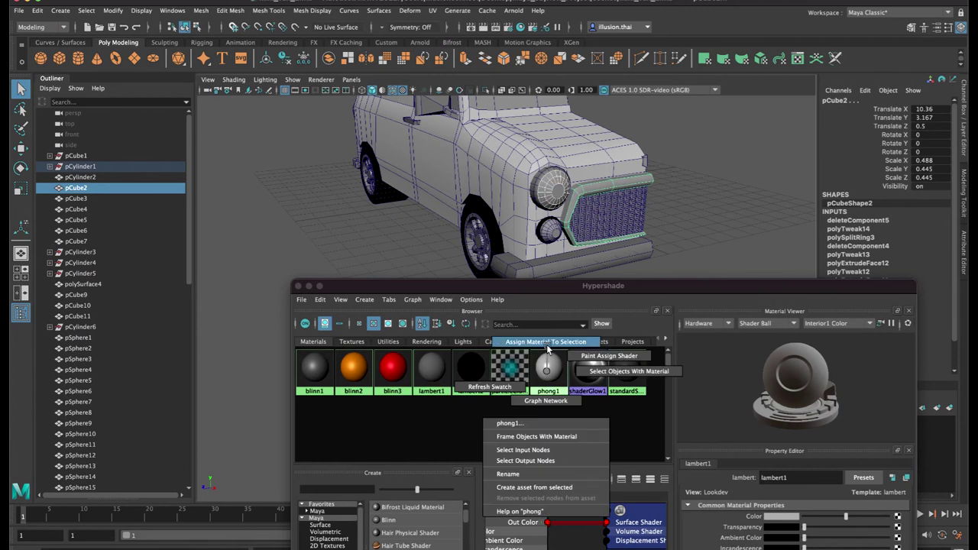
pyautogui.click(547, 347)
pyautogui.click(705, 220)
# Create a new Lambert material and lighten its colour to 0.968 in R, G and B
pyautogui.keyDown('alt'); pyautogui.moveTo(691, 223); pyautogui.dragTo(596, 243); pyautogui.keyUp('alt')
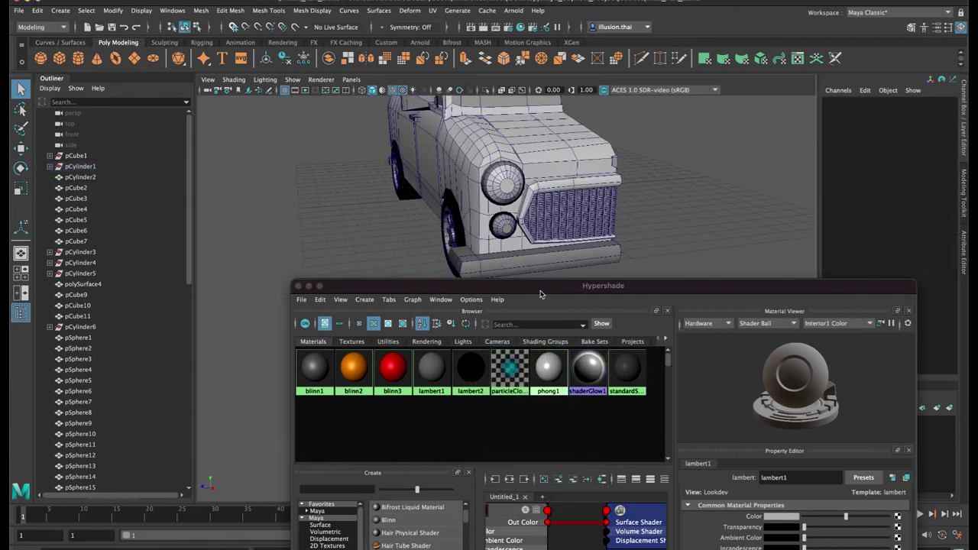
pyautogui.moveTo(540, 294); pyautogui.dragTo(531, 186)
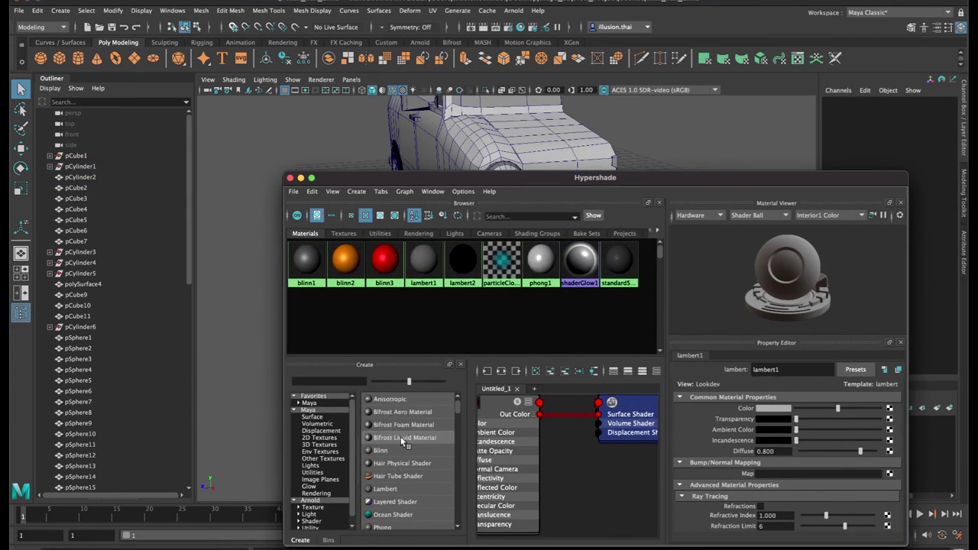
pyautogui.click(385, 488)
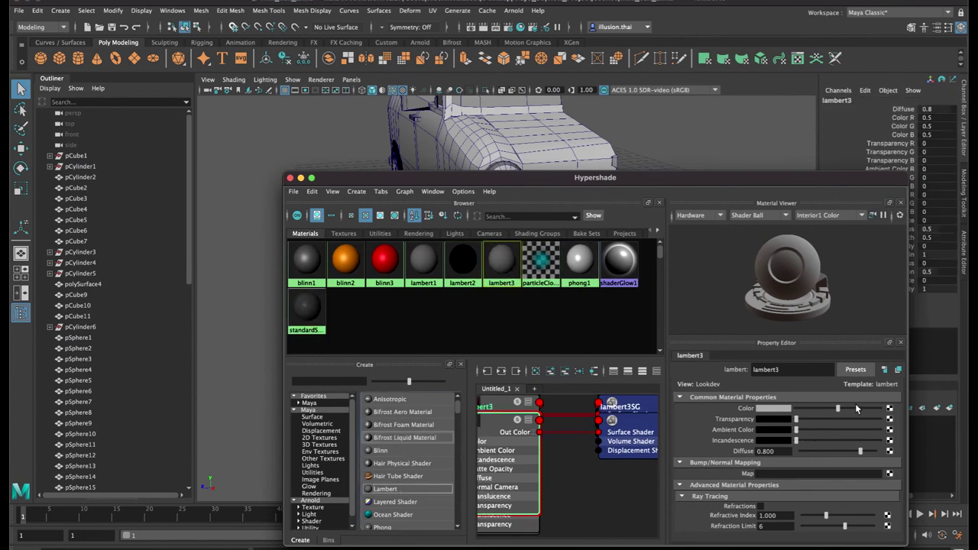
pyautogui.moveTo(857, 409); pyautogui.dragTo(880, 410)
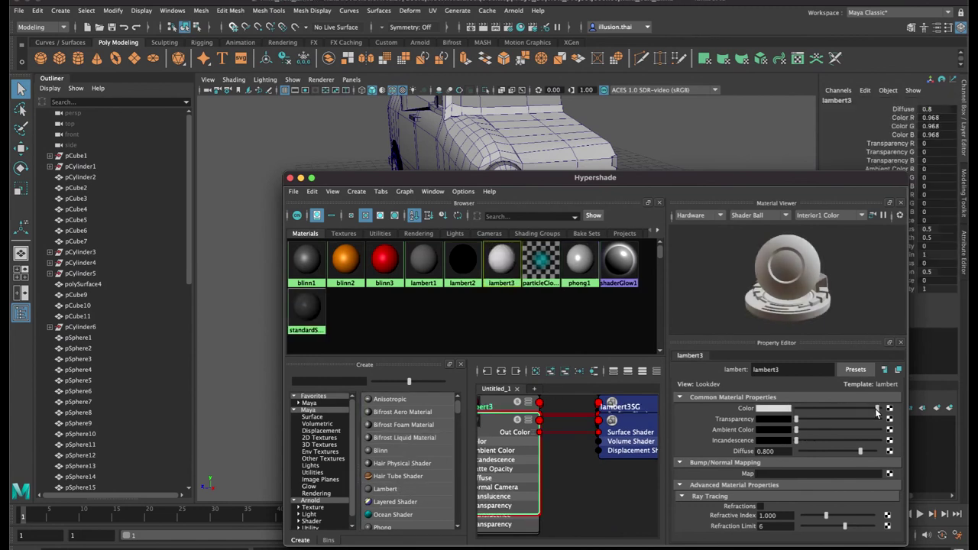
pyautogui.moveTo(656, 177); pyautogui.dragTo(648, 289)
# Assign the lambert3 material to the grille bars, leaving out the headlight, the lower lamp and the surrounding body
pyautogui.click(637, 212)
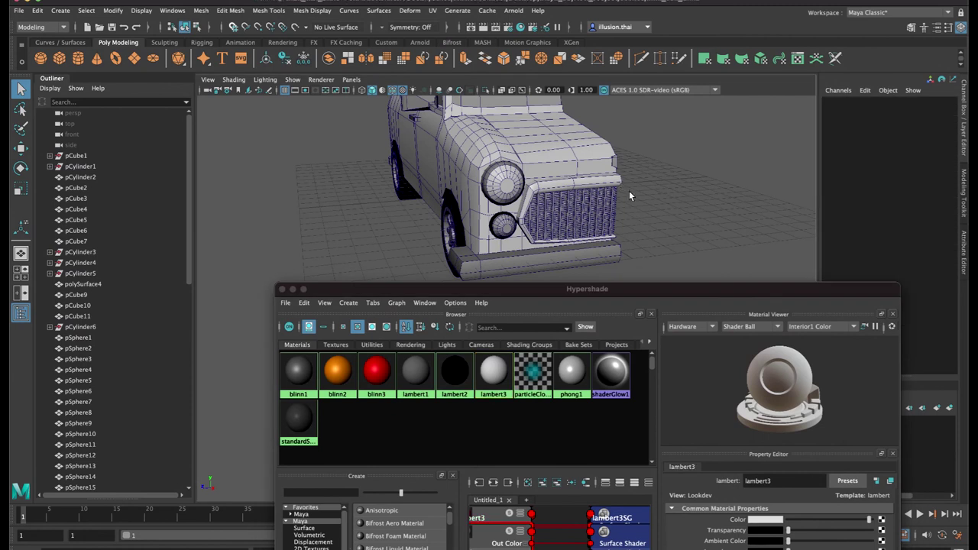
pyautogui.click(618, 164)
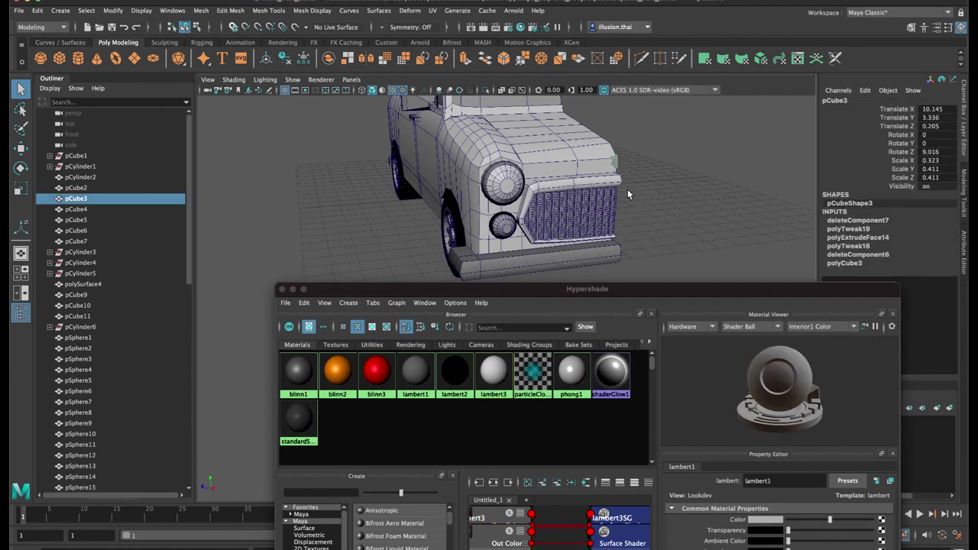
pyautogui.click(638, 184)
pyautogui.moveTo(638, 184); pyautogui.dragTo(578, 221)
pyautogui.moveTo(519, 252); pyautogui.dragTo(522, 249)
pyautogui.keyDown('shift'); pyautogui.click(560, 158); pyautogui.keyUp('shift')
pyautogui.keyDown('shift'); pyautogui.click(535, 188); pyautogui.keyUp('shift')
pyautogui.keyDown('shift'); pyautogui.click(510, 268); pyautogui.keyUp('shift')
pyautogui.press('4')
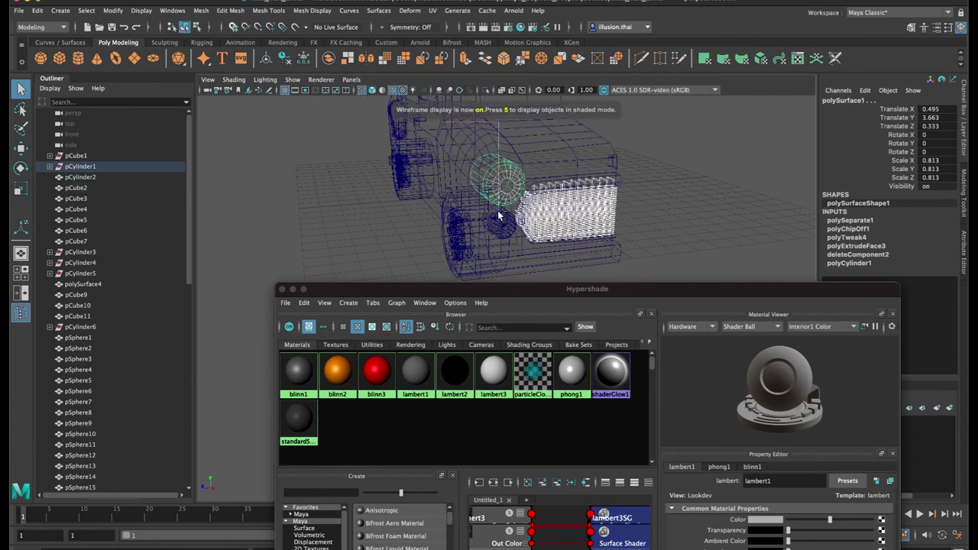
pyautogui.click(509, 232)
pyautogui.press('5')
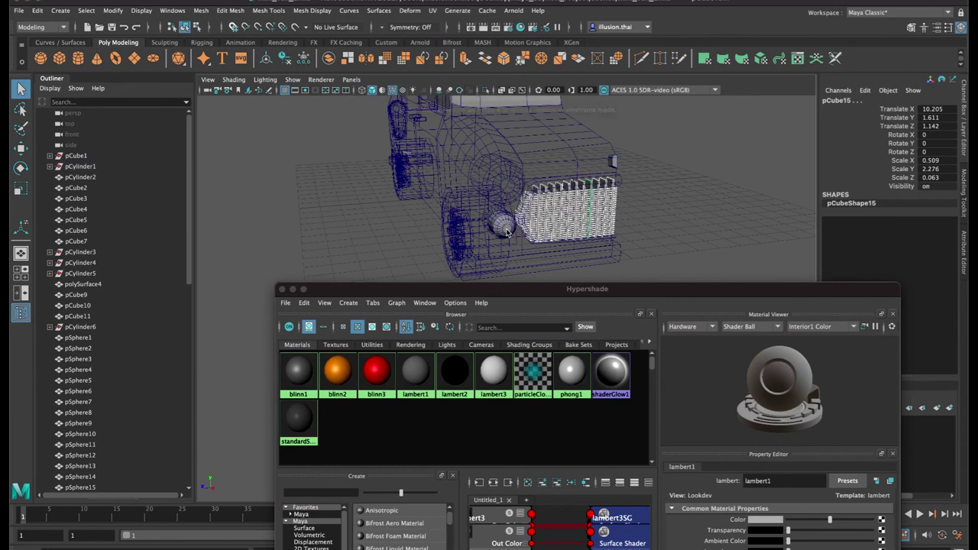
pyautogui.moveTo(501, 378); pyautogui.dragTo(500, 352, button='right')
pyautogui.click(674, 211)
# Assign the lambert1 material to the small emblem at the front of the hood
pyautogui.click(614, 158)
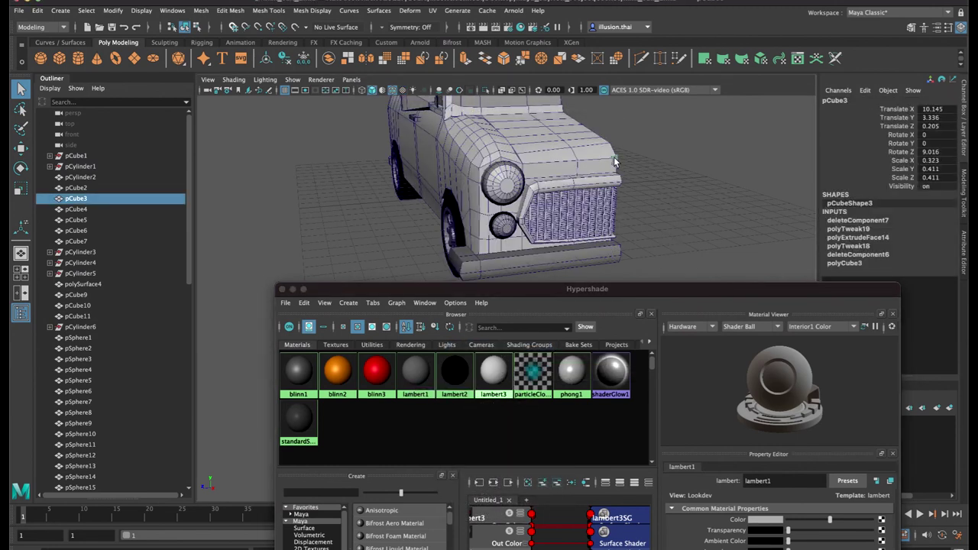
pyautogui.moveTo(418, 377); pyautogui.dragTo(418, 352, button='right')
pyautogui.click(659, 214)
# Assign the orange blinn2 material to the small round lamp below the headlight
pyautogui.keyDown('alt'); pyautogui.moveTo(506, 198); pyautogui.dragTo(546, 200); pyautogui.keyUp('alt')
pyautogui.keyDown('alt'); pyautogui.moveTo(646, 204); pyautogui.dragTo(615, 217); pyautogui.keyUp('alt')
pyautogui.click(595, 216)
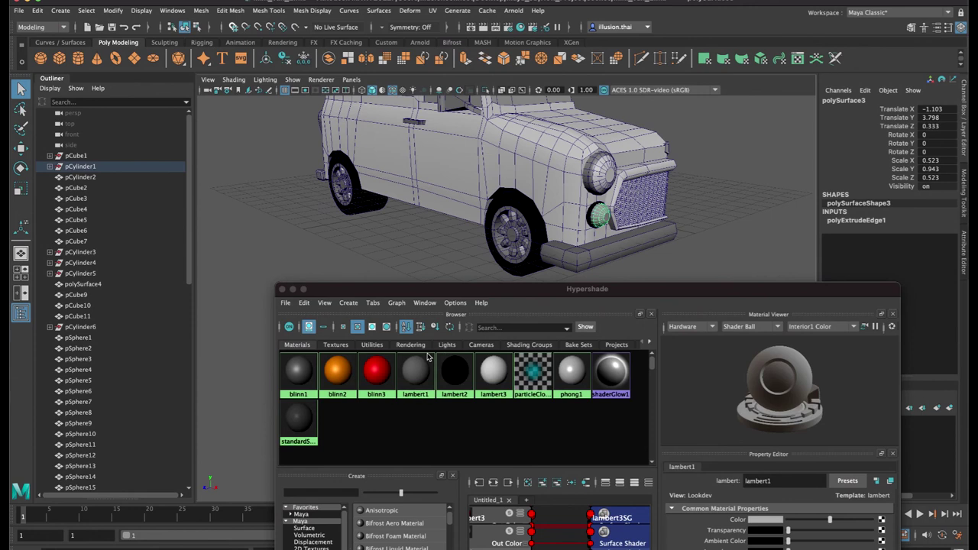
pyautogui.moveTo(338, 371); pyautogui.dragTo(338, 347, button='right')
pyautogui.click(702, 232)
# Assign the grey blinn1 material to the rear door handle and the small fittings on the back of the car
pyautogui.keyDown('alt'); pyautogui.moveTo(568, 227); pyautogui.dragTo(605, 226); pyautogui.keyUp('alt')
pyautogui.scroll(-5, 505, 195)
pyautogui.keyDown('alt'); pyautogui.moveTo(504, 196); pyautogui.dragTo(566, 195); pyautogui.keyUp('alt')
pyautogui.scroll(4, 560, 180)
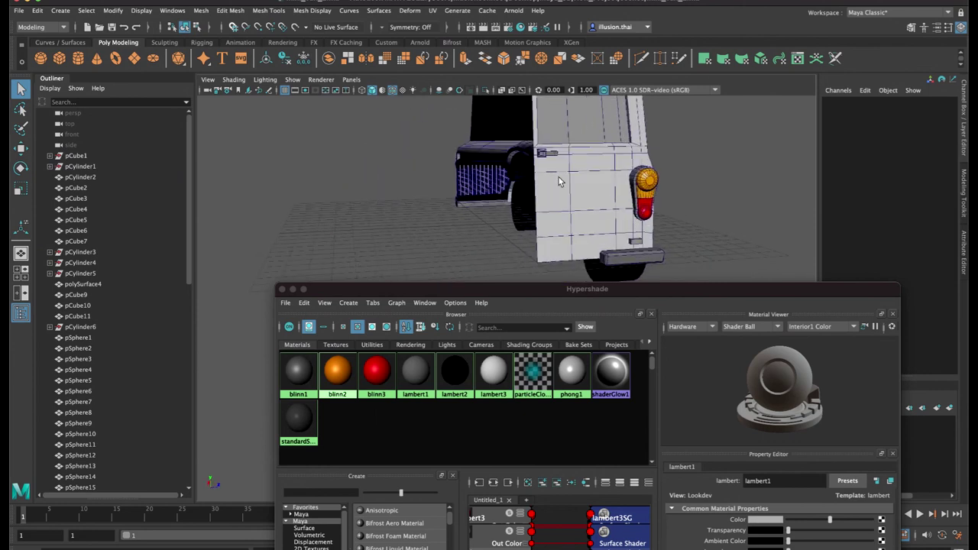
pyautogui.click(540, 158)
pyautogui.keyDown('alt'); pyautogui.moveTo(540, 158); pyautogui.dragTo(612, 137); pyautogui.keyUp('alt')
pyautogui.keyDown('shift'); pyautogui.click(609, 117); pyautogui.keyUp('shift')
pyautogui.keyDown('alt'); pyautogui.moveTo(639, 253); pyautogui.dragTo(642, 191, button='middle'); pyautogui.keyUp('alt')
pyautogui.keyDown('shift'); pyautogui.click(609, 224); pyautogui.keyUp('shift')
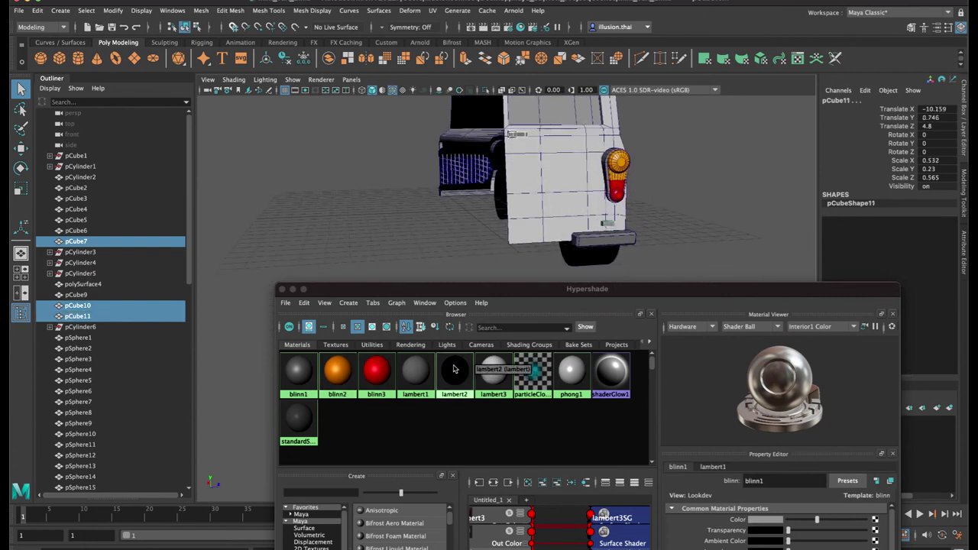
pyautogui.rightClick(303, 374)
pyautogui.moveTo(305, 364); pyautogui.dragTo(304, 354, button='right')
pyautogui.click(666, 227)
# Select every part of the half car and delete all construction history in the scene
pyautogui.keyDown('alt'); pyautogui.moveTo(666, 230); pyautogui.dragTo(567, 411); pyautogui.keyUp('alt')
pyautogui.keyDown('alt'); pyautogui.moveTo(624, 290); pyautogui.dragTo(543, 273, button='right'); pyautogui.keyUp('alt')
pyautogui.keyDown('alt'); pyautogui.moveTo(542, 272); pyautogui.dragTo(452, 285); pyautogui.keyUp('alt')
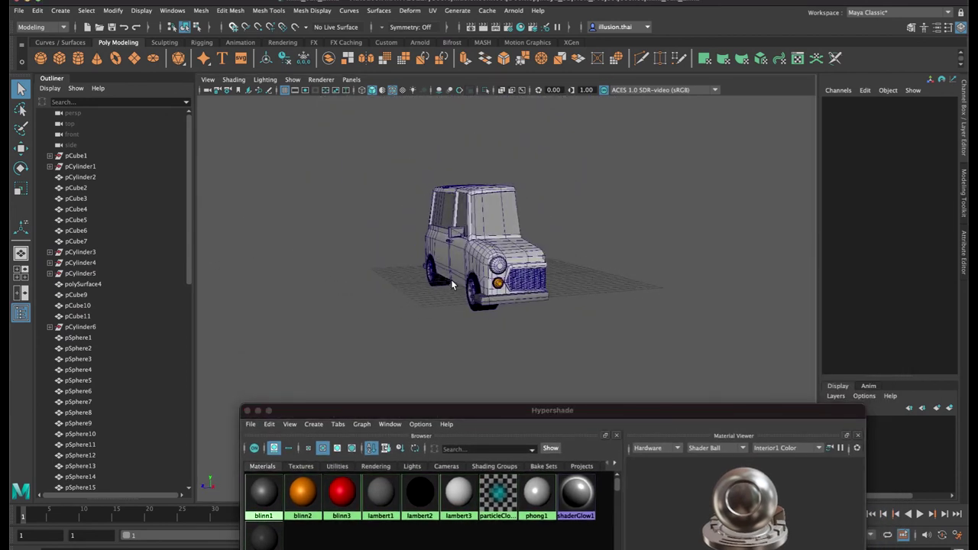
pyautogui.moveTo(425, 200); pyautogui.dragTo(598, 392)
pyautogui.keyDown('alt'); pyautogui.moveTo(574, 249); pyautogui.dragTo(584, 258, button='middle'); pyautogui.keyUp('alt')
pyautogui.keyDown('alt'); pyautogui.moveTo(585, 259); pyautogui.dragTo(551, 246); pyautogui.keyUp('alt')
pyautogui.click(37, 11)
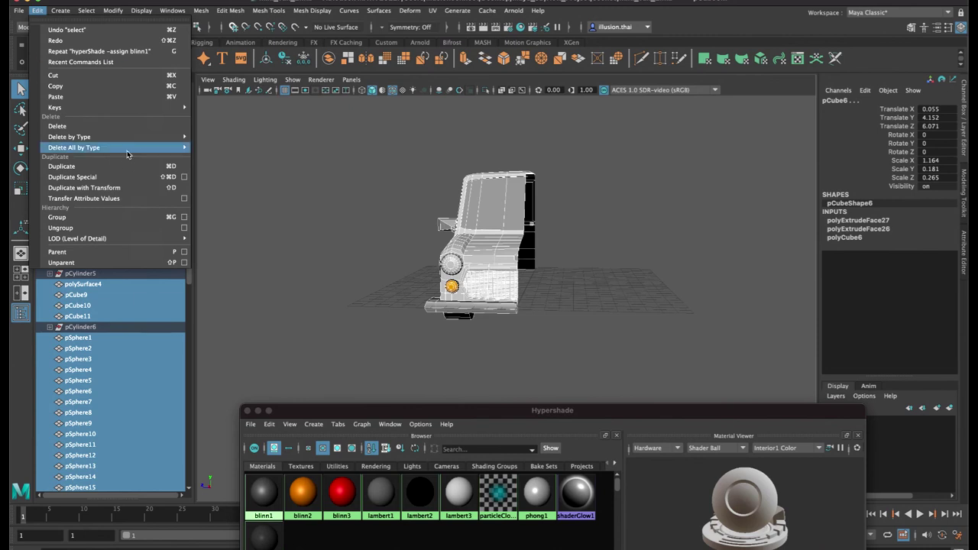
pyautogui.moveTo(127, 149)
pyautogui.click(233, 158)
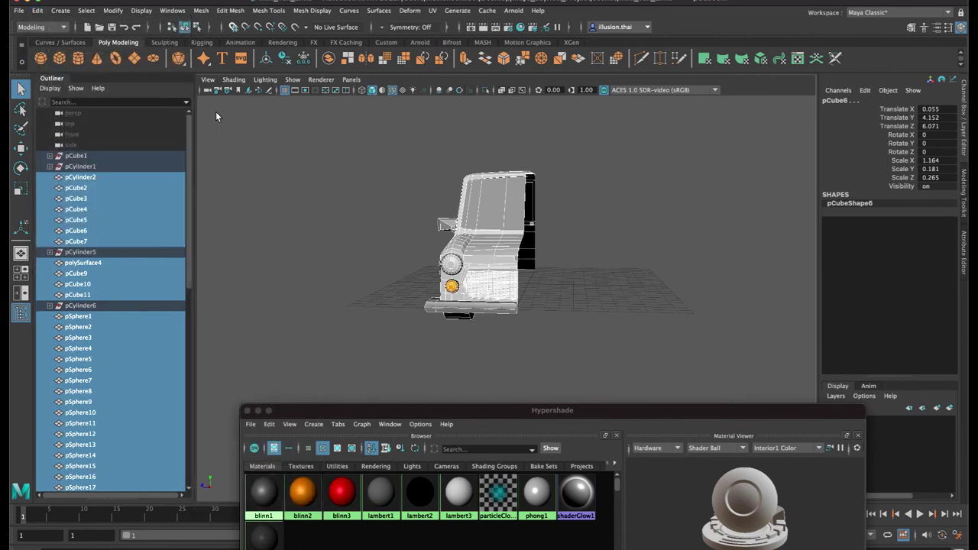
# Freeze the transformations of all selected parts of the half car
pyautogui.click(113, 10)
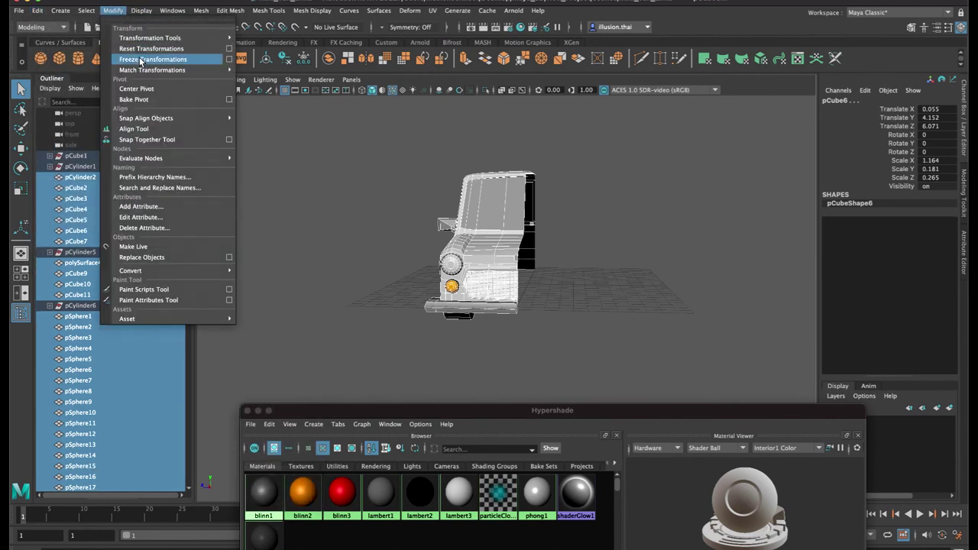
pyautogui.click(140, 60)
pyautogui.click(622, 211)
# Group a duplicate of the half car and try to mirror it with a Scale X of -1
pyautogui.moveTo(576, 145); pyautogui.dragTo(369, 366)
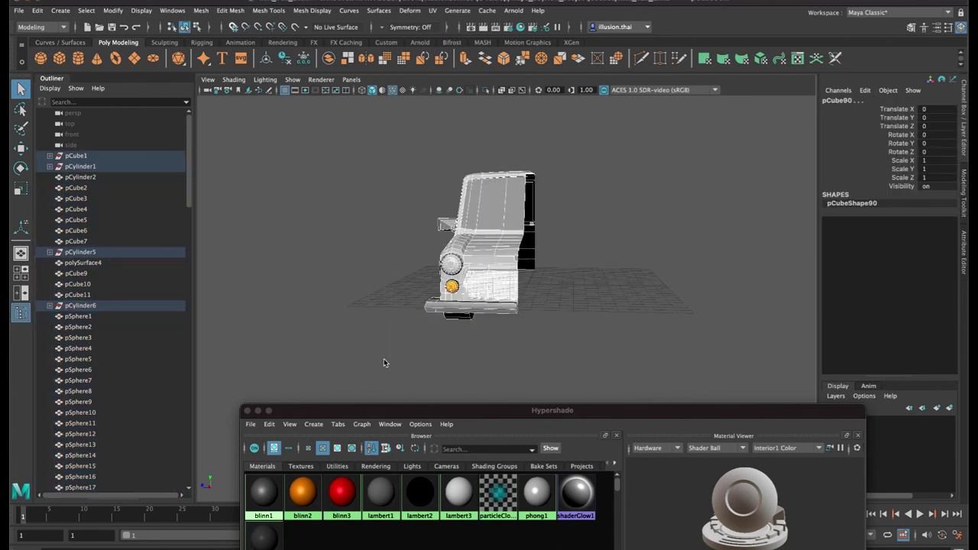
pyautogui.hotkey('ctrl', 'g')
pyautogui.doubleClick(934, 160)
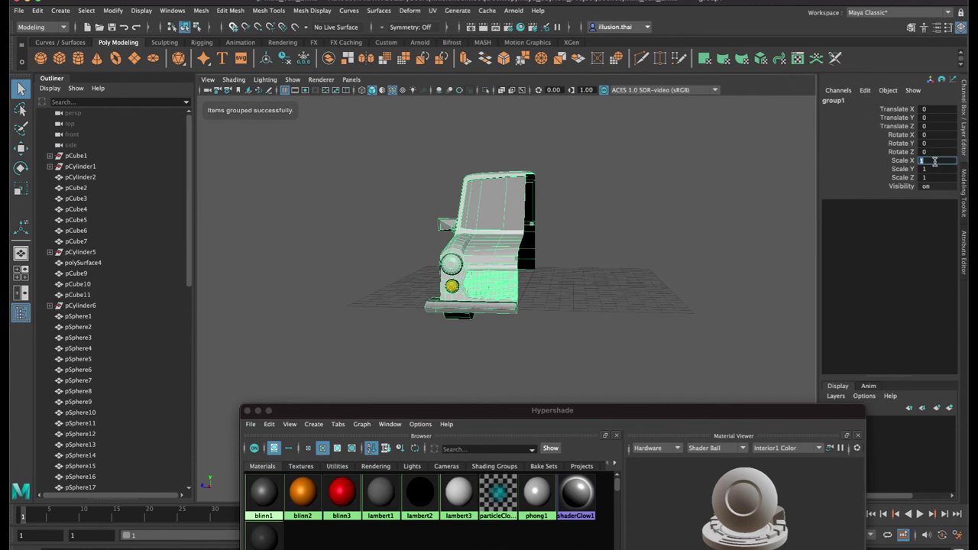
pyautogui.write('-1')
pyautogui.press('Return')
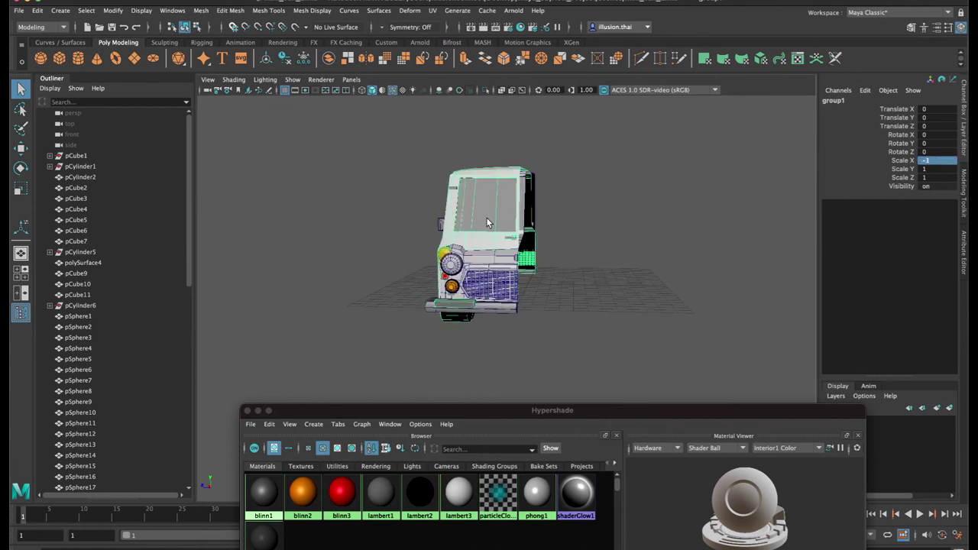
# Move the wrongly mirrored copy about -10 units along Z and delete it
pyautogui.keyDown('alt'); pyautogui.moveTo(517, 259); pyautogui.dragTo(526, 252); pyautogui.keyUp('alt')
pyautogui.press('w')
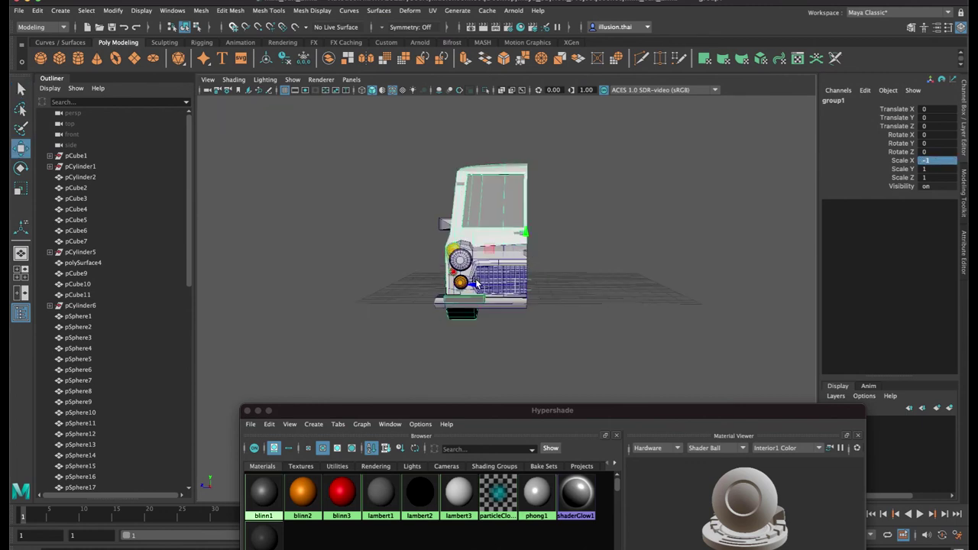
pyautogui.moveTo(475, 284); pyautogui.dragTo(589, 293)
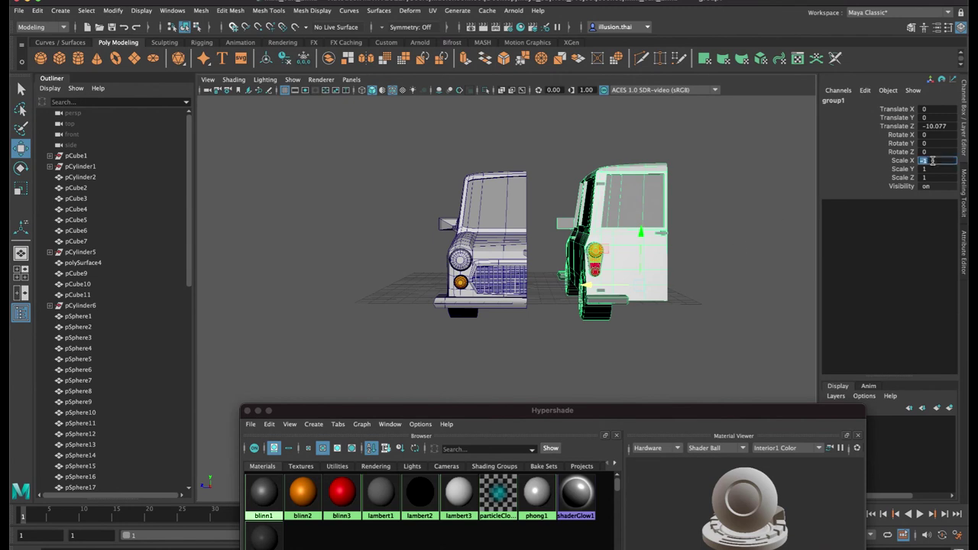
pyautogui.keyDown('alt'); pyautogui.moveTo(640, 231); pyautogui.dragTo(644, 235); pyautogui.keyUp('alt')
pyautogui.press('Delete')
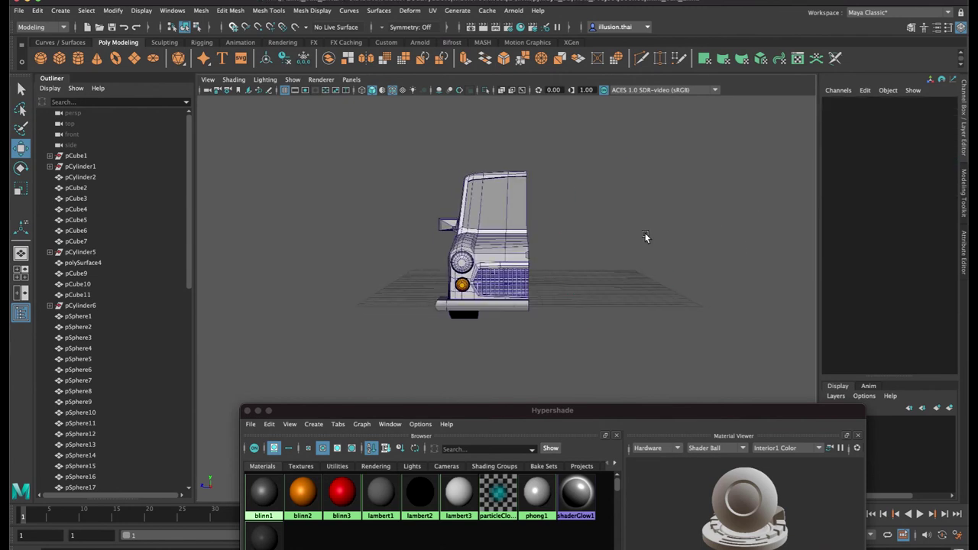
# Group all parts of the half car and duplicate the group
pyautogui.moveTo(382, 136); pyautogui.dragTo(608, 380)
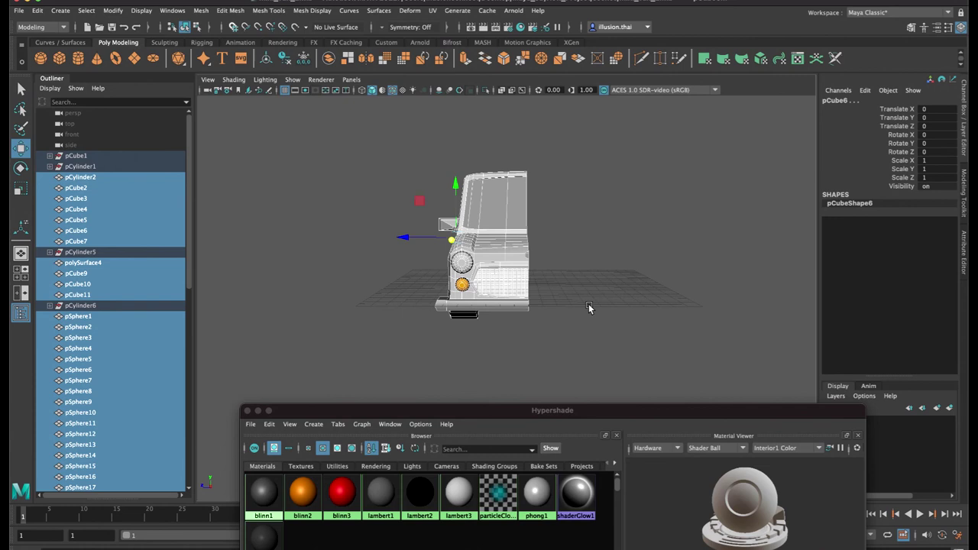
pyautogui.hotkey('ctrl', 'g')
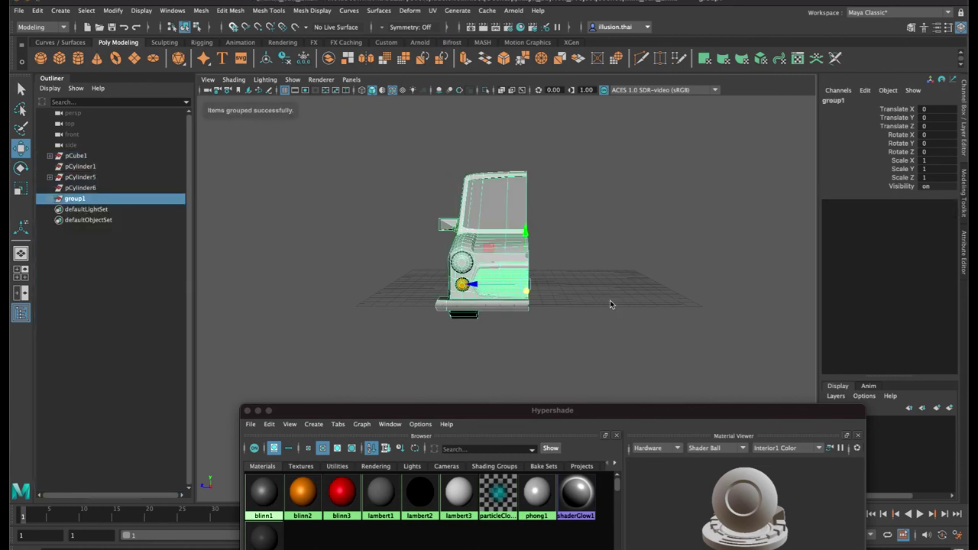
pyautogui.hotkey('ctrl', 'd')
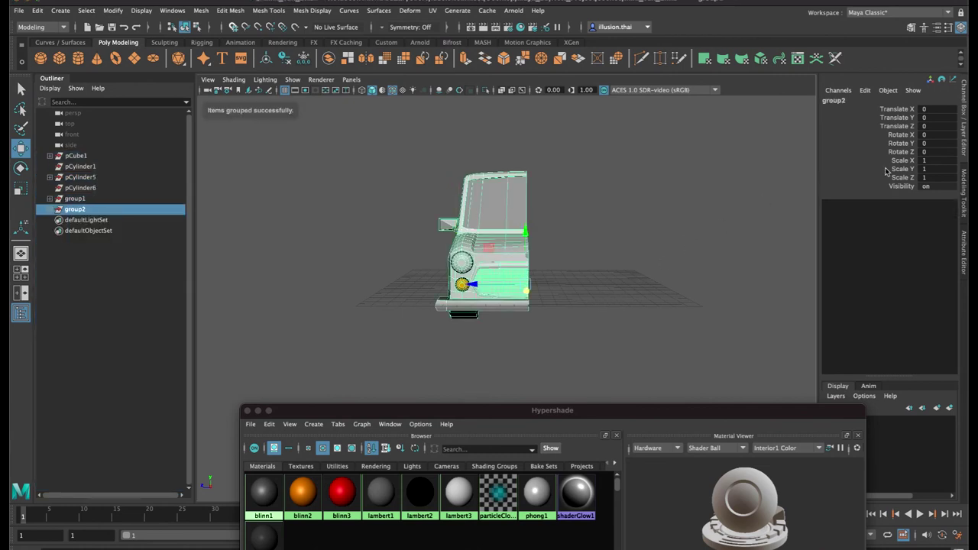
# Mirror the duplicated group across the car's centre plane with a Scale Z of -1
pyautogui.press('Return')
pyautogui.hotkey('ctrl', 'z')
pyautogui.click(933, 177)
pyautogui.press('Return')
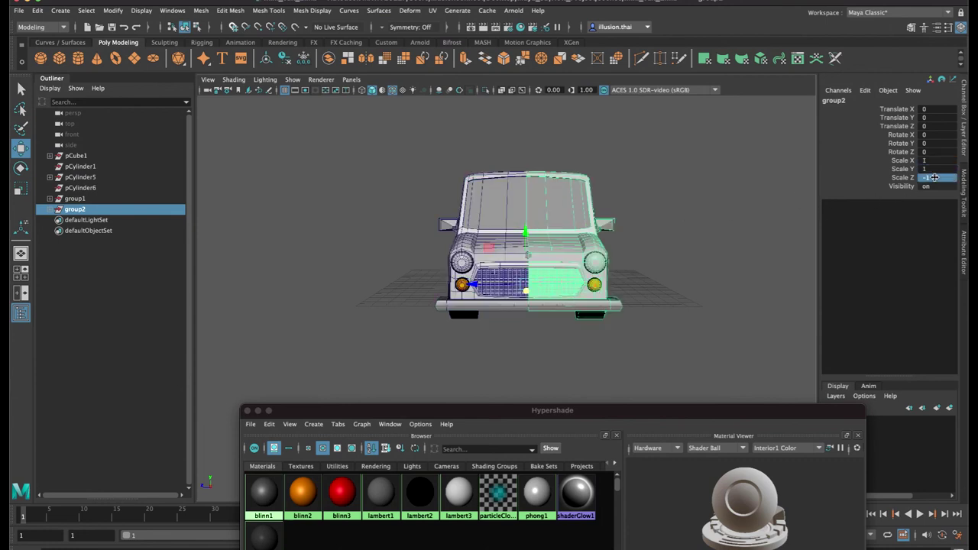
pyautogui.keyDown('alt'); pyautogui.moveTo(671, 245); pyautogui.dragTo(616, 260); pyautogui.keyUp('alt')
pyautogui.click(679, 258)
# Try to ungroup the car by selecting its individual parts
pyautogui.moveTo(373, 142); pyautogui.dragTo(735, 356)
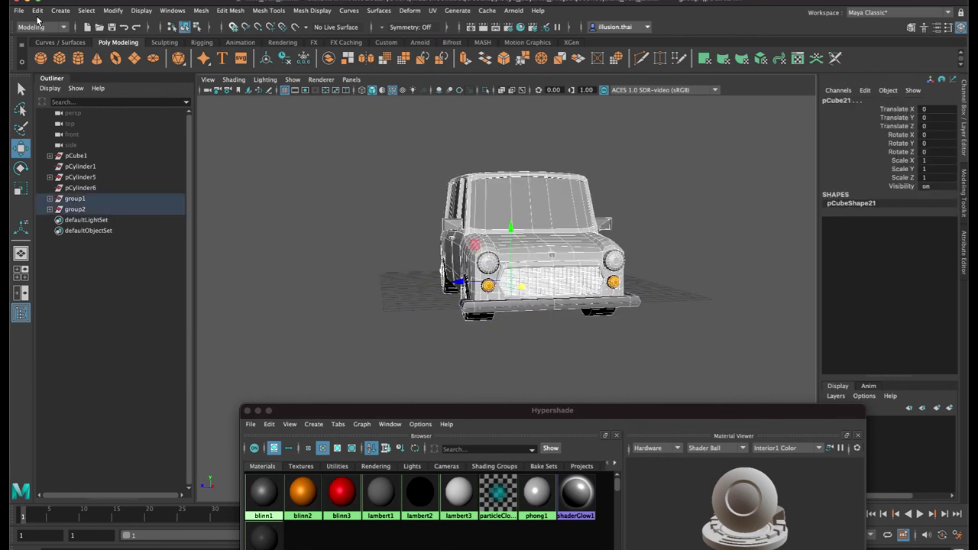
pyautogui.click(43, 12)
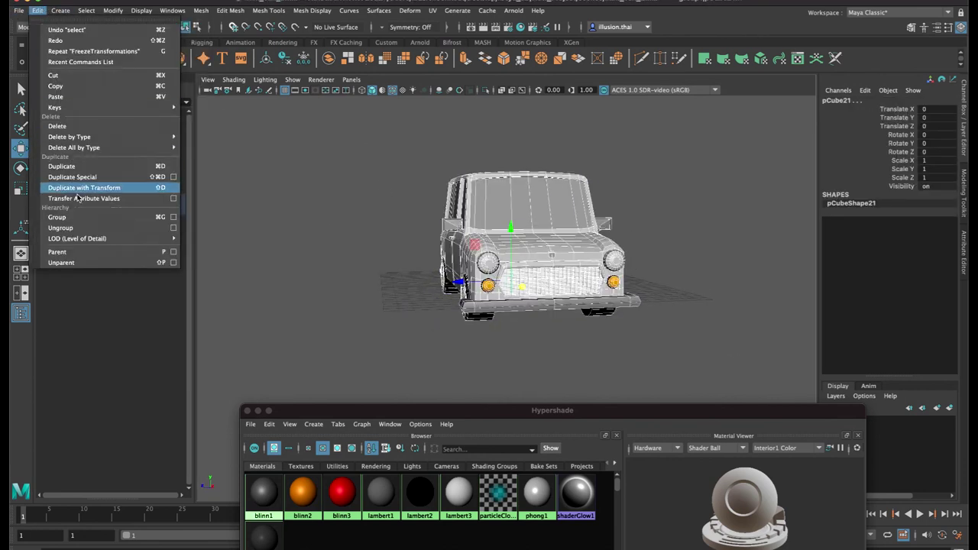
pyautogui.click(76, 231)
pyautogui.click(317, 216)
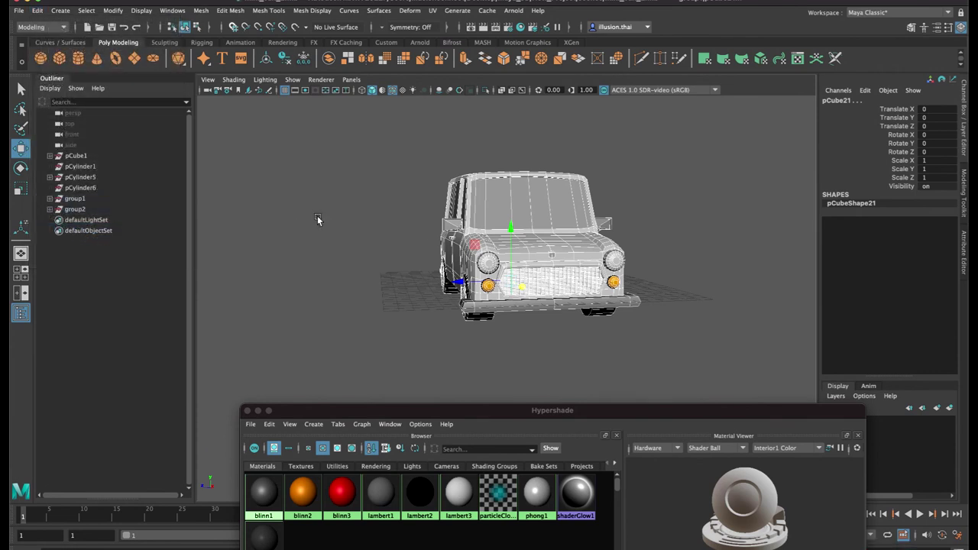
# Ungroup group1 and group2, the two mirrored halves of the car
pyautogui.click(169, 210)
pyautogui.keyDown('shift'); pyautogui.click(147, 199); pyautogui.keyUp('shift')
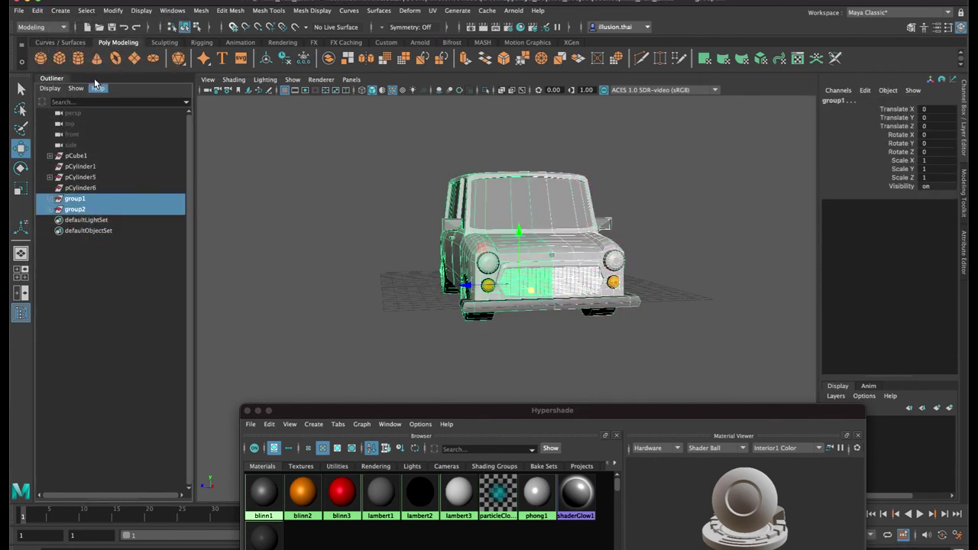
pyautogui.click(35, 12)
pyautogui.click(72, 225)
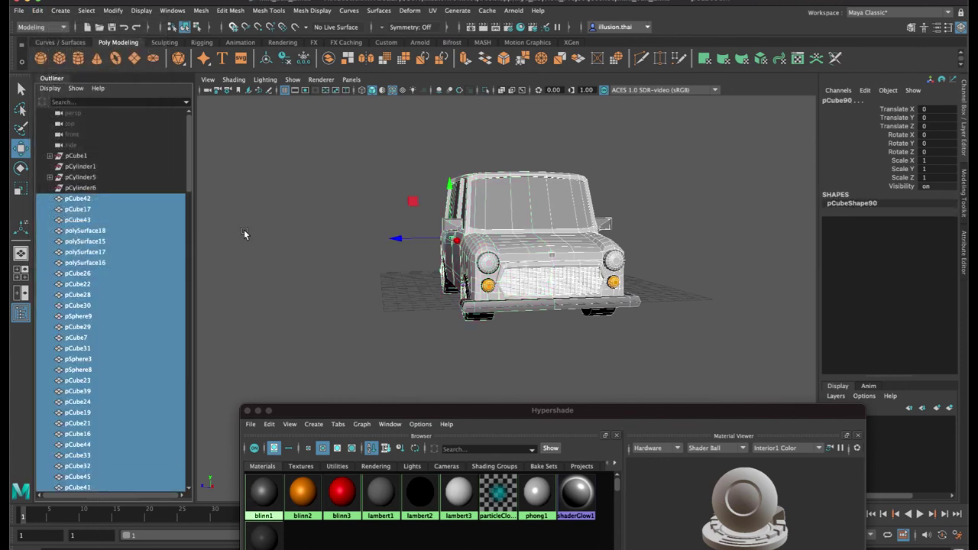
# Select the whole car and raise it about 1.94 units in Y so the wheels rest on the grid
pyautogui.click(312, 176)
pyautogui.moveTo(307, 127); pyautogui.dragTo(706, 373)
pyautogui.keyDown('alt'); pyautogui.moveTo(467, 226); pyautogui.dragTo(579, 193); pyautogui.keyUp('alt')
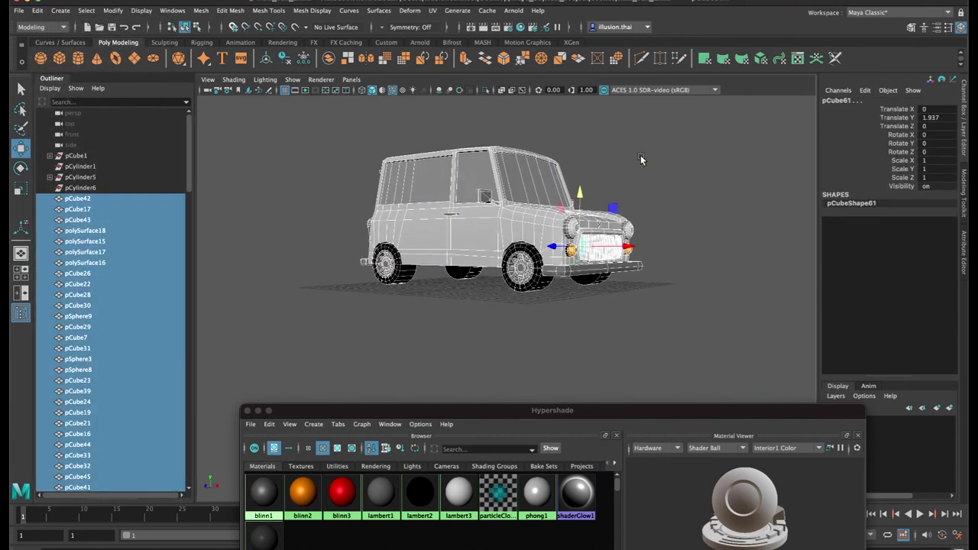
pyautogui.click(640, 159)
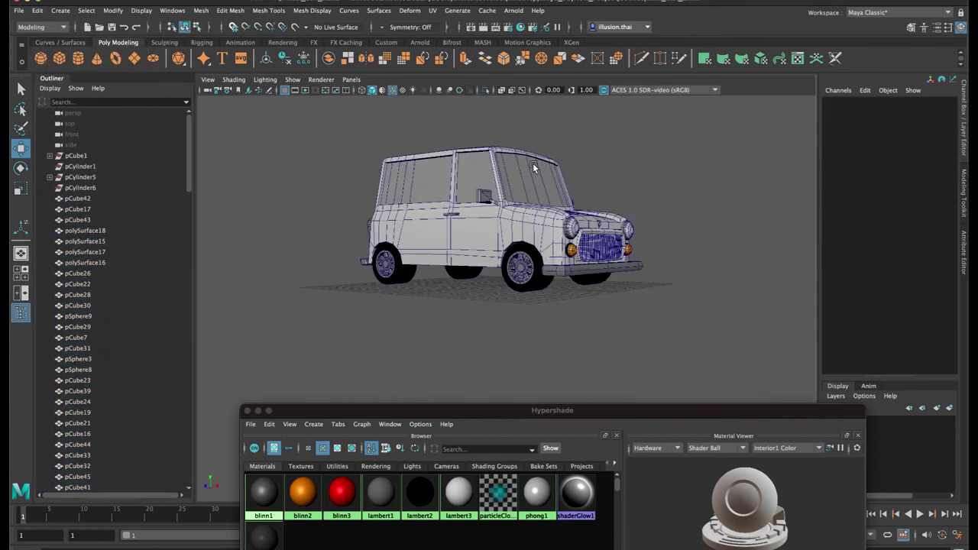
# Create a polygon cylinder under the car, scaled to about 12.82 in X and Z and 9.85 in Y
pyautogui.click(78, 59)
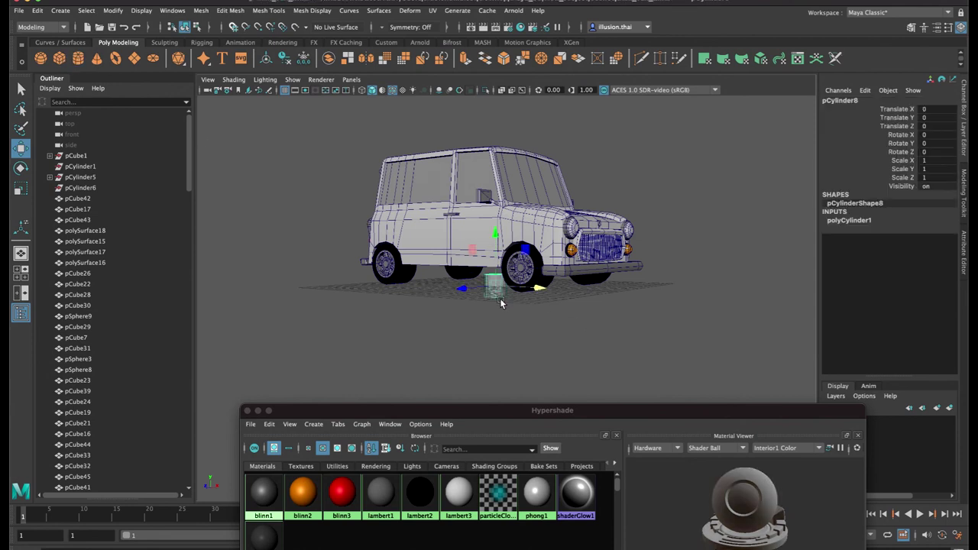
pyautogui.press('r')
pyautogui.moveTo(495, 286); pyautogui.dragTo(677, 258)
pyautogui.moveTo(491, 245); pyautogui.dragTo(491, 365)
pyautogui.press('w')
# Move the cylinder's pivot to its top face and snap the top to the grid plane beneath the wheels
pyautogui.press('d')
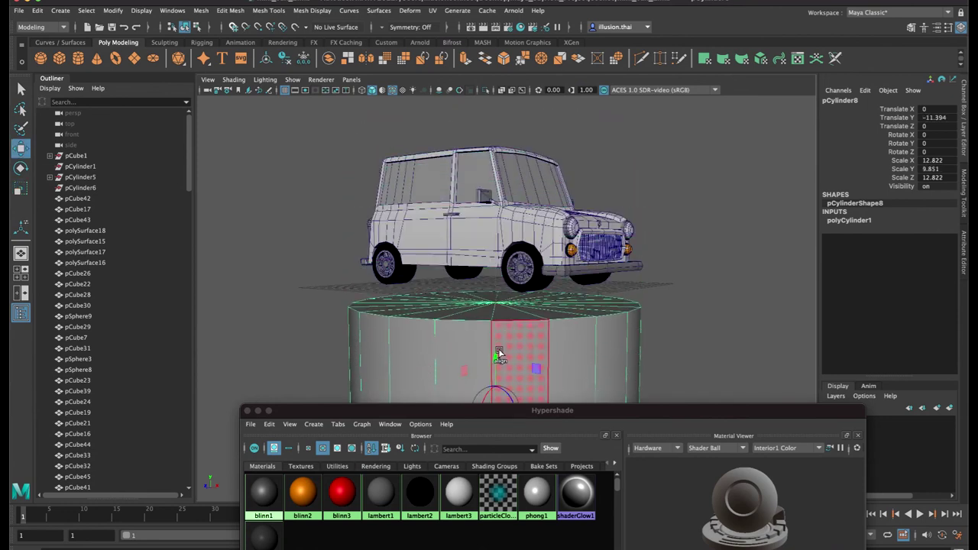
pyautogui.click(573, 322)
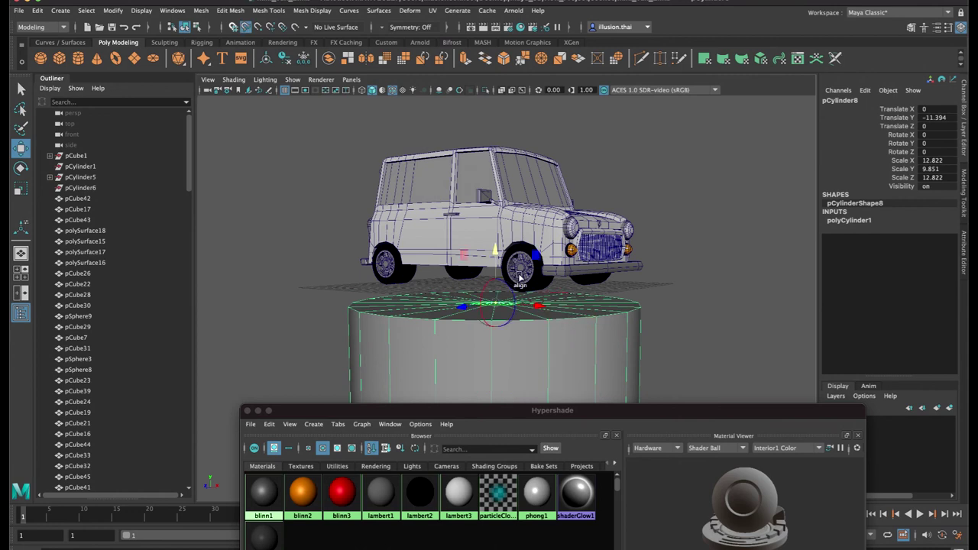
pyautogui.press('x')
pyautogui.moveTo(677, 308); pyautogui.dragTo(677, 289, button='middle')
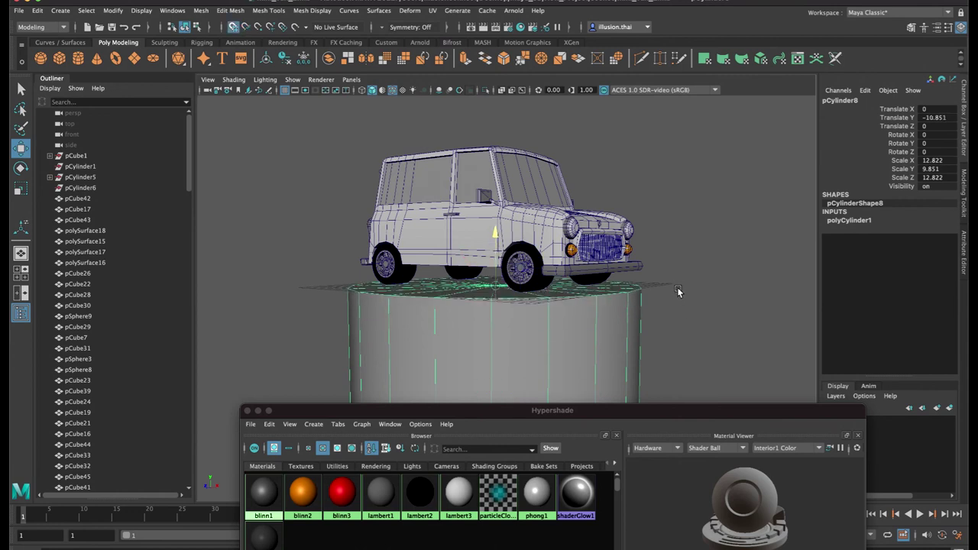
pyautogui.keyDown('alt'); pyautogui.moveTo(677, 289); pyautogui.dragTo(660, 293); pyautogui.keyUp('alt')
# Enlarge the cylinder uniformly from its top pivot so the platform extends well beyond the car
pyautogui.press('r')
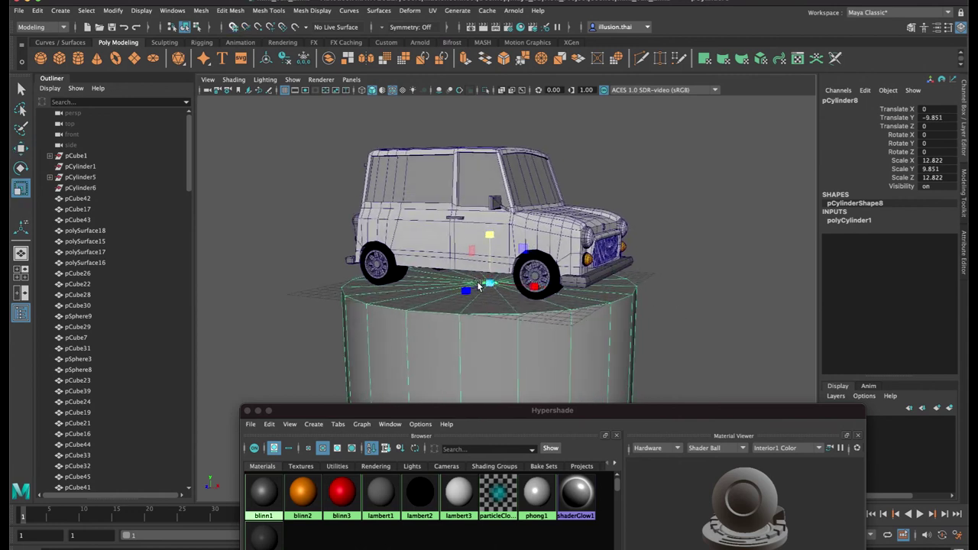
pyautogui.moveTo(490, 284); pyautogui.dragTo(550, 285)
pyautogui.press('q')
# Select the whole car without the cylinder platform and adjust its height so the wheels rest on the platform's top
pyautogui.keyDown('alt'); pyautogui.moveTo(629, 205); pyautogui.dragTo(639, 194); pyautogui.keyUp('alt')
pyautogui.moveTo(638, 152); pyautogui.dragTo(321, 333)
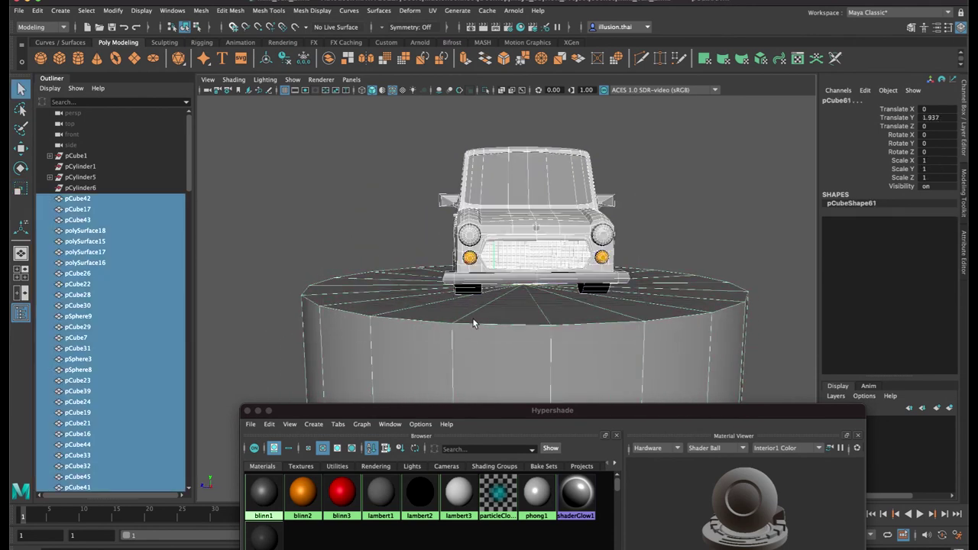
pyautogui.keyDown('shift'); pyautogui.click(397, 337); pyautogui.keyUp('shift')
pyautogui.keyDown('alt'); pyautogui.moveTo(397, 337); pyautogui.dragTo(429, 335); pyautogui.keyUp('alt')
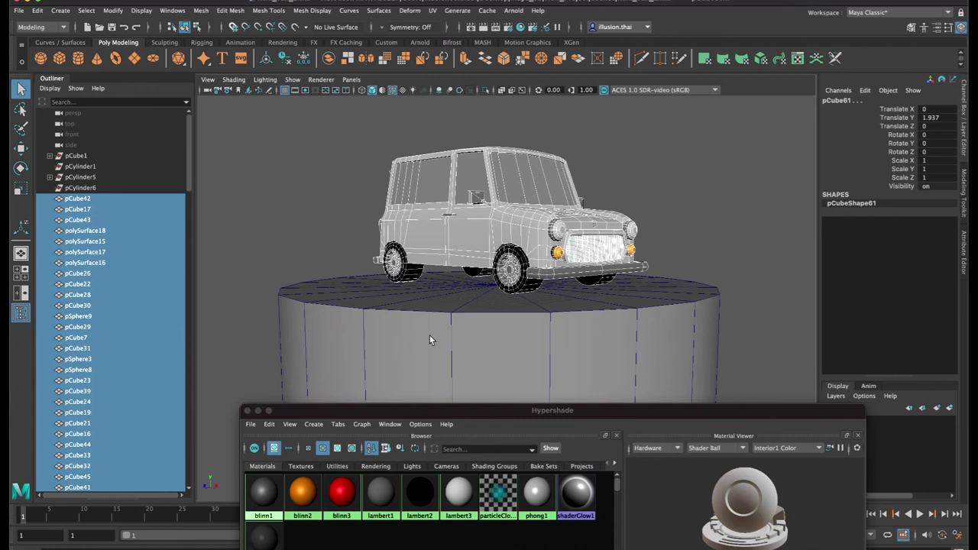
pyautogui.keyDown('alt'); pyautogui.moveTo(460, 197); pyautogui.dragTo(472, 198); pyautogui.keyUp('alt')
pyautogui.press('w')
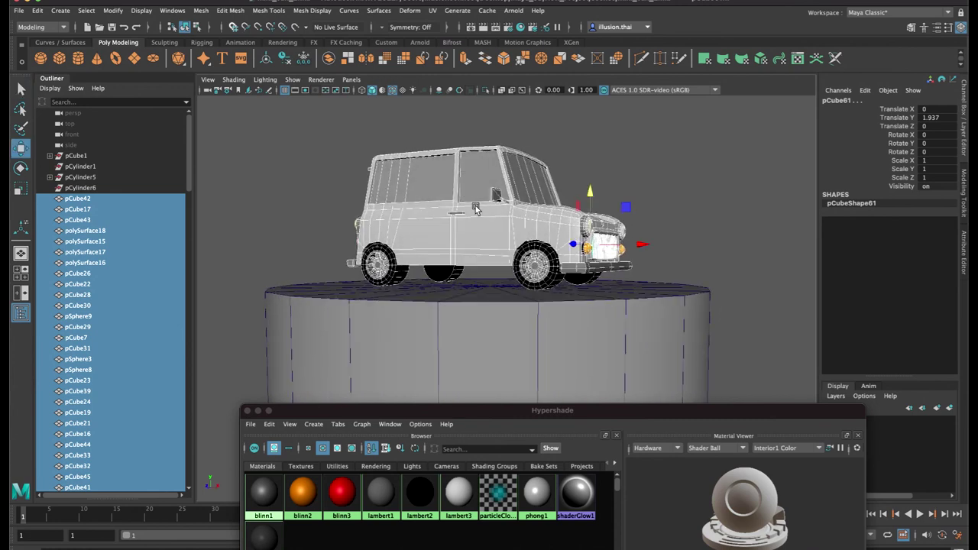
pyautogui.moveTo(590, 207); pyautogui.dragTo(544, 231)
pyautogui.click(631, 180)
# Examine the car's placement on the platform from the rear and the side
pyautogui.keyDown('alt'); pyautogui.moveTo(485, 261); pyautogui.dragTo(425, 258, button='right'); pyautogui.keyUp('alt')
pyautogui.moveTo(425, 257)
pyautogui.keyDown('alt'); pyautogui.mouseDown()
pyautogui.moveTo(592, 261)
pyautogui.moveTo(437, 250)
pyautogui.mouseUp(); pyautogui.keyUp('alt')
pyautogui.keyDown('alt'); pyautogui.moveTo(498, 252); pyautogui.dragTo(439, 252); pyautogui.keyUp('alt')
pyautogui.keyDown('alt'); pyautogui.moveTo(505, 274); pyautogui.dragTo(443, 280); pyautogui.keyUp('alt')
pyautogui.scroll(4, 499, 283)
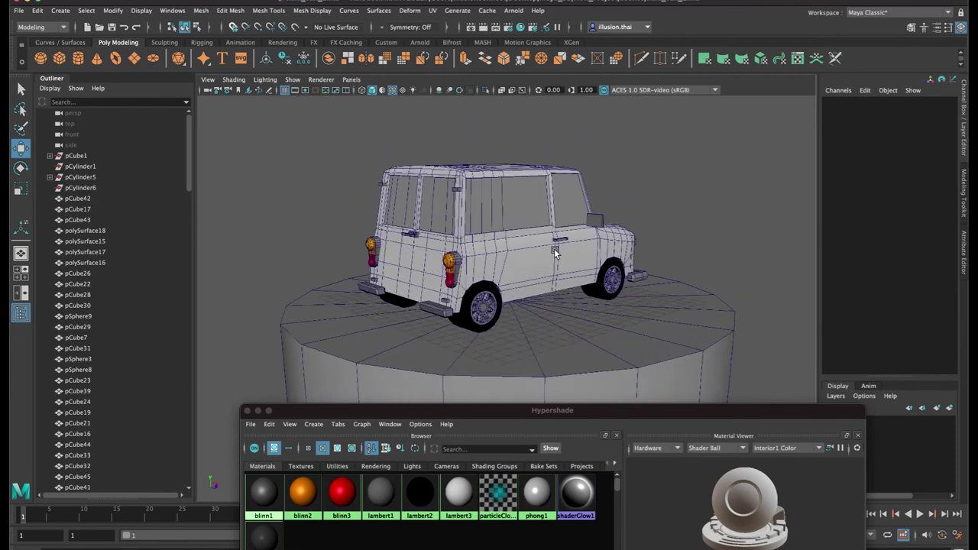
pyautogui.keyDown('alt'); pyautogui.moveTo(554, 250); pyautogui.dragTo(519, 288); pyautogui.keyUp('alt')
pyautogui.press('q')
pyautogui.moveTo(489, 415); pyautogui.dragTo(488, 407)
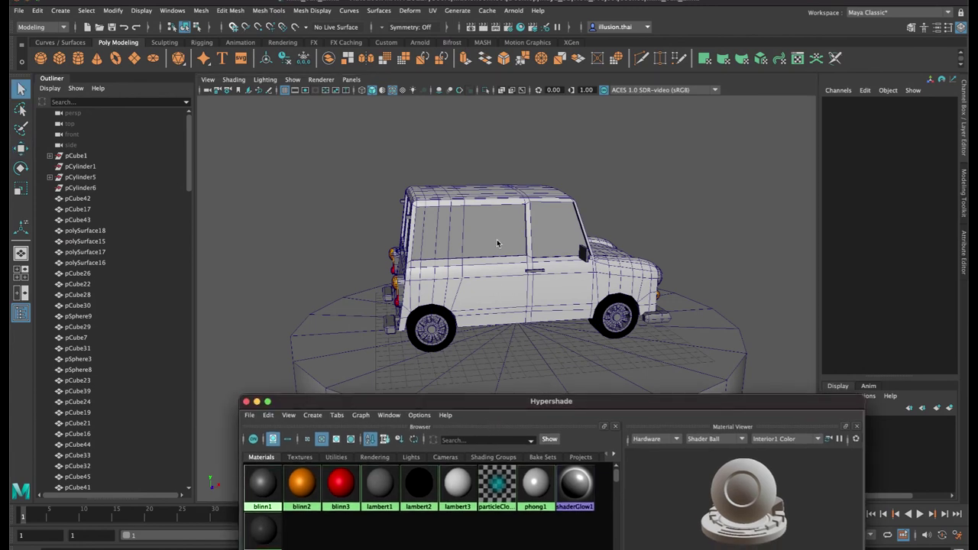
# Select the side, front and rear window glass surfaces all around the car and combine them into one mesh
pyautogui.click(495, 232)
pyautogui.keyDown('shift'); pyautogui.click(561, 232); pyautogui.keyUp('shift')
pyautogui.keyDown('alt'); pyautogui.moveTo(561, 235); pyautogui.dragTo(645, 250); pyautogui.keyUp('alt')
pyautogui.keyDown('shift'); pyautogui.click(543, 242); pyautogui.keyUp('shift')
pyautogui.keyDown('shift'); pyautogui.click(574, 246); pyautogui.keyUp('shift')
pyautogui.keyDown('shift'); pyautogui.click(503, 242); pyautogui.keyUp('shift')
pyautogui.keyDown('shift'); pyautogui.click(432, 241); pyautogui.keyUp('shift')
pyautogui.keyDown('alt'); pyautogui.moveTo(432, 242); pyautogui.dragTo(531, 255); pyautogui.keyUp('alt')
pyautogui.keyDown('shift'); pyautogui.click(509, 252); pyautogui.keyUp('shift')
pyautogui.keyDown('shift'); pyautogui.click(445, 249); pyautogui.keyUp('shift')
pyautogui.keyDown('alt'); pyautogui.moveTo(445, 250); pyautogui.dragTo(514, 256); pyautogui.keyUp('alt')
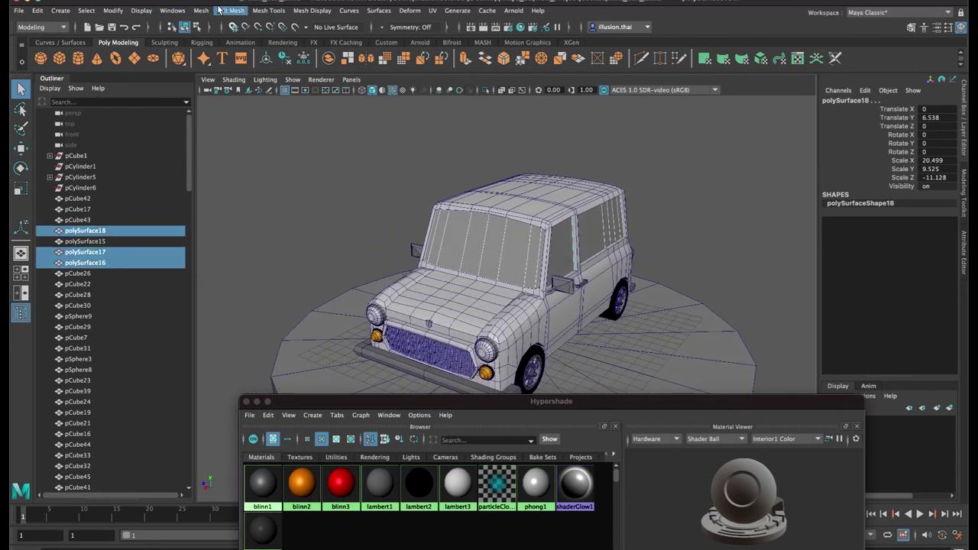
pyautogui.click(201, 10)
pyautogui.click(222, 48)
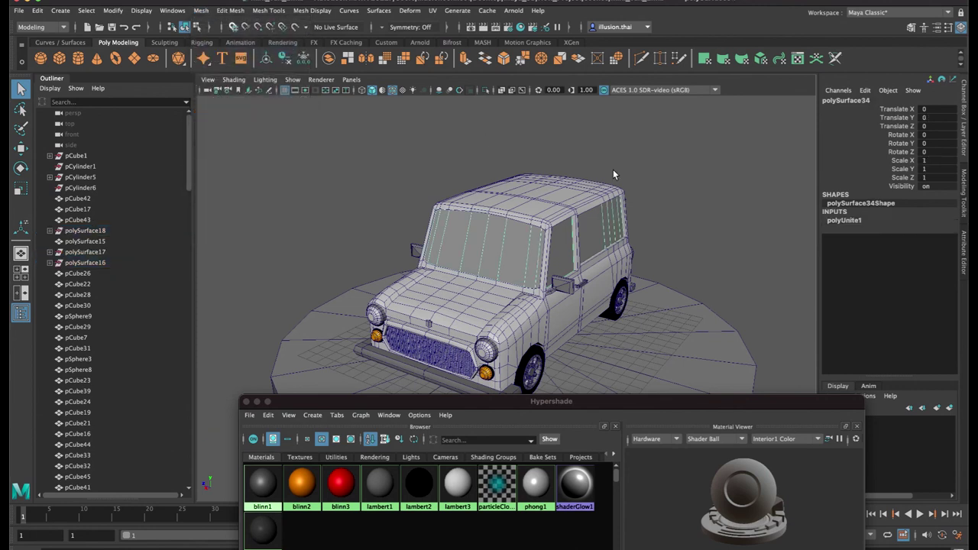
pyautogui.click(708, 222)
# Create a new Blinn material in the Hypershade and darken its color to 0.224 grey
pyautogui.moveTo(508, 402); pyautogui.dragTo(504, 199)
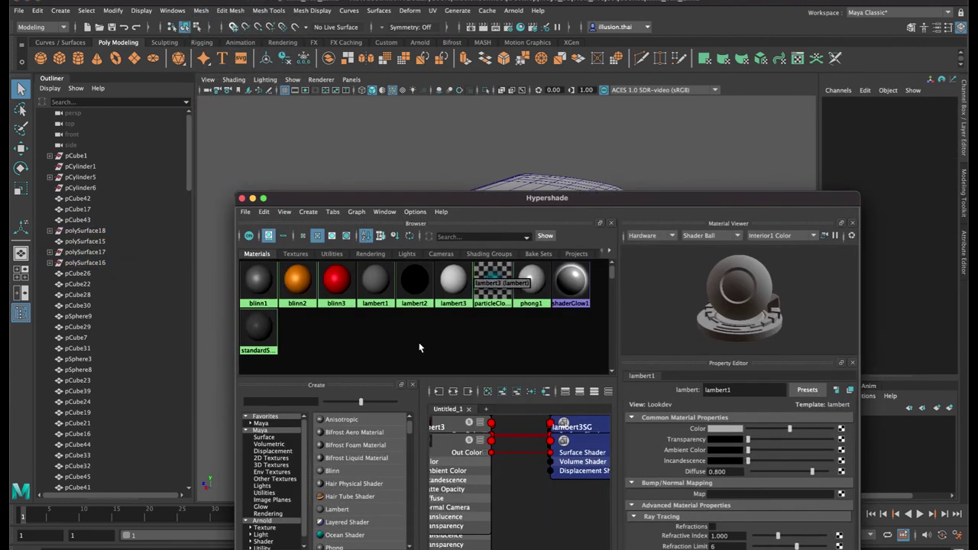
pyautogui.click(336, 471)
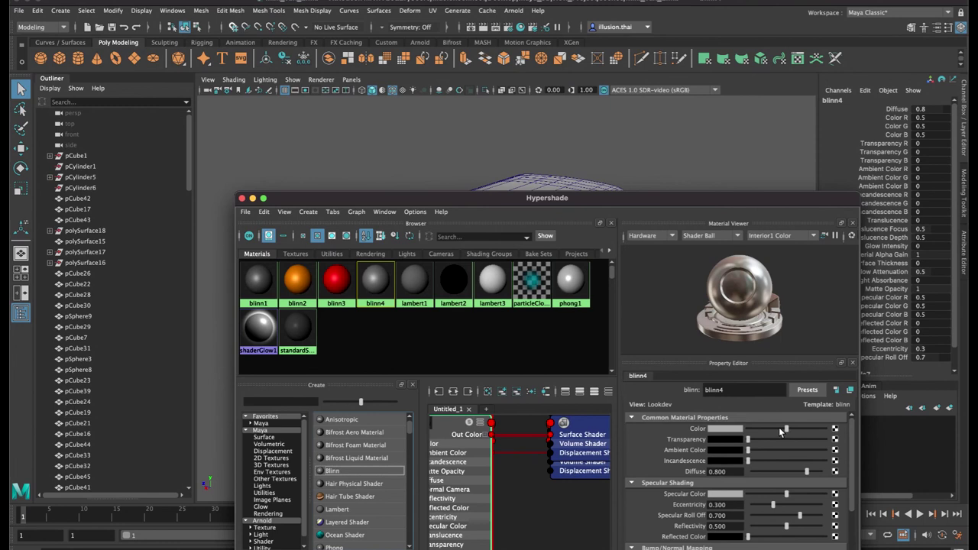
pyautogui.moveTo(781, 433); pyautogui.dragTo(760, 424)
pyautogui.moveTo(589, 199); pyautogui.dragTo(561, 323)
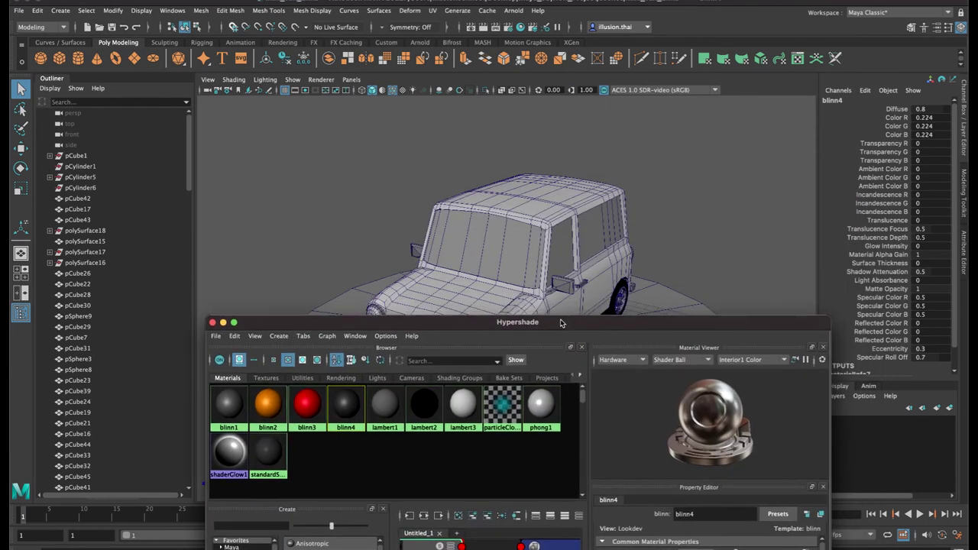
# Assign the dark blinn4 material to the combined window glass and close the Hypershade
pyautogui.click(492, 252)
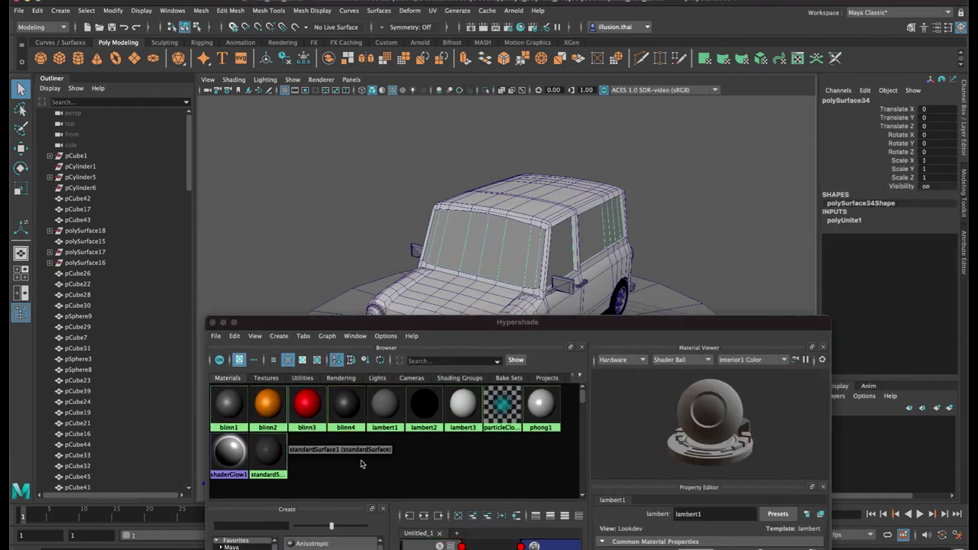
pyautogui.moveTo(347, 403); pyautogui.dragTo(352, 378, button='right')
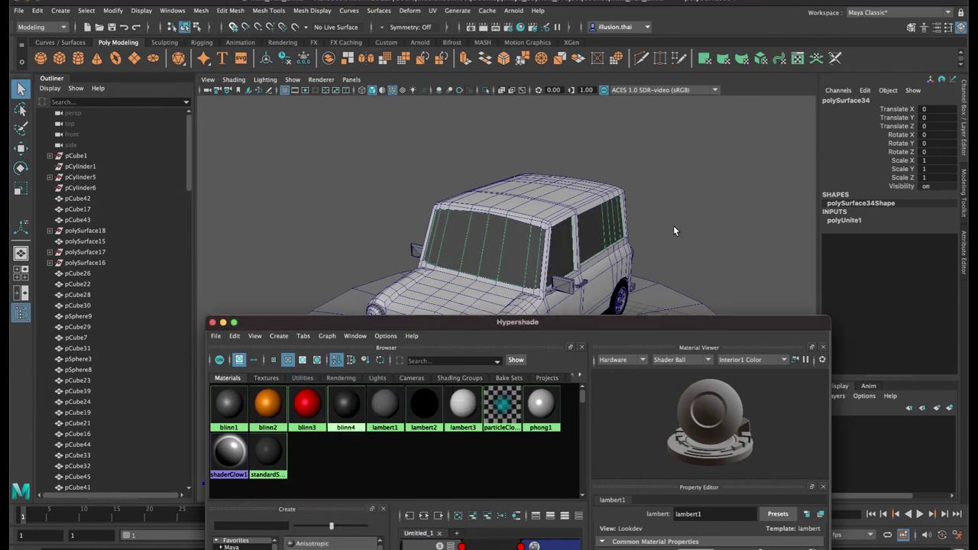
pyautogui.click(673, 225)
pyautogui.moveTo(628, 324); pyautogui.dragTo(631, 245)
pyautogui.click(215, 245)
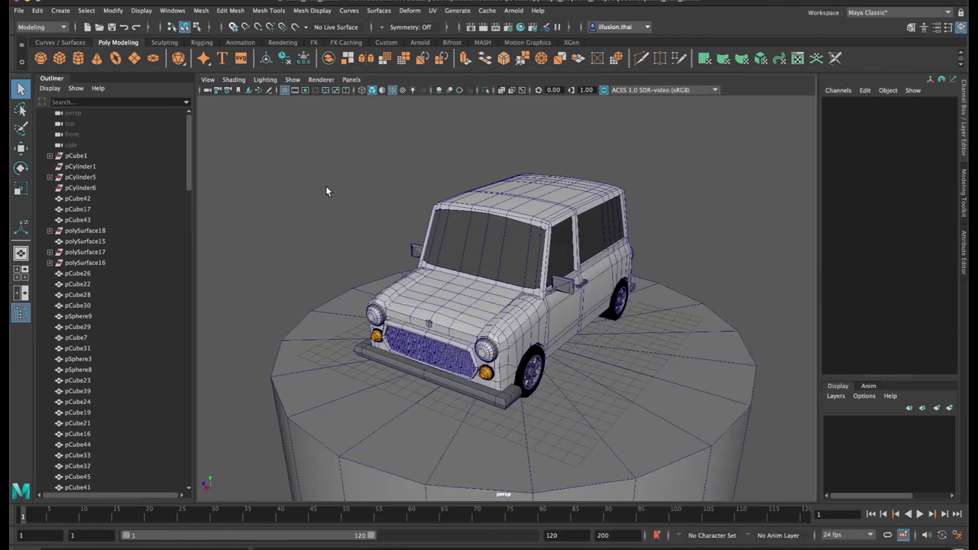
# Select both mirrored halves of the car body and combine them into one mesh
pyautogui.click(545, 188)
pyautogui.keyDown('alt'); pyautogui.moveTo(410, 185); pyautogui.dragTo(590, 276); pyautogui.keyUp('alt')
pyautogui.click(625, 155)
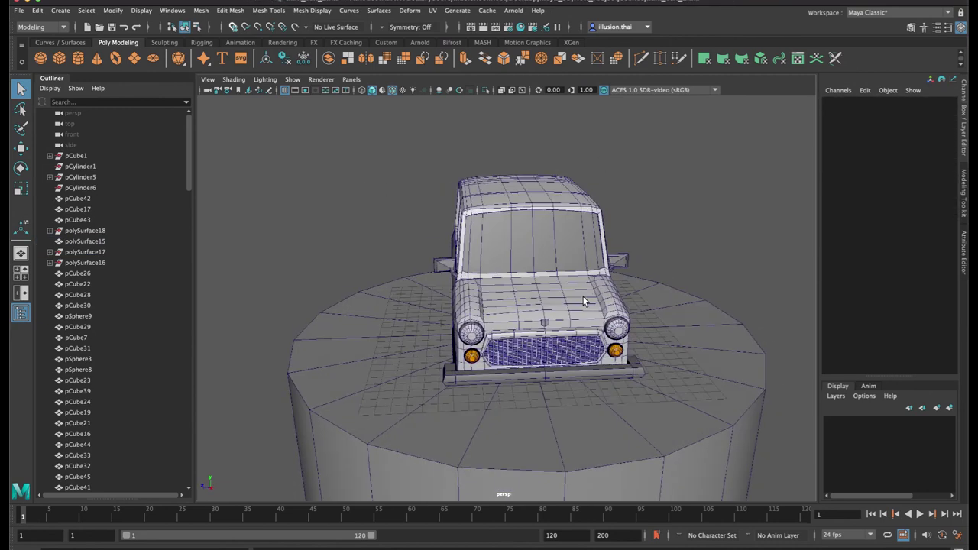
pyautogui.click(584, 299)
pyautogui.keyDown('shift'); pyautogui.click(512, 297); pyautogui.keyUp('shift')
pyautogui.keyDown('alt'); pyautogui.moveTo(512, 297); pyautogui.dragTo(532, 299); pyautogui.keyUp('alt')
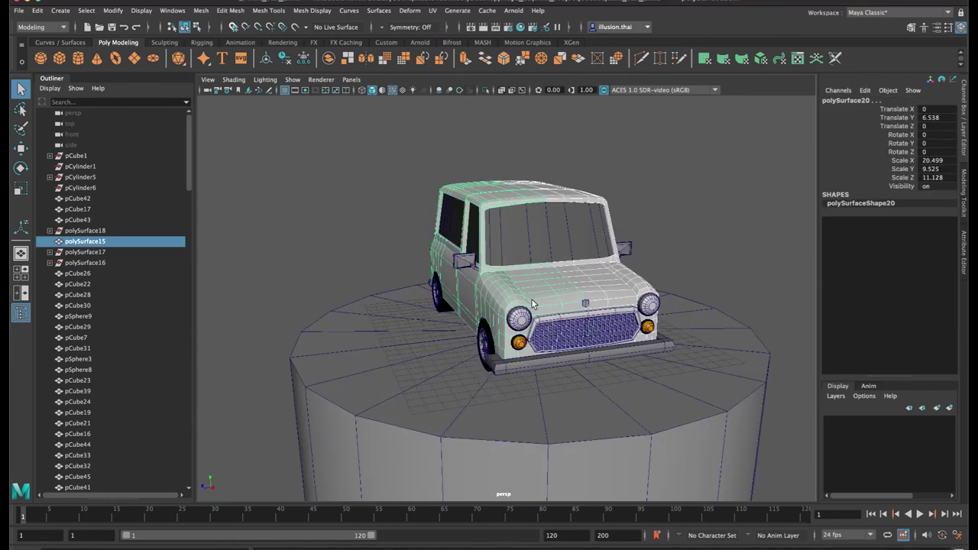
pyautogui.click(205, 16)
pyautogui.click(220, 48)
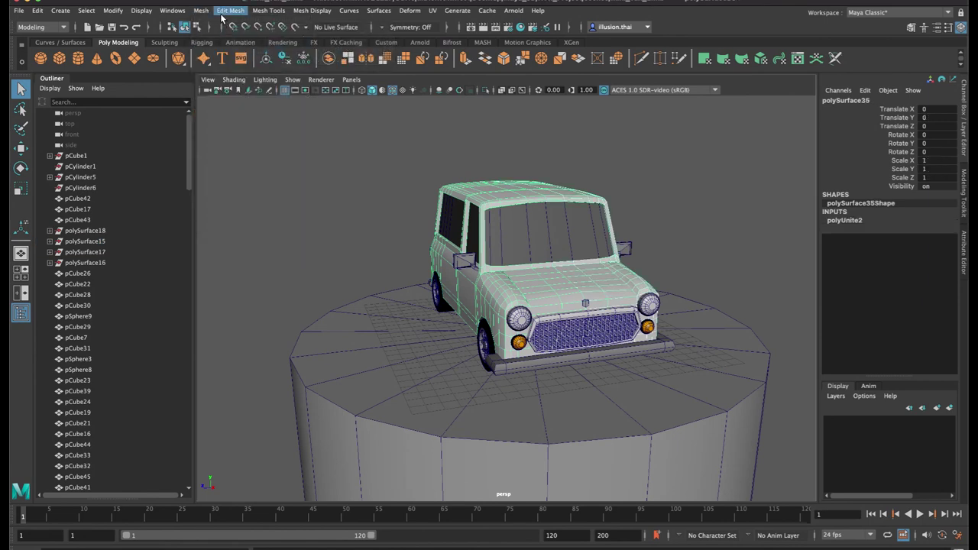
# Merge the combined body's vertices along the centre seam and deselect it
pyautogui.click(221, 15)
pyautogui.click(252, 123)
pyautogui.click(639, 169)
pyautogui.press('q')
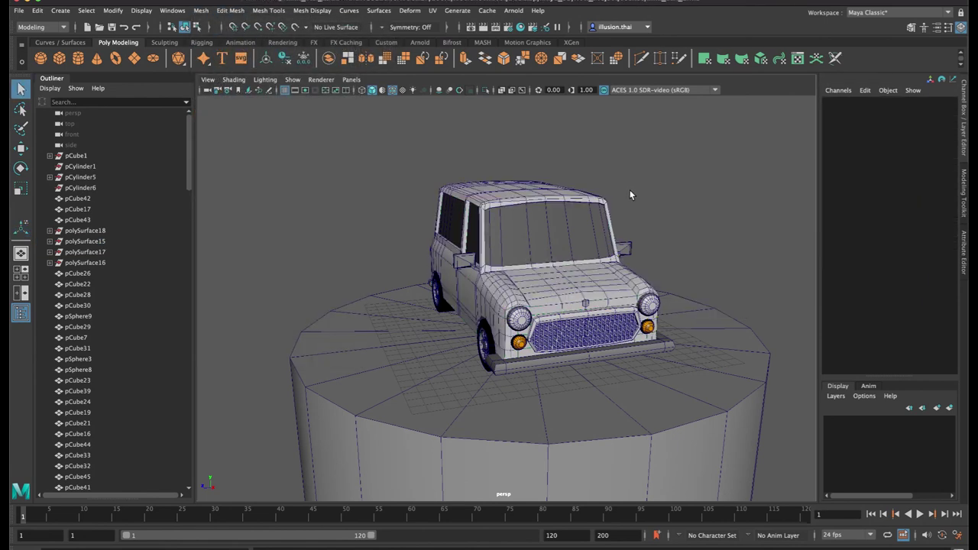
# Turn off the wireframe overlay on the shaded car and frame it from the front corner
pyautogui.keyDown('alt'); pyautogui.moveTo(629, 192); pyautogui.dragTo(656, 208); pyautogui.keyUp('alt')
pyautogui.moveTo(635, 271); pyautogui.dragTo(691, 239, button='right')
pyautogui.keyDown('alt'); pyautogui.moveTo(670, 226); pyautogui.dragTo(632, 222, button='middle'); pyautogui.keyUp('alt')
pyautogui.click(393, 90)
pyautogui.moveTo(634, 184)
pyautogui.keyDown('alt'); pyautogui.mouseDown()
pyautogui.moveTo(655, 184)
pyautogui.moveTo(634, 188)
pyautogui.mouseUp(); pyautogui.keyUp('alt')
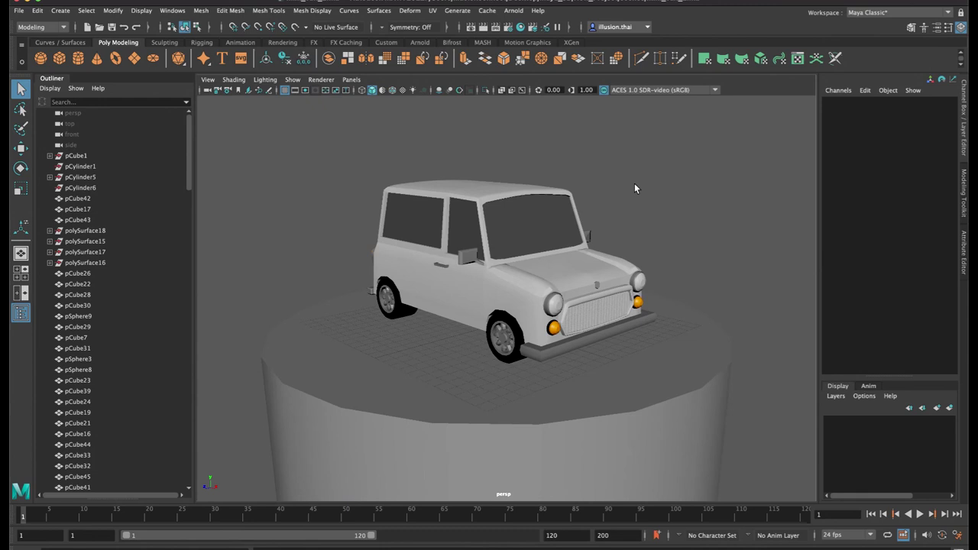
# Select the merged car body and open the commands for mesh normals and edge softening
pyautogui.click(547, 271)
pyautogui.click(356, 11)
pyautogui.moveTo(326, 11)
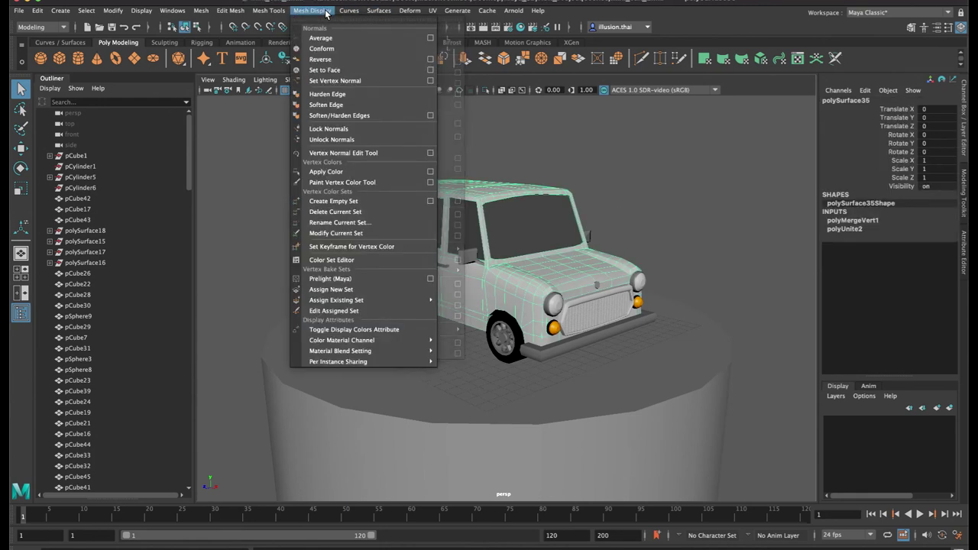